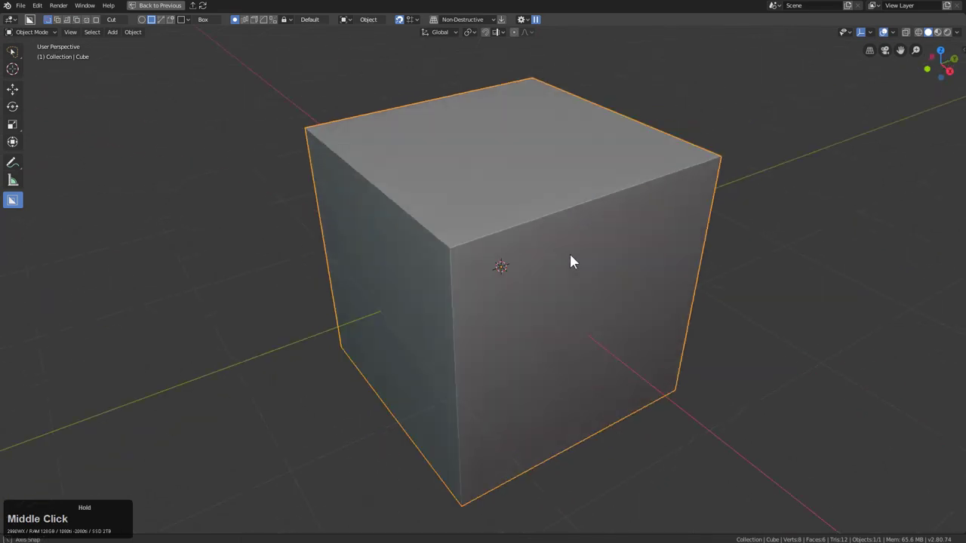
Step: Turn the cube into a sphere by adding the Hard Ops SphereCast modifier
key("q")
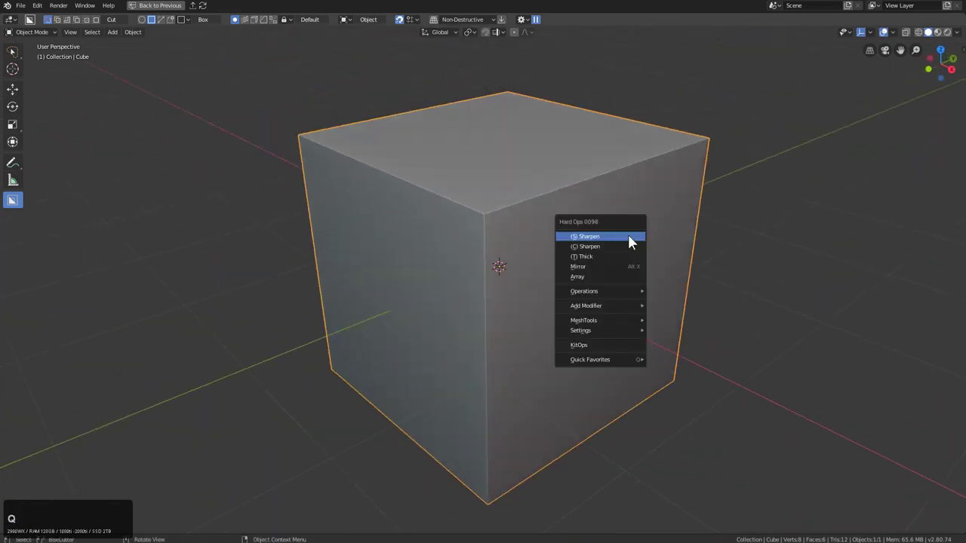
mouse_move(612, 306)
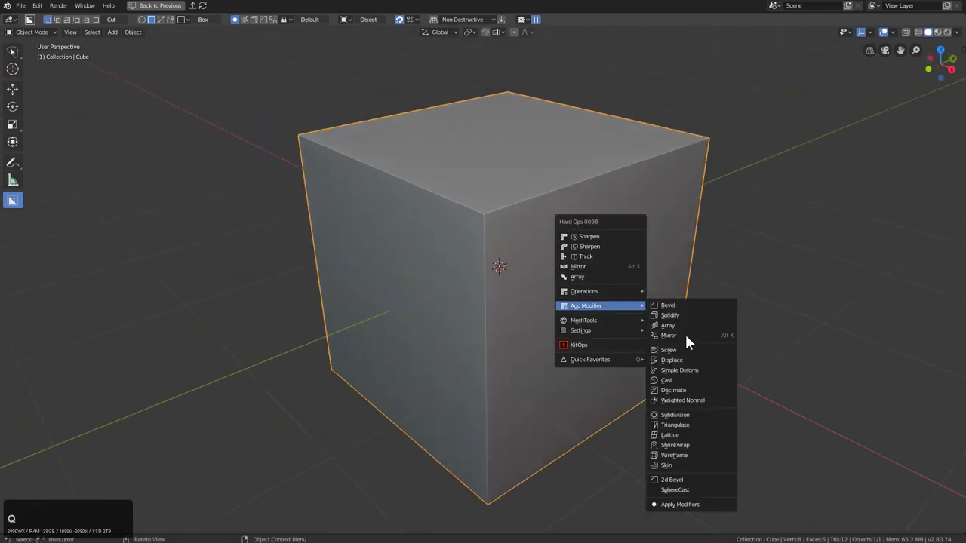
left_click(683, 487)
middle_click_drag(587, 264, 539, 241)
Step: Compare the sphere at subdivision levels 4 and 5, and set it to level 5
key("ctrl+1")
scroll(540, 244, "up", 2)
key("ctrl+5")
key("ctrl+4")
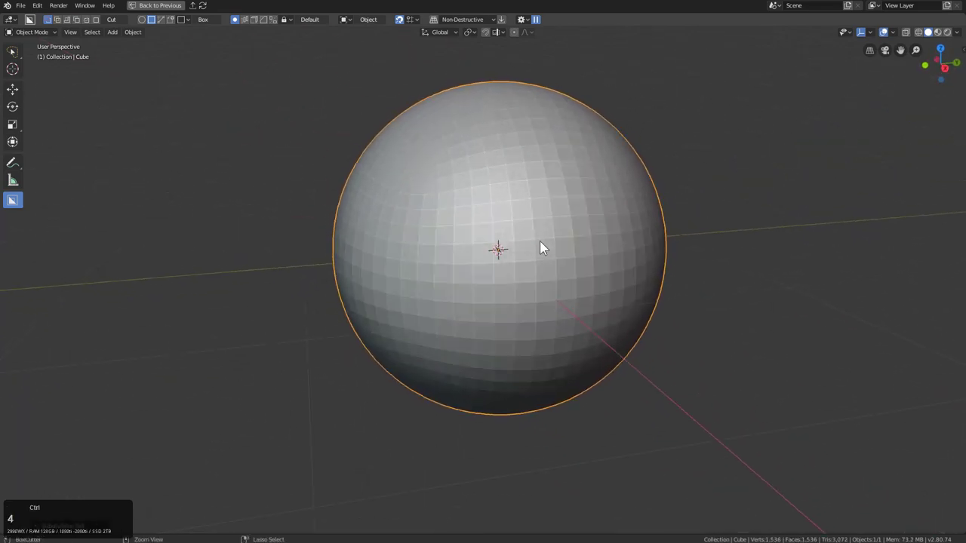
key("ctrl+5")
key("ctrl+4")
key("ctrl+5")
key("ctrl+4")
key("ctrl+5")
key("ctrl+4")
key("ctrl+5")
Step: Slice off the upper part of the sphere in front view with a BoxCutter box cut spanning its full width
key("KP_1")
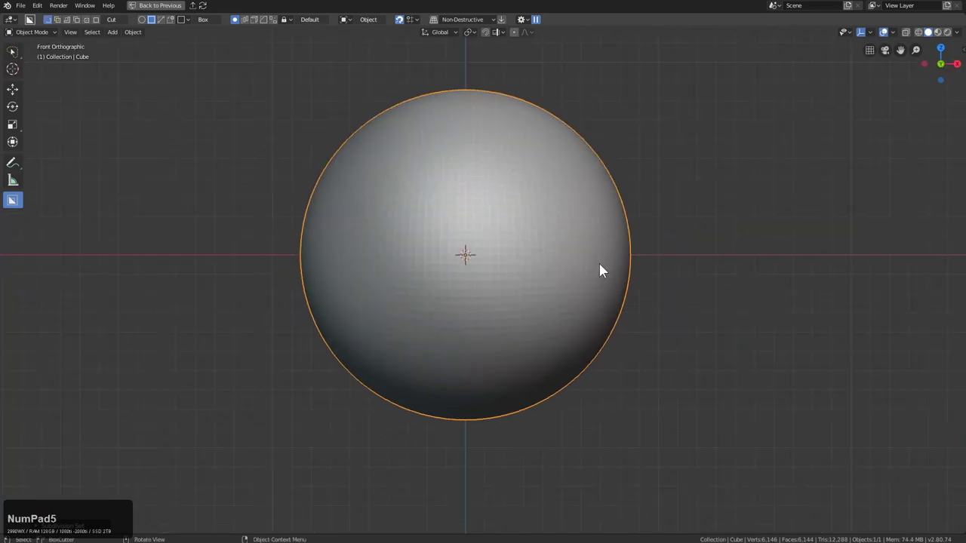
key("ctrl+grave")
key("Escape")
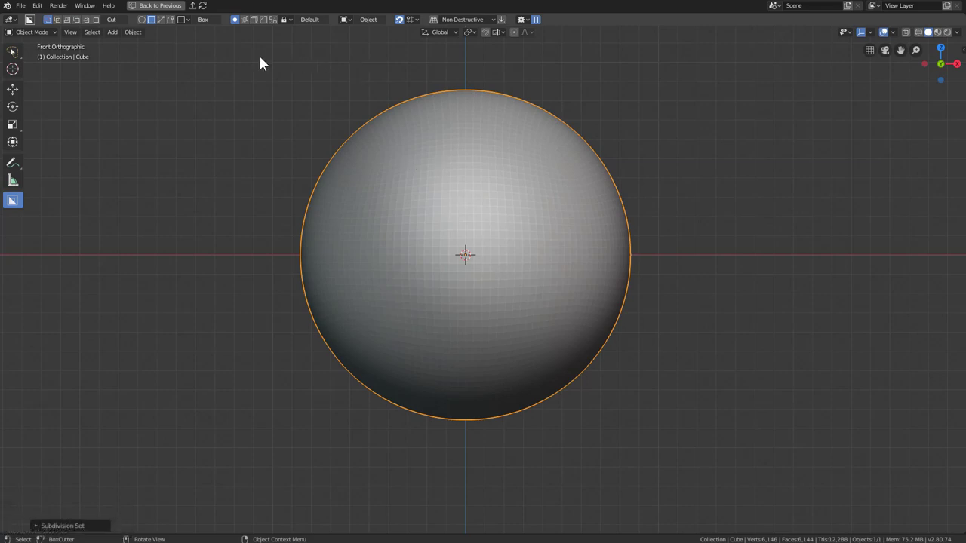
left_click_drag(260, 58, 677, 211)
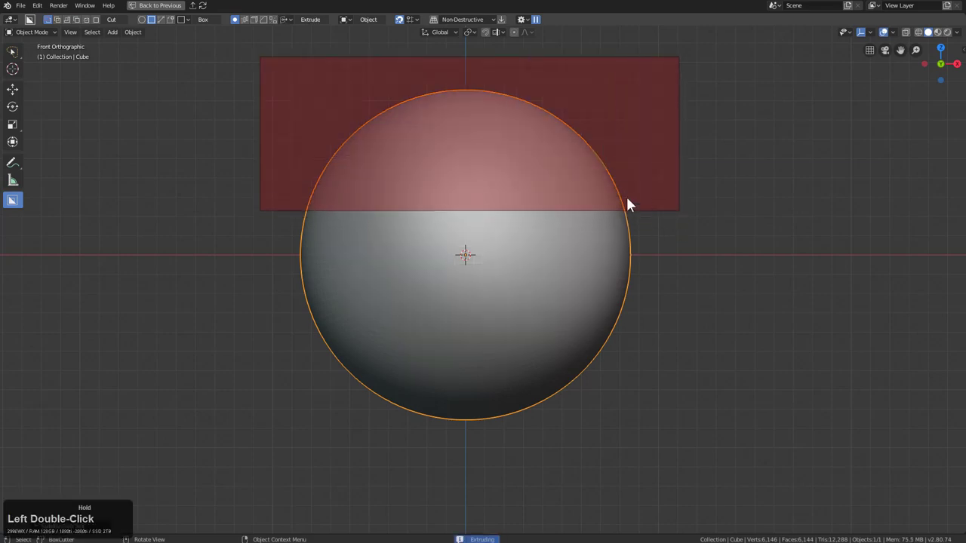
middle_click_drag(627, 204, 508, 207)
scroll(501, 191, "up", 3)
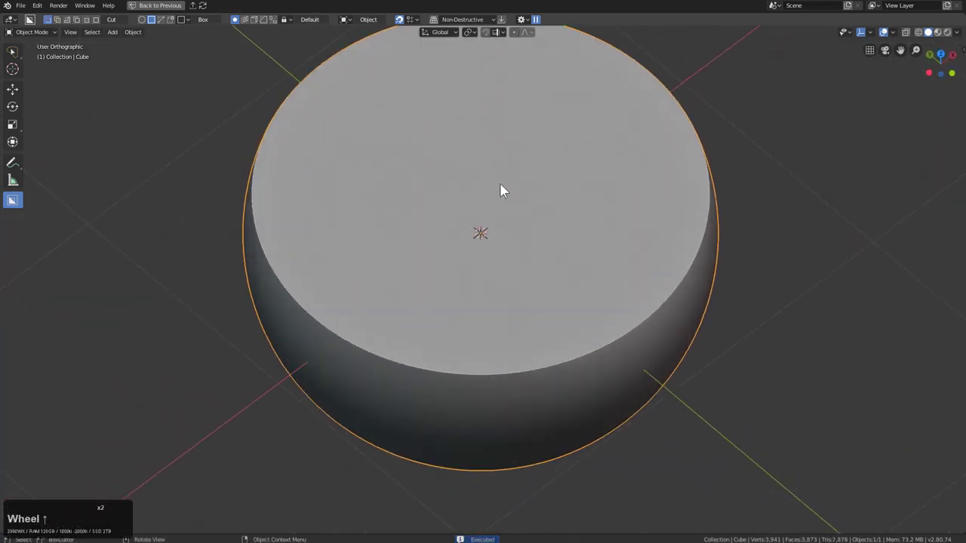
Step: Cut a centred circular recess into the flat top face, leaving a thin rim and keeping the cutter selected
key("d")
left_click(440, 202)
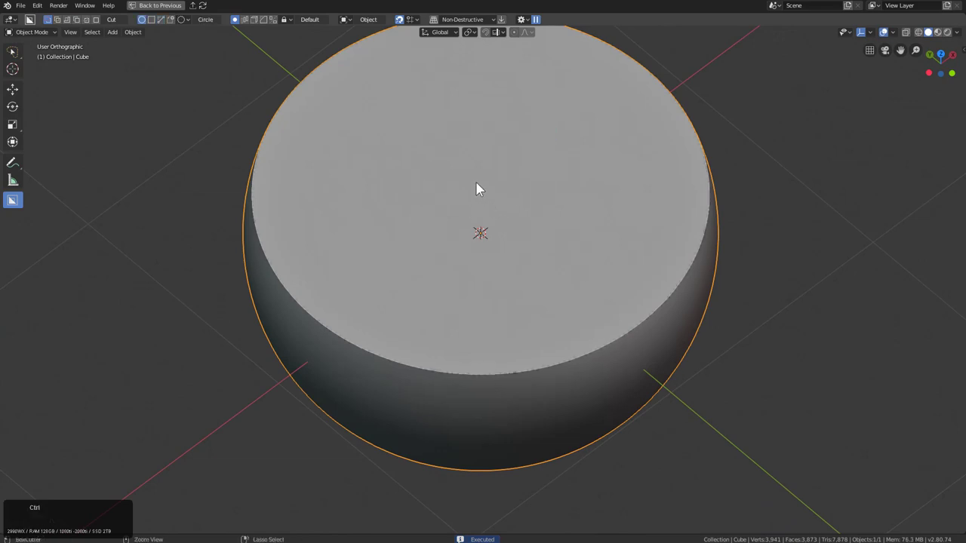
mouse_move(481, 203)
left_mouse_down()
mouse_move(524, 224)
mouse_move(724, 280)
mouse_move(837, 294)
mouse_move(858, 315)
mouse_move(939, 330)
mouse_move(928, 337)
left_mouse_up()
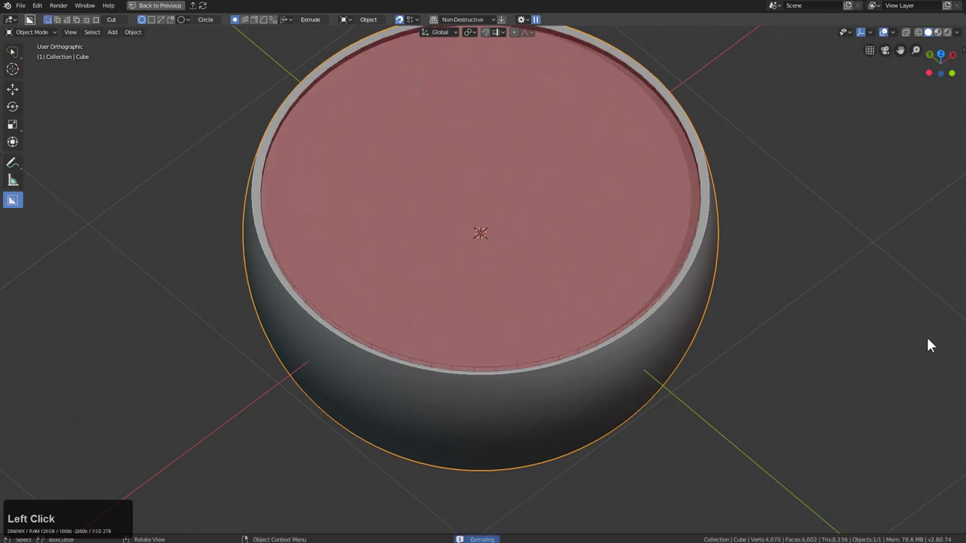
key("shift")
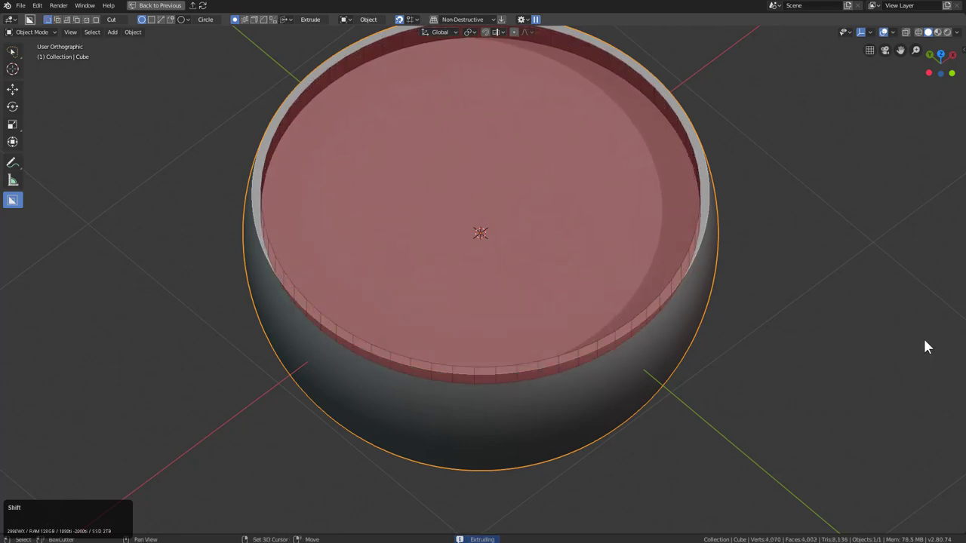
left_click(885, 332, "shift")
scroll(687, 249, "up", 1)
middle_click_drag(664, 238, 808, 390, "shift")
left_click(827, 412, "shift")
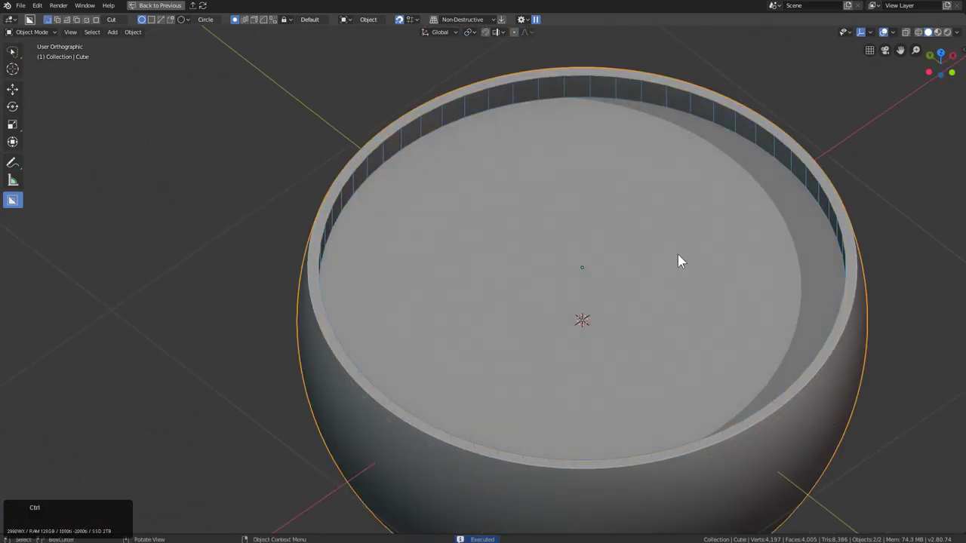
mouse_move(581, 266)
left_mouse_down()
mouse_move(841, 358)
mouse_move(928, 377)
left_mouse_up()
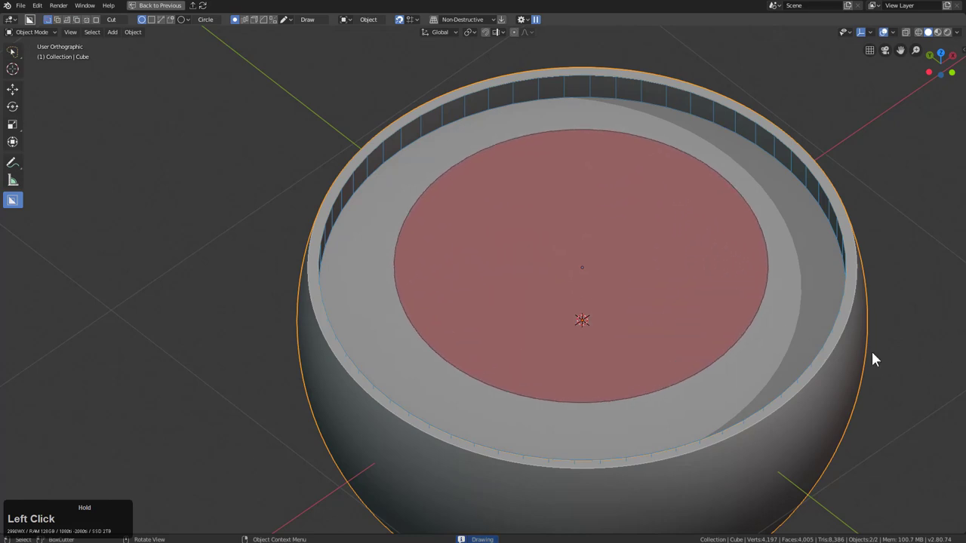
mouse_move(872, 353)
left_mouse_down()
mouse_move(902, 374)
mouse_move(789, 370)
mouse_move(780, 397)
mouse_move(958, 384)
left_mouse_up()
scroll(784, 398, "down", 3)
scroll(727, 344, "down", 2)
scroll(697, 341, "up", 1)
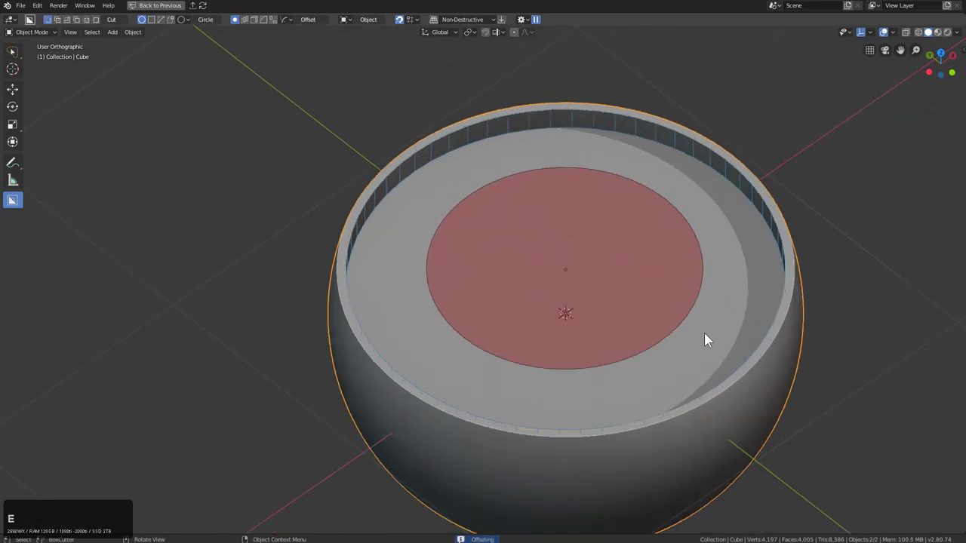
mouse_move(704, 334)
left_mouse_down()
mouse_move(713, 304)
mouse_move(717, 374)
mouse_move(722, 360)
mouse_move(694, 285)
left_mouse_up()
right_click(694, 286)
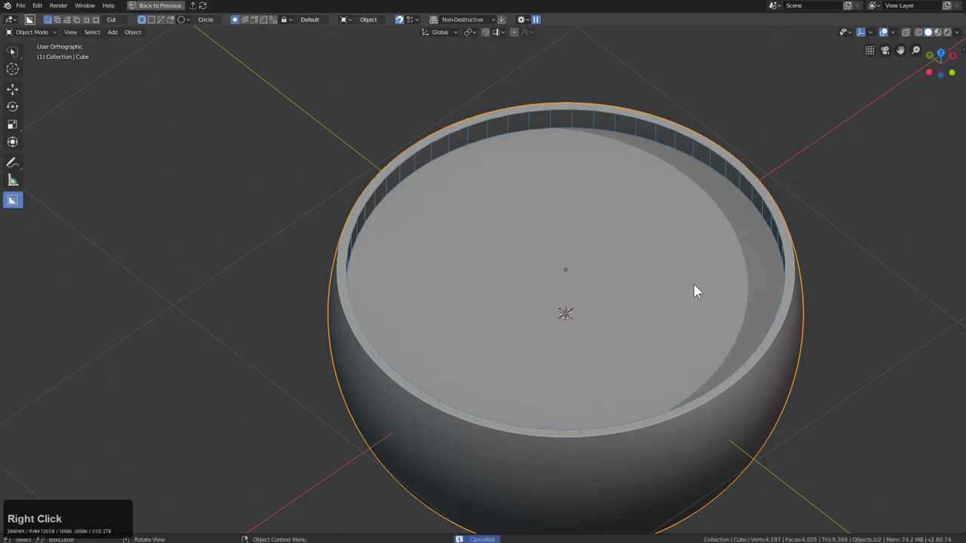
Step: Enable the BoxCutter Active only behavior and cut a shallow circular ledge slightly wider than the recess into the rim
left_click(520, 20)
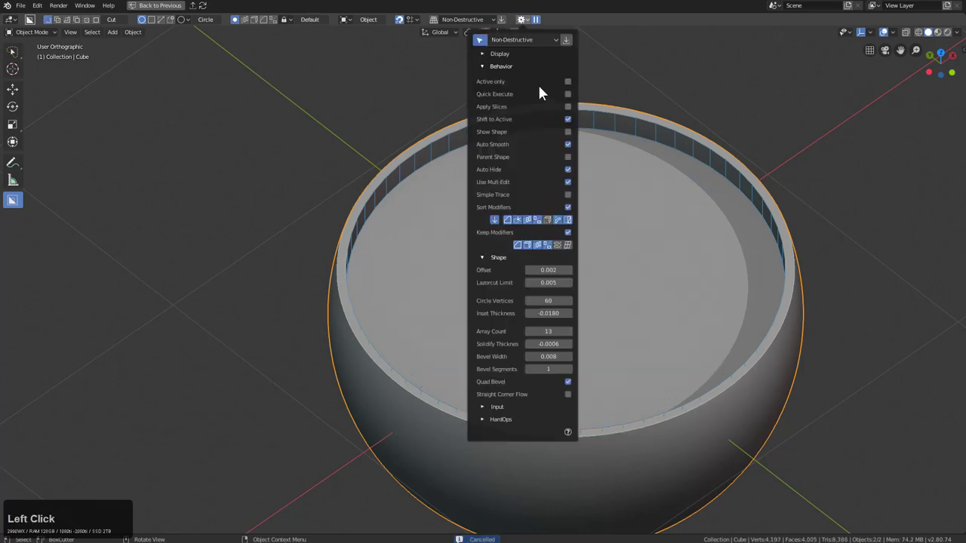
left_click(569, 76)
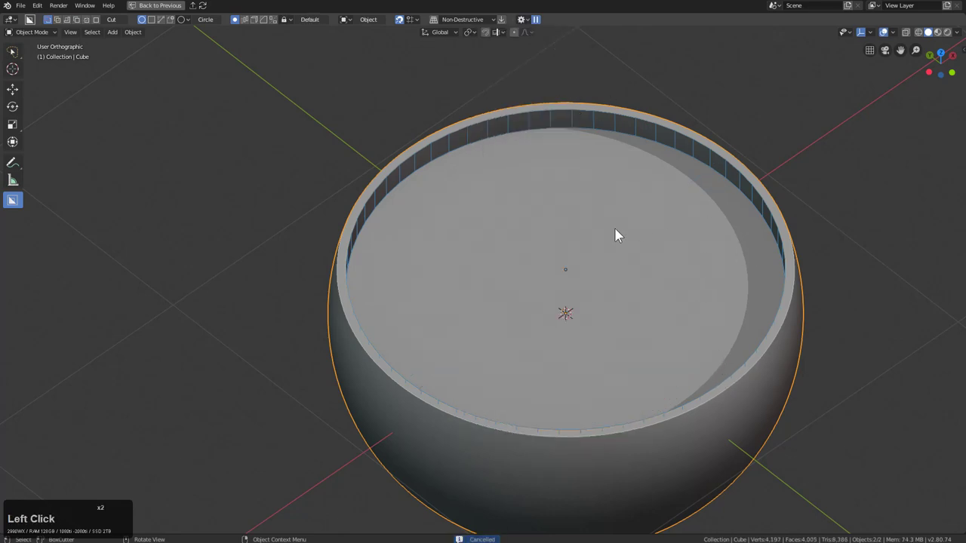
mouse_move(565, 269)
left_mouse_down()
mouse_move(957, 360)
mouse_move(959, 424)
mouse_move(964, 317)
mouse_move(940, 216)
mouse_move(825, 239)
left_mouse_up()
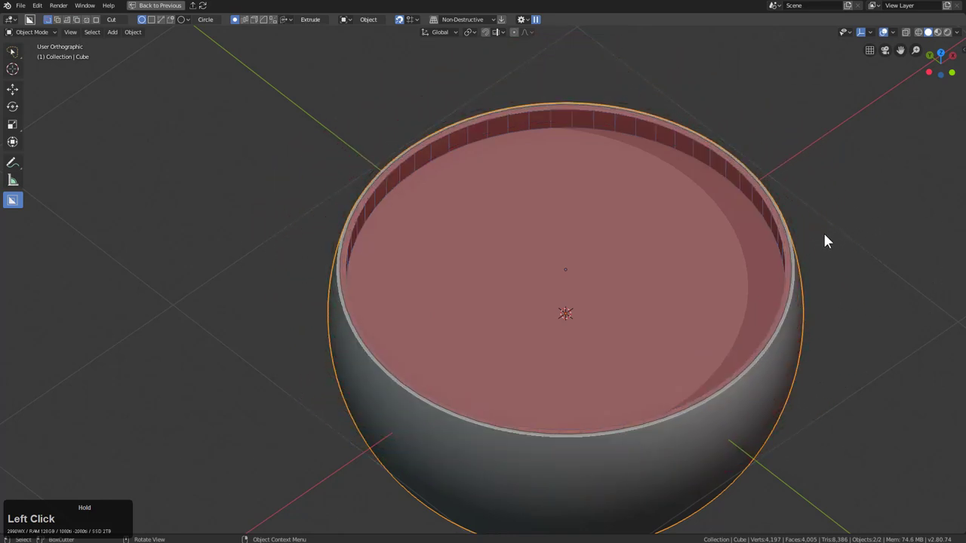
left_click(769, 252)
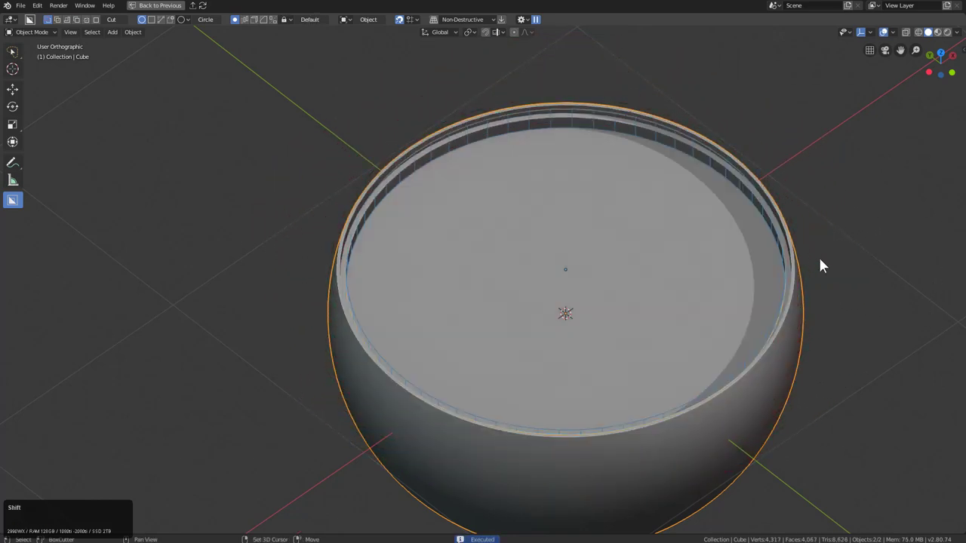
Step: Select the inner recess cutter and scale it up along the Z axis to deepen the recess
middle_click_drag(821, 263, 765, 269)
scroll(755, 287, "down", 2)
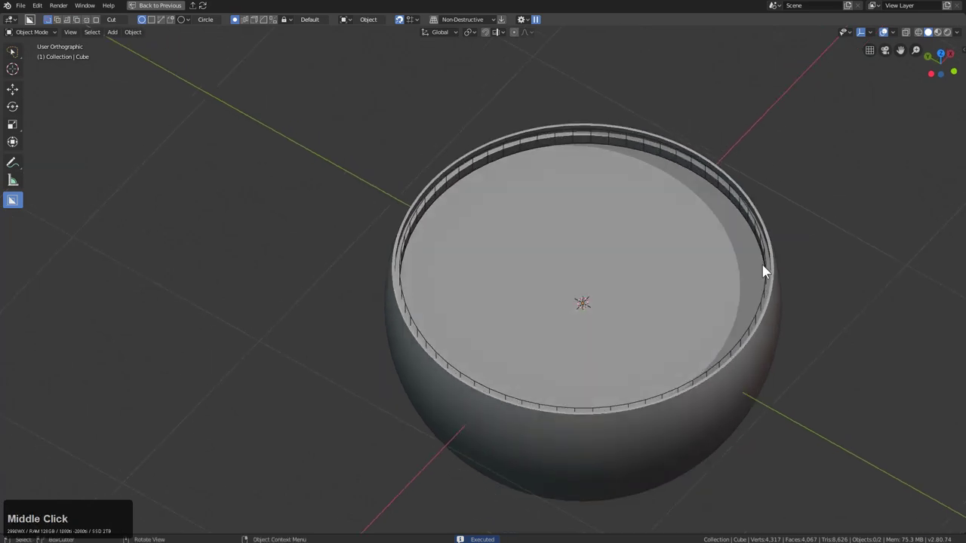
left_click(765, 265)
middle_click(790, 305)
key("s")
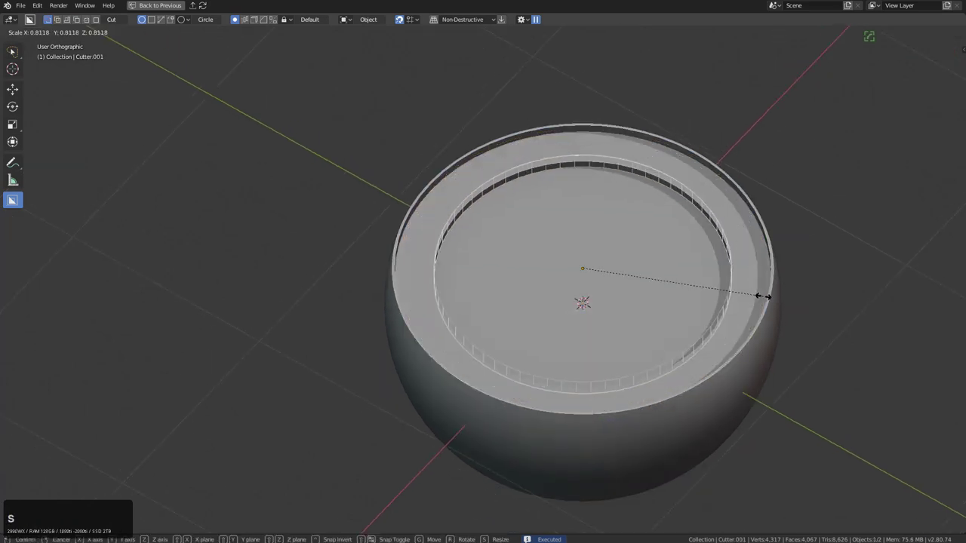
right_click(780, 305)
key("s")
key("z")
left_click(647, 225)
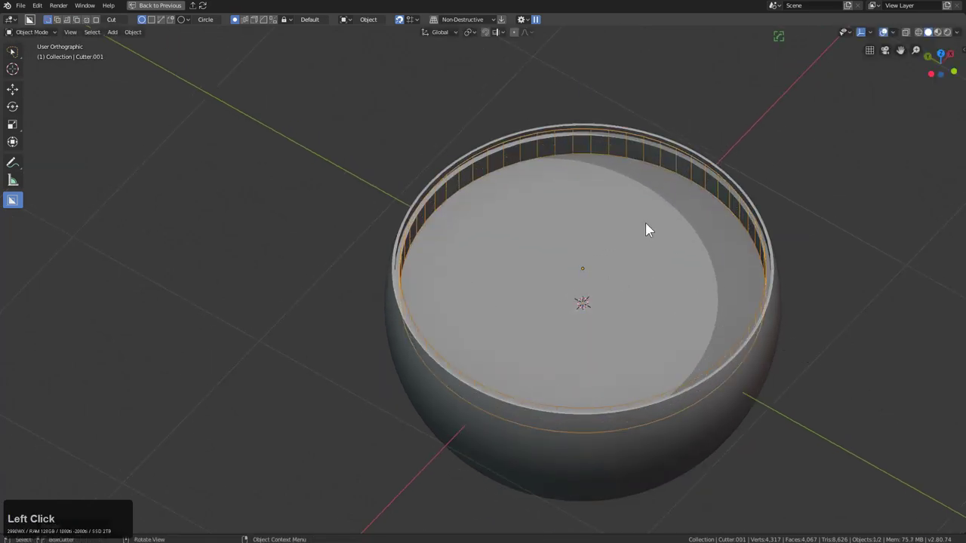
key("s")
key("z")
left_click(739, 286)
key("s")
key("z")
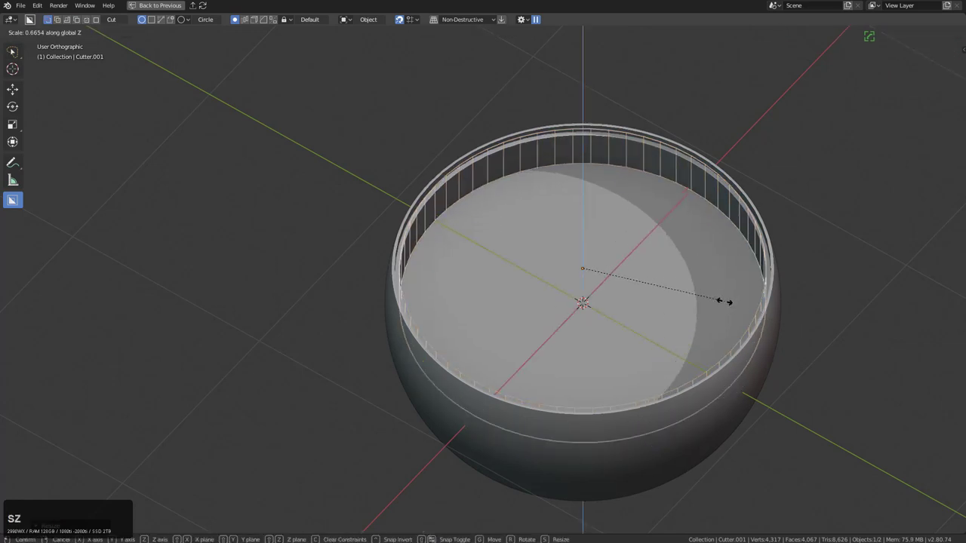
left_click(722, 300)
Step: Box-cut a narrow central strip along Y through the recess cutter in top view to leave a divider wall, and hide the cutter
middle_click_drag(716, 301, 654, 221)
key("KP_7")
key("d")
left_click(608, 231)
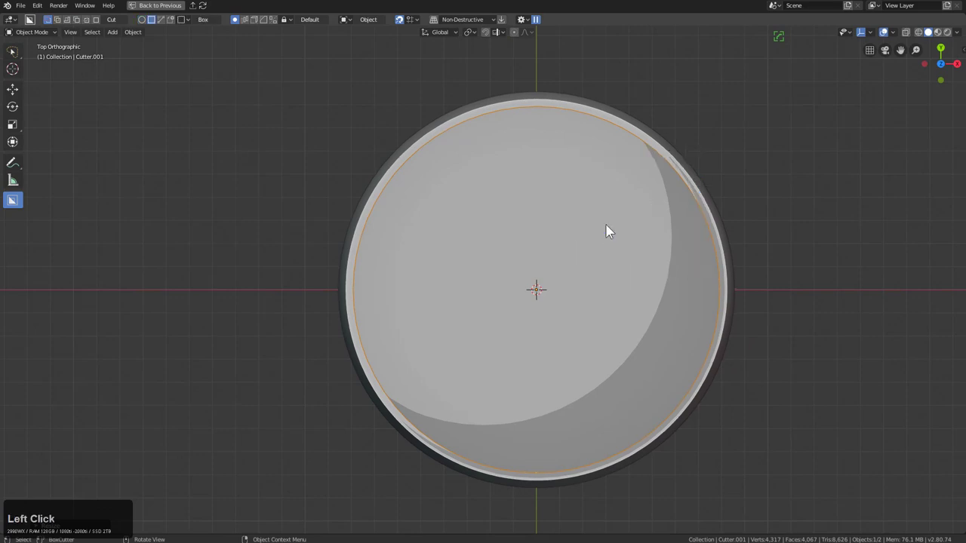
middle_click_drag(608, 200, 543, 94, "shift")
left_click_drag(526, 61, 554, 496)
left_click(554, 496)
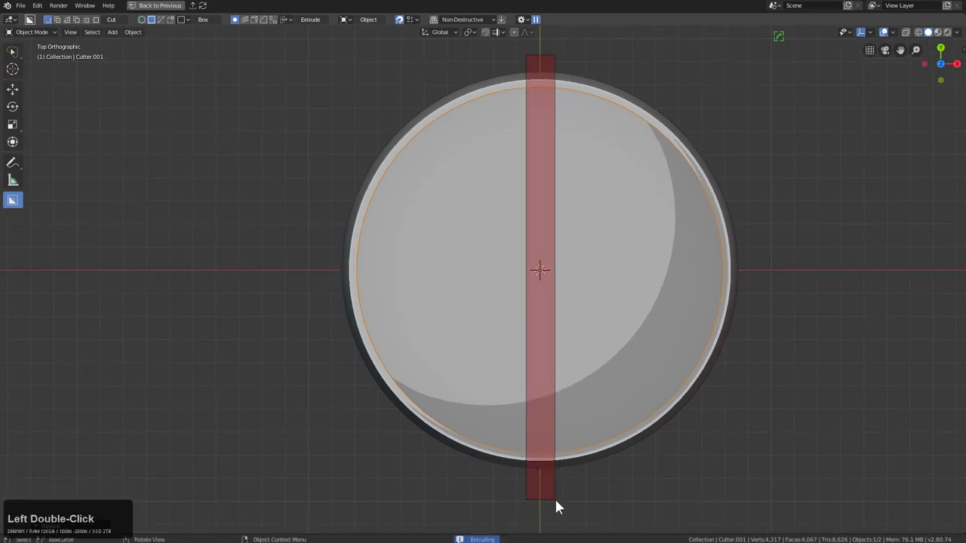
middle_click_drag(554, 496, 643, 337)
scroll(604, 335, "up", 2)
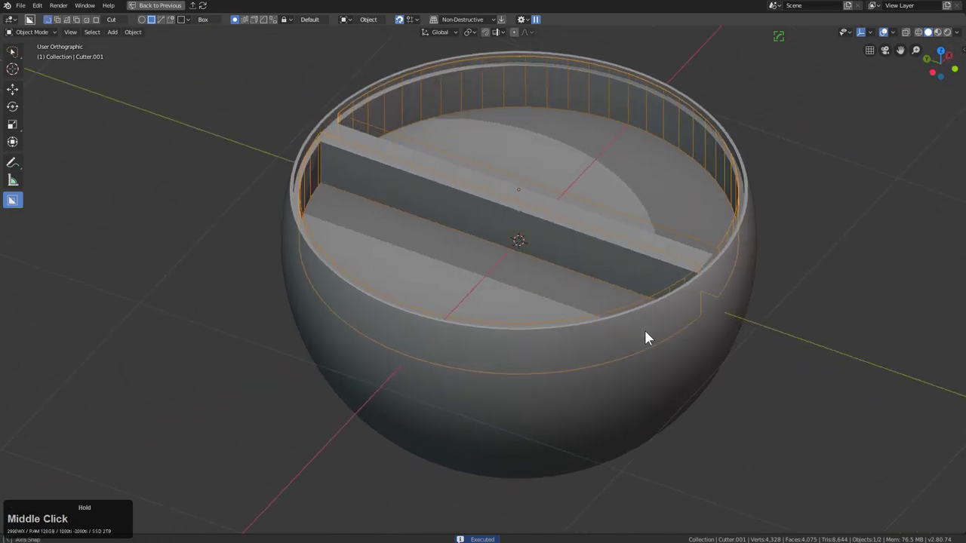
key("h")
Step: Frame one end of the divider wall in an elevated orthographic side view
scroll(649, 339, "down", 3)
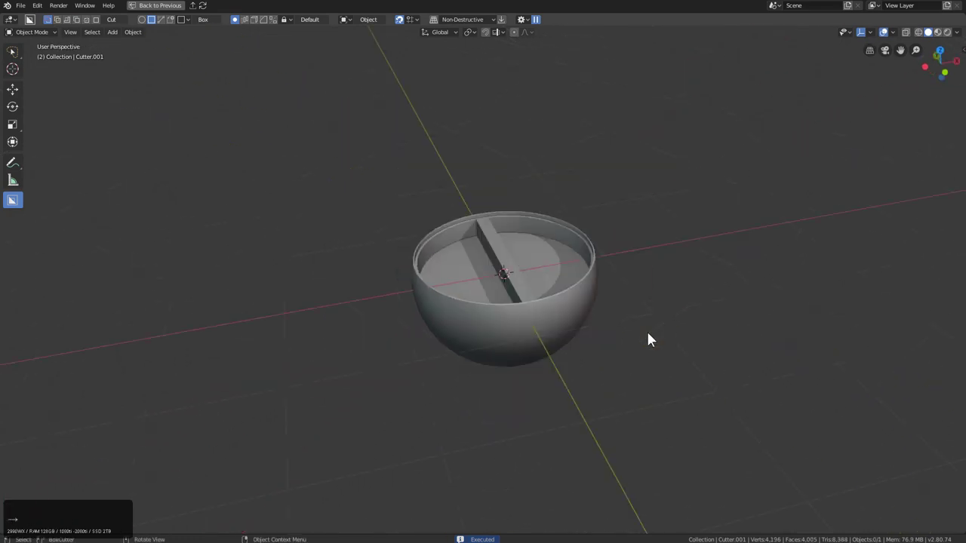
key("KP_1")
key("KP_8")
key("KP_8")
key("KP_8")
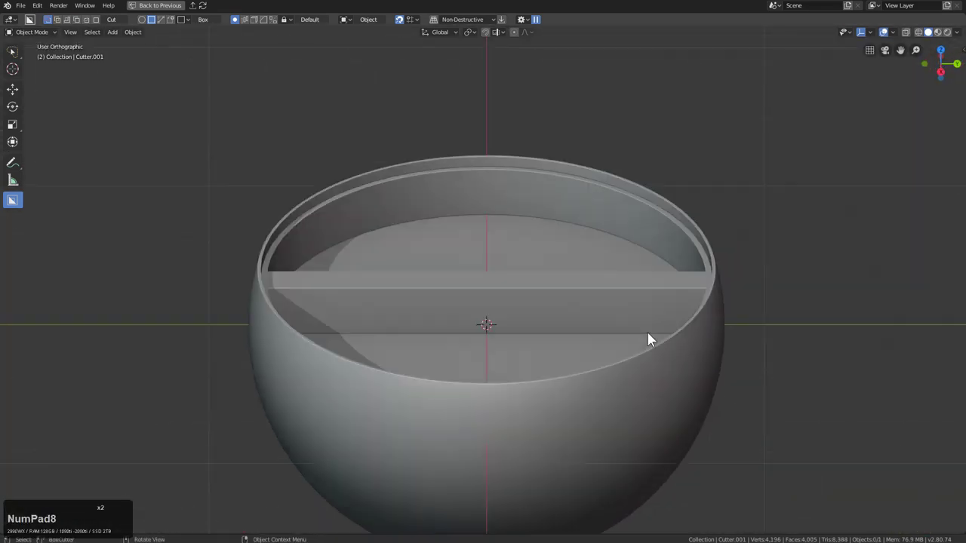
middle_click_drag(619, 294, 649, 235, "shift")
scroll(649, 234, "up", 2)
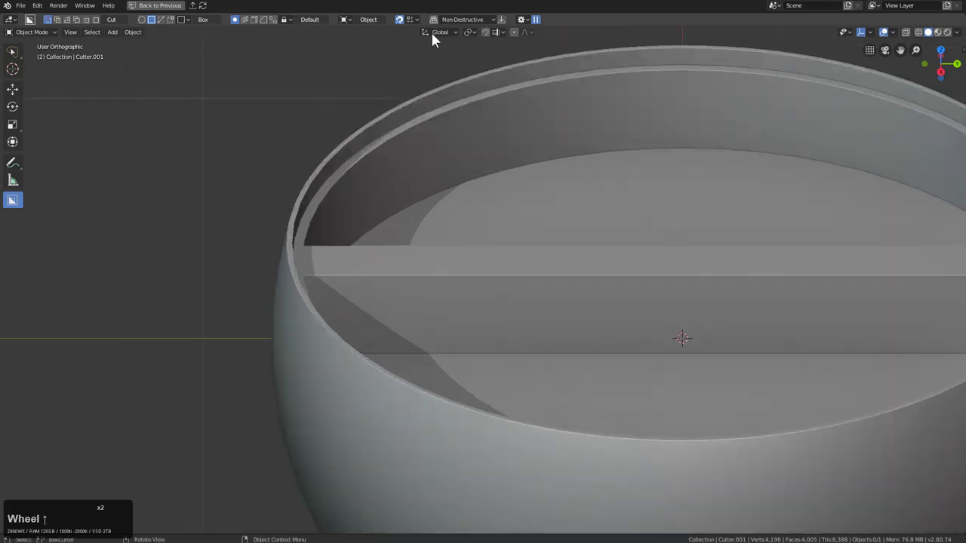
left_click_drag(444, 203, 523, 262)
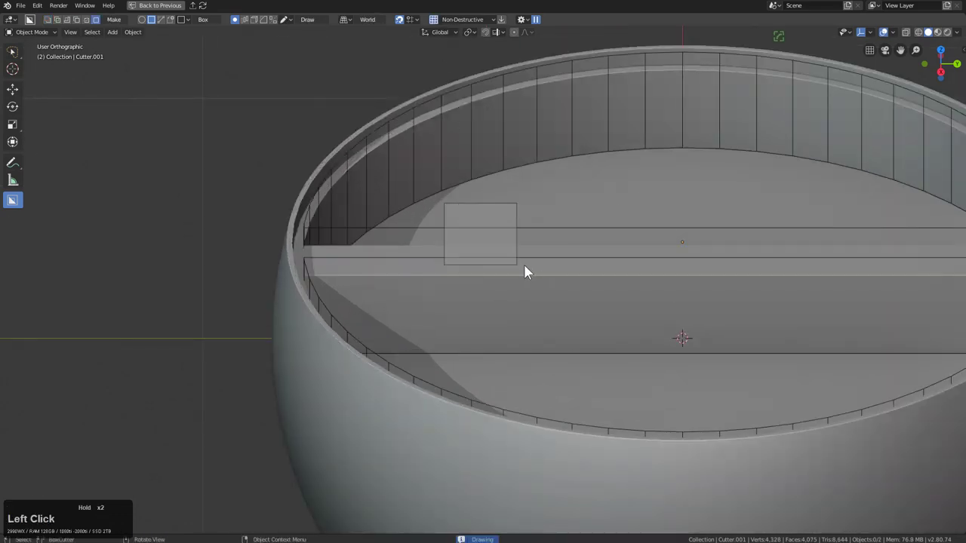
right_click(526, 264)
right_click(526, 264)
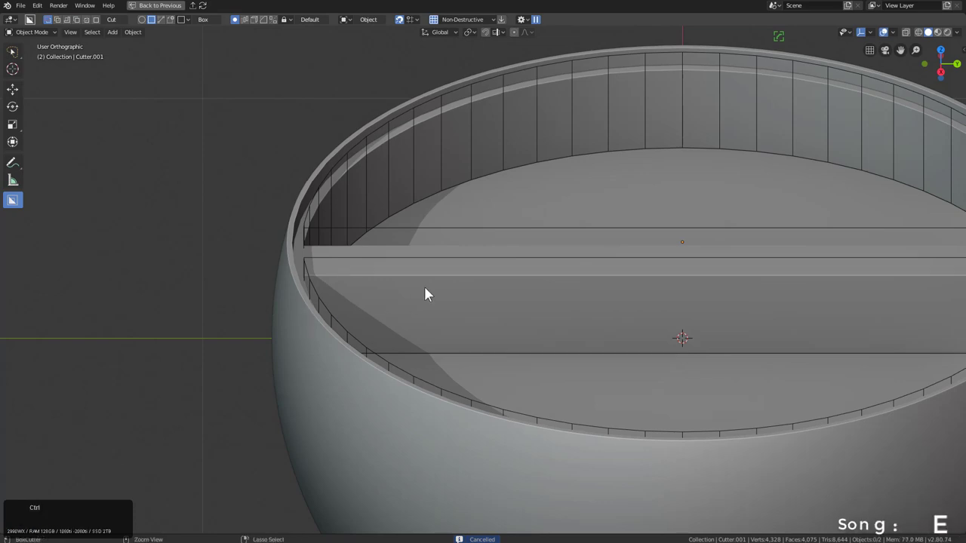
Step: Select the sphere body and cut a small rectangular notch into the top edge of the divider wall with a box
left_click(301, 296)
left_click_drag(437, 205, 546, 259)
mouse_move(493, 233)
middle_mouse_down()
mouse_move(543, 252)
mouse_move(504, 257)
mouse_move(645, 224)
middle_mouse_up()
left_click(522, 231)
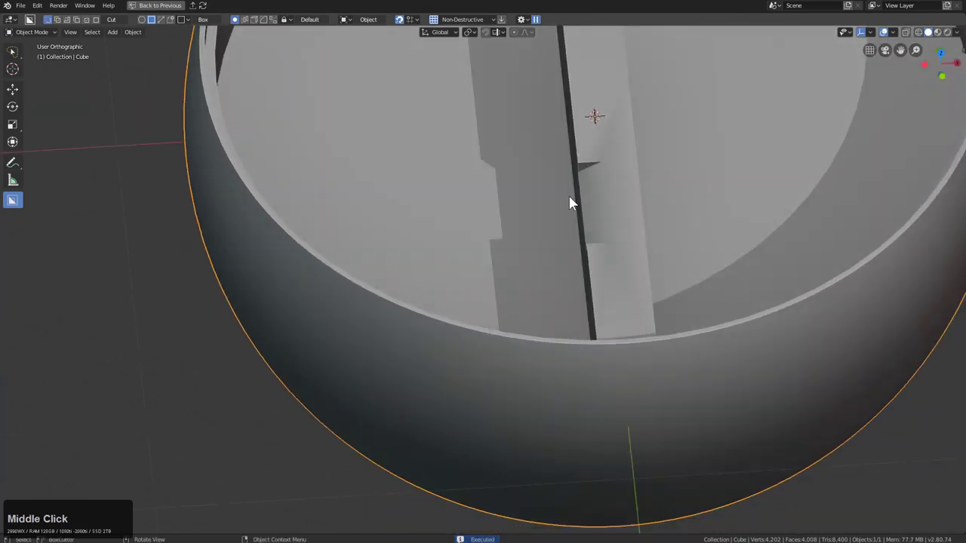
Step: Set the body's Auto Smooth angle to about 29.1° in the HOps Helper general options
middle_click_drag(570, 204, 625, 177)
key("ctrl+grave")
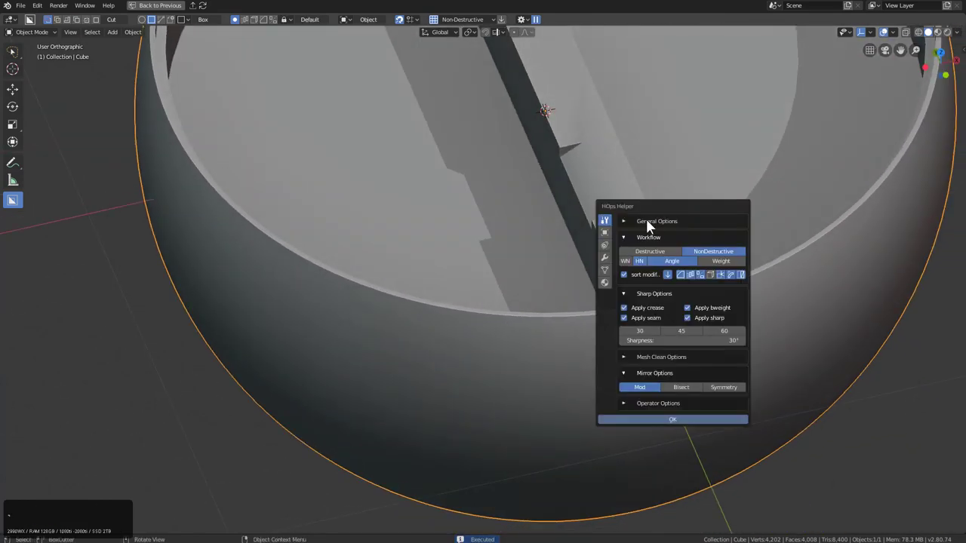
left_click(633, 224)
left_click_drag(720, 265, 717, 265)
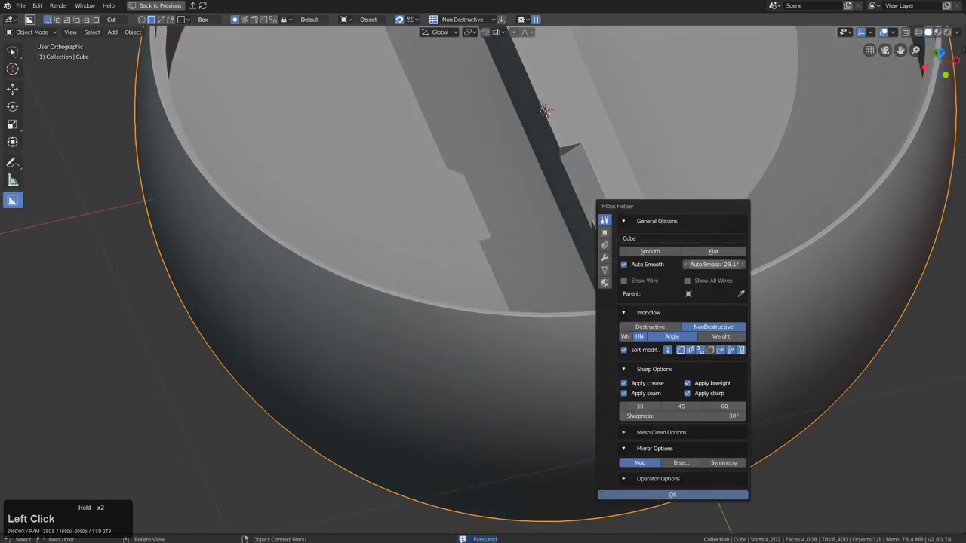
key("Escape")
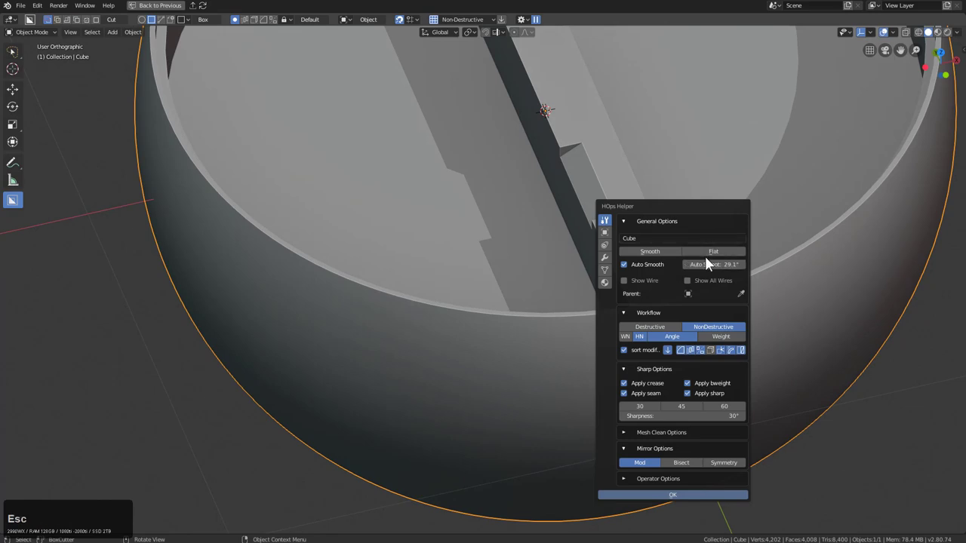
double_click(706, 263)
key("KP_Enter")
left_click(636, 167)
scroll(626, 171, "down", 2)
middle_click_drag(577, 179, 565, 260, "shift")
middle_click_drag(565, 260, 604, 246, "alt")
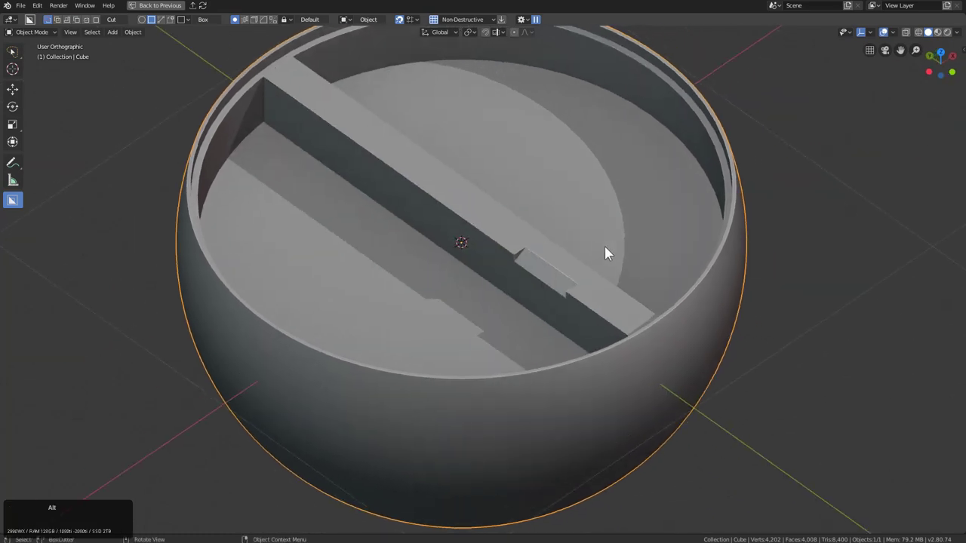
Step: Mirror the divider wall's edge notch across Y onto the opposite end of the wall
key("alt+x")
left_click(527, 287)
middle_click_drag(555, 275, 508, 195)
scroll(545, 289, "up", 1)
key("KP_7")
scroll(531, 272, "up", 3)
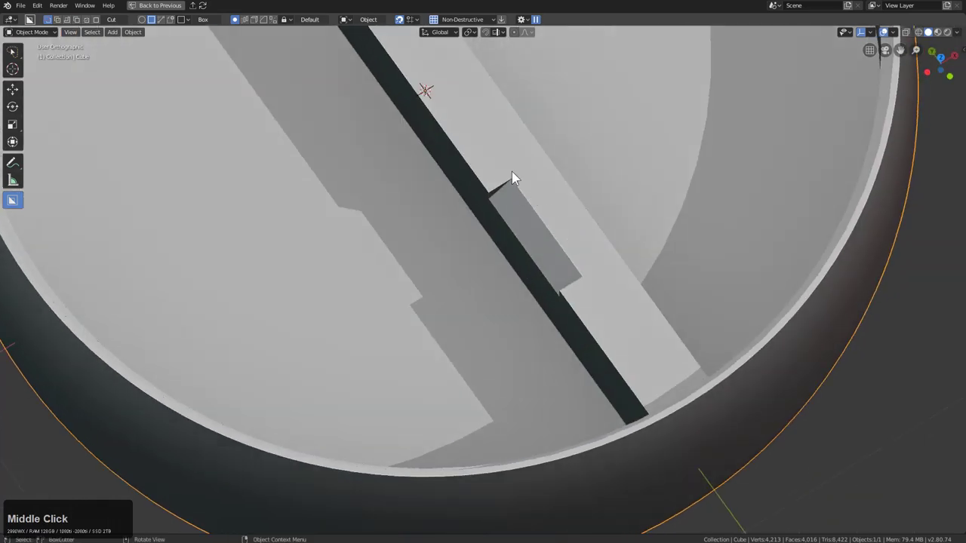
left_click(512, 178)
right_click(509, 292)
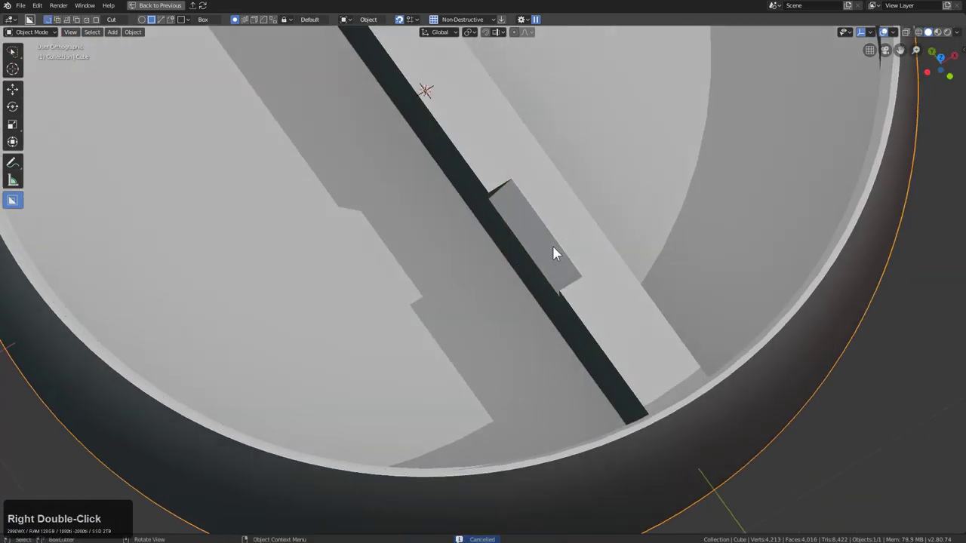
Step: Box-cut a shallow rectangular notch into the bowl's rim, centred on the end of the divider wall, from a raised front view
key("KP_1")
key("KP_2")
key("KP_2")
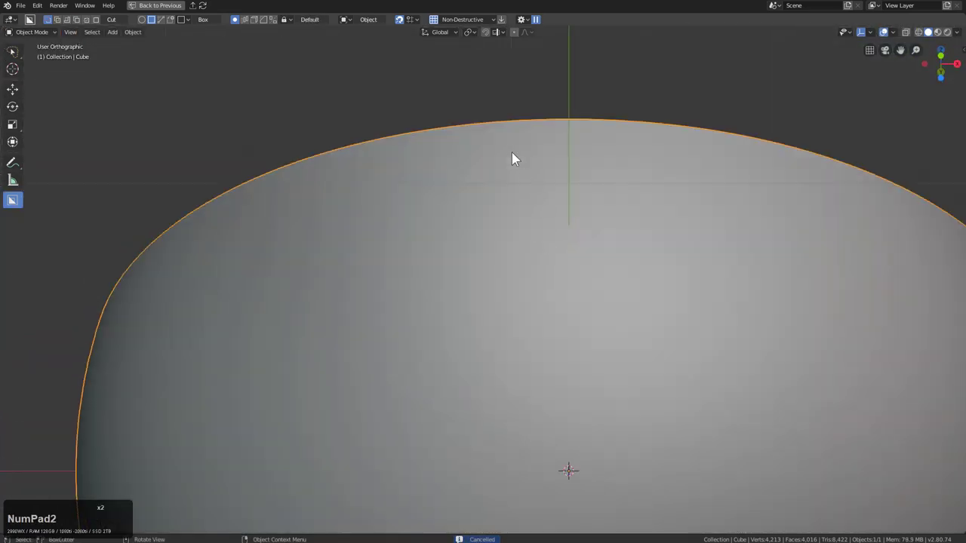
scroll(513, 147, "down", 2)
mouse_move(519, 129)
middle_mouse_down()
mouse_move(526, 203)
mouse_move(522, 195)
middle_mouse_up()
key("z")
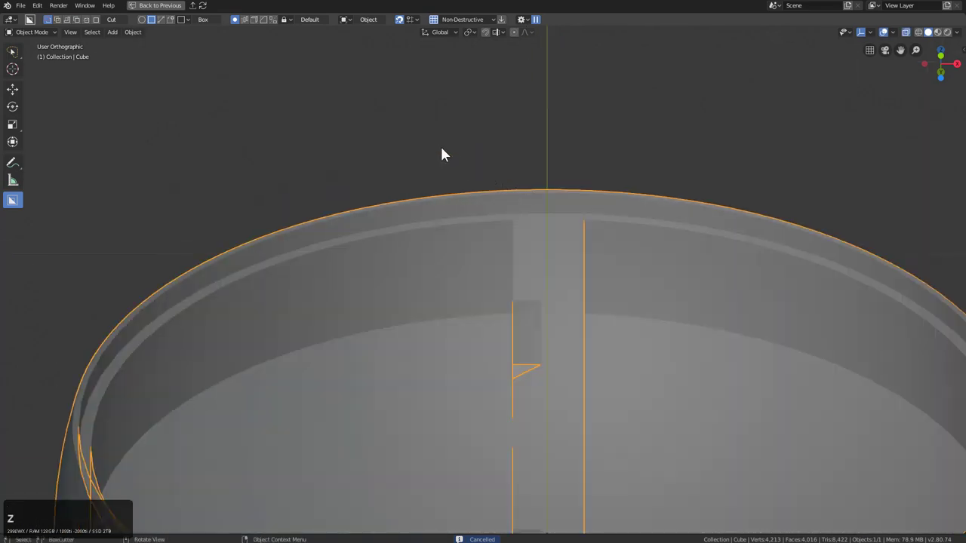
mouse_move(446, 143)
left_mouse_down()
mouse_move(644, 196)
mouse_move(642, 208)
left_mouse_up()
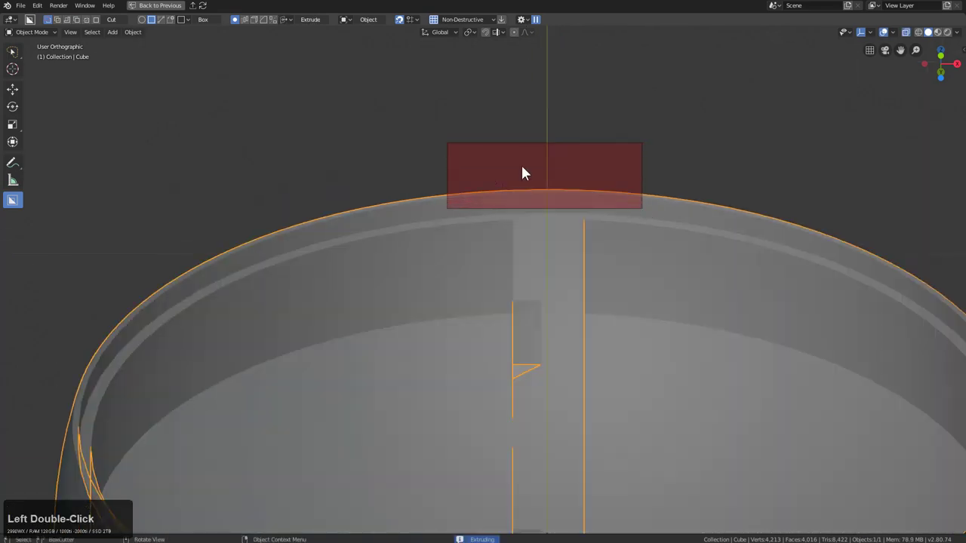
left_click(522, 167)
mouse_move(539, 168)
middle_mouse_down()
mouse_move(545, 240)
mouse_move(520, 276)
middle_mouse_up()
key("alt+z")
scroll(558, 255, "down", 1)
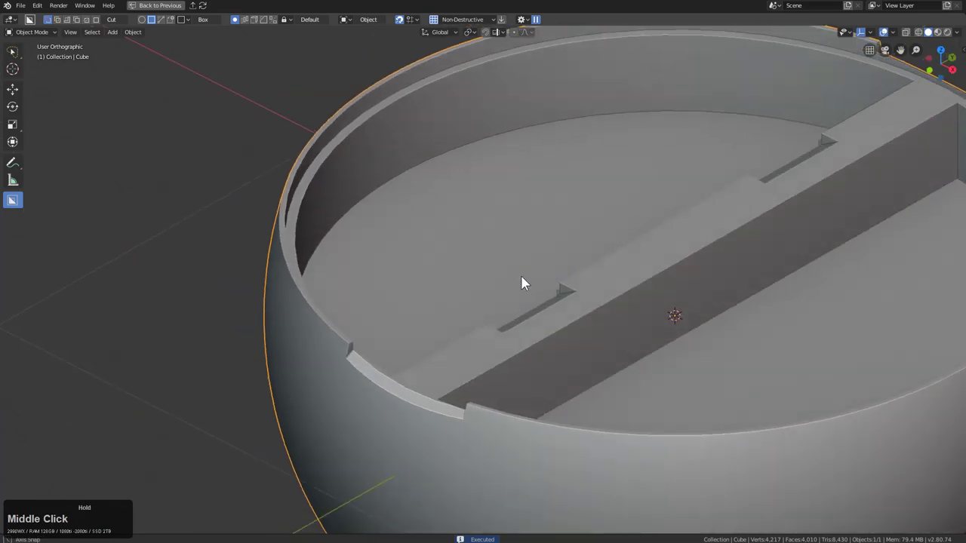
Step: Cut a thin panel line around the rim notch with a chamfered-corner box in front view, extruded past the notch and solidified
scroll(556, 271, "down", 3)
key("KP_1")
scroll(434, 245, "up", 2)
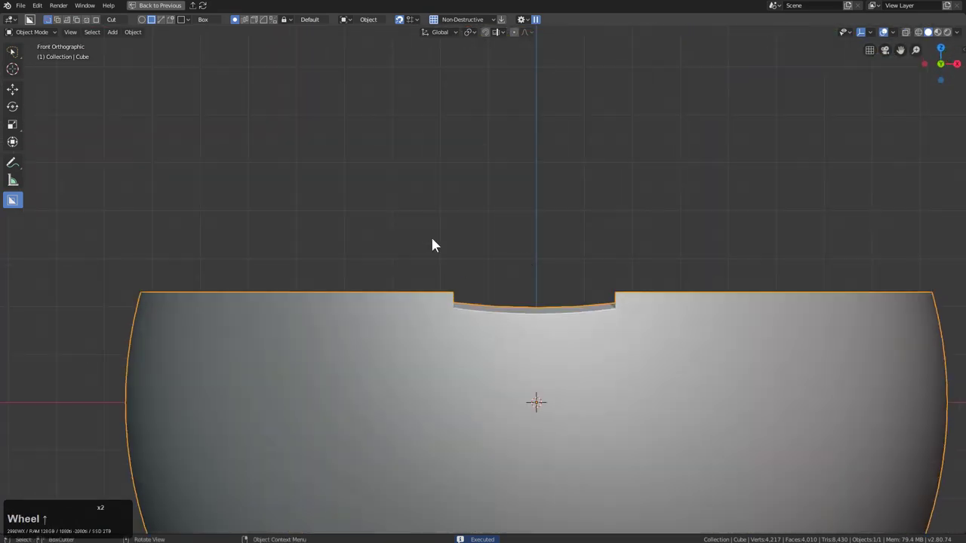
mouse_move(432, 240)
left_mouse_down()
mouse_move(502, 354)
mouse_move(631, 379)
mouse_move(639, 371)
left_mouse_up()
key("b")
key("KP_Decimal")
middle_click_drag(669, 330, 627, 372)
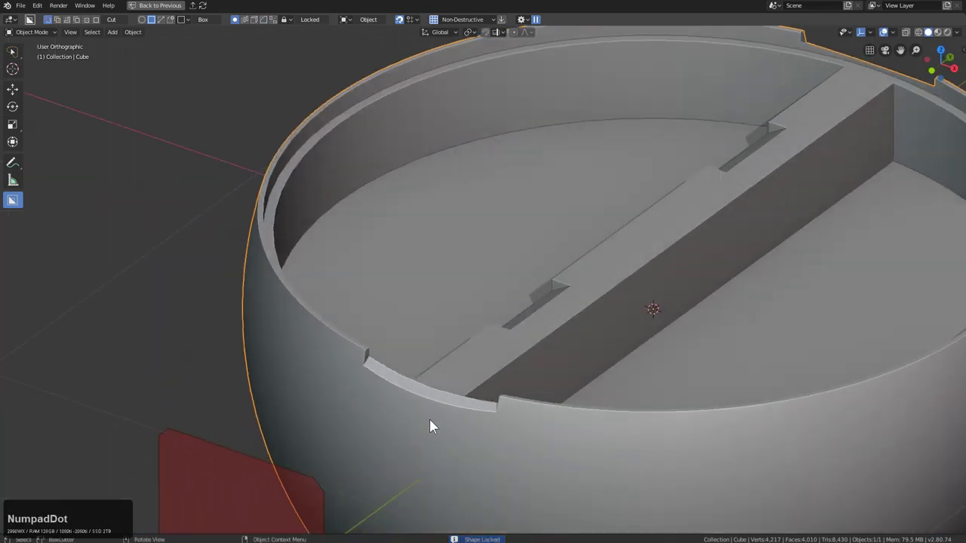
key("e")
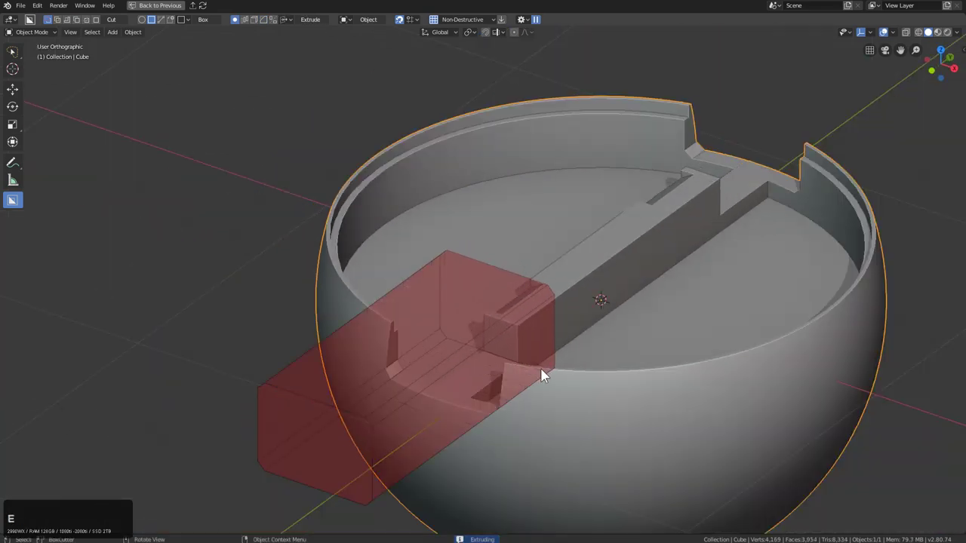
key("t")
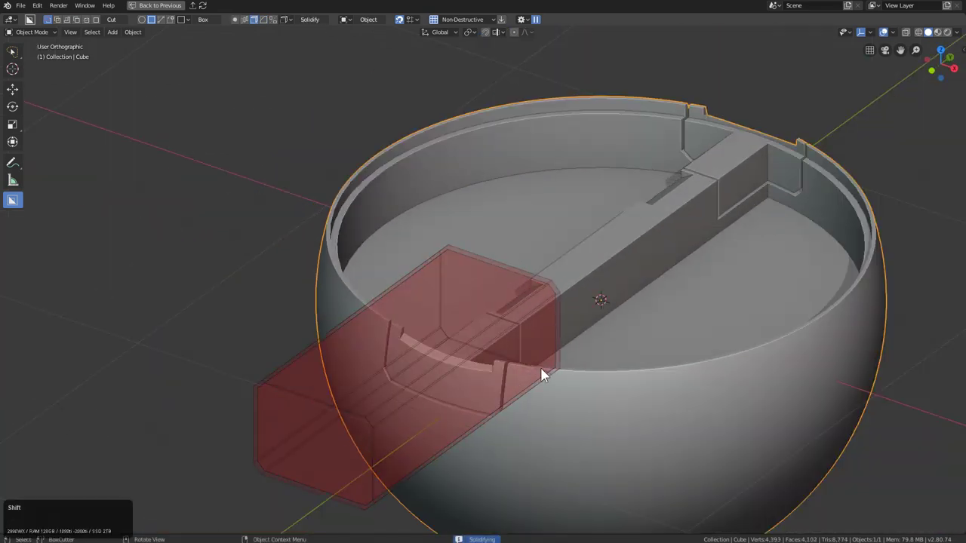
left_click(513, 358)
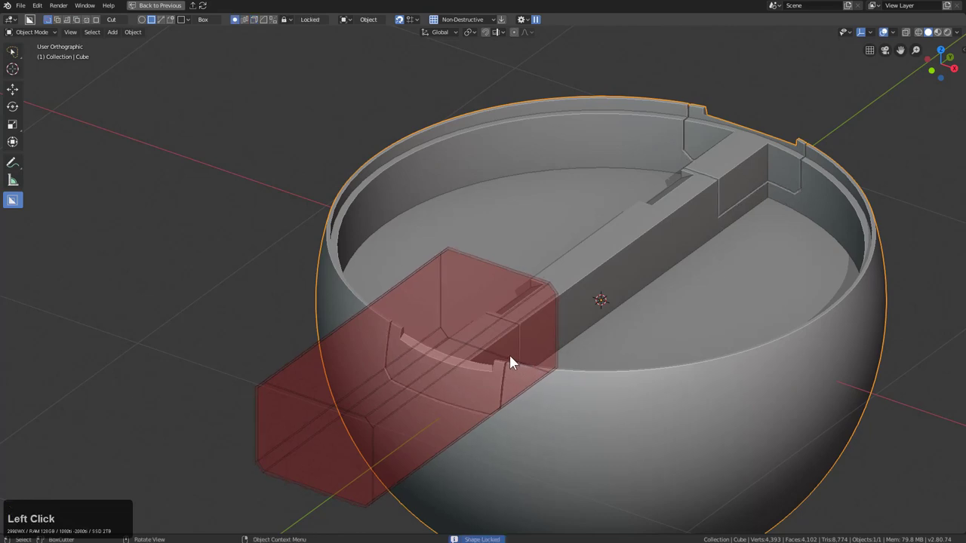
middle_click_drag(510, 361, 589, 301)
scroll(617, 328, "up", 3)
Step: Box-cut a small rectangular slot across the panel's lower seam, left of centre in front view, and extrude it into the body
key("d")
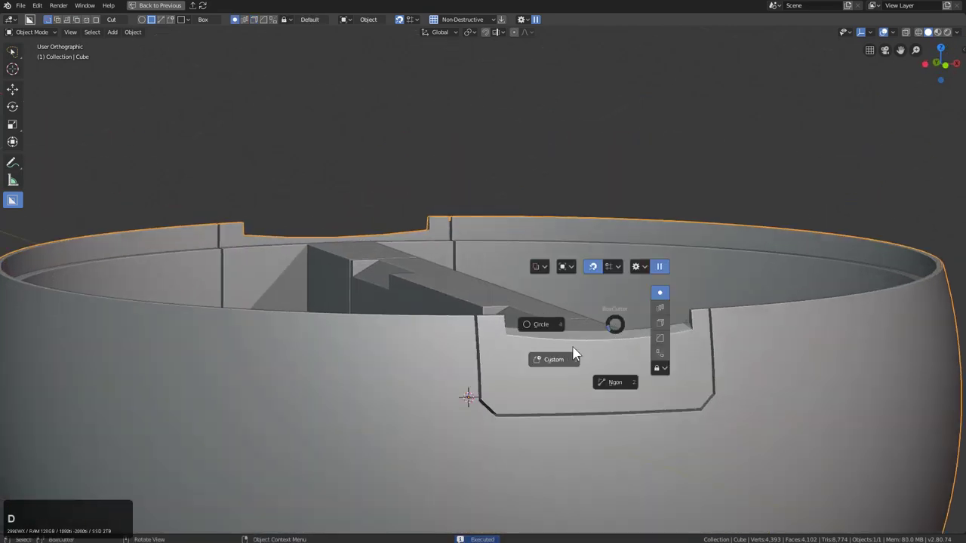
key("Escape")
key("KP_1")
scroll(548, 315, "up", 2, "shift")
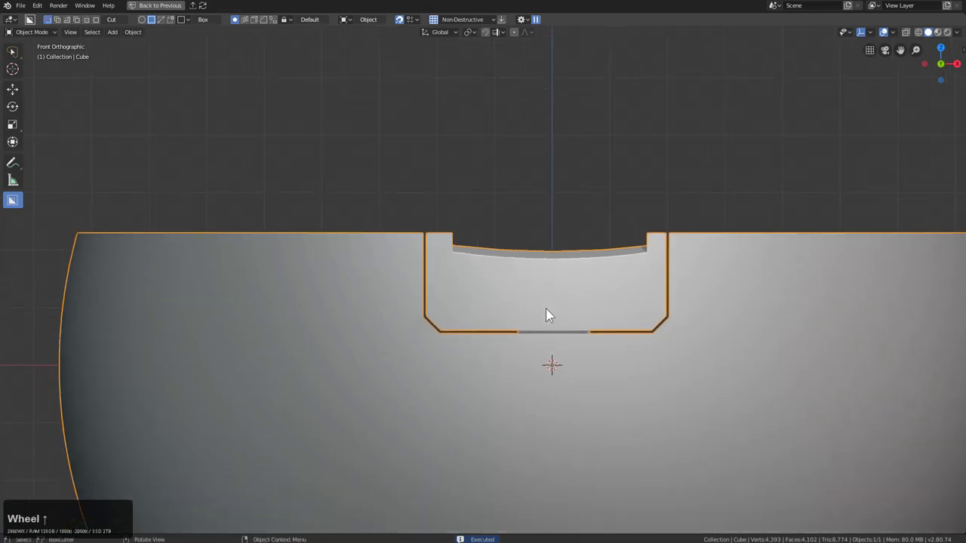
scroll(546, 308, "up", 2)
left_click_drag(475, 344, 520, 366)
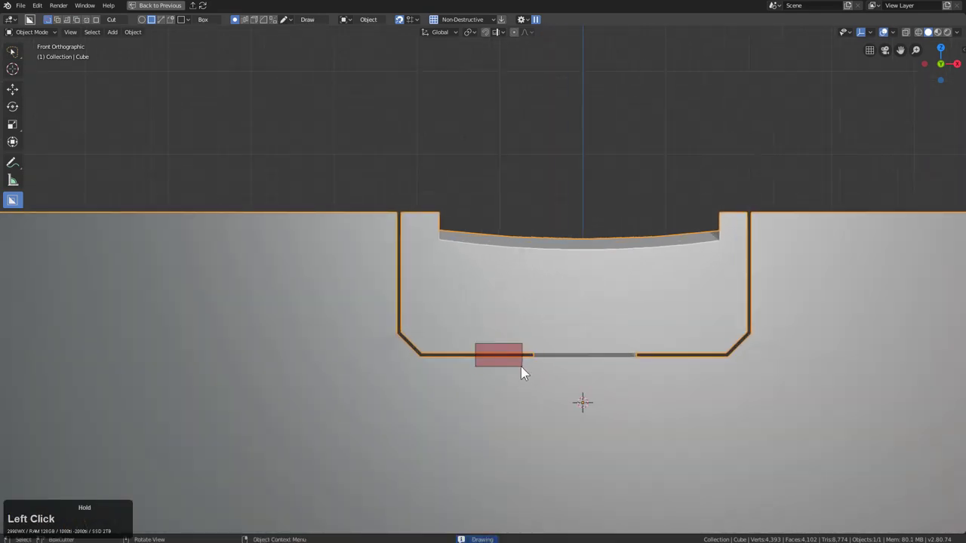
mouse_move(521, 368)
middle_mouse_down()
mouse_move(519, 377)
mouse_move(541, 381)
middle_mouse_up()
scroll(541, 381, "down", 3)
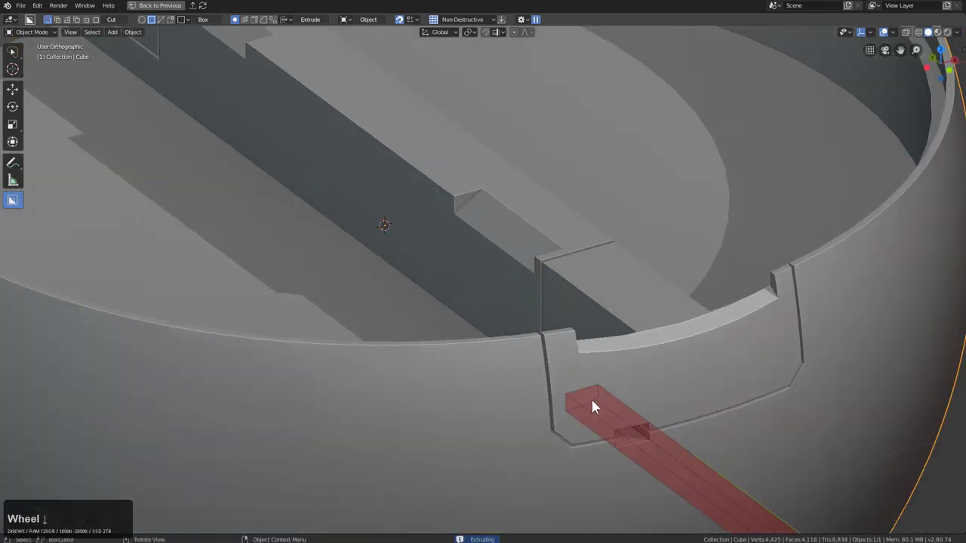
Step: Mirror the body's cuts across X so the seam slot and the divider notches repeat on the other side
scroll(574, 381, "down", 5)
key("alt+x")
left_click(391, 285)
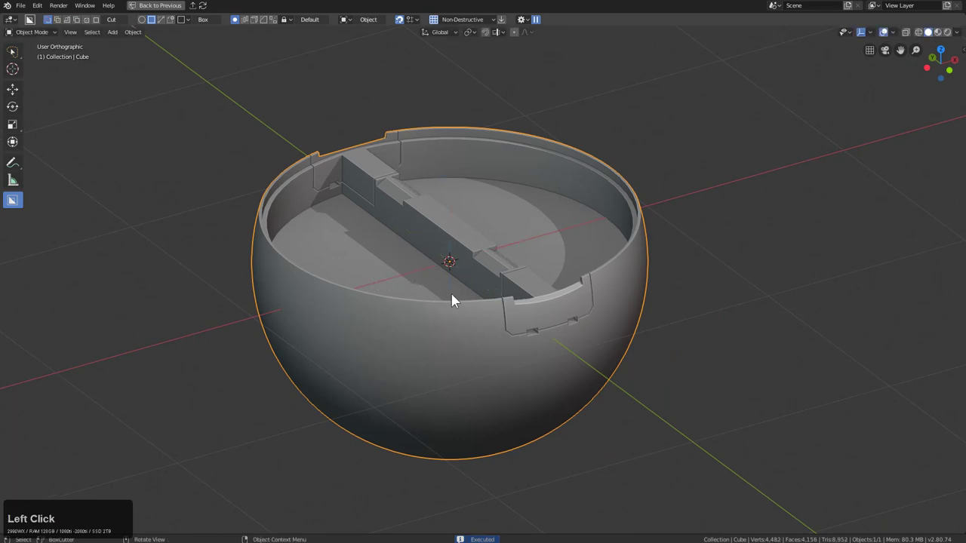
scroll(476, 321, "up", 3)
middle_click_drag(498, 311, 550, 327)
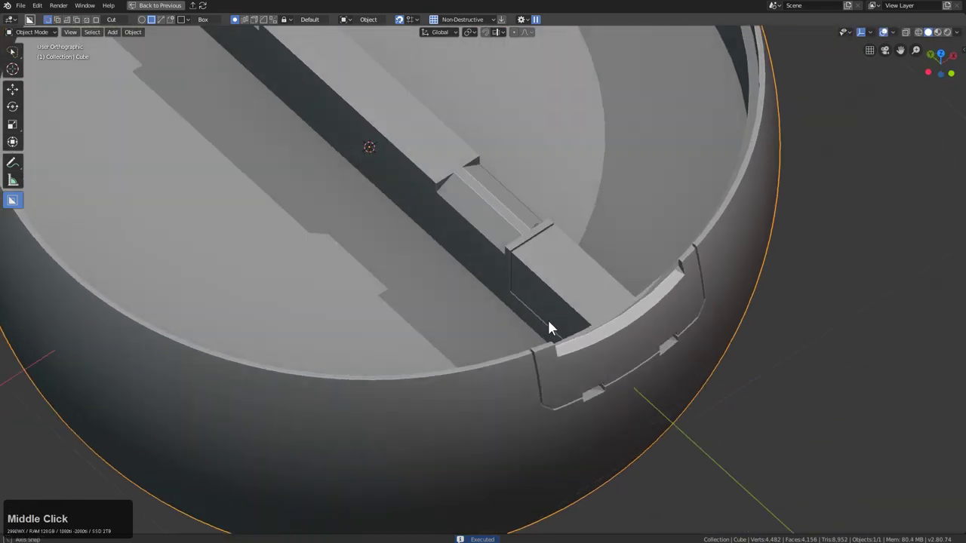
key("d")
scroll(528, 240, "up", 2)
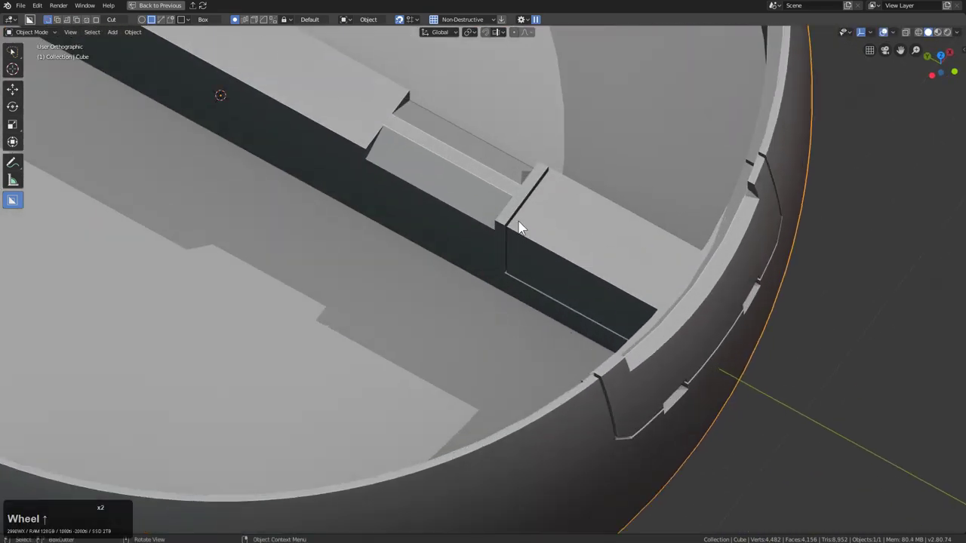
left_click_drag(519, 228, 616, 297)
right_click(611, 296)
right_click(610, 295)
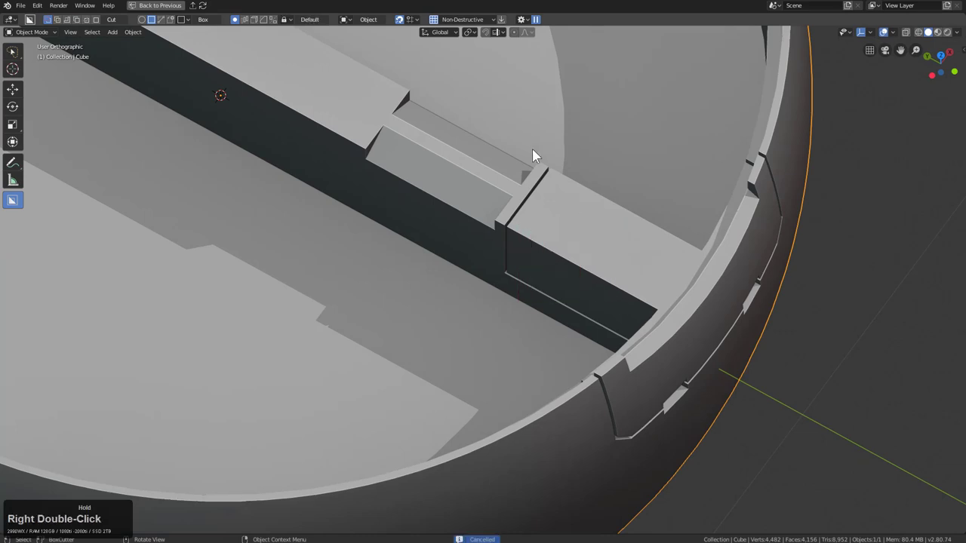
Step: Turn off BoxCutter's grid option and cut a long rectangular recess into the side of the divider wall's end section
left_click(434, 20)
left_click_drag(517, 225, 615, 320)
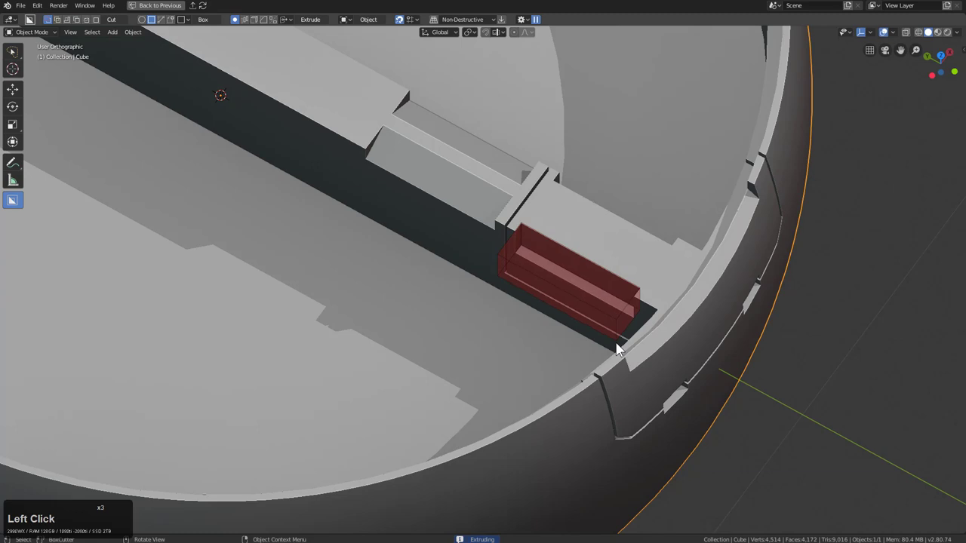
left_click(502, 278)
scroll(502, 278, "down", 4)
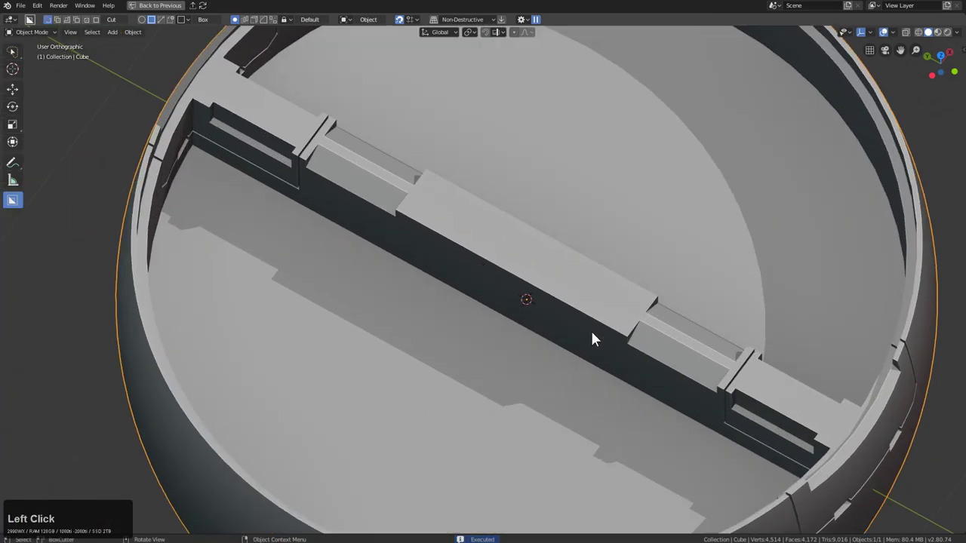
Step: Cut a narrow vertical slot into the divider wall's side near the middle section, and frame it with a solidified chamfered-box panel line
left_click_drag(592, 332, 587, 348)
left_click(586, 364)
mouse_move(562, 288)
left_mouse_down()
mouse_move(607, 334)
mouse_move(604, 348)
left_mouse_up()
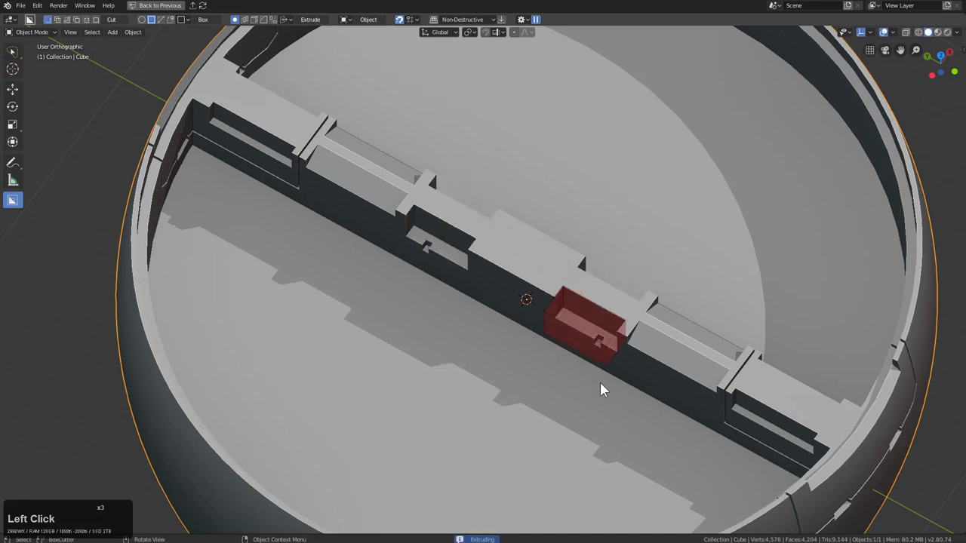
key("b")
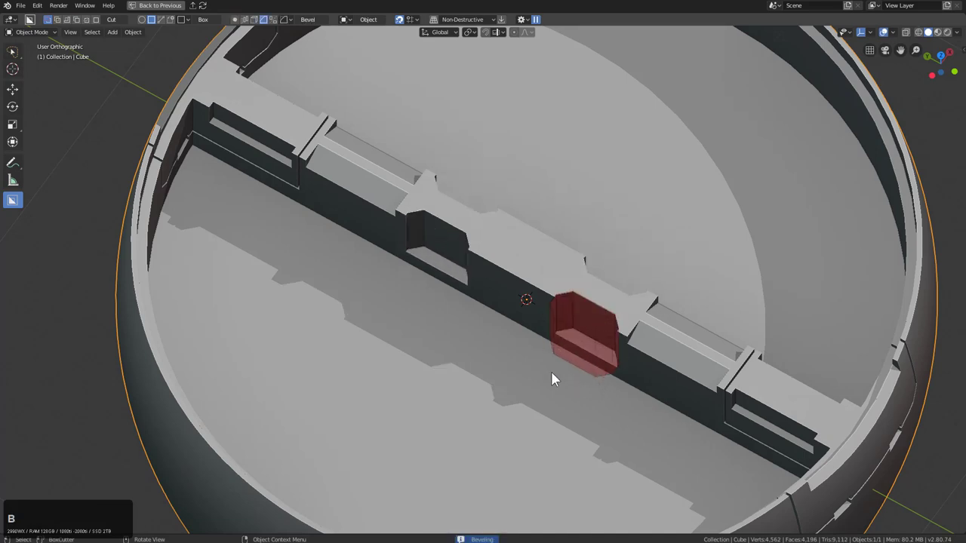
key("t")
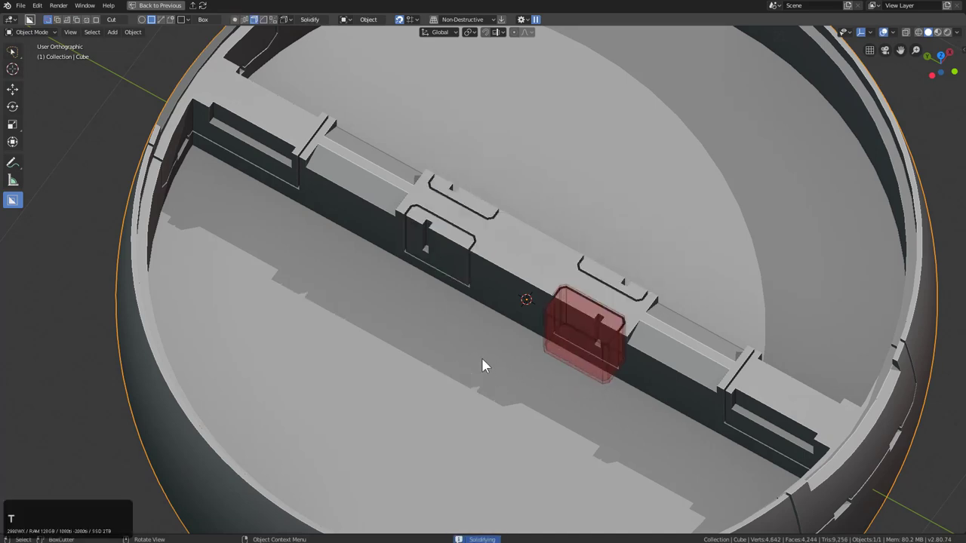
left_click(484, 362)
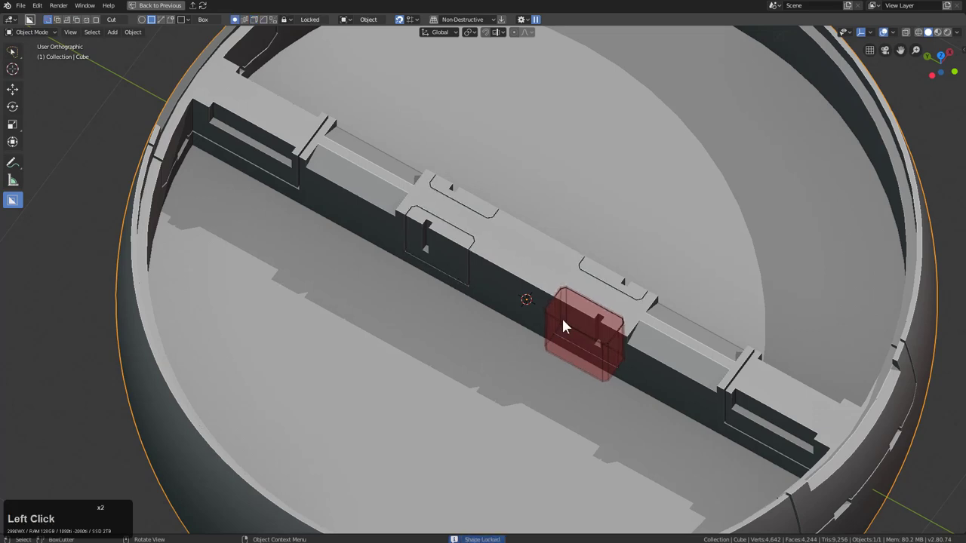
Step: Box-cut a rectangular recess into the divider's side, inside the chamfered panel beside the narrow slot, and deselect the body
middle_click_drag(565, 327, 578, 325)
scroll(595, 286, "up", 4)
scroll(623, 273, "up", 1)
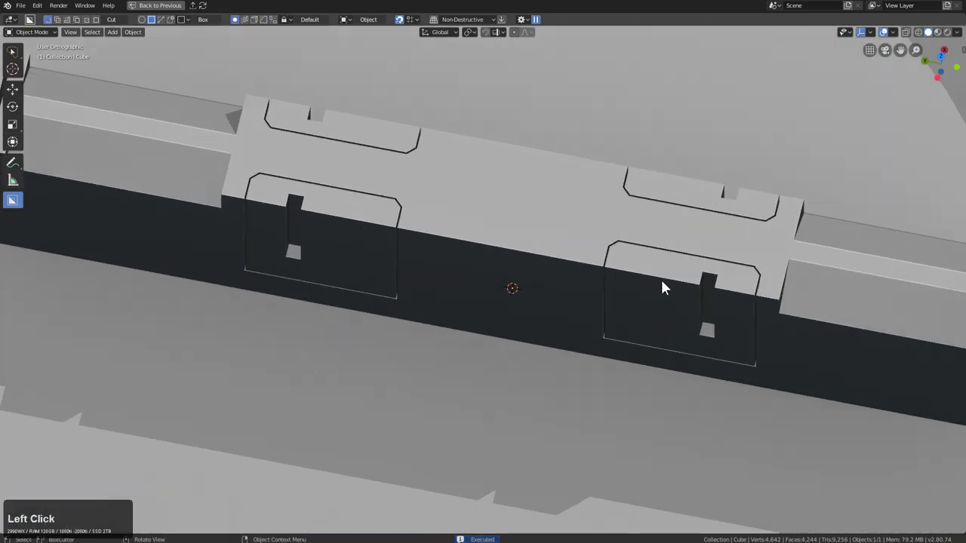
left_click_drag(678, 288, 678, 289)
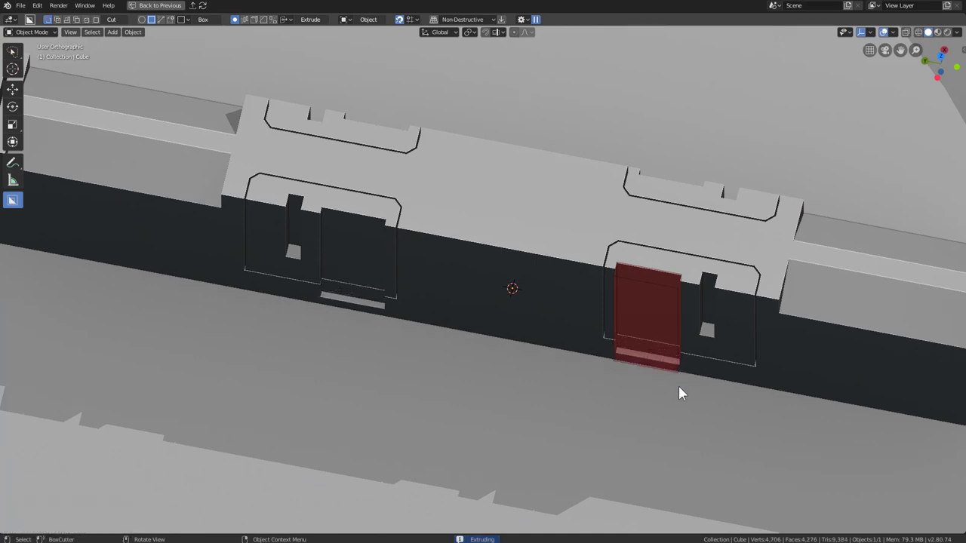
left_click(681, 411)
scroll(612, 335, "down", 6)
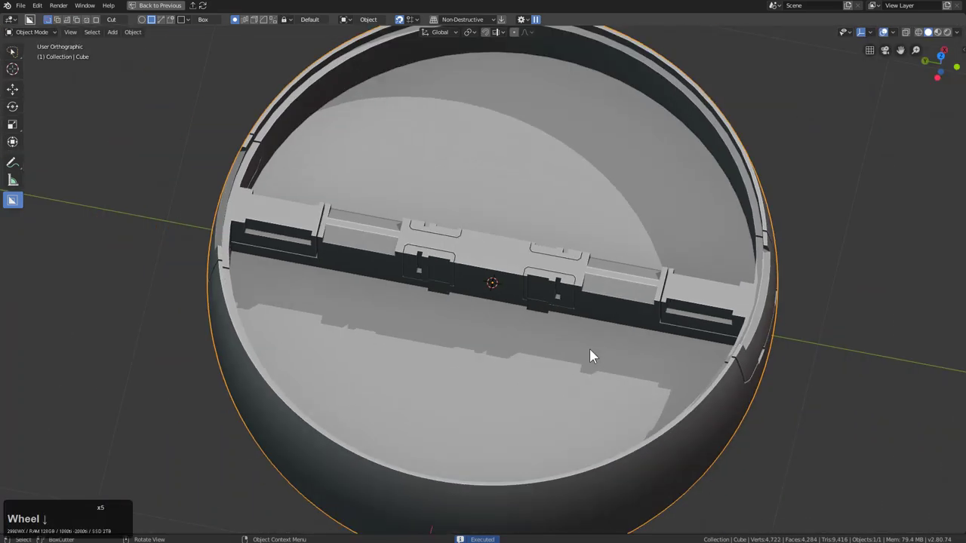
key("alt+a")
middle_click_drag(589, 349, 518, 339)
scroll(518, 338, "down", 2)
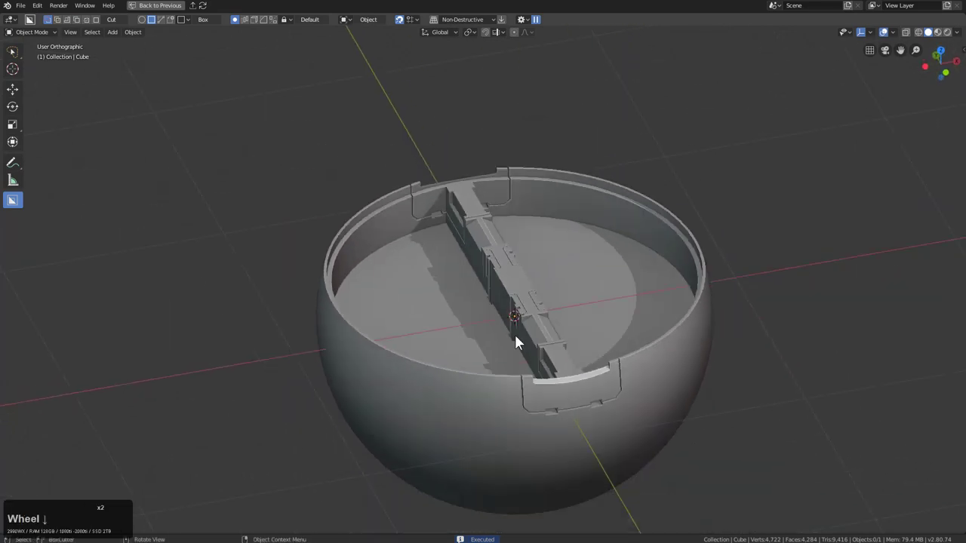
Step: Select the bowl body and box-cut a thin horizontal groove in front view from its outer edge to just short of the rim panel
left_click(495, 411)
key("KP_1")
middle_click_drag(494, 405, 531, 371, "shift")
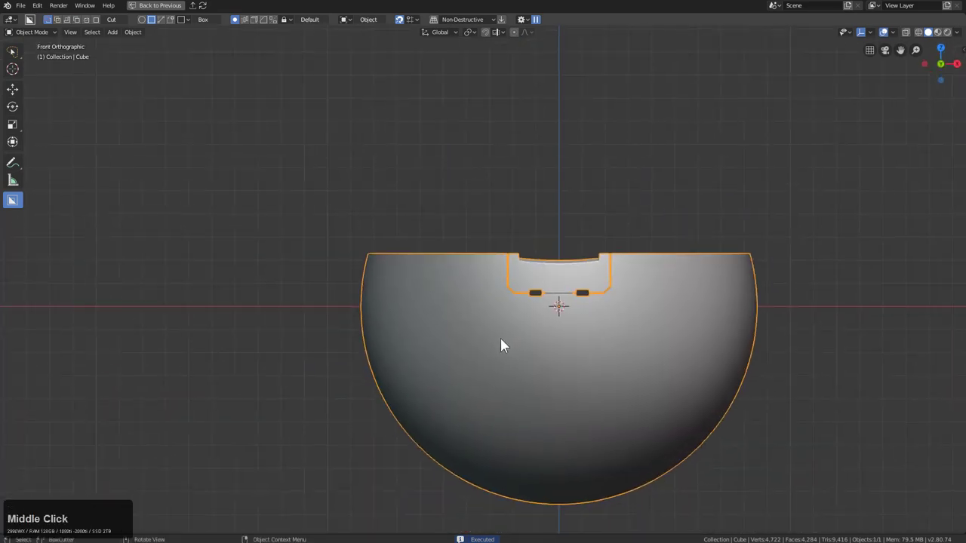
scroll(483, 328, "up", 2)
key("alt+z")
scroll(421, 304, "up", 2)
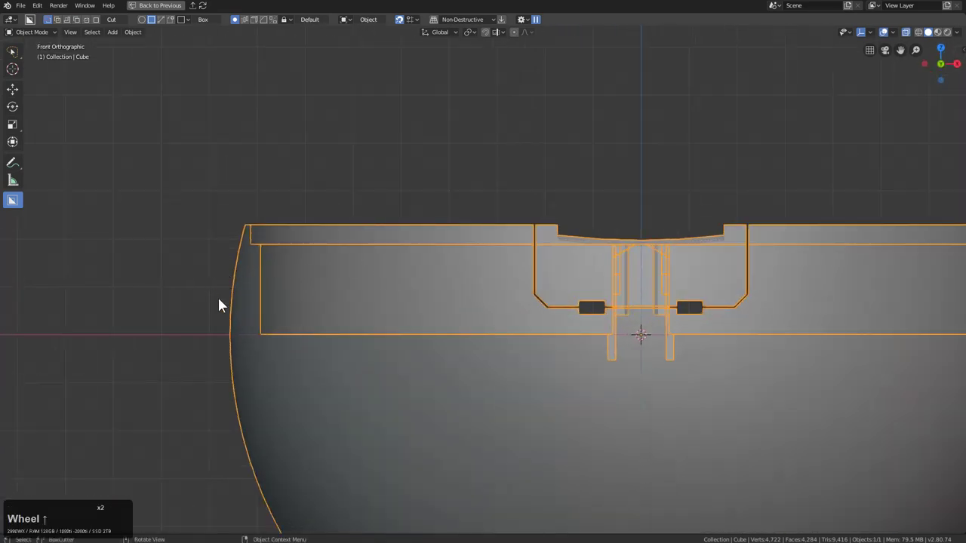
left_click_drag(349, 318, 524, 309)
mouse_move(380, 300)
middle_mouse_down()
mouse_move(452, 349)
mouse_move(312, 308)
middle_mouse_up()
left_click(505, 288)
scroll(497, 289, "down", 1)
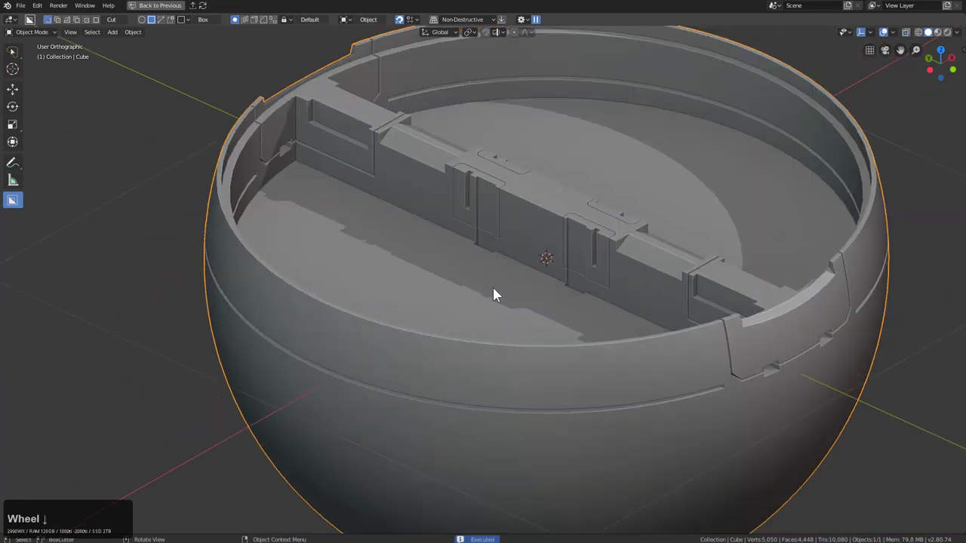
Step: In front view, box-cut a large chamfered rectangle around the bowl's side groove, extrude it into the body and solidify it into a panel line
middle_click_drag(492, 289, 415, 269)
key("KP_1")
scroll(411, 266, "up", 1)
mouse_move(250, 223)
left_mouse_down()
mouse_move(569, 455)
mouse_move(617, 453)
left_mouse_up()
key("b")
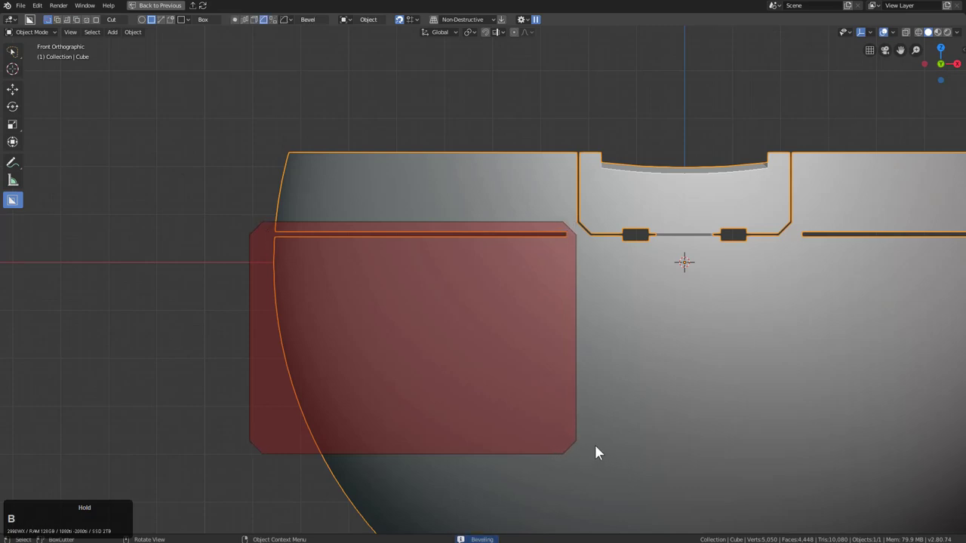
middle_click_drag(595, 445, 509, 352)
key("e")
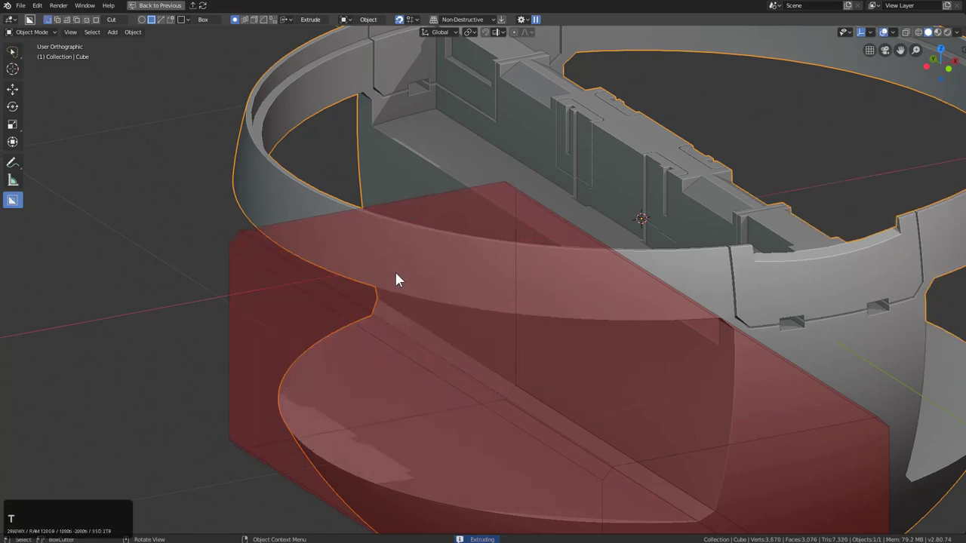
key("t")
key("shift")
left_click_drag(379, 272, 392, 270)
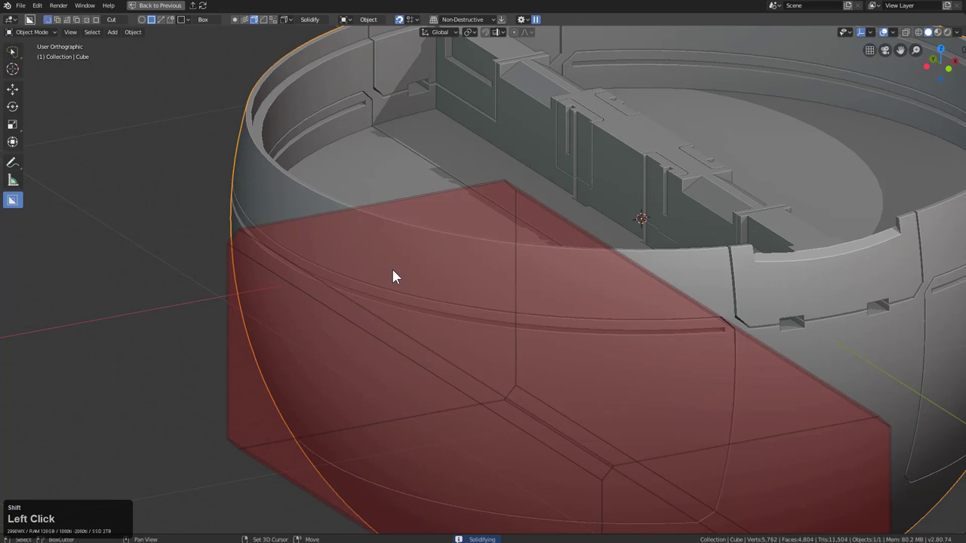
Step: Add a mesh plane and raise it along Z to a level inside the bowl's rim
scroll(523, 347, "down", 3)
middle_click_drag(525, 354, 554, 330)
key("shift+a")
mouse_move(554, 318)
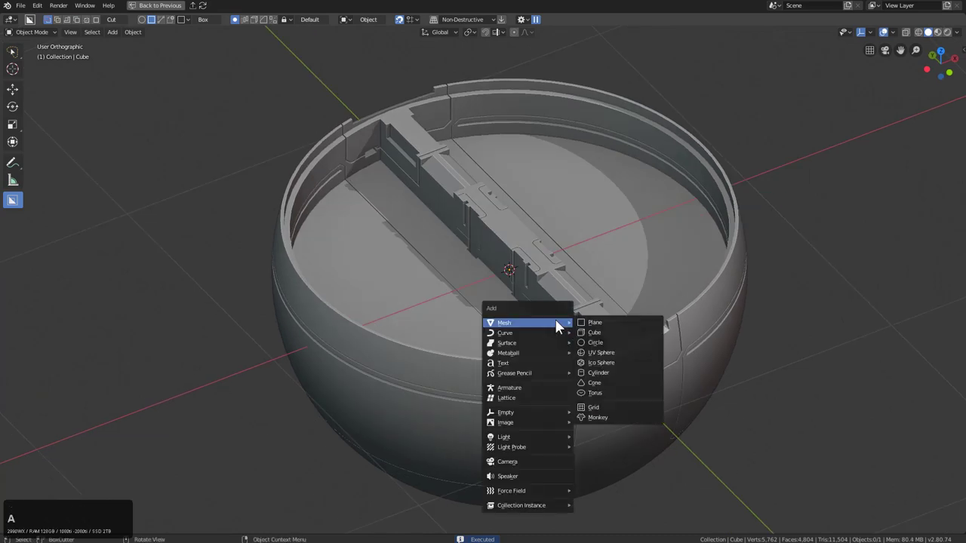
left_click(604, 319)
key("g")
key("z")
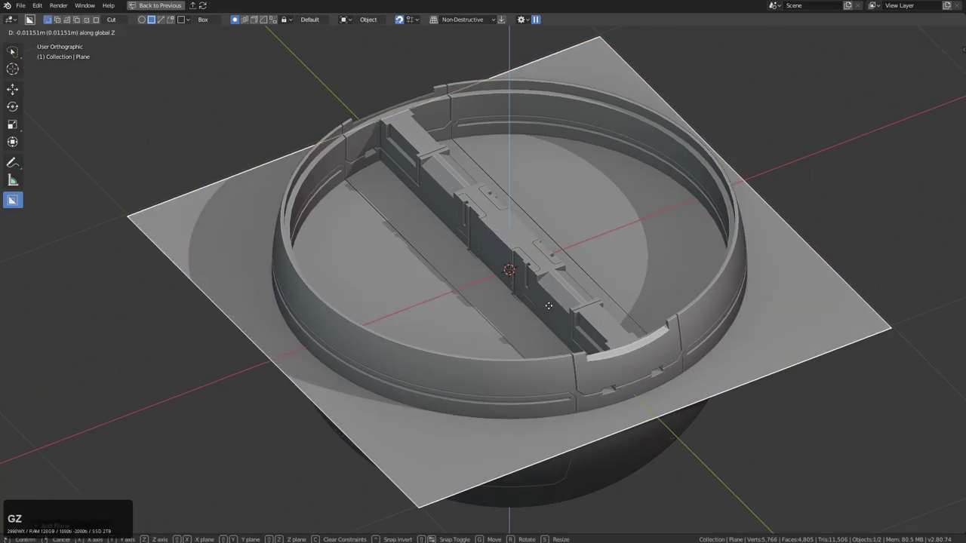
left_click(553, 268)
Step: In top view, shrink the plane, place it in one half of the bowl and stretch it along X into a strip
key("KP_7")
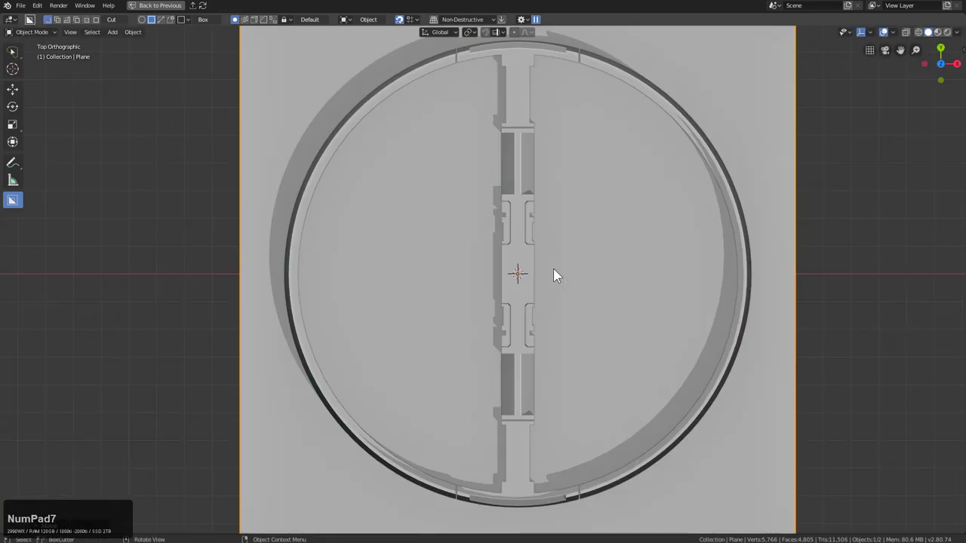
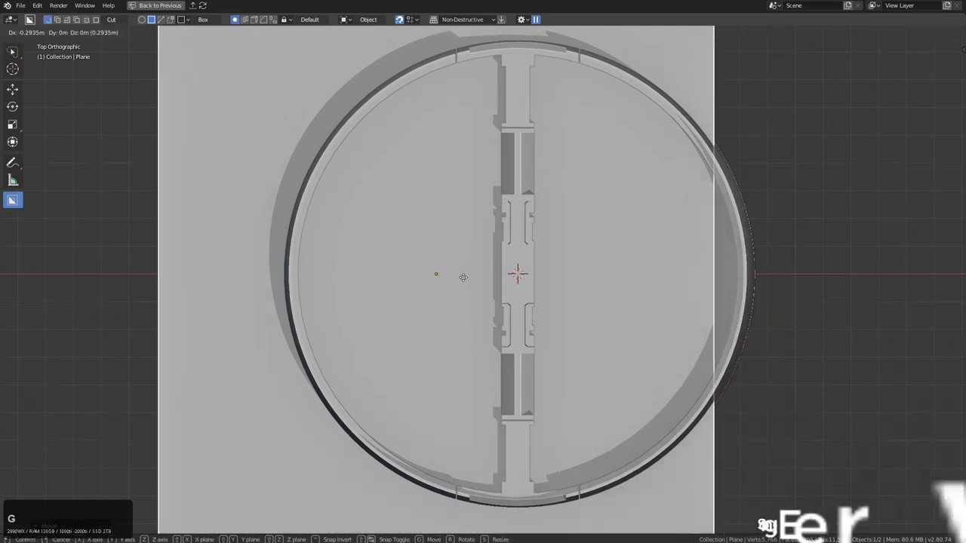
key("s")
left_click(438, 341)
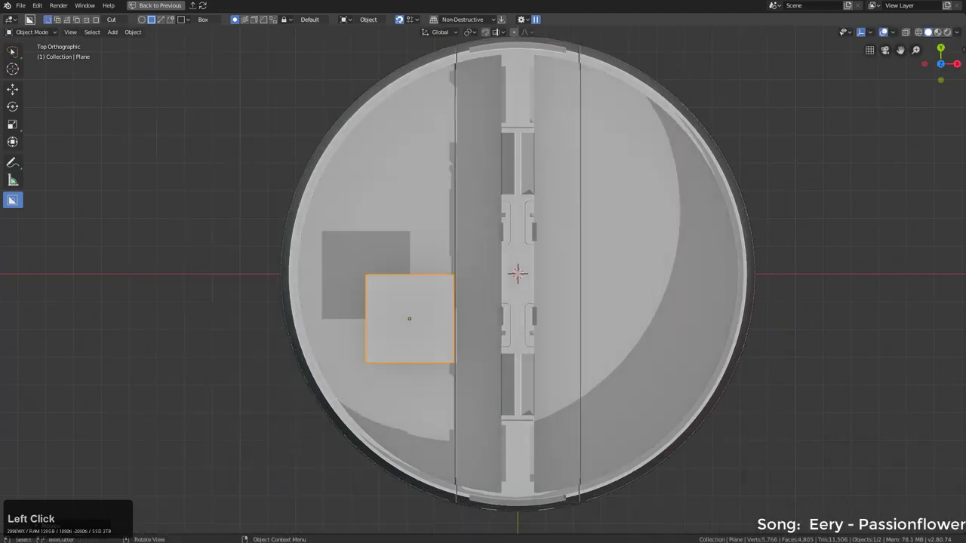
key("s")
left_click(456, 342)
key("s")
key("x")
left_click(663, 369)
Step: Fit the strip between the outer rim and the divider by scaling it along X and Y and placing it beside the centre
key("s")
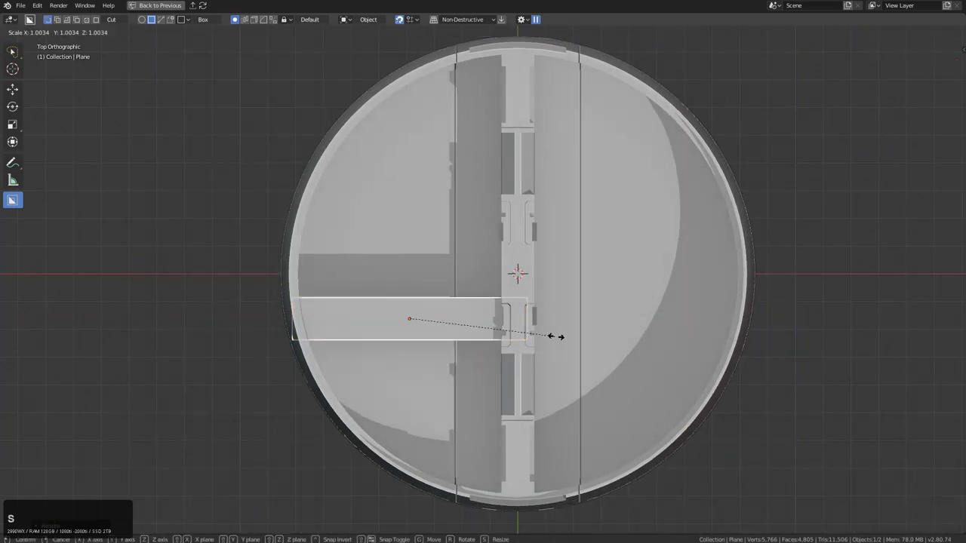
key("x")
left_click(596, 349)
key("g")
left_click(584, 354)
key("s")
key("y")
left_click(492, 340)
key("g")
left_click(496, 302)
Step: Tilt the strip by moving one of its long edges along Z in Edit Mode
middle_click_drag(497, 302, 603, 226)
key("Tab")
middle_click_drag(505, 324, 539, 284, "shift")
scroll(539, 283, "up", 2)
key("2")
left_click(487, 280)
key("g")
key("z")
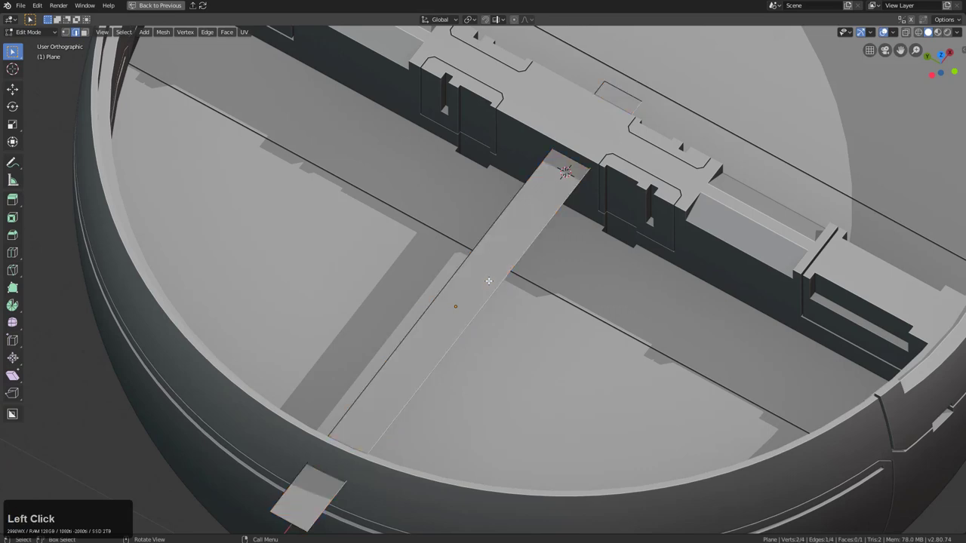
left_click(487, 288)
Step: Extrude the whole strip slightly to give it thickness and recalculate its normals
key("Tab")
scroll(485, 302, "down", 1)
middle_click_drag(483, 303, 511, 279)
scroll(545, 267, "up", 3)
key("Tab")
key("a")
key("a")
key("a")
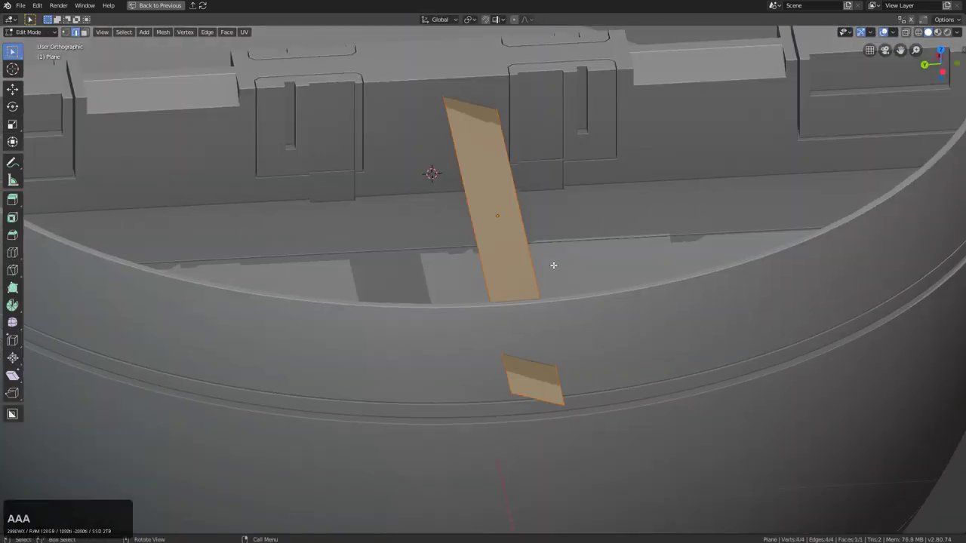
key("e")
left_click(548, 270)
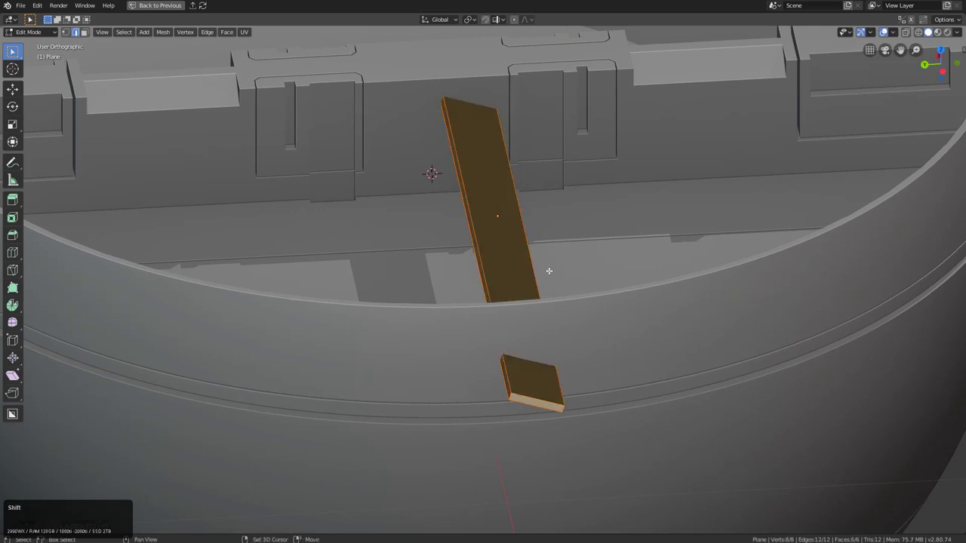
key("ctrl+n")
key("Tab")
Step: Array the slat with Hard Ops along Y, using a relative offset of about -0.691 and a count of 14
key("q")
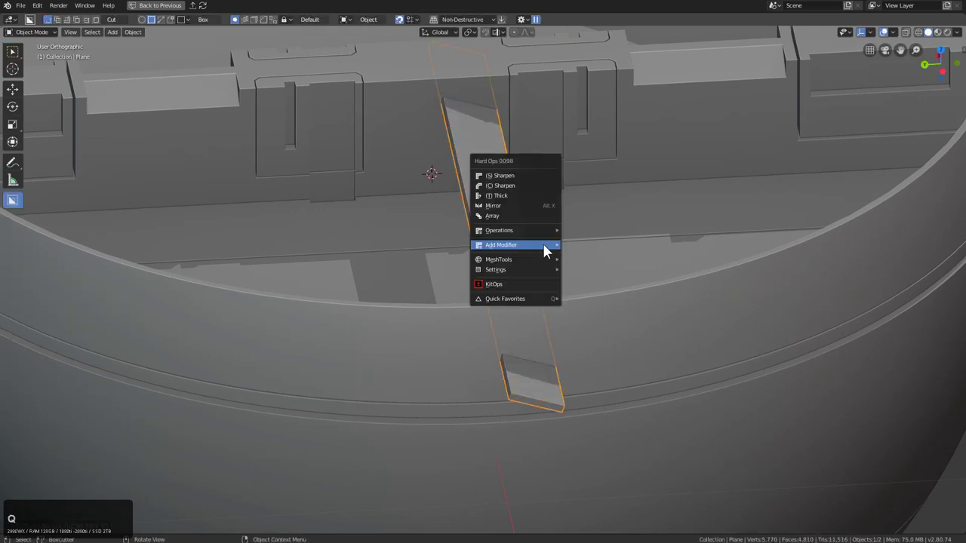
left_click(511, 216)
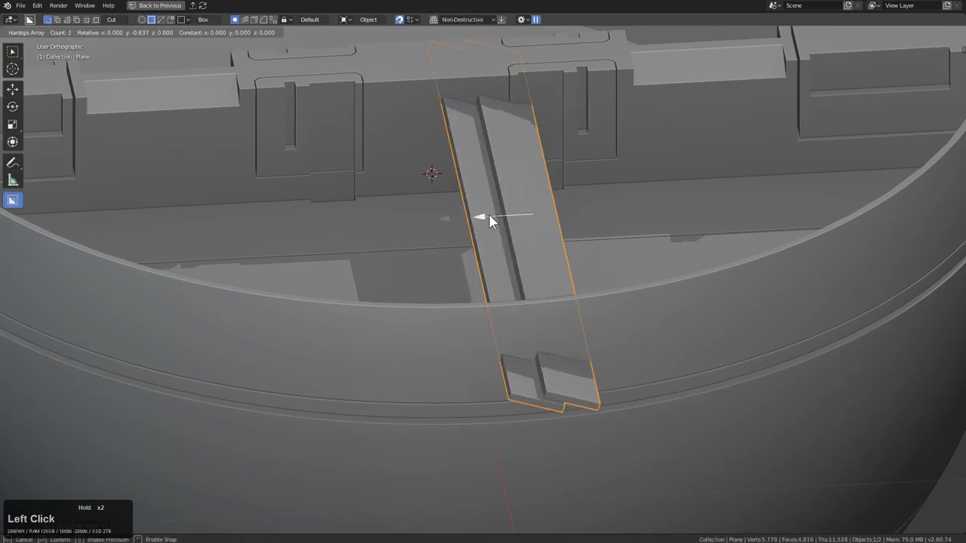
scroll(474, 272, "up", 1)
scroll(475, 281, "up", 4)
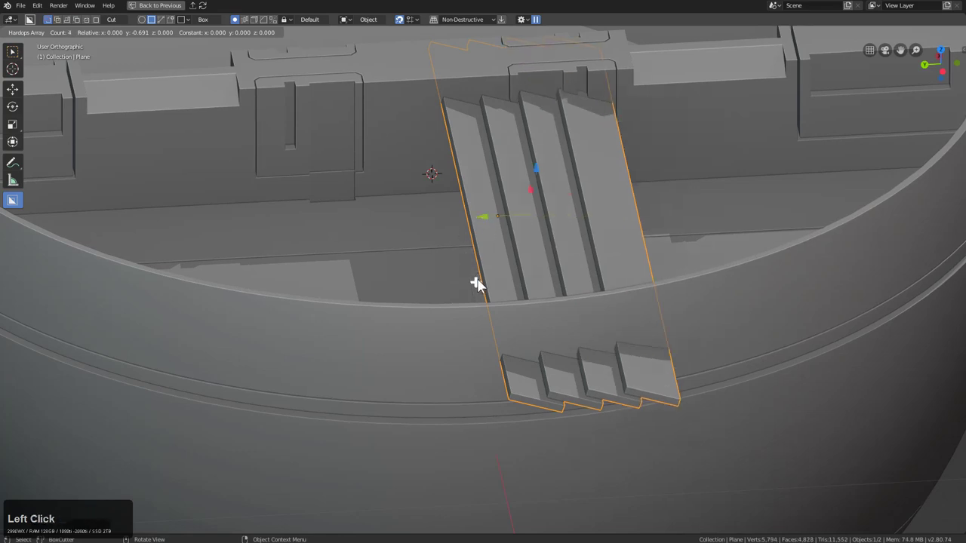
scroll(551, 265, "down", 2)
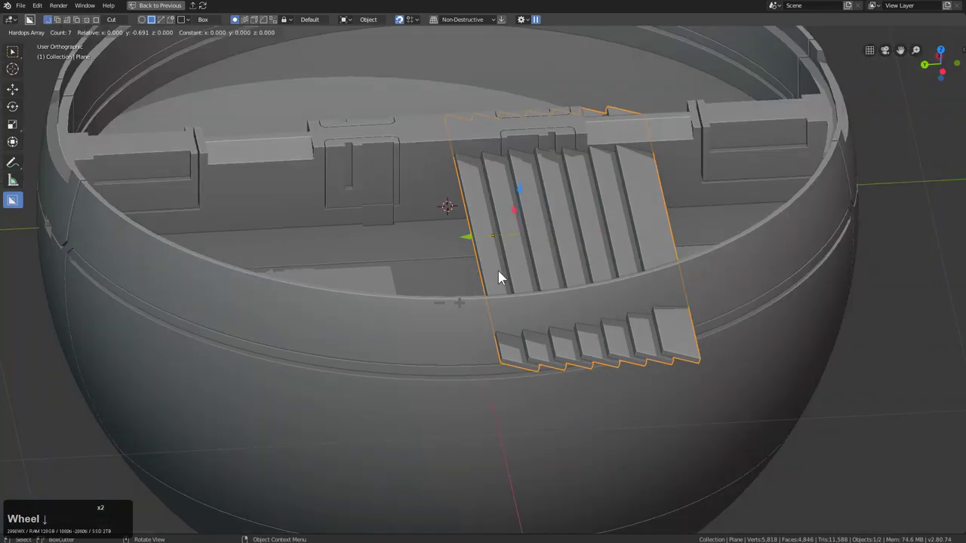
left_click(462, 299)
left_click(463, 299)
scroll(462, 302, "up", 3)
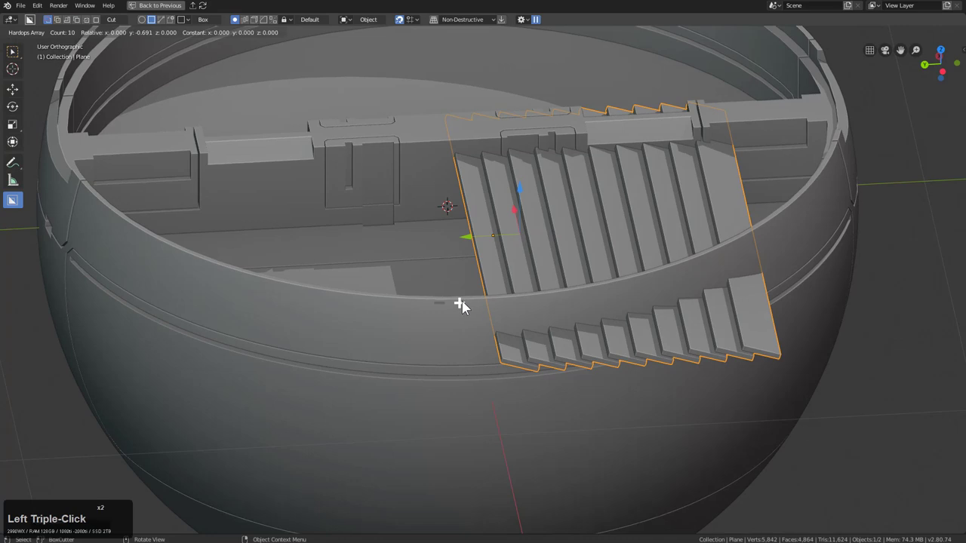
left_click(459, 303)
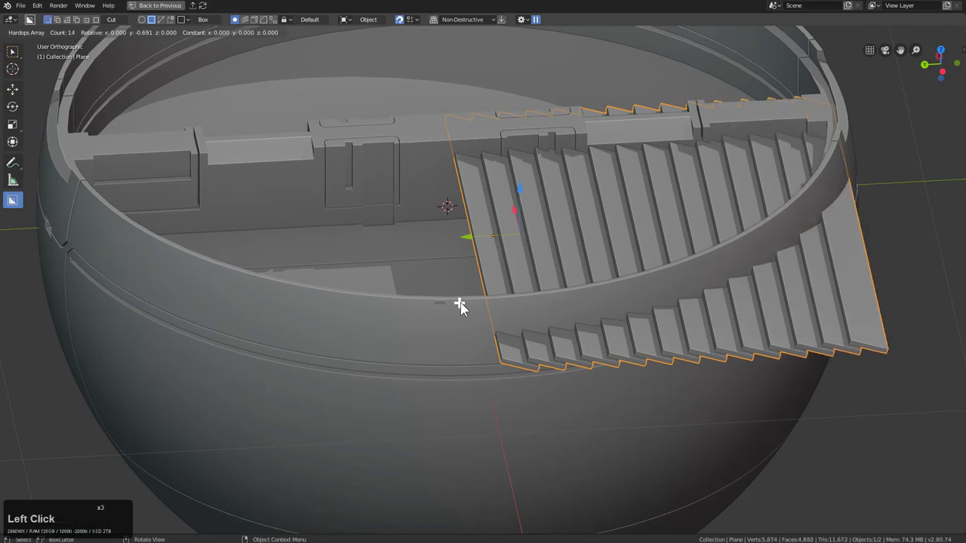
left_click(578, 267)
Step: Resize the slats along X and readjust their Hard Ops array to a relative Y offset of about -0.770
middle_click_drag(577, 267, 625, 274)
key("s")
key("x")
left_click(534, 310)
key("q")
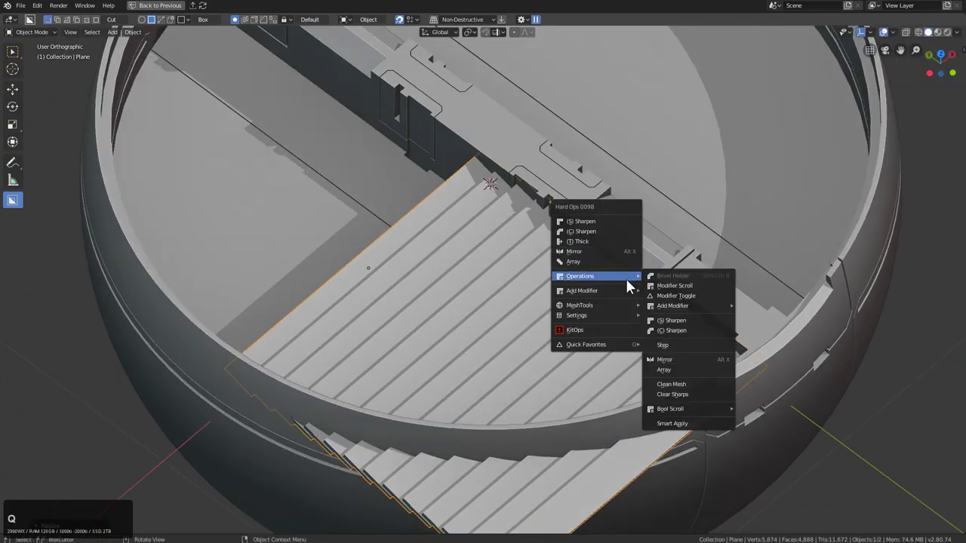
mouse_move(611, 290)
left_click(679, 310)
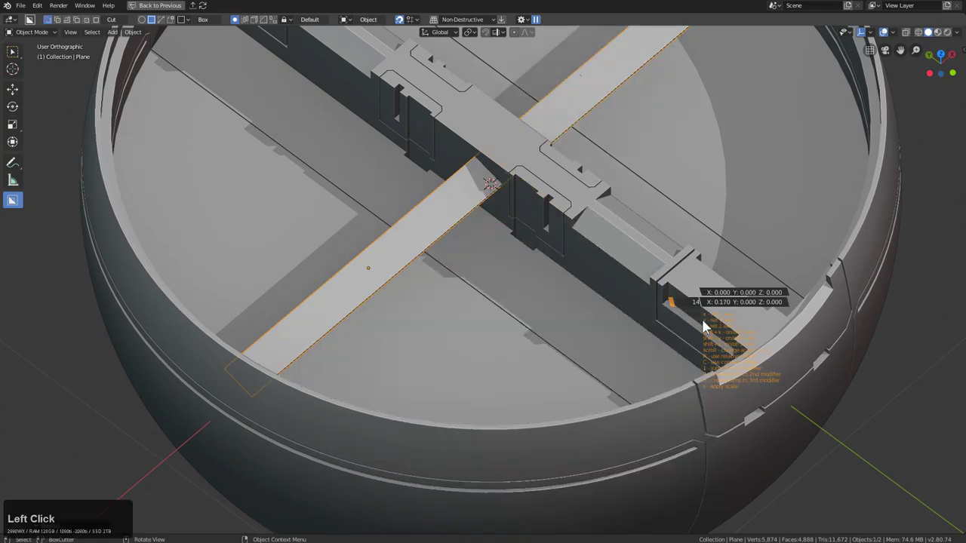
key("y")
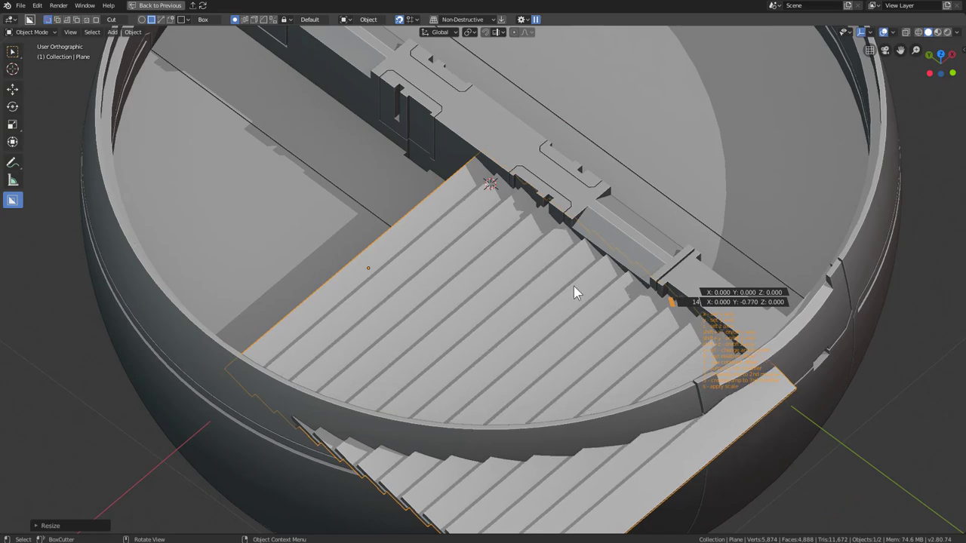
left_click(579, 292)
middle_click_drag(579, 291, 535, 267)
left_click(530, 275)
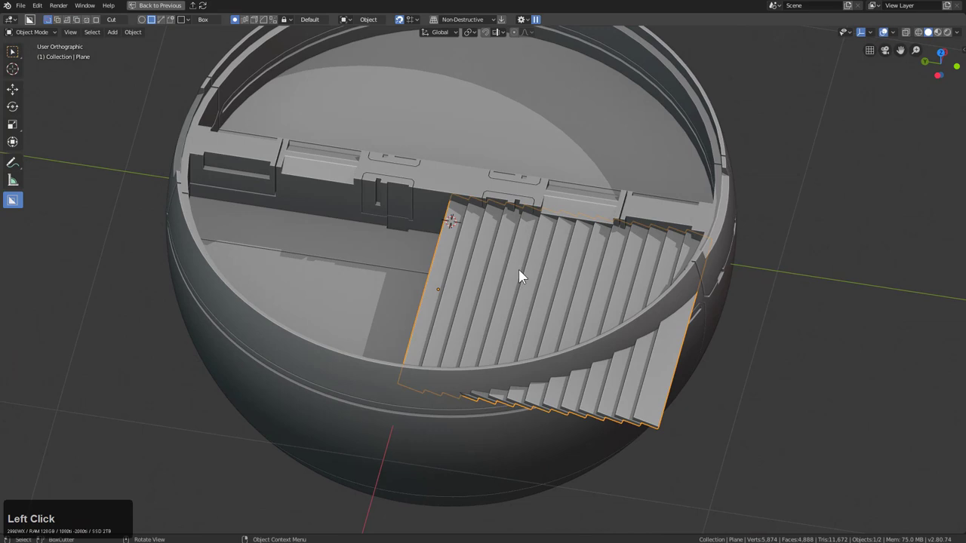
Step: Reveal the hidden cutters, select the cutter that hollows the bowl's interior and show the main collection alongside them
key("2")
key("alt+h")
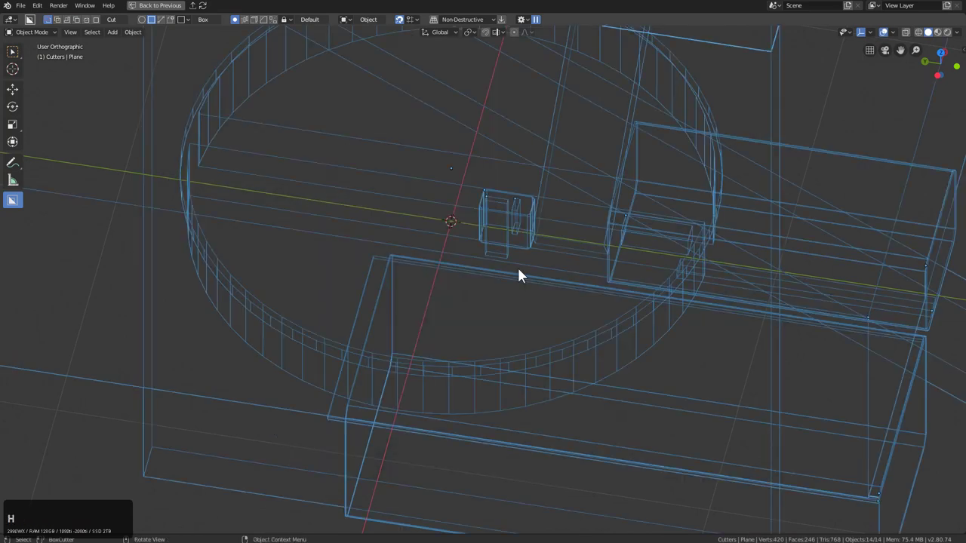
left_click(559, 326)
left_click(596, 368)
left_click(595, 370)
key("shift+1")
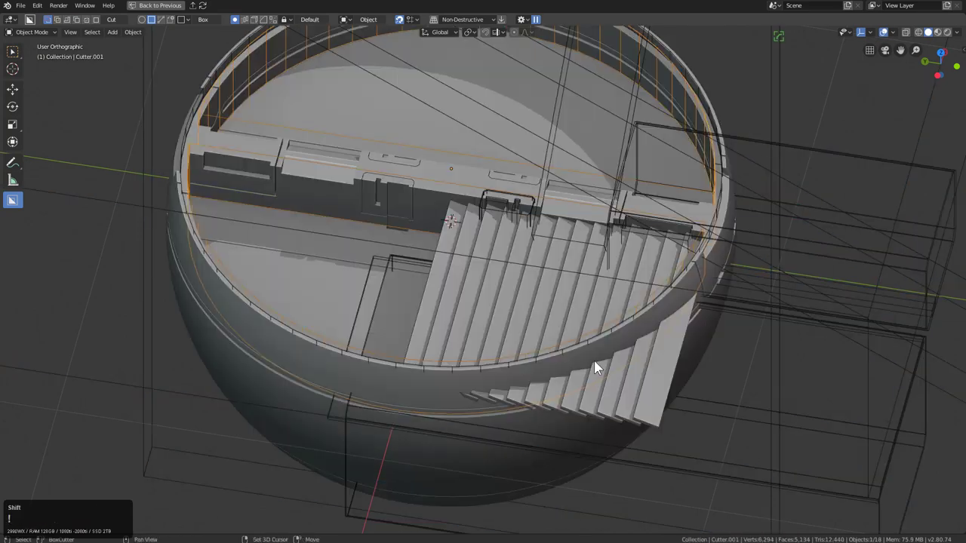
Step: Try slashing the slat array with the bowl's interior cutter using Hard Ops, inspect the cut and undo it
left_click(664, 369, "shift")
key("q")
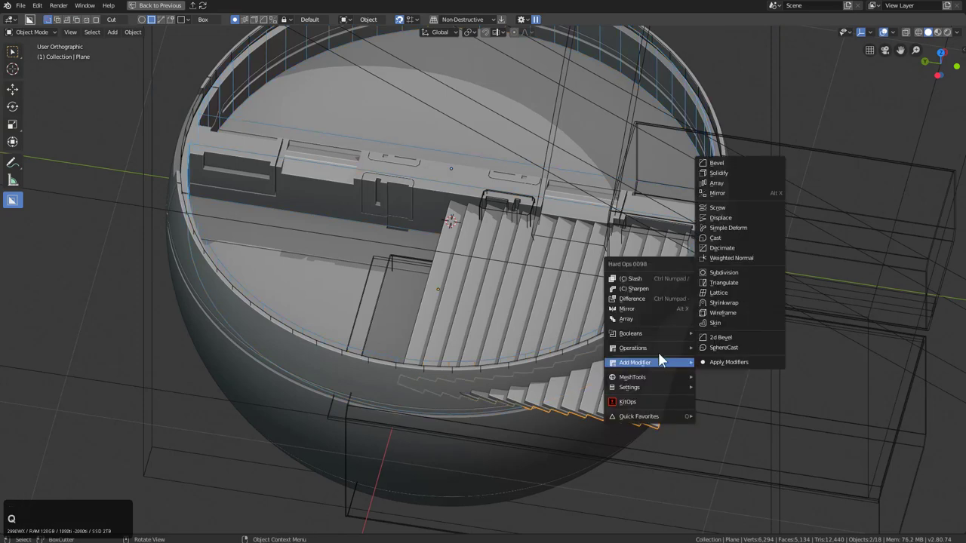
left_click(647, 275)
left_click(632, 390)
middle_click_drag(632, 390, 642, 379)
key("KP_Decimal")
middle_click_drag(704, 354, 698, 353)
key("ctrl+z")
key("ctrl+z")
key("ctrl+z")
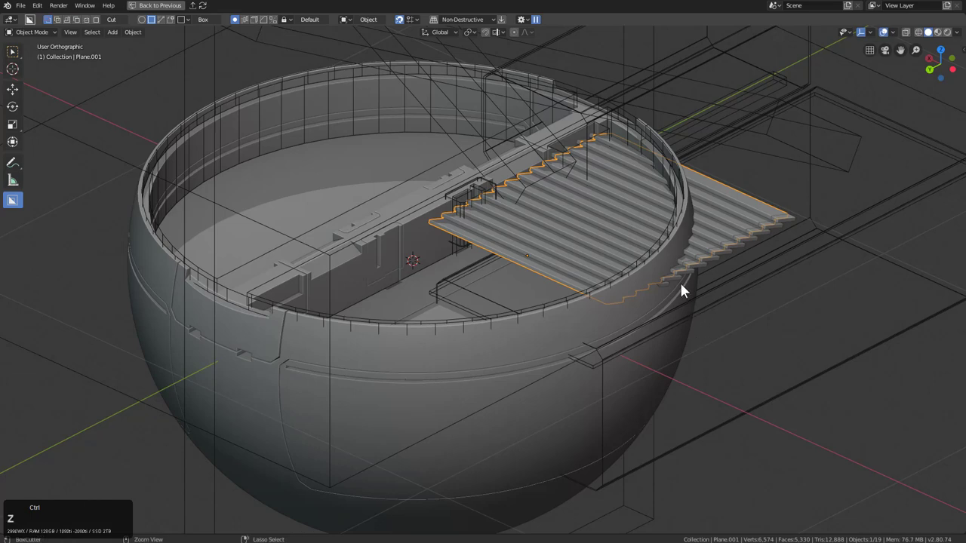
Step: Select the slat array together with the interior cutter and isolate both in local view
left_click(631, 214)
middle_click_drag(689, 226, 513, 225)
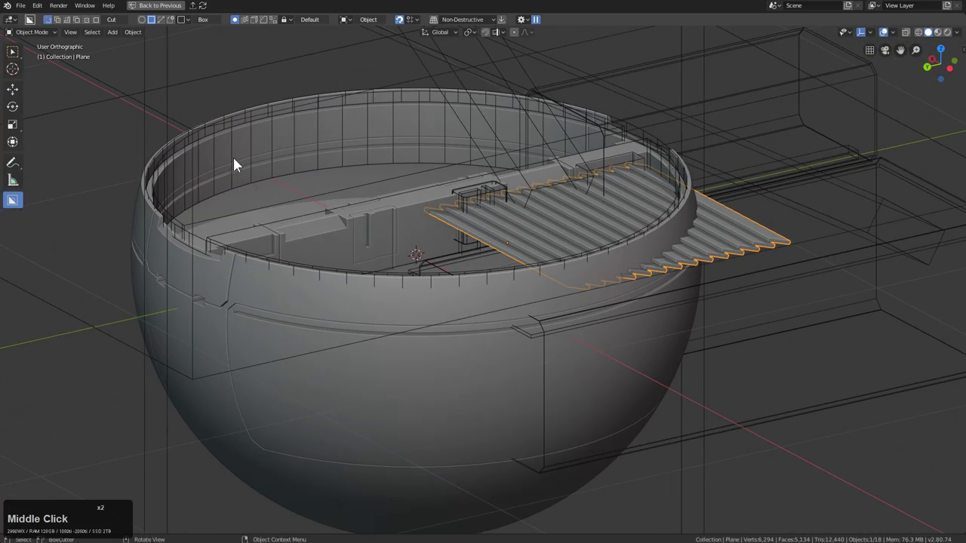
left_click(241, 108)
middle_click_drag(242, 108, 625, 146)
left_click(625, 146)
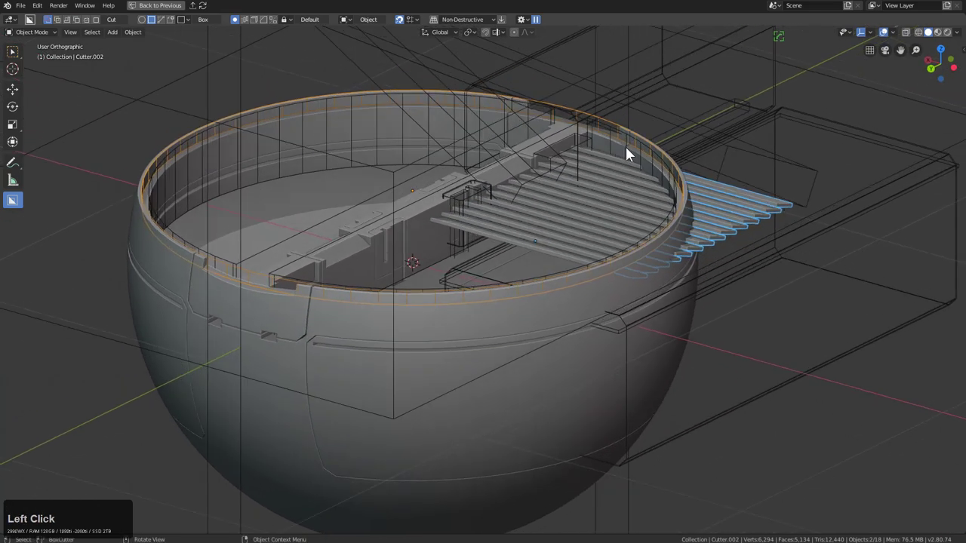
left_click(735, 204)
key("KP_Divide")
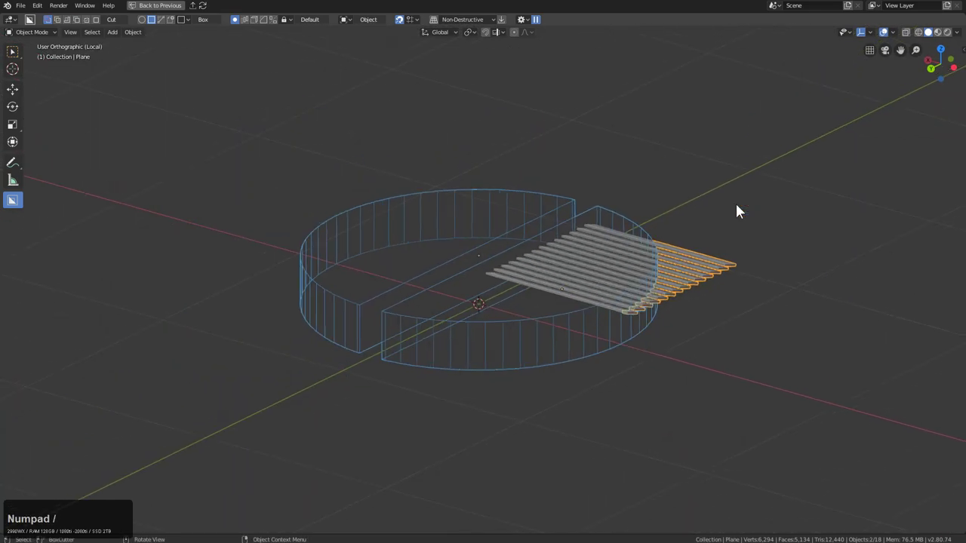
middle_click_drag(729, 209, 674, 291)
Step: Try a slash on the isolated pair with the interior cutter as the active object, and undo it
left_click(689, 274)
left_click(655, 254, "shift")
key("q")
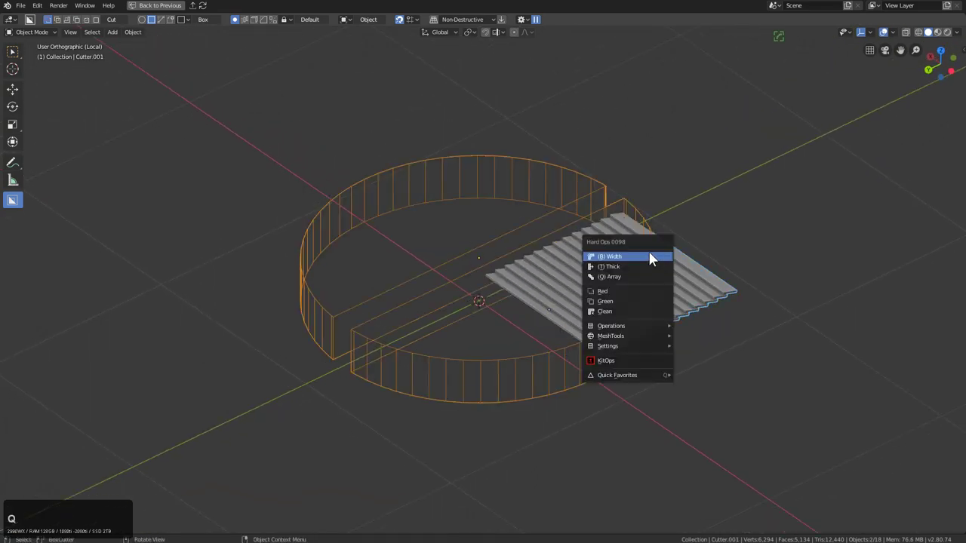
key("ctrl+KP_Divide")
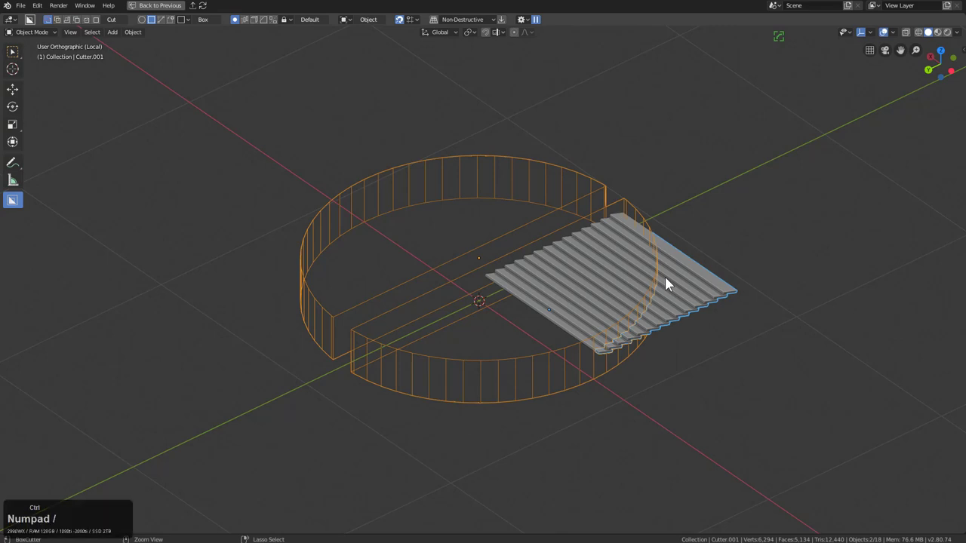
middle_click_drag(664, 274, 631, 296)
key("z")
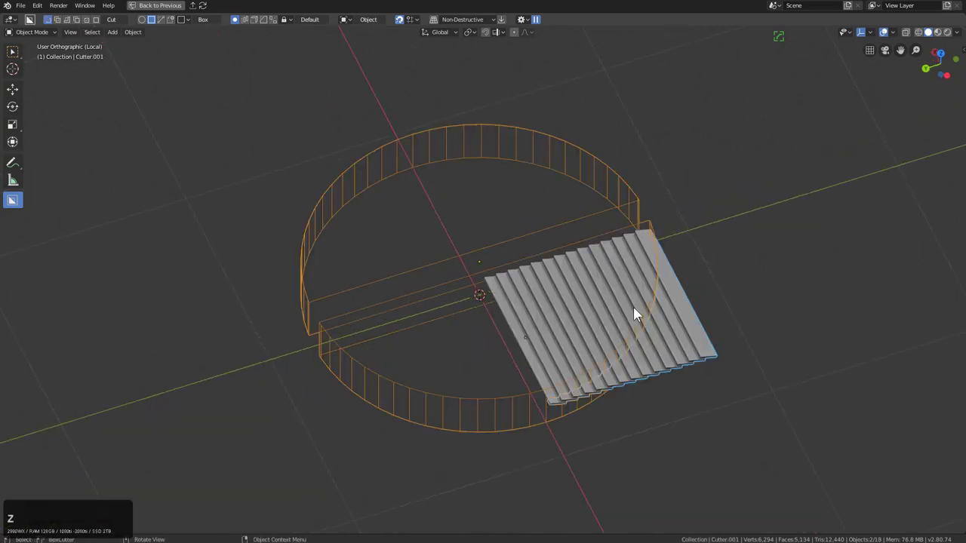
Step: Try the slash between the slats and the interior cutter with the slat array as the active object, and undo it
scroll(634, 311, "up", 1)
left_click(673, 341)
left_click(656, 193, "shift")
key("ctrl+KP_Divide")
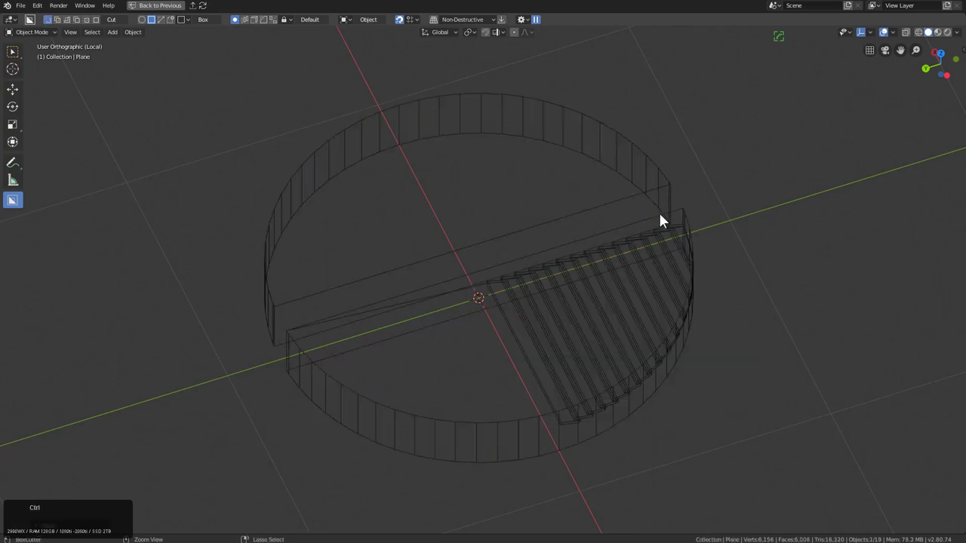
key("z")
Step: Reselect the slats and the interior cutter and run the Hard Ops slash on them once more
left_click(607, 243)
left_click(701, 320, "shift")
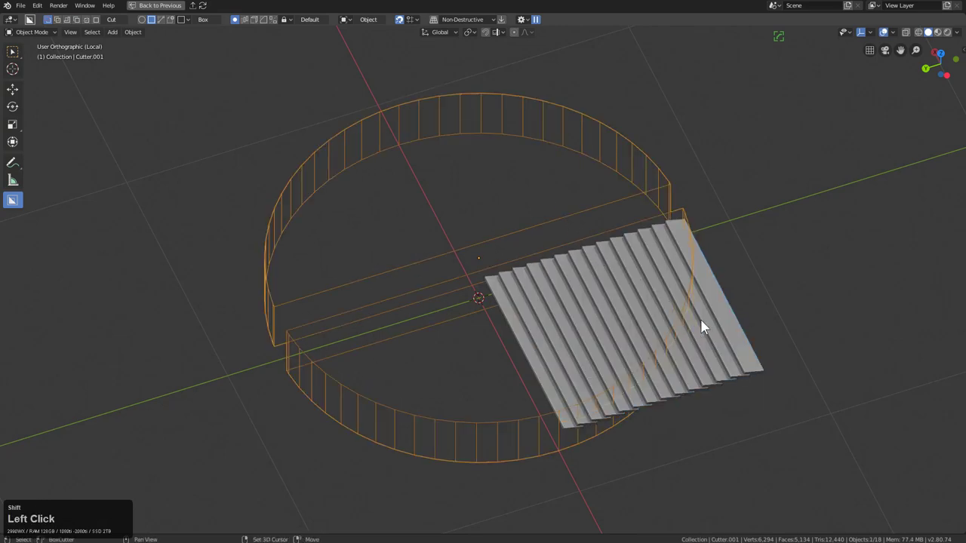
key("ctrl+KP_Divide")
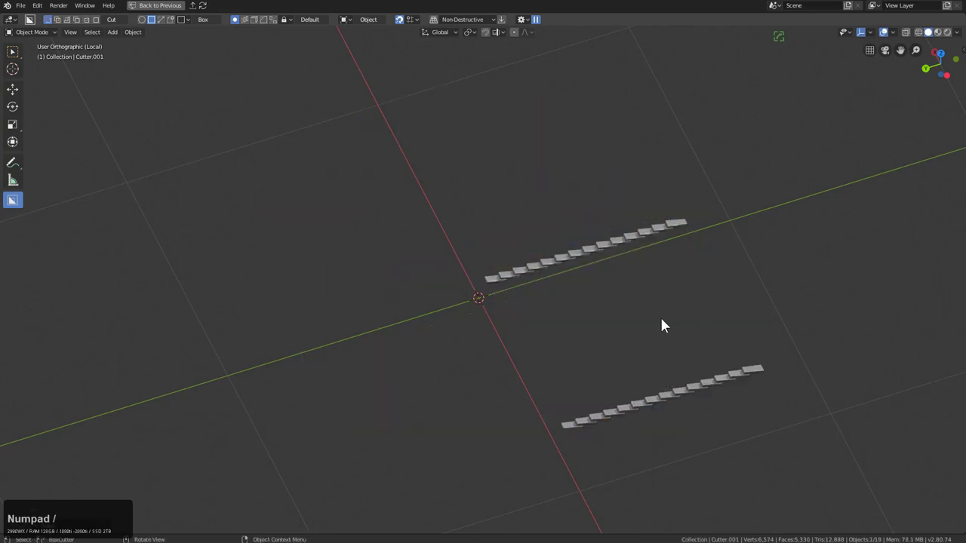
Step: Return from local view to the full model and hide the slat piece split off outside the bowl
key("KP_Divide")
middle_click_drag(659, 324, 694, 317)
left_click(718, 341)
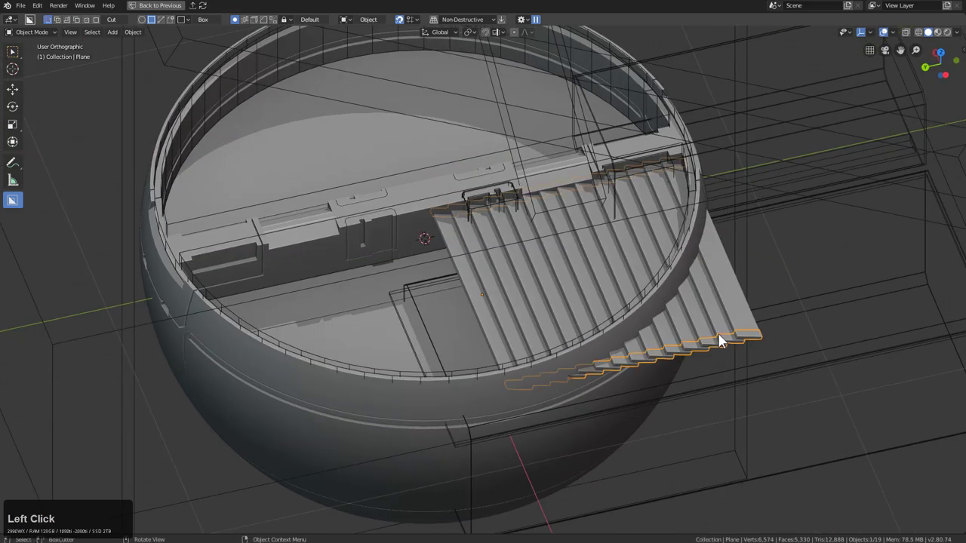
key("h")
Step: Select the slats kept inside the bowl and move their Intersect Boolean below the Array modifier
left_click(713, 325)
mouse_move(713, 325)
middle_mouse_down()
mouse_move(736, 334)
mouse_move(723, 318)
middle_mouse_up()
key("g")
key("x")
key("Escape")
key("ctrl+grave")
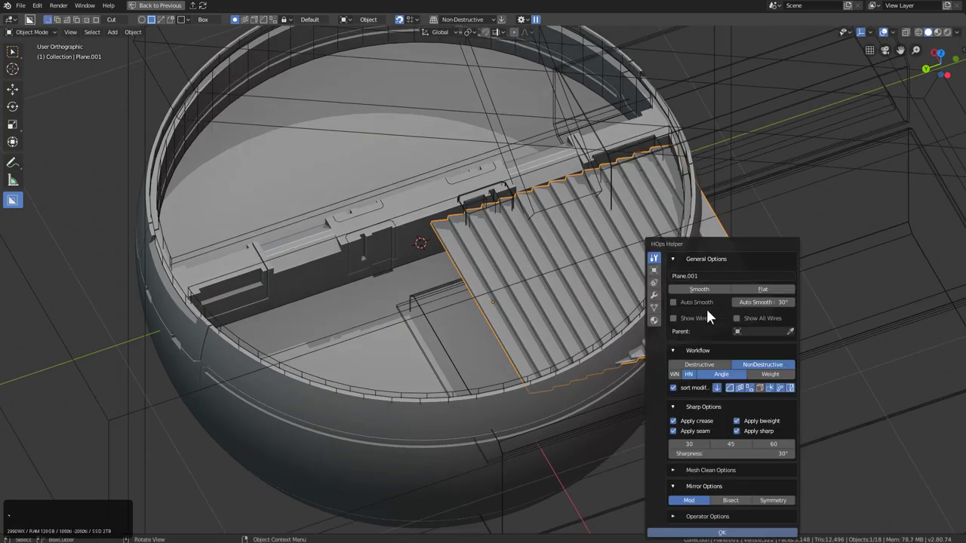
left_click(654, 296)
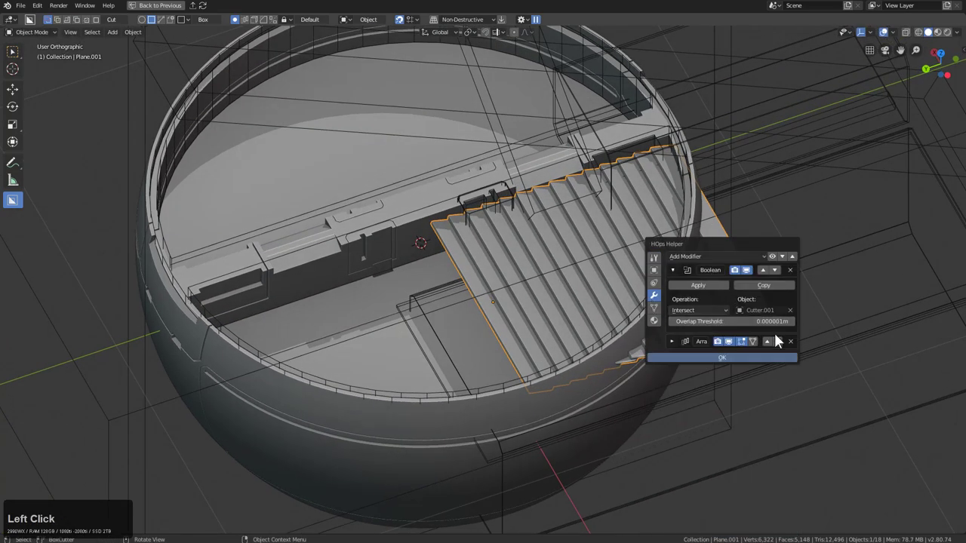
left_click(776, 271)
key("Escape")
Step: Try moving the slats along the global X axis to test the Boolean, and cancel the move
middle_click_drag(612, 255, 472, 320)
key("g")
key("x")
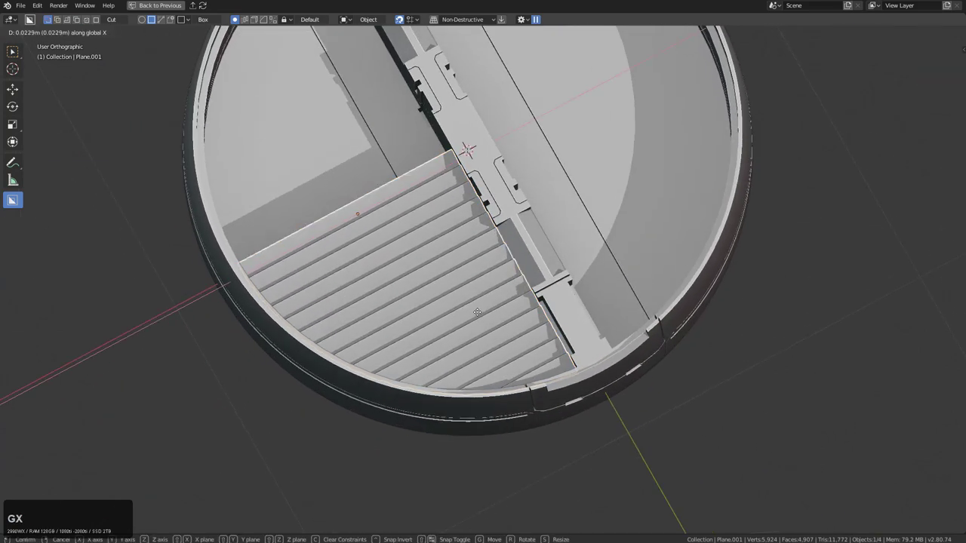
right_click(474, 313)
Step: Switch the BoxCutter shape to Ngon for cutting the slats and turn on its grid
middle_click_drag(538, 316, 599, 331, "shift")
scroll(496, 300, "up", 3)
key("d")
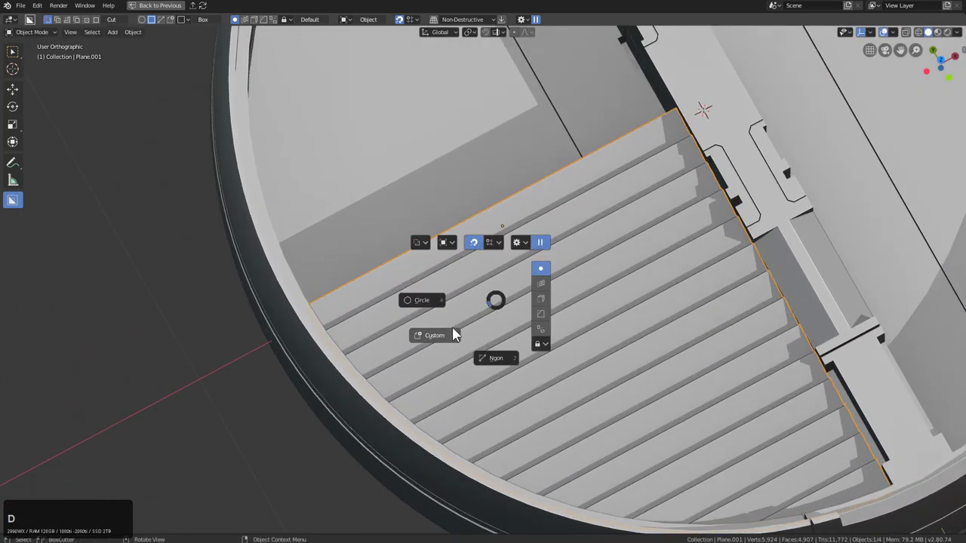
left_click(483, 356)
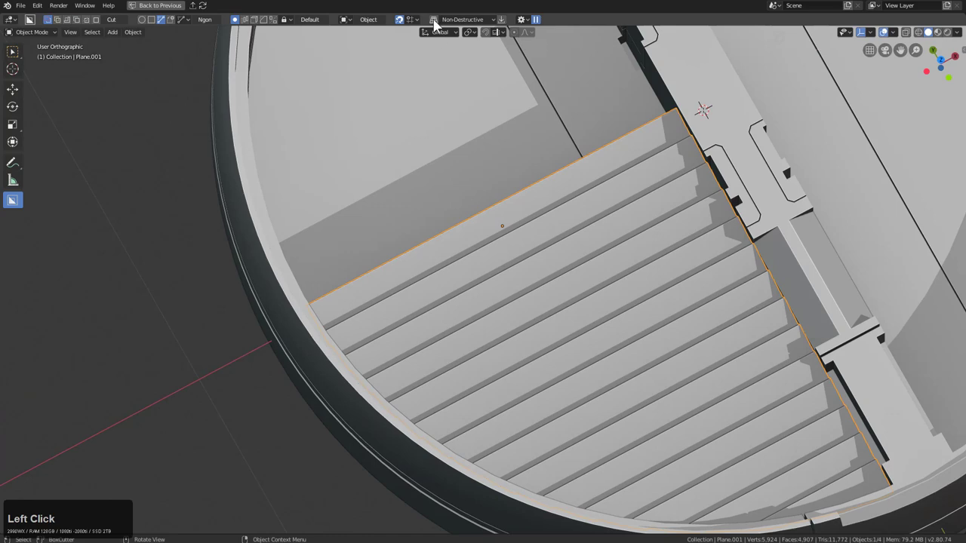
Step: Try drawing an ngon cut across the straight leading edge of the slats from a tilted front view
scroll(596, 274, "down", 2)
scroll(595, 274, "down", 2)
key("KP_1")
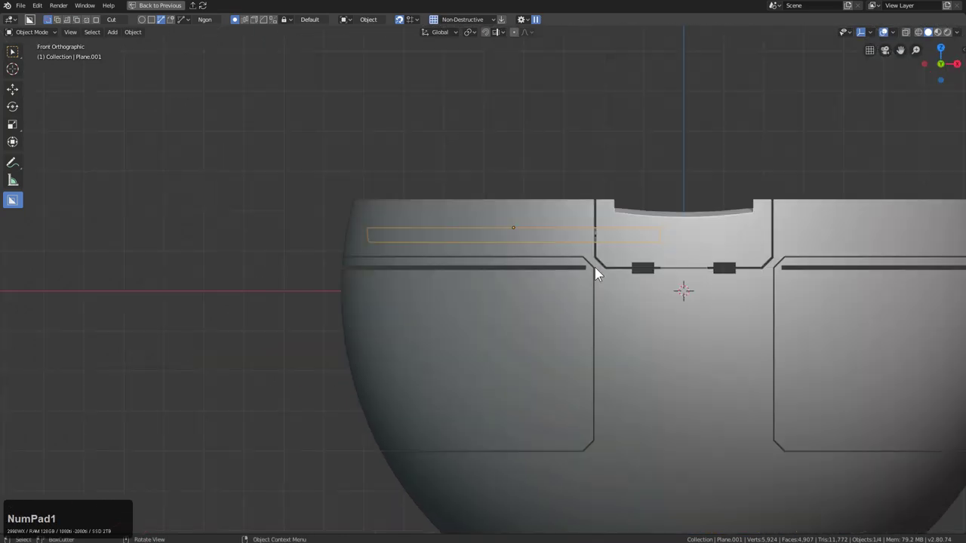
key("KP_8")
scroll(568, 227, "up", 2)
scroll(569, 226, "up", 2)
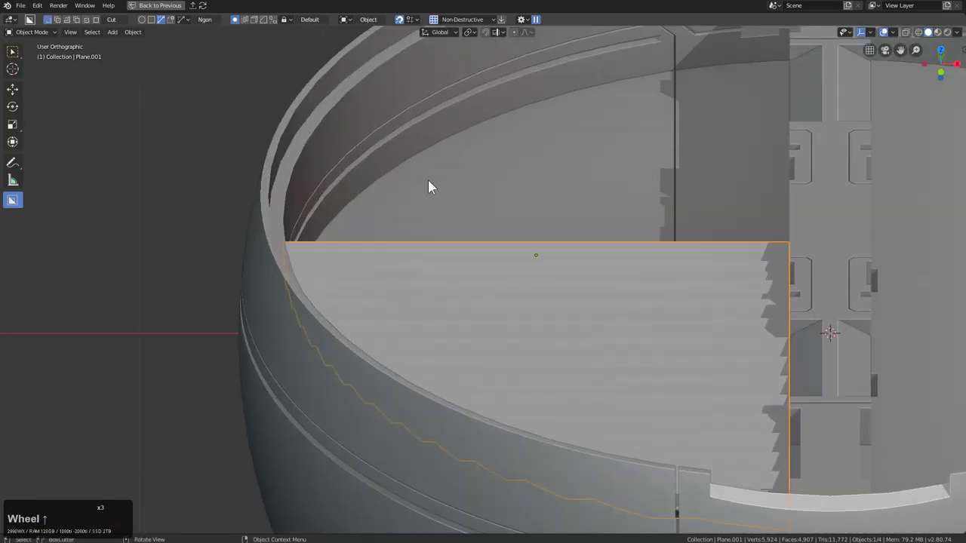
scroll(388, 218, "up", 2)
left_click(387, 213)
left_click(399, 222)
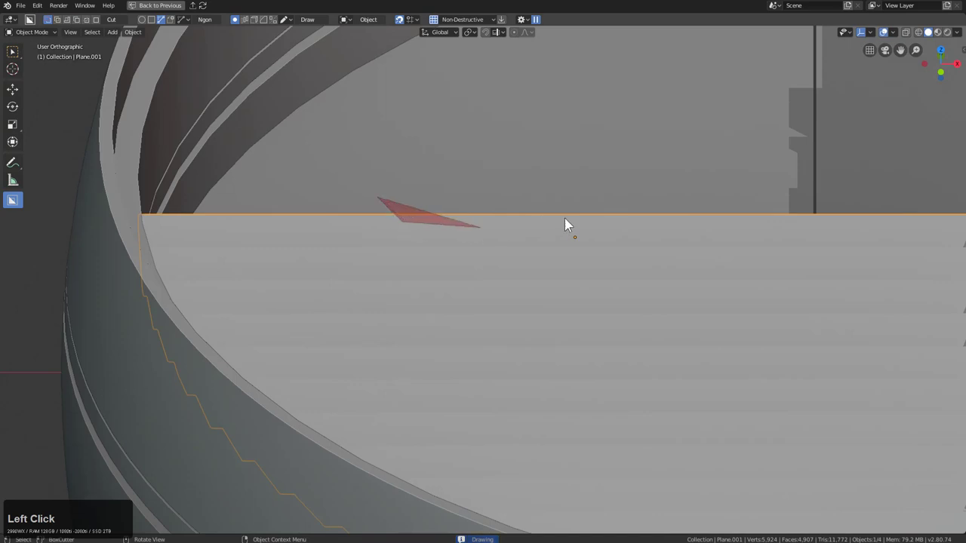
key("Escape")
key("Escape")
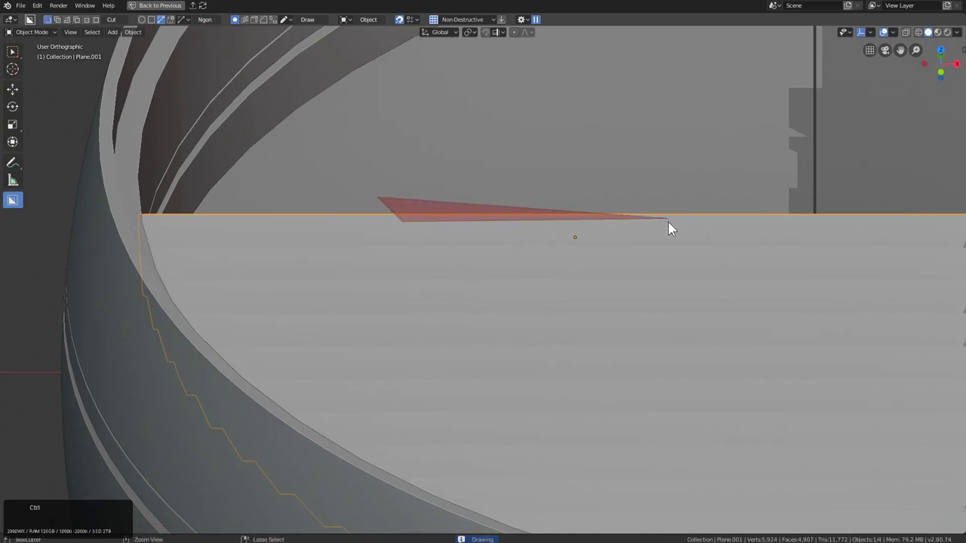
left_click(349, 187)
key("ctrl")
left_click(390, 227, "ctrl")
key("Escape")
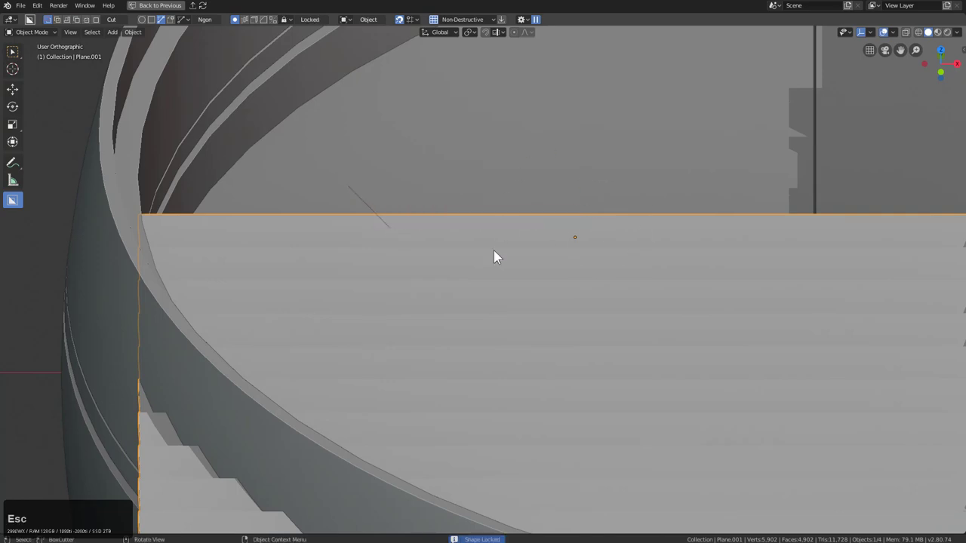
Step: Undo the ngon cut on the slats together with the edits made just before it
scroll(426, 258, "down", 4)
middle_click_drag(426, 257, 470, 252)
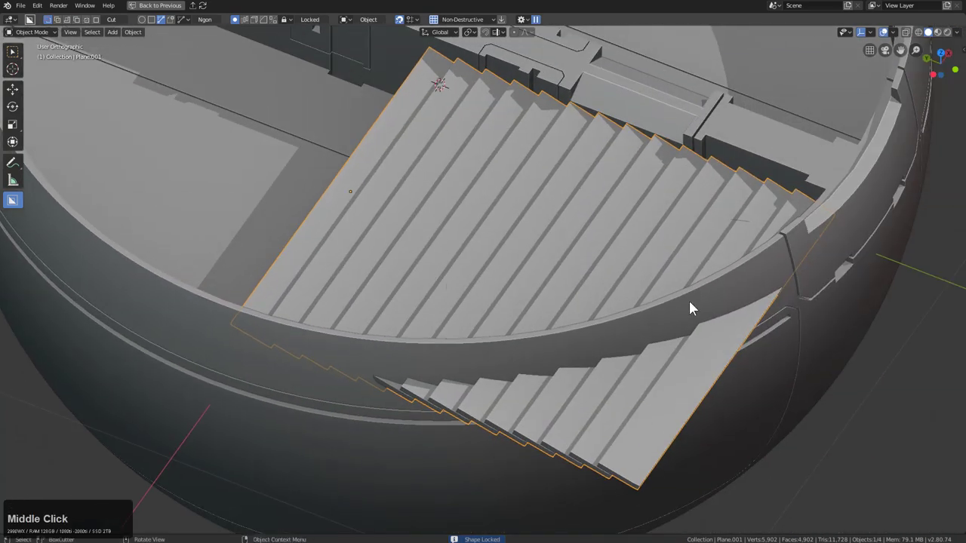
key("ctrl+z")
scroll(632, 310, "down", 3)
middle_click_drag(565, 304, 591, 298)
key("Escape")
key("Escape")
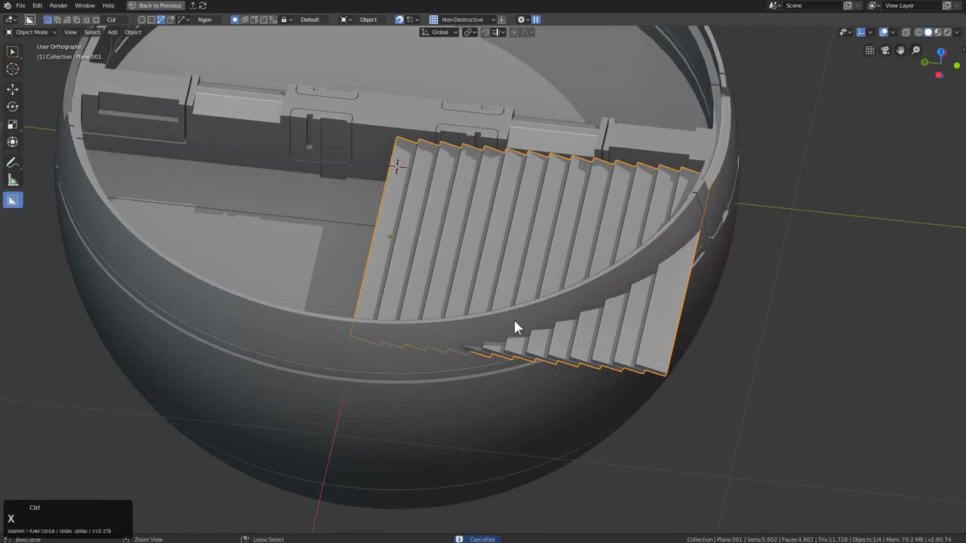
key("ctrl+z")
key("ctrl+z")
Step: Redo the undone selection of the inner slats and the reordering of their Boolean below the Array
middle_click_drag(567, 259, 551, 269)
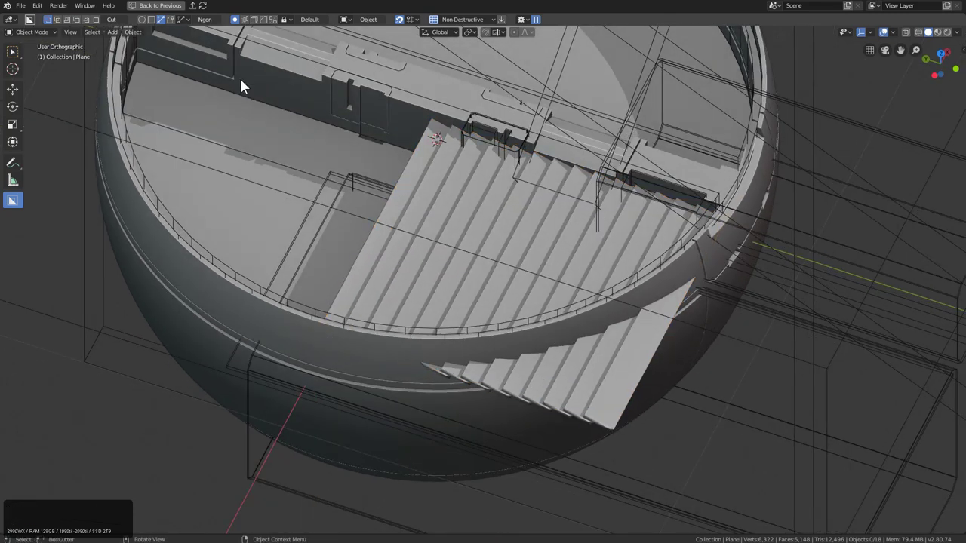
left_click(37, 5)
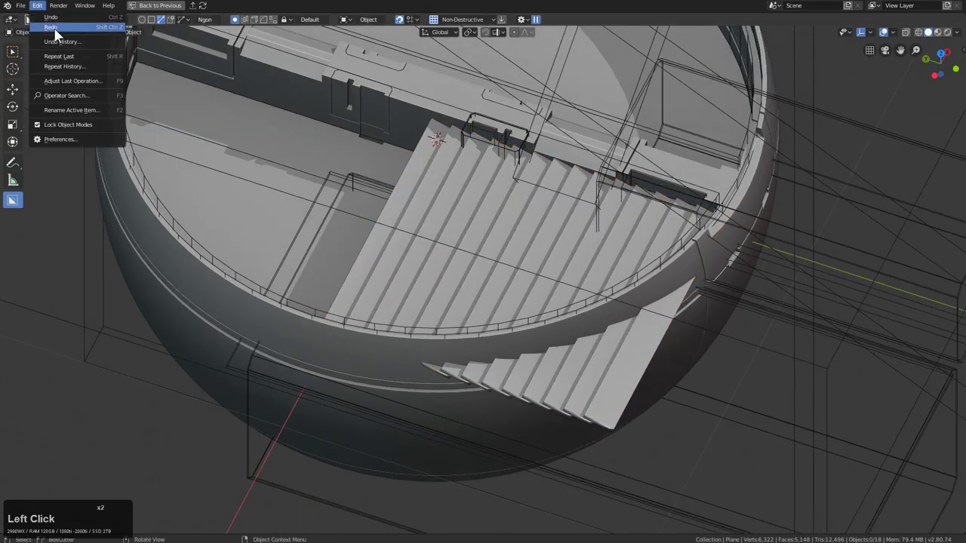
left_click(39, 17)
left_click(37, 6)
left_click(51, 28)
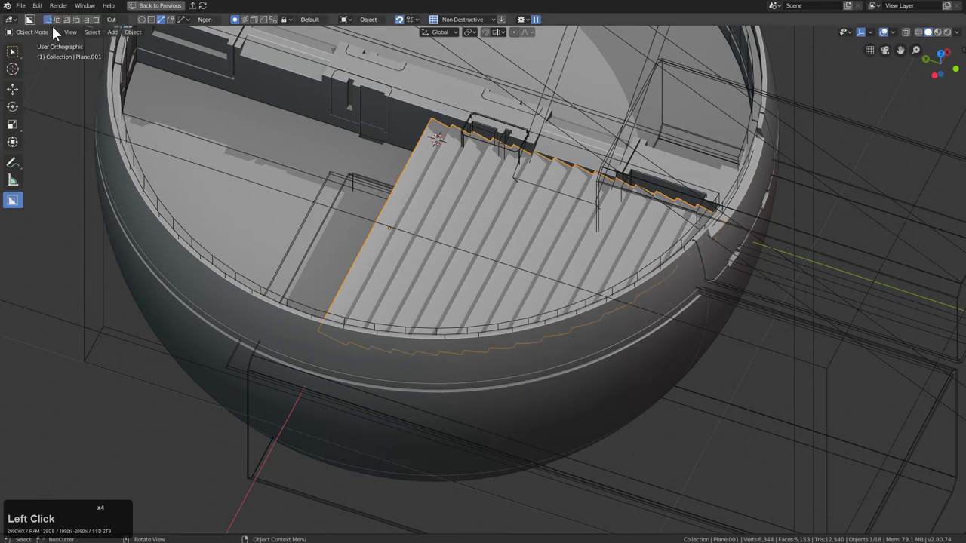
Step: Turn the BoxCutter grid back on and adjust an option in the BoxCutter settings
key("a")
left_click(439, 181)
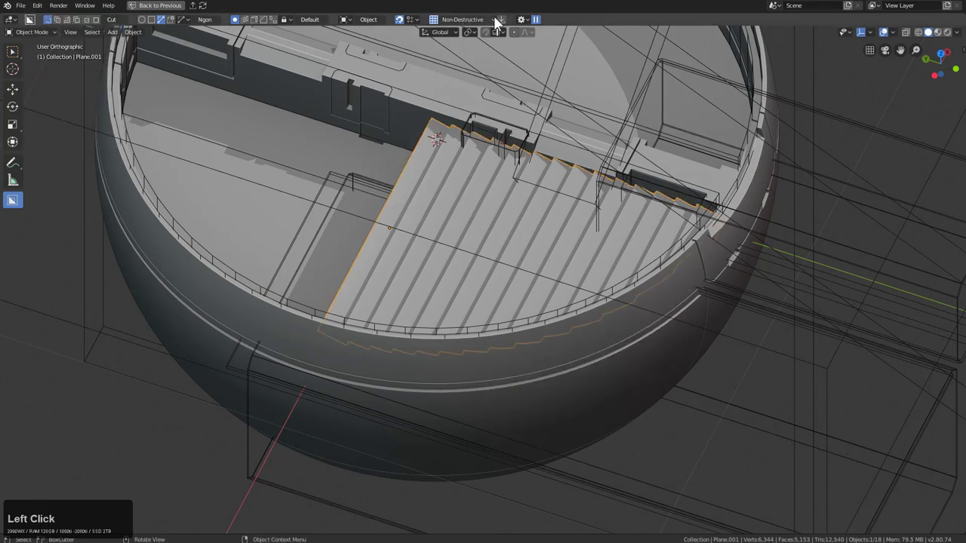
left_click(521, 19)
left_click(567, 208)
key("Escape")
Step: Cut a shallow angled notch into the leading edge of the first slat with a grid-snapped ngon
middle_click_drag(618, 242, 545, 298)
key("a")
key("KP_1")
key("KP_8")
key("KP_8")
key("KP_8")
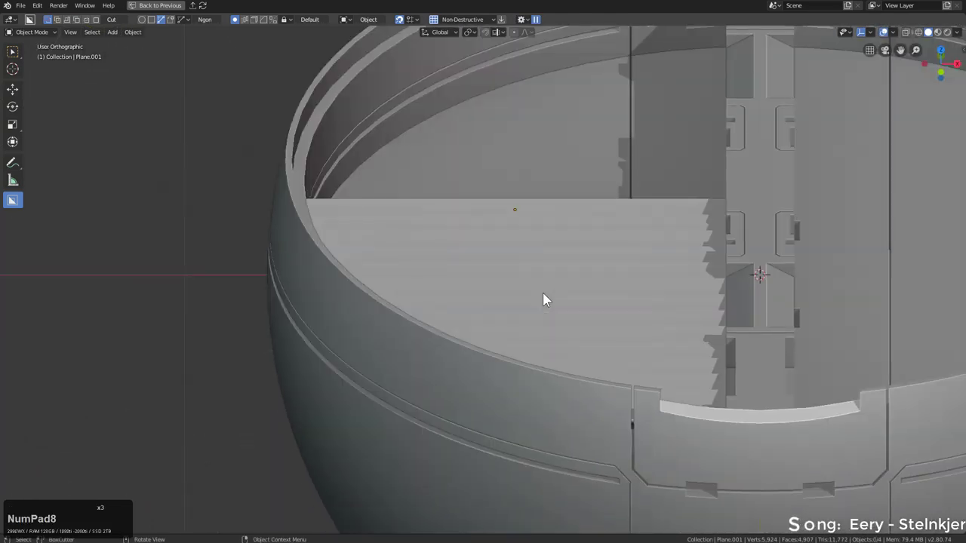
left_click(549, 269)
scroll(548, 270, "up", 3)
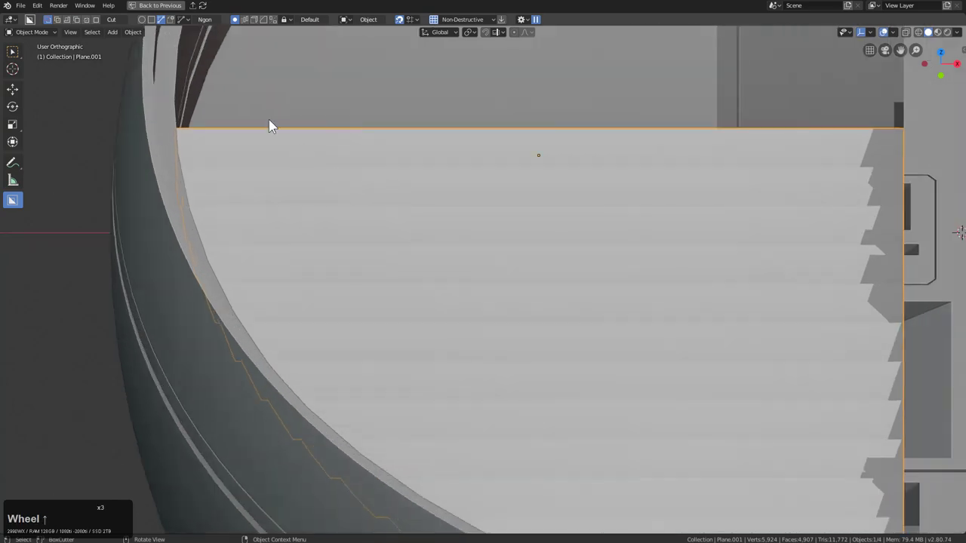
mouse_move(279, 99)
left_mouse_down("ctrl")
mouse_move(302, 141)
mouse_move(460, 151)
mouse_move(477, 121)
left_mouse_up("ctrl")
double_click(477, 103)
Step: Mirror the notched slats across their own X axis with the Hard Ops mirror
middle_click_drag(477, 103, 498, 199)
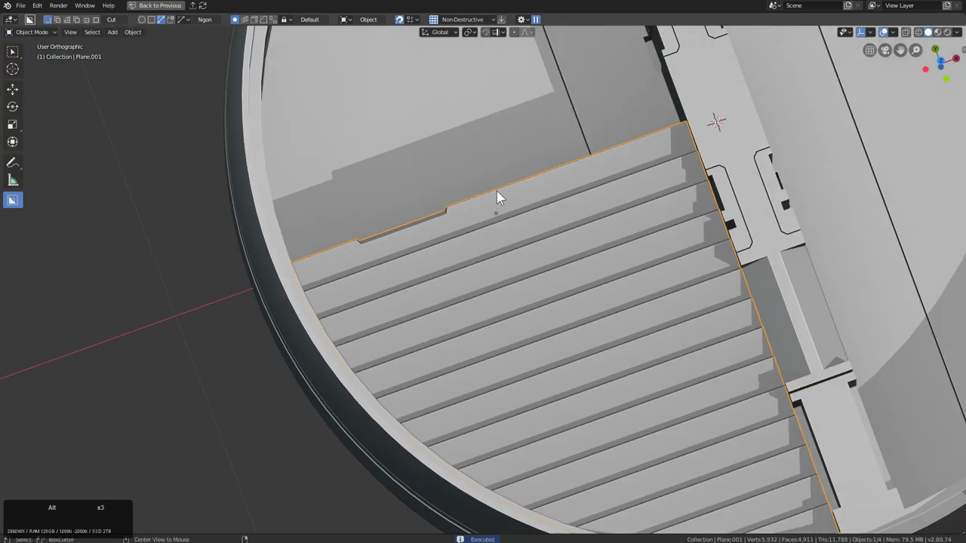
left_click(415, 248)
middle_click_drag(415, 247, 551, 219)
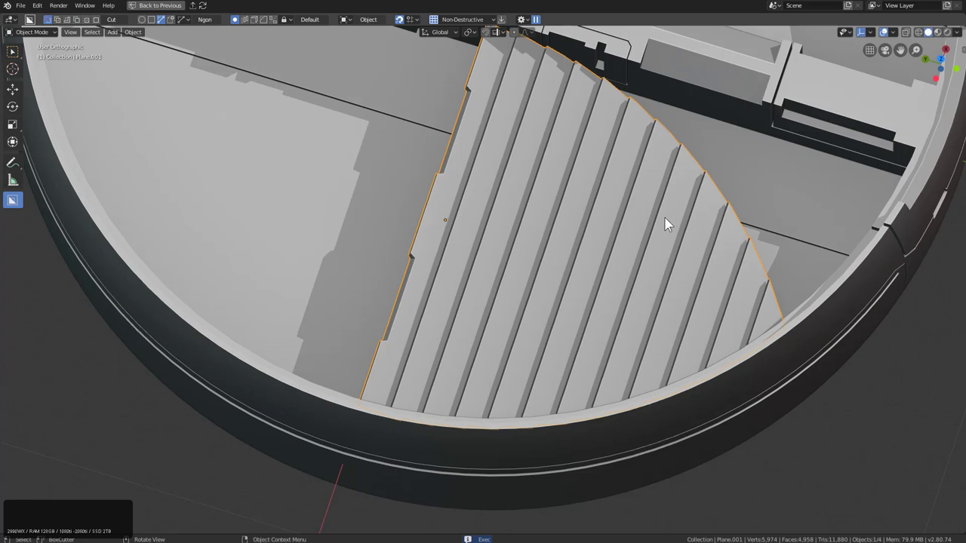
Step: Reorder the slats' modifiers to Array, notch Boolean, Mirror and the Intersect Boolean last
key("ctrl+grave")
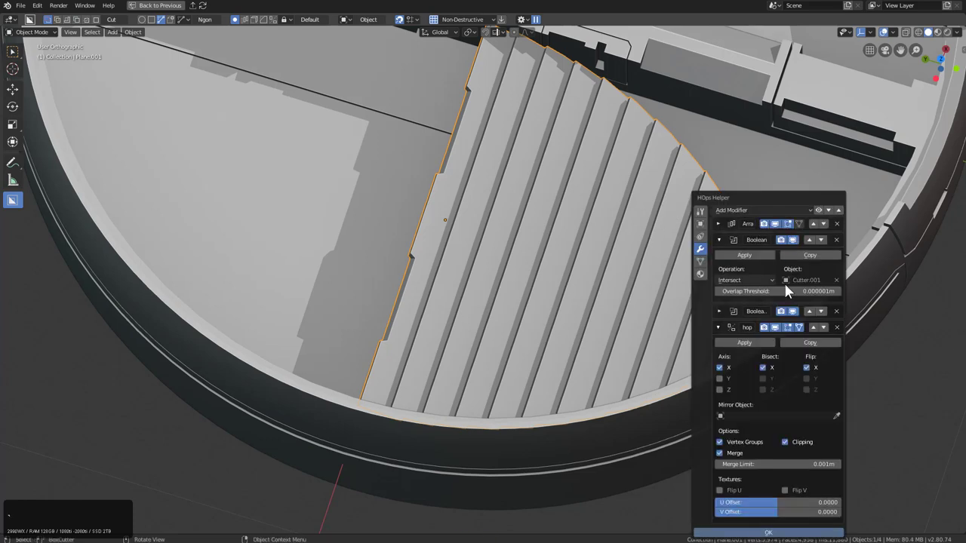
left_click(812, 326)
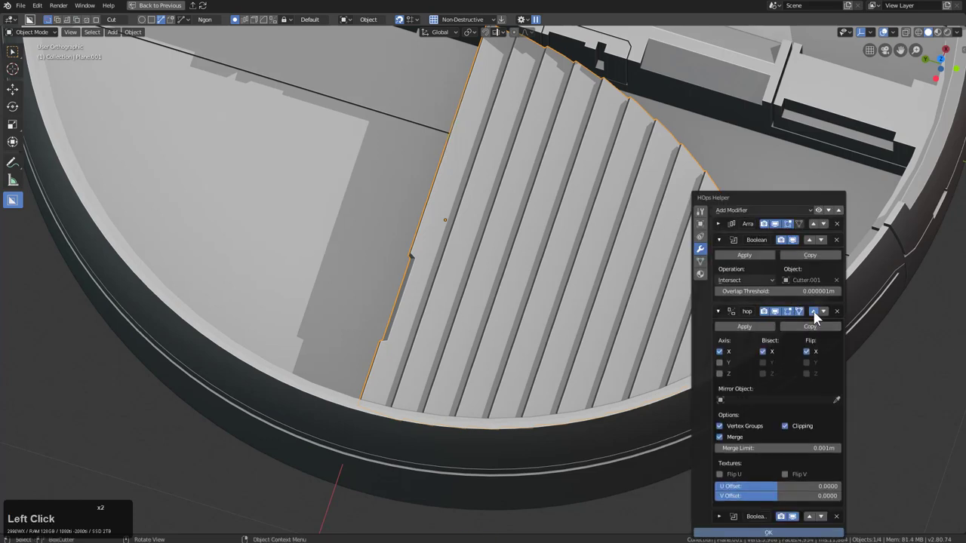
left_click(813, 312)
middle_click_drag(804, 299, 658, 249)
key("ctrl+grave")
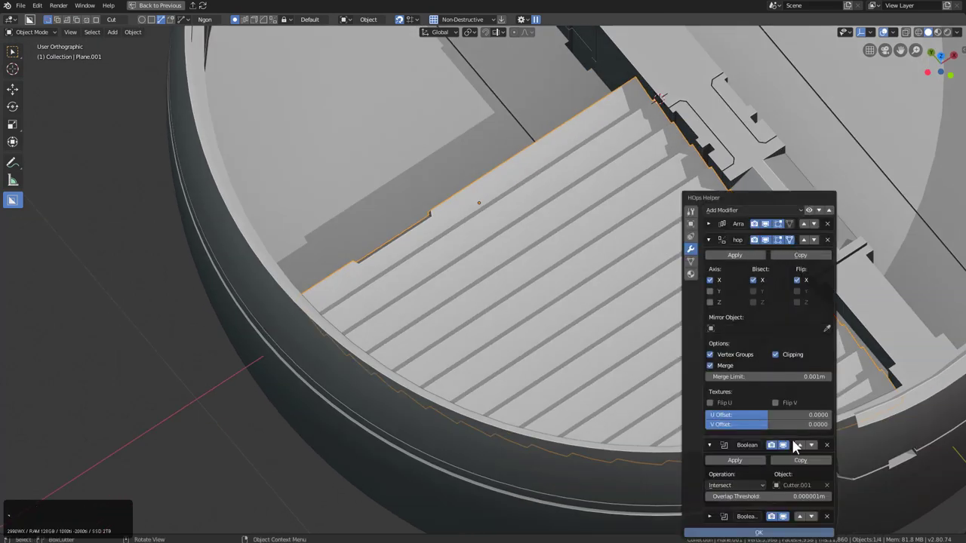
left_click(799, 516)
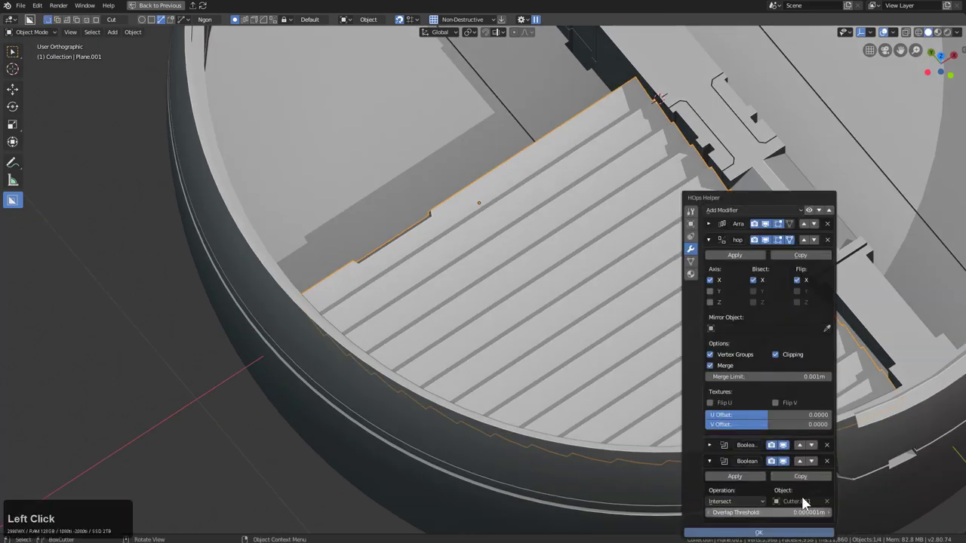
left_click(798, 445)
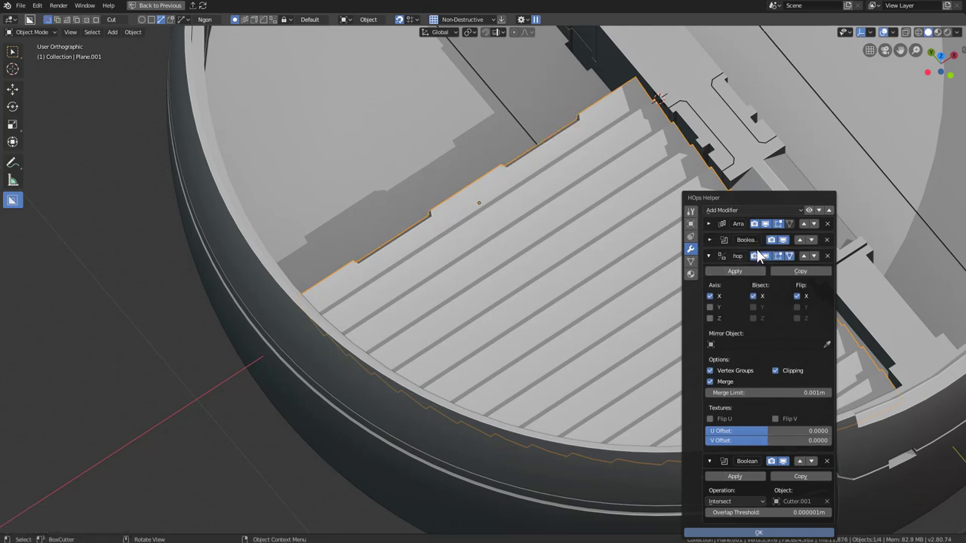
key("Escape")
Step: Draw an ngon cut from the top view to make a narrow angled slot near the first slat's edge
middle_click_drag(679, 166, 614, 286)
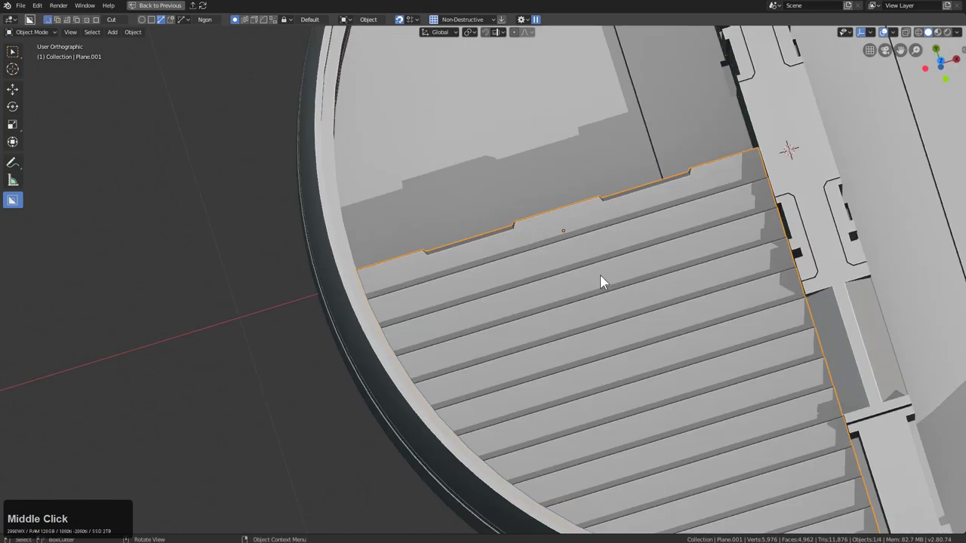
scroll(548, 261, "up", 2)
key("KP_7")
left_click(506, 273)
key("ctrl")
left_click(730, 288)
double_click(733, 289)
left_click(729, 288)
middle_click_drag(717, 288, 777, 232)
Step: Move the new slot's Difference Boolean to the start of the modifier stack, above the Array
key("ctrl+grave")
left_click(817, 517)
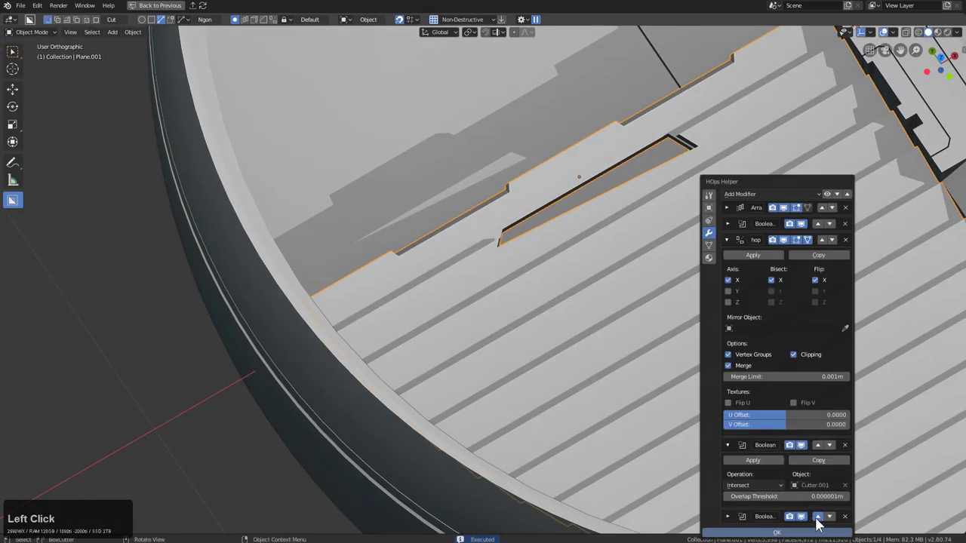
left_click(818, 445)
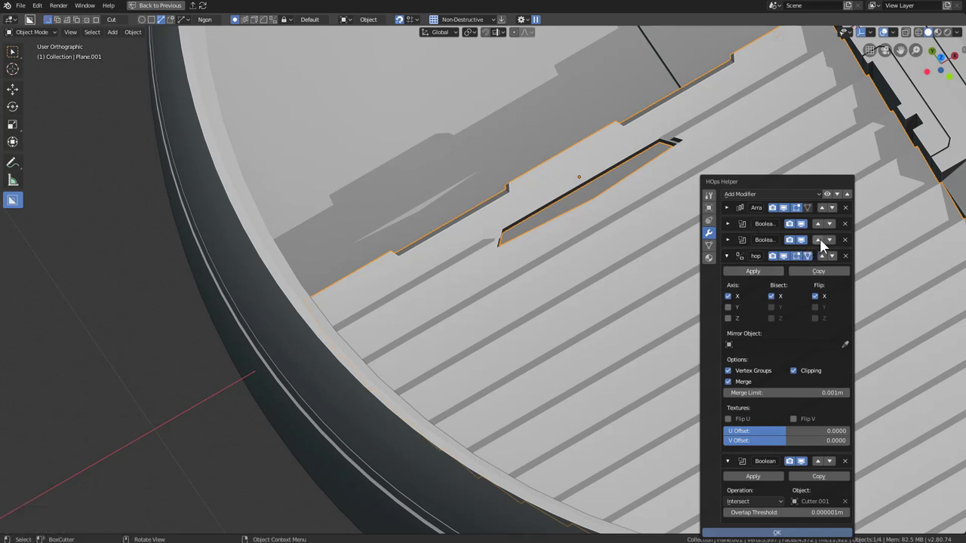
left_click(727, 239)
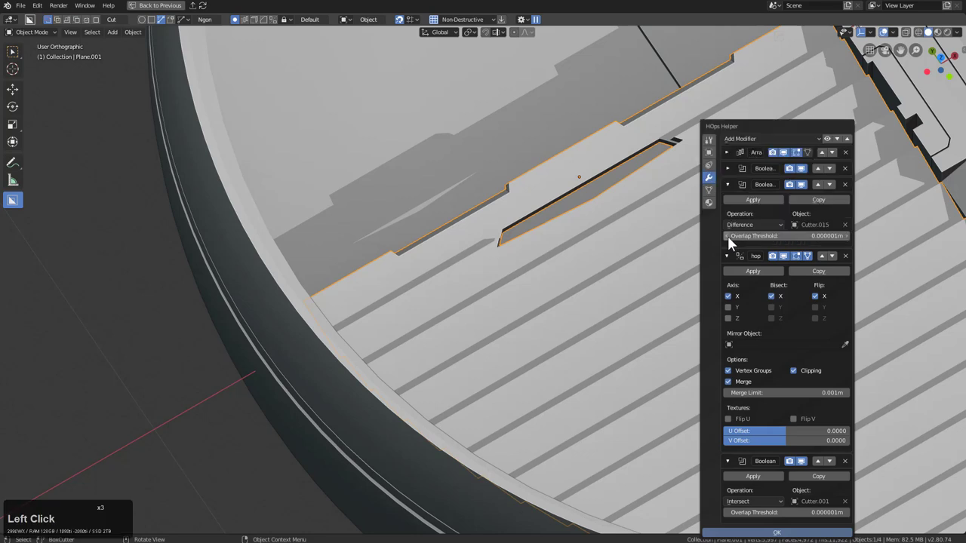
left_click(800, 184)
left_click(801, 185)
left_click(817, 184)
left_click(817, 168)
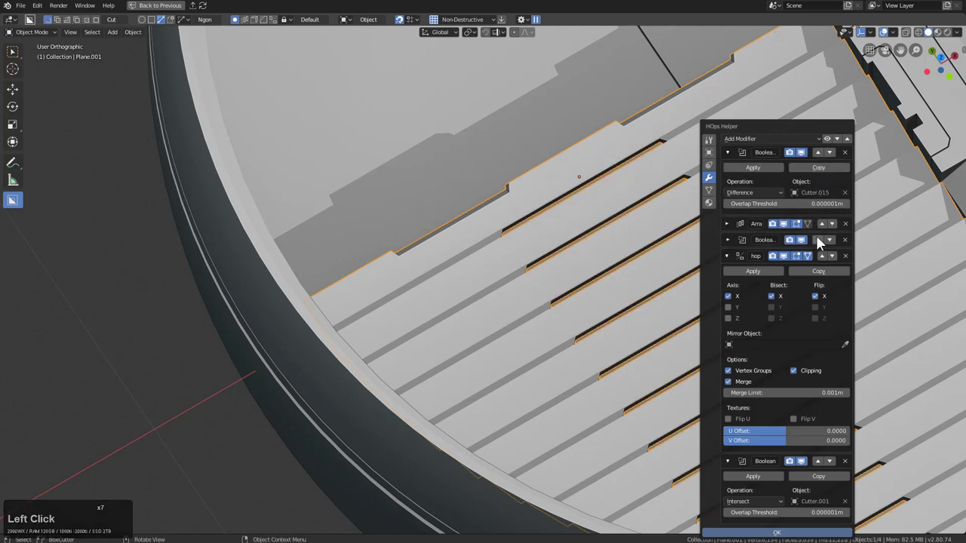
key("Escape")
Step: Mirror the slats across X to the other side of the divider, using the bowl as the mirror object
scroll(679, 301, "down", 3)
middle_click_drag(694, 302, 579, 310)
middle_click_drag(602, 286, 559, 320)
mouse_move(560, 320)
middle_mouse_down("shift")
mouse_move(645, 279)
mouse_move(566, 305)
middle_mouse_up("shift")
scroll(624, 289, "up", 1)
left_click(624, 289)
scroll(548, 312, "down", 2)
left_click(552, 308)
left_click(553, 306)
left_click(550, 204, "shift")
key("alt+x")
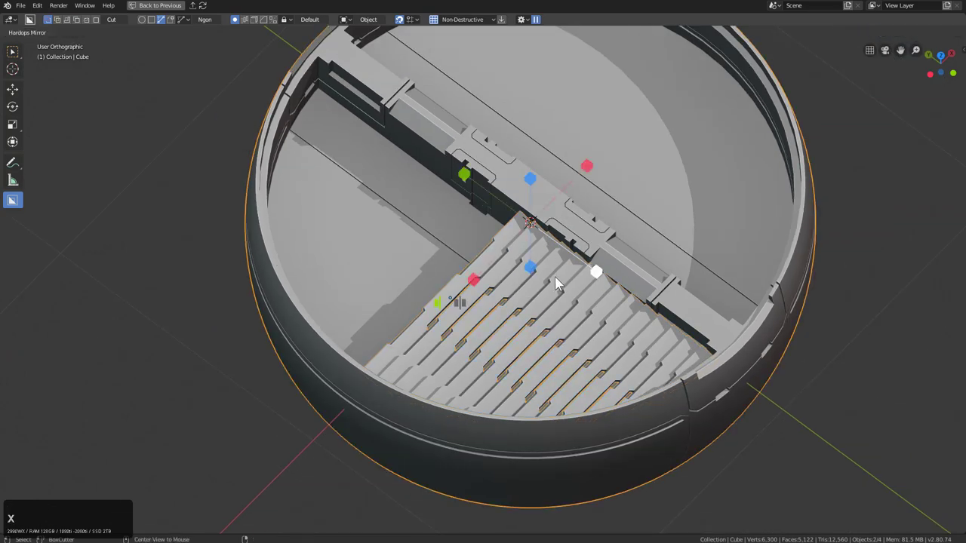
left_click(480, 277)
Step: Mirror the slats across Y with the bowl as the mirror object to fill the remaining quarters
left_click(513, 192, "shift")
key("alt+x")
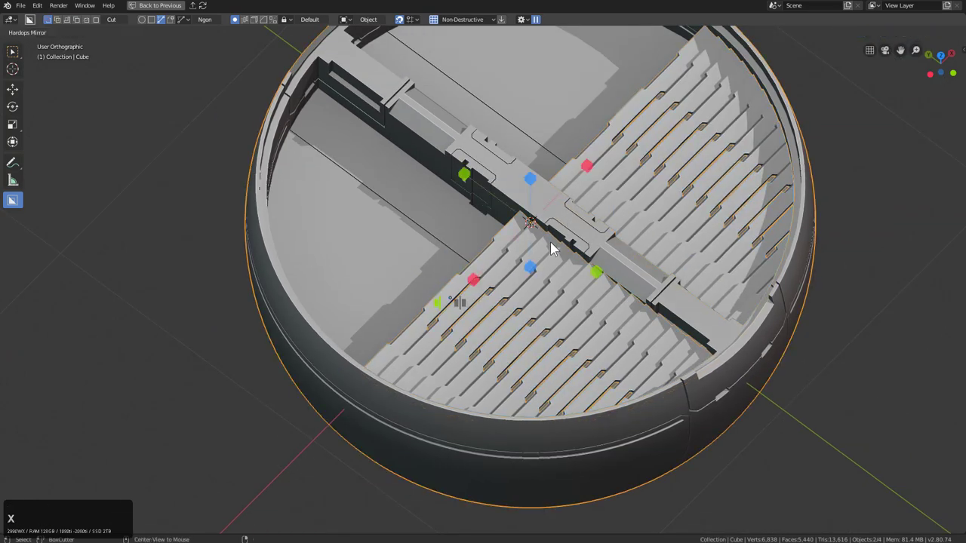
left_click(593, 271)
middle_click_drag(597, 274, 491, 314)
left_click(610, 290)
Step: Select the mirrored slats and snap the 3D cursor to their origin
key("KP_7")
key("KP_5")
scroll(598, 300, "down", 1)
left_click(467, 316, "shift")
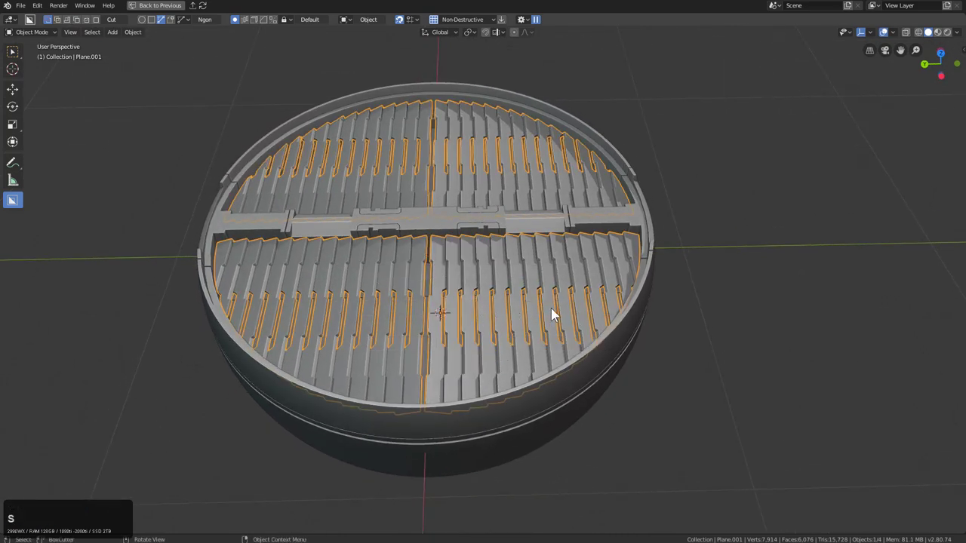
key("shift+s")
left_click(600, 315)
Step: Add a sphere empty at the 3D cursor and shrink its draw size well below the bowl's width
key("shift+a")
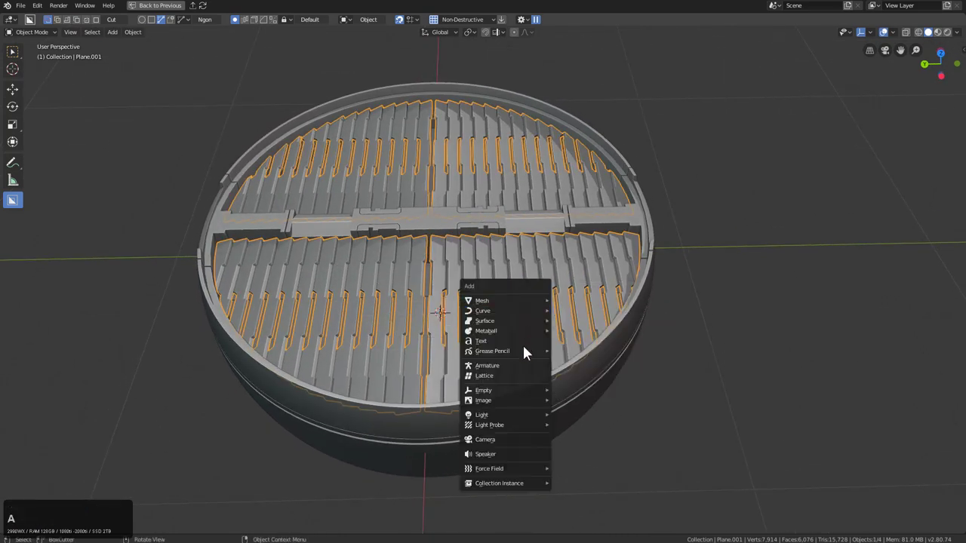
left_click(532, 390)
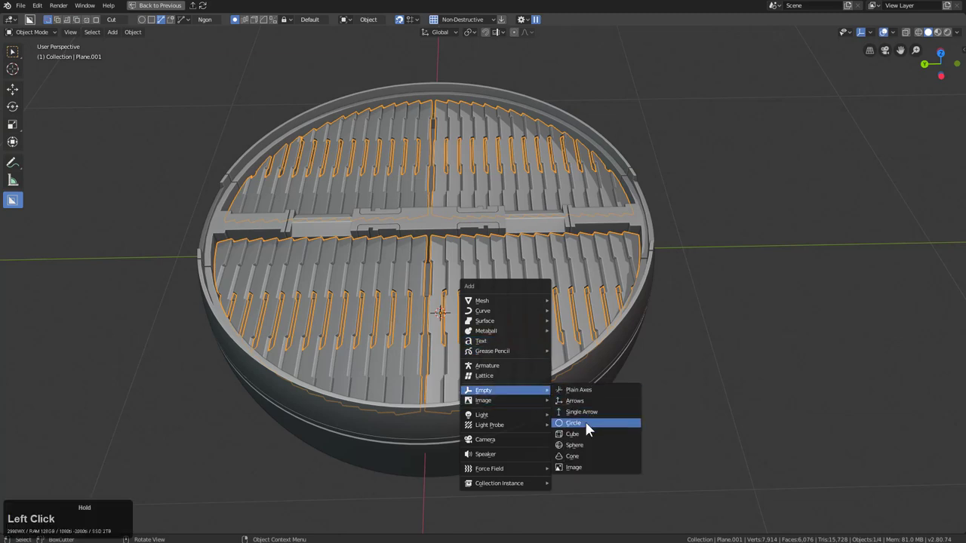
left_click(578, 445)
right_click(440, 314)
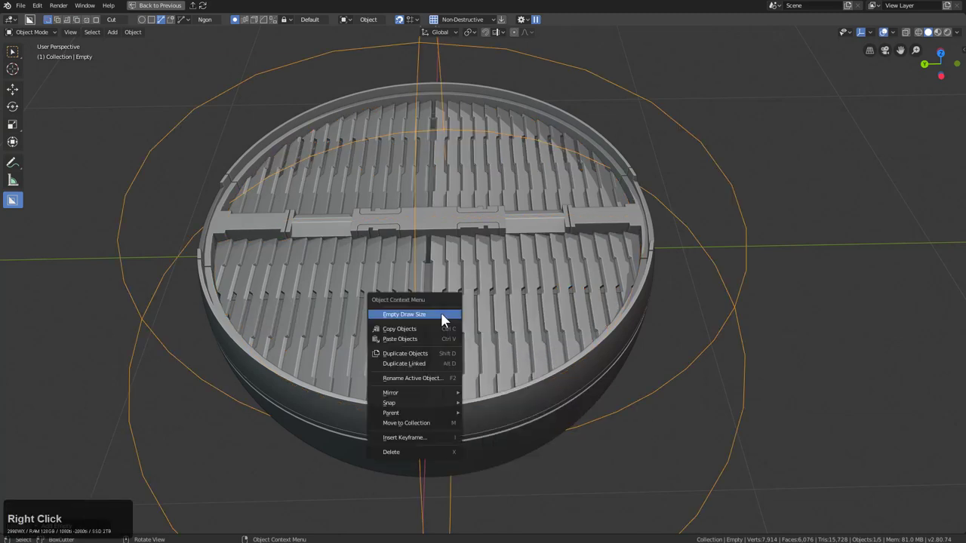
left_click(442, 312)
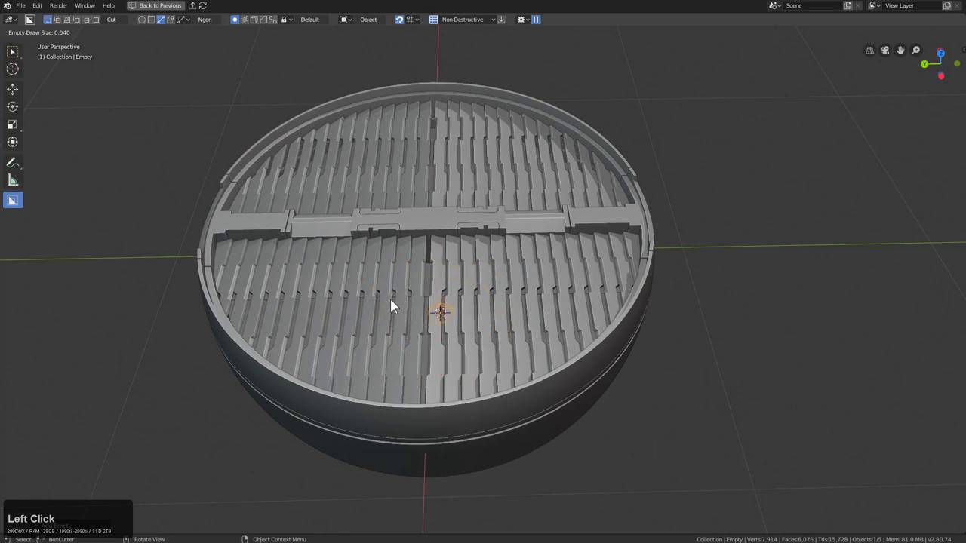
left_click(390, 299)
Step: Switch the slats' Array from relative offset to object offset, using the Empty as the offset object
middle_click_drag(391, 298, 540, 306)
scroll(515, 314, "up", 3)
left_click(516, 315)
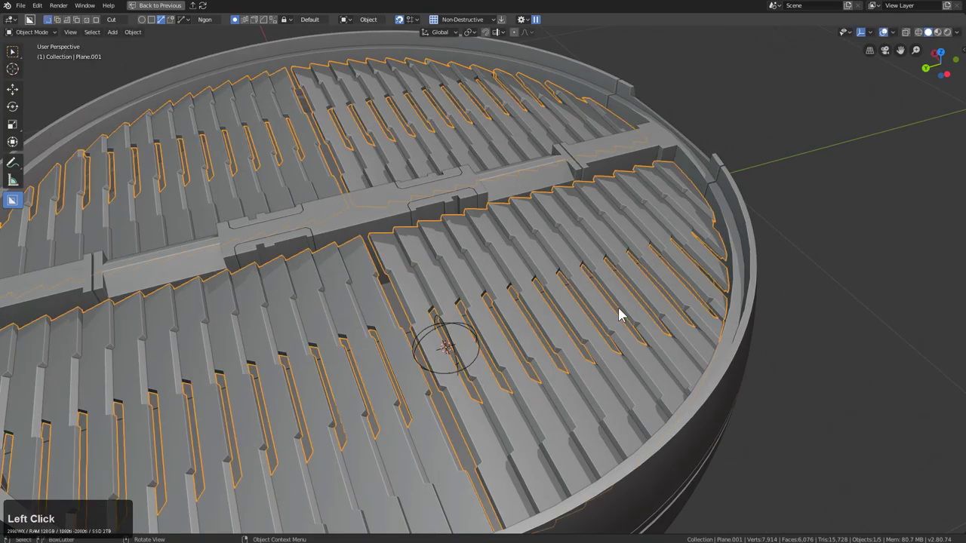
key("ctrl+grave")
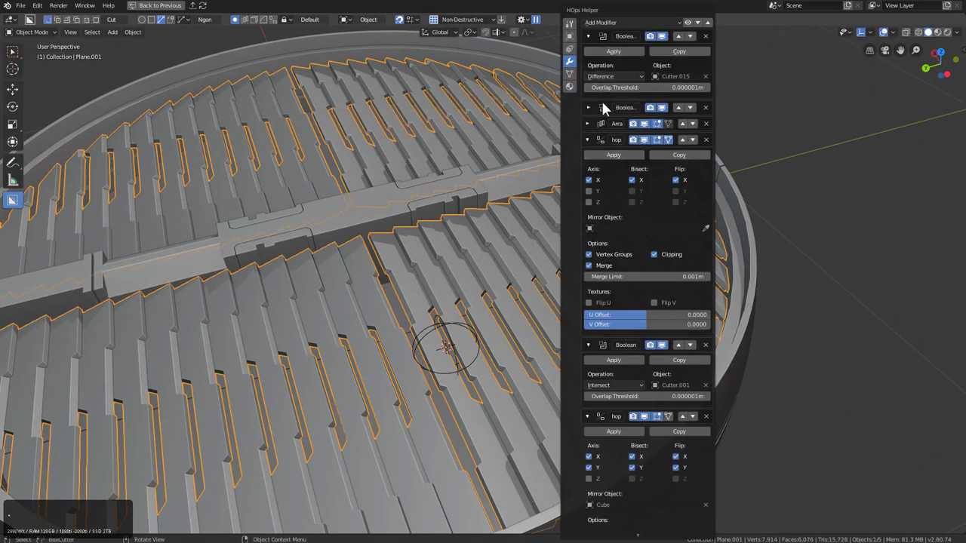
left_click(587, 124)
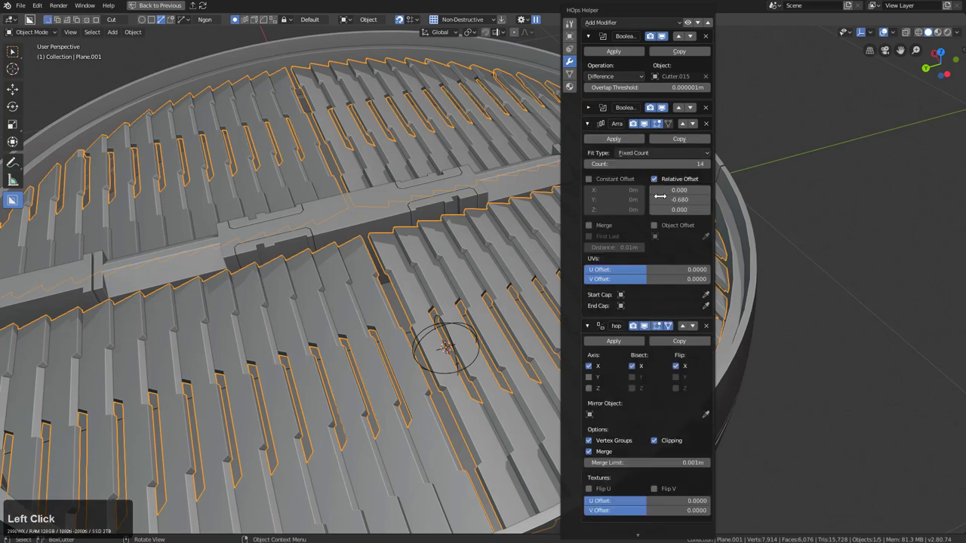
left_click(667, 236)
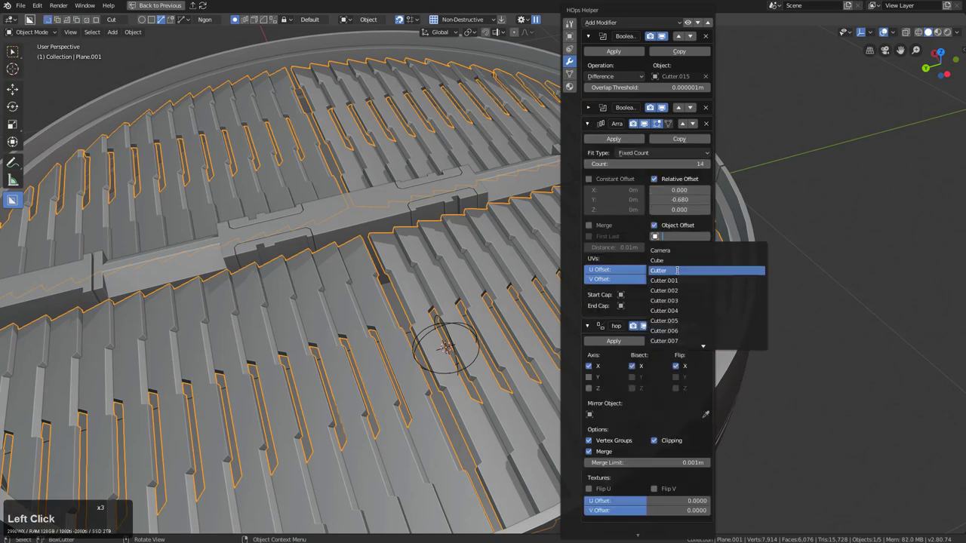
type("em")
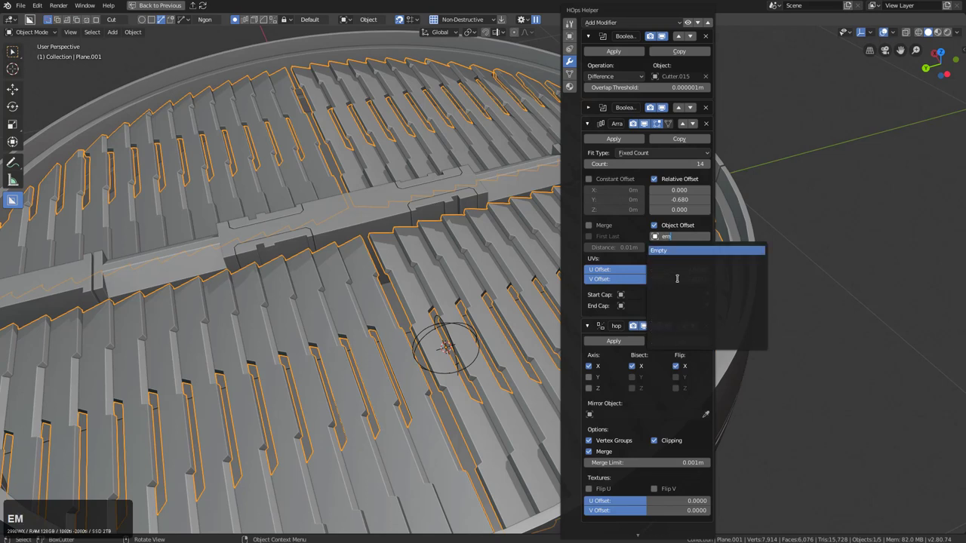
type("pty")
key("Return")
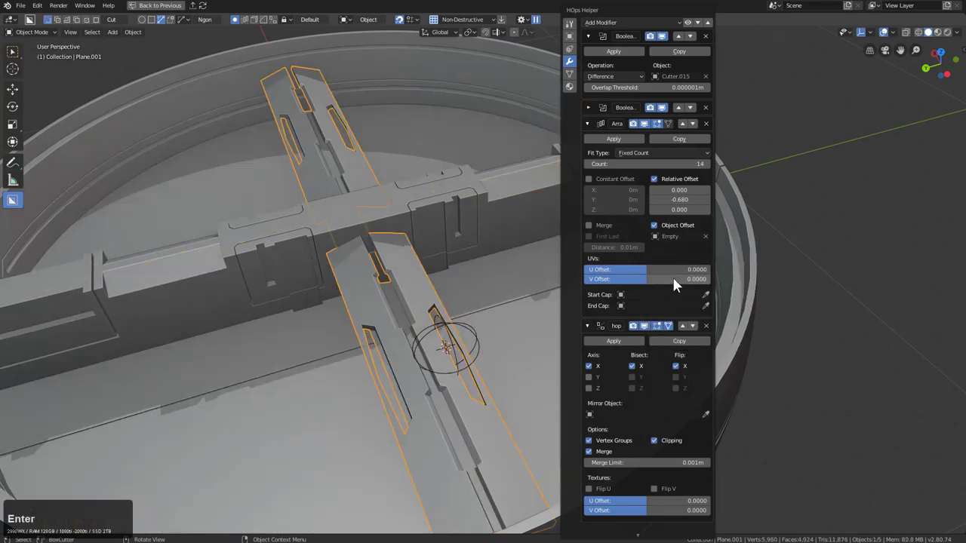
left_click(673, 179)
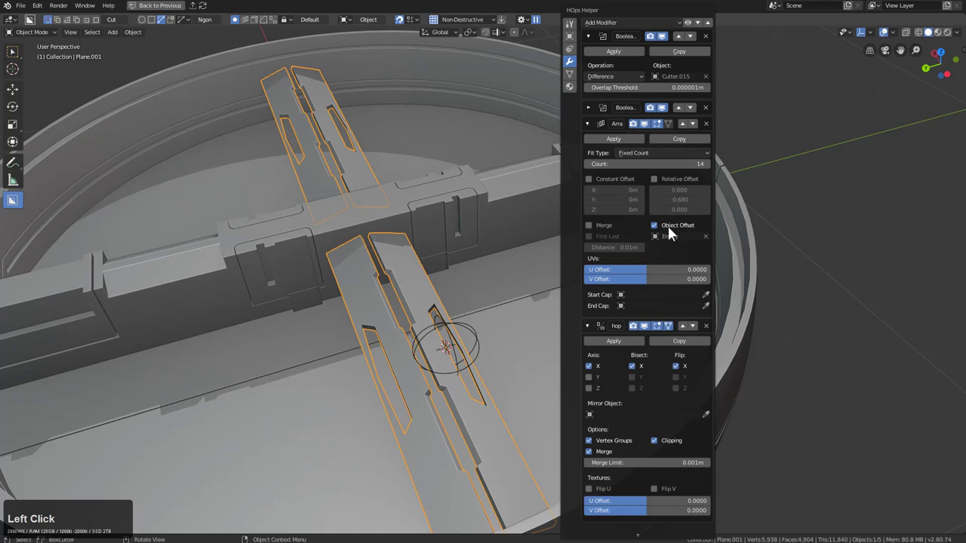
left_click(471, 334)
left_click(469, 334)
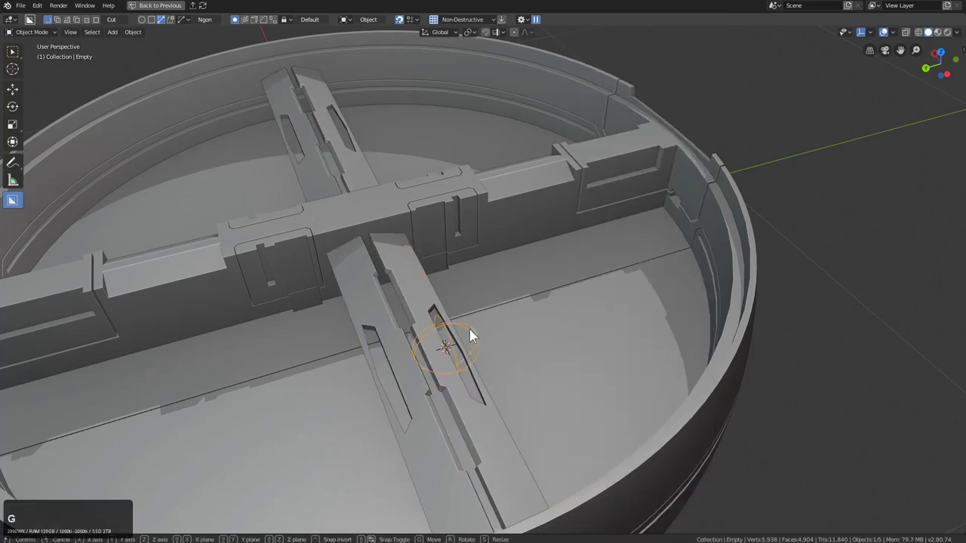
key("g")
key("x")
key("y")
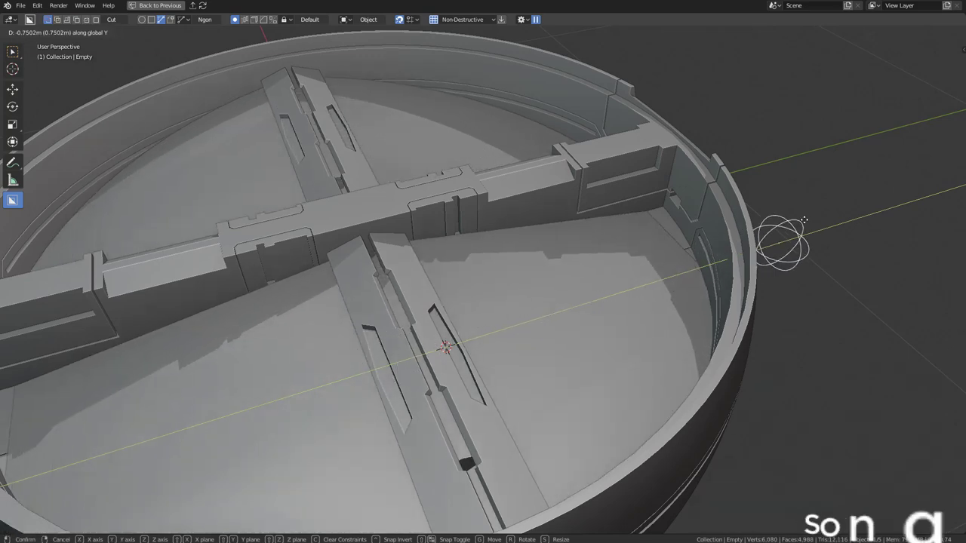
right_click(476, 341)
Step: Apply the slats' object transforms
left_click(470, 400)
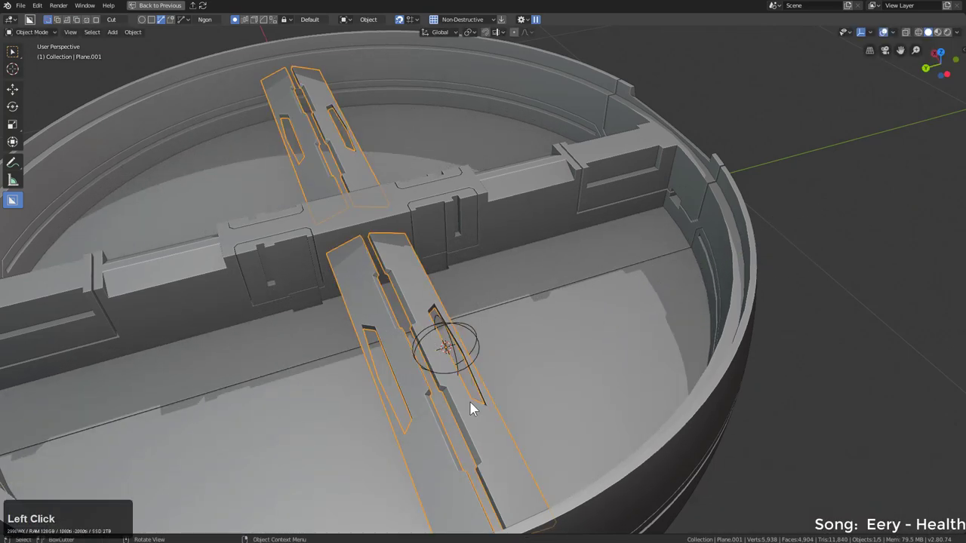
key("ctrl+a")
left_click(462, 420)
key("ctrl+a")
left_click(460, 344)
Step: Move the empty about -0.052 m along Y to spread the arrayed slats across the bowl
left_click(463, 336)
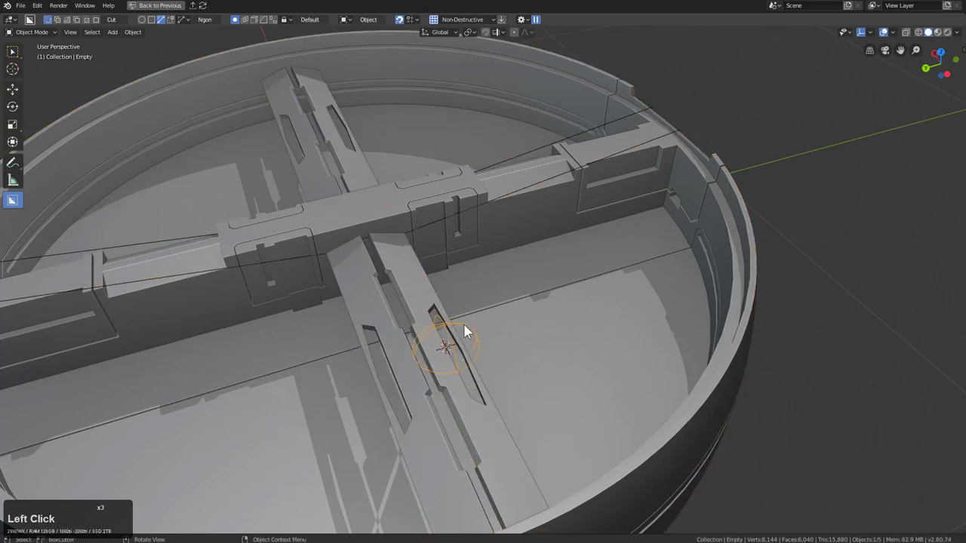
key("g")
key("x")
key("y")
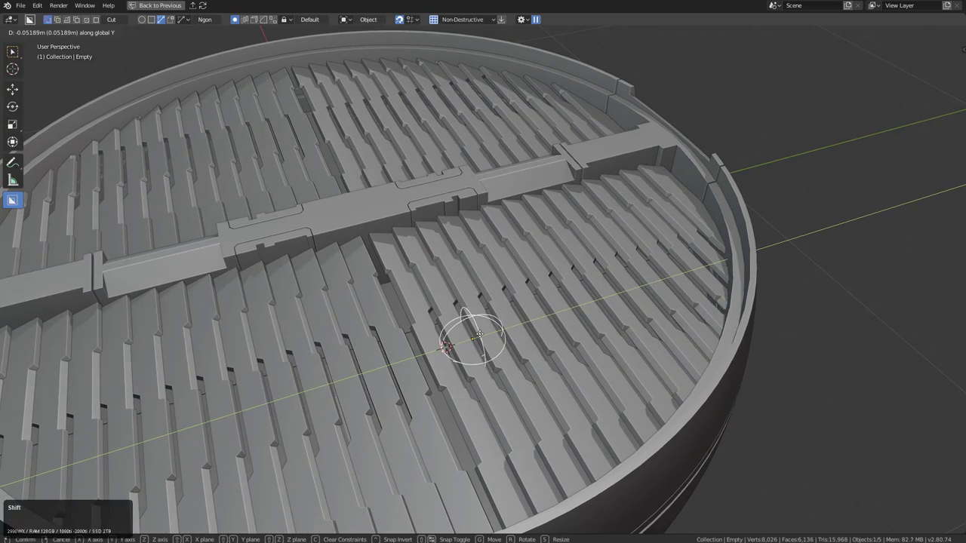
left_click(551, 312)
Step: Fine-tune the slat spacing by nudging the empty slightly further along negative Y
mouse_move(552, 313)
middle_mouse_down()
mouse_move(532, 343)
mouse_move(554, 317)
middle_mouse_up()
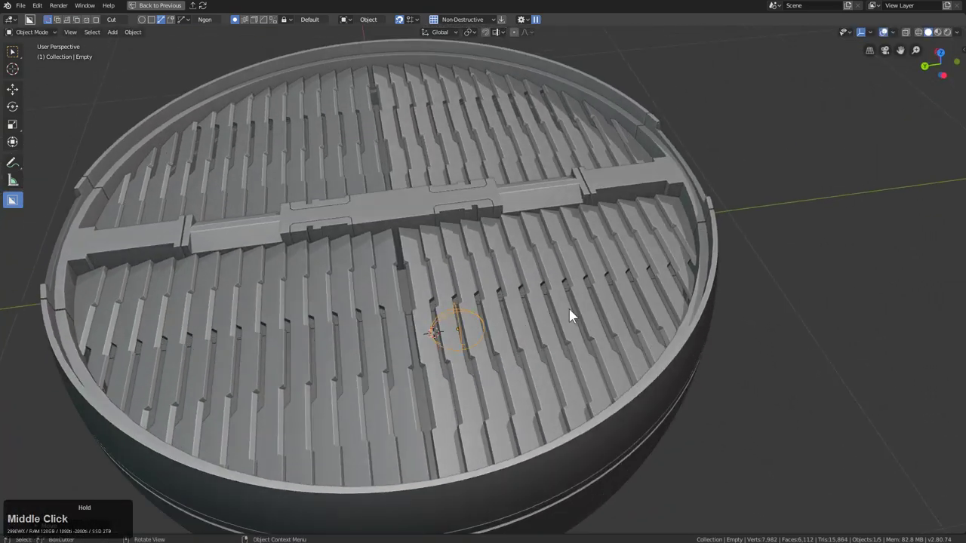
key("g")
key("x")
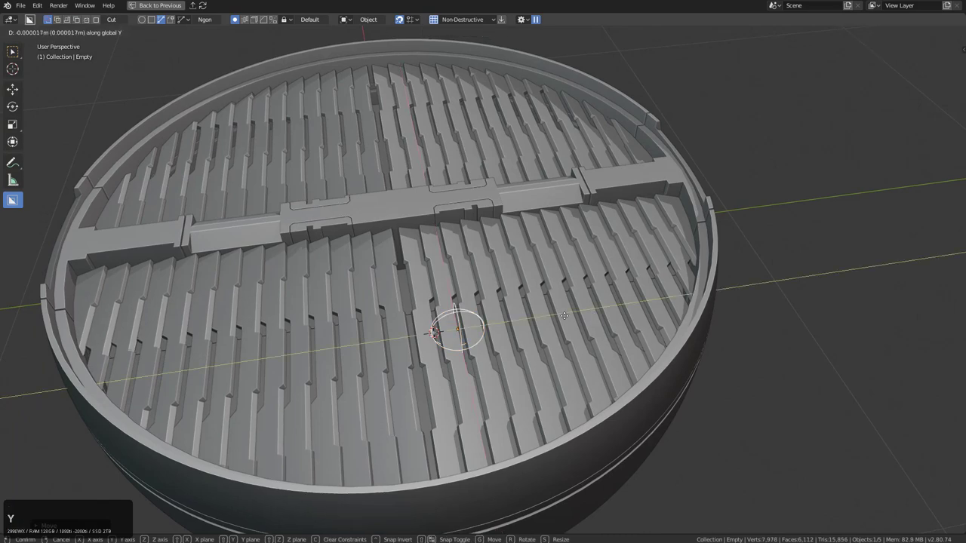
key("shift")
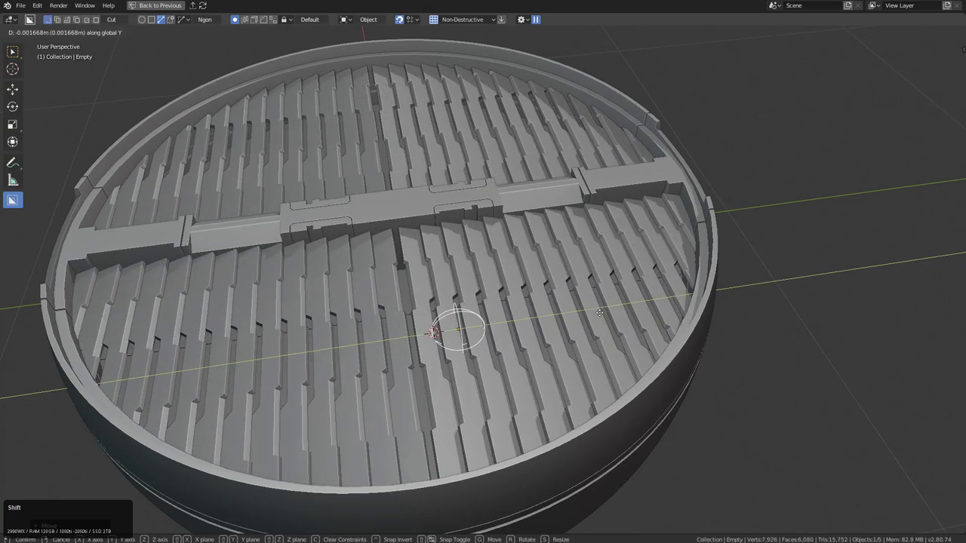
left_click(483, 307)
Step: Reveal the hidden cutters together with the model, select the slat slot's cutter and turn on X-ray
middle_click_drag(483, 307, 521, 302)
scroll(521, 302, "up", 2)
key("2")
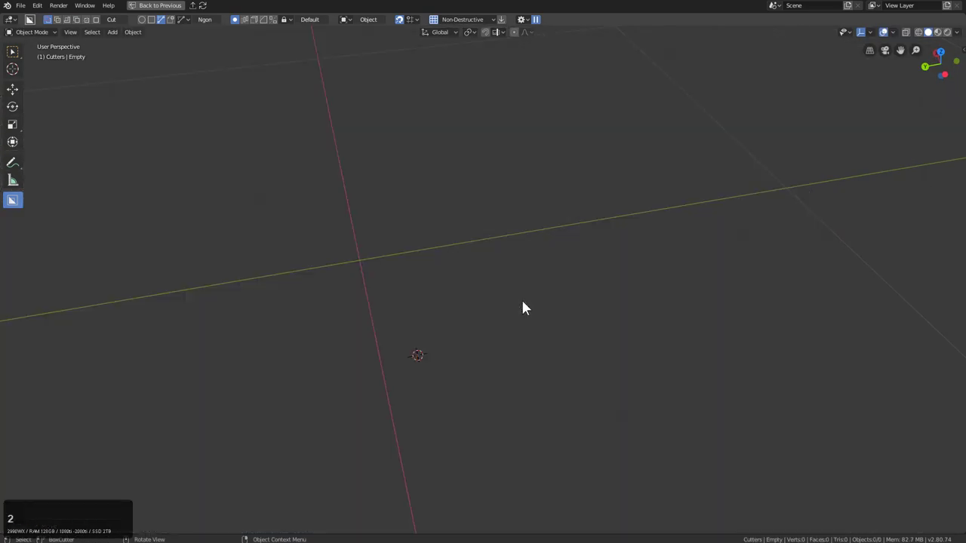
key("alt+h")
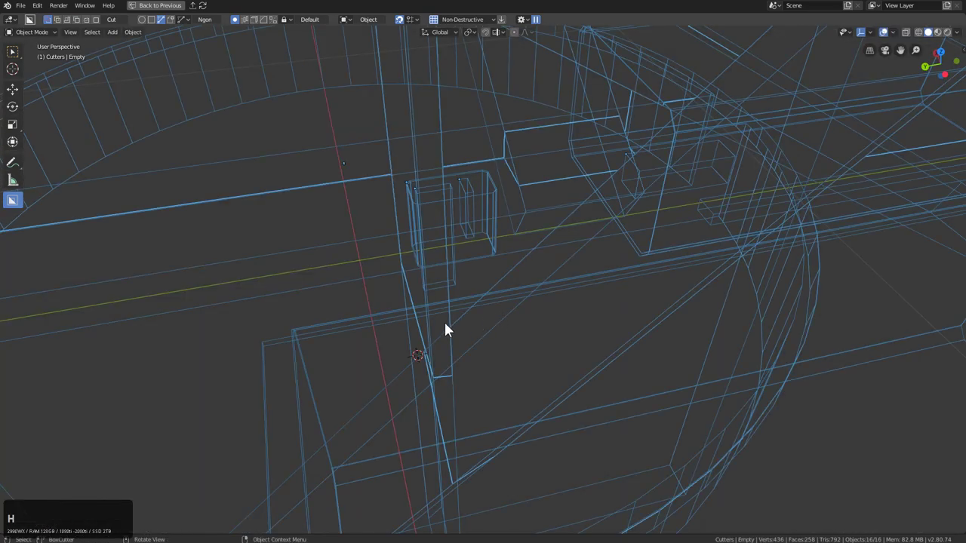
left_click(446, 304)
left_click(448, 304)
middle_click_drag(448, 304, 510, 281)
key("shift+1")
key("shift+z")
scroll(519, 277, "up", 3)
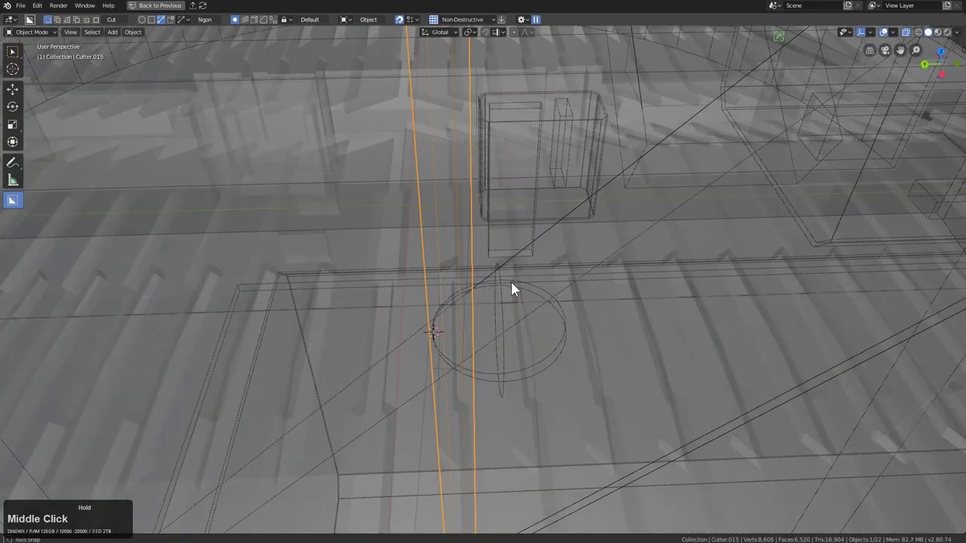
Step: Shift the slot cutter slightly along Y in two moves, checking the cut from beneath the slats with X-ray off
key("g")
key("x")
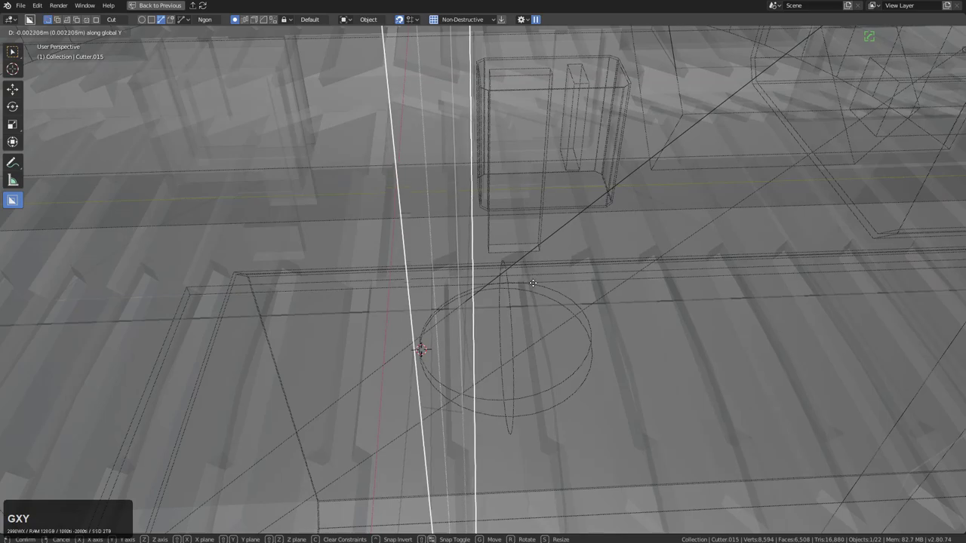
left_click(520, 279)
key("shift+z")
mouse_move(519, 276)
middle_mouse_down()
mouse_move(544, 287)
mouse_move(558, 259)
mouse_move(551, 218)
mouse_move(554, 229)
middle_mouse_up()
scroll(558, 271, "up", 2)
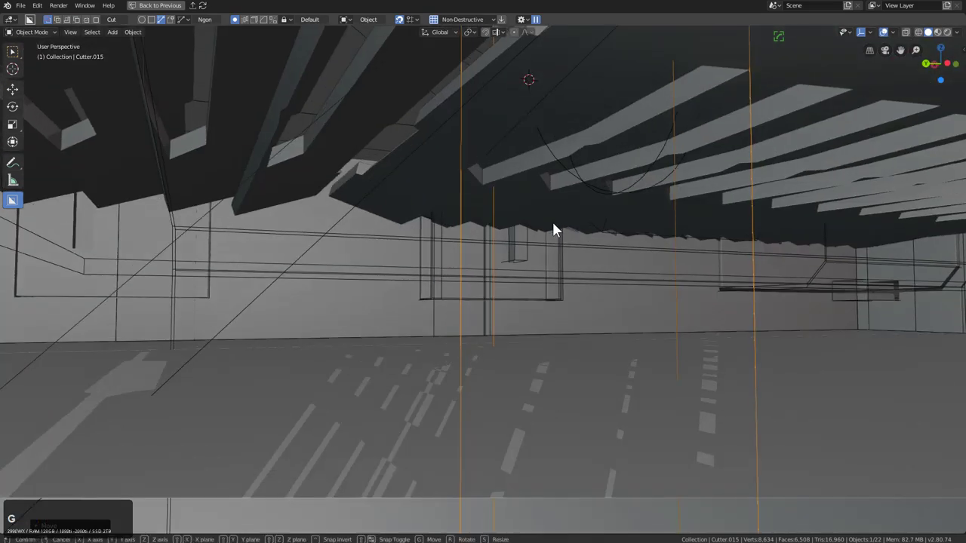
key("g")
key("x")
key("y")
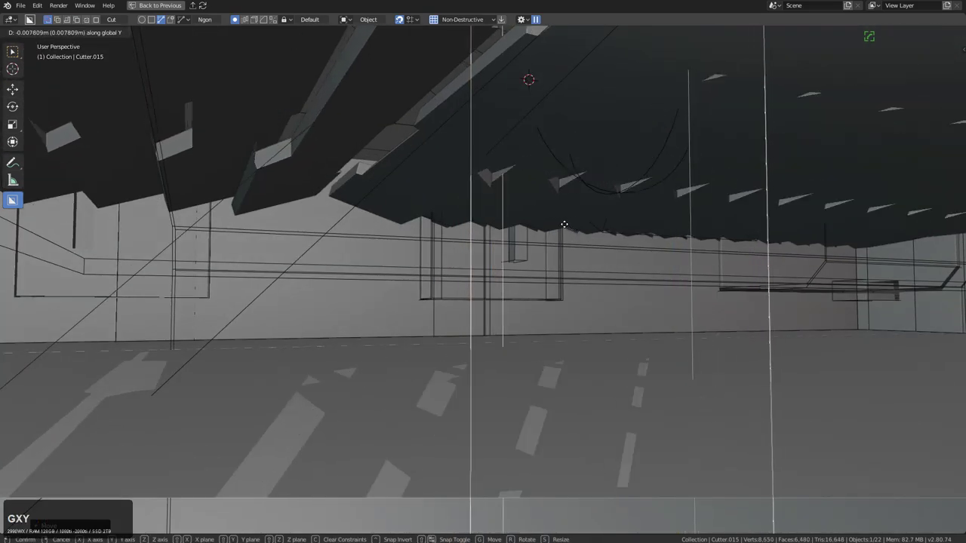
left_click(542, 210)
Step: Edit the slot cutter's mesh and move its long side face along Y to widen the cutter
scroll(512, 264, "down", 3)
middle_click_drag(543, 210, 478, 267)
key("Tab")
scroll(495, 262, "down", 1)
key("3")
left_click(461, 262)
scroll(476, 276, "down", 3)
key("g")
key("x")
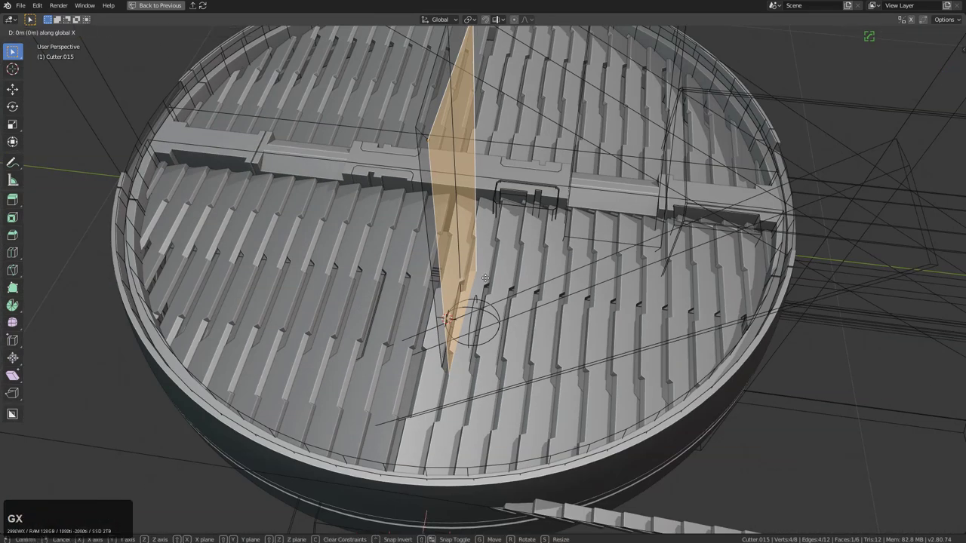
key("y")
left_click(504, 282)
Step: Scale the cutter's side face along X to about 1.35 and leave mesh editing
key("s")
key("y")
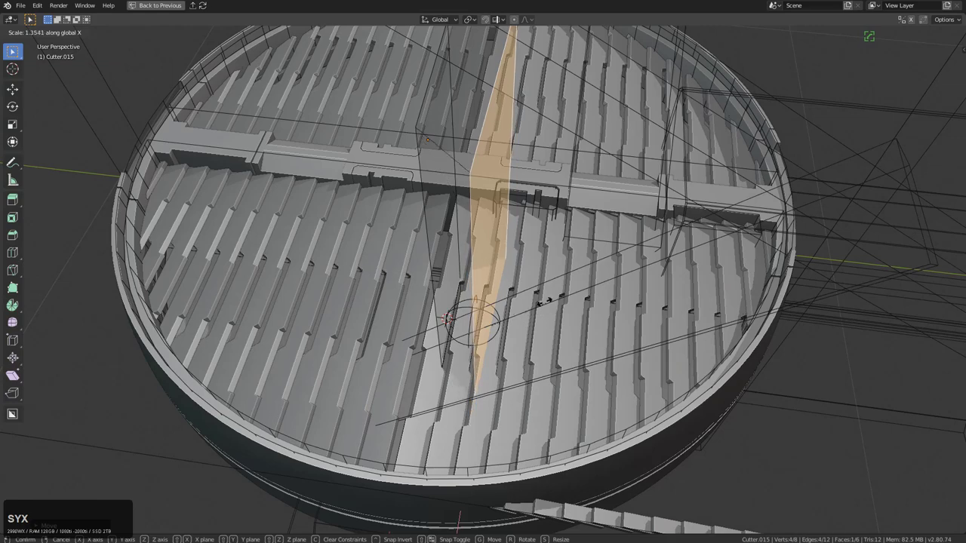
left_click(530, 293)
key("Tab")
scroll(509, 288, "down", 5)
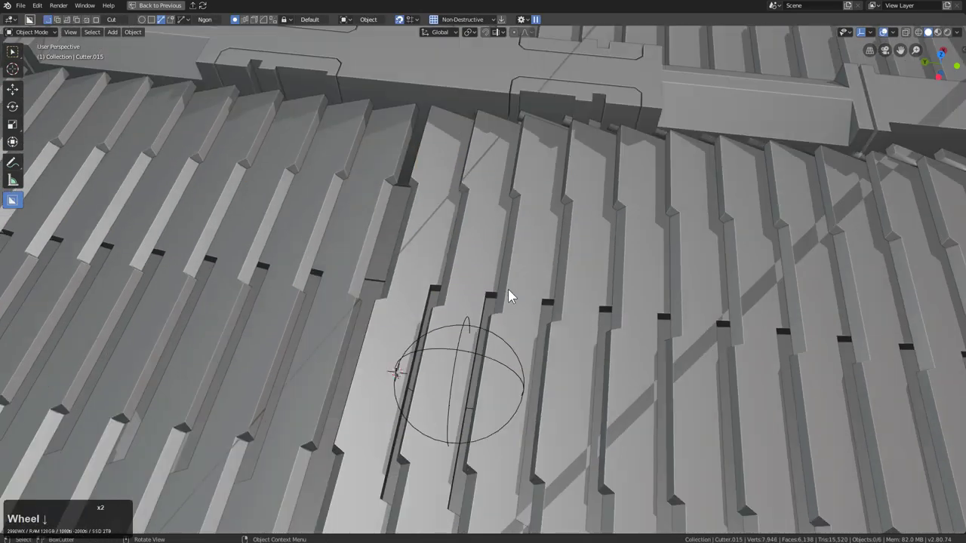
Step: Delete the stray piece lying outside the bowl
middle_click_drag(508, 289, 693, 375)
scroll(550, 267, "down", 4)
left_click(545, 279)
left_click(715, 369)
key("x")
left_click(690, 376)
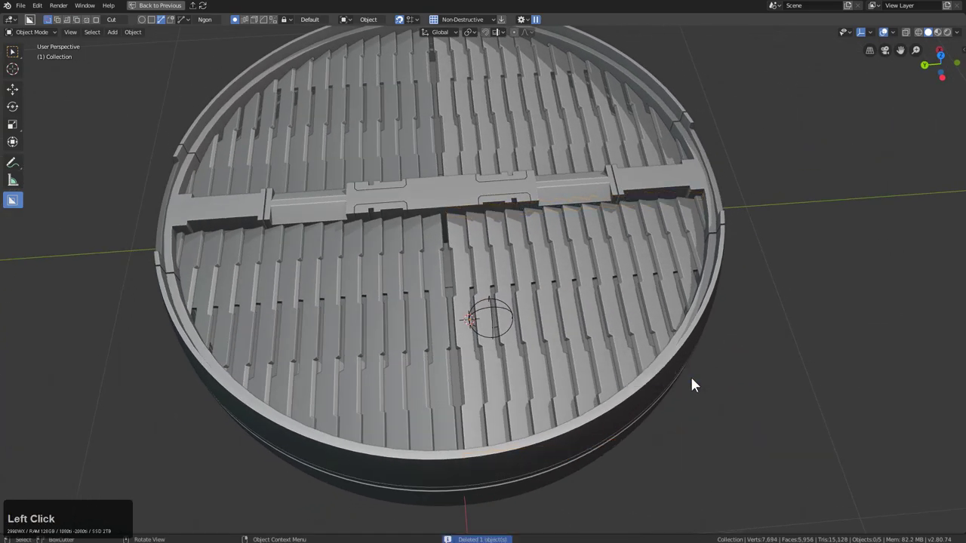
Step: Move the empty about 0.005 m along Y to tighten the spacing of the slats
left_click(510, 318)
key("g")
key("x")
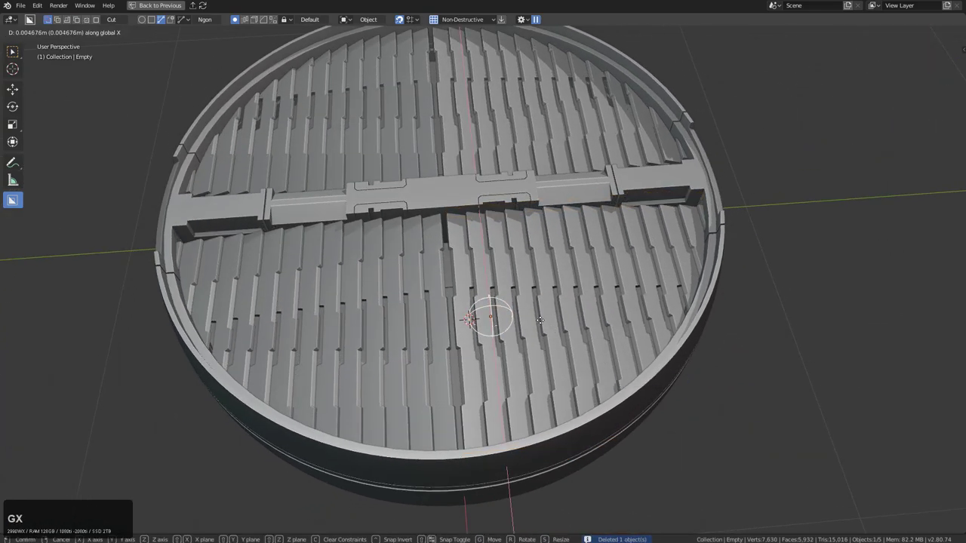
key("y")
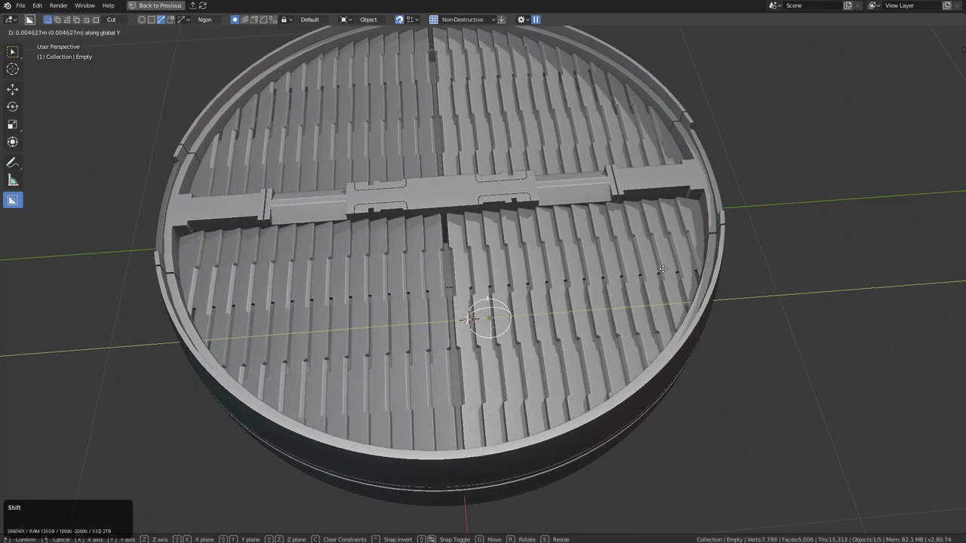
left_click(551, 280)
Step: Draw a BoxCutter box cut from the front view between the bowl's two vertical panel lines and extrude it into the shell
middle_click_drag(552, 279, 502, 304)
scroll(502, 304, "down", 3)
middle_click_drag(545, 330, 485, 260)
key("KP_1")
key("KP_5")
key("d")
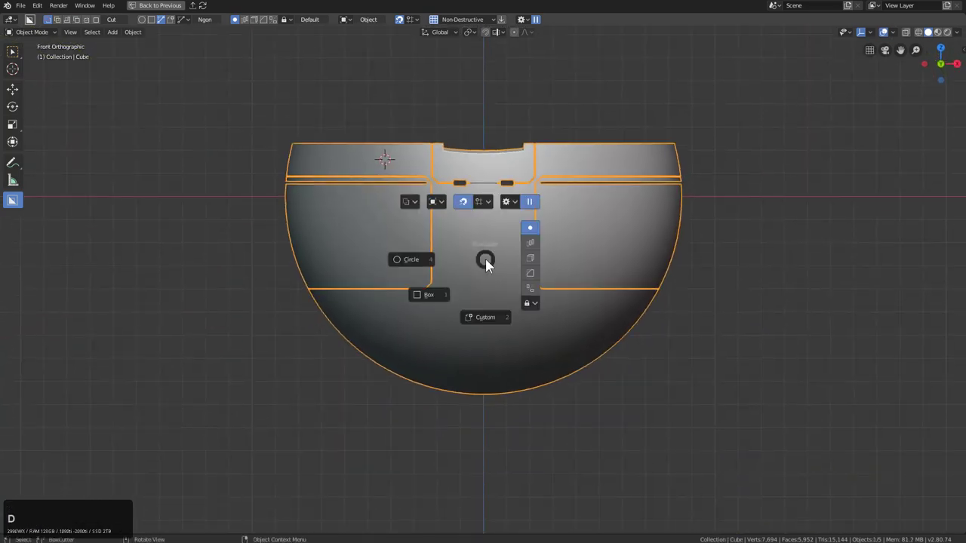
left_click(430, 295)
left_click_drag(440, 202, 522, 462)
left_click_drag(528, 496, 529, 483)
middle_click_drag(593, 431, 601, 420)
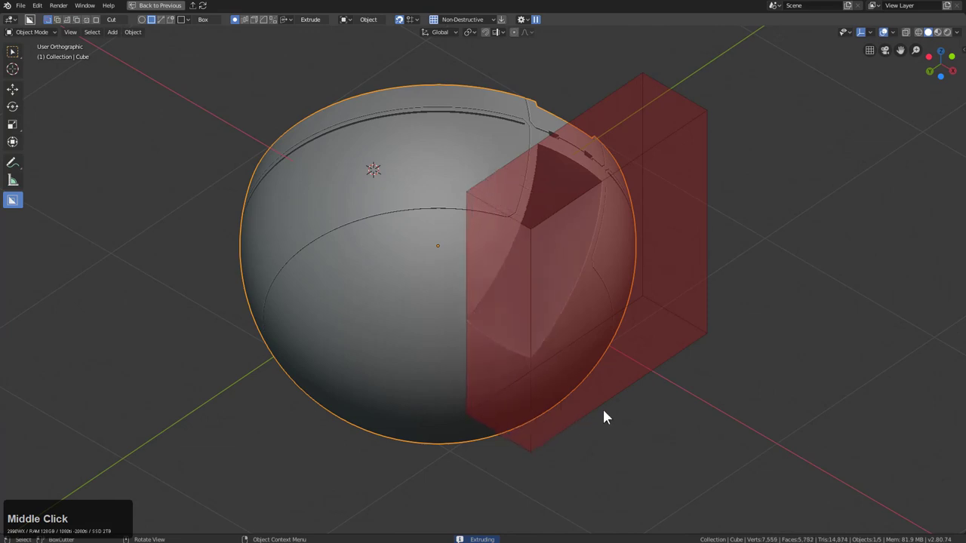
left_click(590, 363)
Step: Finish the box cut in the bowl's side and switch the BoxCutter shape to Circle
middle_click_drag(560, 223, 397, 250)
scroll(396, 250, "up", 5)
key("d")
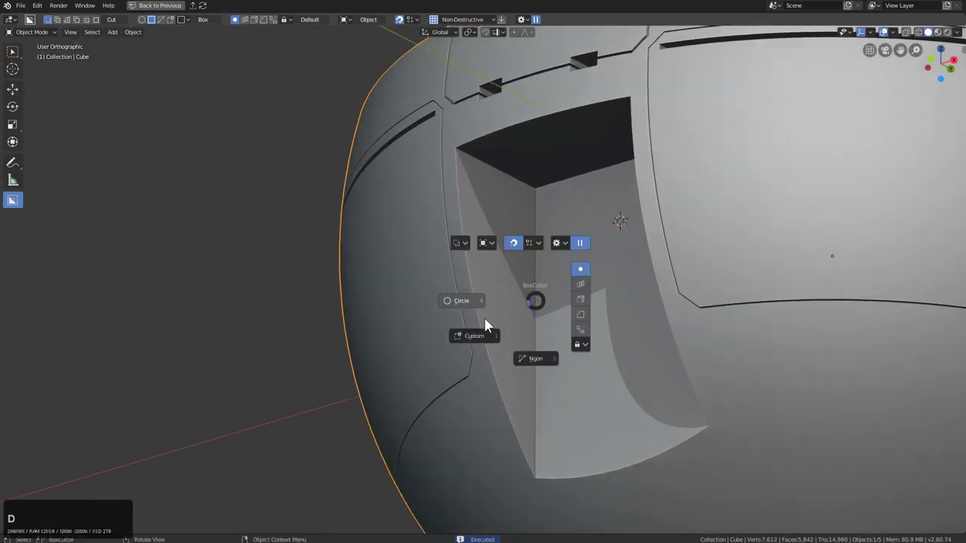
left_click(476, 305)
left_click_drag(519, 252, 529, 258)
right_click(529, 258)
right_click(528, 258)
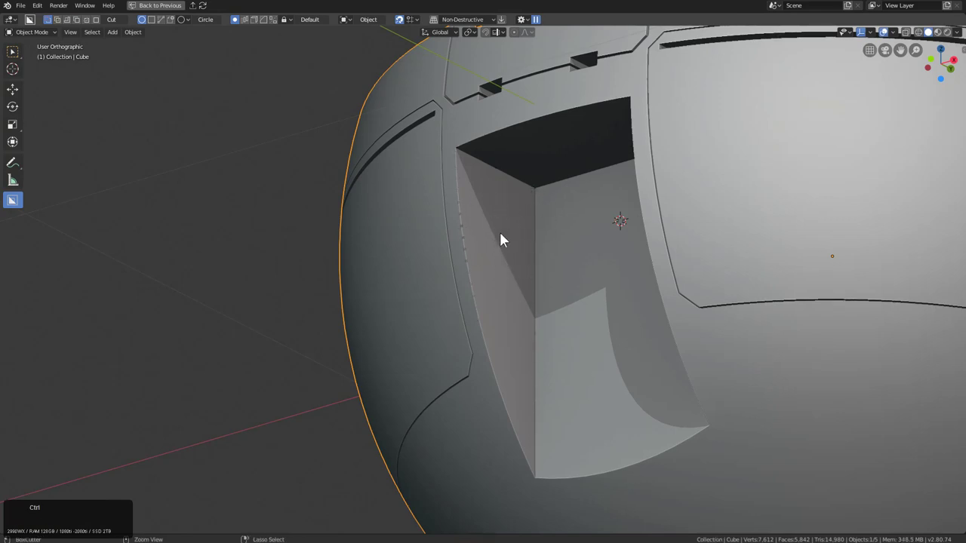
Step: Draw a circle on the recess's inner side wall and extrude it in Join mode into a cylinder spanning the recess
left_click_drag(501, 234, 524, 264)
key("j")
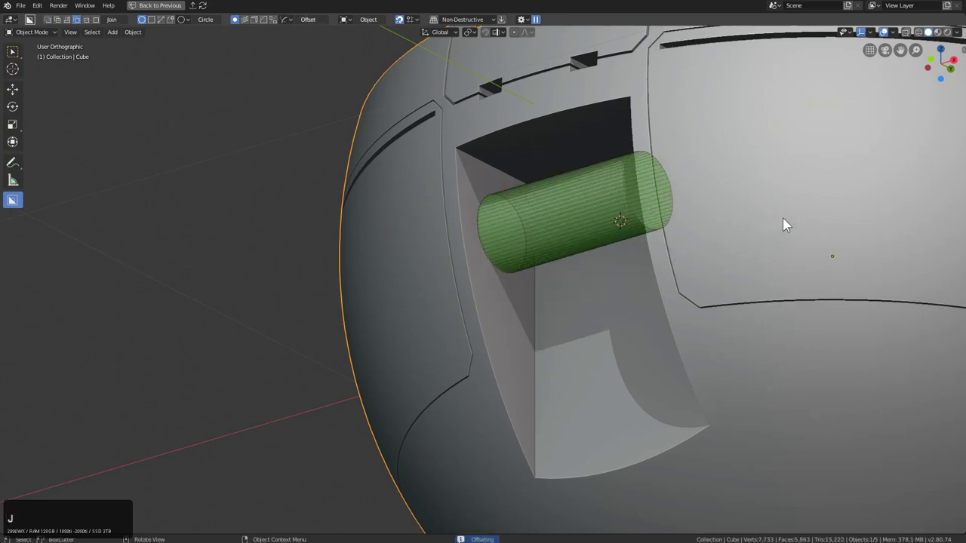
left_click(804, 214)
middle_click(593, 231)
key("KP_Decimal")
middle_click_drag(676, 239, 586, 220, "shift")
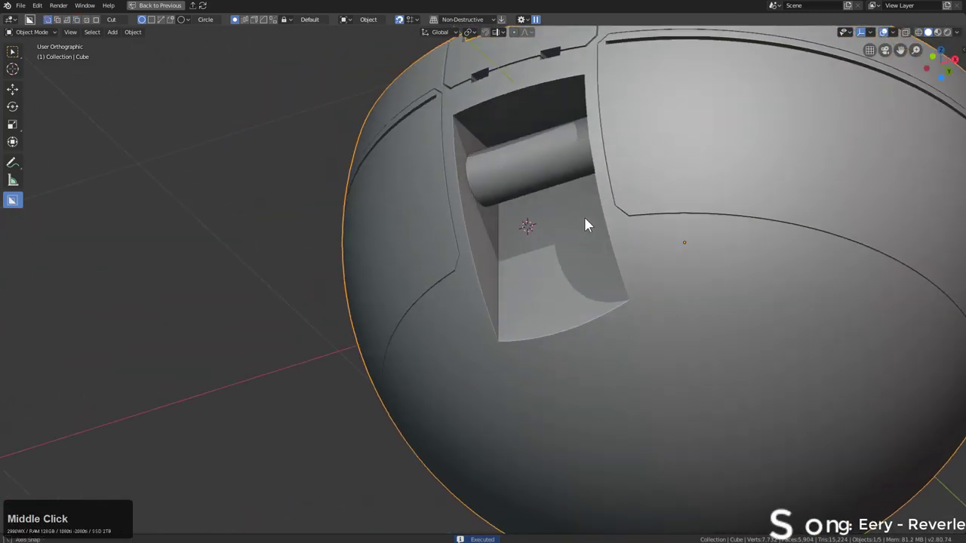
Step: Cut a narrow box-shaped notch through the recess's lower edge, close to its left corner
key("d")
left_click(543, 254)
scroll(541, 243, "up", 2)
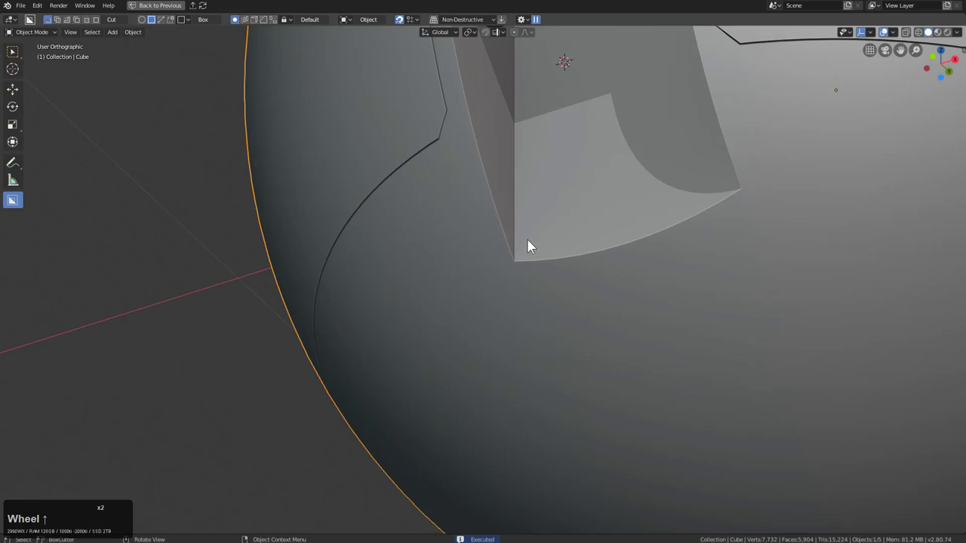
left_click_drag(536, 370, 538, 378)
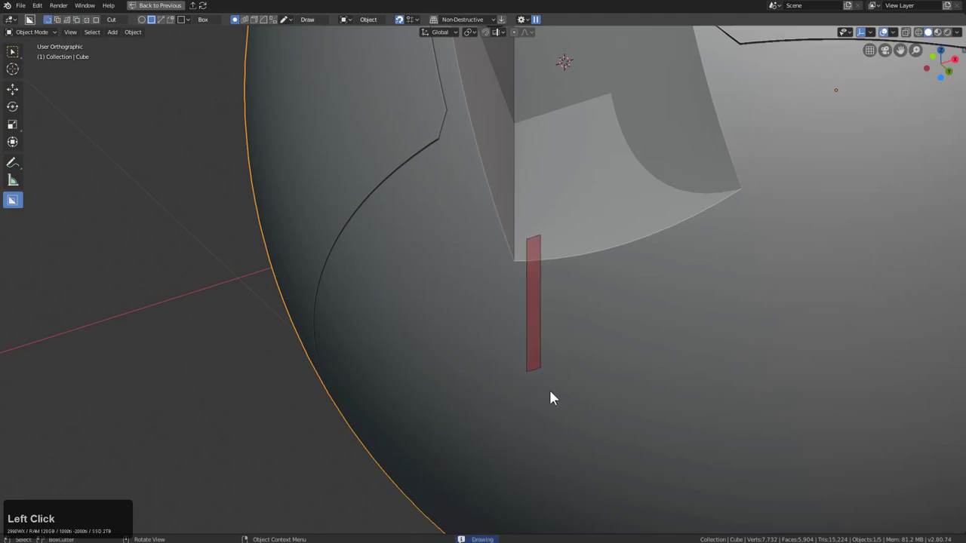
scroll(551, 309, "down", 5)
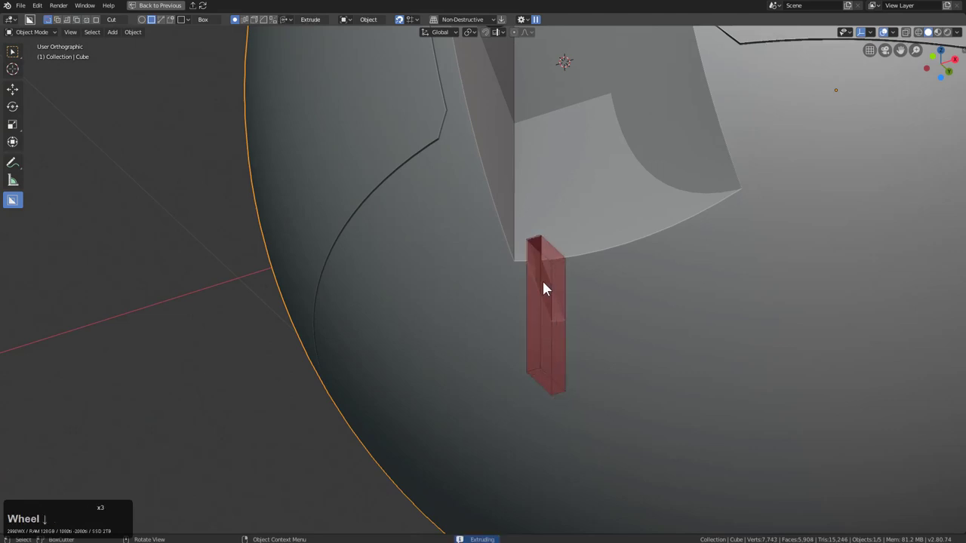
middle_click_drag(513, 243, 559, 257)
key("x")
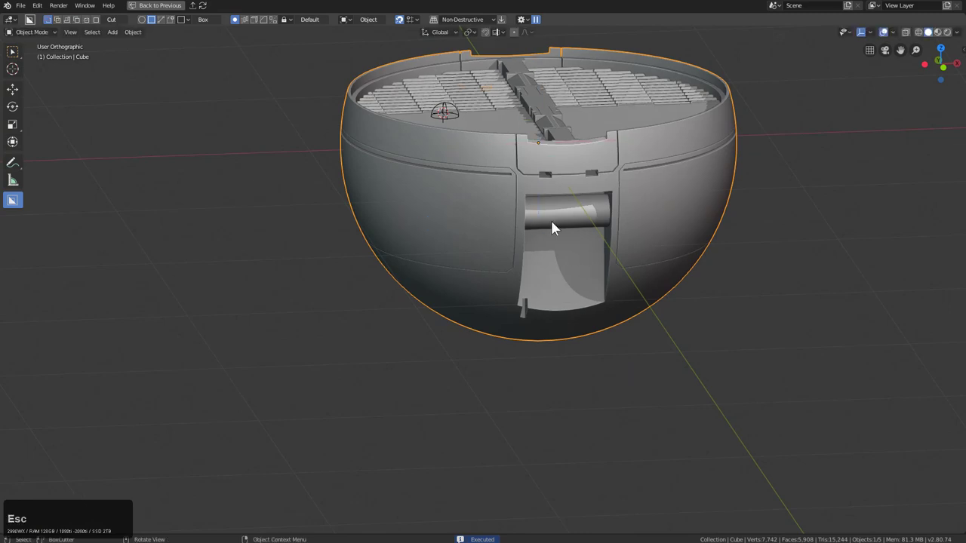
Step: Check the BoxCutter behavior settings and mirror the notch across X to the recess's opposite lower corner
middle_click_drag(552, 219, 572, 111)
left_click(525, 18)
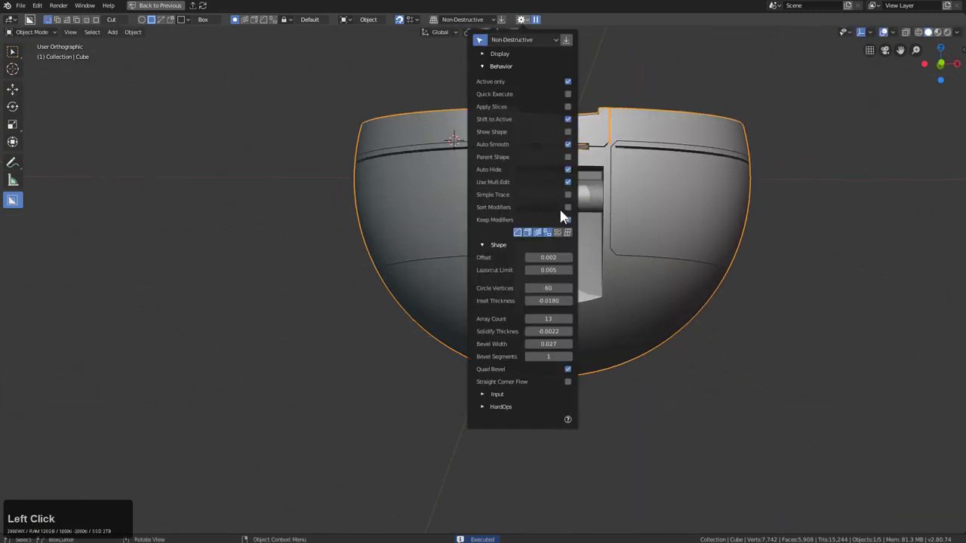
middle_click_drag(581, 221, 483, 262)
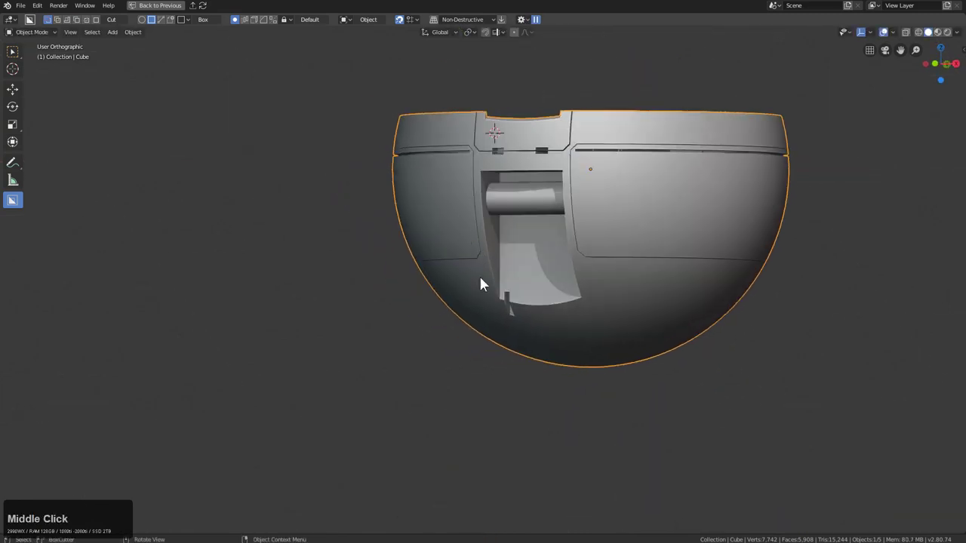
scroll(537, 311, "up", 5)
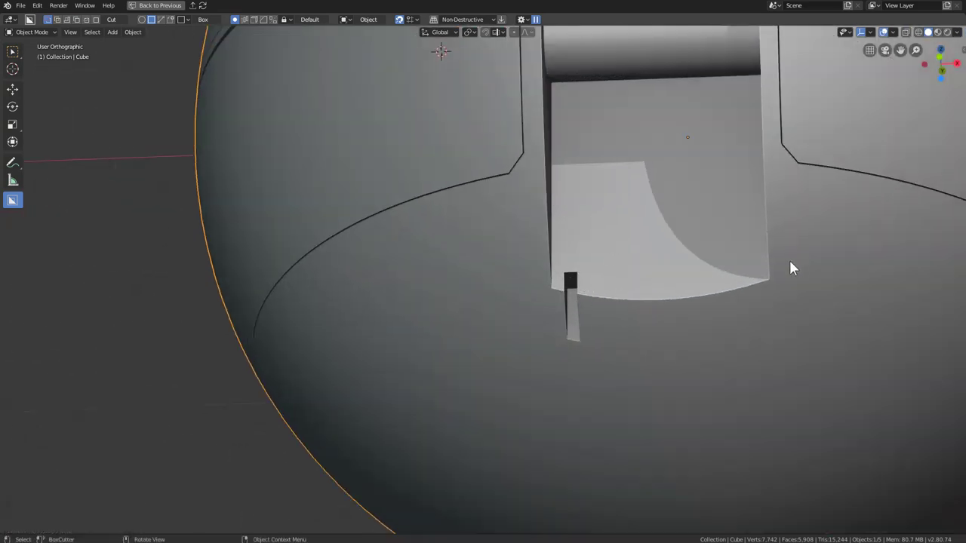
left_click(577, 301)
Step: Cut a wider, shallow box around the narrow notch and bevel its corners
left_click_drag(599, 329, 600, 347)
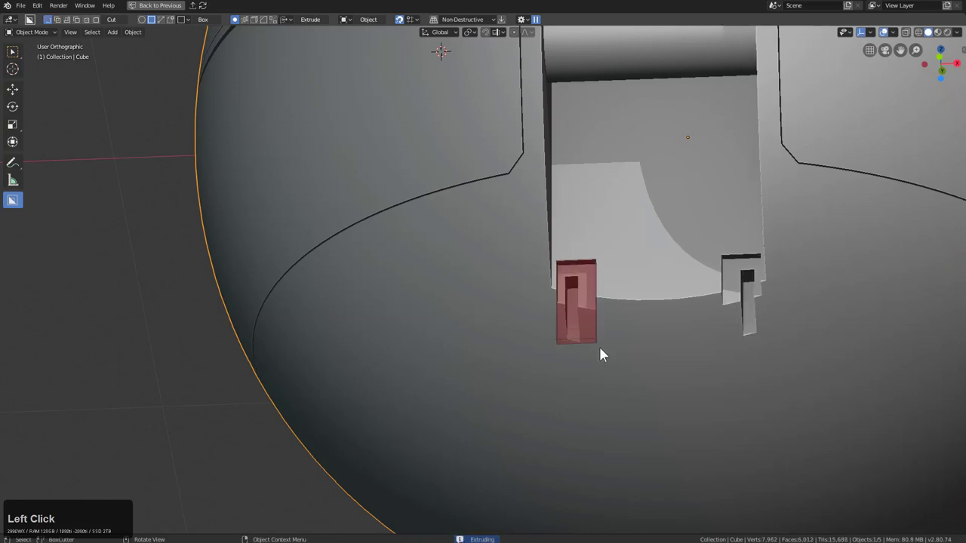
key("b")
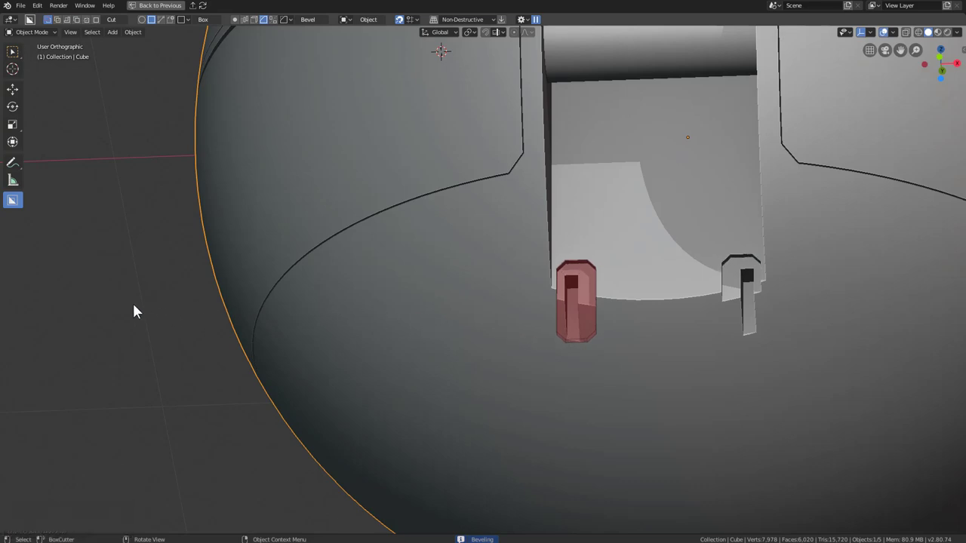
left_click(107, 302)
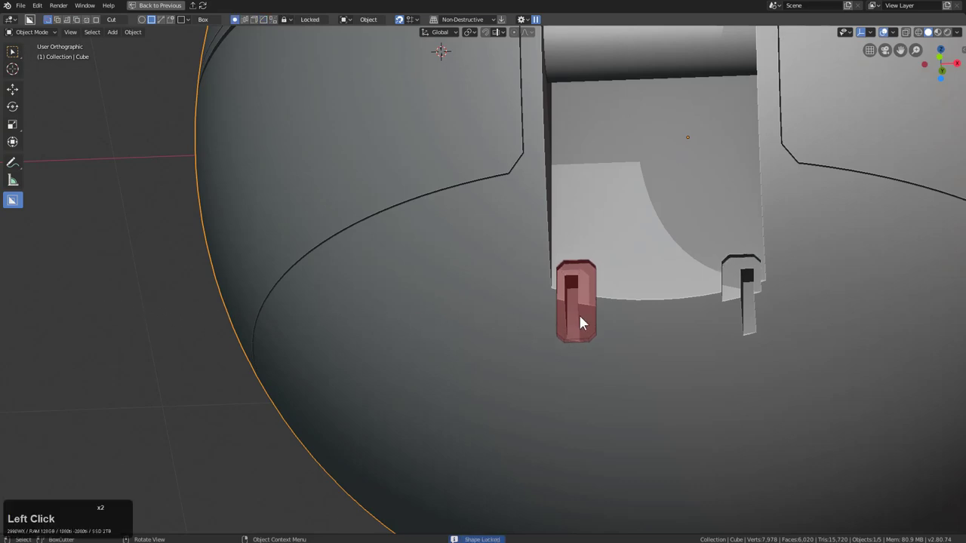
scroll(577, 325, "down", 5)
mouse_move(431, 295)
middle_mouse_down()
mouse_move(530, 307)
mouse_move(463, 323)
mouse_move(446, 304)
middle_mouse_up()
scroll(525, 295, "up", 3)
scroll(383, 287, "down", 2)
middle_click_drag(382, 286, 412, 352)
Step: Draw a small box cut on the recess's upper edge below the left slot and solidify it into a thin frame groove
key("d")
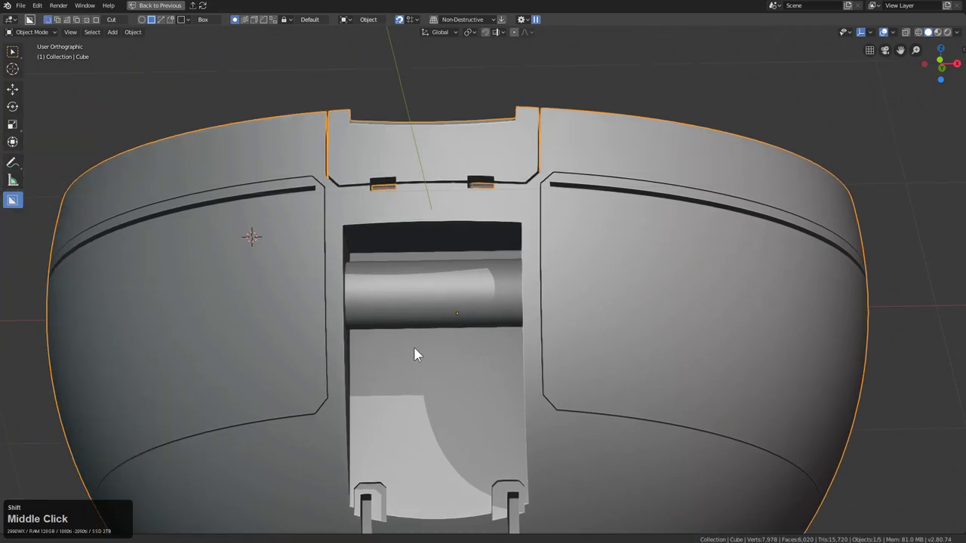
scroll(421, 281, "up", 2)
left_click_drag(384, 142, 377, 133)
left_click(379, 136)
left_click_drag(375, 214, 344, 158)
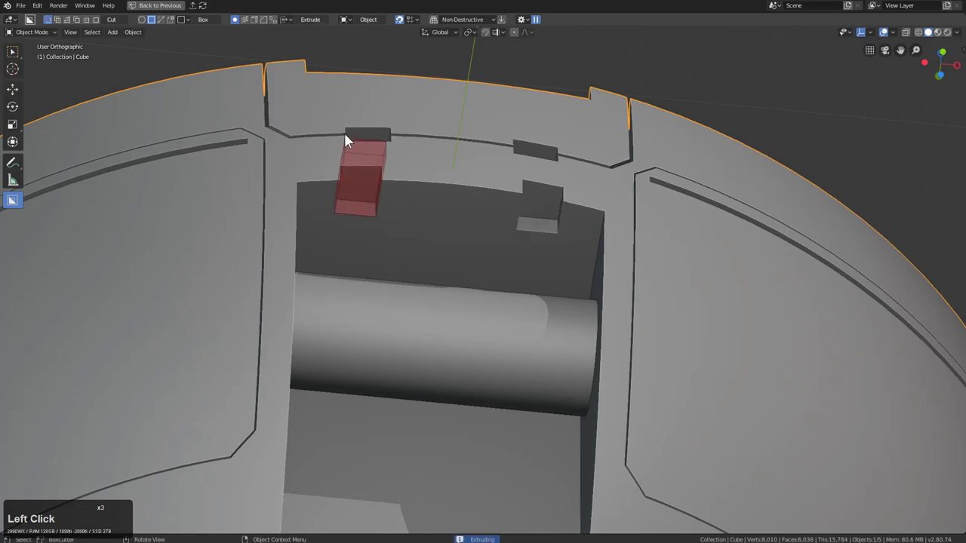
key("t")
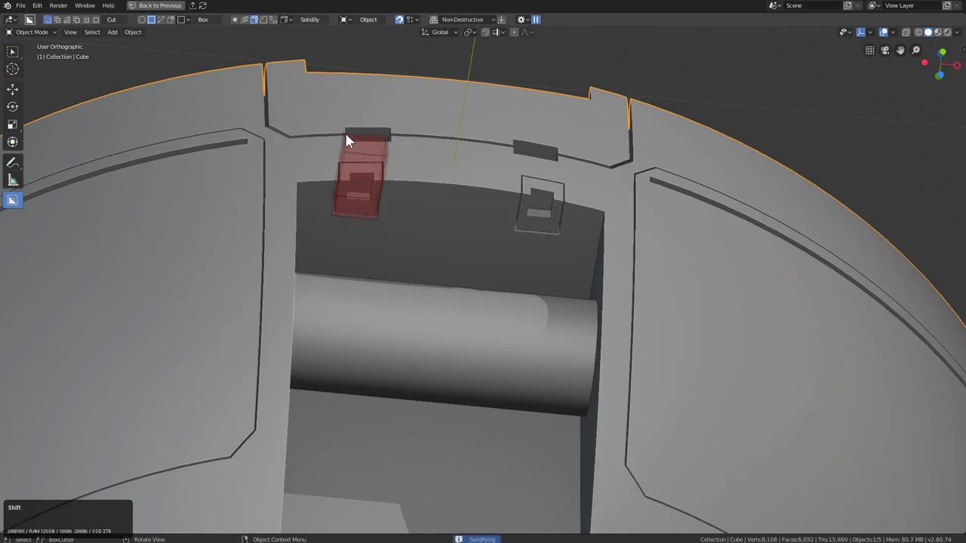
double_click(346, 137)
left_click(349, 142)
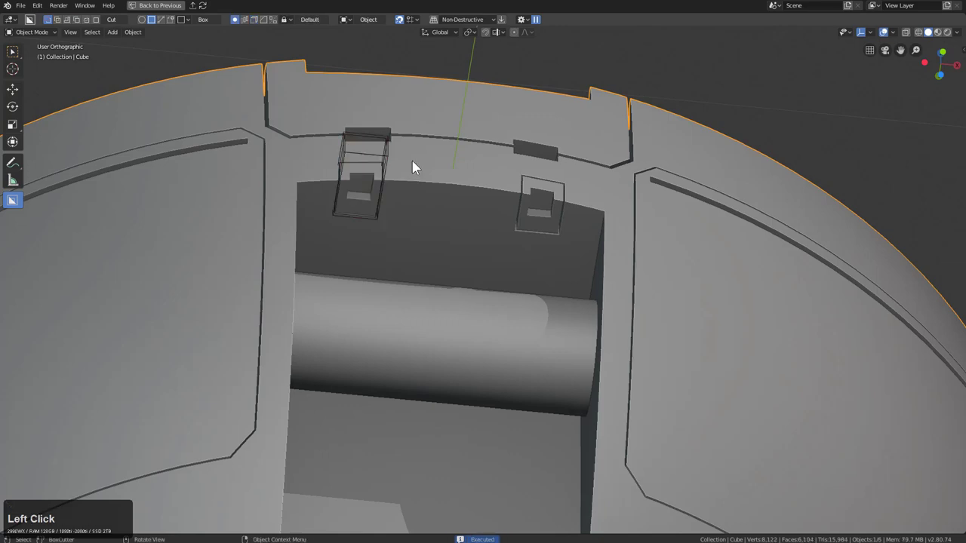
Step: Hide the frame groove's cutter and select the bowl again
left_click(384, 150)
key("h")
middle_click_drag(459, 189, 432, 265)
scroll(435, 270, "down", 5)
left_click(417, 245)
left_click(416, 245)
scroll(482, 277, "down", 2)
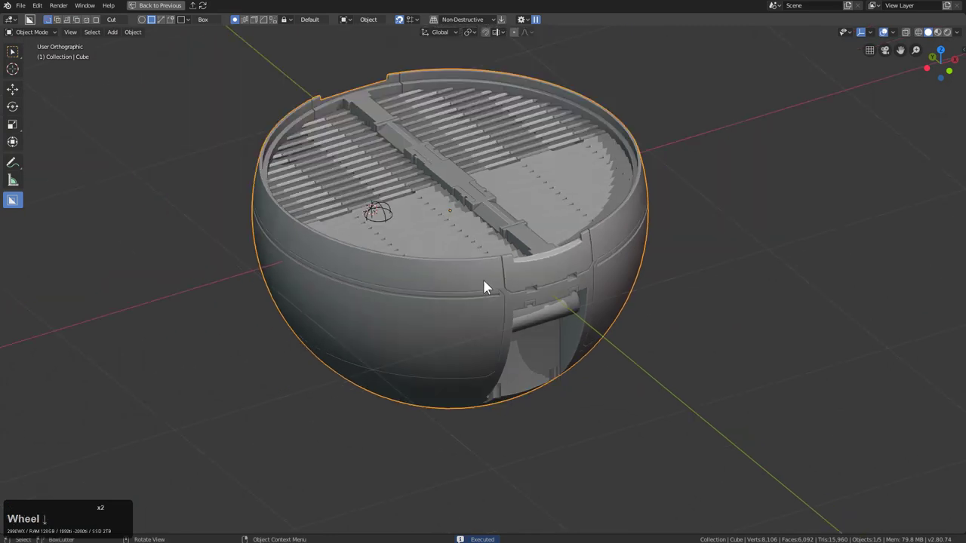
Step: From the front view, draw a box cut over the bowl's lower left side and extrude it to carve a corner cutout
key("KP_1")
middle_click_drag(509, 300, 482, 190, "shift")
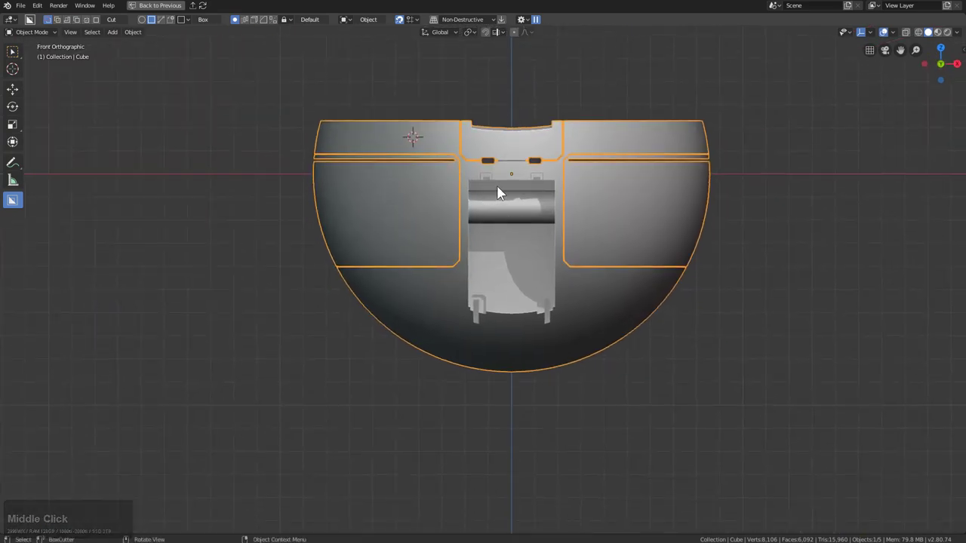
scroll(412, 279, "up", 3)
middle_click_drag(409, 278, 435, 212, "shift")
scroll(431, 290, "up", 1)
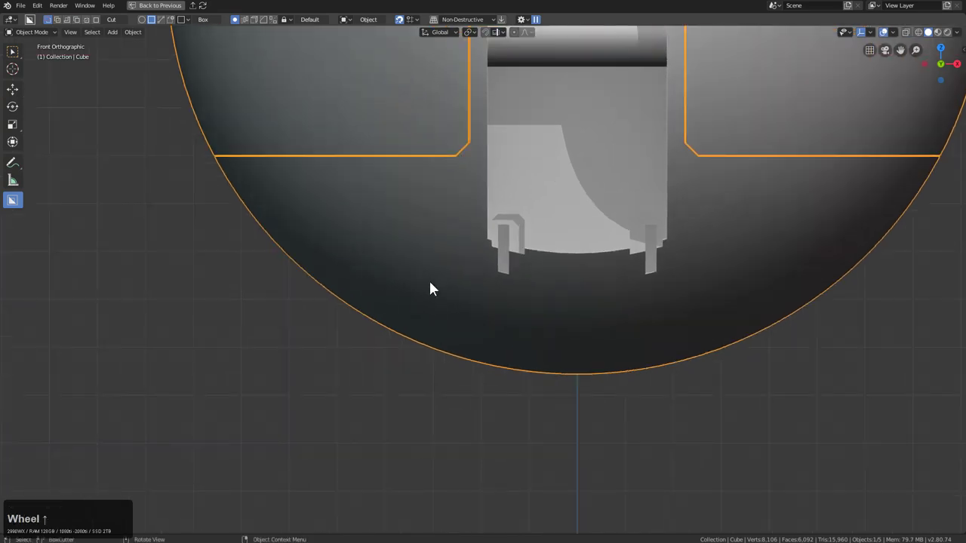
left_click_drag(448, 386, 198, 272)
middle_click(283, 295)
middle_click_drag(372, 299, 237, 299)
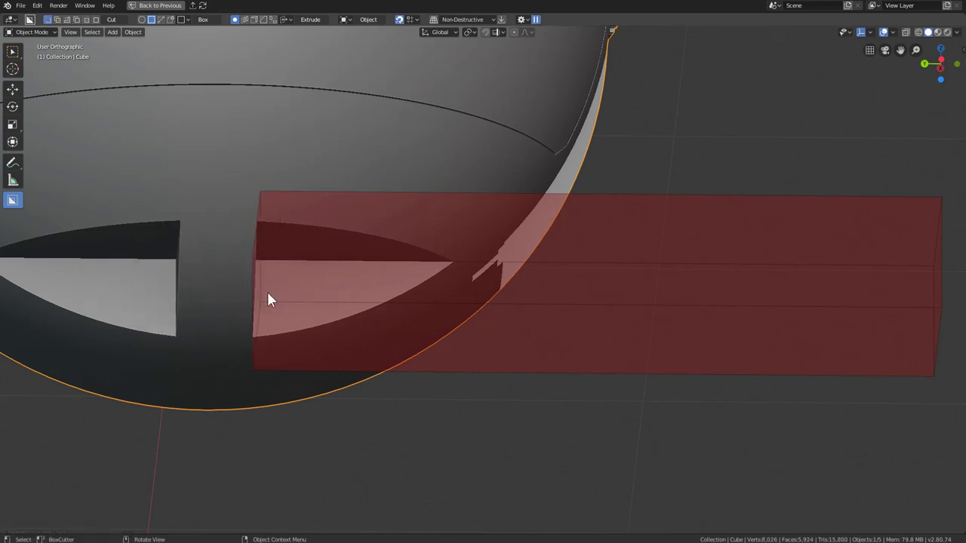
Step: Bevel the corner cutout's box with 4 segments and apply the cut
scroll(270, 295, "up", 2)
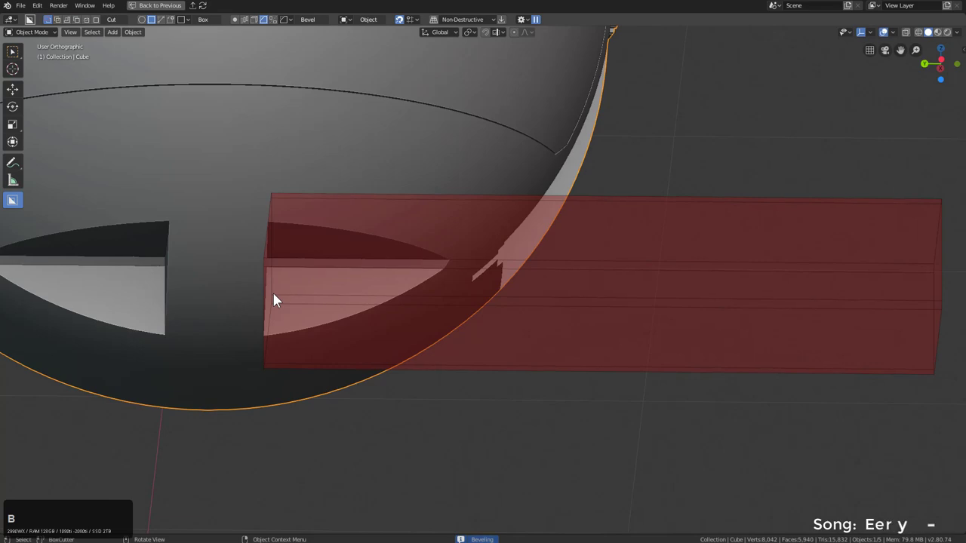
scroll(274, 300, "up", 2)
left_click(274, 300)
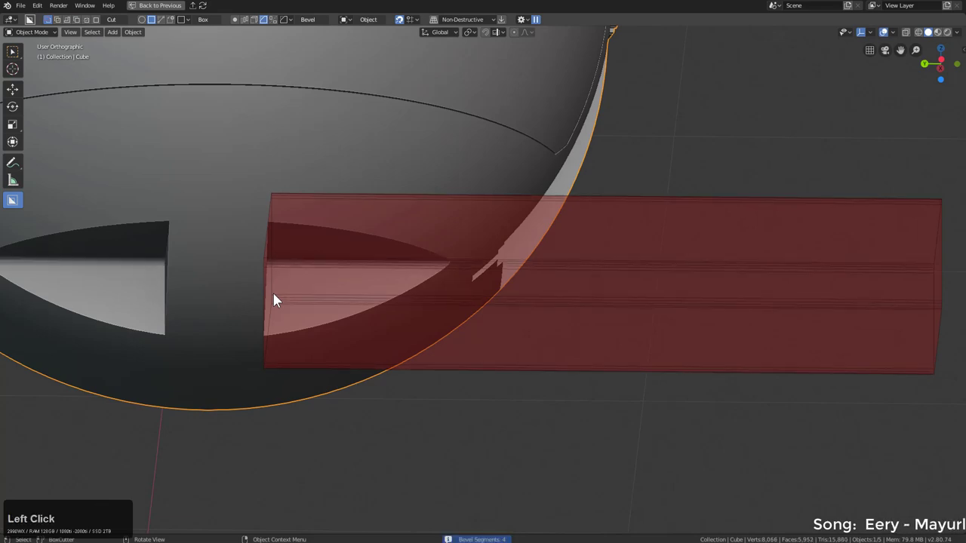
middle_click_drag(400, 273, 312, 277)
Step: Draw a circle cut on the corner cutout's flat front-facing wall and extrude it inward as a round hole
key("d")
left_click(246, 286)
key("KP_1")
middle_click_drag(254, 289, 394, 316, "shift")
scroll(394, 316, "up", 3)
mouse_move(344, 290)
left_mouse_down()
mouse_move(412, 316)
mouse_move(394, 305)
left_mouse_up()
middle_click_drag(353, 316, 421, 289)
scroll(367, 296, "down", 3)
scroll(297, 321, "down", 3)
middle_click_drag(365, 317, 421, 324)
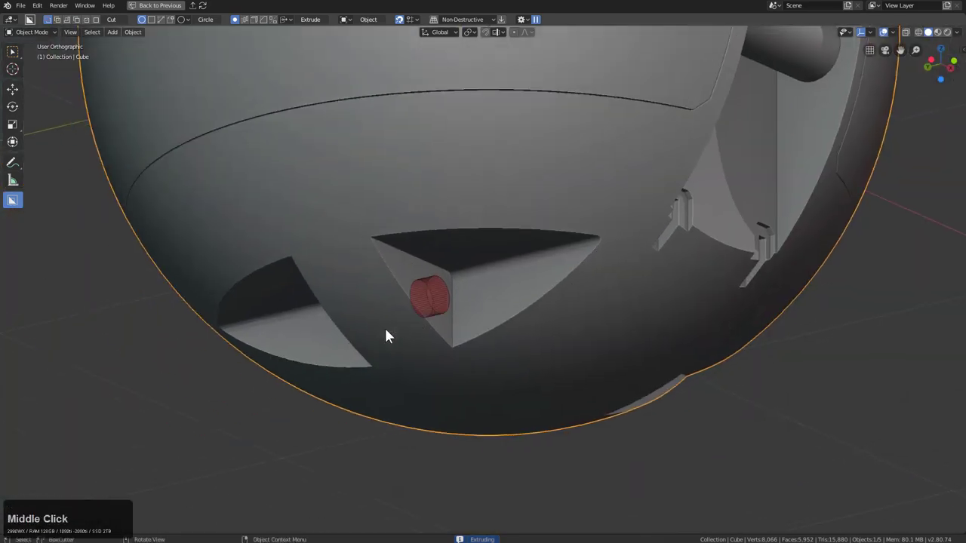
left_click(353, 335)
Step: Hide the viewport's toolbar and tool settings row, and view the bowl from the front
middle_click_drag(458, 306, 382, 312)
scroll(480, 306, "up", 2)
scroll(467, 310, "down", 3)
mouse_move(467, 317)
middle_mouse_down()
mouse_move(435, 330)
mouse_move(482, 315)
middle_mouse_up()
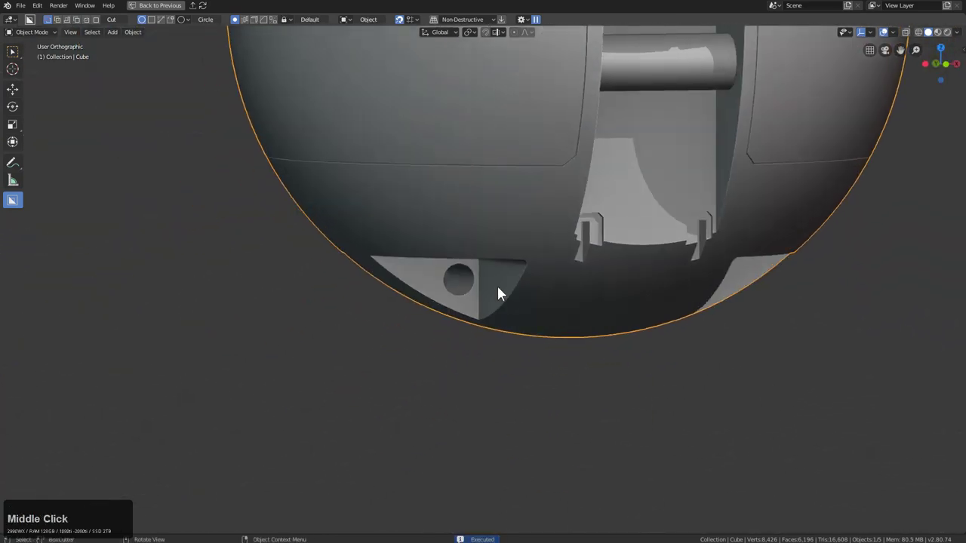
scroll(443, 303, "up", 2)
middle_click_drag(370, 304, 498, 256)
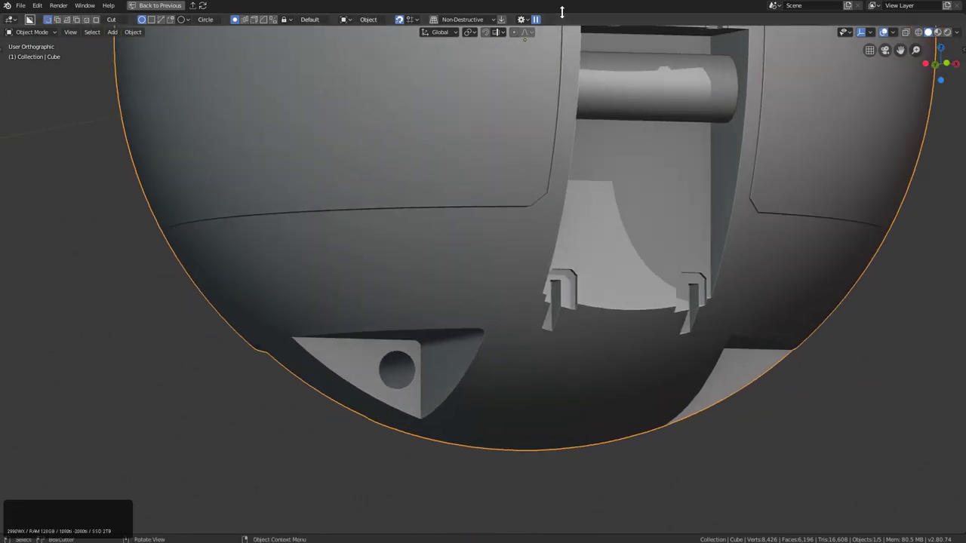
middle_click_drag(515, 224, 501, 296)
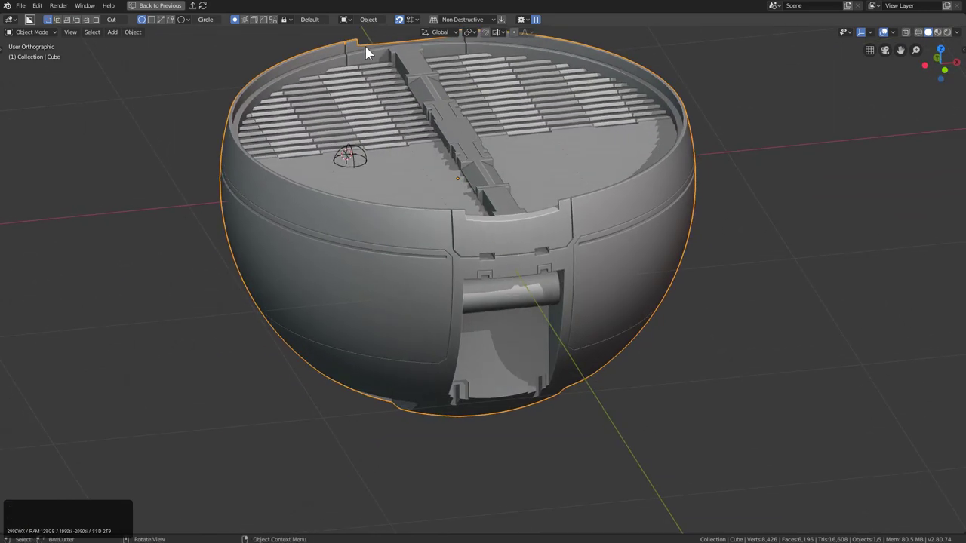
right_click(23, 32)
mouse_move(77, 80)
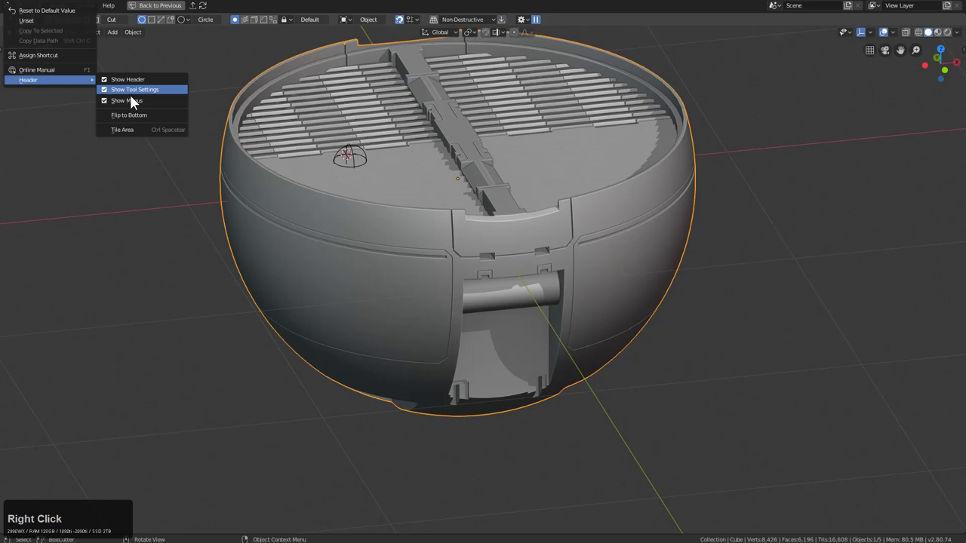
left_click(130, 91)
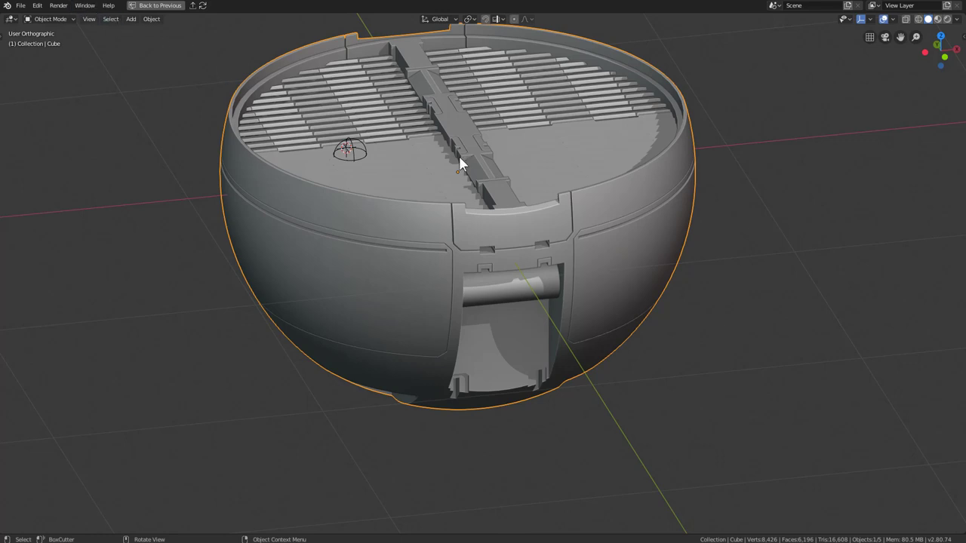
middle_click_drag(662, 214, 558, 231)
key("KP_1")
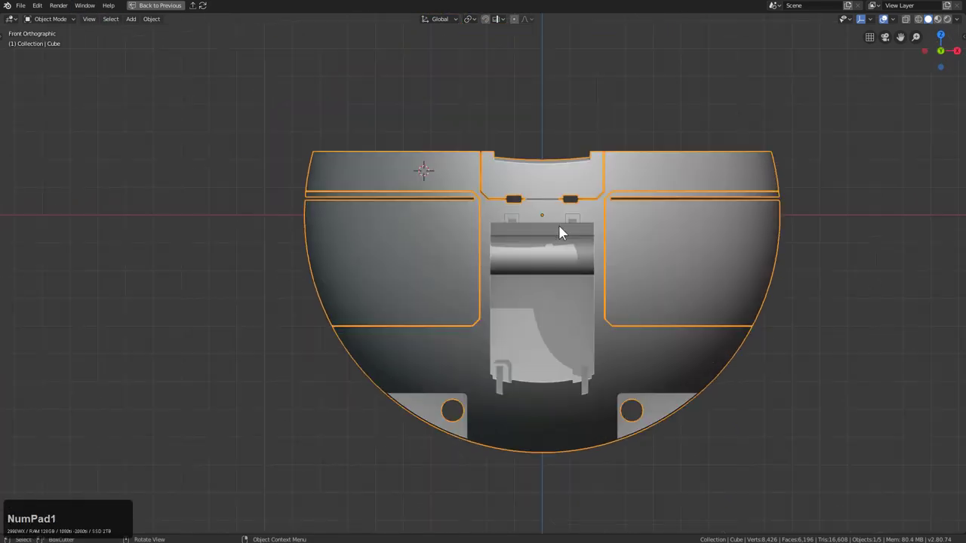
left_click(258, 271)
left_click(352, 248)
mouse_move(287, 220)
left_mouse_down()
mouse_move(440, 304)
mouse_move(430, 295)
left_mouse_up()
right_click(430, 294)
right_click(430, 294)
Step: Switch the BoxCutter shape to Box and extrude a box drawn over the left side panel from the front view
key("d")
left_click(309, 255)
left_click_drag(287, 234, 465, 322)
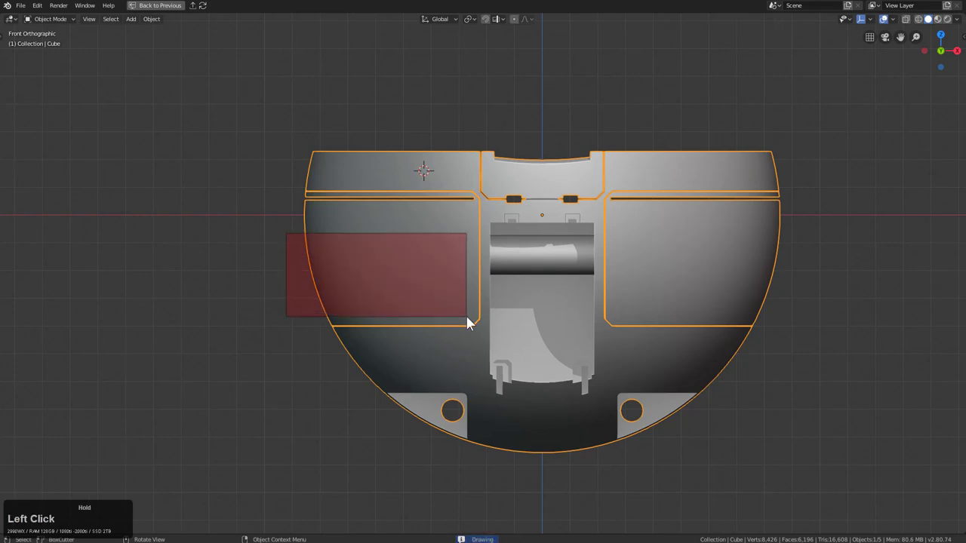
middle_click_drag(502, 289, 303, 271)
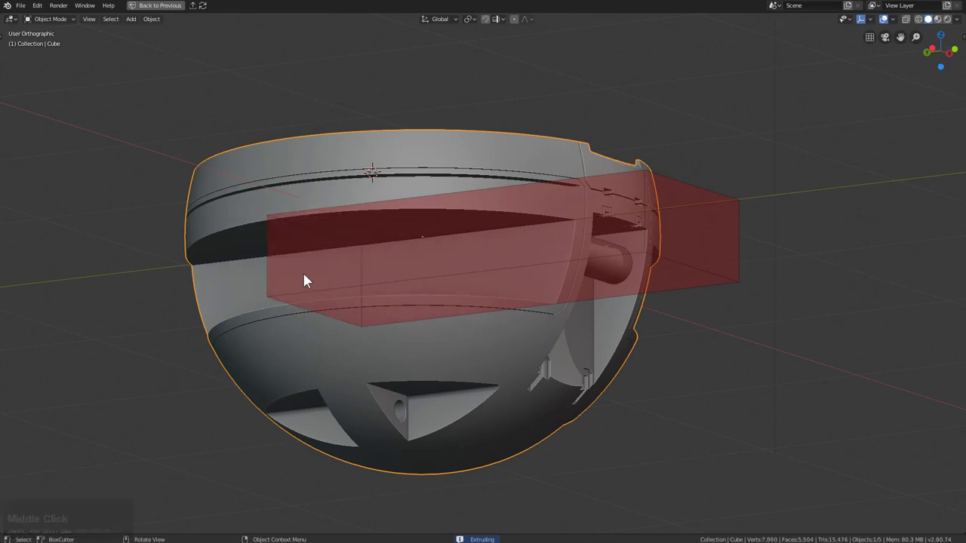
Step: Bevel the box over the side panel, switch the cut to an inset, adjust its thickness and apply it
key("b")
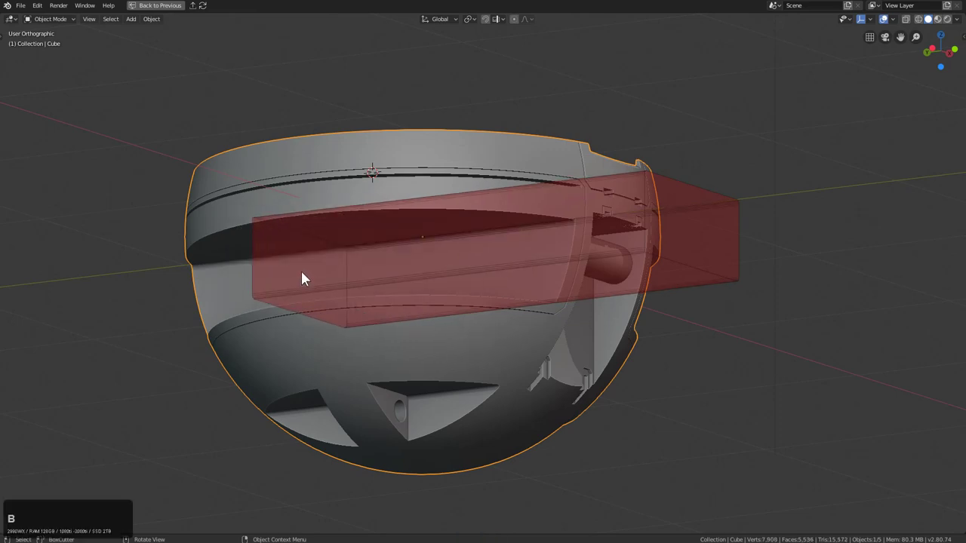
key("z")
key("t")
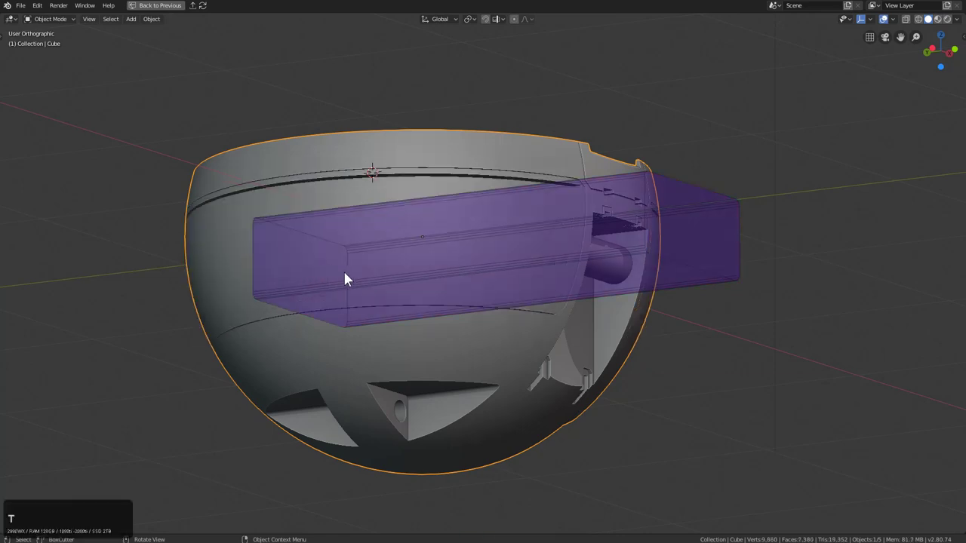
key("t")
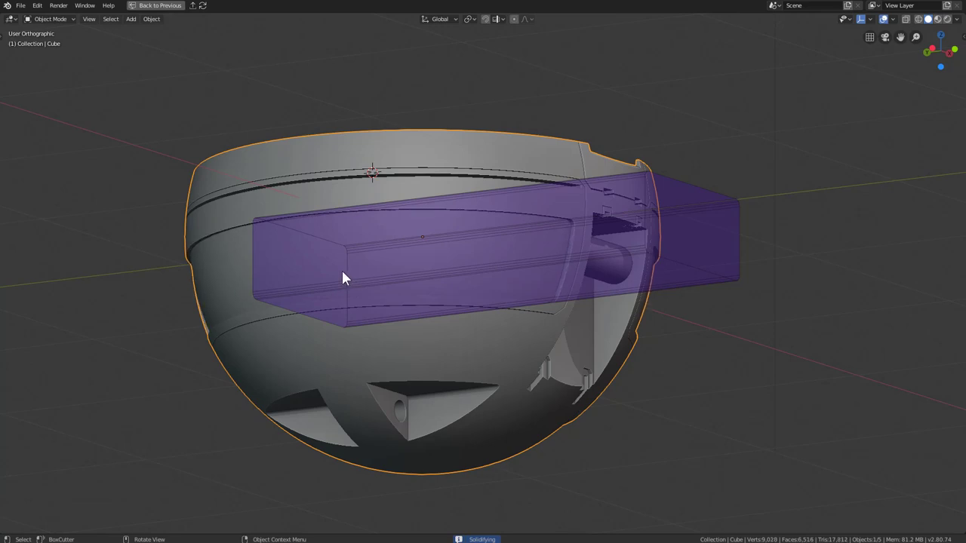
left_click(342, 278)
middle_click_drag(505, 262, 558, 368)
left_click(495, 311)
middle_click(471, 309)
key("KP_Decimal")
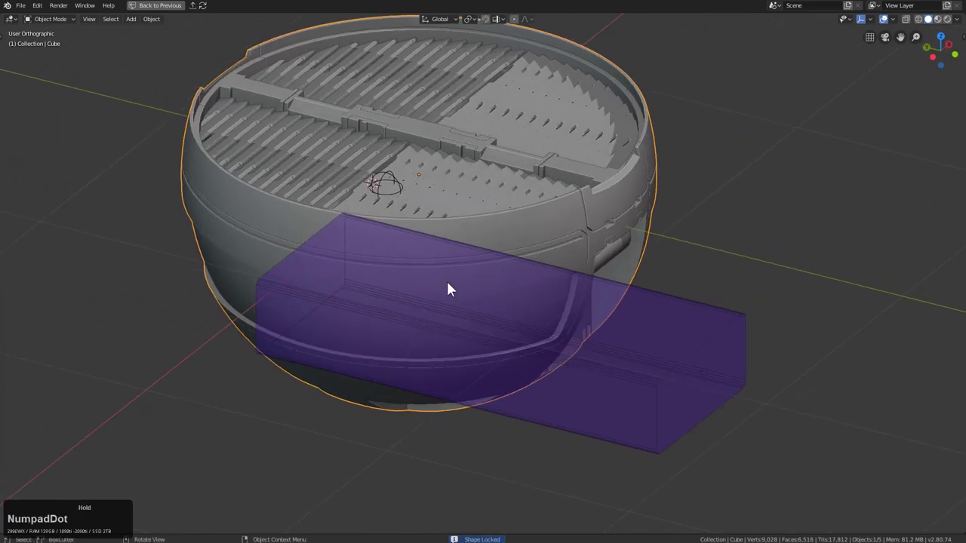
key("a")
Step: Examine the inset side panel and its borders around the bowl's outer surface
middle_click_drag(465, 289, 481, 253)
scroll(520, 234, "up", 5)
middle_click_drag(566, 211, 445, 256)
scroll(473, 225, "down", 2)
key("KP_Decimal")
middle_click_drag(544, 230, 456, 246)
middle_click_drag(547, 186, 520, 232)
scroll(532, 237, "down", 2)
Step: Reset the 3D cursor to the world origin and delete the camera and the light in front view
key("KP_1")
scroll(515, 233, "up", 2)
scroll(538, 213, "down", 2)
key("shift+c")
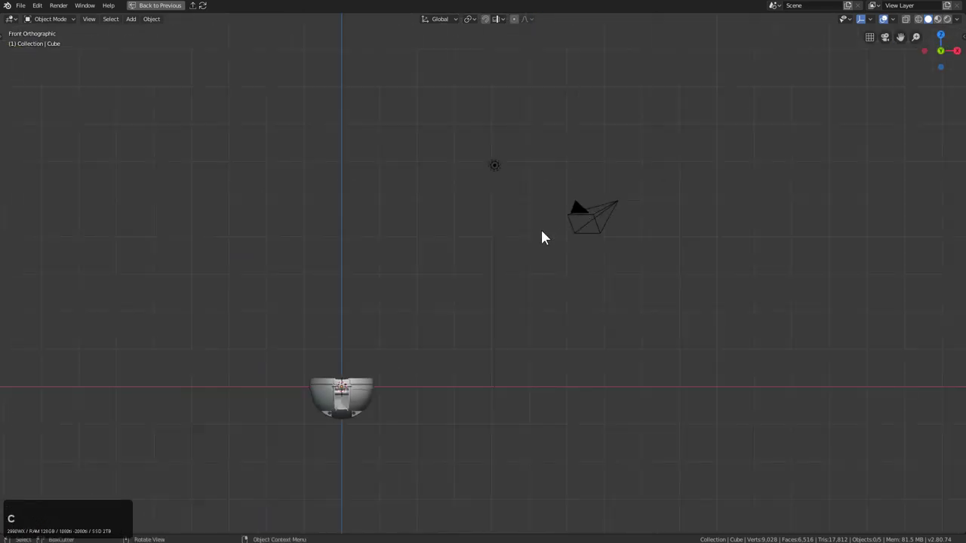
scroll(604, 196, "up", 2)
left_click(672, 190)
left_click(667, 191)
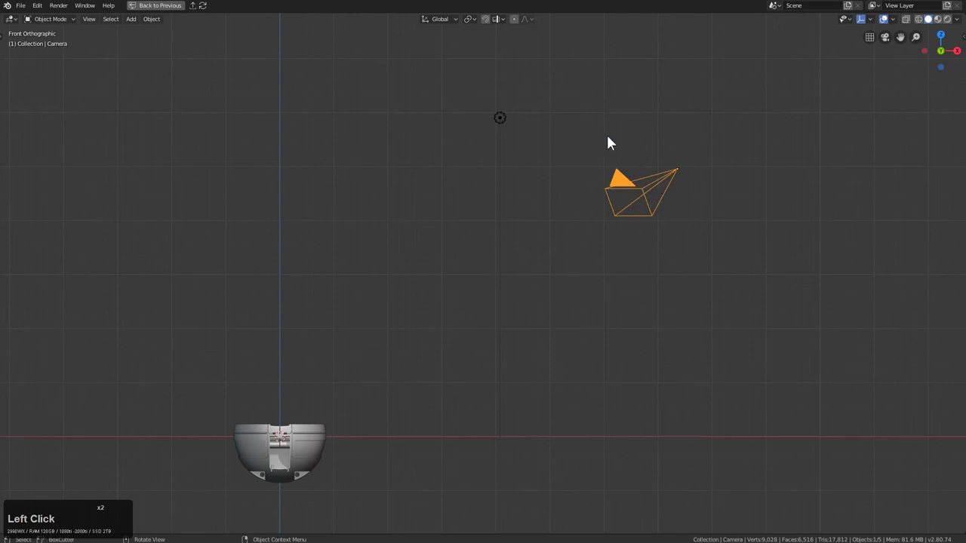
key("Delete")
left_click(498, 119)
key("Delete")
Step: Frame the bowl in front view and add a cube mesh at the 3D cursor
left_click(315, 437)
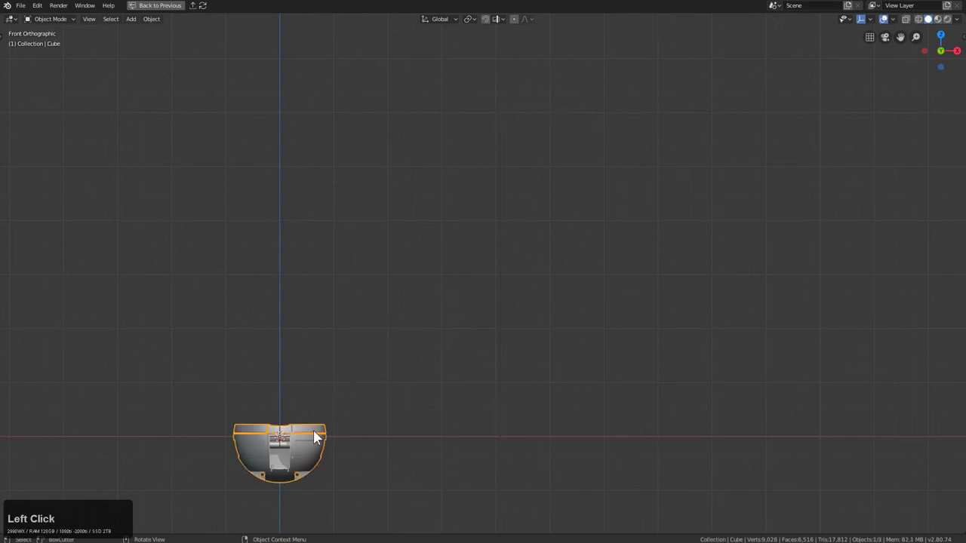
key("KP_Decimal")
scroll(566, 220, "up", 5)
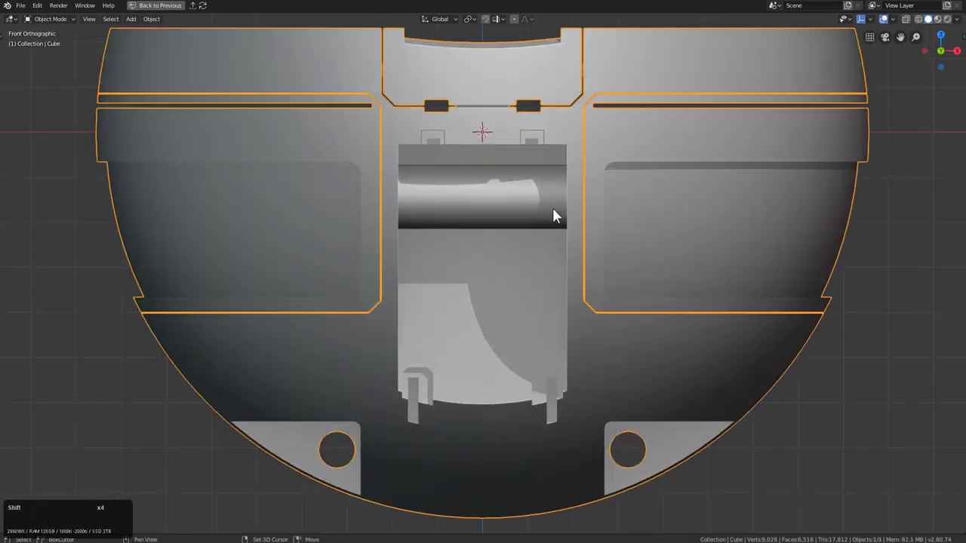
key("shift+a")
left_click(544, 119)
left_click(596, 129)
scroll(588, 164, "down", 3)
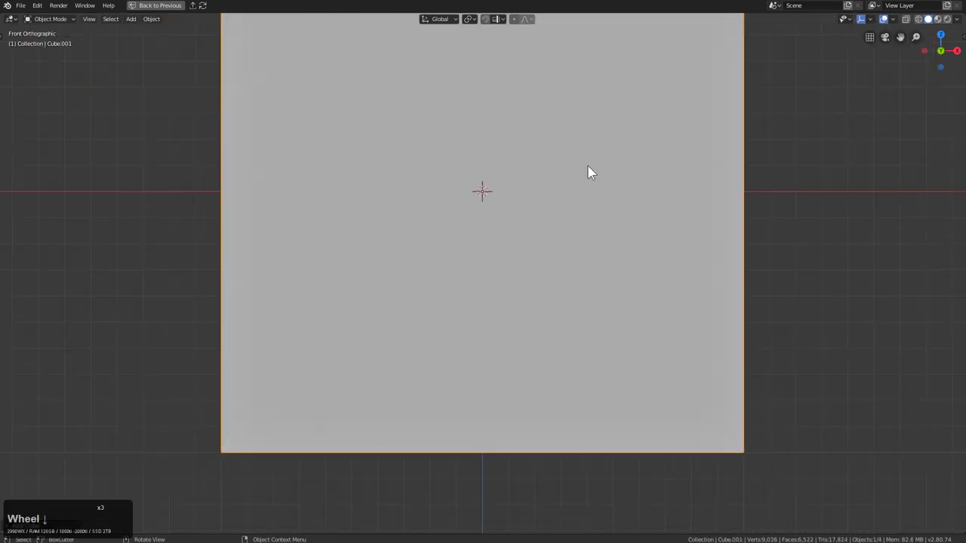
Step: Turn the cube into a sphere with SphereCast and raise its viewport subdivision level to 5
key("q")
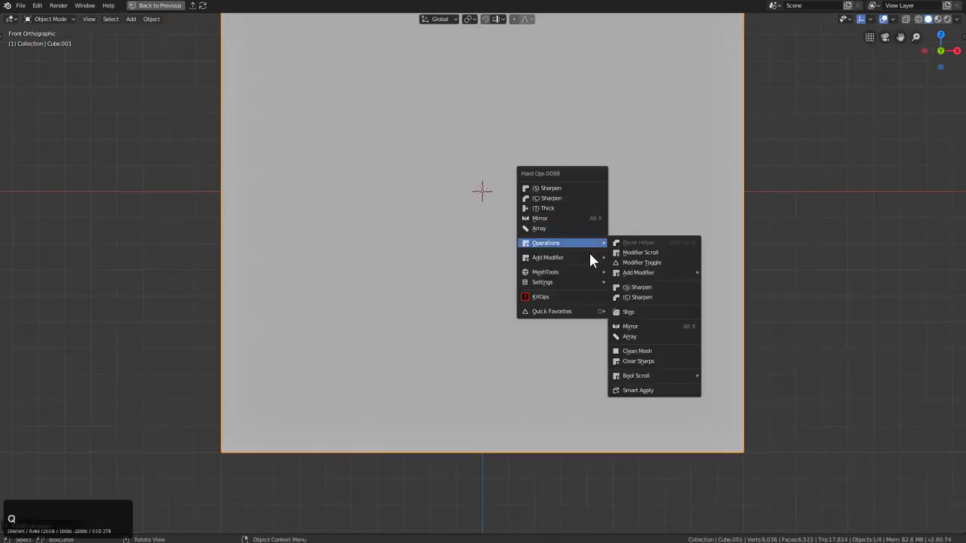
mouse_move(581, 259)
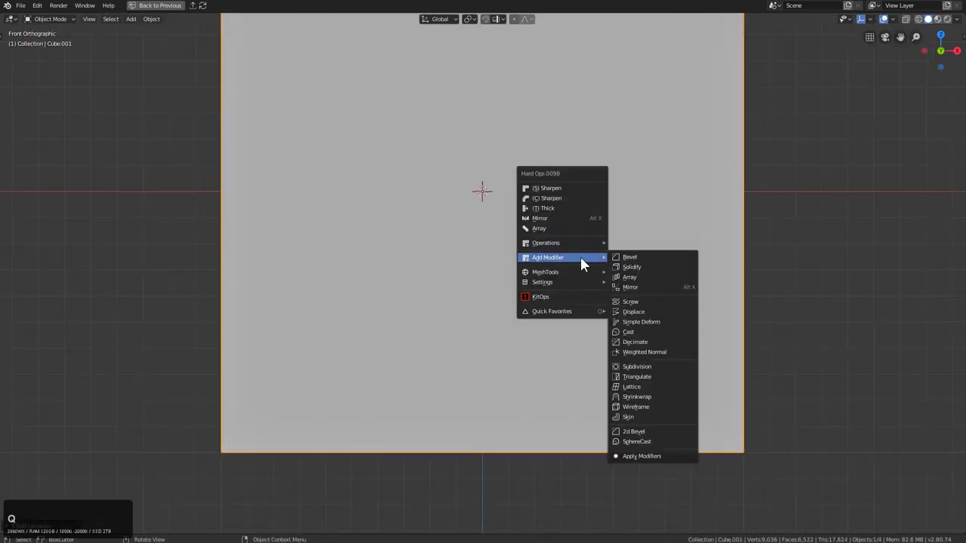
left_click(632, 442)
key("ctrl+3")
key("ctrl+4")
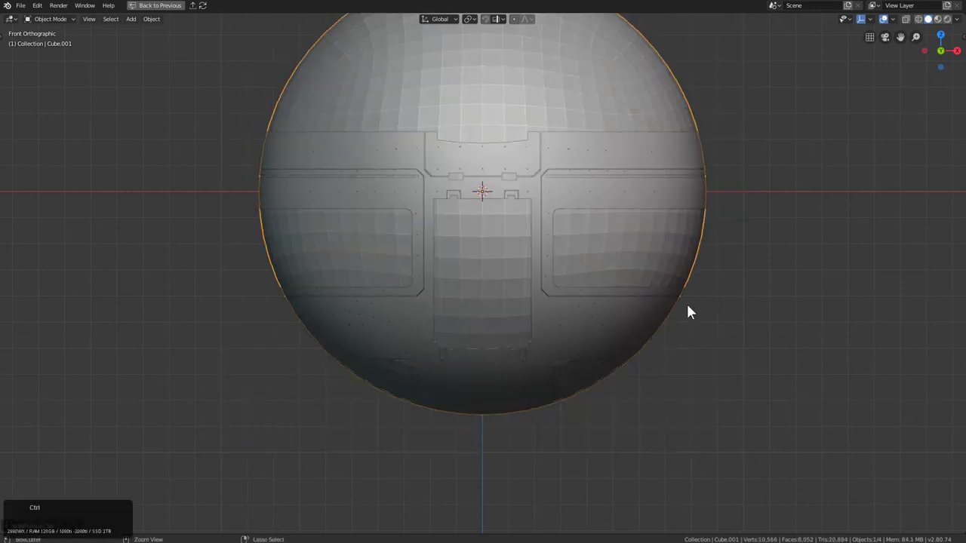
key("ctrl+5")
Step: Scale the sphere down slightly so its surface sits just beneath the bowl's outer shell
key("s")
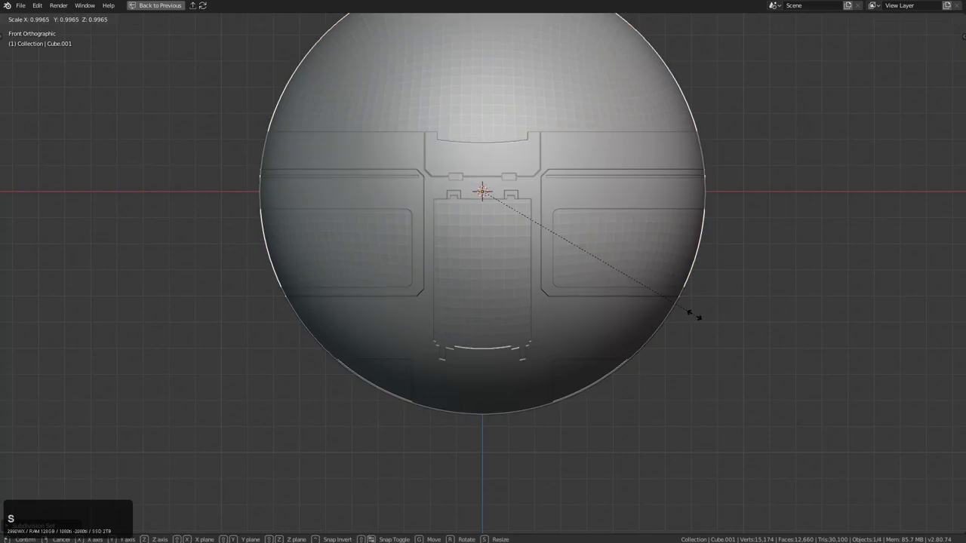
left_click(685, 311, "shift")
middle_click_drag(641, 299, 602, 283)
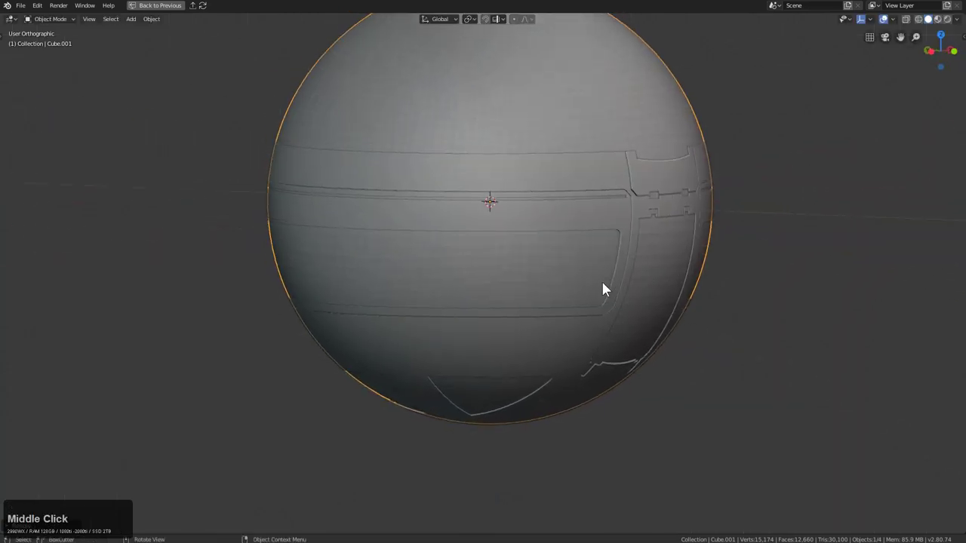
middle_click_drag(619, 287, 638, 302)
scroll(611, 283, "up", 2)
scroll(623, 245, "up", 2)
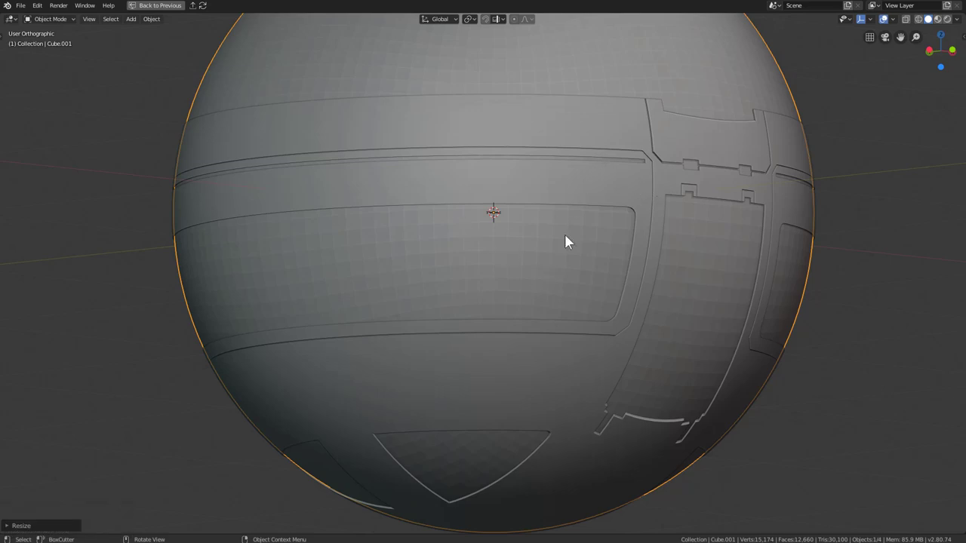
Step: Apply the sphere's Subdivision and Cast modifiers
key("ctrl+grave")
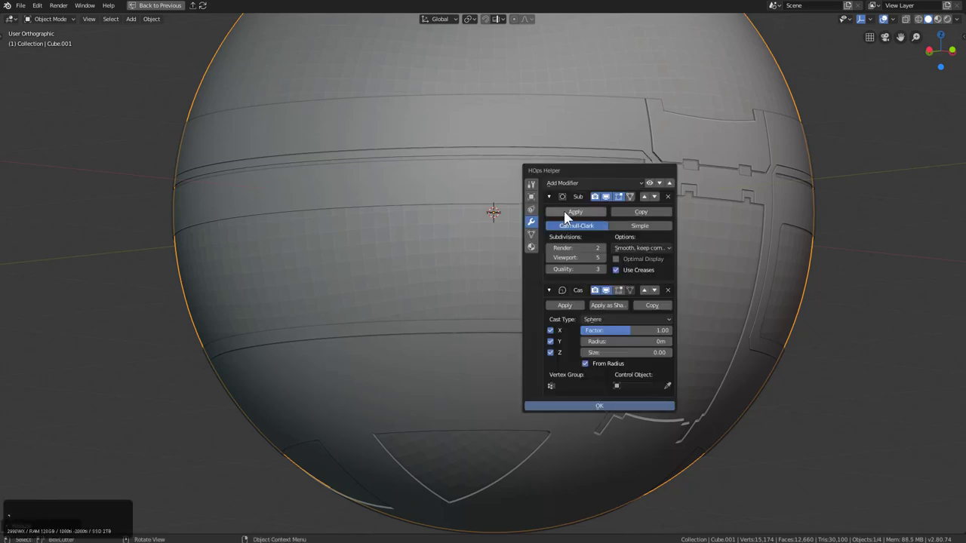
left_click(571, 214)
left_click(565, 212)
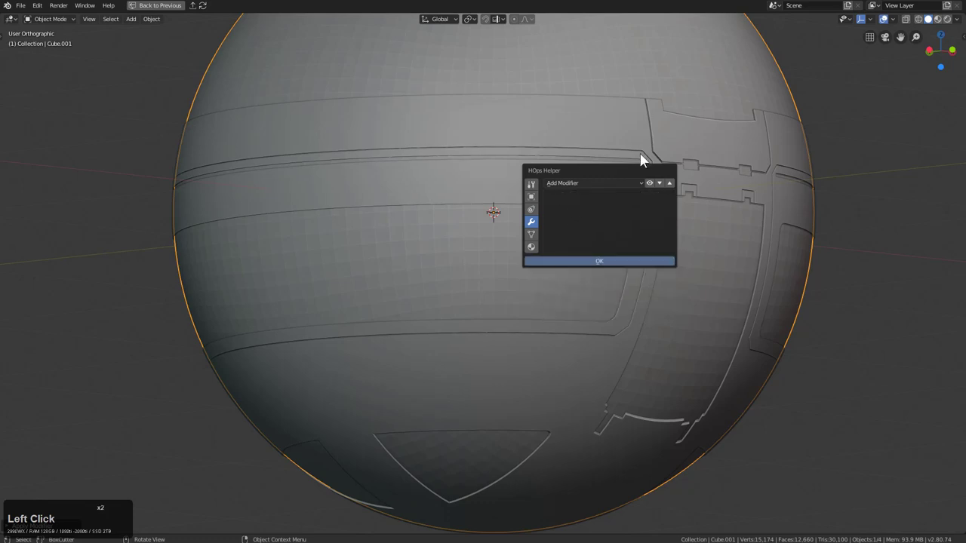
key("Escape")
Step: Poke all faces of the sphere in Edit Mode and convert the triangles to quads for a diagonal grid
key("Tab")
key("space")
type("poke")
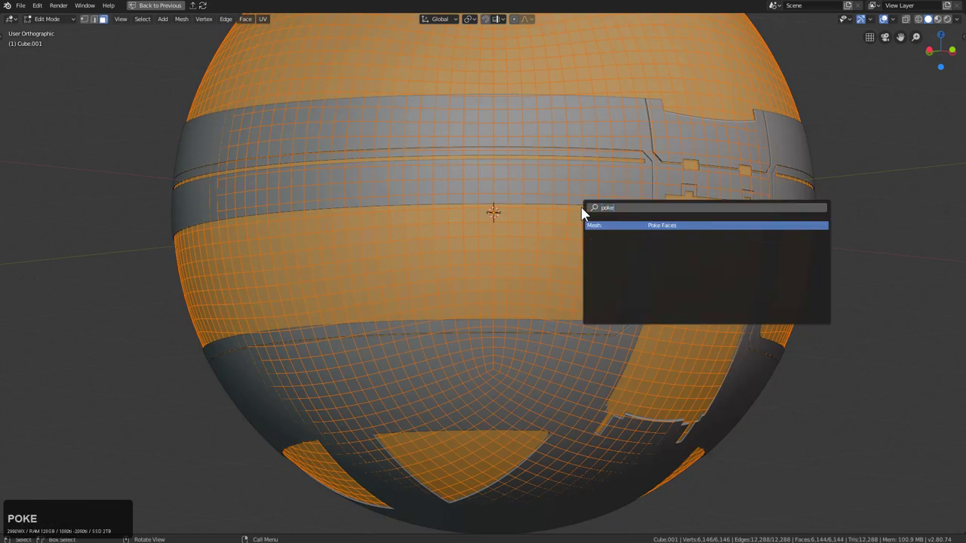
key("Return")
key("j")
scroll(596, 226, "up", 5)
scroll(639, 237, "down", 6)
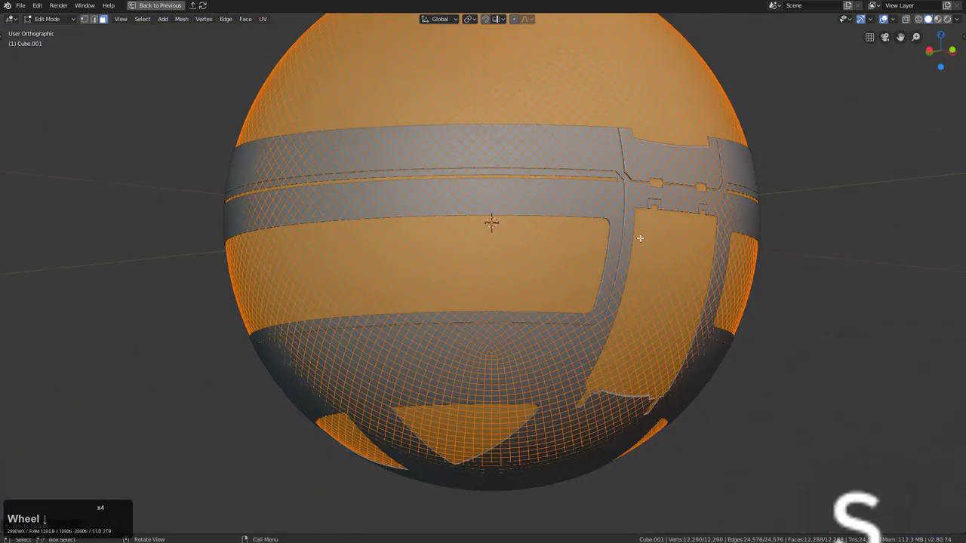
Step: Return to Object Mode and add a Wireframe modifier to the sphere with a thickness of about 0.003
key("Tab")
scroll(695, 254, "up", 3)
key("q")
mouse_move(666, 247)
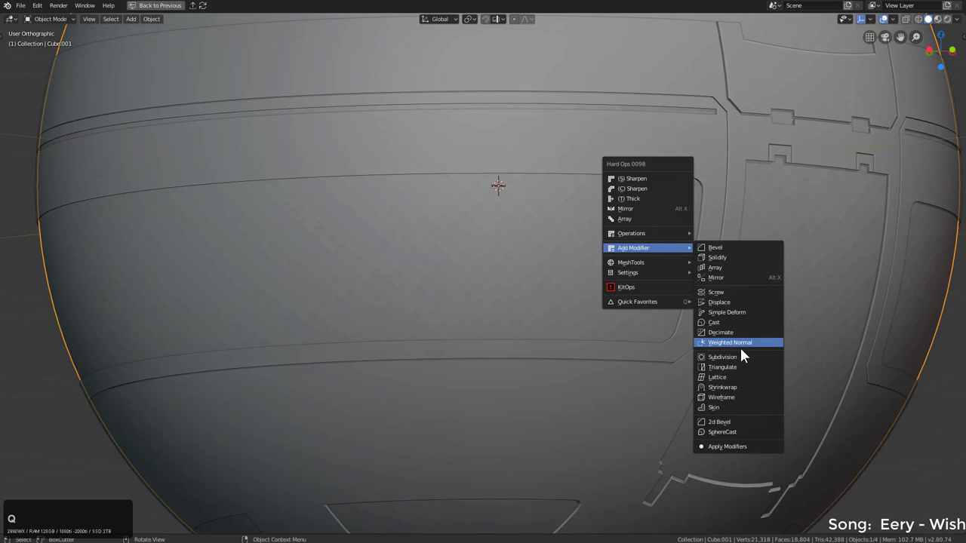
left_click(733, 398)
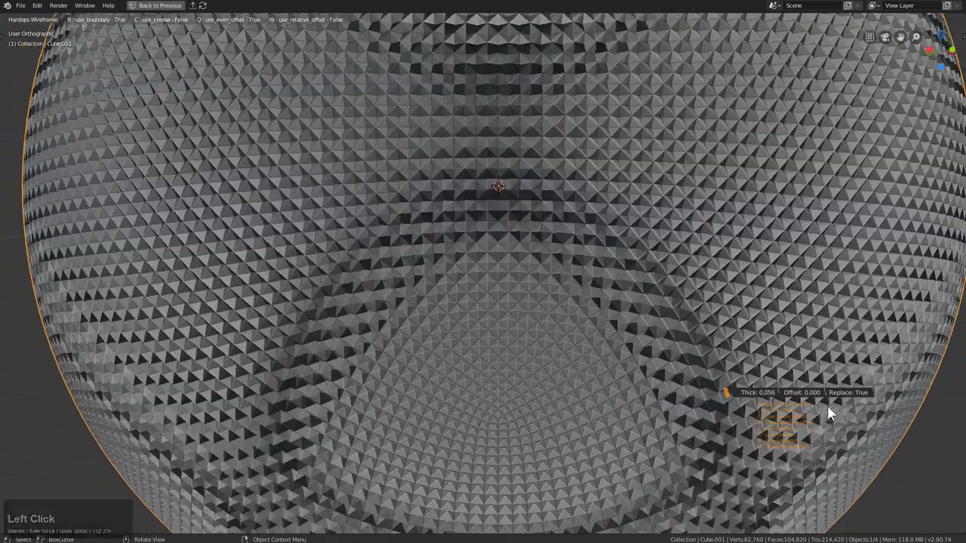
mouse_move(830, 414)
key("shift")
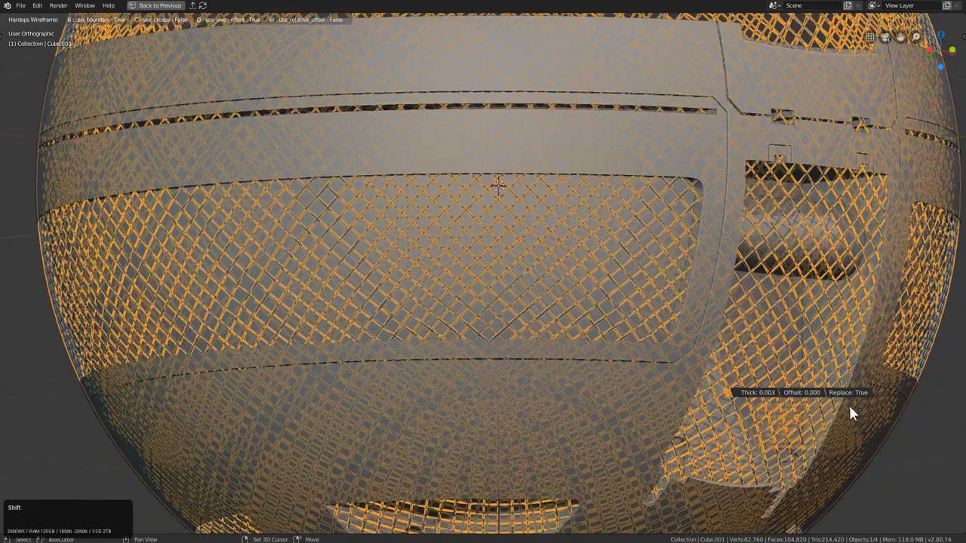
left_click(837, 402)
Step: Examine how the wire mesh fills the bowl's side panels, front recess and open top
middle_click_drag(747, 356, 610, 332)
scroll(626, 330, "down", 3)
middle_click_drag(600, 180, 589, 192)
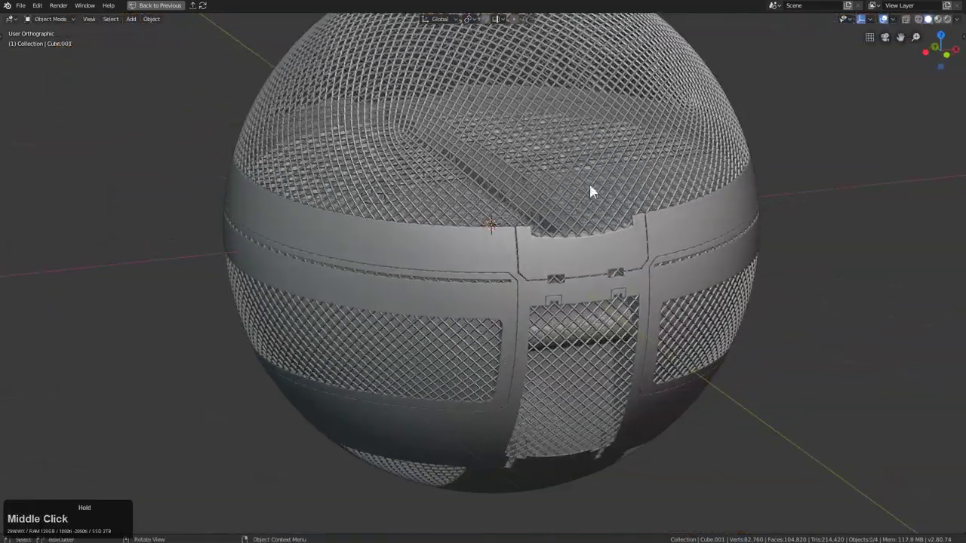
middle_click_drag(709, 149, 704, 188)
scroll(656, 203, "down", 3)
middle_click_drag(616, 222, 589, 254)
scroll(585, 234, "up", 3)
middle_click_drag(578, 216, 538, 287)
Step: Select the wire-mesh sphere and draw a cutter box over the left side panel in front view
left_click(686, 133)
key("KP_1")
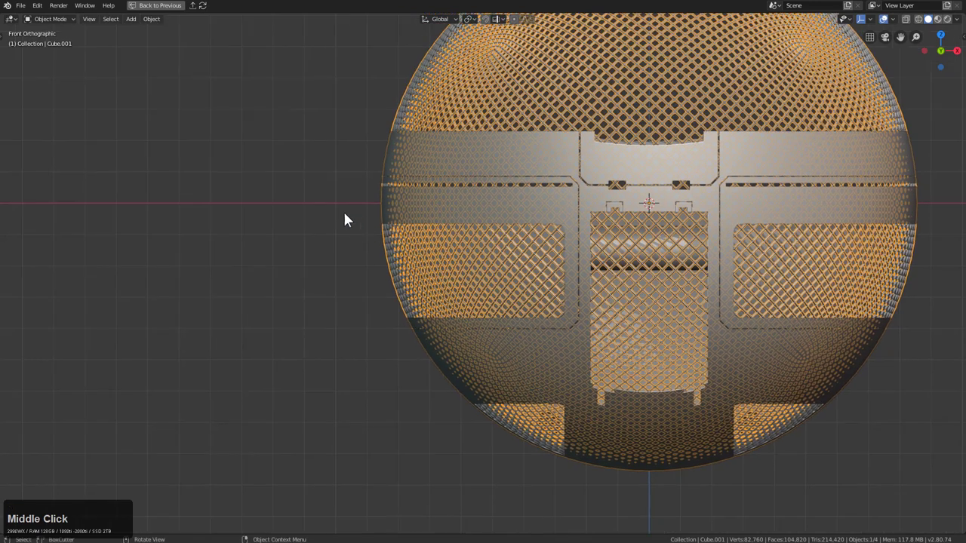
mouse_move(345, 215)
left_mouse_down()
mouse_move(484, 253)
mouse_move(536, 311)
mouse_move(572, 325)
left_mouse_up()
Step: Try rounding the cutter box's corners with a bevel and different segment counts
key("b")
key("q")
scroll(589, 321, "down", 3)
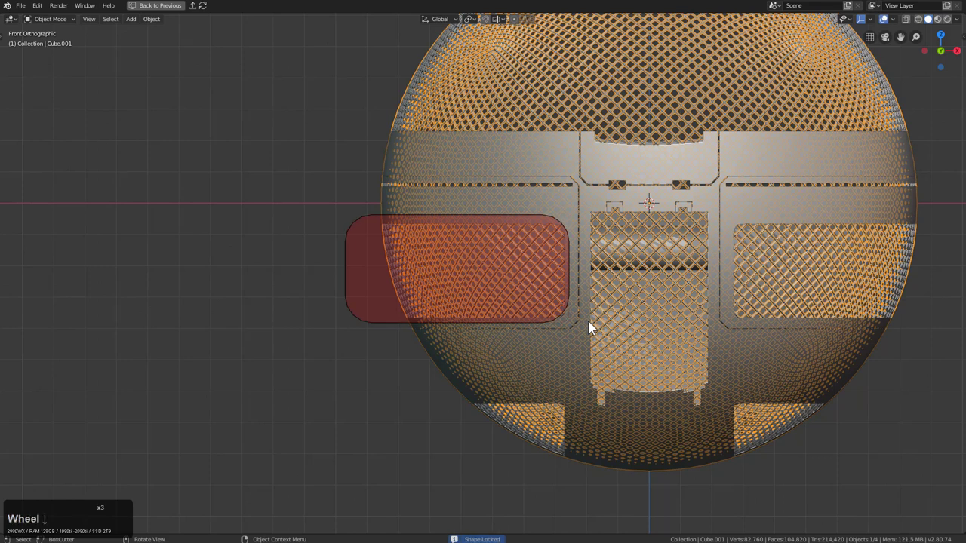
scroll(587, 326, "down", 4)
key("b")
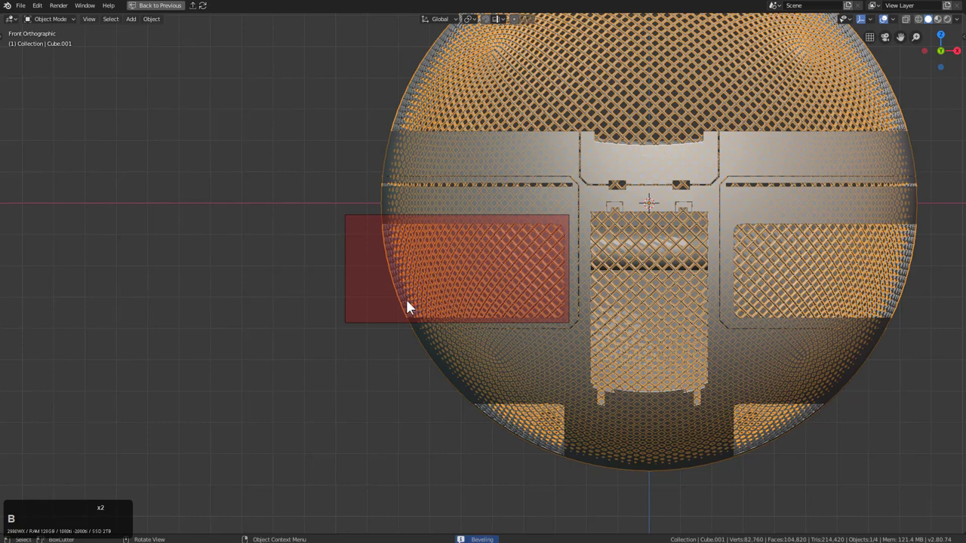
Step: Extrude the cutter box through the whole wire-mesh sphere, switch it to a slice and apply it
middle_click_drag(453, 313, 472, 317)
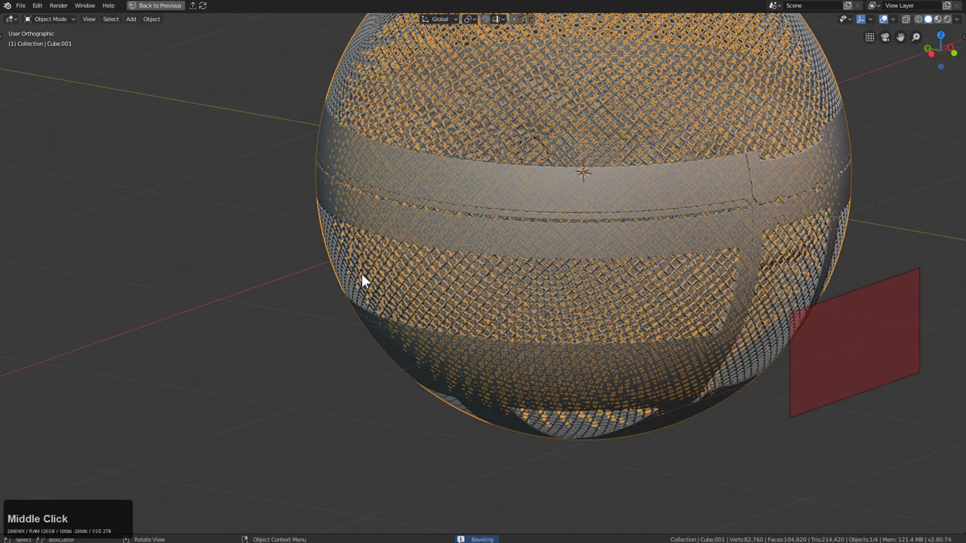
key("e")
key("x")
key("z")
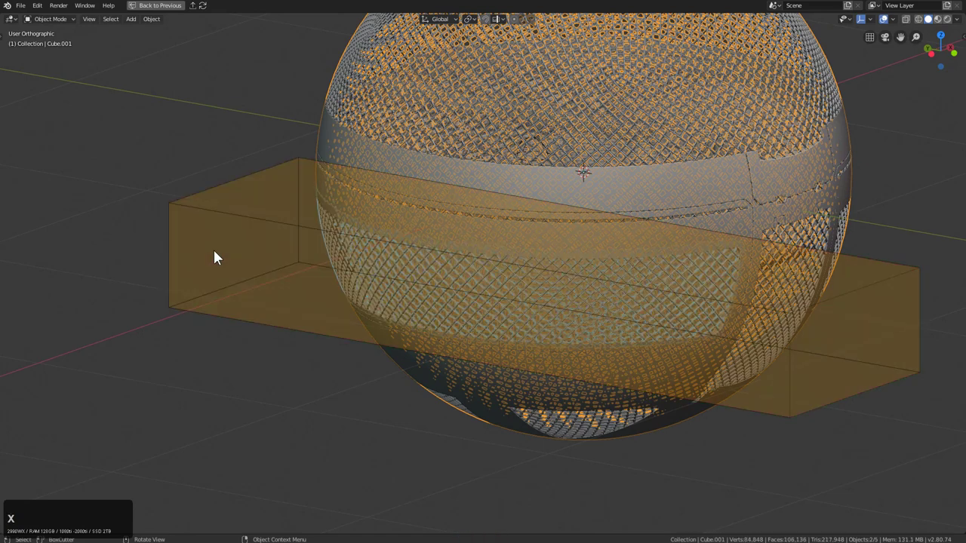
left_click(202, 252)
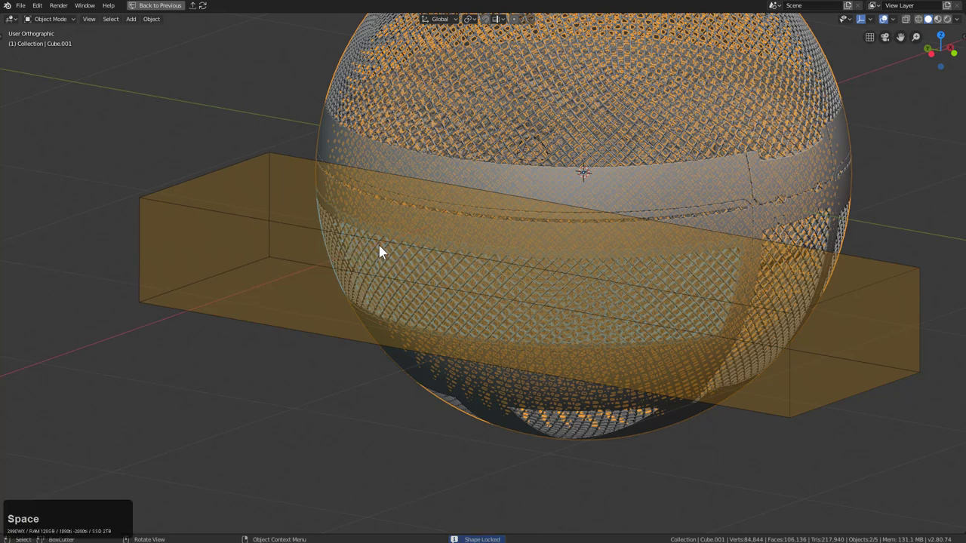
key("alt+a")
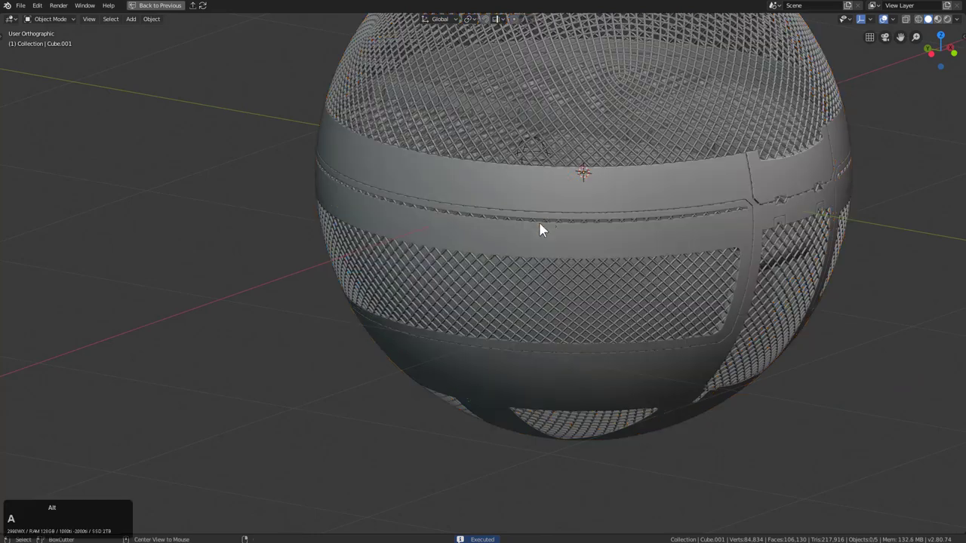
Step: Delete the leftover wire-mesh sphere, keeping only the sliced mesh in the side panel
left_click(616, 134)
key("x")
left_click(617, 127)
Step: Mirror the side panel's wire mesh across the X axis using the bowl as the mirror object
middle_click_drag(641, 233, 545, 187)
middle_click_drag(500, 134, 444, 222)
left_click(509, 267)
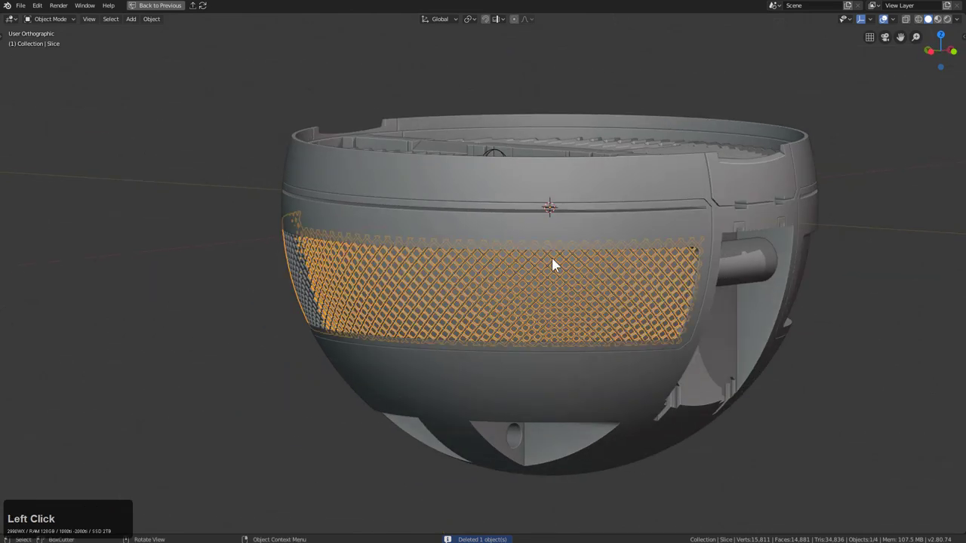
middle_click_drag(509, 267, 562, 269)
left_click(566, 232, "shift")
key("alt+x")
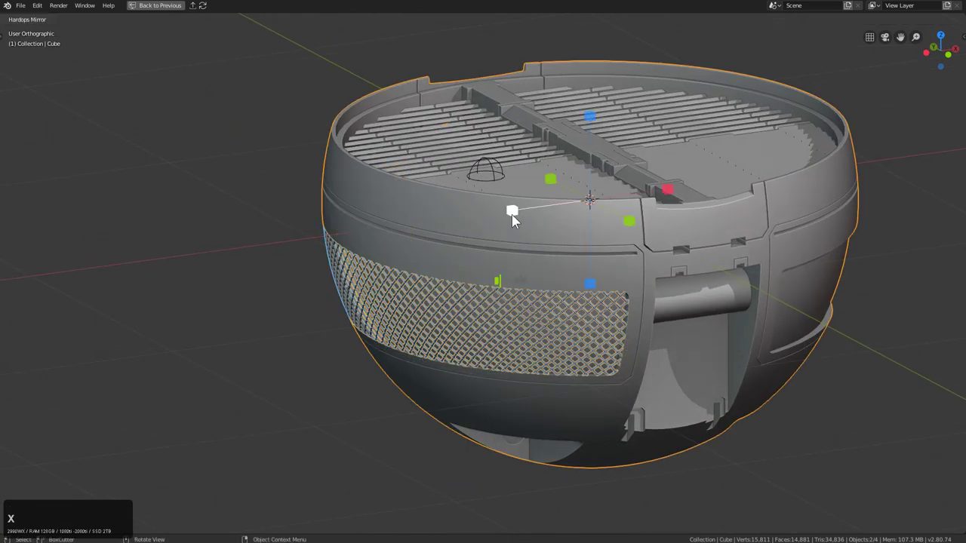
middle_click_drag(624, 274, 540, 293)
scroll(540, 293, "up", 3)
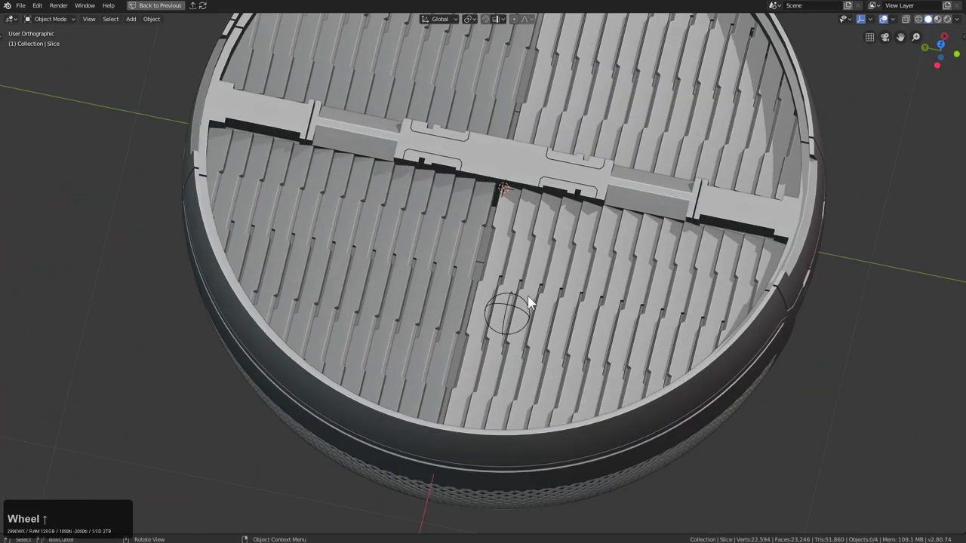
left_click(505, 311)
key("g")
key("x")
key("y")
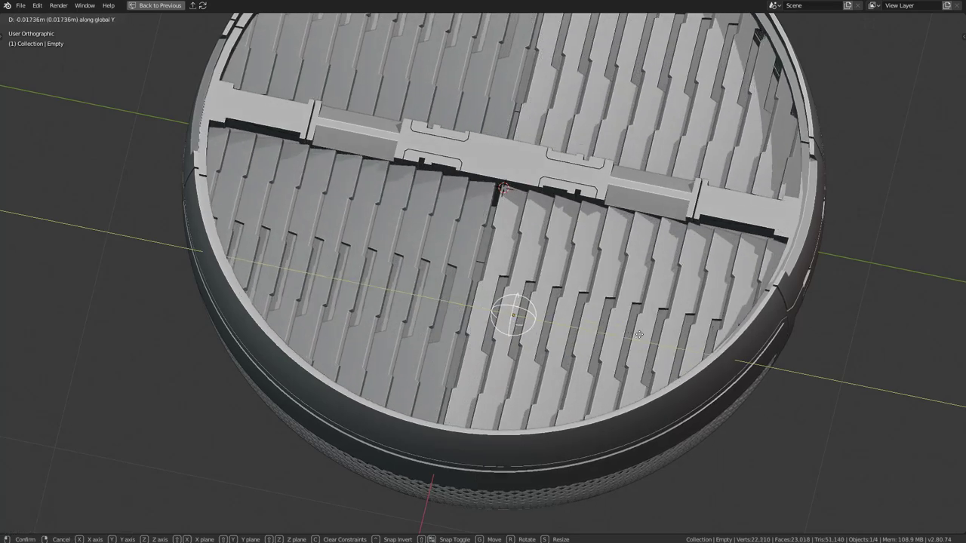
right_click(638, 334)
Step: Add a mesh cube at the 3D cursor in the bowl and scale it down to a block over the central crossbar
middle_click_drag(692, 334, 610, 287)
key("shift+a")
mouse_move(598, 277)
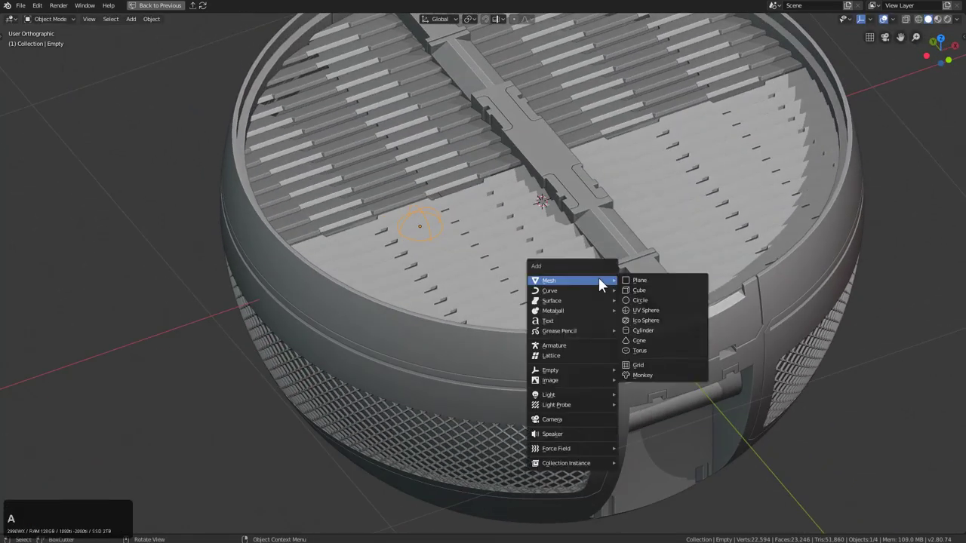
left_click(651, 287)
middle_click_drag(707, 298, 691, 302)
scroll(691, 301, "down", 2)
key("s")
left_click(562, 237)
key("z")
key("Escape")
scroll(631, 299, "up", 3)
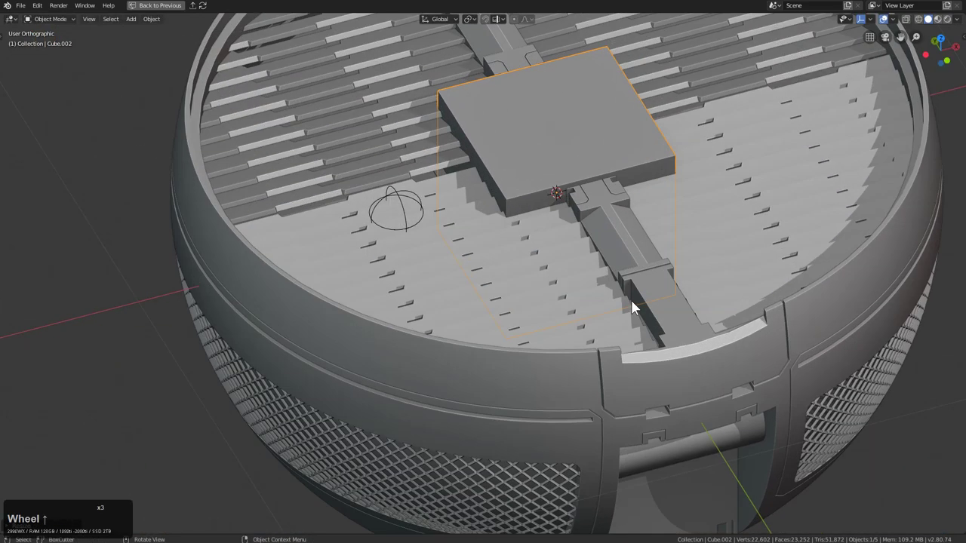
Step: Flatten the cube along Z so that it sinks into the central crossbar
key("s")
key("z")
right_click(645, 302)
key("s")
key("z")
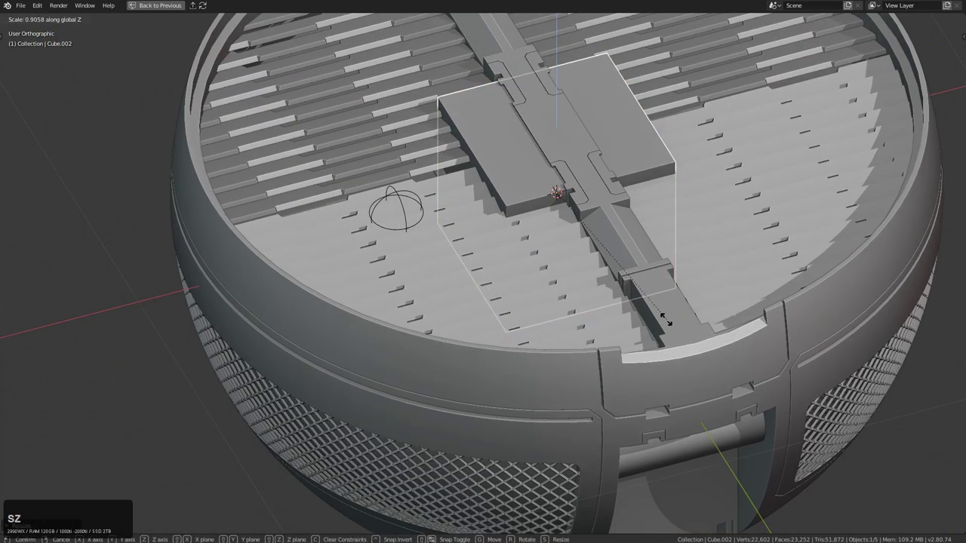
left_click(591, 237)
middle_click_drag(591, 237, 655, 244)
Step: Lower the flattened block along Z beneath the crossbar and stretch it along Y across the bowl
key("g")
key("z")
left_click(609, 224)
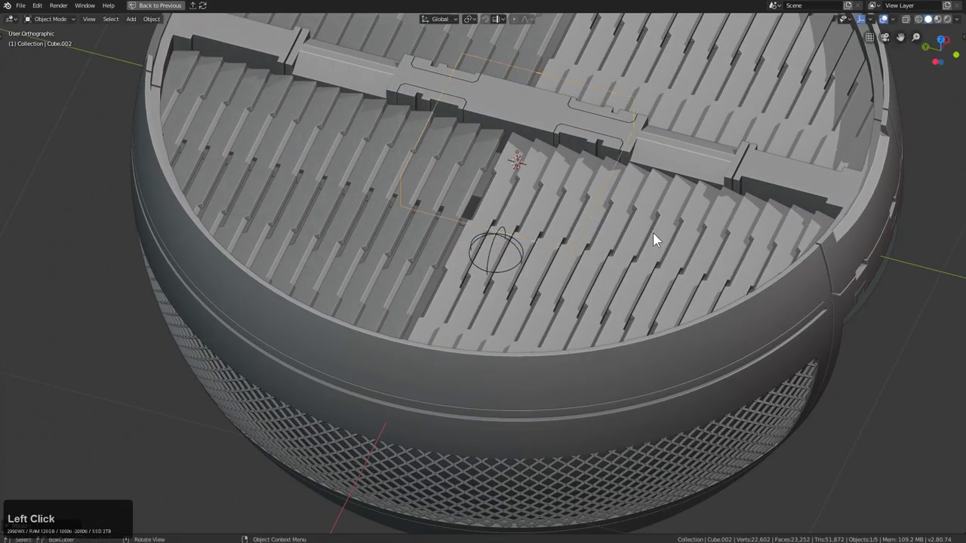
key("s")
key("y")
left_click(800, 275)
Step: Hide the slatted interior planes to expose the long block inside the bowl
middle_click_drag(800, 276, 566, 314)
scroll(581, 296, "down", 6)
key("a")
key("alt+a")
key("alt+h")
key("h")
scroll(537, 278, "up", 4)
left_click(538, 279)
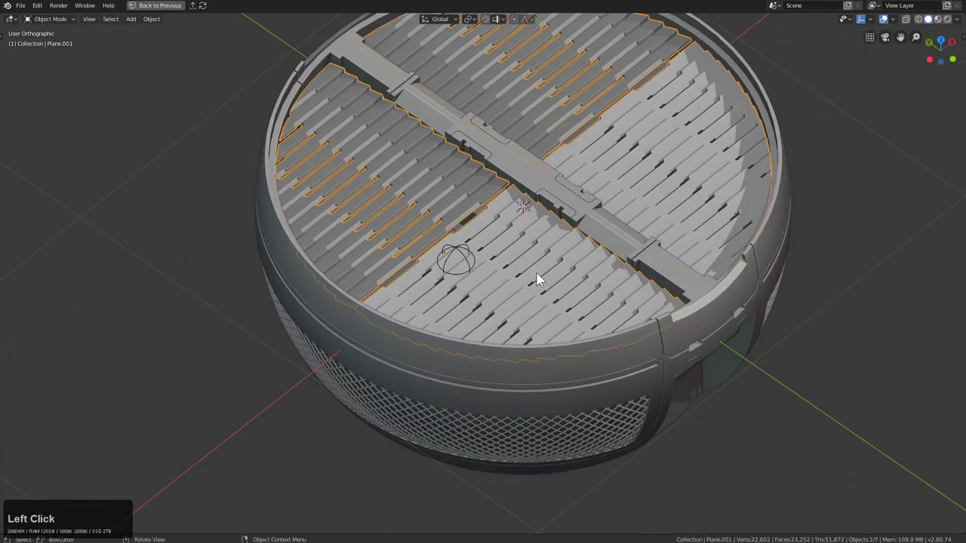
key("h")
scroll(541, 228, "up", 3)
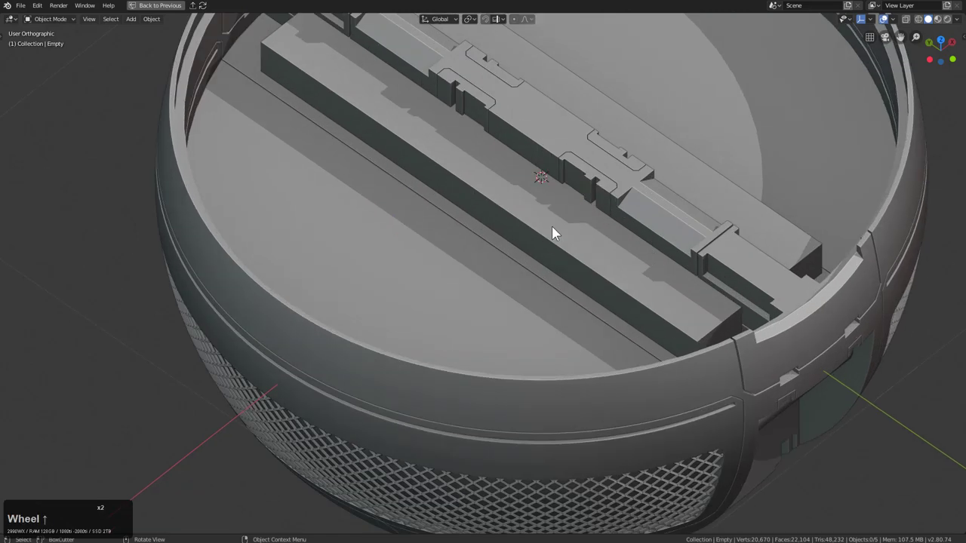
Step: Scale the long block along Z and adjust its height below the crossbar
middle_click_drag(540, 228, 532, 229)
left_click(588, 280)
middle_click_drag(589, 280, 626, 279)
middle_click_drag(627, 279, 583, 286, "shift")
key("s")
key("z")
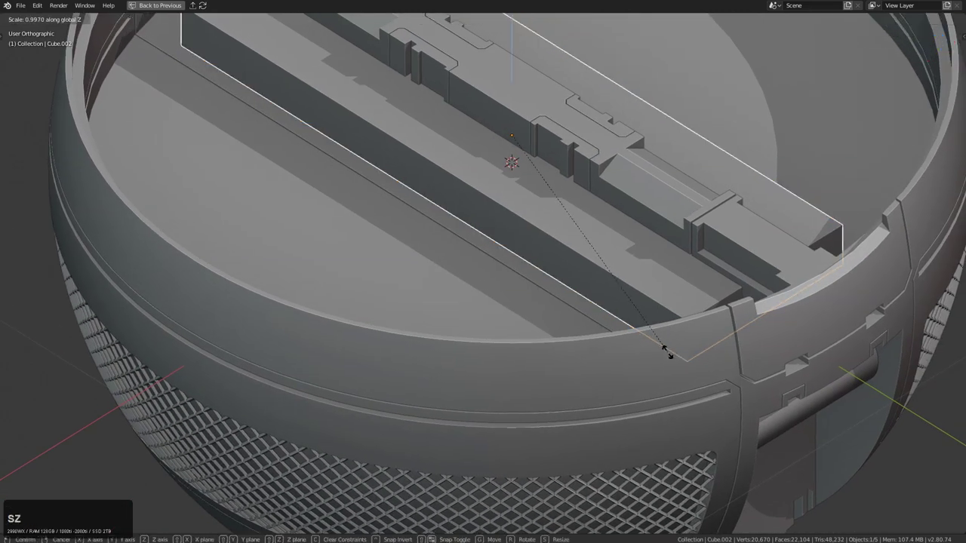
left_click(640, 311)
middle_click_drag(636, 307, 713, 191)
key("g")
key("z")
left_click(707, 306)
Step: Cut a small box notch into the long block's front edge at one end
scroll(671, 302, "up", 2)
left_click_drag(805, 175, 799, 185)
middle_click_drag(668, 181, 787, 159)
mouse_move(779, 146)
left_mouse_down()
mouse_move(871, 190)
mouse_move(871, 223)
mouse_move(881, 221)
mouse_move(893, 246)
left_mouse_up()
key("b")
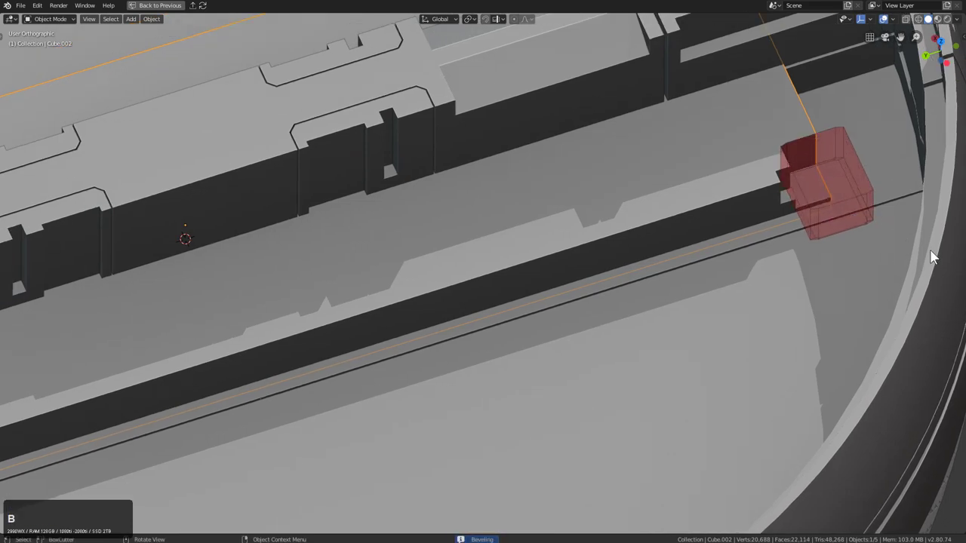
right_click(932, 257)
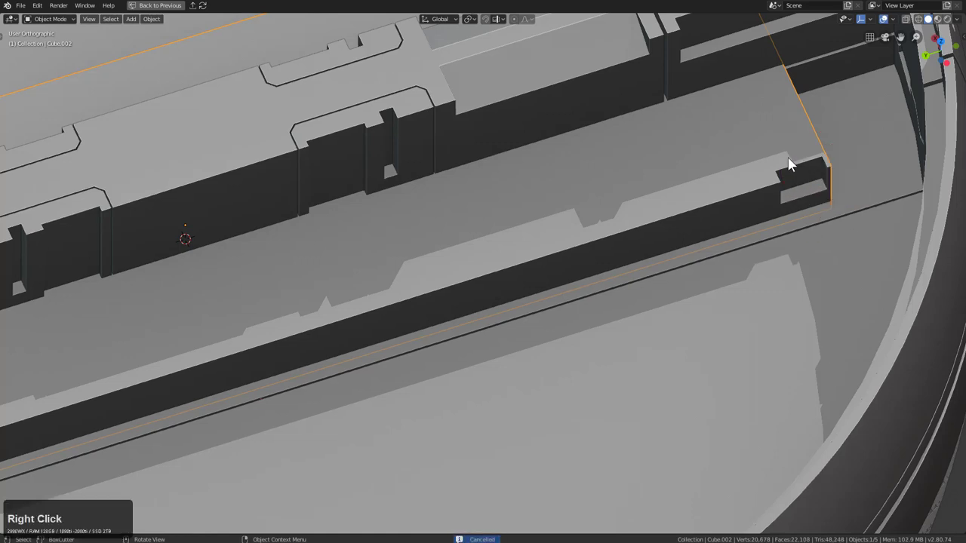
Step: Apply the long block's transform and cut a beveled, solidified box outline as a panel line around its end notch
key("ctrl+a")
left_click(667, 191)
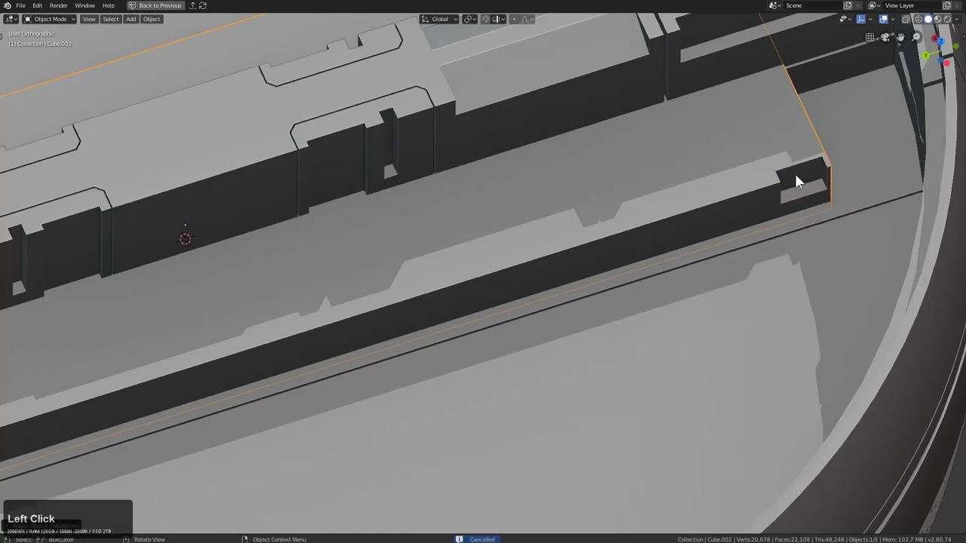
left_click(775, 139)
left_click(876, 198)
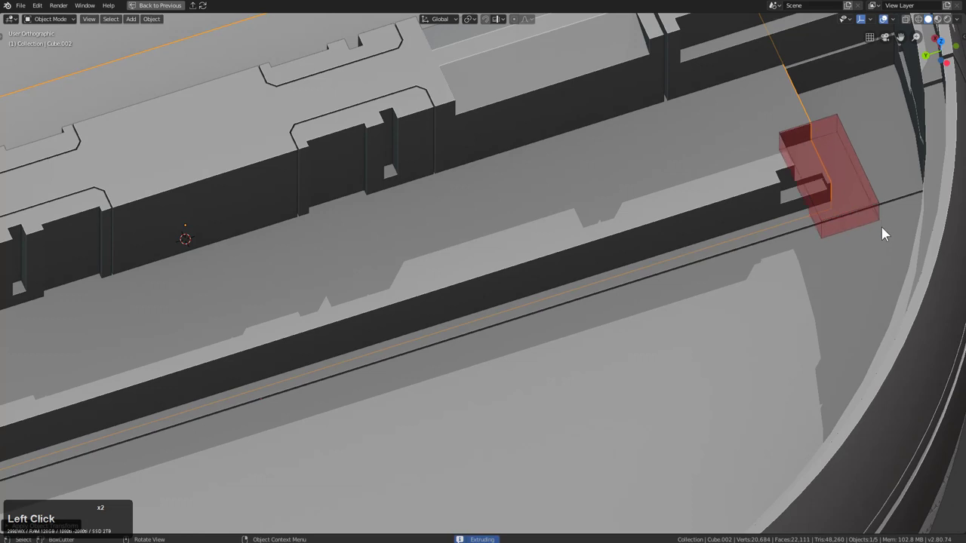
key("b")
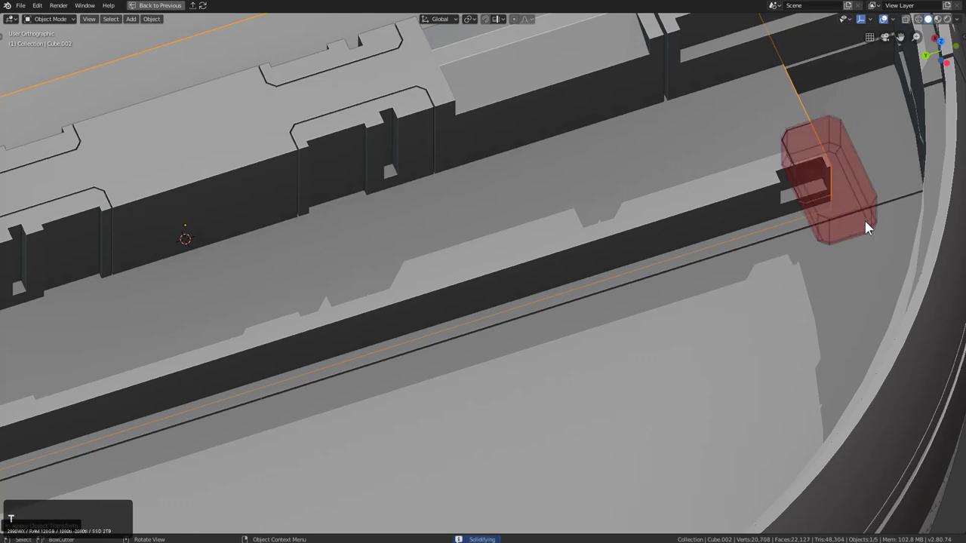
left_click(863, 218)
left_click(862, 218)
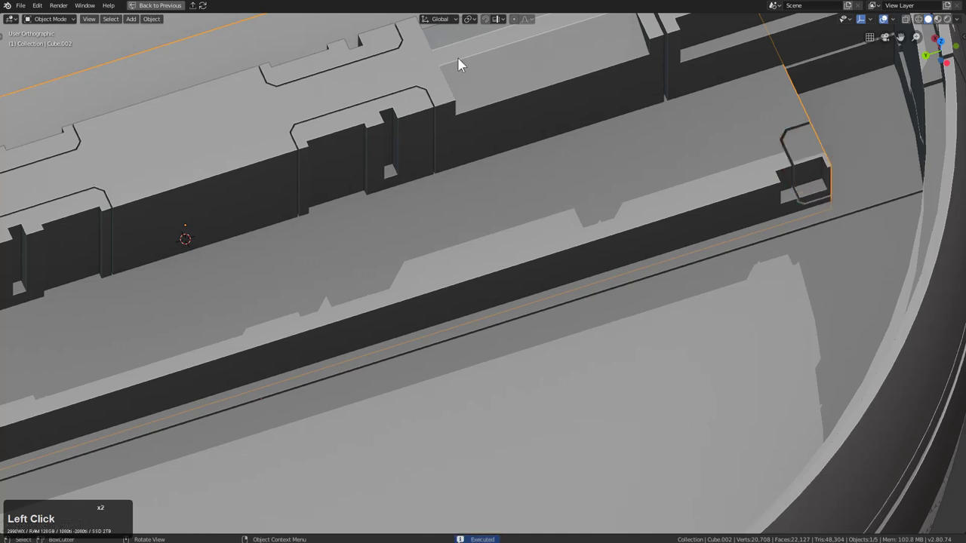
Step: Show the viewport's tool settings and open the BoxCutter behavior and shape options
right_click(12, 13)
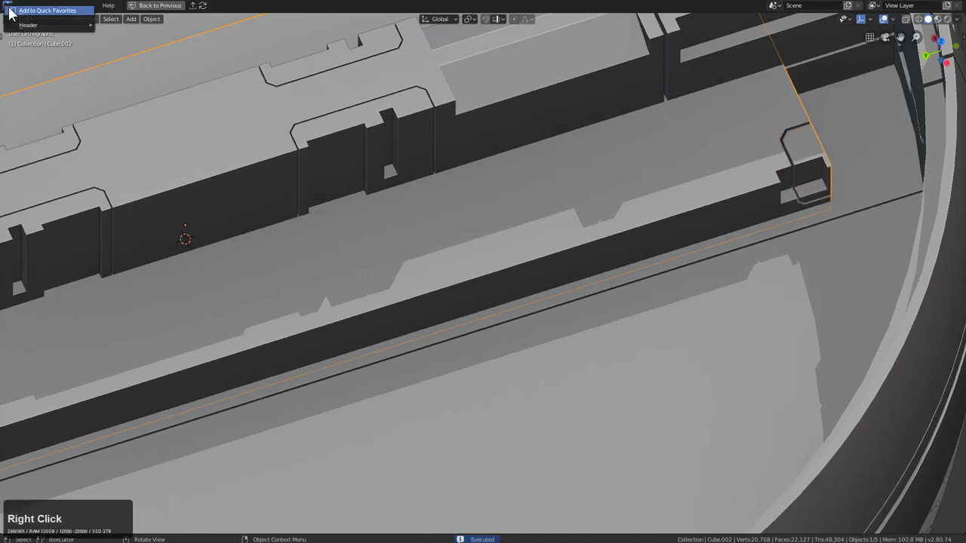
key("Escape")
right_click(22, 18)
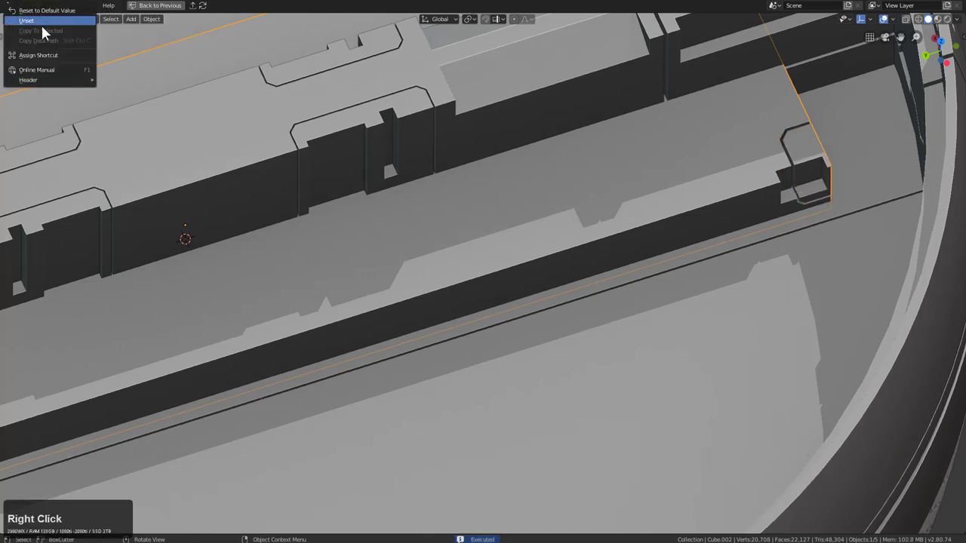
mouse_move(83, 79)
left_click(147, 89)
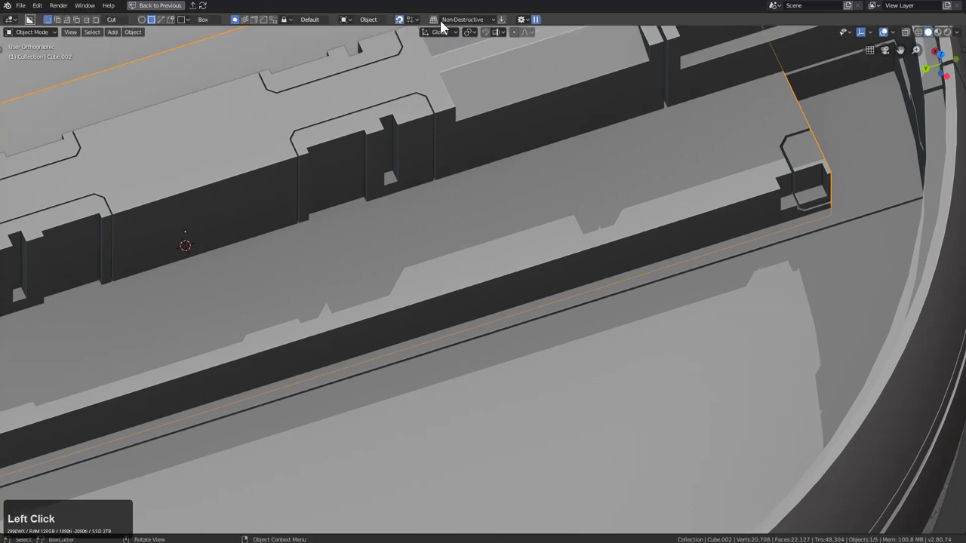
left_click(519, 20)
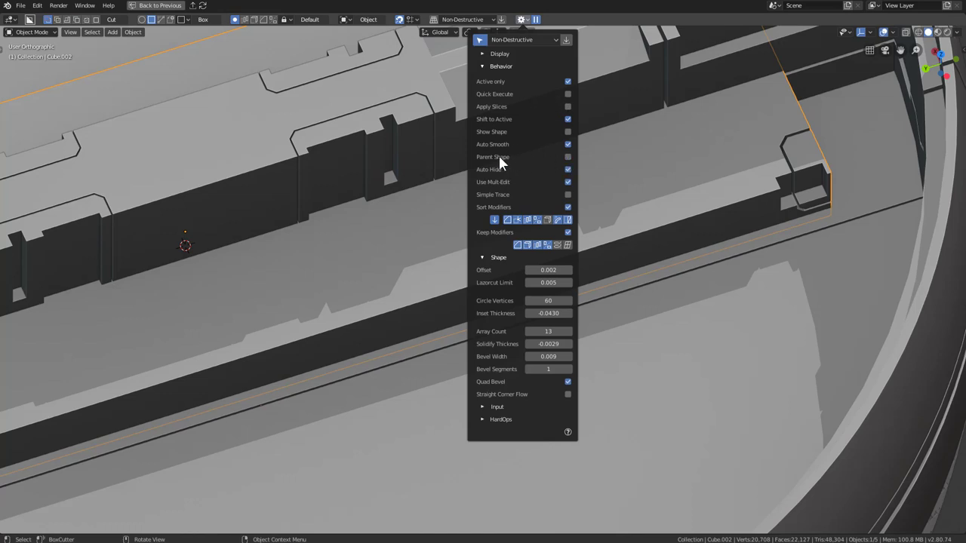
Step: Cut a larger beveled, solidified box outline as a second panel line around the long block's end
middle_click_drag(804, 172, 636, 160)
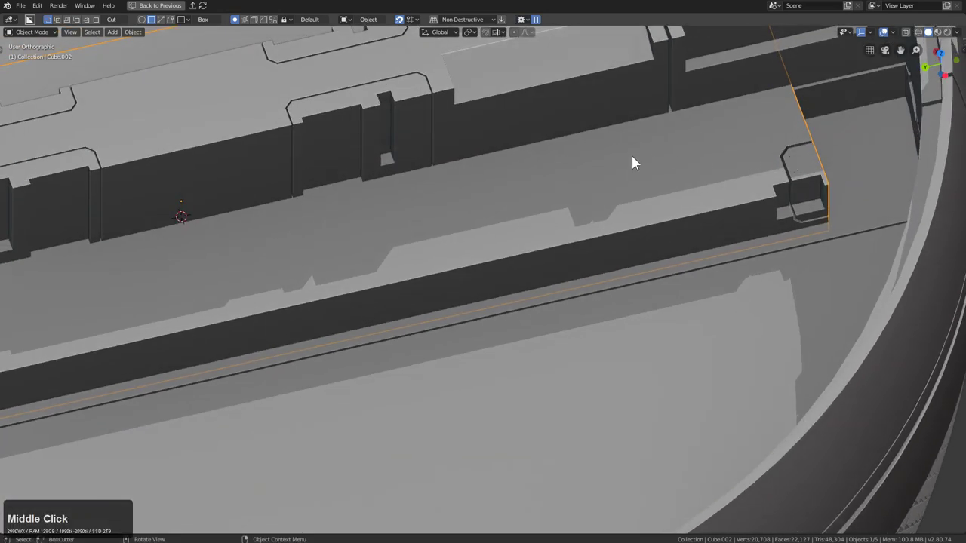
left_click_drag(707, 181, 888, 216)
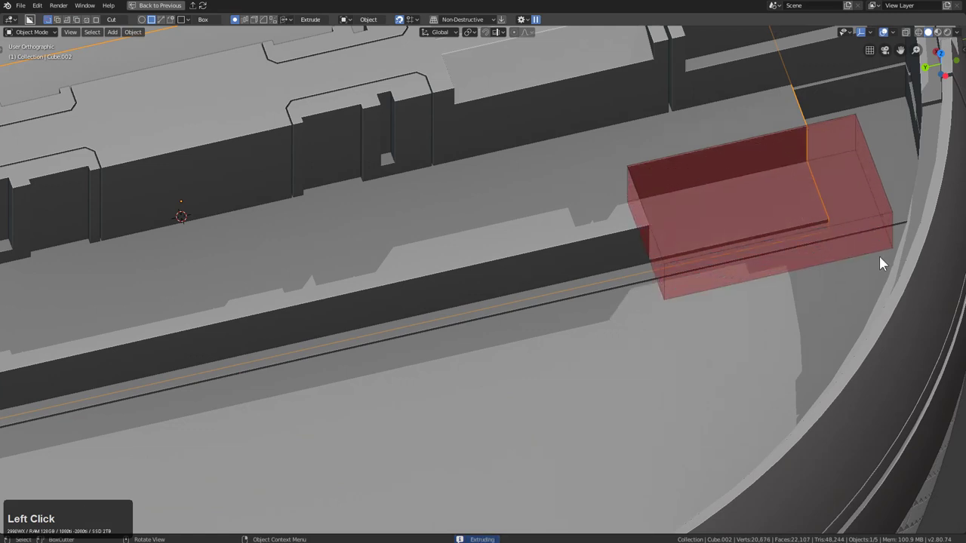
key("b")
key("t")
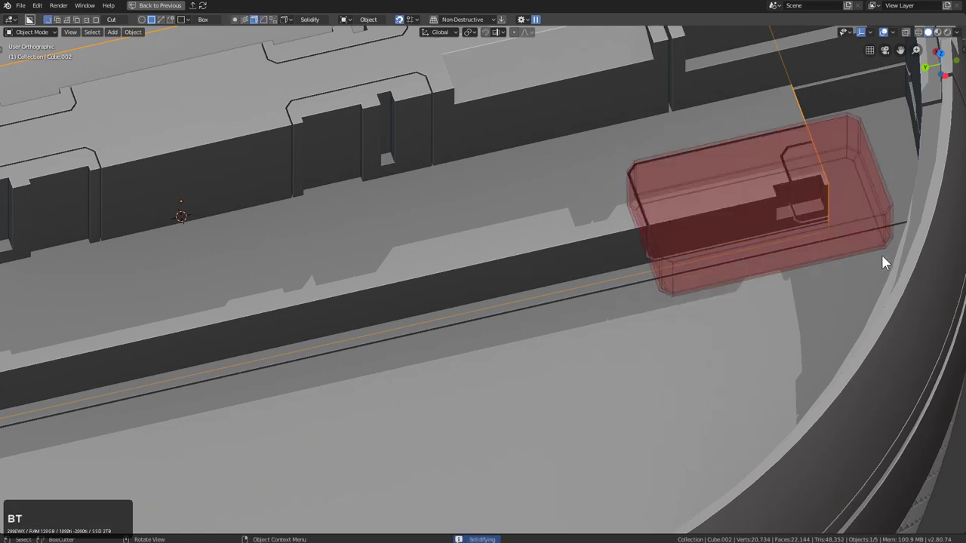
left_click(885, 259)
Step: Cut a notch in the block's front edge inside the larger panel and narrow slots along two of its panel lines
middle_click_drag(780, 220, 725, 145)
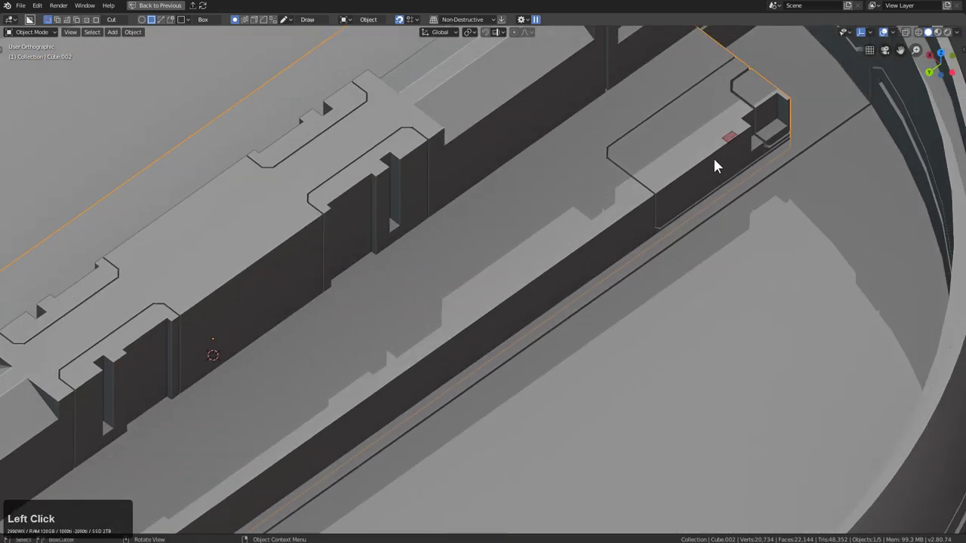
left_click_drag(688, 194, 684, 205)
scroll(729, 144, "down", 3)
middle_click_drag(728, 145, 653, 156)
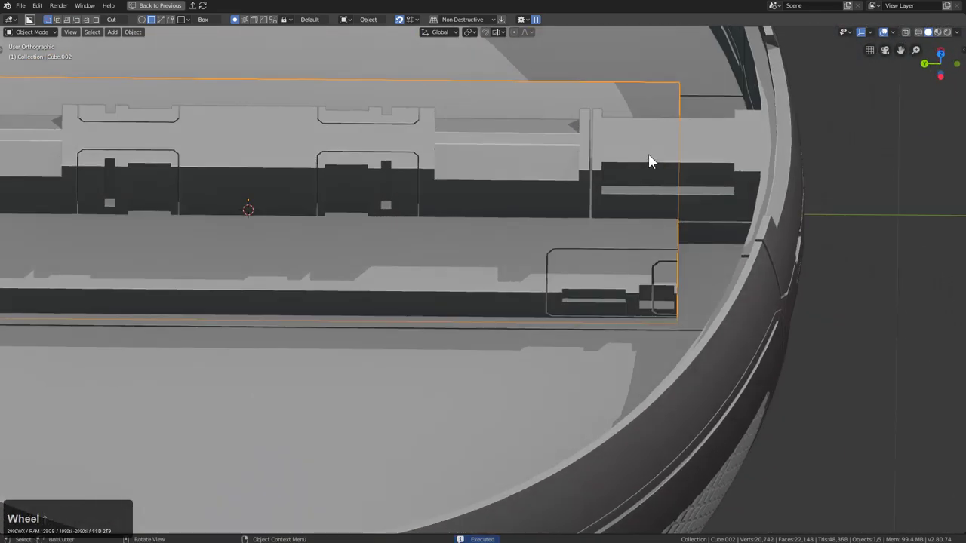
scroll(633, 258, "up", 4)
left_click_drag(634, 244, 686, 244)
left_click(654, 233)
middle_click_drag(655, 233, 667, 222)
scroll(667, 222, "up", 3)
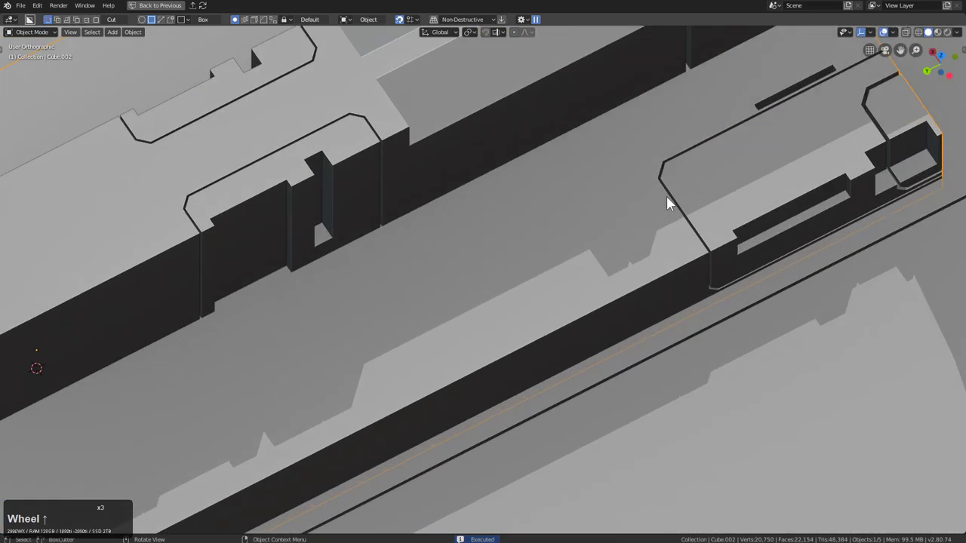
mouse_move(681, 213)
left_mouse_down()
mouse_move(685, 222)
mouse_move(705, 211)
left_mouse_up()
Step: Switch the cutter shape to a circle and cut small round holes inside and beside the larger end panel
key("d")
left_click(696, 200)
left_click(719, 178)
left_click(722, 181)
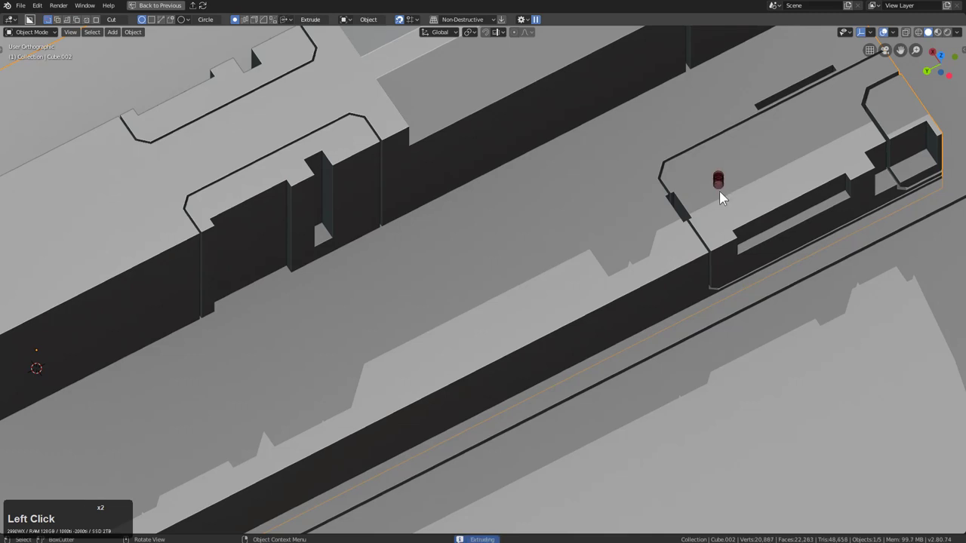
double_click(685, 98)
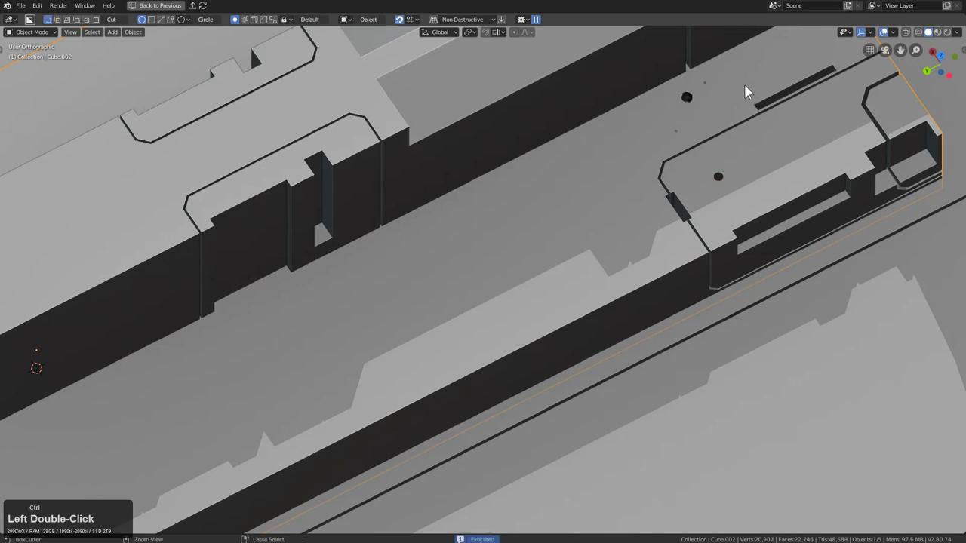
left_click(637, 166)
Step: Cut more small round holes near the block's end edge and inside the two end panels
middle_click_drag(638, 163, 726, 108, "shift")
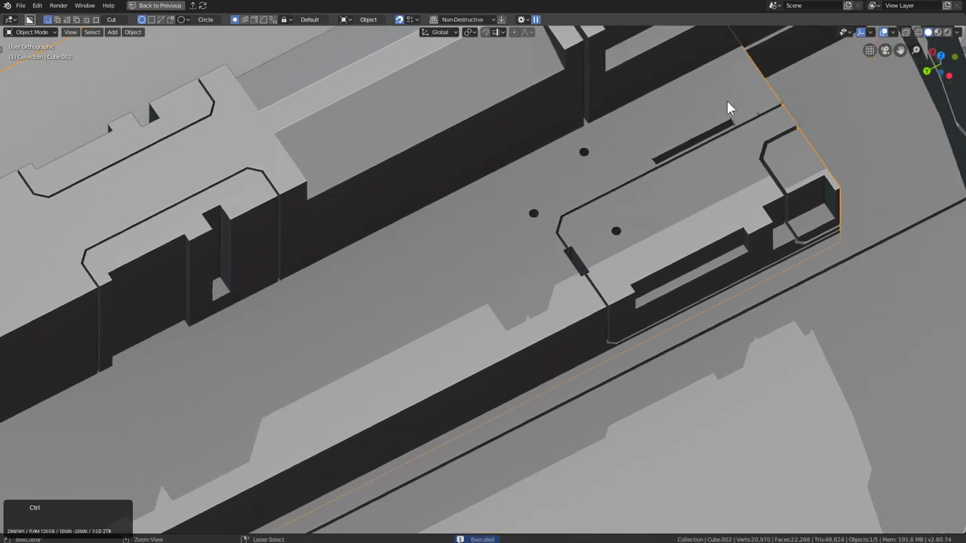
double_click(747, 108)
double_click(709, 82)
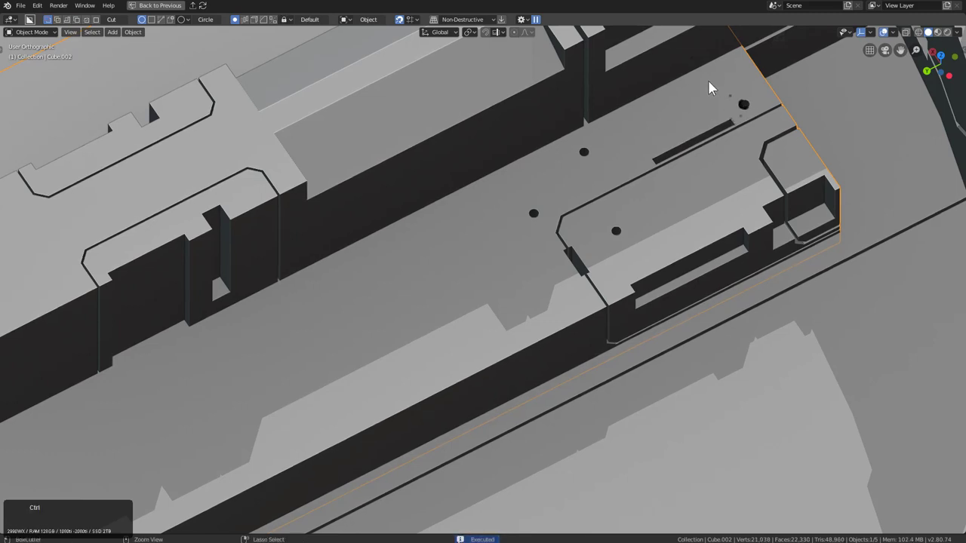
left_click(781, 154)
left_click(737, 148, "ctrl")
left_click(737, 148)
Step: Scatter further small round holes outside the larger panel, towards the middle of the long block
middle_click_drag(709, 179, 659, 233)
double_click(632, 249, "ctrl")
middle_click_drag(560, 231, 620, 156, "shift")
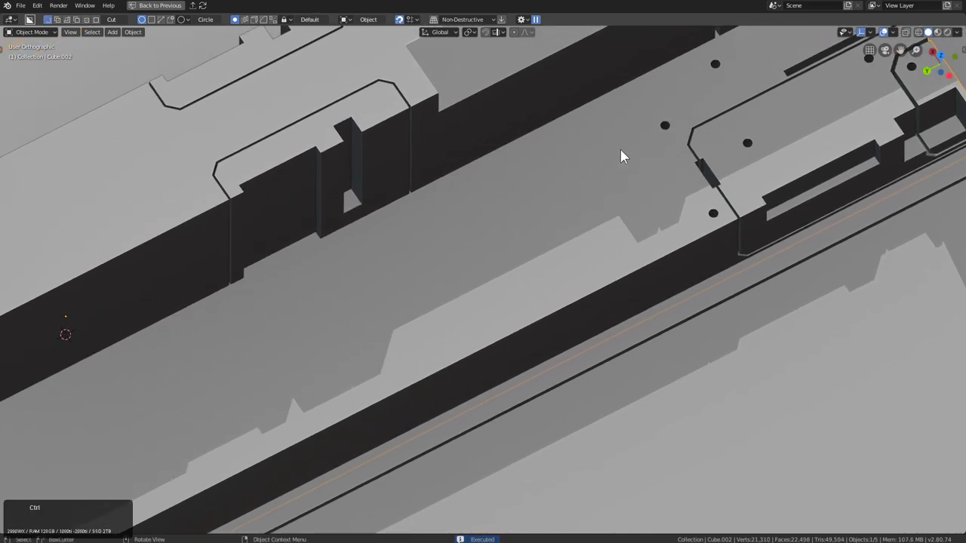
double_click(564, 136, "ctrl")
left_click(684, 231)
middle_click_drag(684, 231, 676, 201)
scroll(686, 198, "up", 2)
left_click_drag(415, 205, 438, 227)
double_click(593, 183)
middle_click_drag(593, 183, 609, 198)
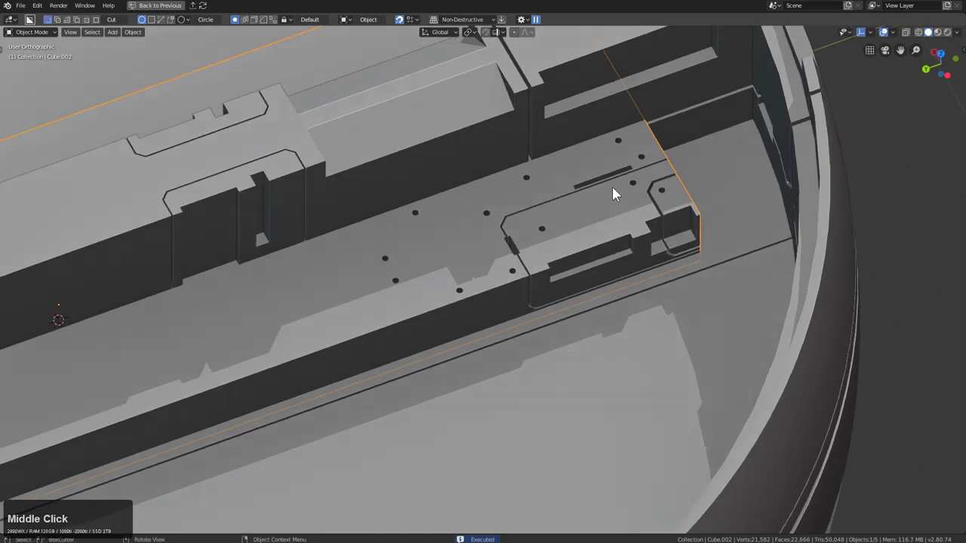
Step: Switch the cutter back to a box and cut a notch in the block's front edge beyond the holes
middle_click_drag(645, 166, 559, 187)
scroll(423, 249, "up", 2)
middle_click_drag(459, 268, 471, 282)
key("d")
left_click(436, 319)
left_click_drag(506, 285, 470, 319)
left_click(481, 343)
Step: Surround the new front-edge notch with a beveled, solidified box panel line
left_click_drag(547, 238, 459, 332)
key("t")
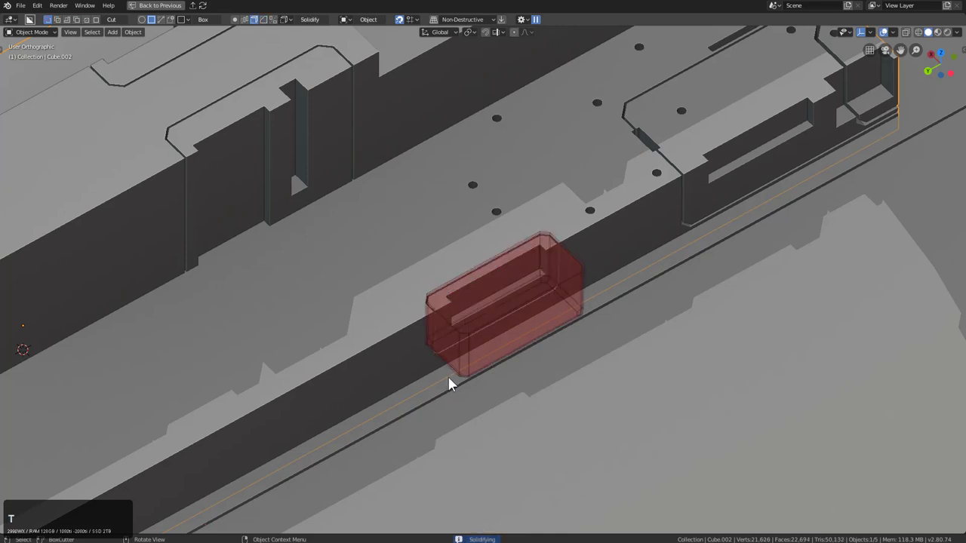
left_click(449, 383)
Step: Draw a box over the detailed half of the long block, set it to Make mode and extrude it downward
scroll(513, 292, "down", 1)
middle_click_drag(513, 291, 469, 250)
mouse_move(336, 259)
left_mouse_down()
mouse_move(550, 273)
mouse_move(733, 237)
mouse_move(792, 191)
mouse_move(756, 156)
mouse_move(765, 165)
left_mouse_up()
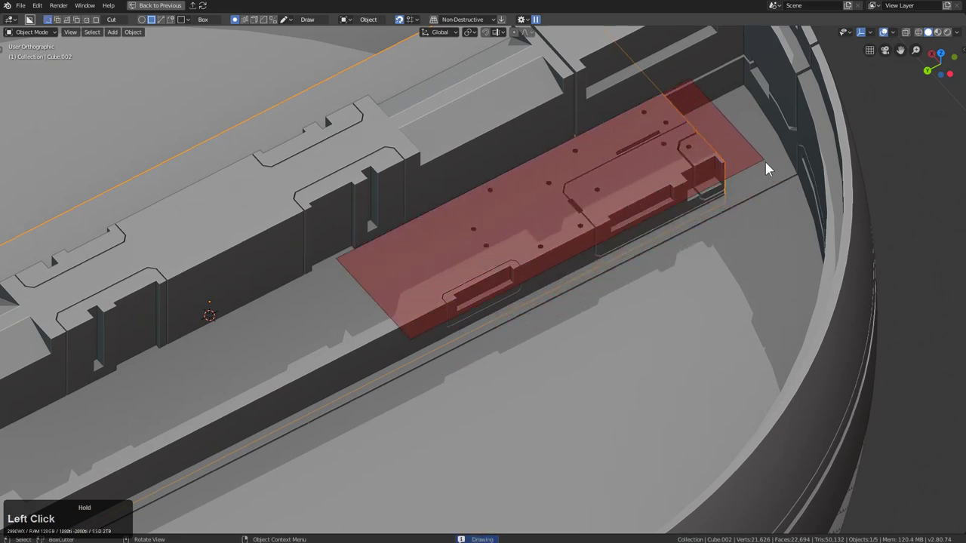
key("a")
key("e")
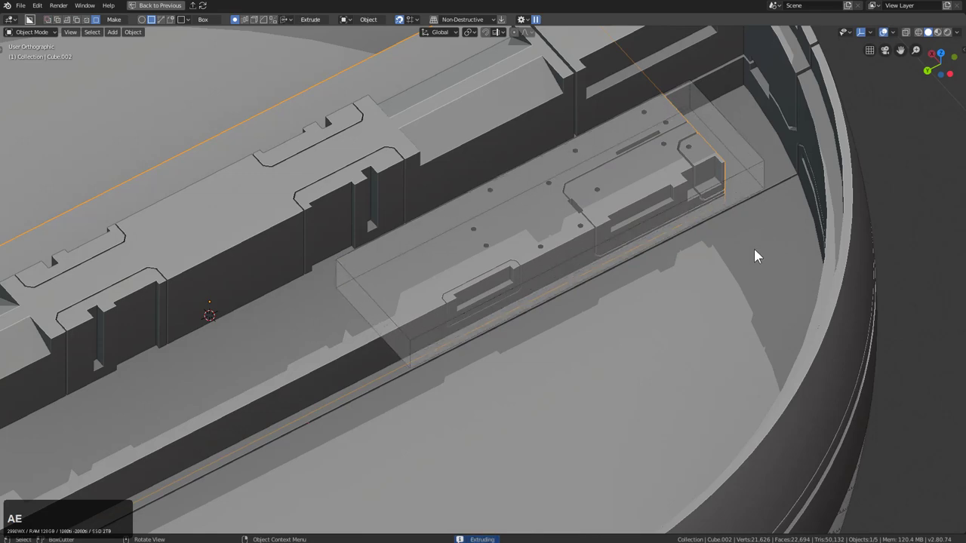
left_click(686, 237)
Step: Adjust the locked Make box's extrusion depth and create it as a separate object
middle_click_drag(686, 237, 722, 206)
scroll(638, 200, "up", 2)
mouse_move(638, 199)
middle_mouse_down()
mouse_move(666, 196)
mouse_move(646, 203)
middle_mouse_up()
scroll(632, 213, "up", 2)
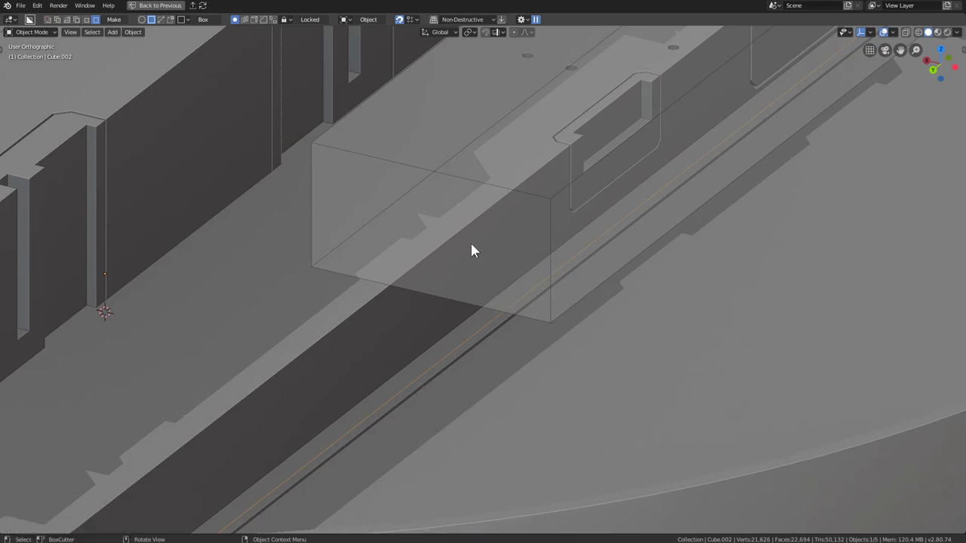
key("e")
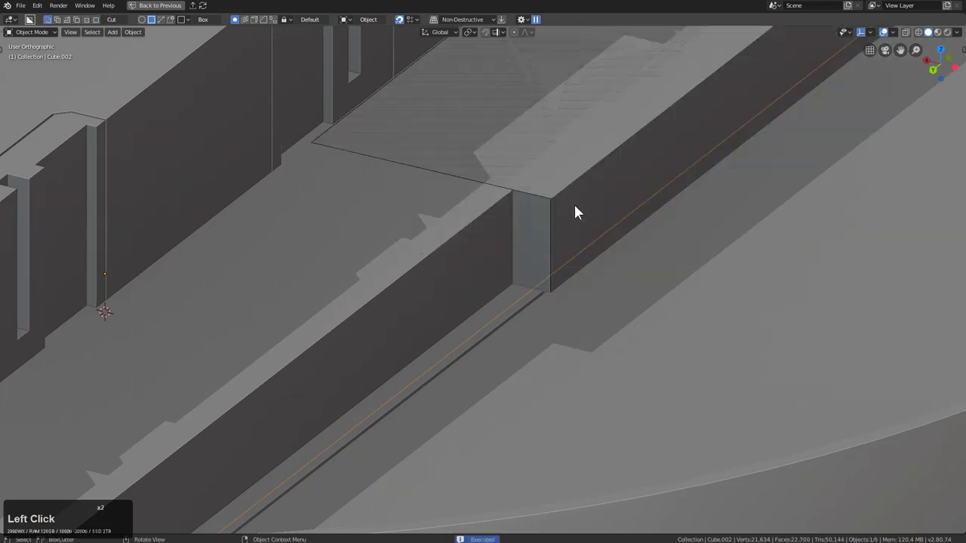
scroll(559, 211, "down", 2)
Step: Select the new box over the long block, scale it along Z and adjust its height along Z
left_click(536, 222)
key("s")
key("z")
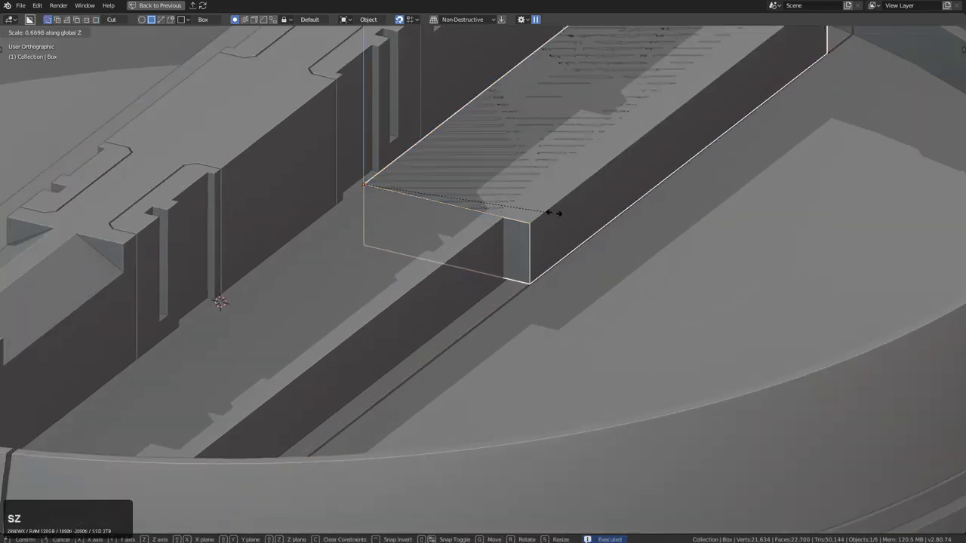
left_click(554, 211)
key("g")
key("z")
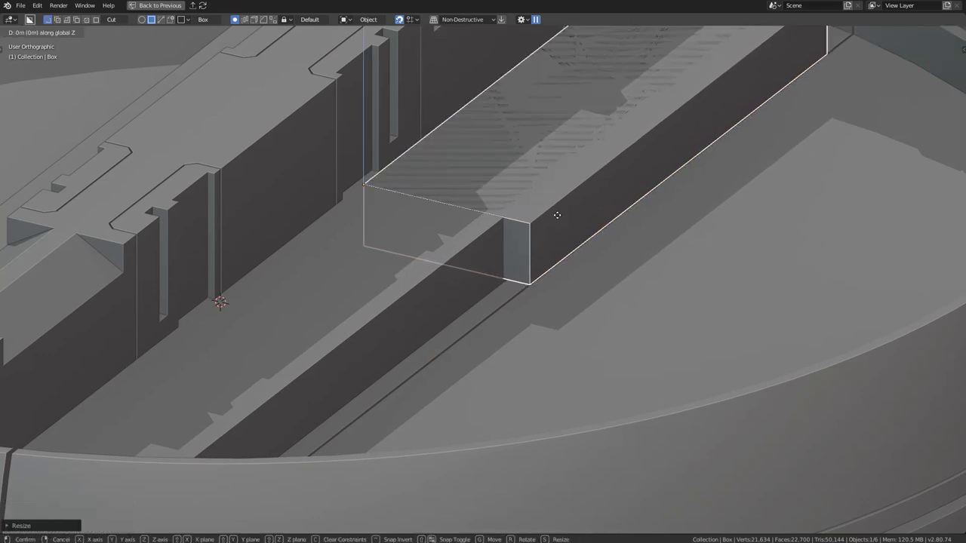
left_click(556, 216)
Step: Scale the box along X so its long side sits just beyond the block's outer side face
key("KP_Decimal")
scroll(649, 256, "down", 3)
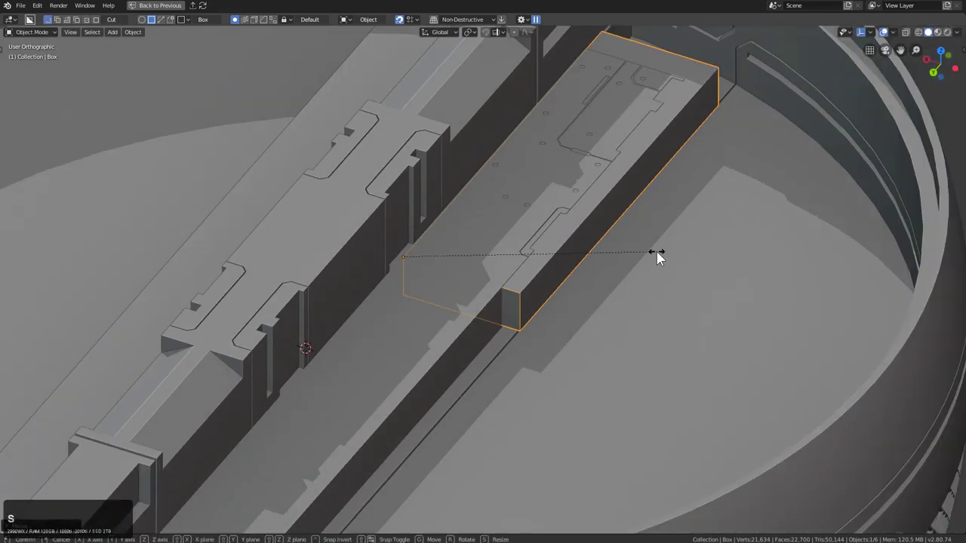
key("s")
key("x")
left_click(612, 238)
middle_click_drag(612, 239, 452, 256)
left_click(602, 251)
middle_click_drag(651, 245, 664, 197)
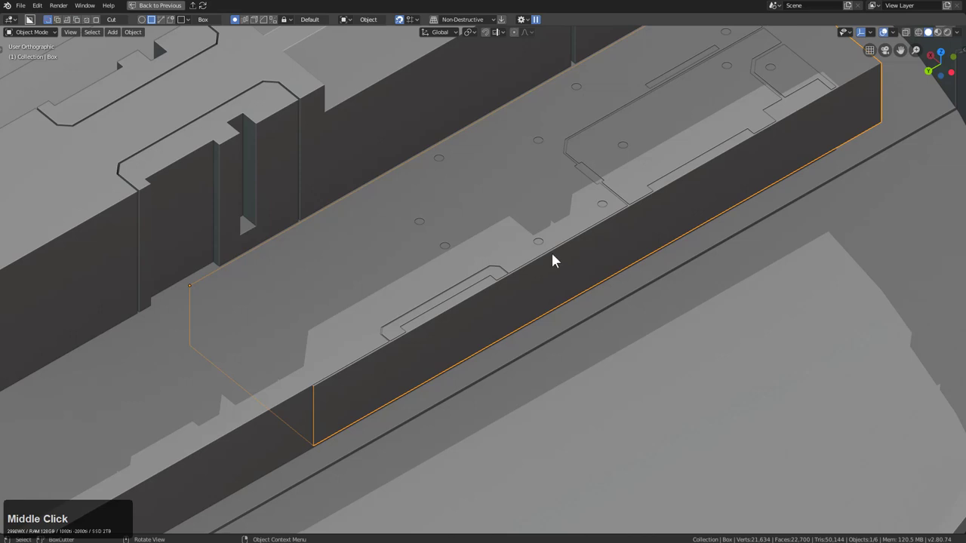
Step: Try a Difference boolean cutting the long block with the box, and test it by moving the box
left_click(251, 427)
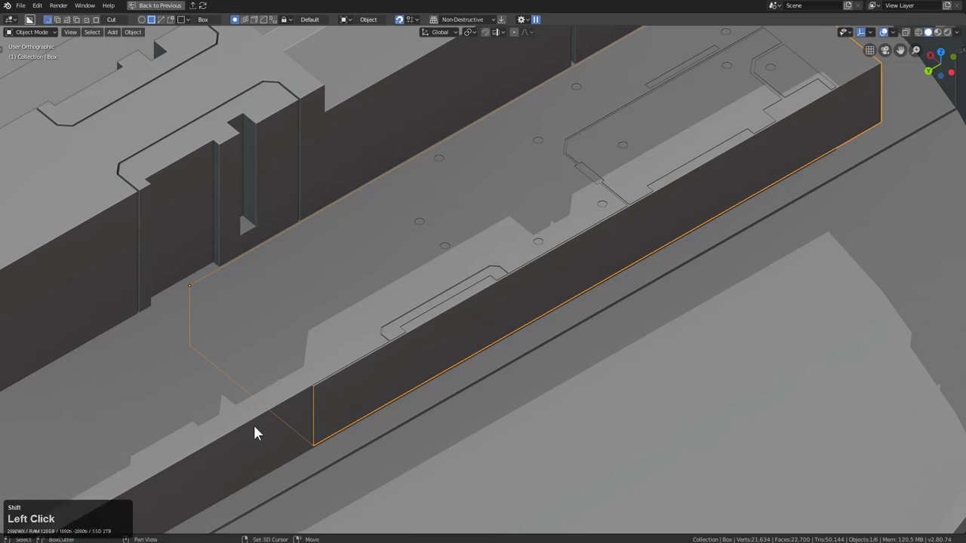
key("q")
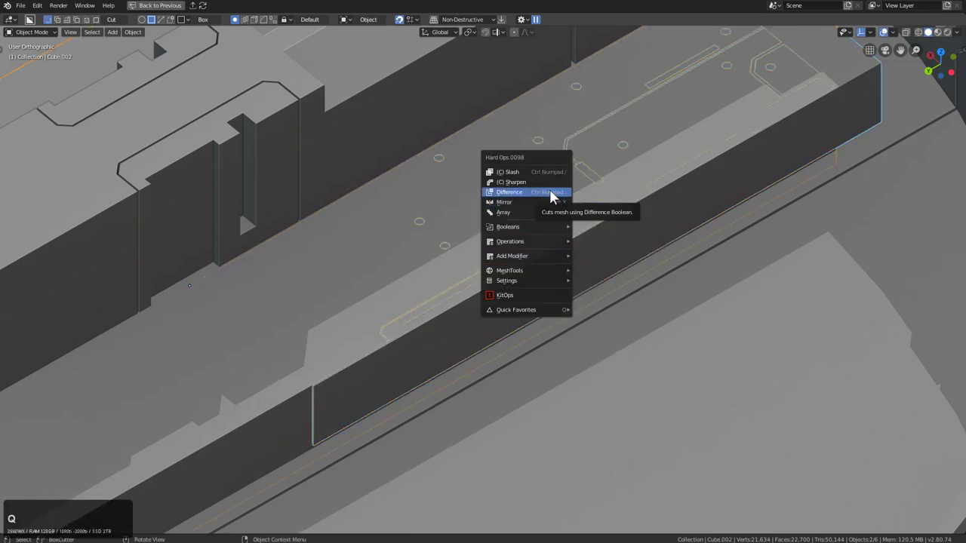
key("ctrl")
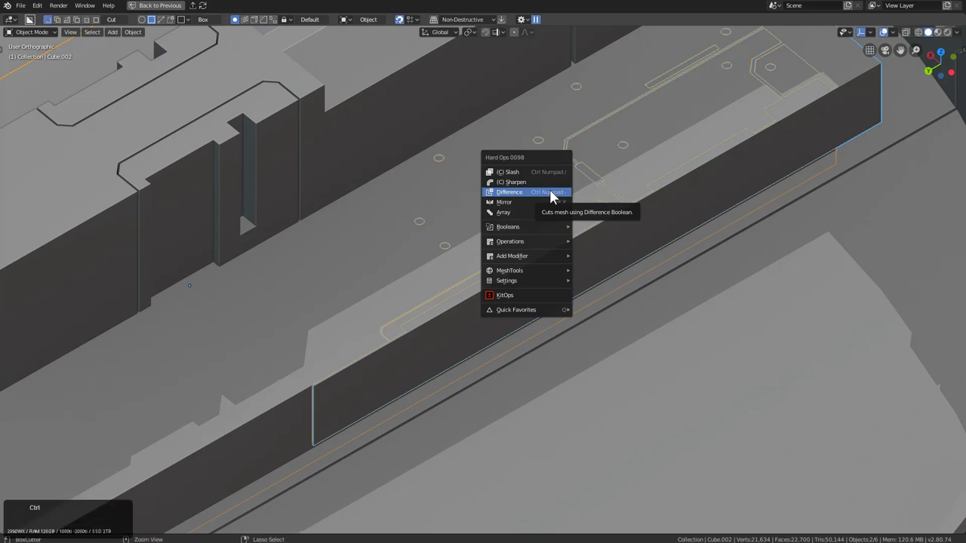
left_click(552, 194, "shift")
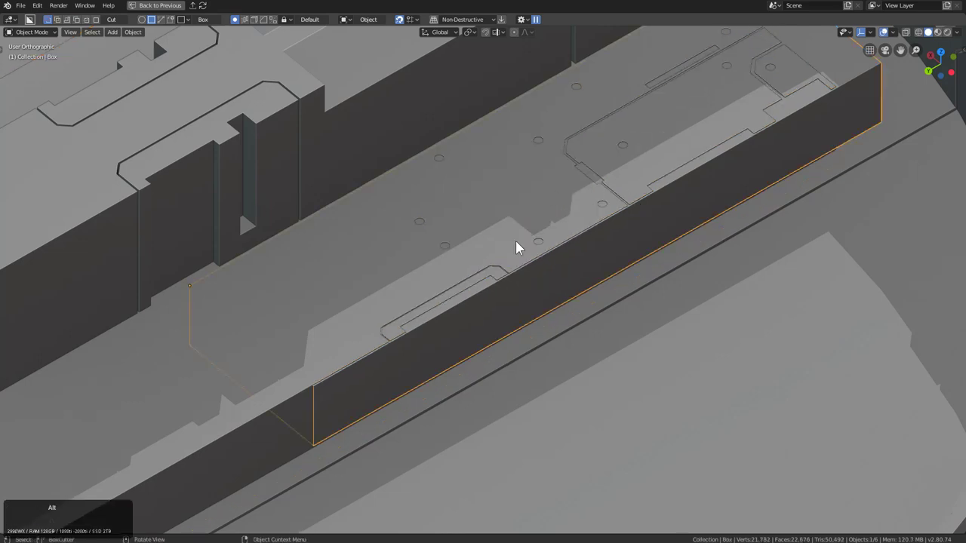
key("g")
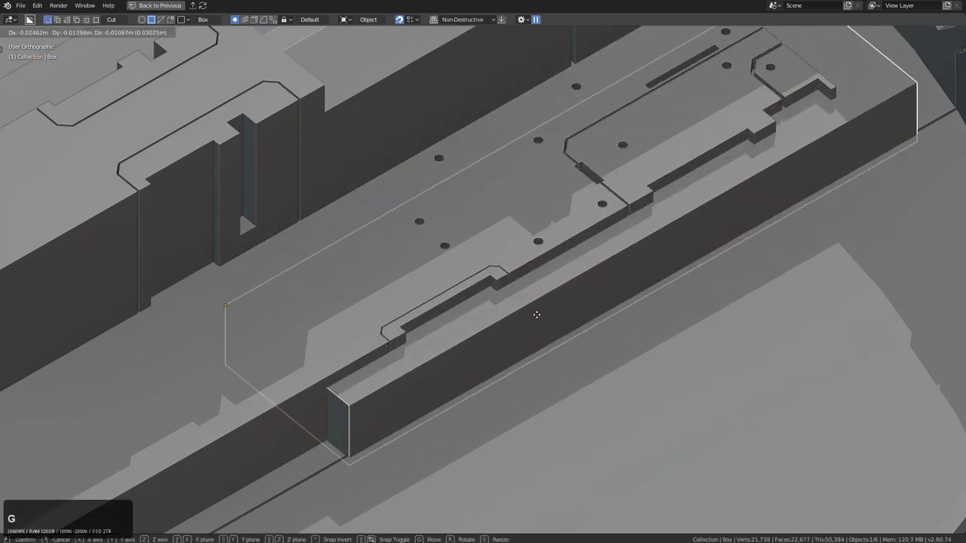
right_click(565, 294)
key("ctrl+grave")
key("Escape")
Step: Retry the Difference boolean between the box and the long block and check the box's modifiers
left_click(520, 261, "shift")
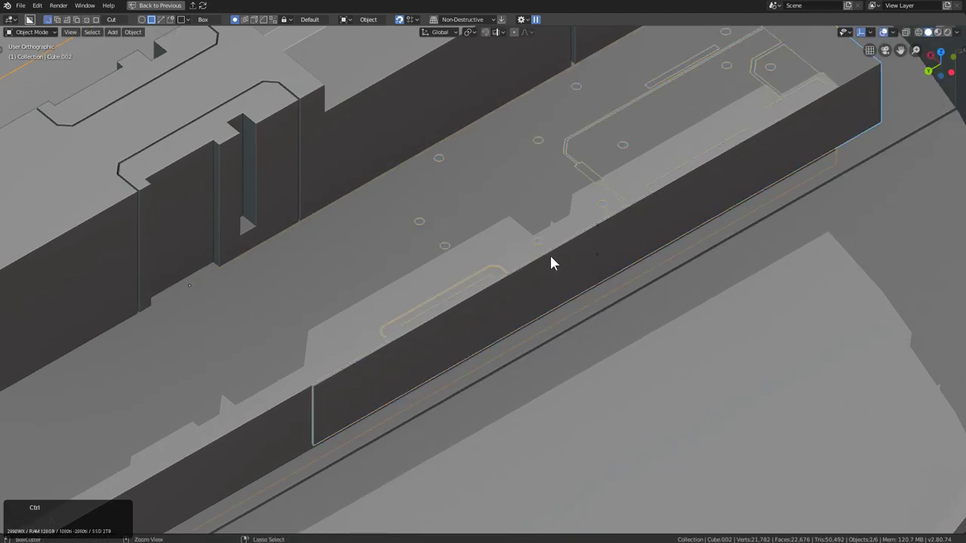
key("q")
left_click(549, 257)
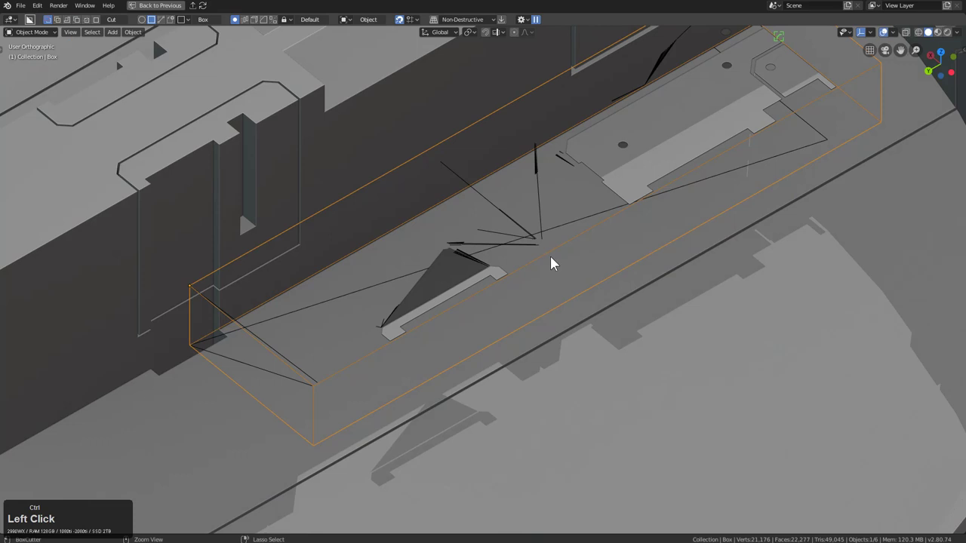
left_click(477, 293)
key("ctrl+grave")
key("Escape")
left_click(627, 233)
Step: Turn off the viewport display of the last Boolean in the long block's modifier list
key("ctrl+grave")
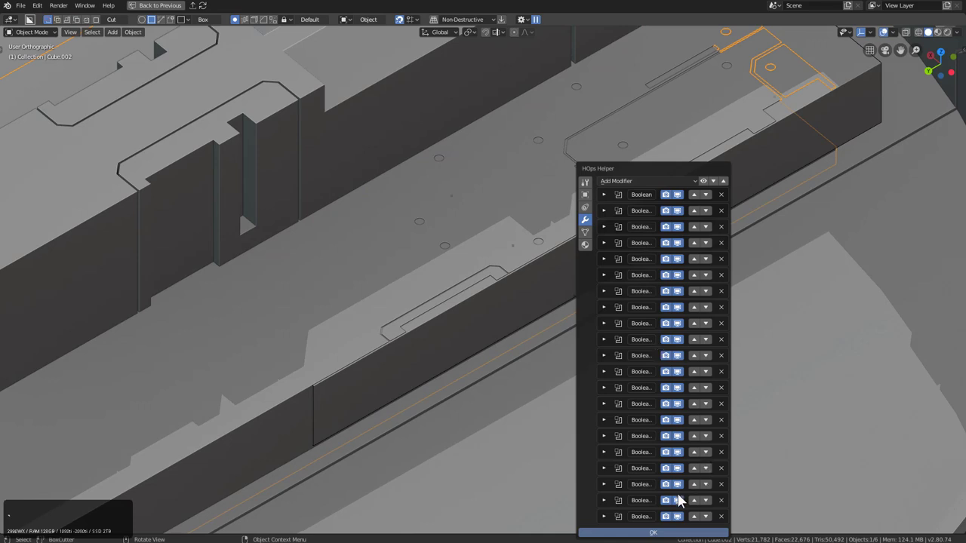
left_click(678, 516)
left_click(678, 517)
left_click(678, 517)
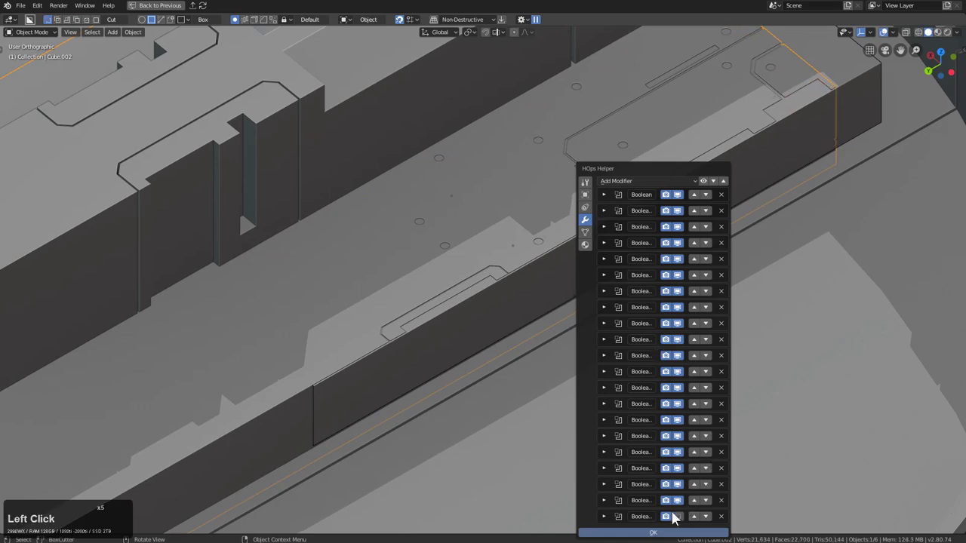
key("Escape")
middle_click_drag(687, 317, 724, 308, "shift")
key("alt+a")
left_click(799, 278)
middle_click_drag(649, 317, 433, 438)
Step: Subtract the long block from the box with a Difference boolean, checking the carved box with a test move
left_click(532, 366)
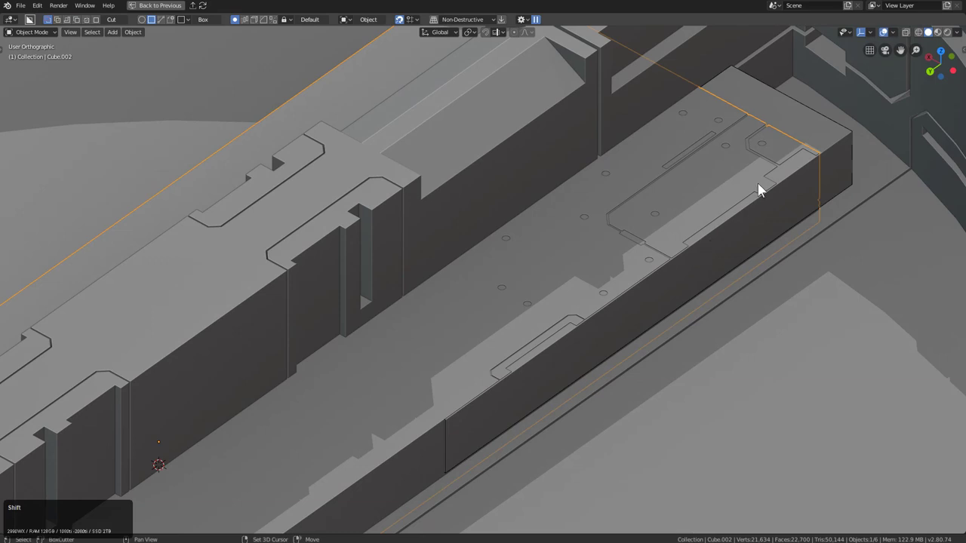
left_click(820, 141, "shift")
key("q")
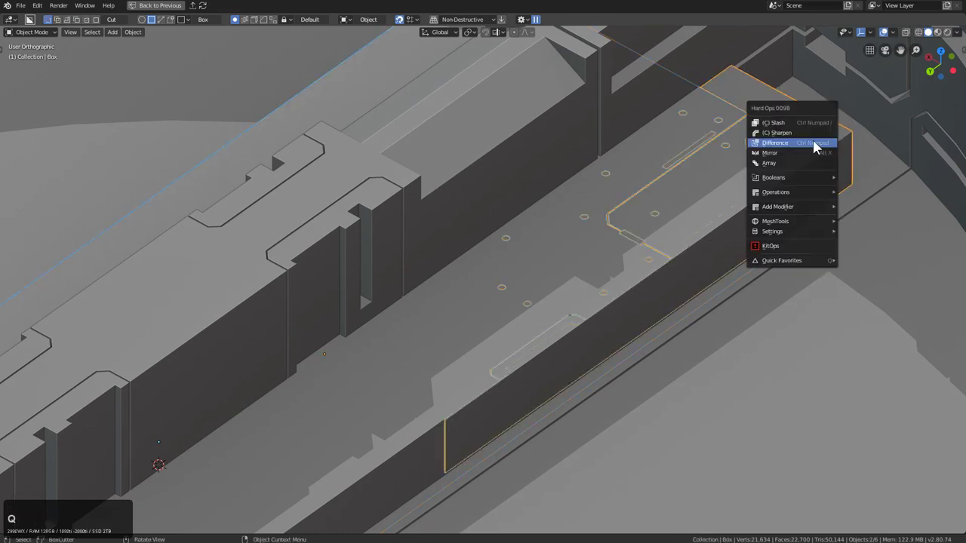
left_click(812, 139)
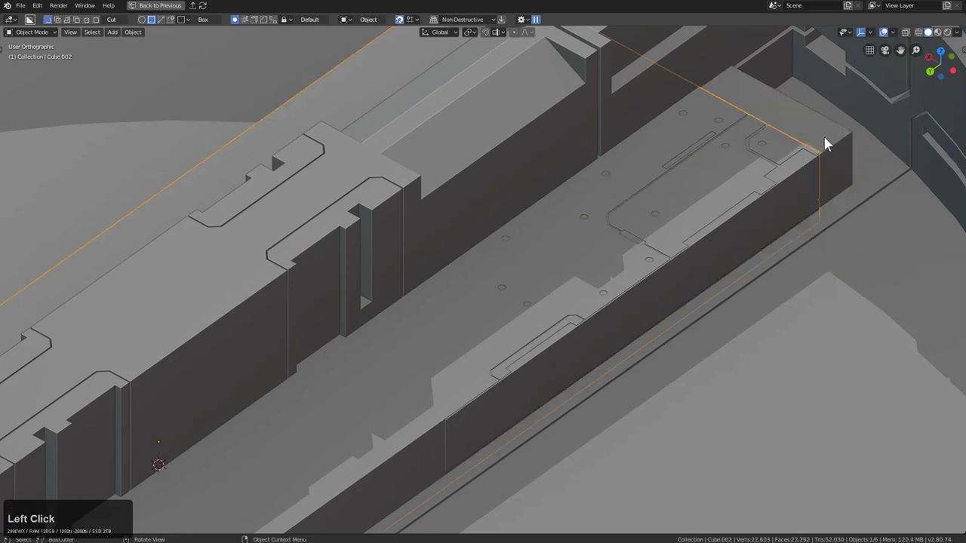
key("g")
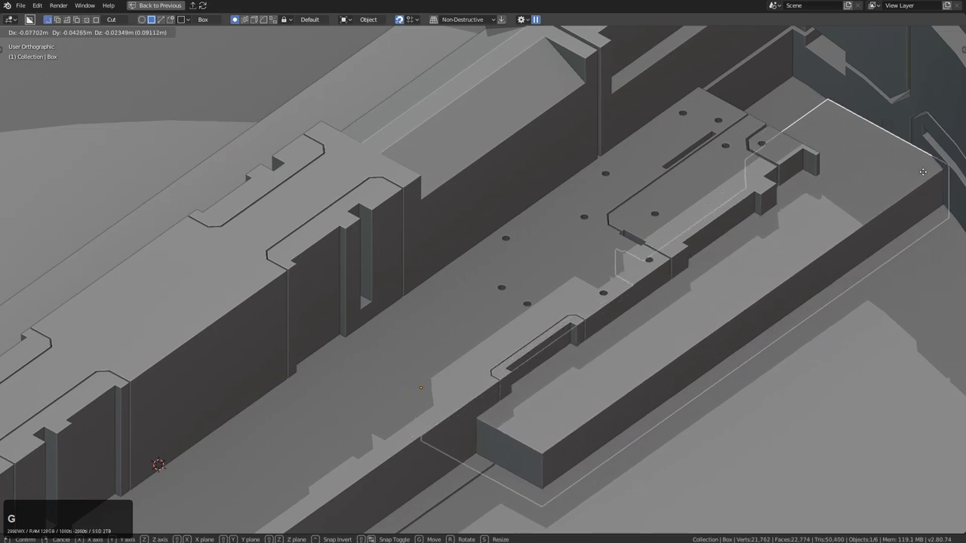
right_click(727, 217)
key("ctrl+grave")
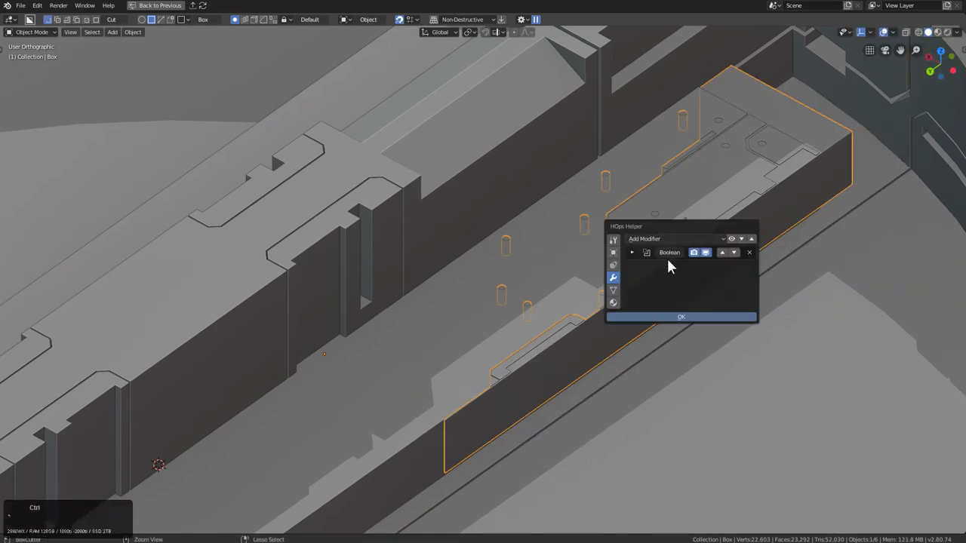
key("Escape")
key("q")
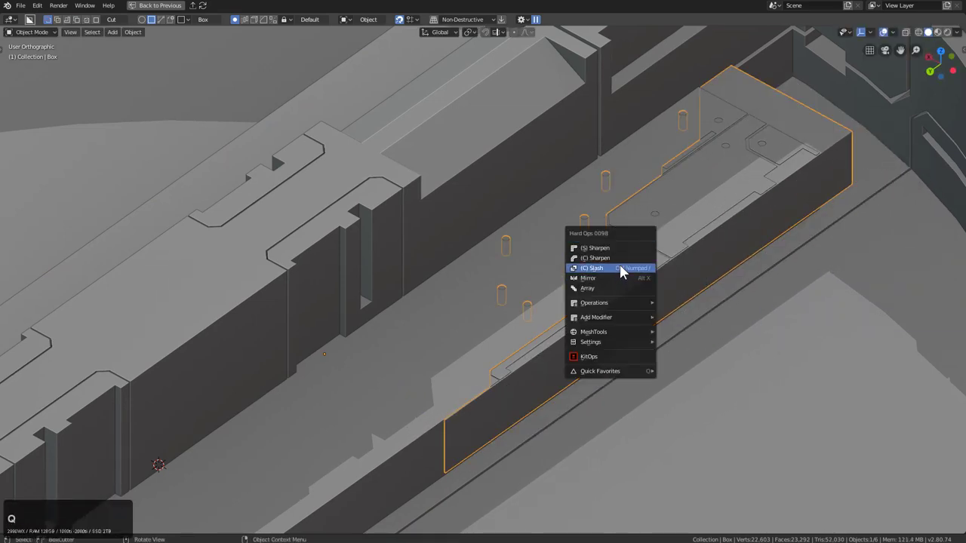
key("Escape")
Step: Set the carved box as BoxCutter's custom cutter shape and hide the box
middle_click_drag(689, 274, 783, 300)
scroll(657, 258, "up", 2)
middle_click_drag(653, 260, 611, 205)
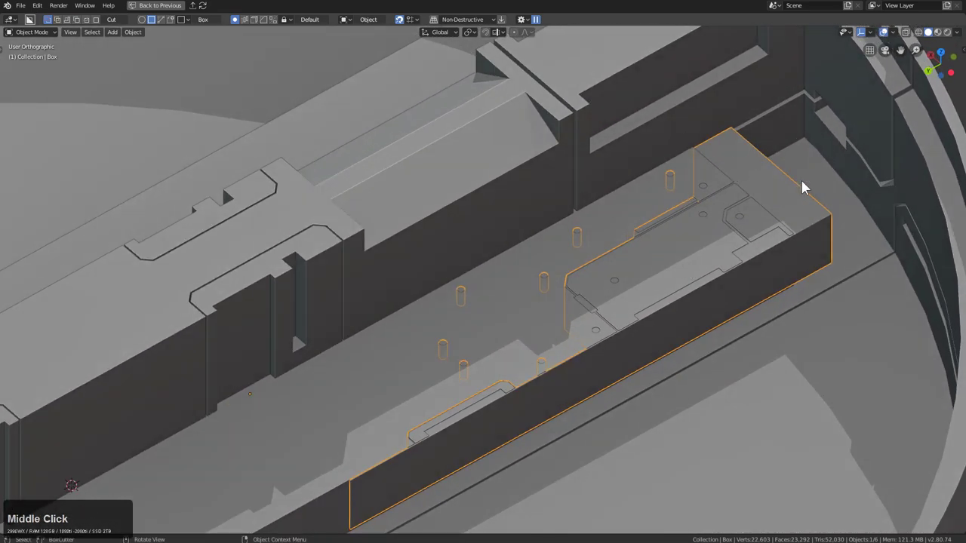
middle_click_drag(698, 255, 619, 277)
scroll(605, 285, "down", 2)
middle_click_drag(595, 282, 615, 267)
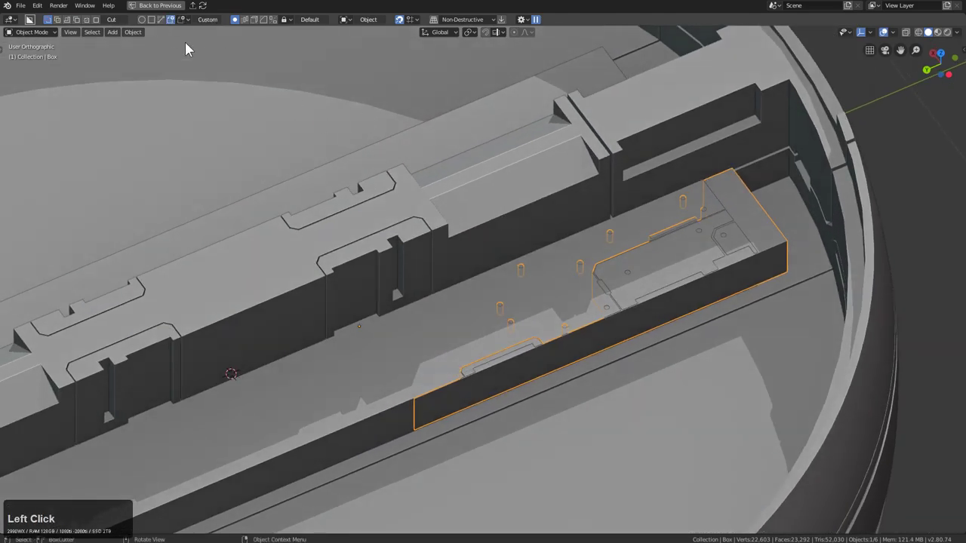
middle_click_drag(602, 284, 578, 310)
scroll(618, 288, "up", 2)
key("h")
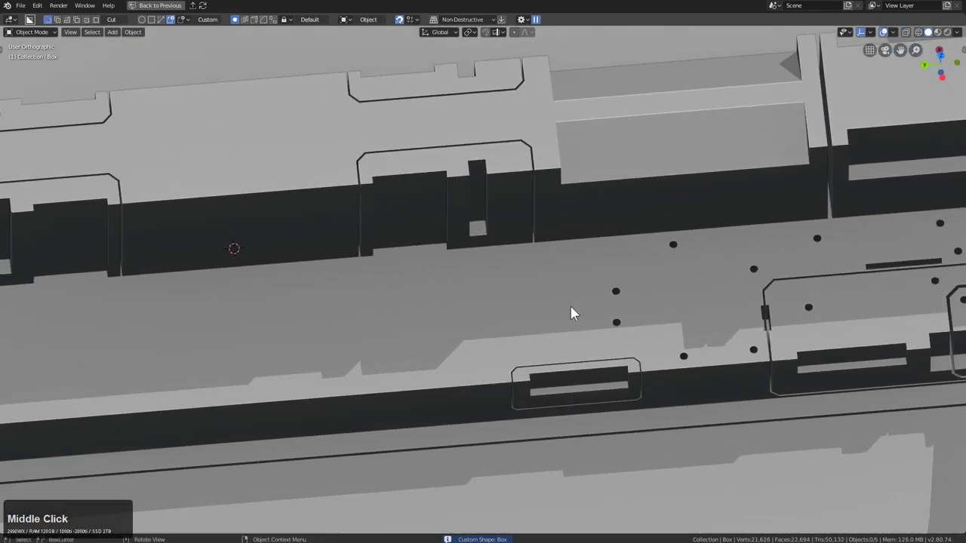
Step: Try drawing a custom-shape cut on the long block's top face
middle_click_drag(443, 297, 505, 251)
left_click_drag(466, 228, 694, 282)
right_click(694, 282)
right_click(695, 282)
mouse_move(786, 296)
middle_mouse_down("shift")
mouse_move(451, 284)
mouse_move(635, 260)
mouse_move(601, 236)
middle_mouse_up("shift")
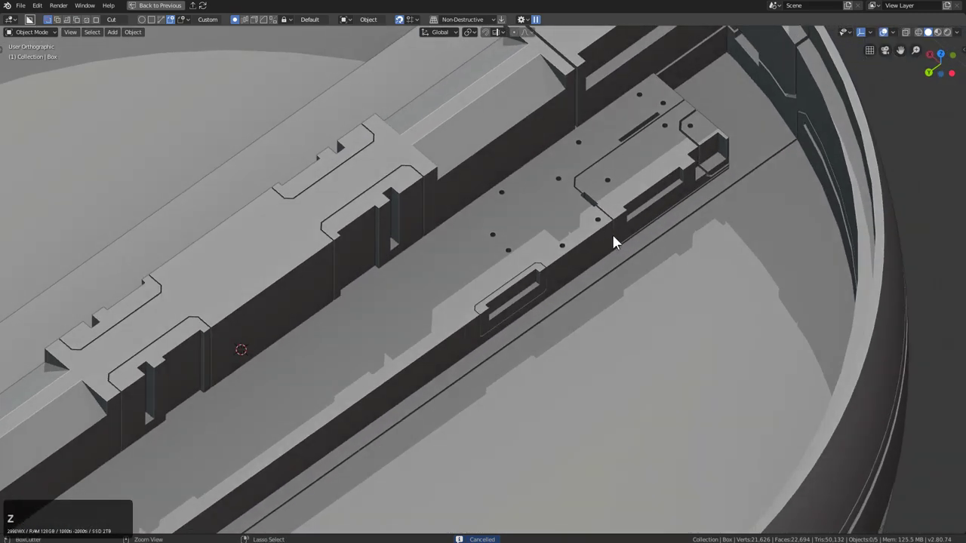
left_click(607, 235)
Step: Reveal the carved box, apply its transform, reassign it as the custom cutter shape and hide it again
scroll(601, 235, "down", 1)
scroll(601, 236, "up", 3)
key("alt+a")
left_click(731, 156)
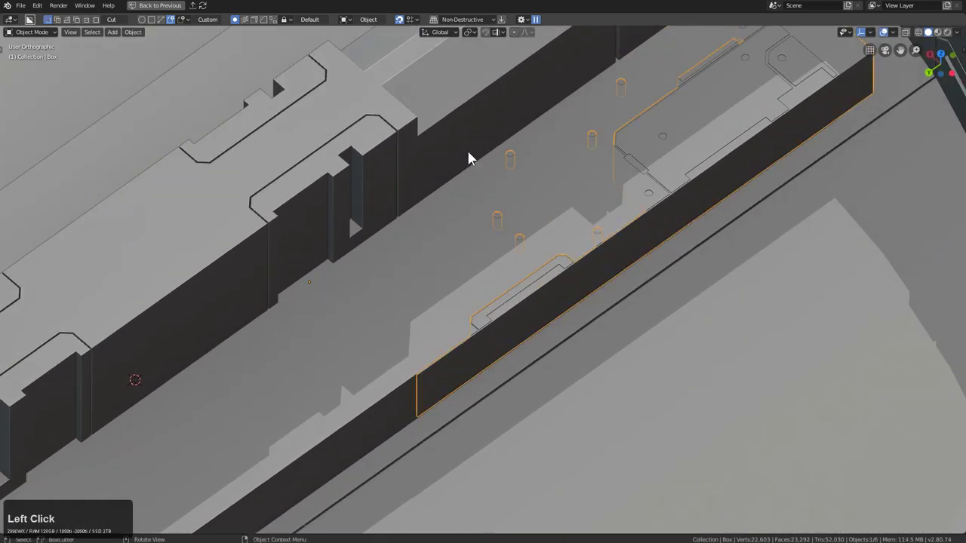
key("ctrl+a")
left_click(546, 198)
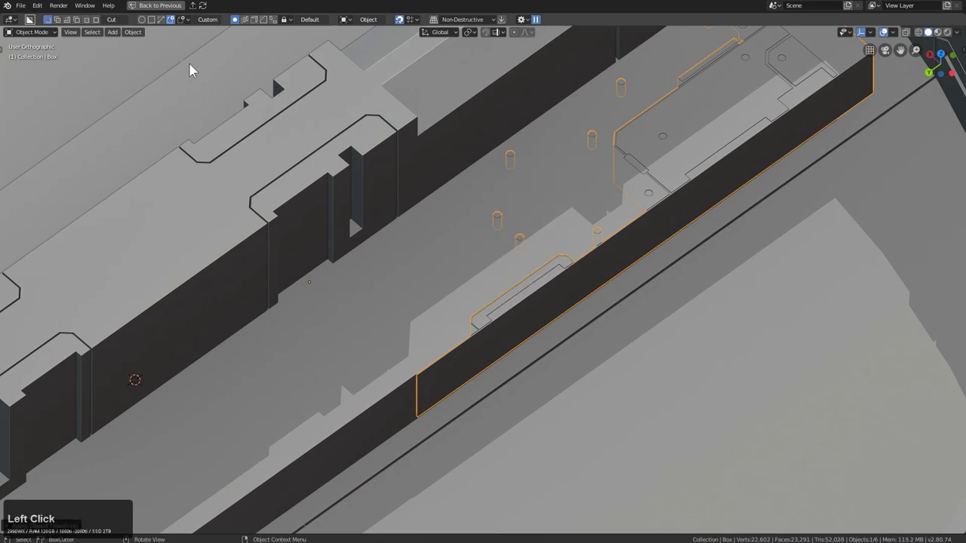
scroll(501, 218, "down", 2)
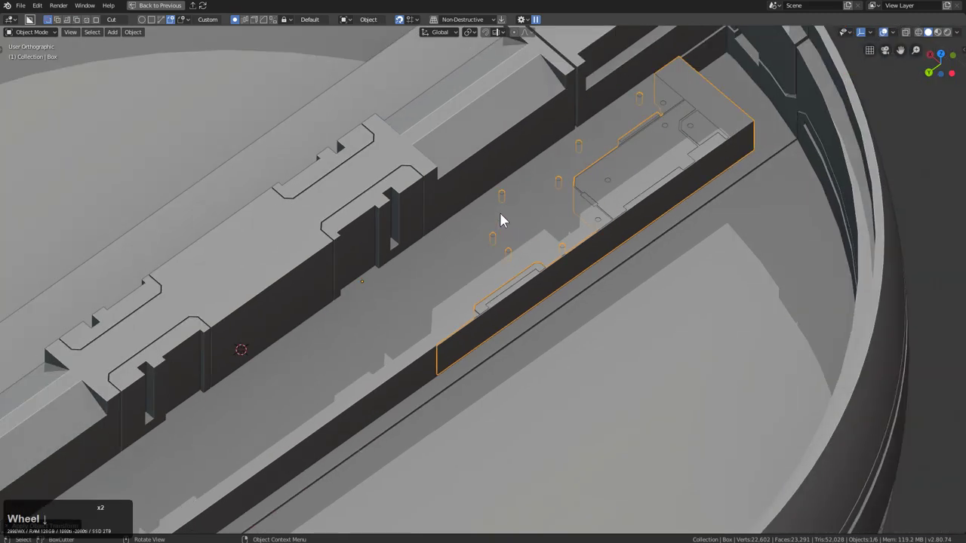
key("h")
Step: Cut the custom shape's details into the long block's top, beside the existing detailed half
middle_click_drag(553, 239, 622, 267)
left_click(404, 235)
mouse_move(384, 230)
left_mouse_down()
mouse_move(631, 291)
mouse_move(616, 292)
mouse_move(662, 281)
left_mouse_up()
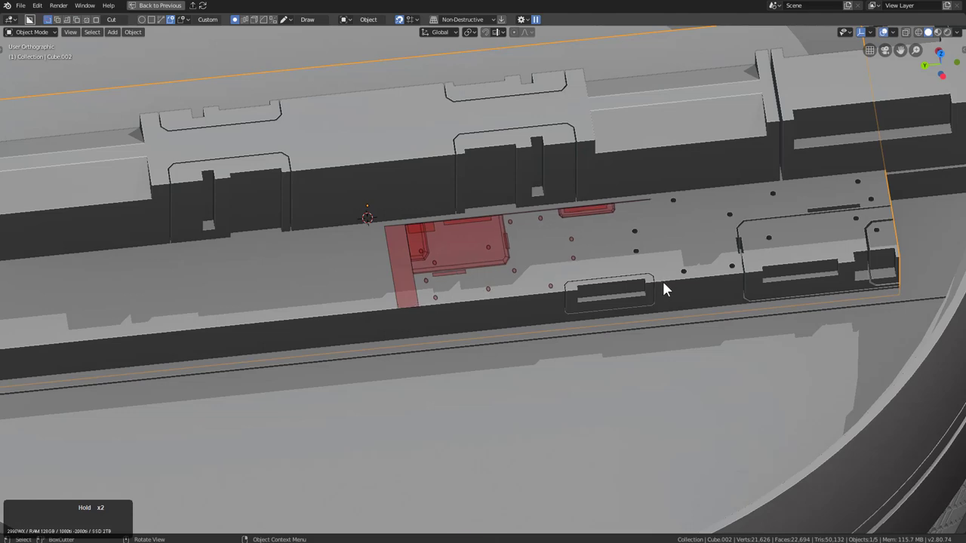
left_click(652, 329)
Step: Try the custom cutter on the block's remaining plain stretch and as a small cut inside the end panel
middle_click_drag(500, 306, 496, 224)
mouse_move(486, 211)
left_mouse_down()
mouse_move(377, 328)
mouse_move(318, 370)
left_mouse_up()
right_click(318, 369)
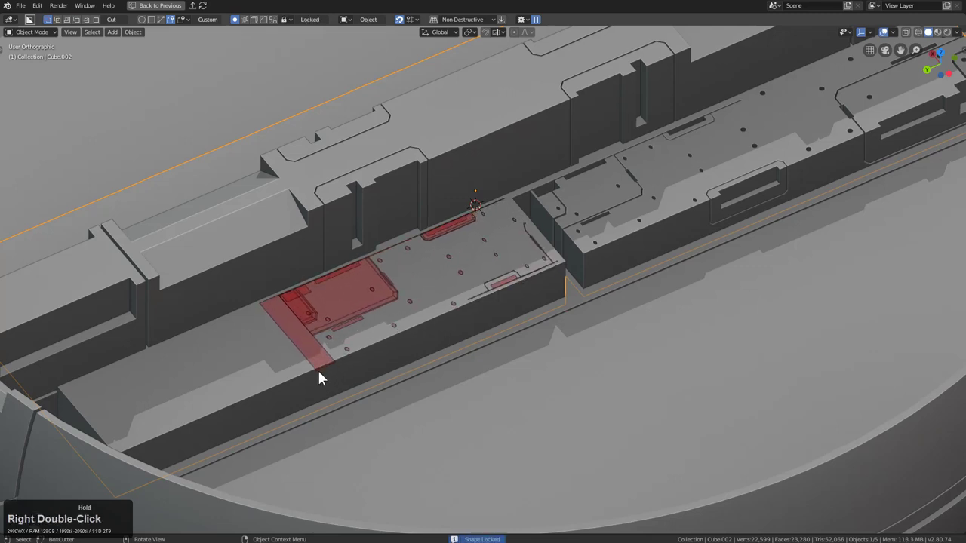
scroll(560, 250, "up", 3)
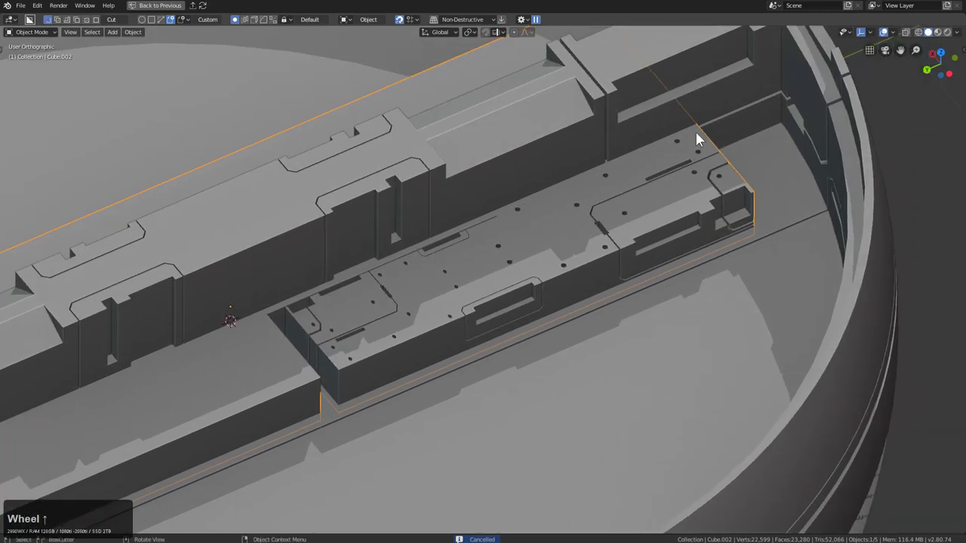
left_click_drag(640, 199, 712, 200)
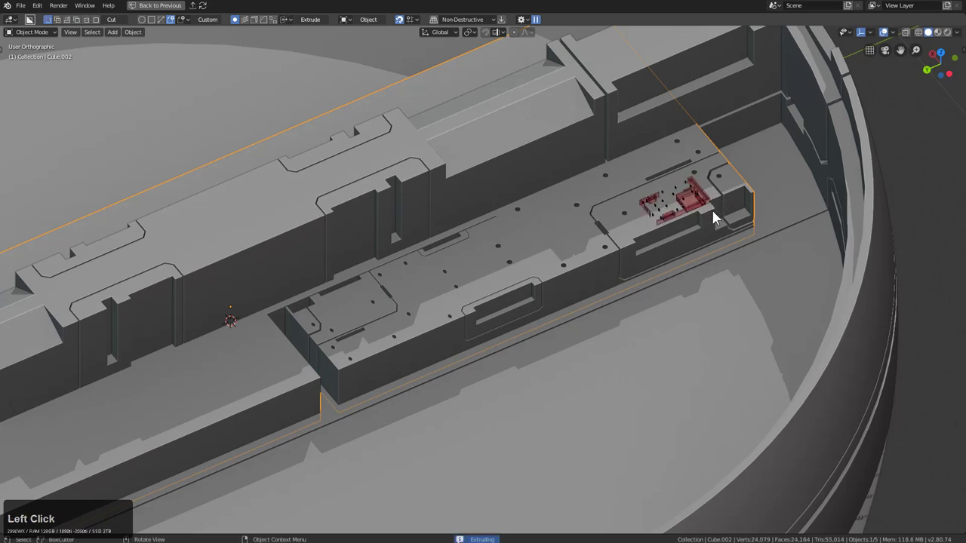
left_click(644, 180)
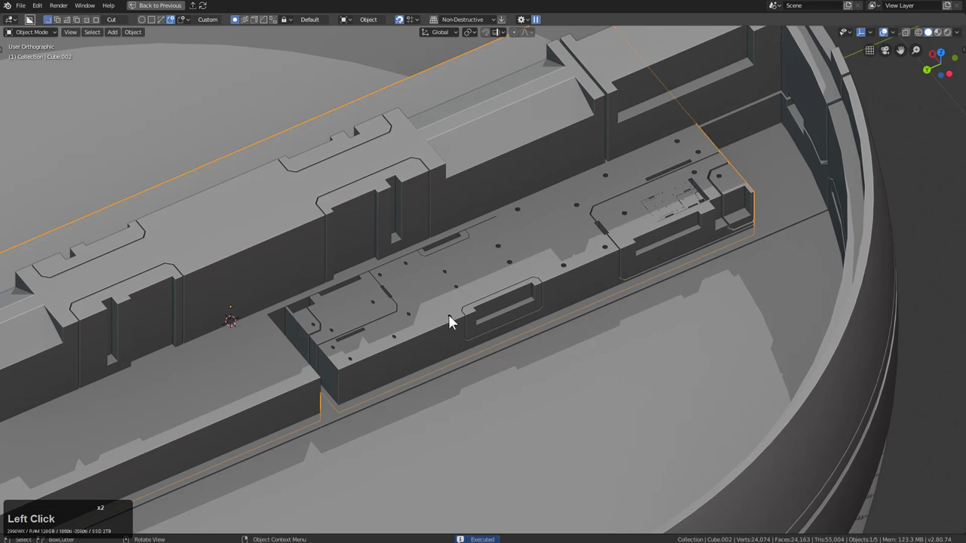
left_click_drag(172, 392, 307, 384)
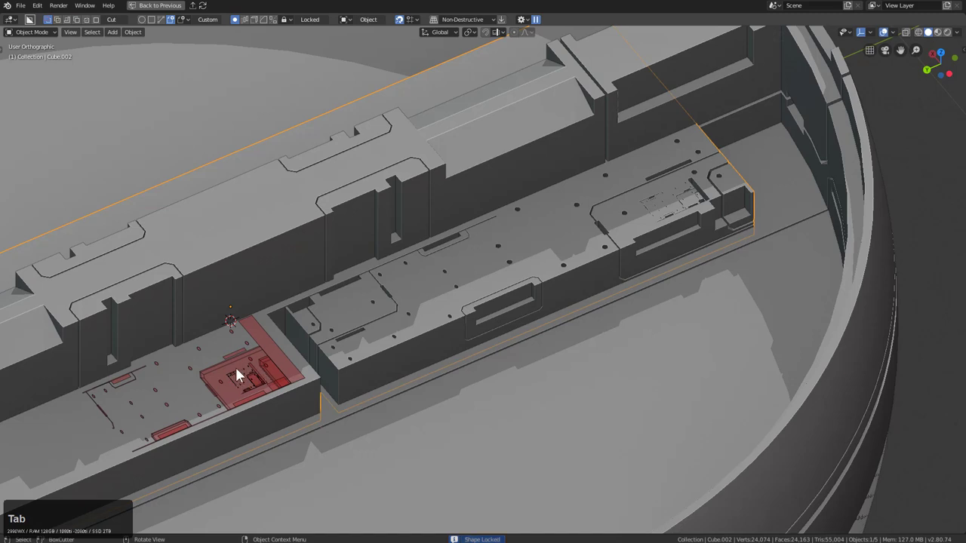
right_click(309, 356)
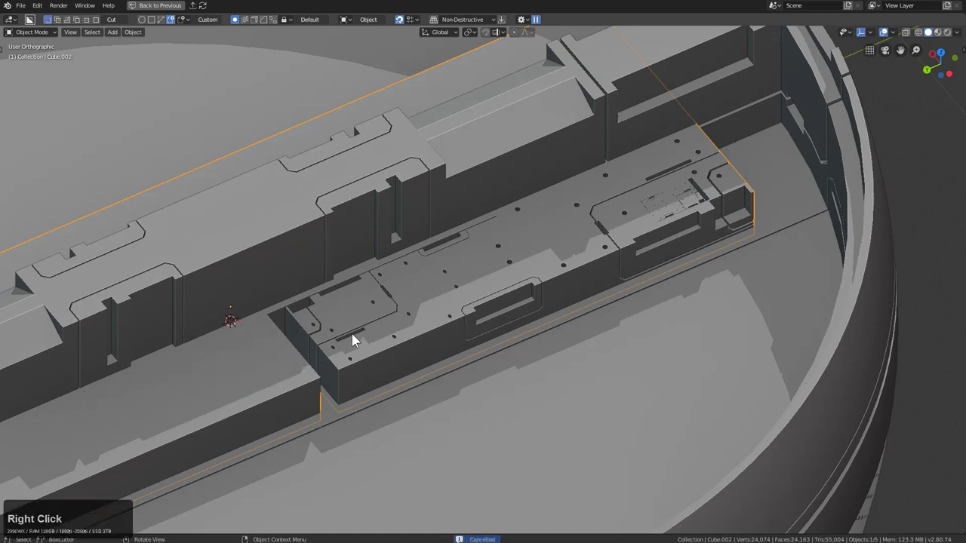
Step: Mirror the detailed half of the long block along Y onto its plain half
scroll(467, 306, "up", 2)
middle_click_drag(495, 294, 728, 205, "shift")
scroll(426, 289, "down", 2)
middle_click_drag(427, 299, 621, 222)
scroll(647, 243, "down", 1)
key("x")
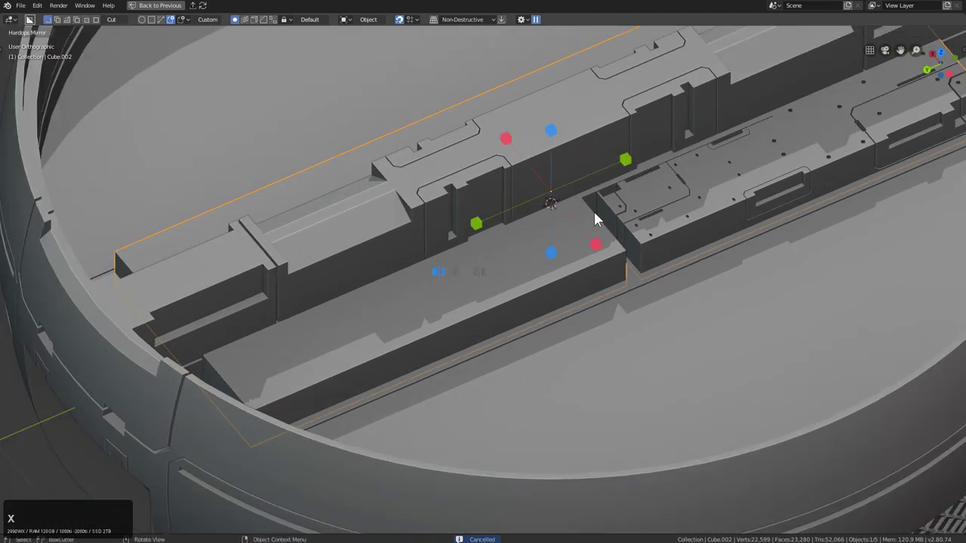
left_click(627, 164)
Step: Mirror the detailed block across the bowl along X onto the crossbar's opposite side
middle_click_drag(639, 189, 498, 253)
left_click(491, 259, "shift")
key("x")
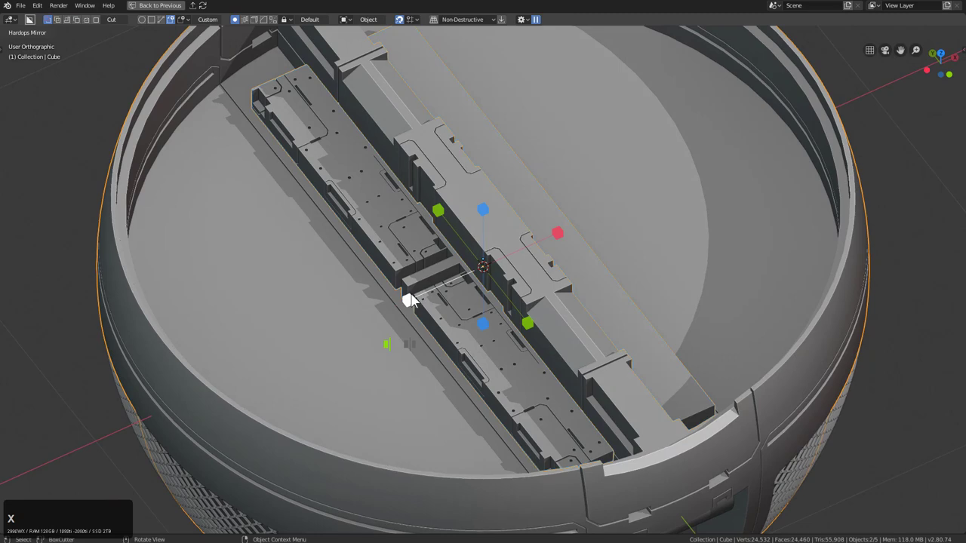
left_click(408, 300)
Step: Cut a bevelled rectangular recess into the block's outer side wall beside the central crosspiece, using the Box shape
middle_click_drag(470, 285, 541, 239)
scroll(540, 239, "up", 5)
key("d")
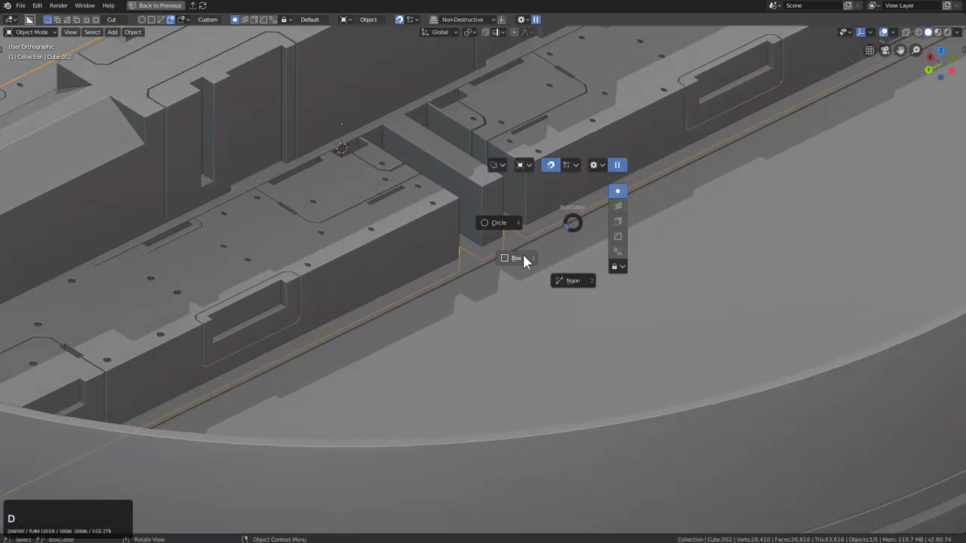
left_click(525, 260)
left_click_drag(494, 154, 576, 251)
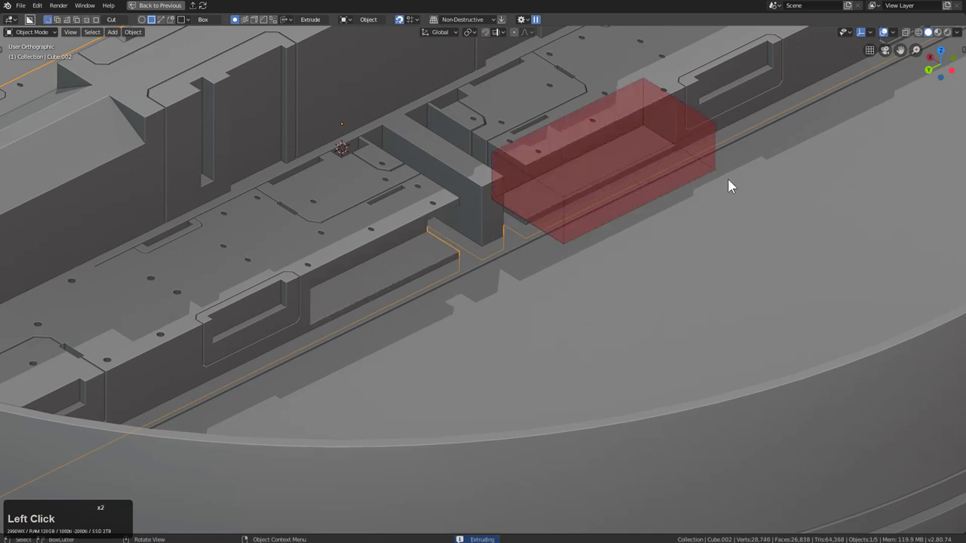
key("b")
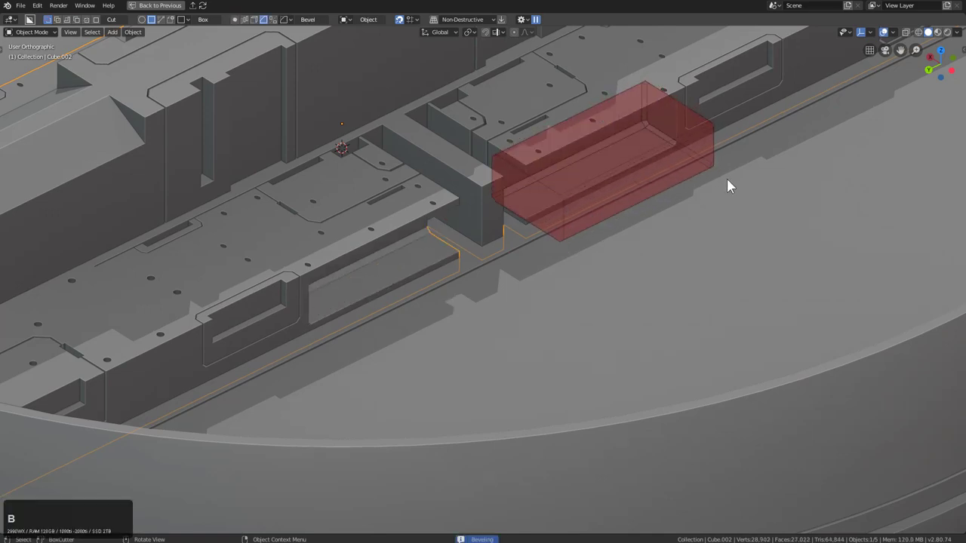
left_click(733, 186)
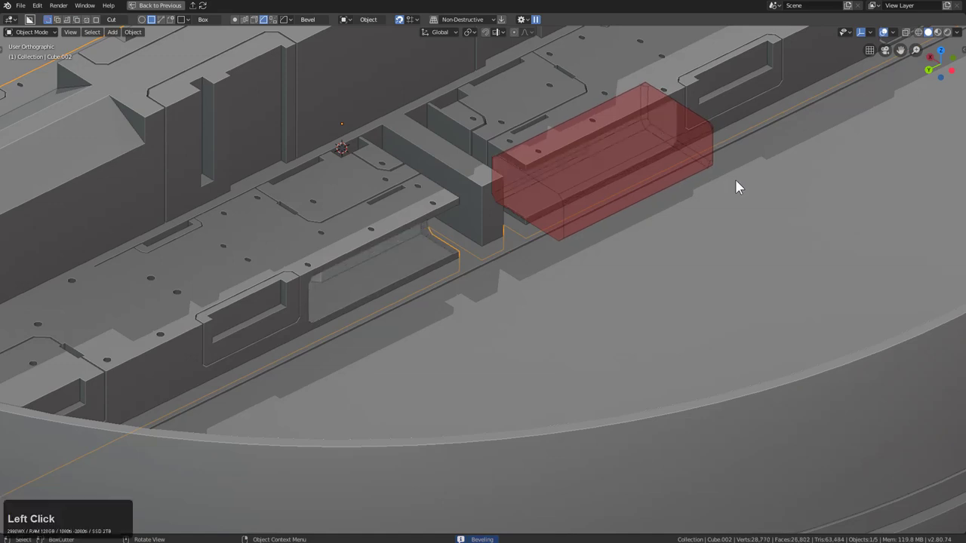
key("t")
key("t")
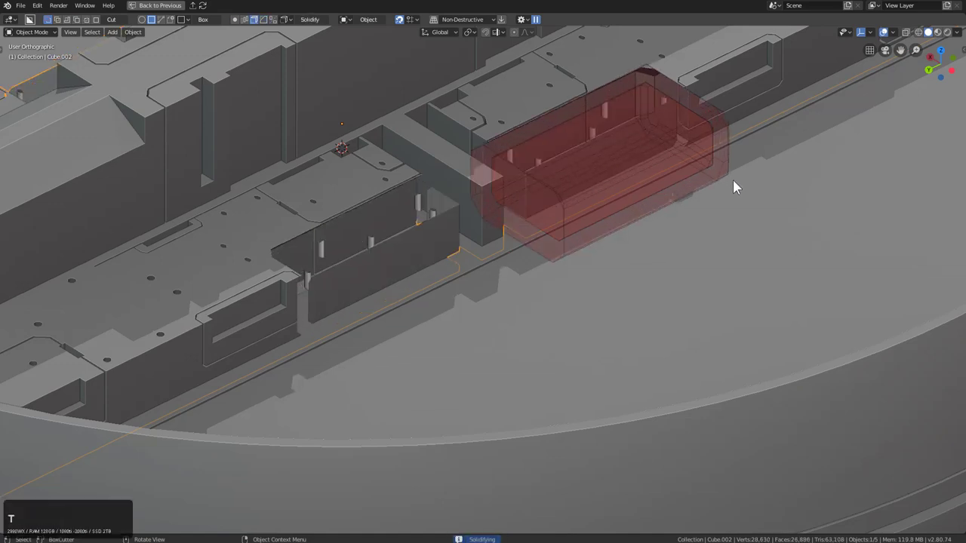
key("b")
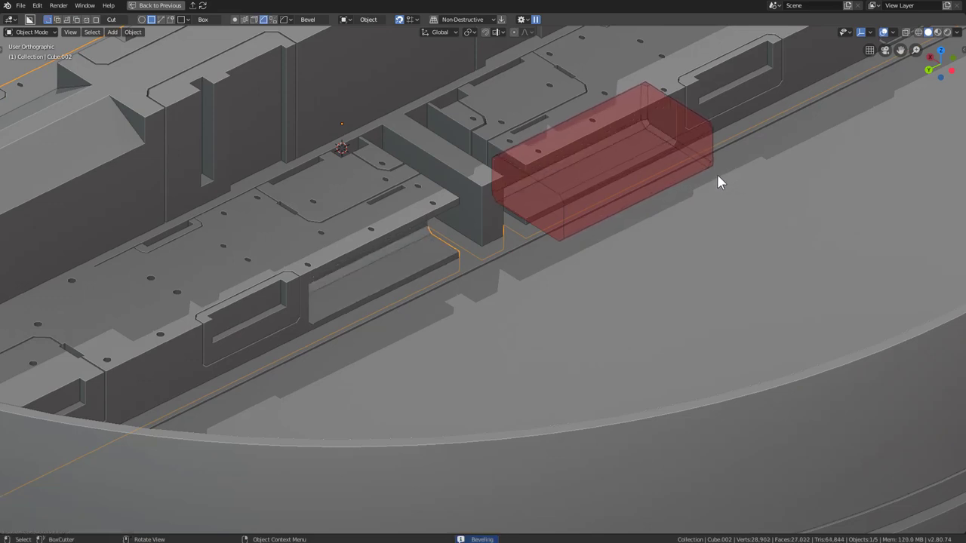
left_click(714, 172)
left_click(713, 172)
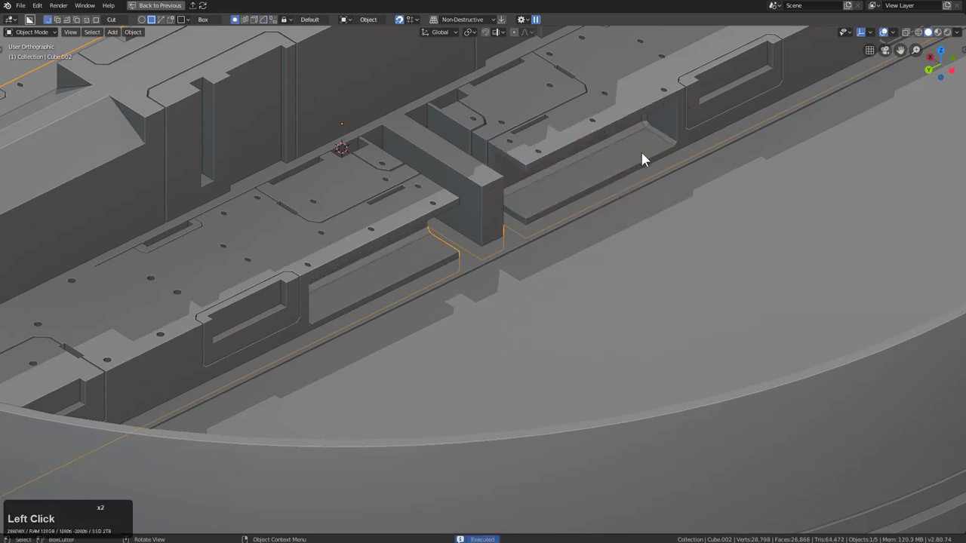
Step: Show the cutters collection together with the model, then hide the revealed slats covering the interior
key("d")
middle_click_drag(821, 146, 666, 183)
scroll(619, 226, "up", 4)
scroll(649, 224, "down", 3)
key("2")
key("1")
key("alt+h")
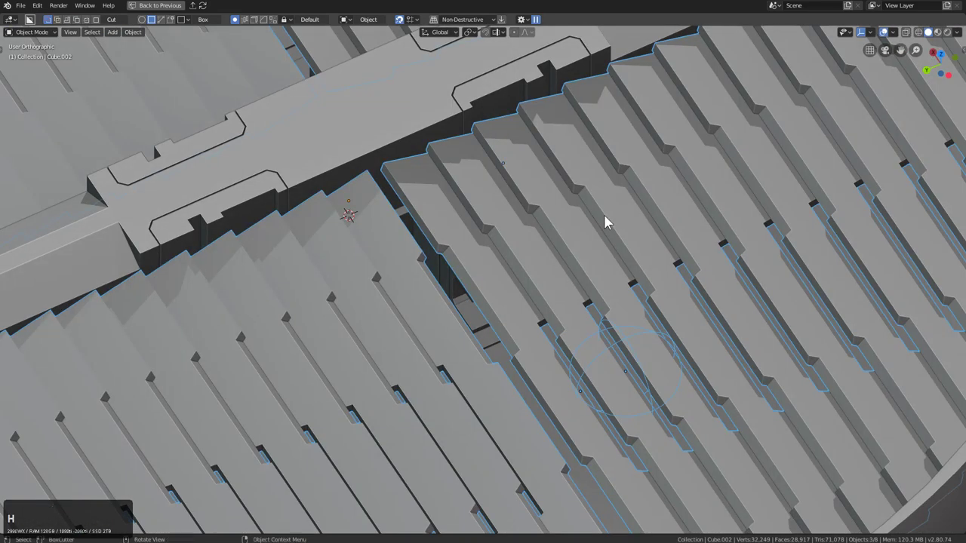
key("2")
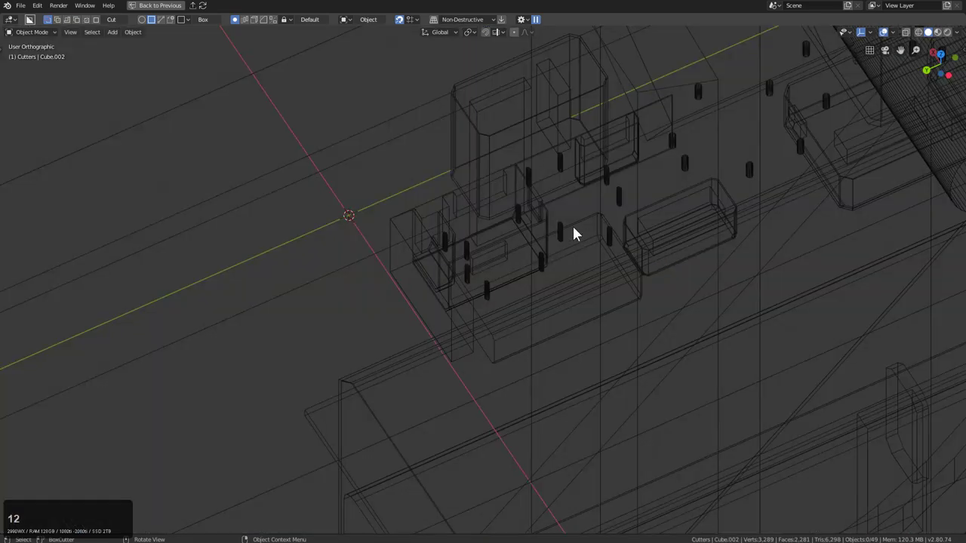
left_click(526, 230)
key("shift+1")
scroll(596, 223, "up", 3)
scroll(575, 266, "down", 5)
left_click(585, 268)
key("h")
left_click(595, 326)
left_click(593, 322)
left_click(593, 316)
key("h")
Step: Scale the detailed custom cutter box at the block's centre along Y, then along X
scroll(593, 323, "up", 4)
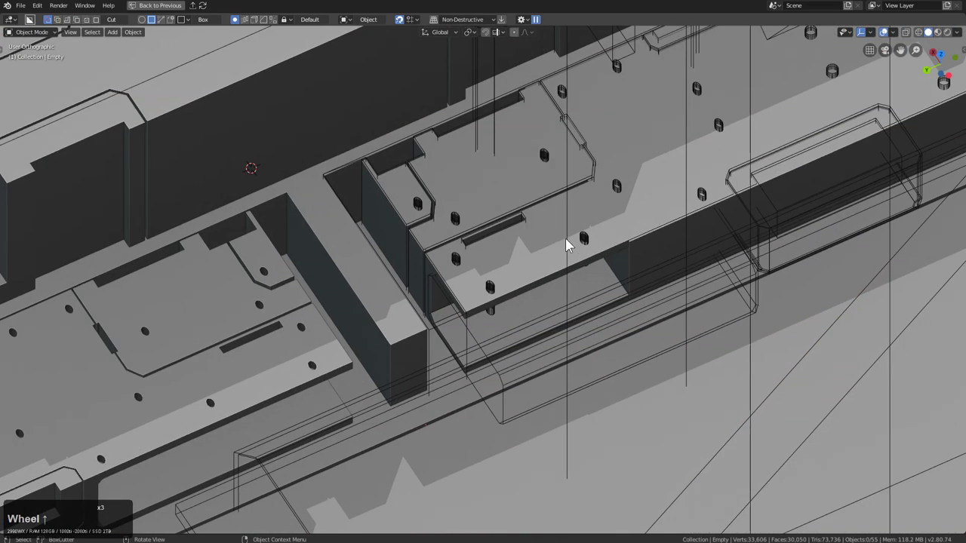
left_click(492, 290)
middle_click_drag(491, 290, 536, 263)
key("s")
key("x")
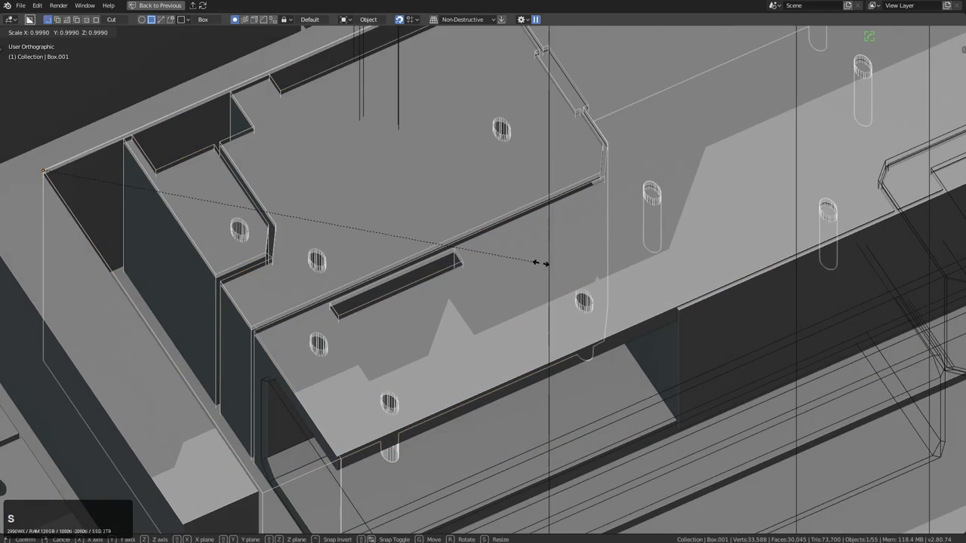
key("y")
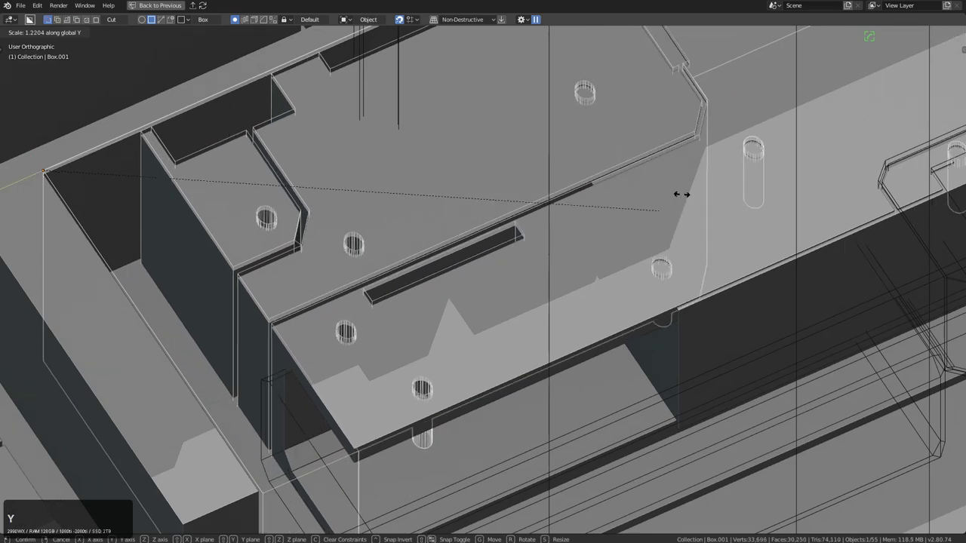
left_click(703, 151)
middle_click_drag(703, 152, 529, 239)
key("s")
key("x")
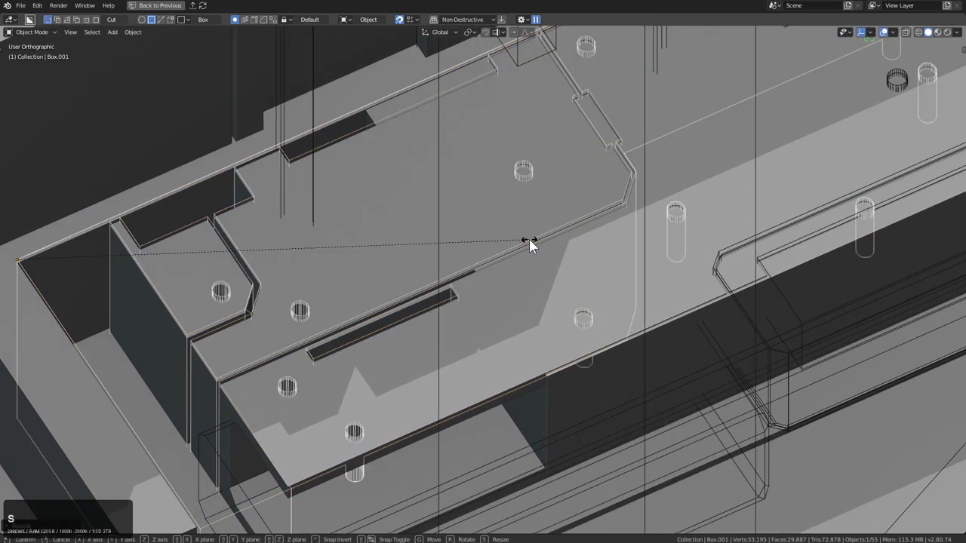
left_click(574, 220)
Step: Move the leftover box on the block into the Cutters collection
scroll(576, 215, "down", 3)
scroll(575, 213, "down", 3)
middle_click_drag(555, 236, 550, 226)
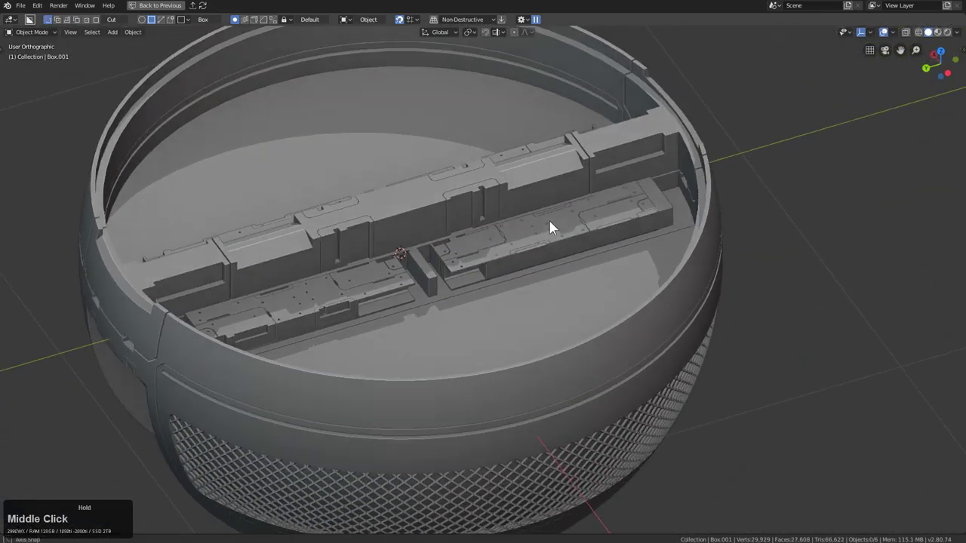
scroll(562, 226, "up", 4)
left_click(531, 260)
key("m")
left_click(510, 283)
Step: Duplicate the mirrored detailed block and offset the copy along Z and X, away from the crossbar
scroll(508, 287, "down", 3)
middle_click_drag(493, 244, 559, 235)
left_click(550, 250)
key("shift+d")
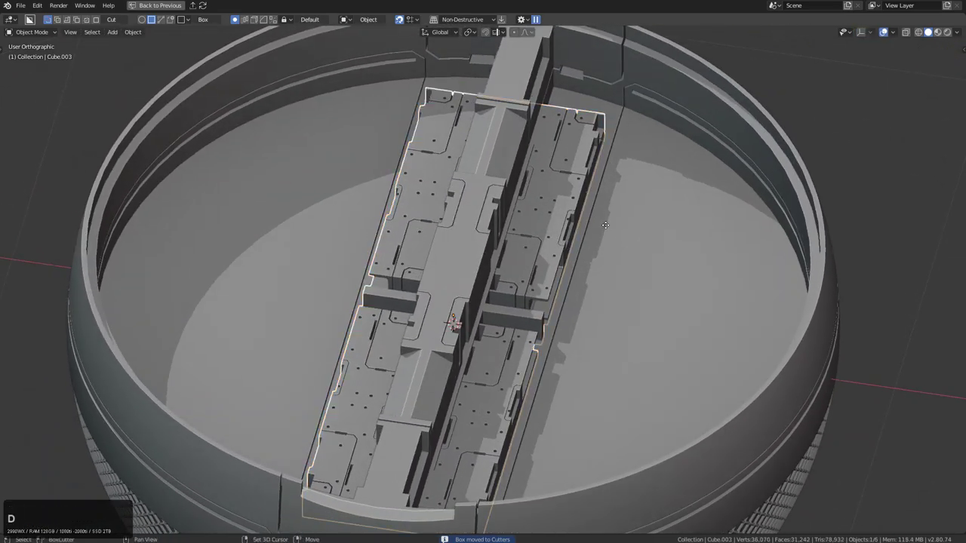
right_click(549, 114)
key("g")
key("z")
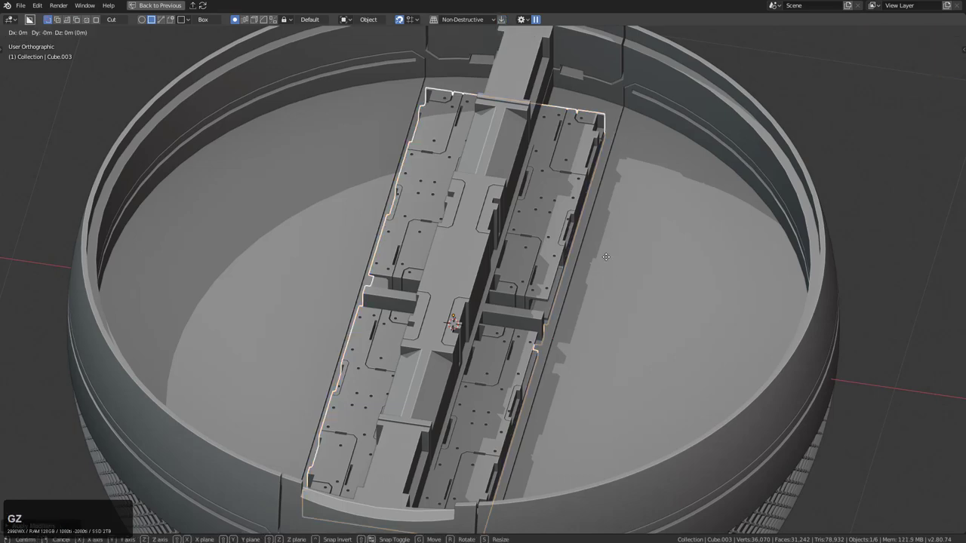
left_click(586, 236)
key("g")
key("x")
left_click(709, 290)
Step: Rotate the block copy by 90° about Z twice, enlarge it uniformly and shift it along X
type("rz90")
key("Return")
key("shift+r")
key("s")
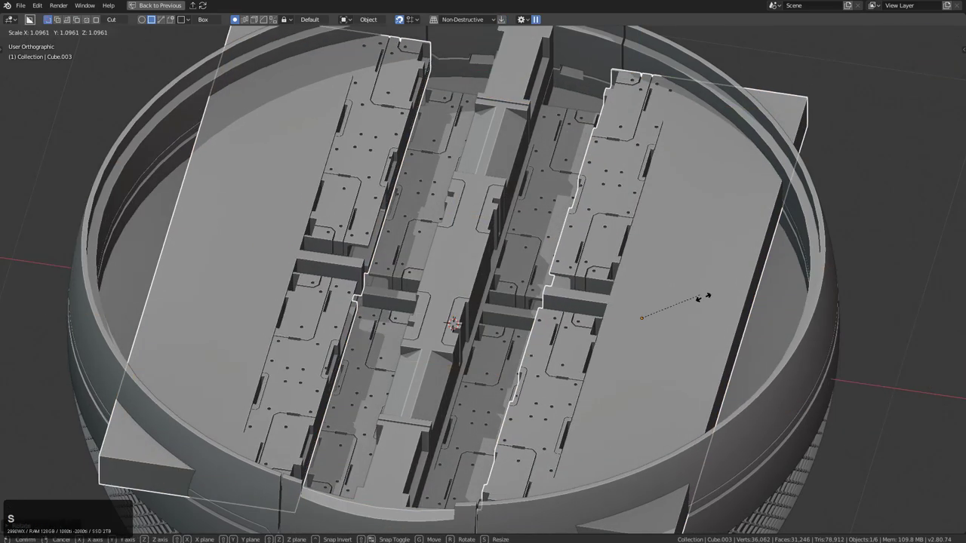
left_click(732, 312)
key("g")
key("x")
left_click(786, 329)
Step: Adjust the enlarged copy's height along Z so it sits inside the bowl
middle_click_drag(787, 334, 577, 266)
key("g")
key("z")
left_click(740, 306)
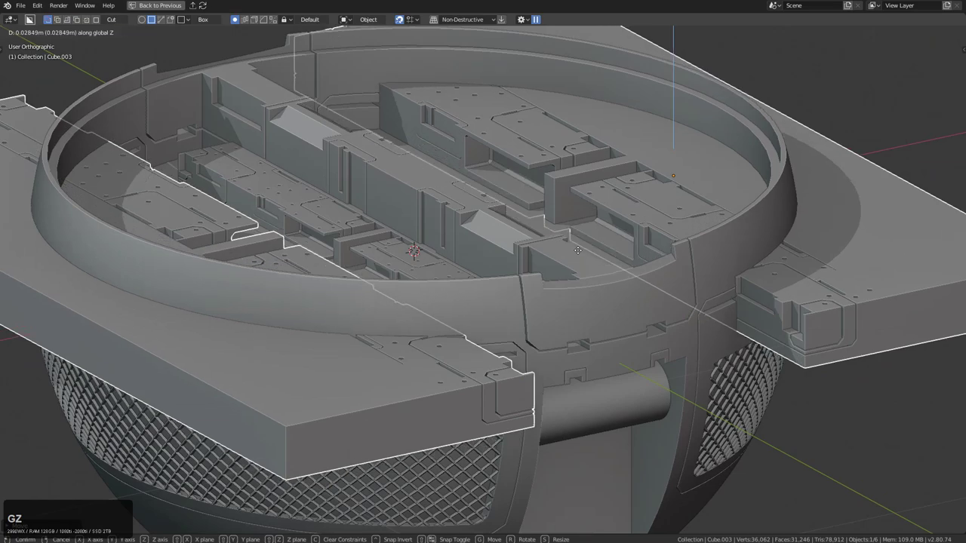
left_click(579, 188)
middle_click_drag(578, 187, 586, 246)
left_click(586, 245)
key("g")
key("x")
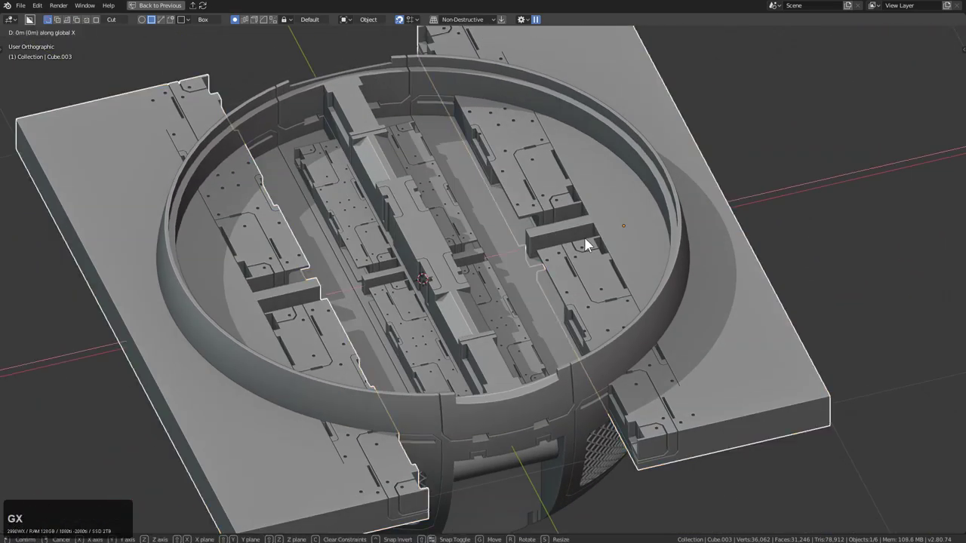
key("z")
left_click(591, 241)
Step: Stretch the block copy along Z to make it thicker and adjust its vertical position
key("s")
key("z")
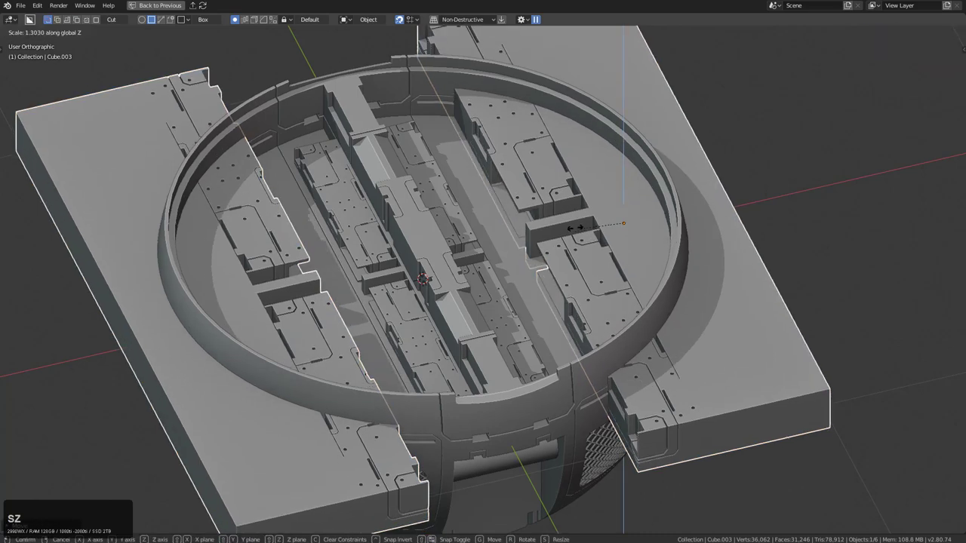
left_click(539, 224)
key("g")
key("z")
left_click(540, 222)
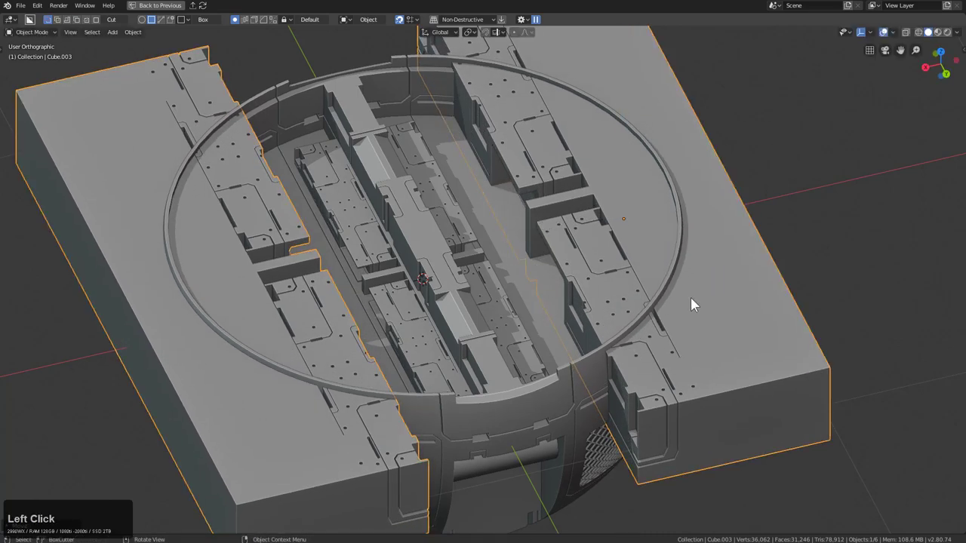
Step: Thin the block copy along Z, set its height below the bowl's rim and shift it along X
key("s")
key("z")
left_click(610, 272)
key("g")
key("z")
left_click(609, 274)
key("g")
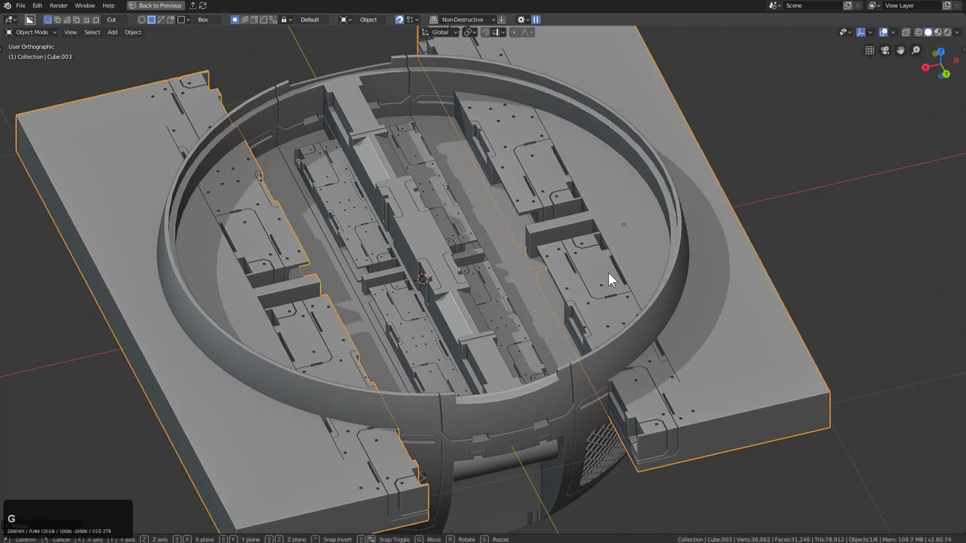
key("x")
left_click(646, 269)
middle_click_drag(646, 269, 656, 264)
Step: Slash the block copy with the bowl's round interior cutter and keep only the pieces inside the bowl
key("2")
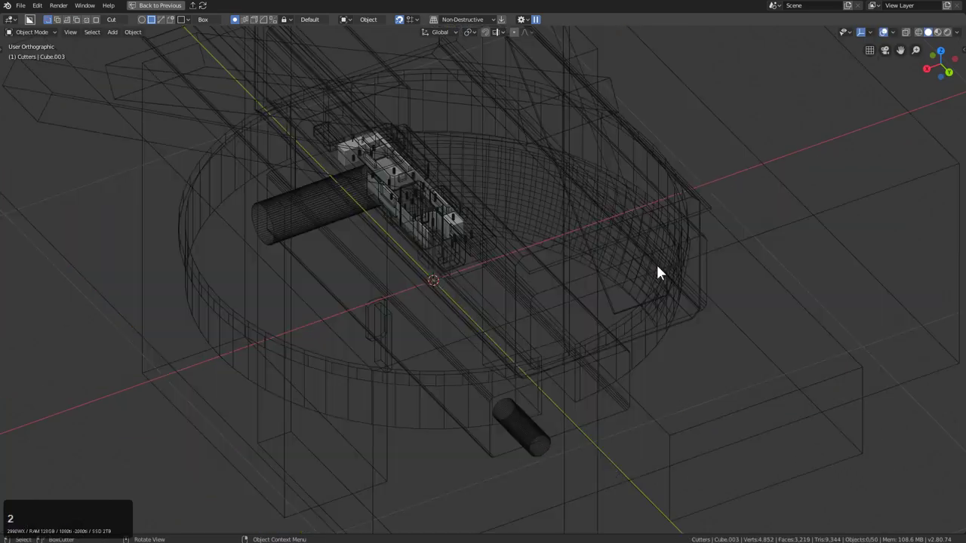
left_click(625, 320)
key("shift+1")
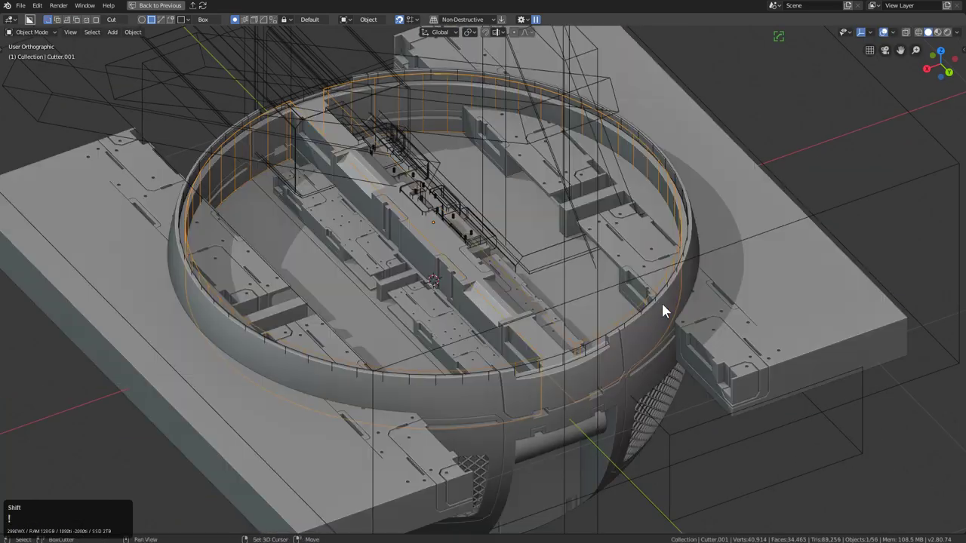
left_click(744, 226, "shift")
key("q")
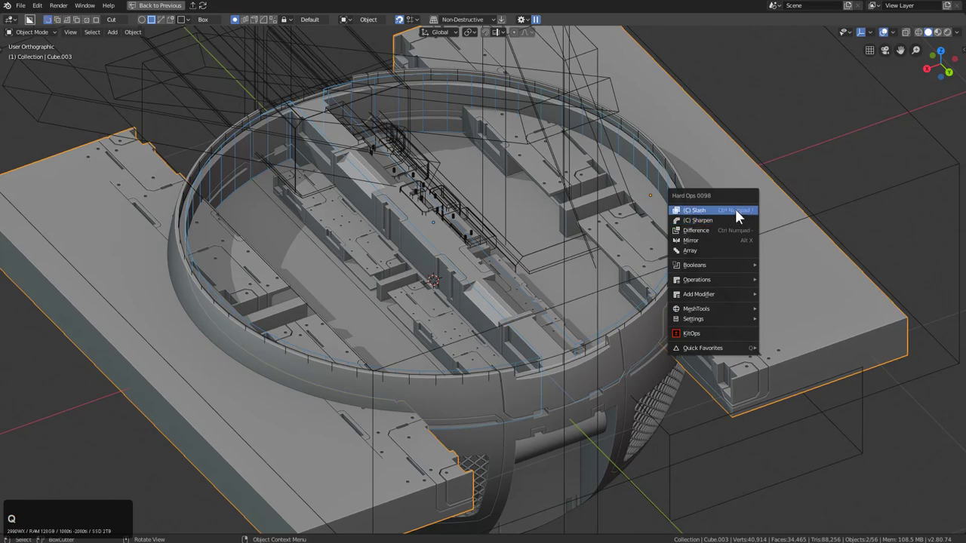
left_click(736, 209)
left_click(736, 209)
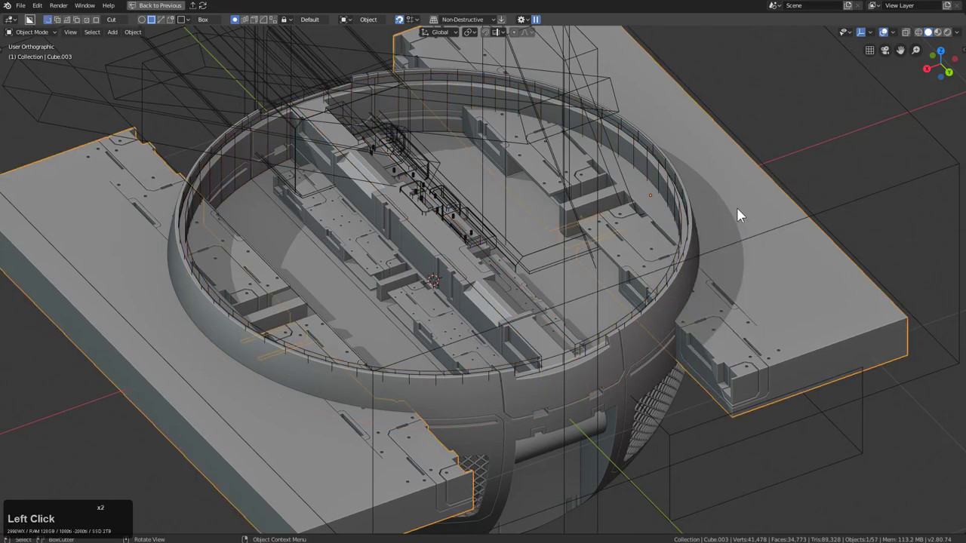
middle_click_drag(744, 218, 483, 249)
scroll(394, 221, "up", 2)
middle_click_drag(395, 222, 459, 231)
scroll(410, 114, "up", 3)
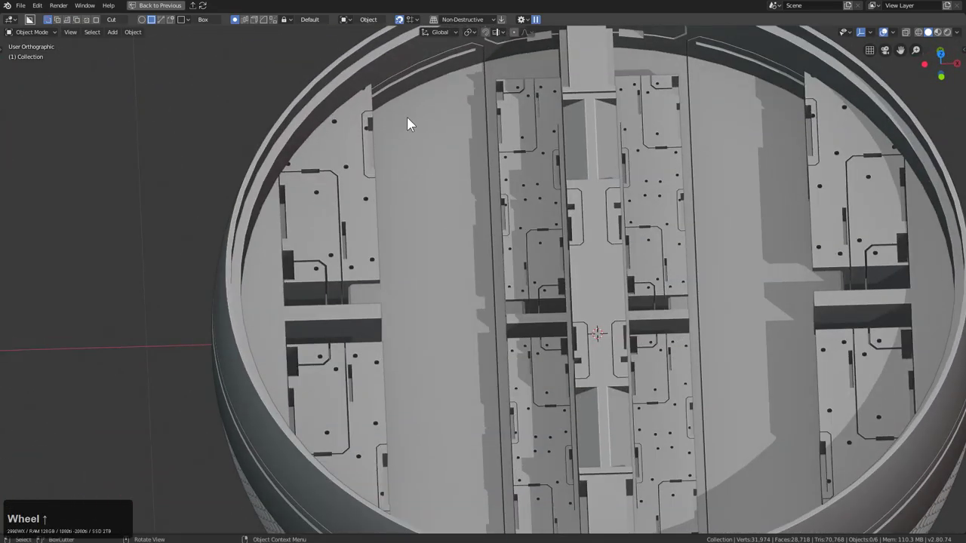
scroll(456, 355, "down", 3)
middle_click_drag(456, 355, 637, 202)
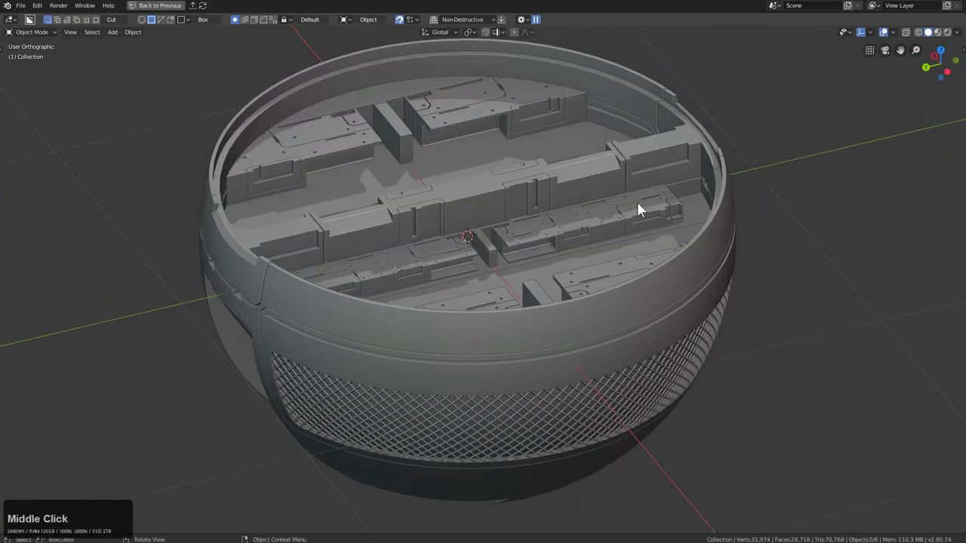
Step: Make a cylinder with BoxCutter's Circle shape from the inner block's side wall across to the outer block
middle_click_drag(483, 221, 533, 276)
left_click(533, 276)
middle_click_drag(521, 242, 315, 139)
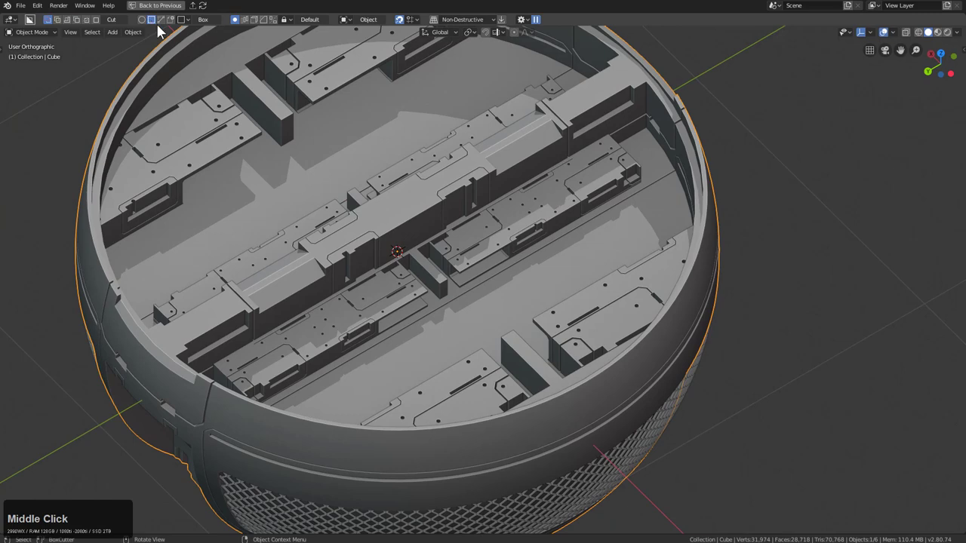
middle_click_drag(483, 286, 567, 295)
scroll(609, 263, "up", 5)
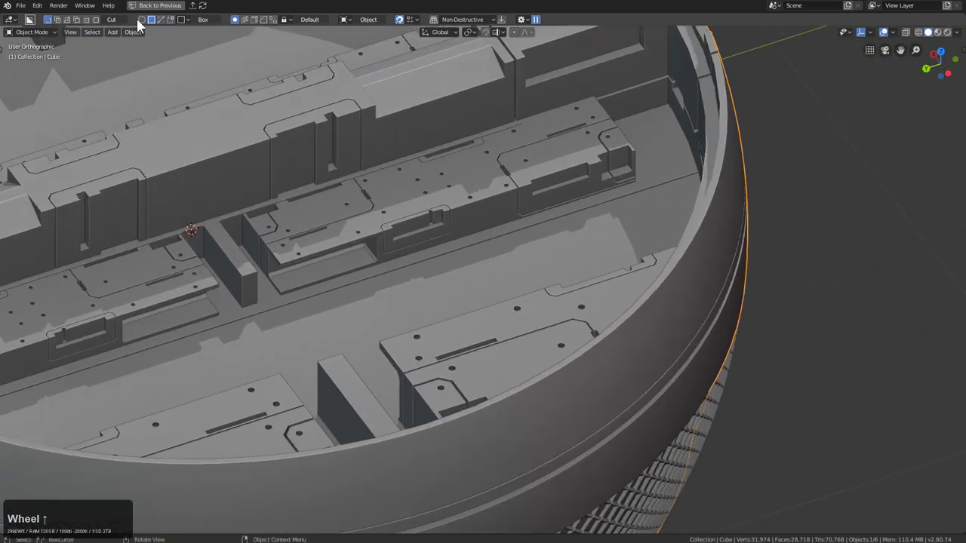
left_click(142, 20)
middle_click_drag(392, 166, 412, 186)
scroll(423, 204, "up", 3)
left_click(414, 200)
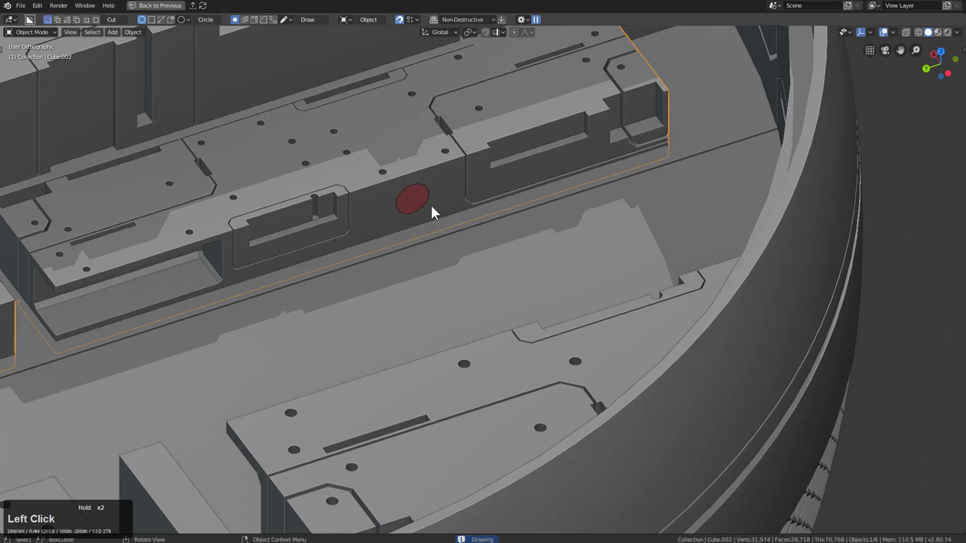
key("a")
middle_click_drag(604, 377, 606, 338)
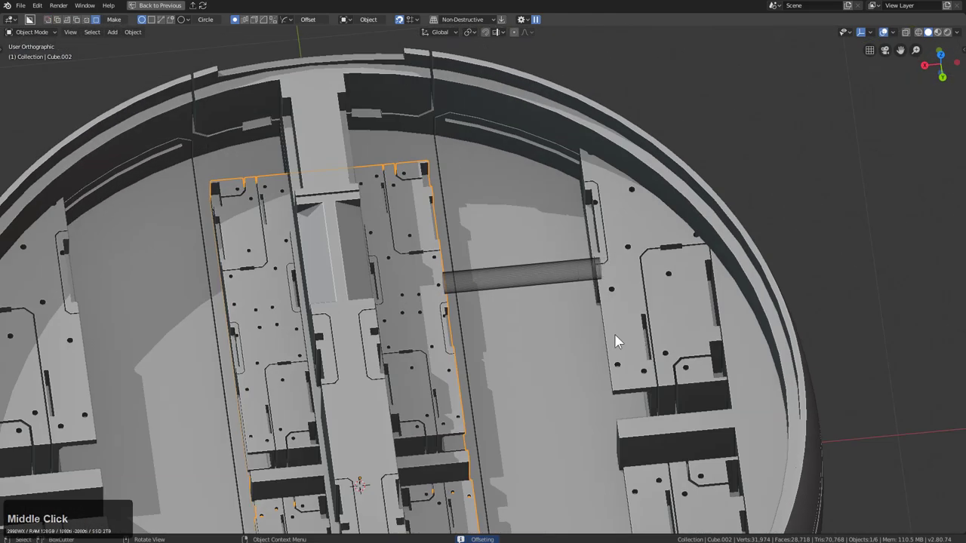
left_click(518, 265)
Step: Add a loop cut near the cylinder's end and shrink its middle section, leaving a thicker collar
scroll(428, 263, "up", 3)
middle_click_drag(539, 276, 448, 250)
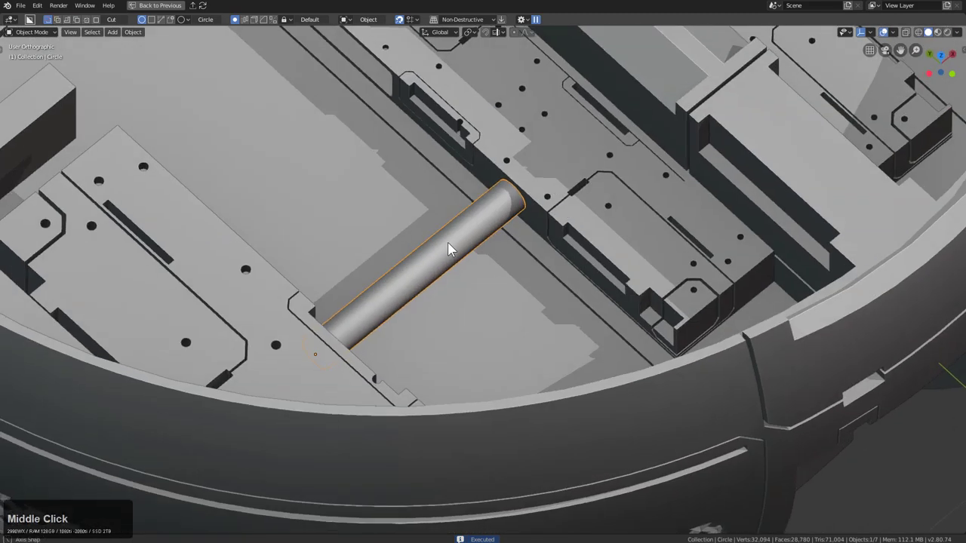
scroll(447, 243, "up", 2)
key("Tab")
key("ctrl+r")
left_click(403, 249)
right_click(403, 250)
left_click(619, 234)
key("alt+s")
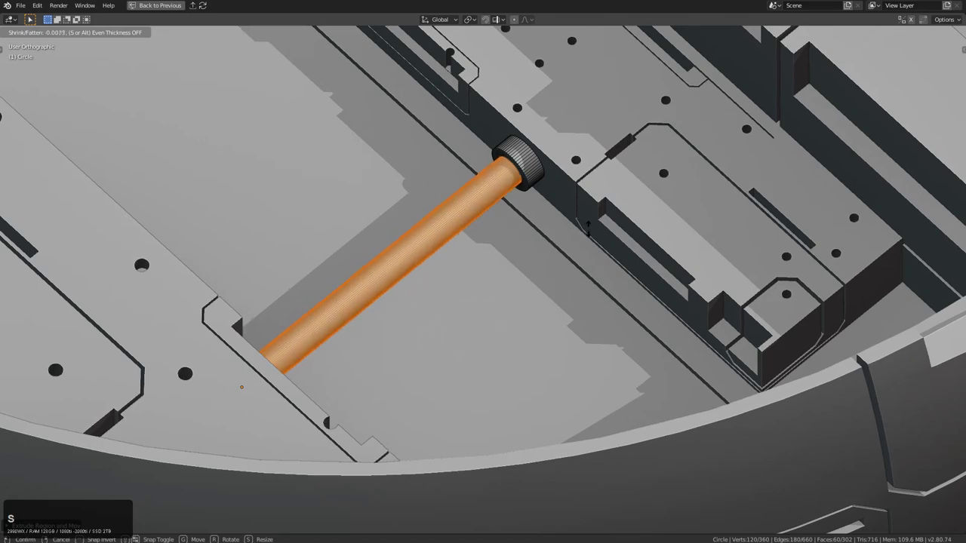
left_click(507, 224)
Step: Shift the collared pipe along X so it sits between the inner and outer blocks
key("Tab")
middle_click_drag(507, 224, 602, 227)
scroll(602, 227, "down", 1)
middle_click_drag(671, 204, 549, 227, "shift")
scroll(529, 226, "up", 2)
key("g")
key("x")
left_click(579, 263)
key("g")
key("x")
left_click(518, 249)
Step: Array the pipe along the blocks with a count of 16 and a relative X offset of -1.941
scroll(528, 241, "up", 2)
key("q")
left_click(528, 271)
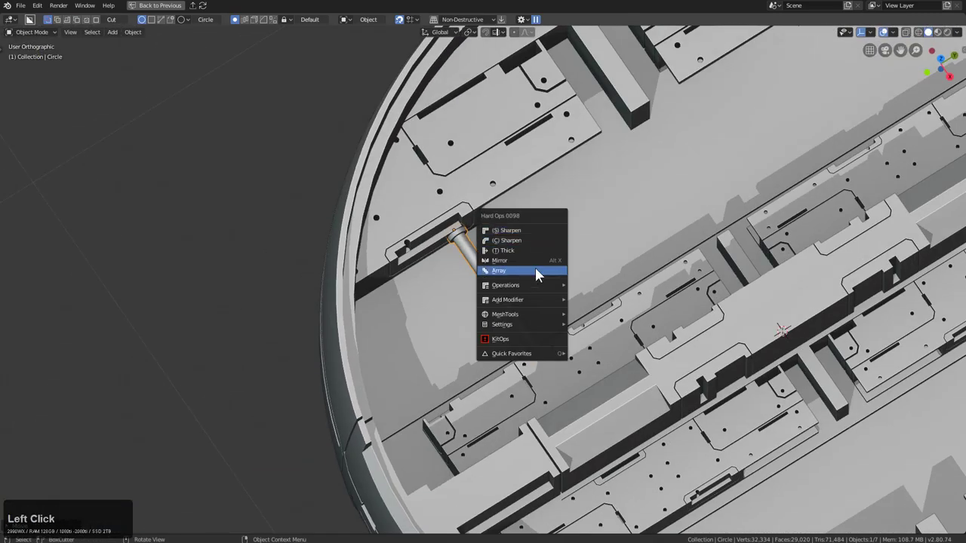
left_click(447, 252)
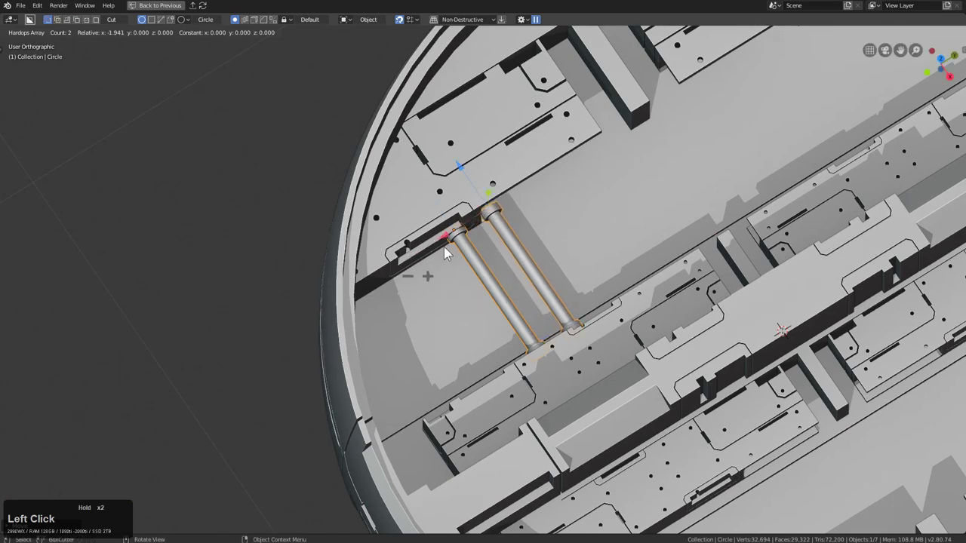
left_click(426, 277)
double_click(427, 277)
scroll(517, 259, "down", 3)
middle_click_drag(517, 258, 437, 265, "shift")
double_click(380, 318)
left_click(379, 319)
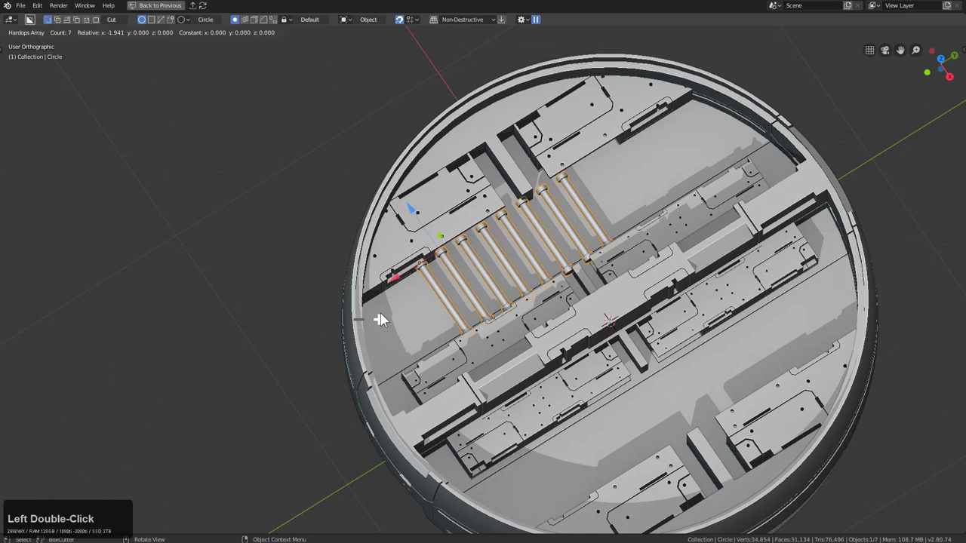
double_click(379, 318)
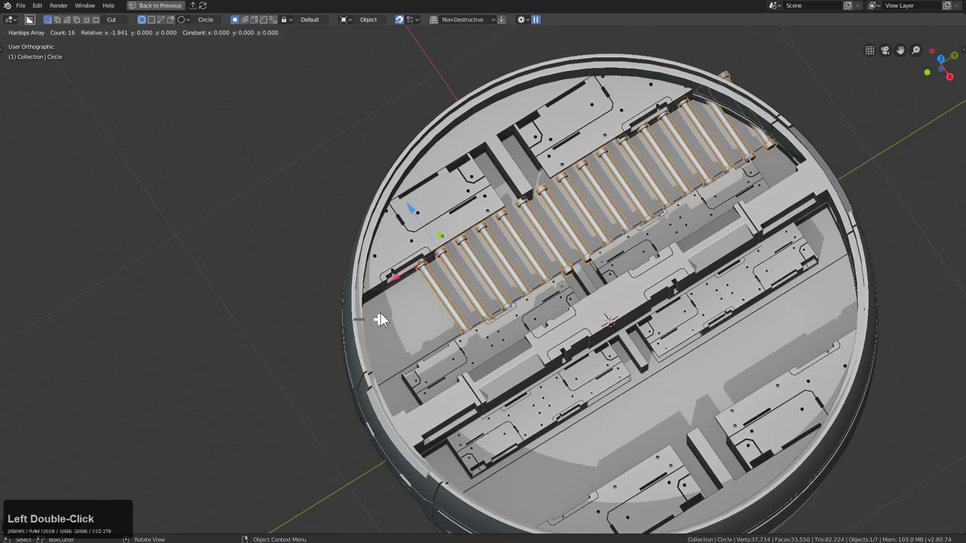
right_click(564, 255)
Step: Slide the whole row of pipes along Y to align it with the blocks
key("g")
key("x")
key("y")
left_click(501, 261)
Step: Mirror the pipe row to the opposite side of the bowl's central beam
key("alt+a")
middle_click_drag(501, 264, 473, 261)
scroll(471, 203, "up", 2)
left_click(472, 261)
left_click(546, 189, "shift")
key("alt+x")
left_click(449, 233)
key("alt+a")
Step: Select both end cap faces of the pipe mesh and scale them along X to adjust the collars' length
middle_click_drag(457, 226, 430, 231)
left_click(418, 215)
scroll(419, 214, "up", 2)
key("Tab")
key("alt+z")
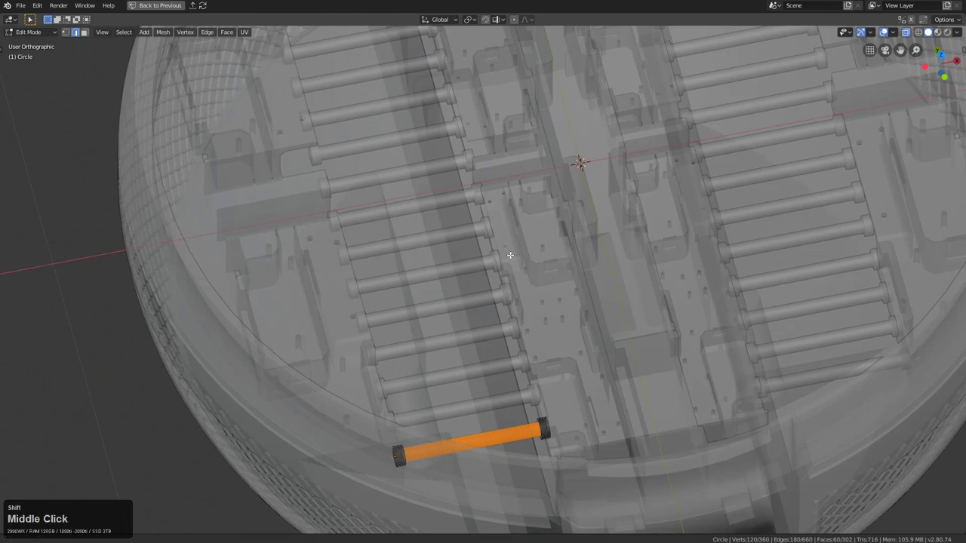
scroll(530, 205, "up", 3)
middle_click_drag(530, 205, 468, 270)
left_click(468, 270)
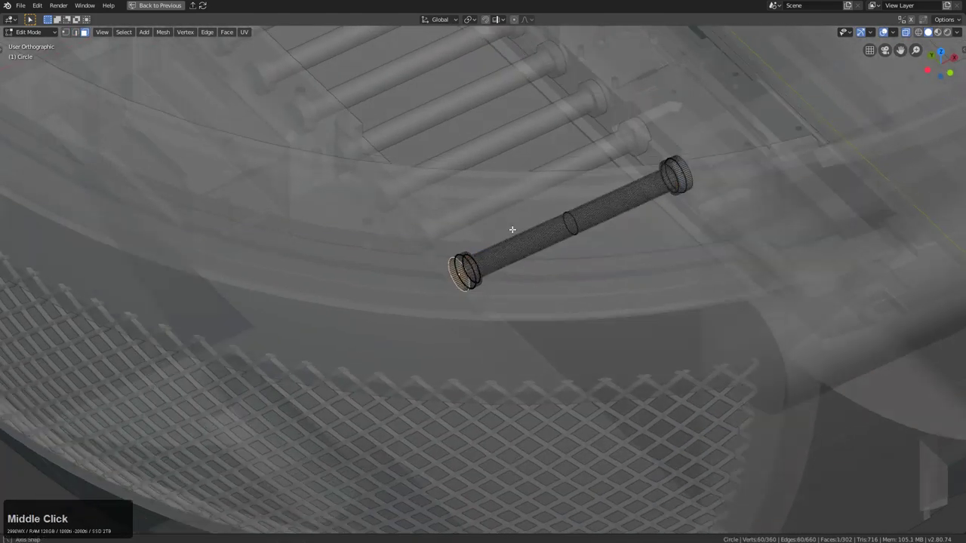
middle_click_drag(517, 226, 541, 292)
scroll(542, 292, "up", 2)
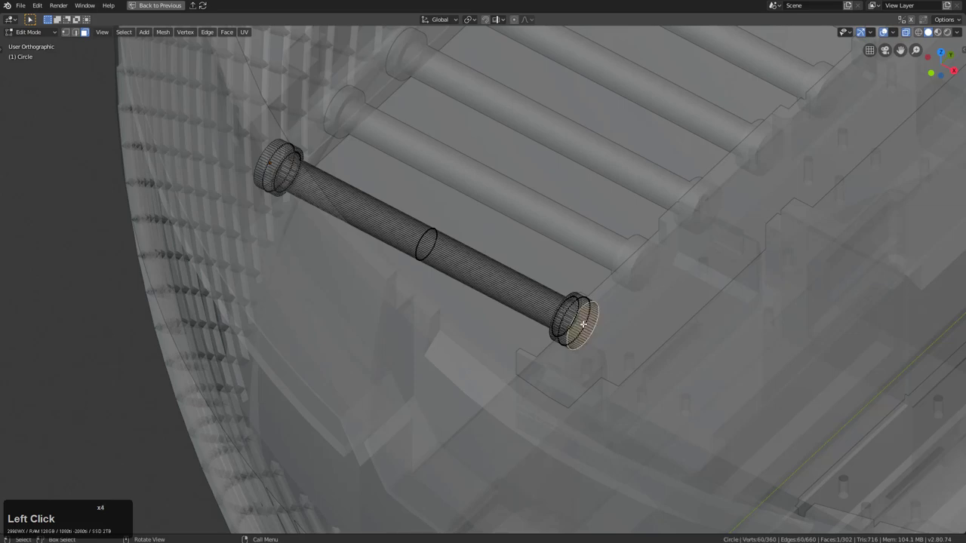
middle_click_drag(381, 259, 474, 257)
scroll(474, 257, "up", 4)
key("alt+z")
key("alt+z")
left_click(432, 280, "shift")
middle_click_drag(451, 276, 597, 267)
scroll(589, 317, "down", 4)
key("s")
key("x")
left_click(668, 363)
key("Tab")
key("alt+z")
Step: Unhide the hidden slats and show only the main collection
scroll(591, 290, "down", 2)
key("alt+z")
scroll(520, 255, "down", 4)
key("a")
mouse_move(462, 255)
middle_mouse_down()
mouse_move(516, 262)
mouse_move(493, 254)
mouse_move(504, 273)
mouse_move(589, 248)
mouse_move(626, 254)
mouse_move(545, 254)
mouse_move(655, 240)
mouse_move(597, 241)
middle_mouse_up()
key("alt+z")
key("alt+a")
key("alt+z")
middle_click_drag(597, 241, 612, 277)
key("alt+h")
key("1")
Step: Move the empty that drives the slat array slightly along Y to adjust the slats' spread across the bowl
scroll(562, 272, "up", 2)
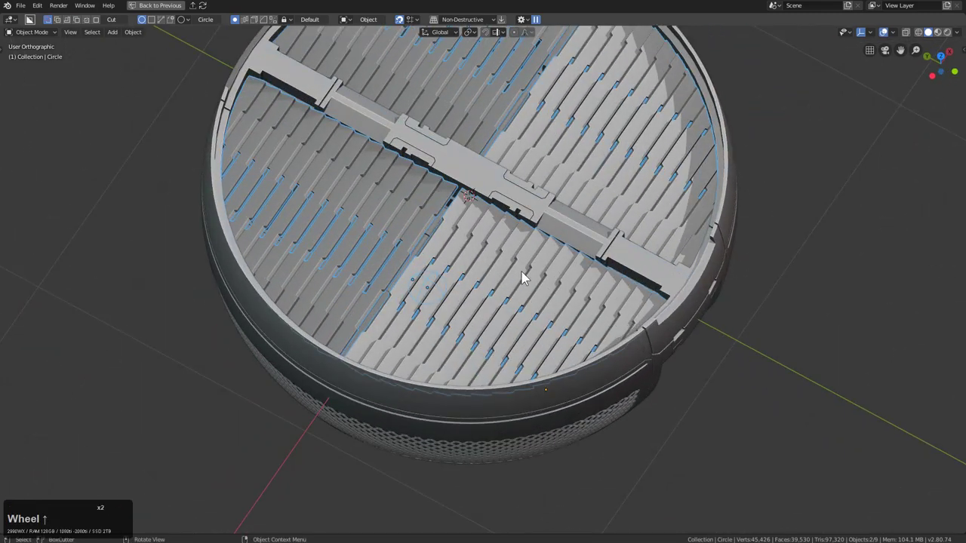
middle_click_drag(519, 272, 467, 218)
left_click(410, 231)
middle_click_drag(410, 231, 451, 270)
key("g")
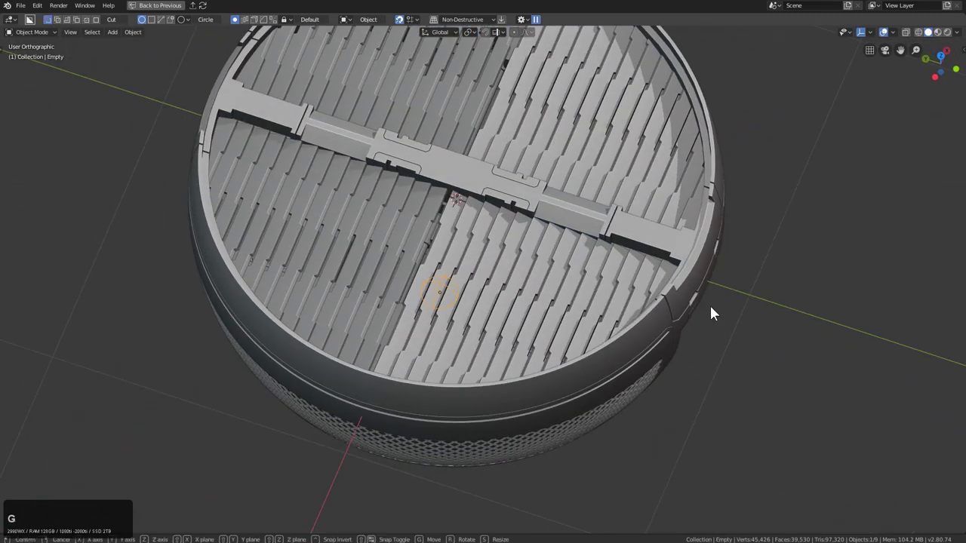
key("x")
key("y")
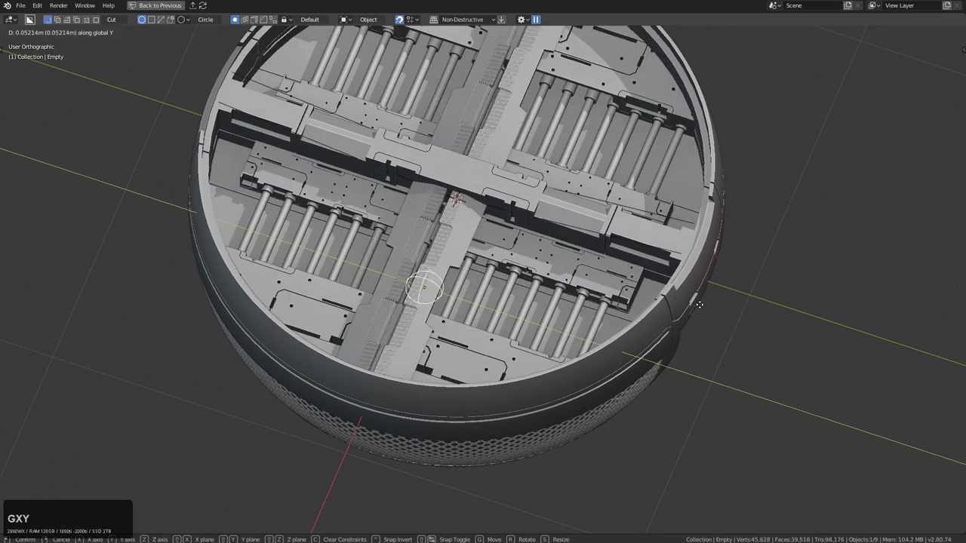
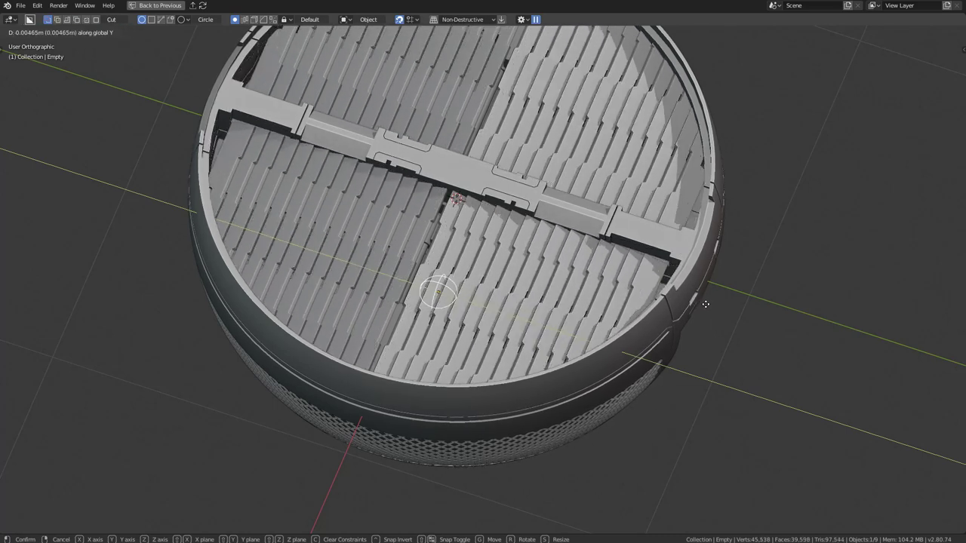
left_click(704, 300)
Step: Select the bowl and make an extruded box with BoxCutter's Box shape, reaching from inside the bowl's end past the rim
middle_click_drag(649, 284, 683, 290)
middle_click_drag(679, 283, 612, 276, "shift")
scroll(607, 208, "up", 2)
middle_click_drag(543, 167, 528, 215)
left_click(573, 224)
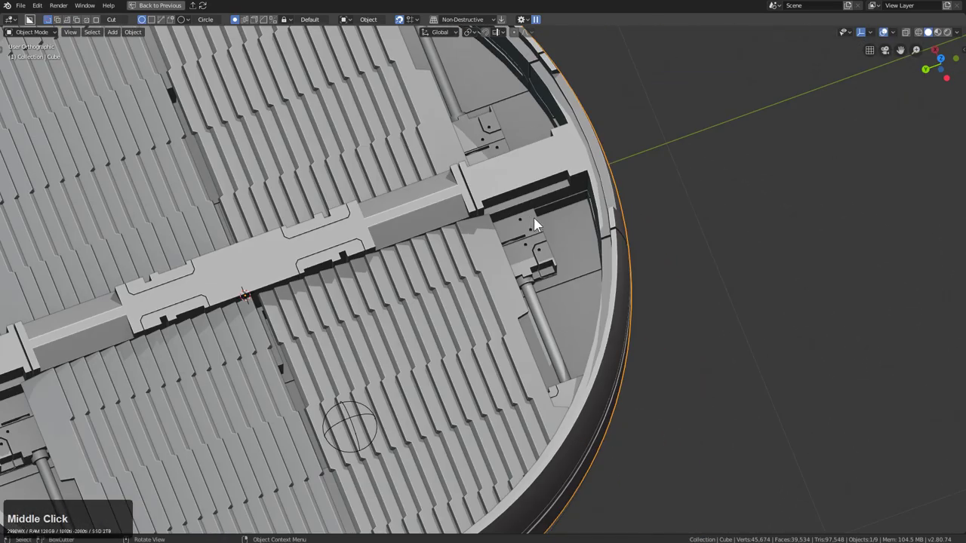
mouse_move(540, 217)
left_mouse_down()
mouse_move(604, 271)
mouse_move(617, 270)
left_mouse_up()
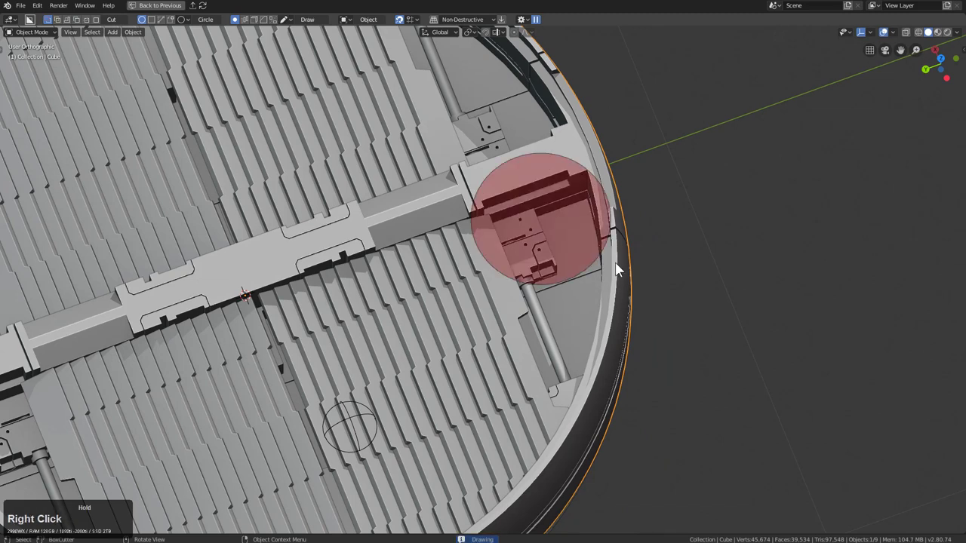
key("d")
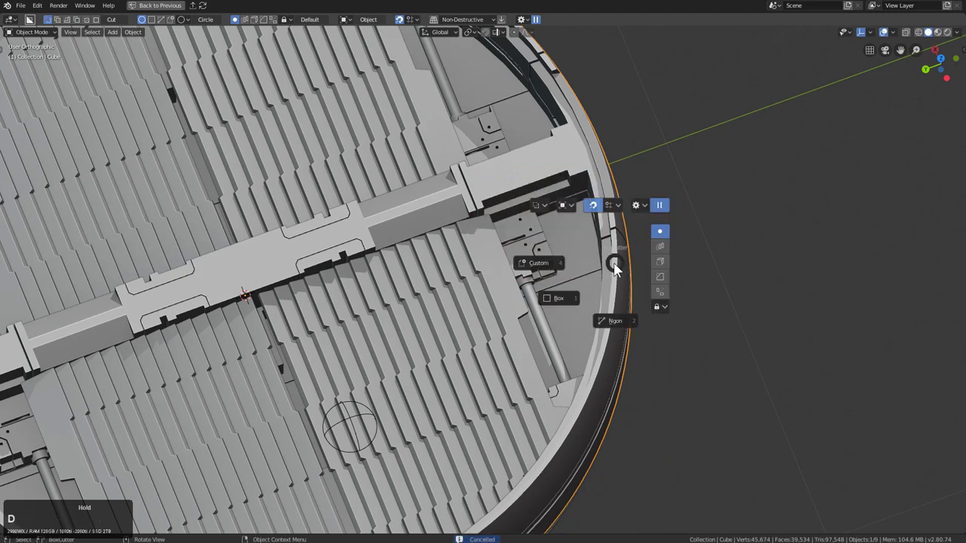
left_click(564, 296)
mouse_move(540, 219)
left_mouse_down()
mouse_move(702, 288)
mouse_move(795, 278)
left_mouse_up()
middle_click_drag(879, 316, 739, 331)
key("e")
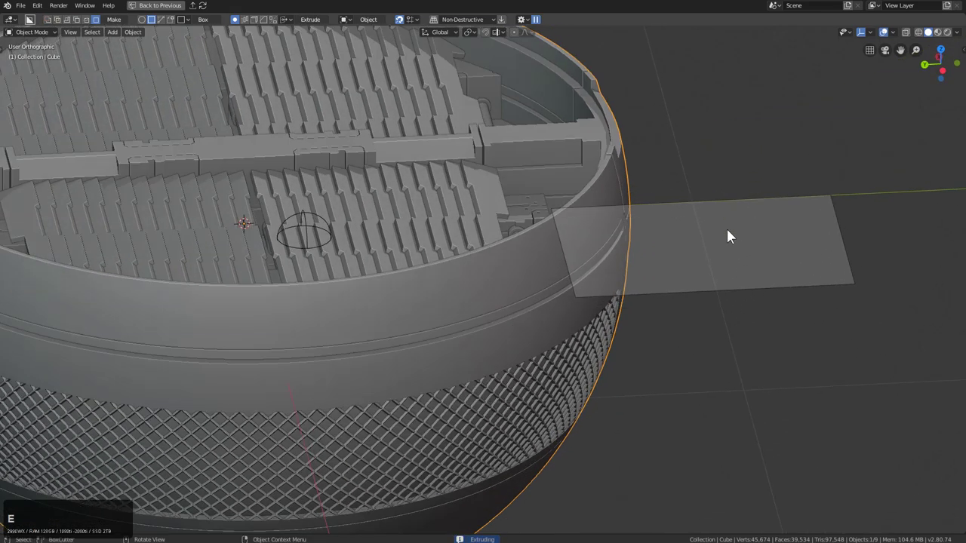
left_click(718, 49)
key("e")
left_click(722, 215)
Step: Move the new box into place beside the central beam so it overlaps the bowl's end wall
middle_click_drag(660, 214, 562, 201)
scroll(627, 235, "up", 4)
key("g")
left_click(627, 243)
scroll(562, 201, "down", 3)
key("a")
left_click(644, 261)
Step: Show the cutters collection and unhide all of its cutter objects
key("2")
key("1")
key("2")
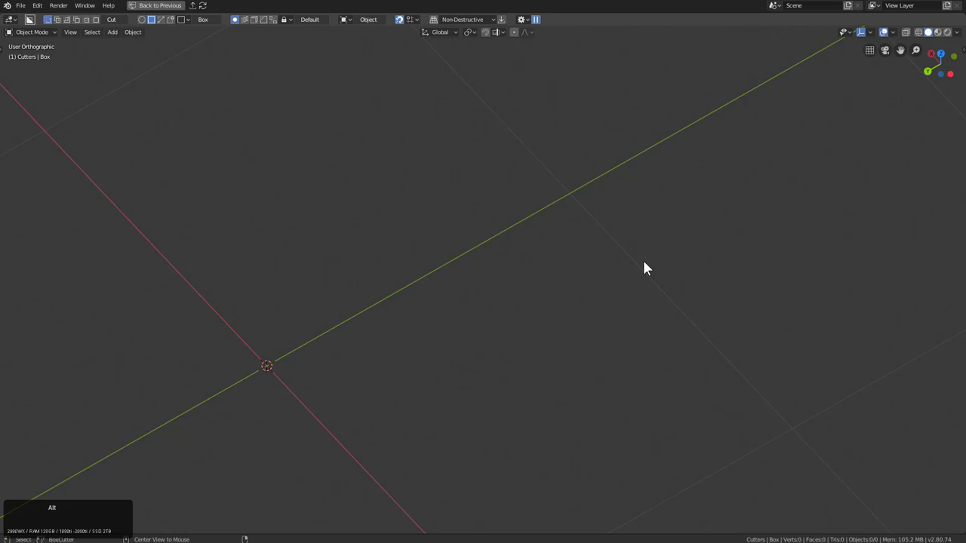
key("alt+h")
middle_click_drag(478, 260, 470, 236)
scroll(469, 234, "down", 1)
key("alt+a")
Step: Bring back the main collection and slash the box with the bowl's round interior cutter
left_click(199, 150)
middle_click_drag(198, 150, 660, 186)
key("shift+1")
left_click(661, 187)
key("q")
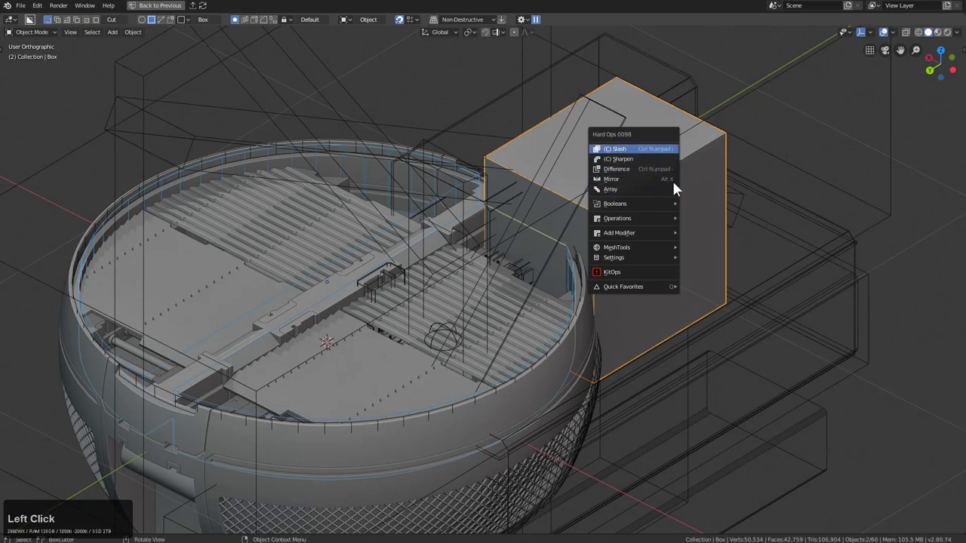
Step: Delete the box piece outside the bowl and return to the main collection alone
key("alt+a")
left_click(664, 209)
key("x")
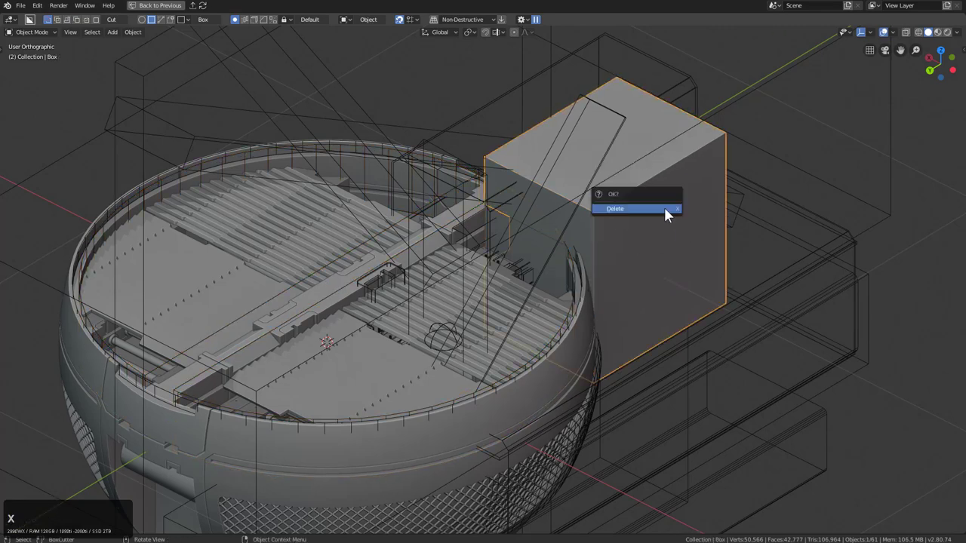
left_click(664, 208)
key("1")
Step: Flatten the remaining curved block along Z and lower it below the bowl's rim
middle_click_drag(600, 212, 649, 253)
scroll(479, 194, "up", 2)
left_click(480, 195)
scroll(664, 263, "up", 1)
key("s")
key("z")
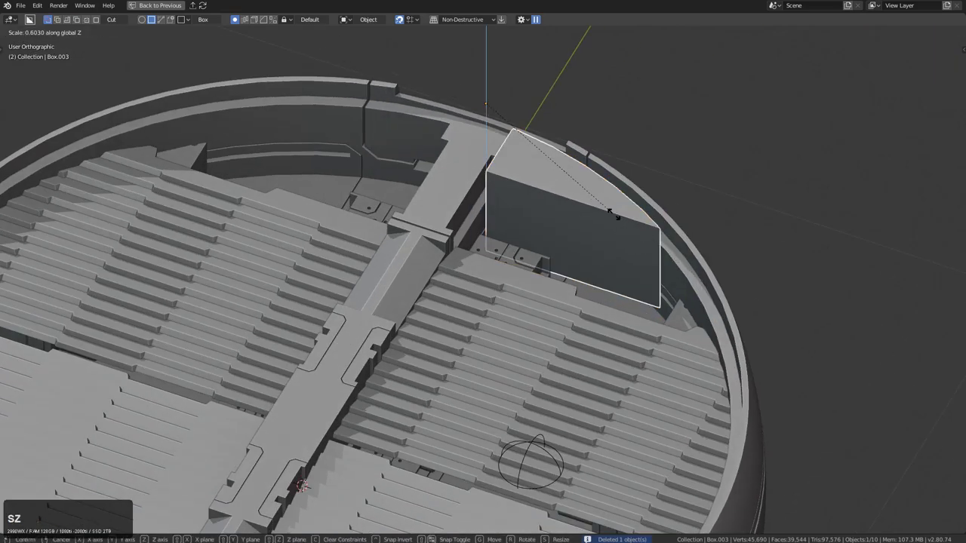
left_click(603, 220)
key("g")
key("z")
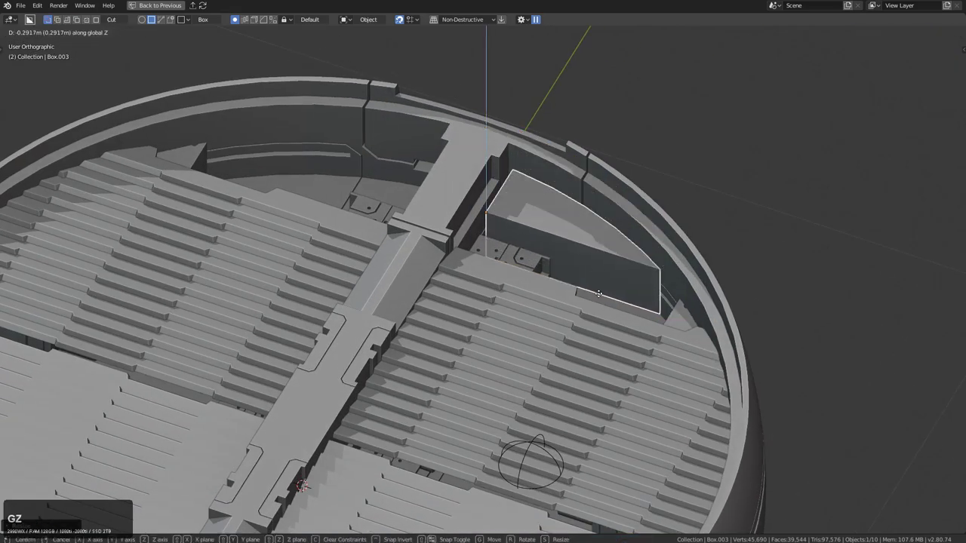
left_click(597, 268)
Step: Cut a long shallow notch with one slanted end into the curved block's upper edge using BoxCutter's Ngon shape
middle_click_drag(597, 245, 513, 218)
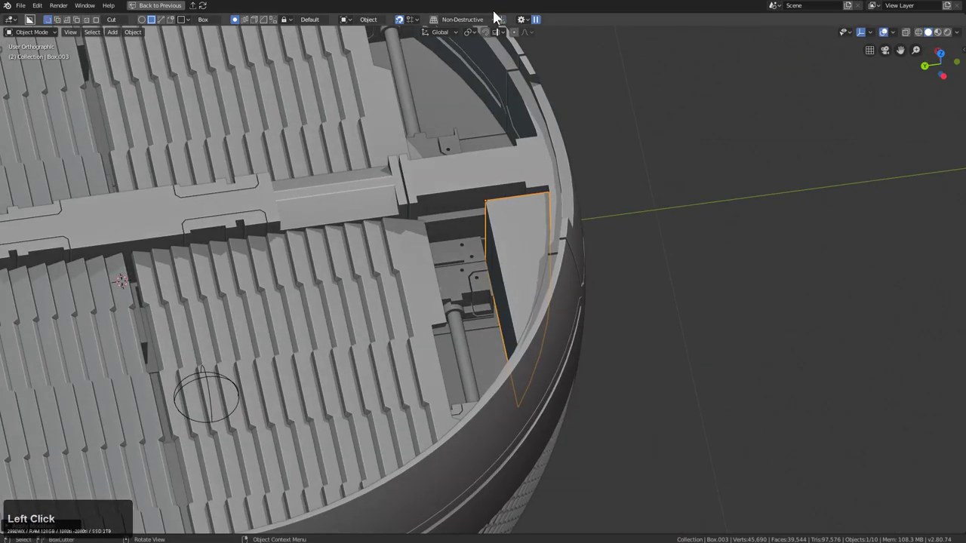
middle_click_drag(562, 219, 510, 236)
scroll(510, 236, "up", 1)
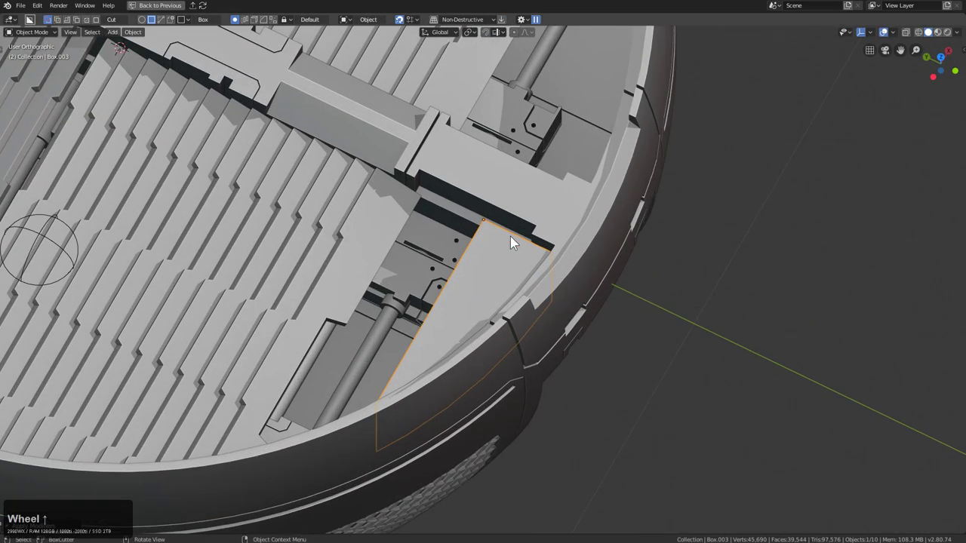
key("KP_1")
key("KP_8")
key("KP_8")
key("KP_8")
key("d")
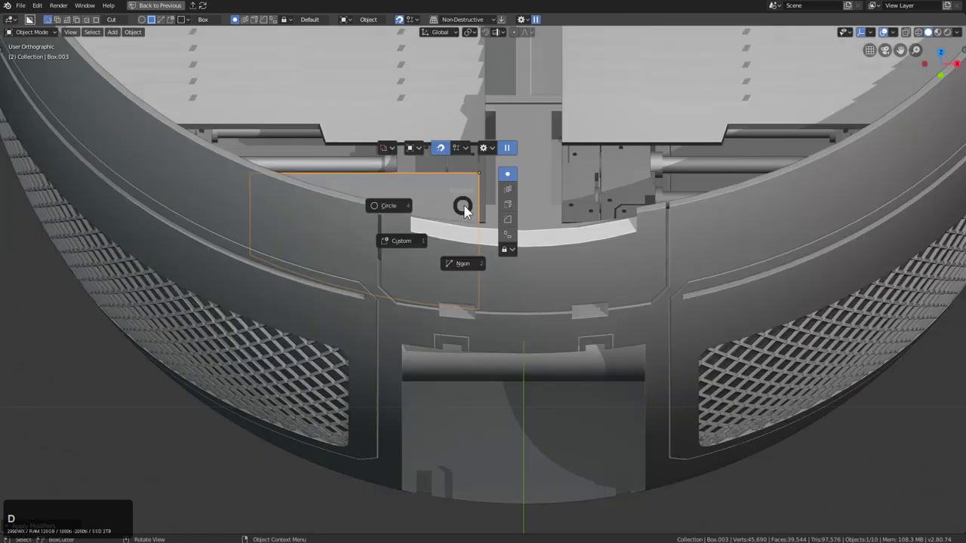
left_click(468, 259)
scroll(385, 188, "up", 1)
scroll(385, 188, "up", 1)
left_click_drag(302, 138, 302, 138, "ctrl")
left_click(459, 140, "ctrl")
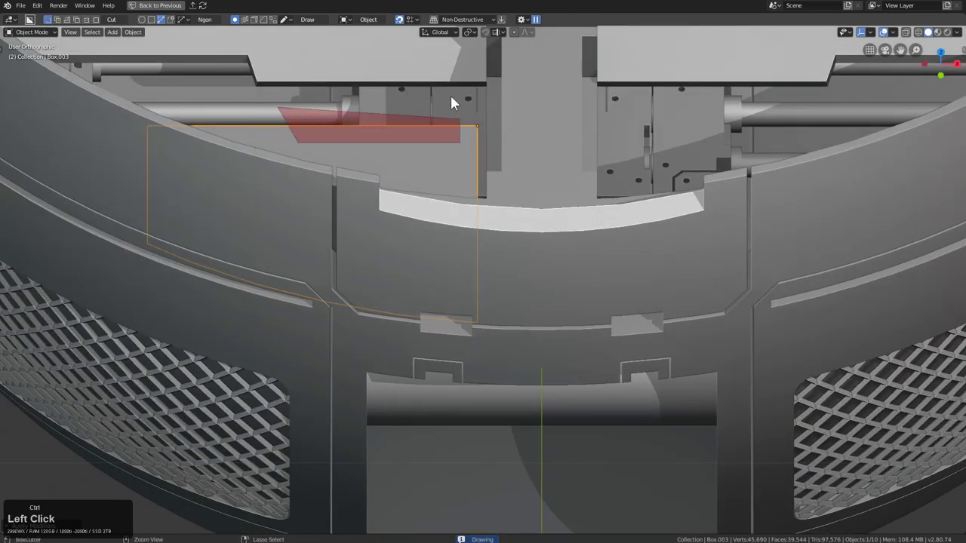
double_click(460, 96)
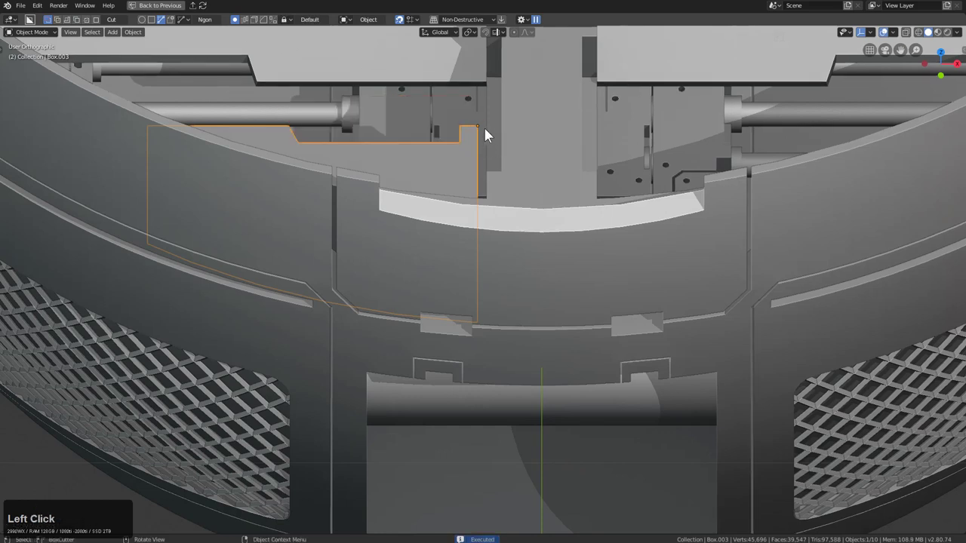
Step: Trim the block's vertical edge beside the beam with a slanted step and cut another shallow notch farther along its upper edge
key("ctrl")
left_click_drag(476, 124, 470, 153, "ctrl")
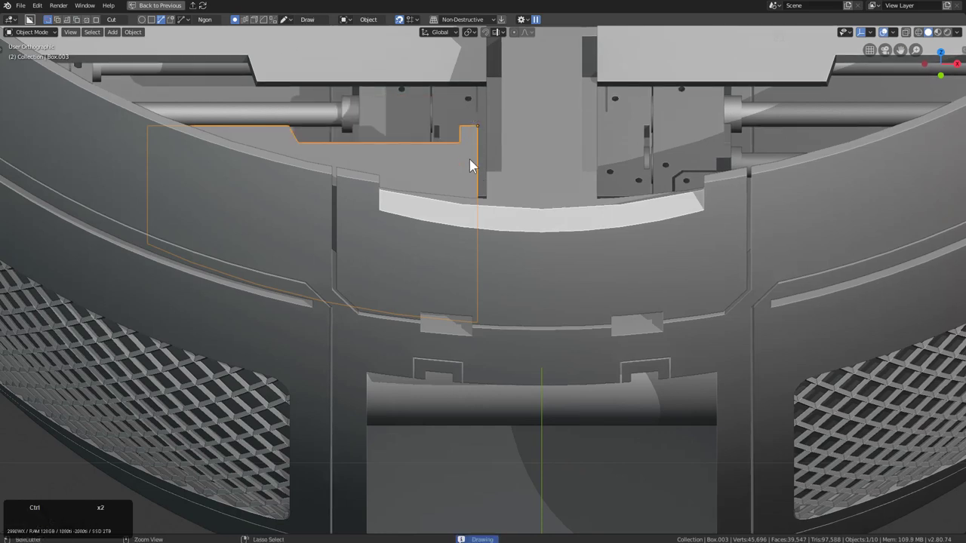
left_click(488, 96)
middle_click_drag(390, 133, 526, 160)
scroll(451, 93, "up", 2)
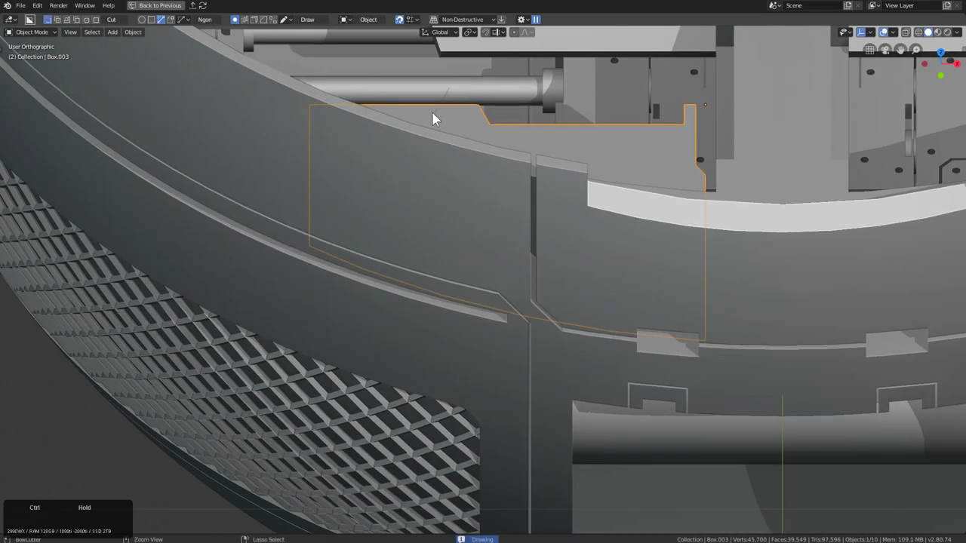
left_click(340, 87)
Step: Lower the curved block's Auto Smooth angle to about 23.7° in the HOps Helper
middle_click_drag(510, 144, 475, 255)
scroll(347, 232, "up", 2)
key("ctrl+grave")
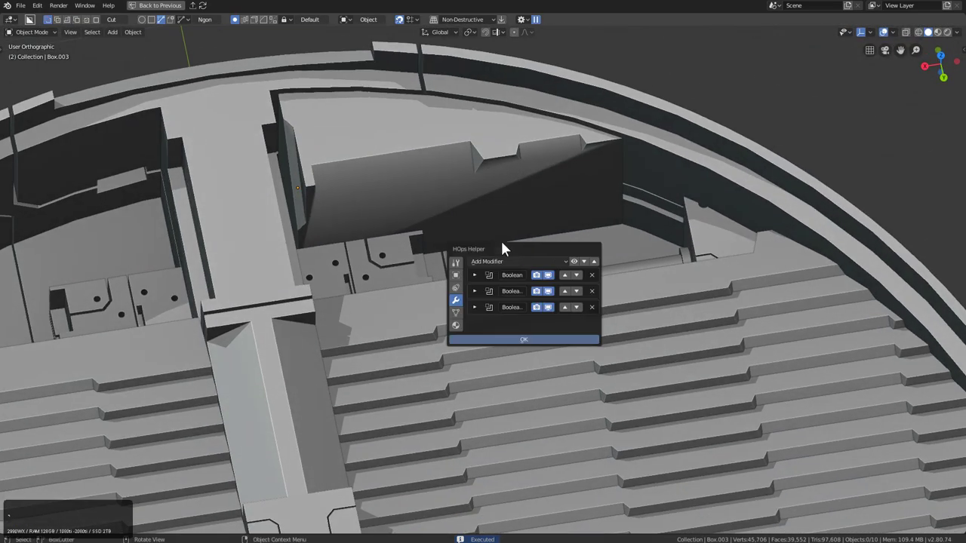
left_click(457, 262)
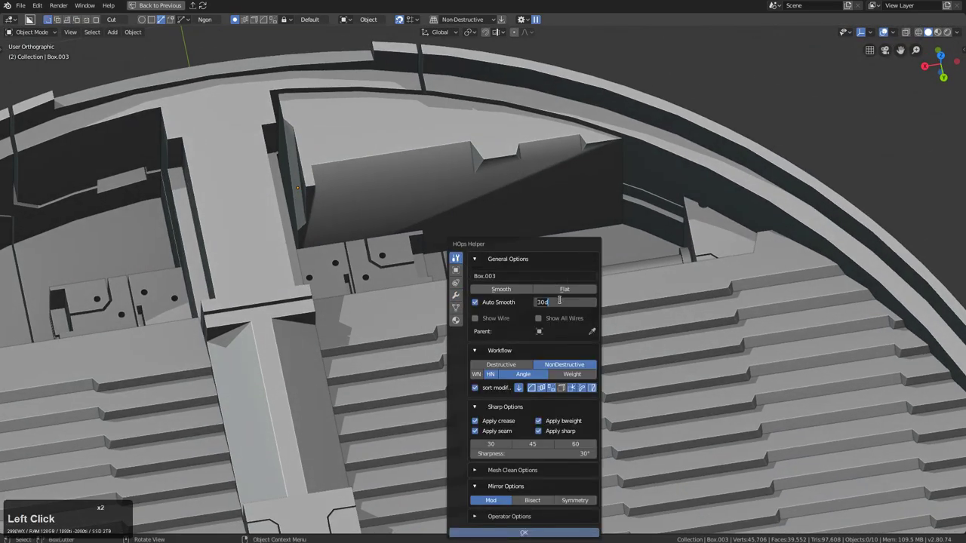
left_click_drag(565, 302, 555, 302)
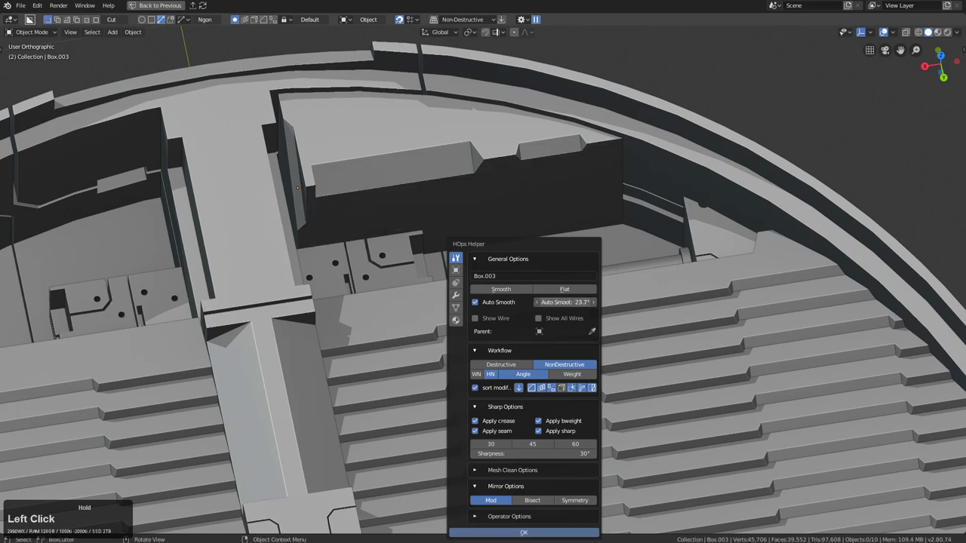
Step: Mirror the notched curved block across the central beam using the bowl as the mirror reference, and deselect everything
middle_click_drag(448, 173, 430, 162)
left_click(454, 181)
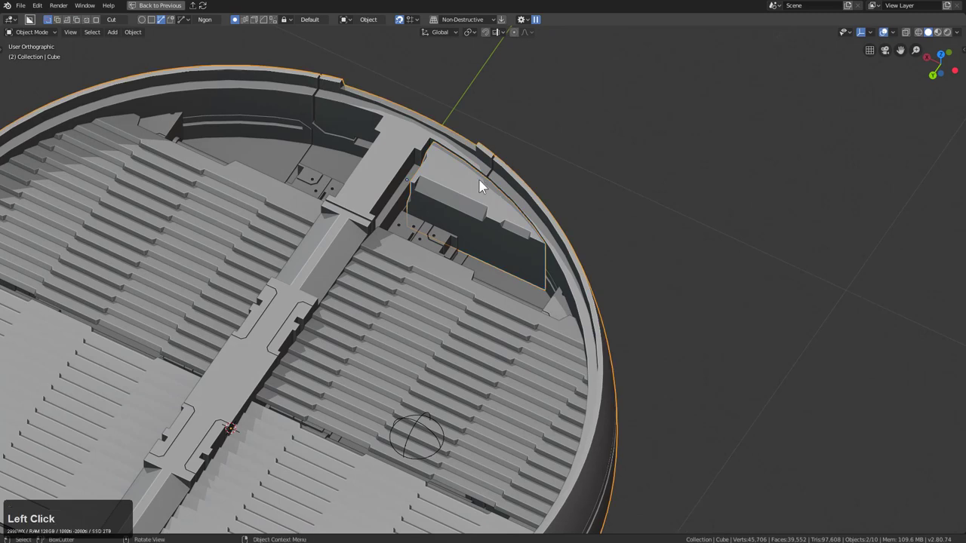
key("alt+x")
scroll(345, 400, "down", 2)
key("alt+a")
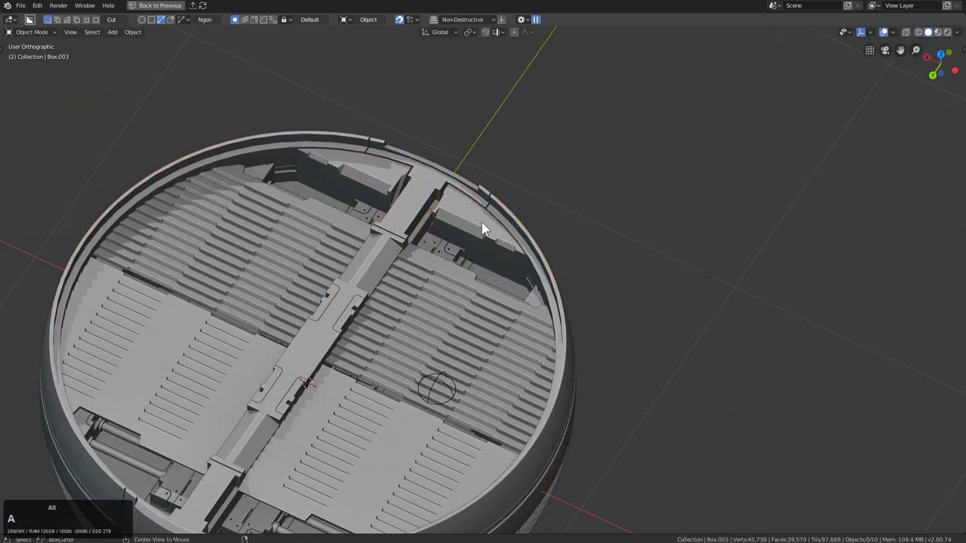
Step: Mirror the wedge-shaped side panel across the main body along the Y axis
left_click(423, 203, "shift")
middle_click_drag(473, 213, 410, 219)
key("alt+x")
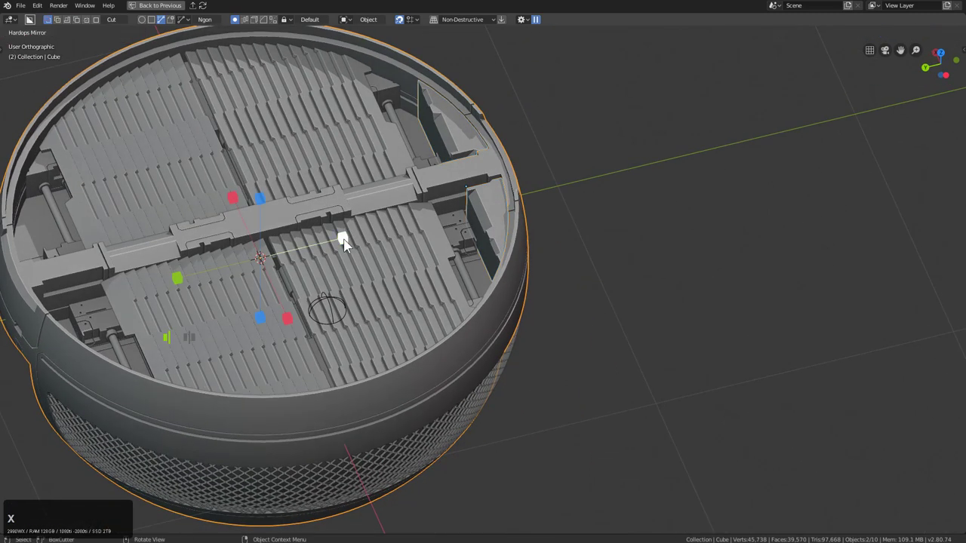
key("alt+a")
Step: Select the wedge-shaped panel beside the crossbar and switch the cutter shape from Ngon to Box
middle_click_drag(510, 209, 490, 218)
left_click(490, 218)
scroll(574, 243, "up", 2)
middle_click_drag(573, 243, 475, 198)
scroll(408, 182, "up", 2)
left_click(353, 149)
right_click(503, 268)
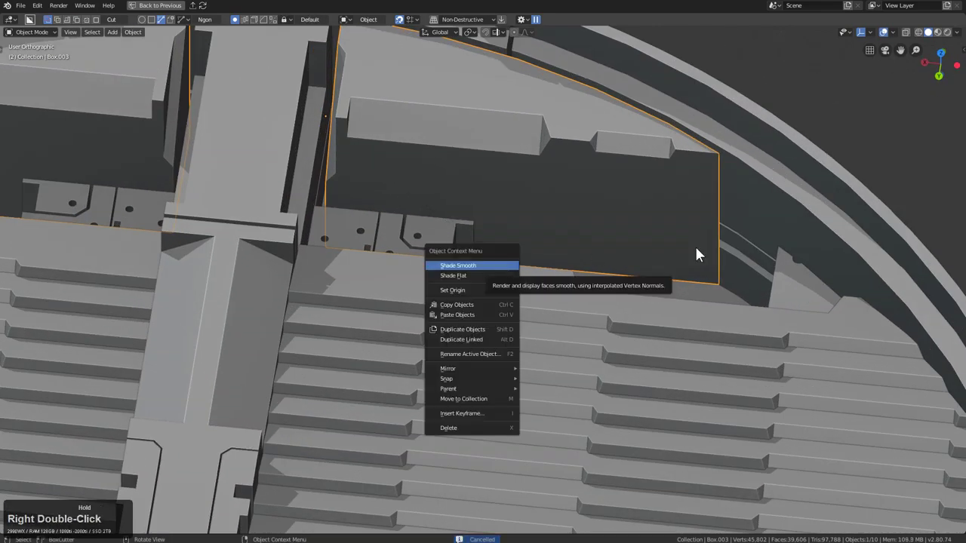
key("d")
left_click(598, 279)
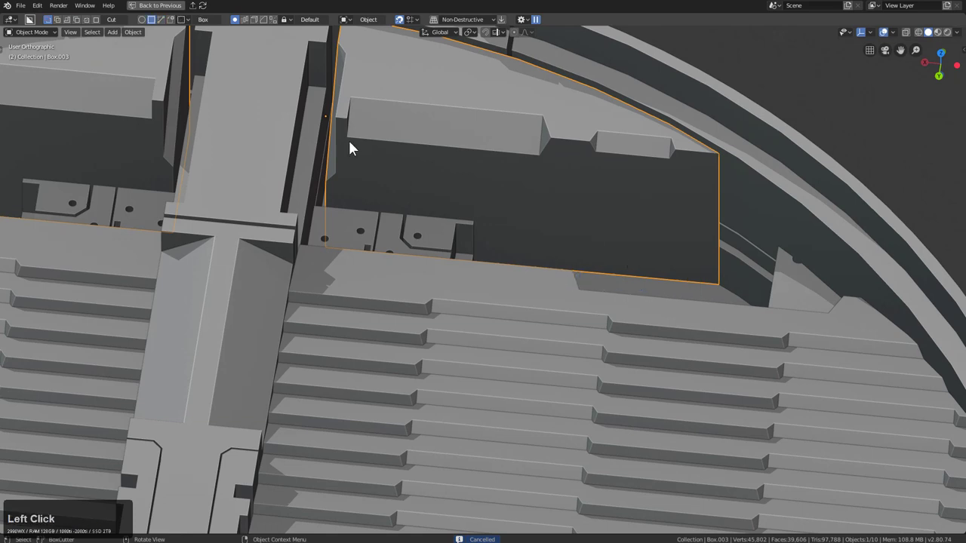
left_click_drag(345, 144, 716, 381)
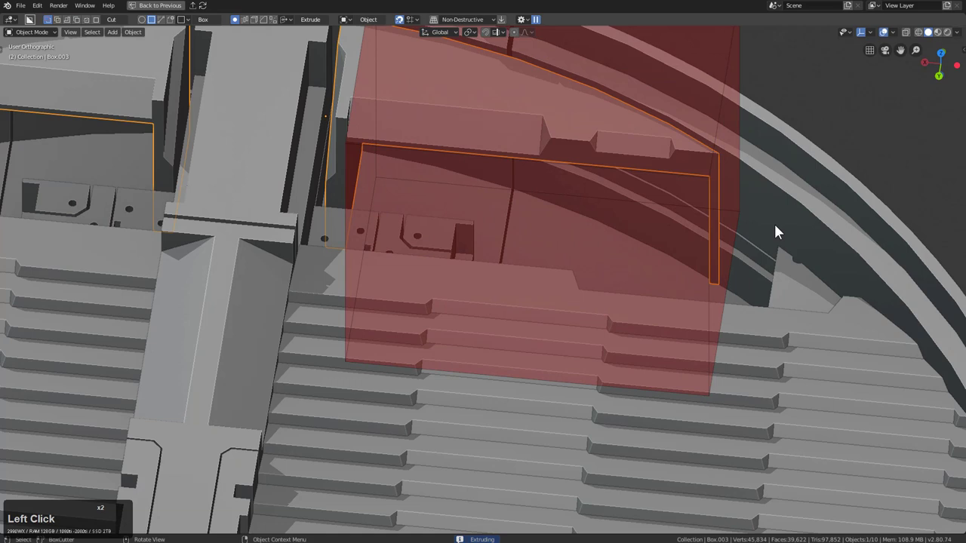
key("b")
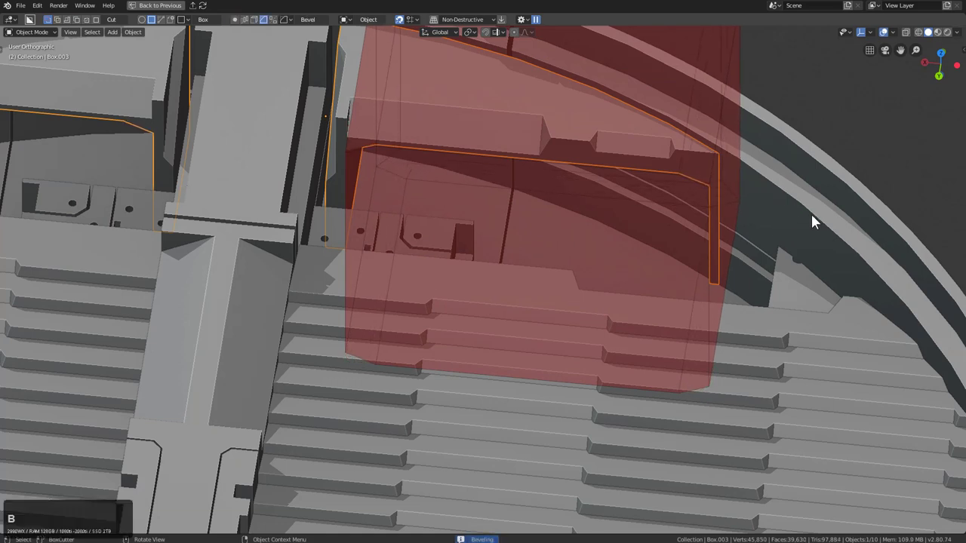
right_click(798, 206)
Step: Apply the panel's transforms and cut a chamfered rectangular opening through its vertical wall
key("ctrl+a")
left_click(692, 202)
mouse_move(343, 148)
left_mouse_down()
mouse_move(674, 390)
mouse_move(701, 408)
mouse_move(705, 402)
left_mouse_up()
left_click_drag(743, 315, 780, 210)
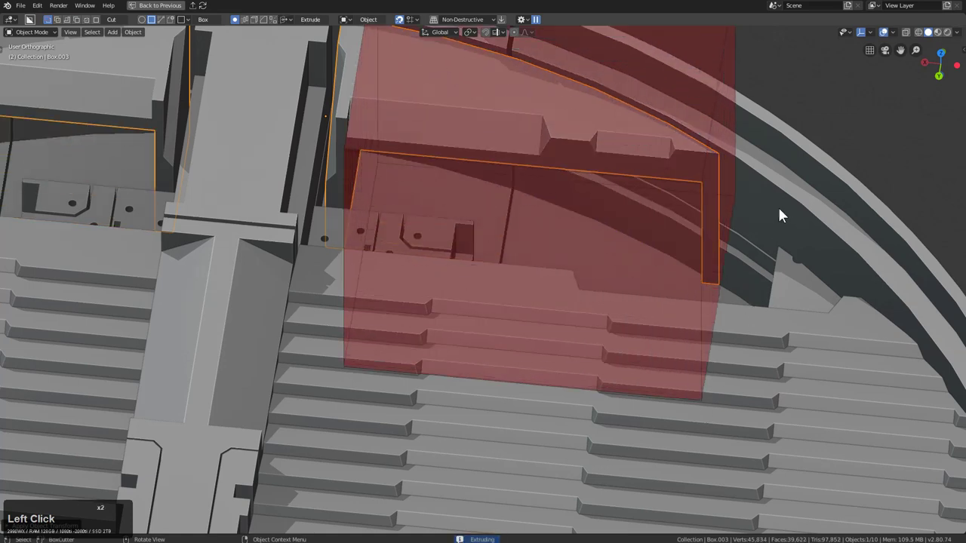
left_click(785, 134)
Step: Cut a small rectangular notch into the crossbar's edge next to the wedge-shaped panel
middle_click_drag(701, 151, 514, 224)
key("alt+a")
scroll(524, 247, "down", 4)
scroll(516, 223, "up", 5)
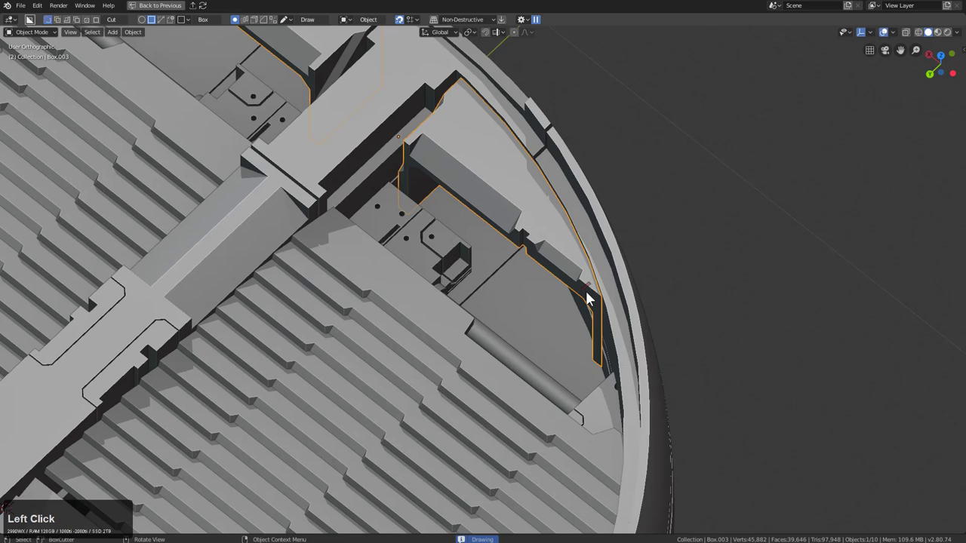
left_click(362, 137)
left_click_drag(363, 131, 355, 152)
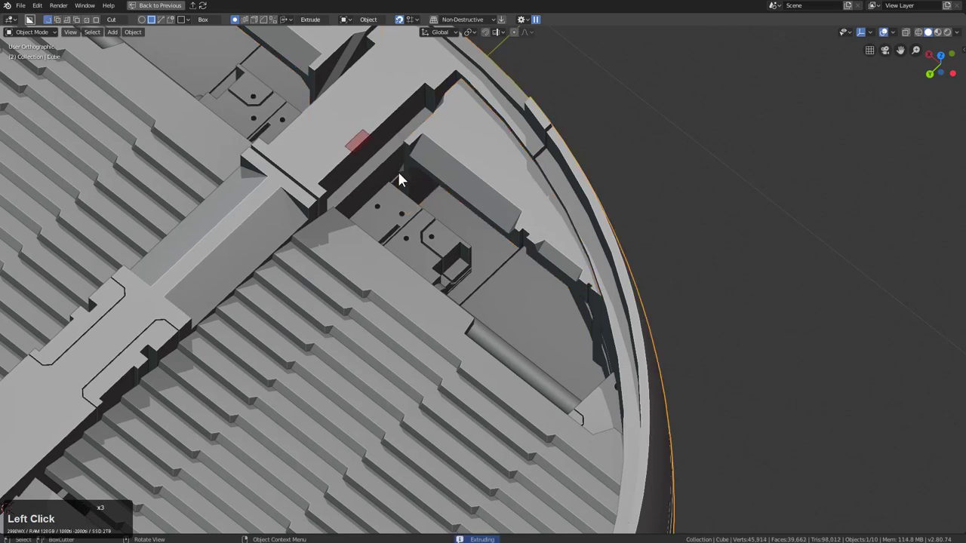
scroll(395, 191, "down", 2)
key("Escape")
Step: Move the empty that controls the ribbed slats about 0.013 m in negative Y, extending them toward the side panels
middle_click_drag(395, 192, 511, 282)
scroll(427, 189, "down", 2)
key("alt+a")
scroll(423, 199, "down", 2)
left_click(411, 344)
key("g")
key("x")
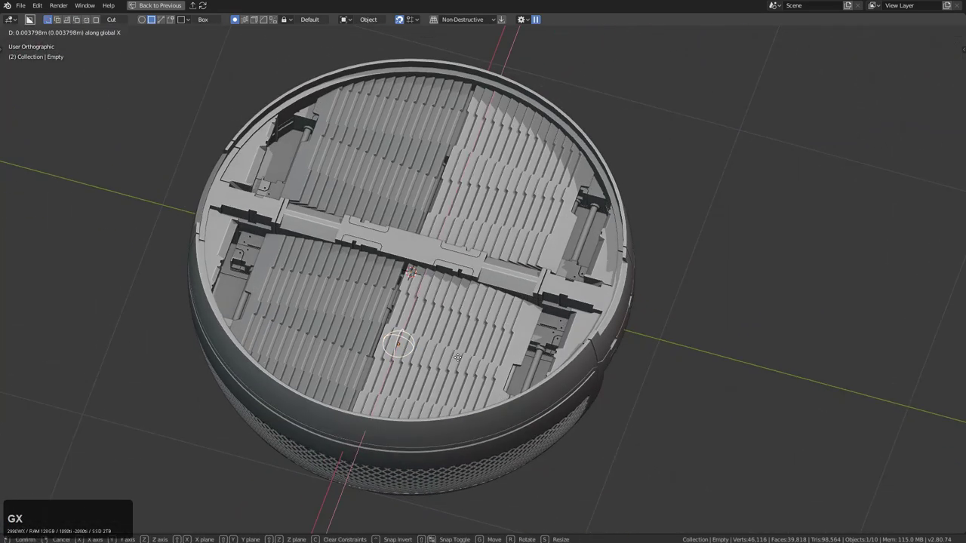
key("y")
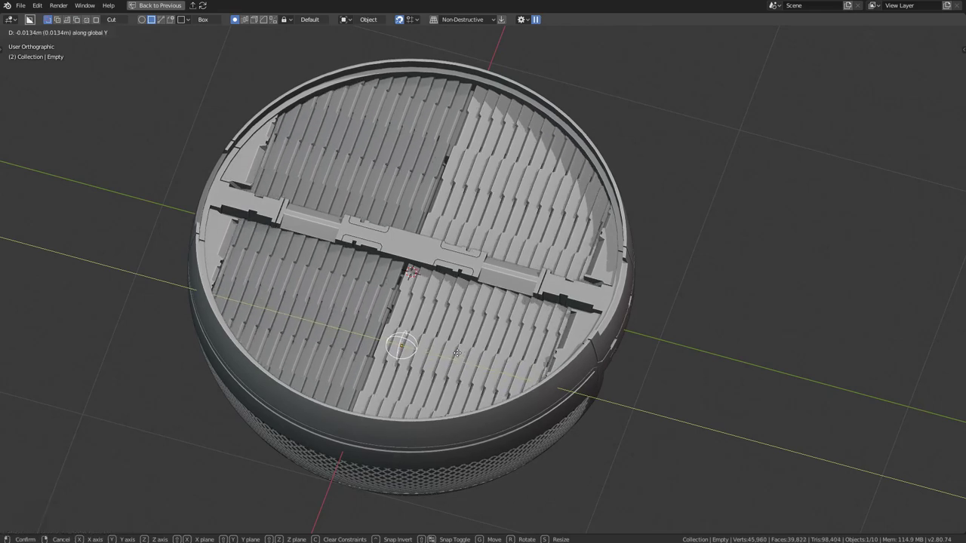
left_click(456, 352)
key("alt+a")
Step: Add a Bezier circle to the scene around the model
mouse_move(512, 268)
middle_mouse_down()
mouse_move(576, 261)
mouse_move(468, 253)
mouse_move(476, 276)
mouse_move(513, 251)
middle_mouse_up()
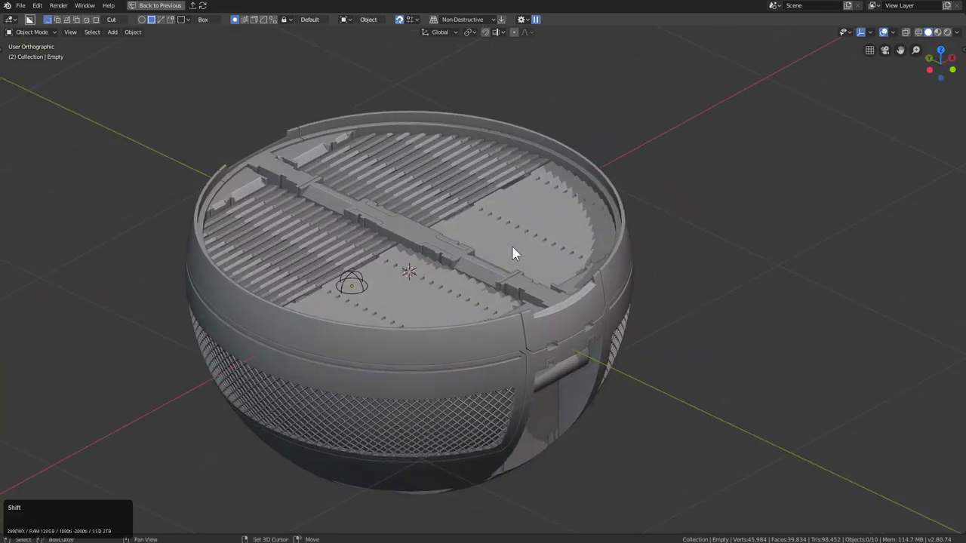
key("Home")
key("shift+a")
left_click(495, 257)
left_click(551, 264)
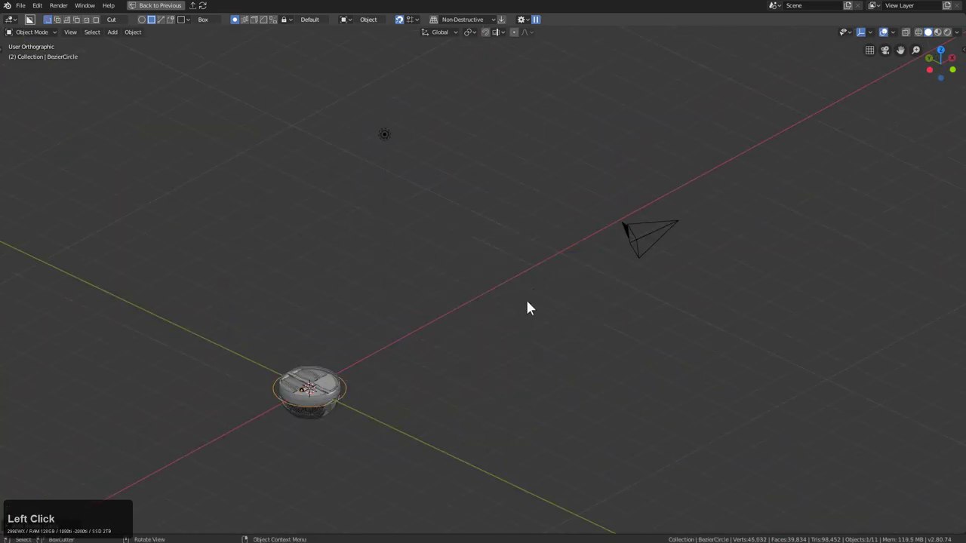
key("KP_Decimal")
Step: Delete the scene's light and camera
scroll(558, 238, "down", 6)
left_click(516, 162)
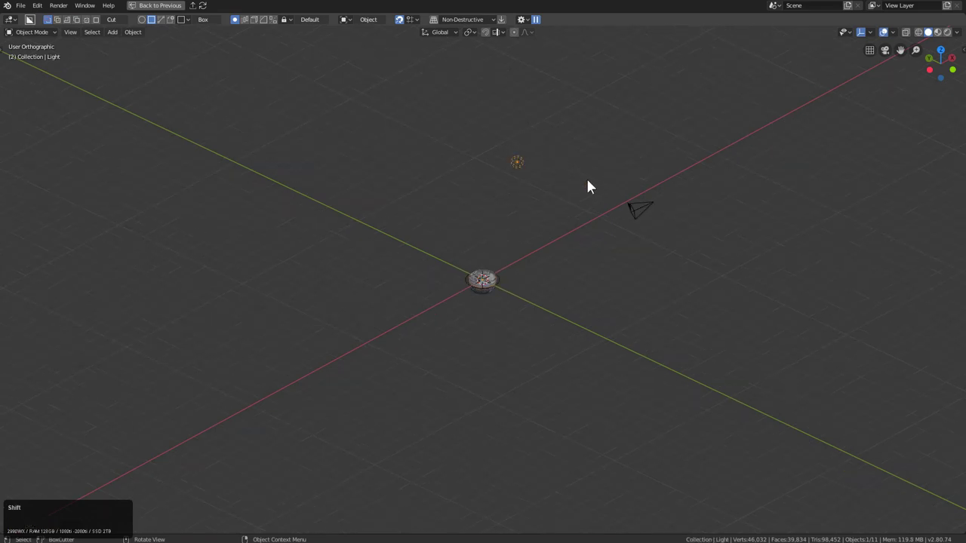
key("x")
left_click(631, 209)
Step: Give the Bezier circle a tube thickness with the 64 x 16 profile and smooth shading
scroll(539, 254, "up", 10)
left_click(633, 298)
scroll(656, 302, "up", 3)
left_click(742, 317)
key("q")
left_click(752, 309)
key("2")
key("s")
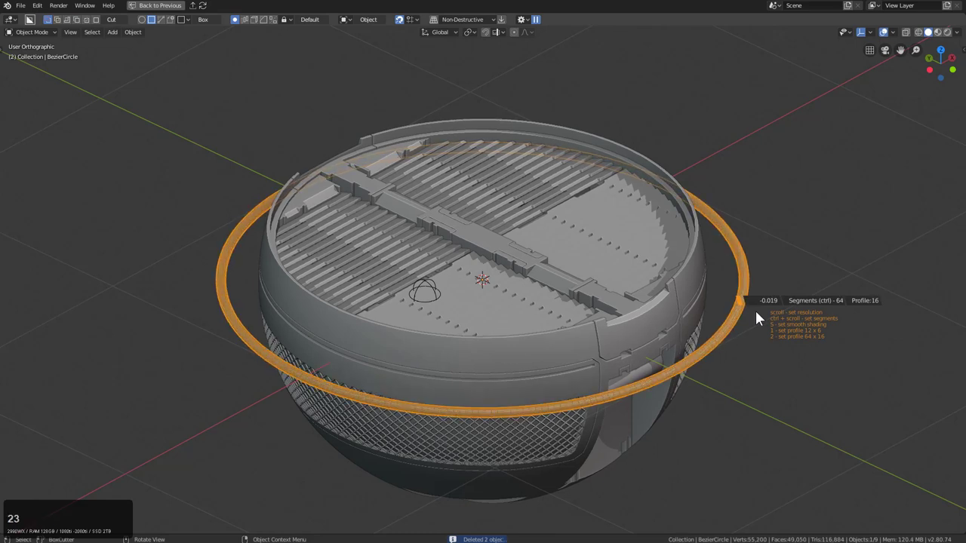
left_click(752, 311)
Step: Scale the ring down and raise it along Z to sit at the body's upper rim
key("s")
left_click(708, 297)
key("g")
key("z")
left_click(706, 249)
key("s")
left_click(694, 247)
Step: Thin the ring's tube, shift it along Z and scale it to fit just inside the upper rim
key("q")
left_click(694, 246)
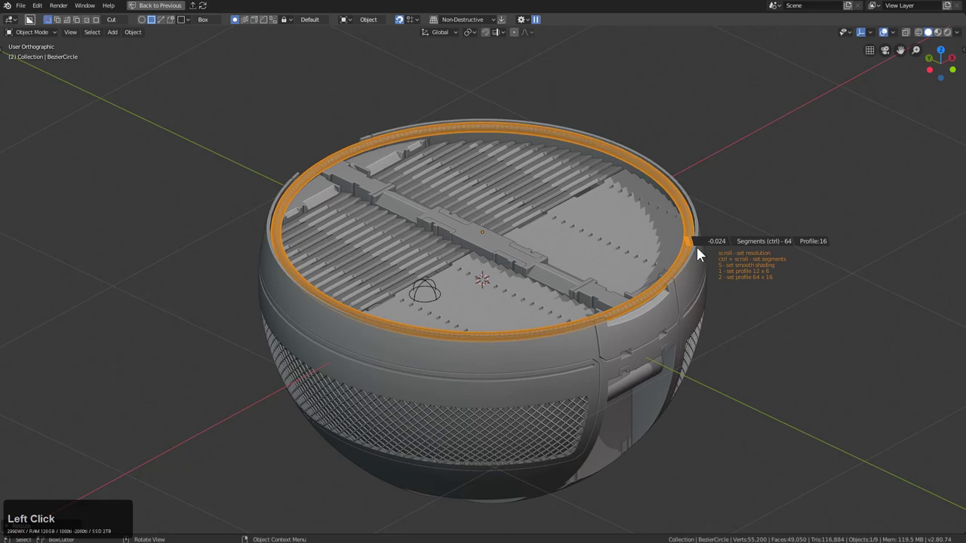
left_click(690, 246)
key("g")
key("z")
left_click(707, 264)
middle_click_drag(706, 262, 605, 261)
scroll(702, 283, "up", 6)
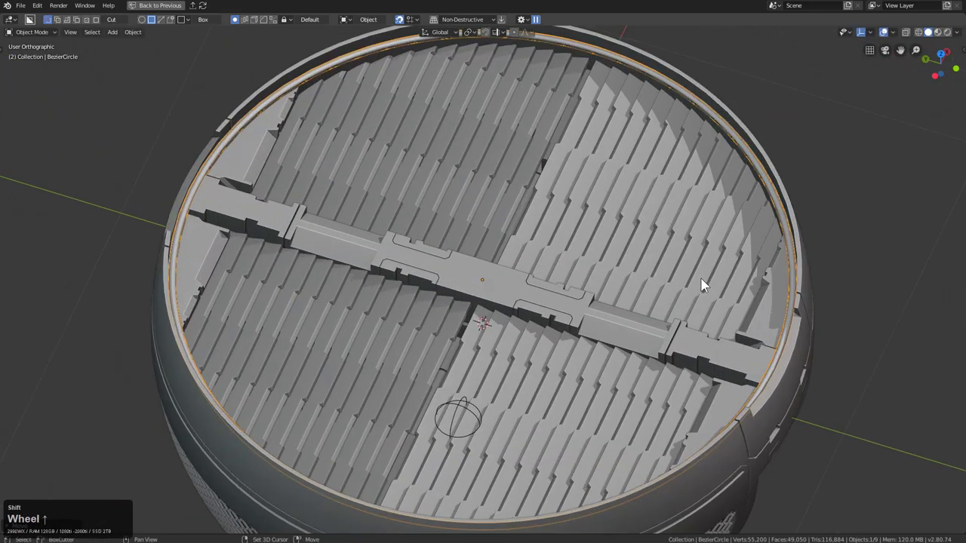
key("s")
left_click(650, 310)
middle_click_drag(650, 310, 722, 234)
scroll(720, 230, "down", 2)
mouse_move(668, 251)
middle_mouse_down()
mouse_move(661, 264)
mouse_move(661, 252)
middle_mouse_up()
middle_click_drag(662, 292, 685, 188, "shift")
key("shift+d")
key("z")
right_click(689, 267)
key("x")
left_click(690, 265)
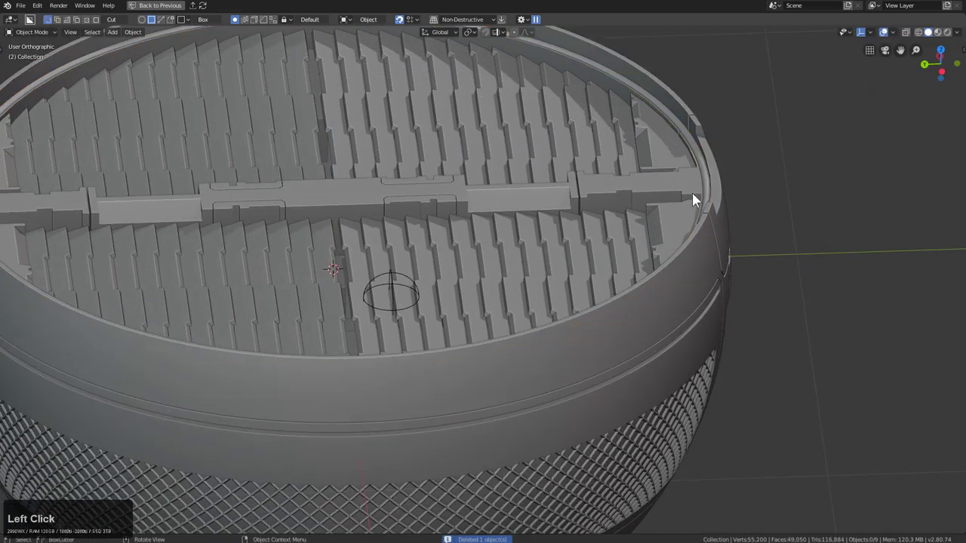
Step: Assign the existing Material.001 to the rim ring
left_click(703, 181)
key("ctrl+grave")
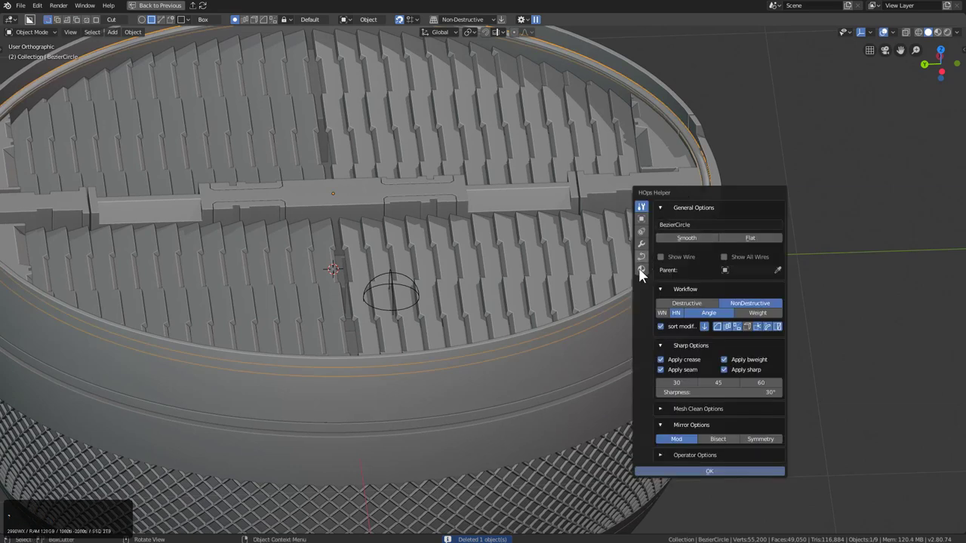
left_click(641, 269)
left_click(661, 253)
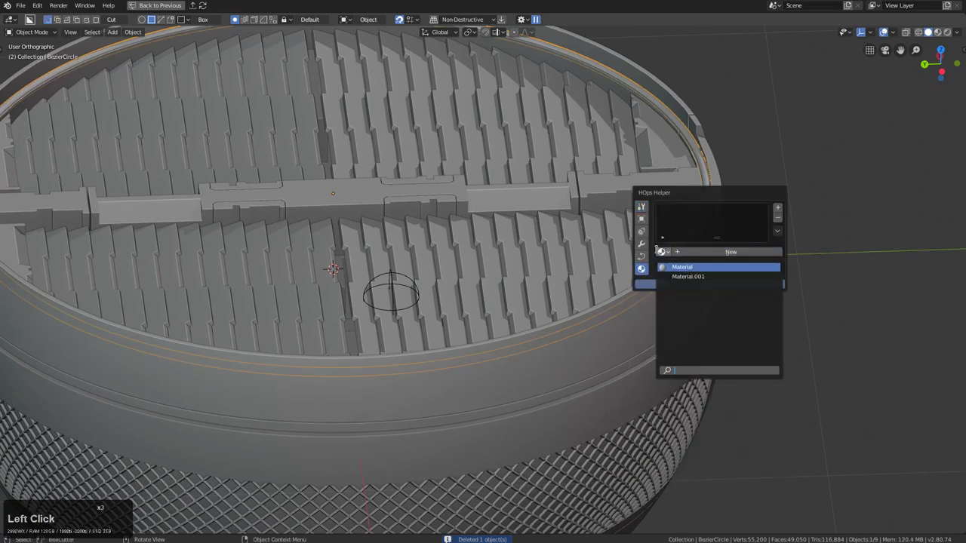
left_click(688, 277)
Step: Change the ring material's surface to Emission with a strength of 2
left_click_drag(668, 194, 697, 123)
left_click(695, 214)
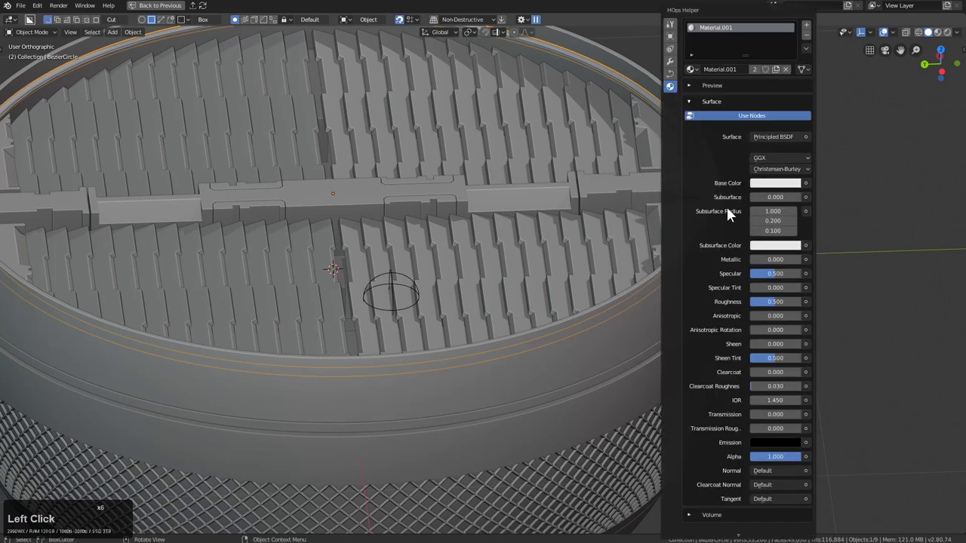
left_click(768, 139)
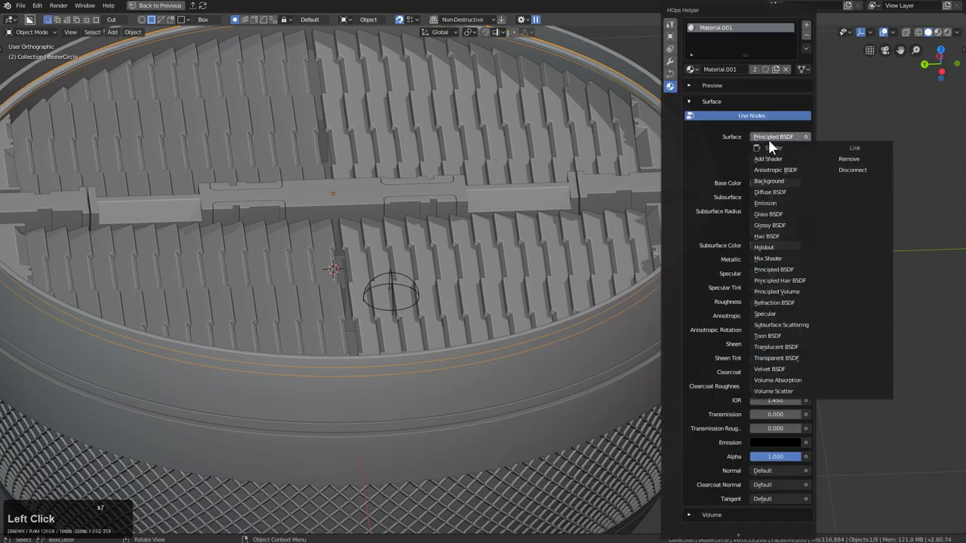
left_click(771, 214)
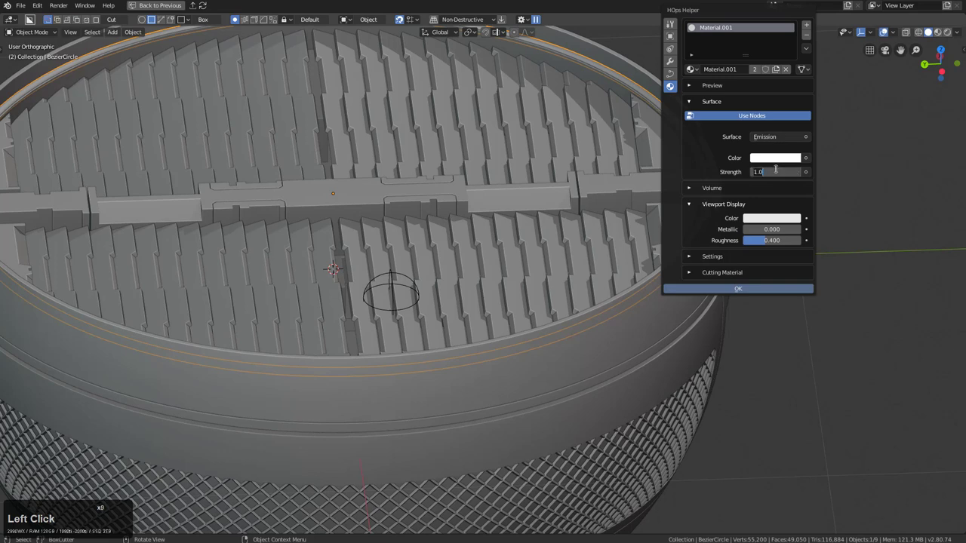
key("KP_Enter")
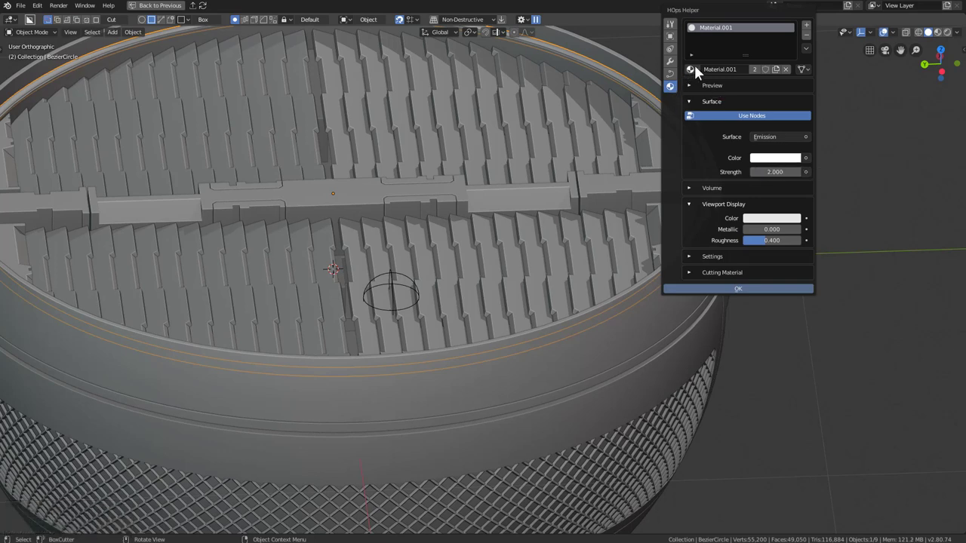
Step: Rename the ring's material to Emit
left_click(731, 69)
type("Emit")
key("Return")
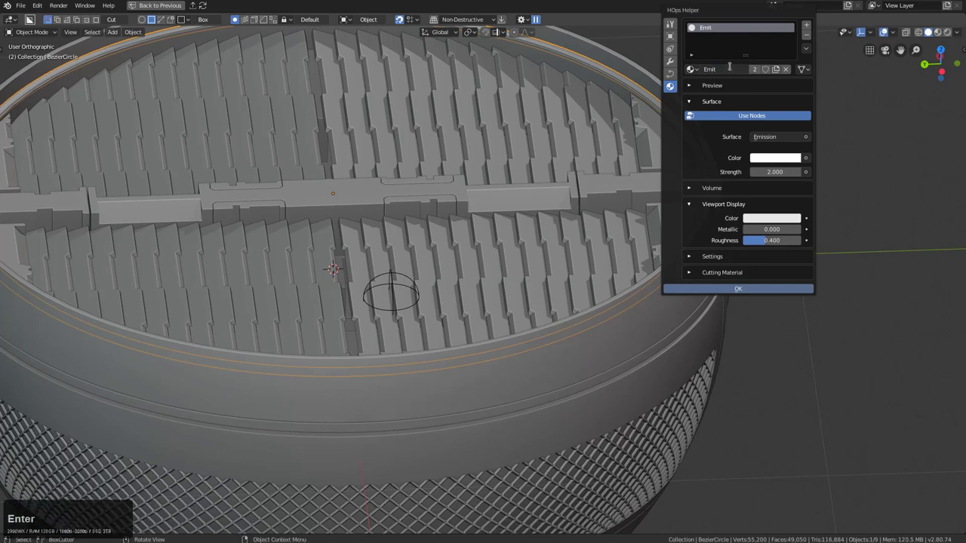
left_click(701, 257)
left_click(697, 257)
left_click(692, 273)
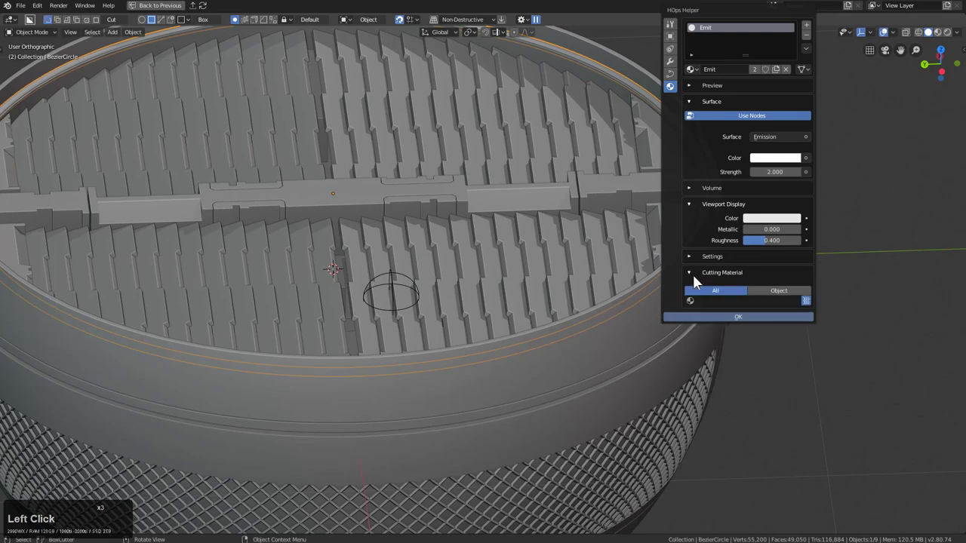
left_click(692, 273)
Step: Set the Emit material's viewport display color to orange-red with hue 0.028, saturation 1 and value 1
left_click(758, 220)
left_click_drag(789, 130, 784, 147)
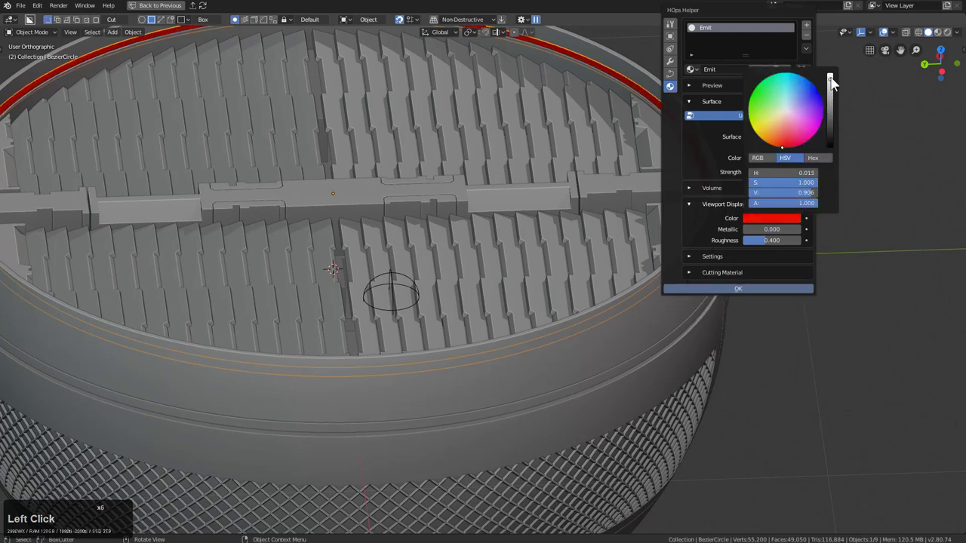
left_click_drag(831, 83, 830, 76)
left_click_drag(770, 127, 777, 145)
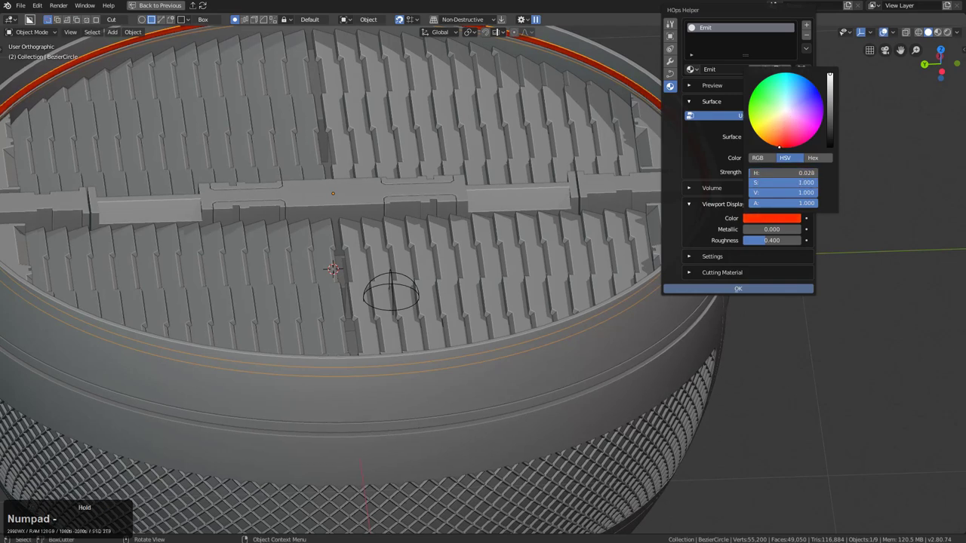
left_click(546, 238)
Step: Readjust the rim ring's tube thickness
middle_click_drag(545, 238, 677, 244)
key("a")
left_click(767, 183)
key("q")
left_click(780, 193)
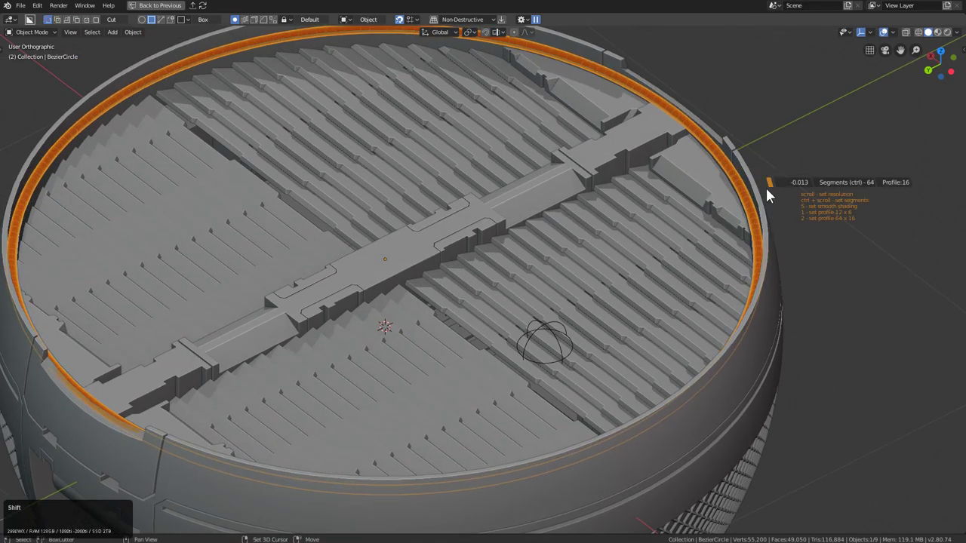
left_click(733, 188)
Step: Scale the rim ring and shift it along Z to seat it against the rim's inner wall
middle_click_drag(735, 189, 752, 222)
key("s")
left_click(778, 242)
key("g")
key("z")
left_click(779, 247)
Step: Duplicate the red ring down along Z to the mesh grille's level and scale the copy to the body
key("shift+d")
key("z")
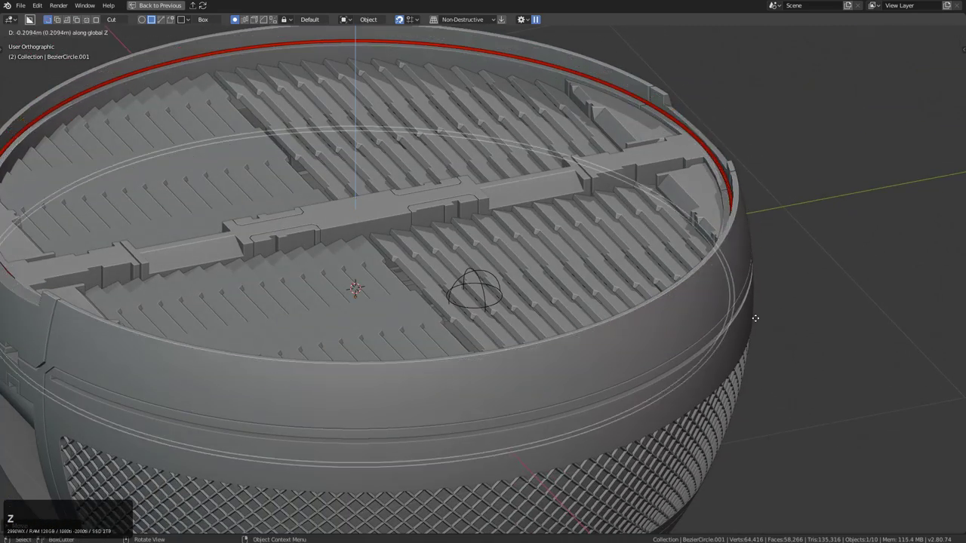
left_click(757, 325)
middle_click_drag(757, 326, 763, 224)
key("s")
left_click(783, 233)
Step: Move the copied ring along Z and scale it down to sit behind the mesh grille's upper edge
key("g")
key("z")
left_click(786, 242)
key("s")
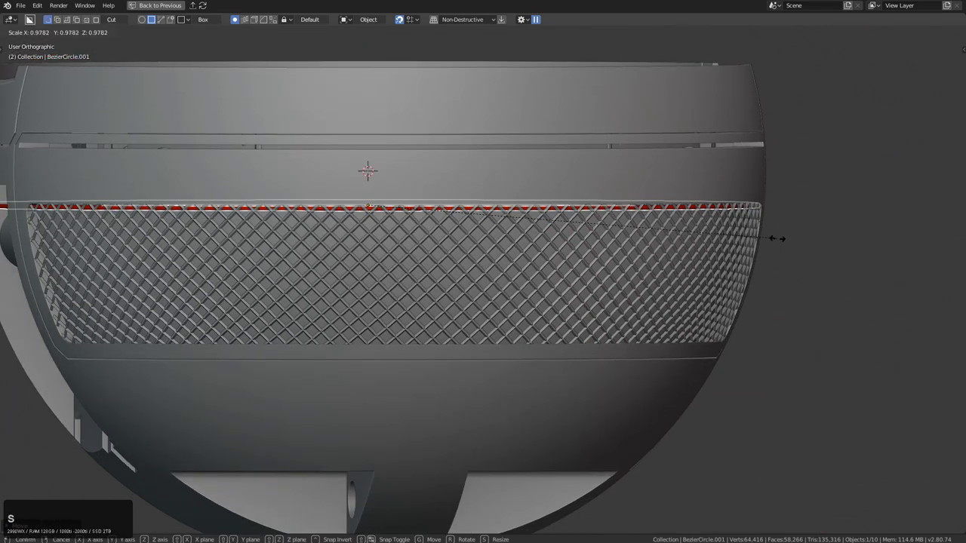
left_click(730, 241)
scroll(728, 228, "up", 3)
key("g")
key("z")
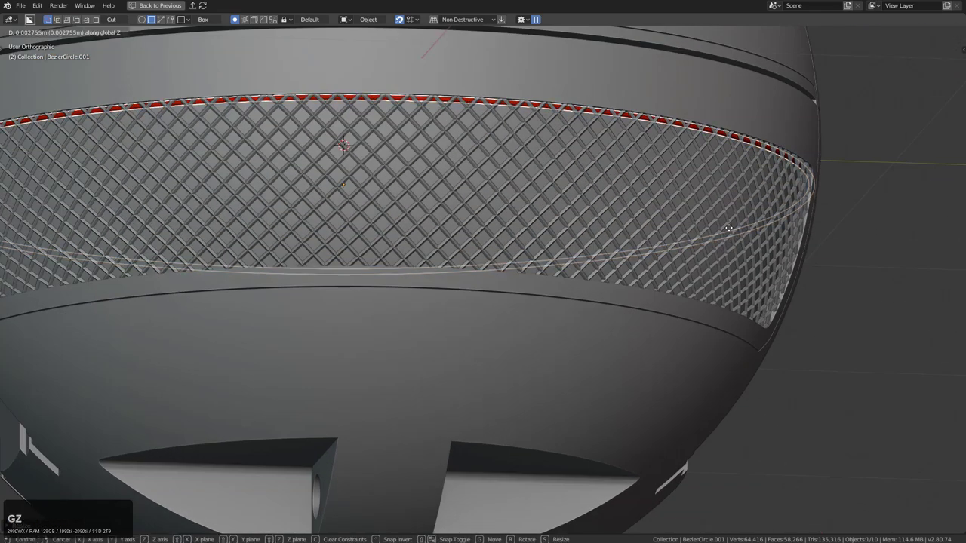
left_click(728, 227)
Step: Duplicate the grille ring down along Z to the mesh's lower edge and scale the copy to about 0.91
key("shift+d")
key("z")
left_click(733, 356)
key("s")
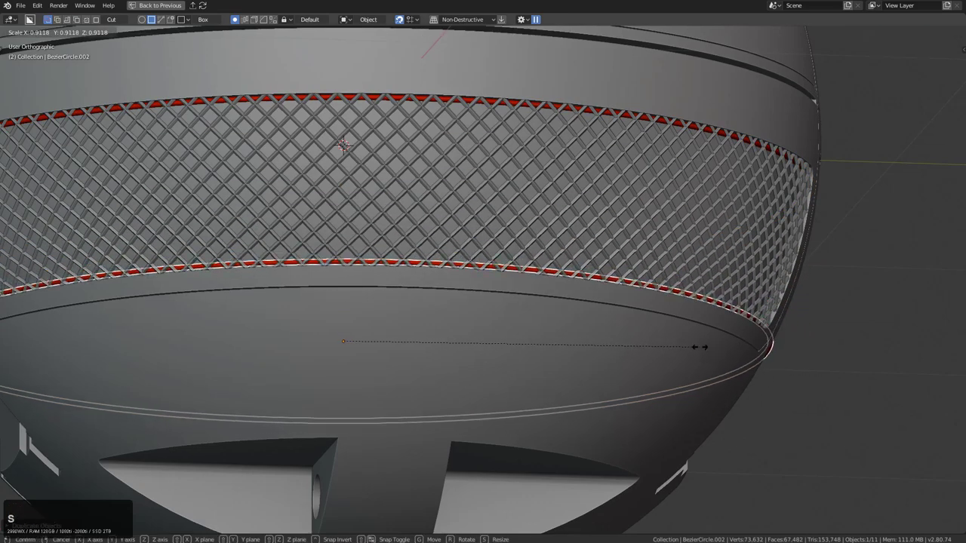
left_click(694, 351)
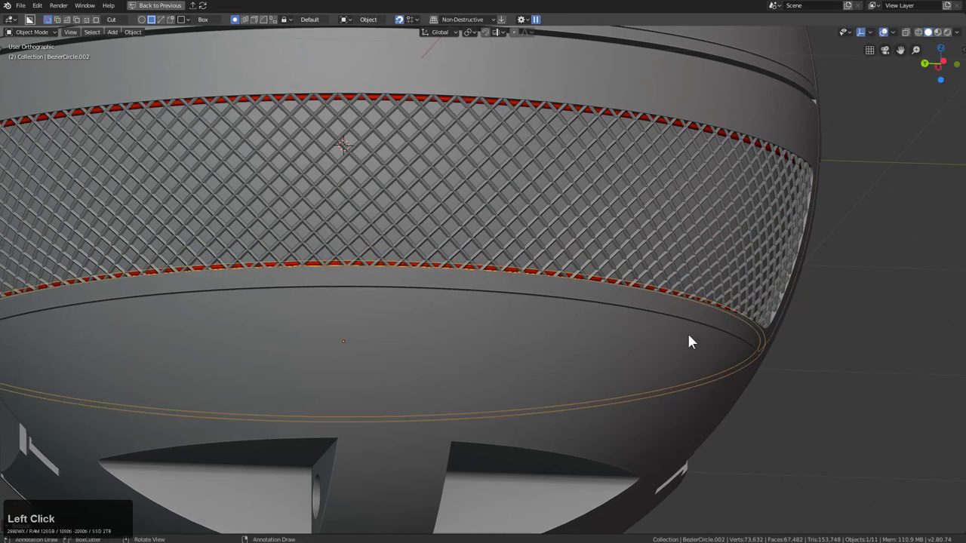
Step: Join the upper and lower mesh-grille rings into one object and convert it to a mesh
scroll(638, 250, "down", 4)
middle_click_drag(638, 249, 554, 319)
left_click(560, 316)
left_click(528, 241, "shift")
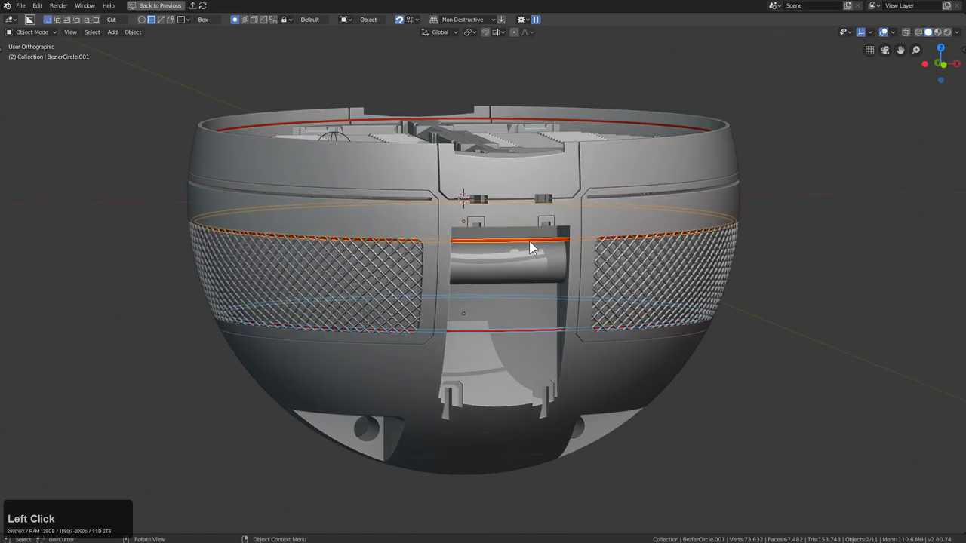
key("KP_1")
scroll(529, 241, "up", 2)
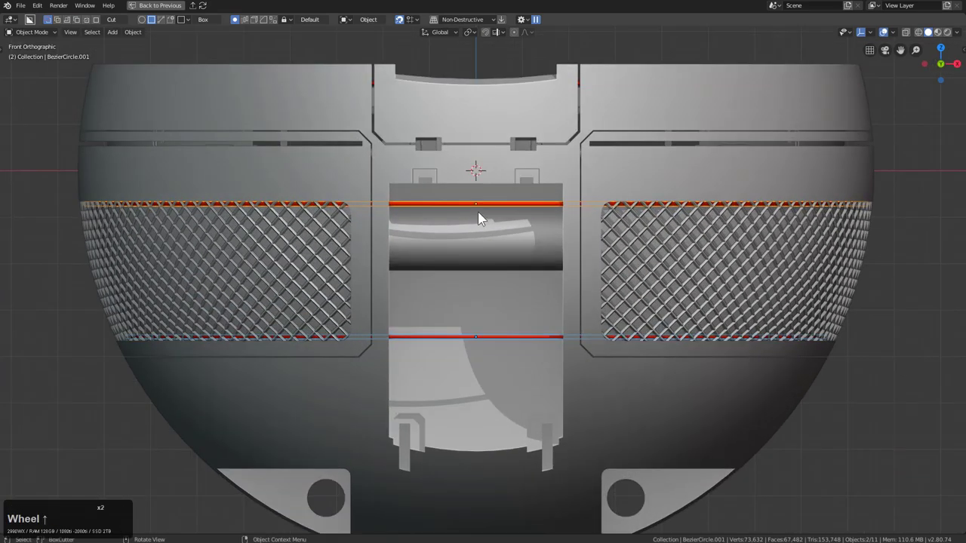
key("ctrl+j")
key("ctrl+a")
left_click(471, 329)
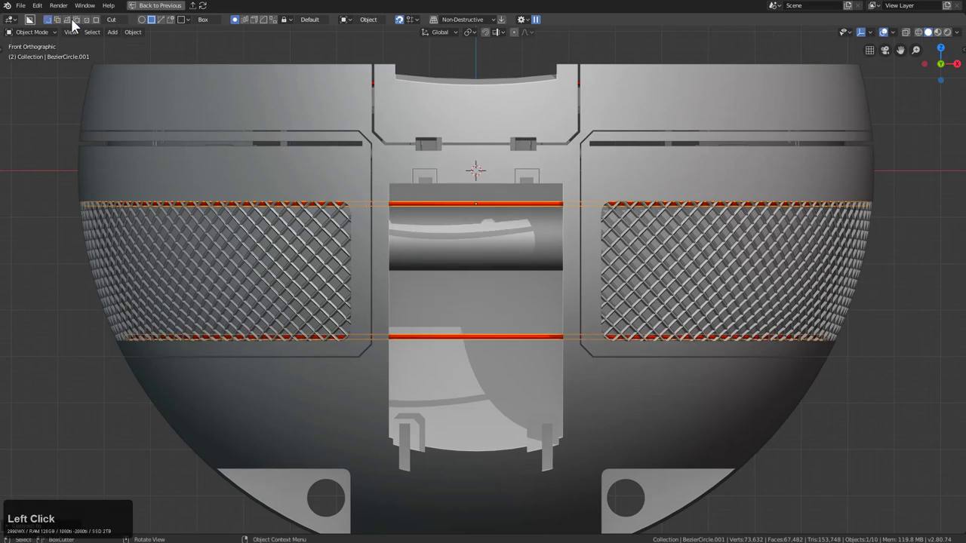
Step: Cut away the parts of the grille rings crossing the front recess with a box cut spanning between the two grilles
left_click(366, 215)
left_click(598, 404)
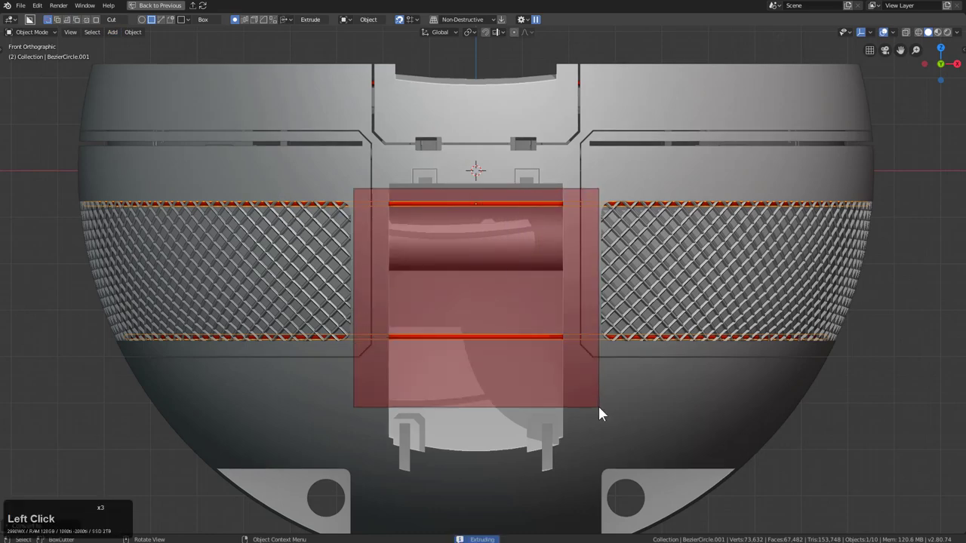
left_click(598, 400)
middle_click_drag(526, 295, 499, 292)
scroll(498, 292, "down", 2)
scroll(550, 273, "up", 1)
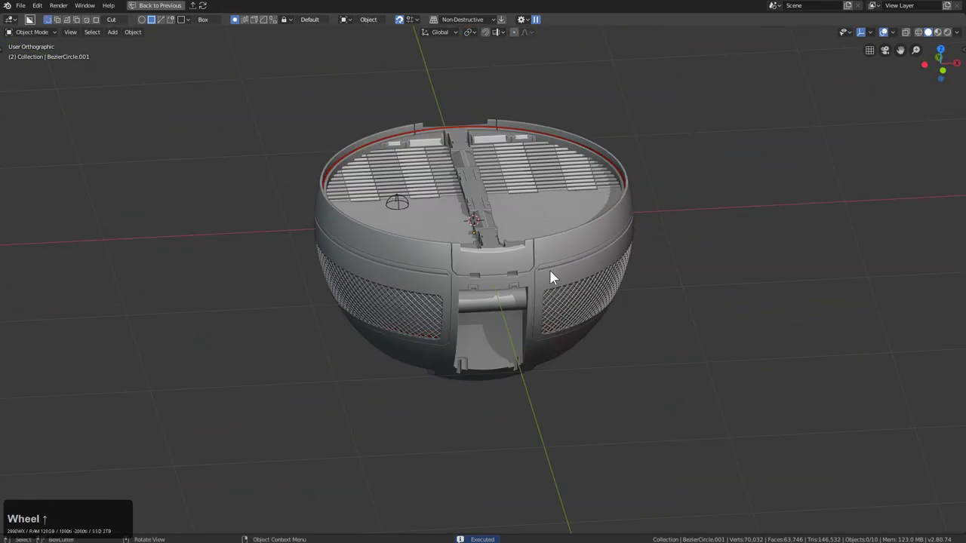
Step: Check the model in material preview shading from above, and return to solid shading
left_click(936, 33)
mouse_move(536, 202)
middle_mouse_down()
mouse_move(497, 215)
mouse_move(527, 233)
mouse_move(783, 154)
middle_mouse_up()
scroll(783, 154, "up", 2)
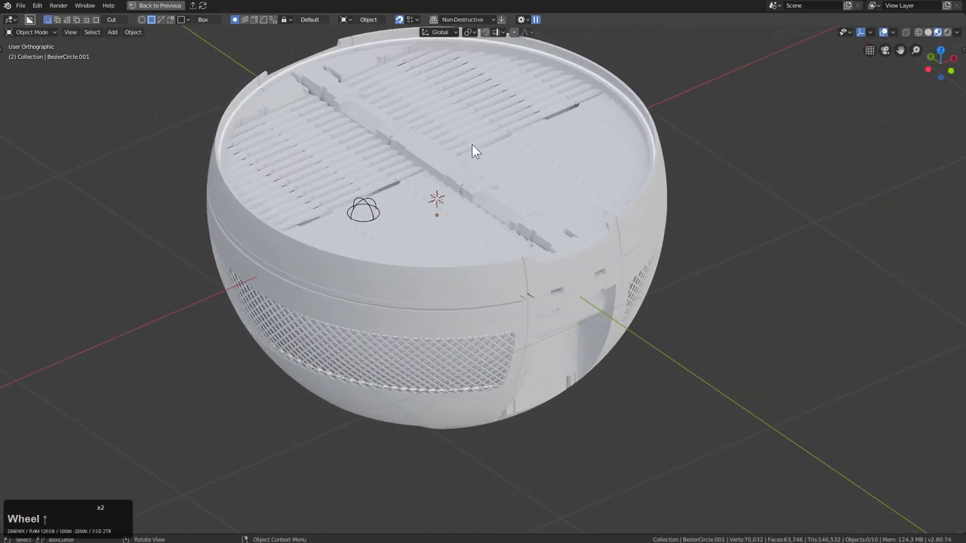
left_click(928, 32)
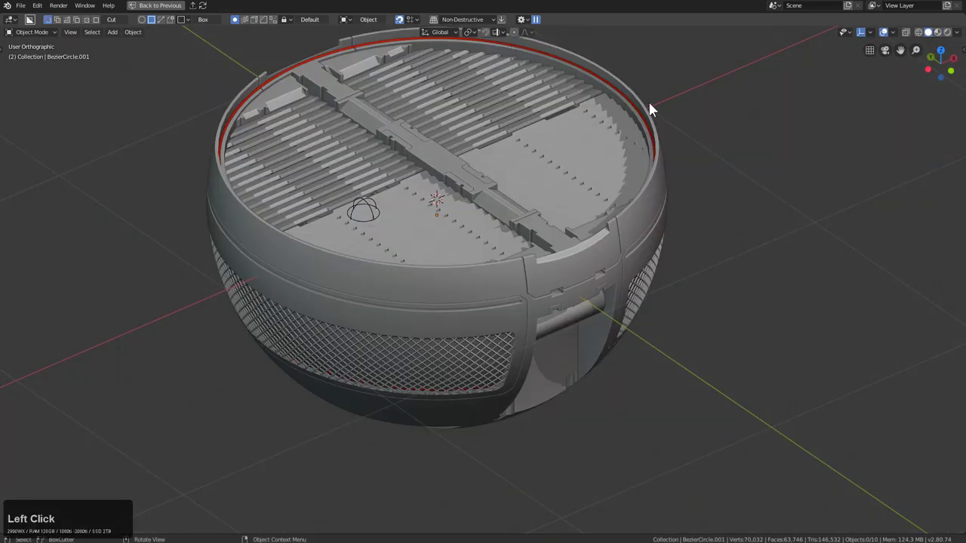
Step: Hide the red rim ring and the joined red grille rings
left_click(623, 98)
middle_click_drag(701, 204, 684, 146)
scroll(683, 146, "up", 2)
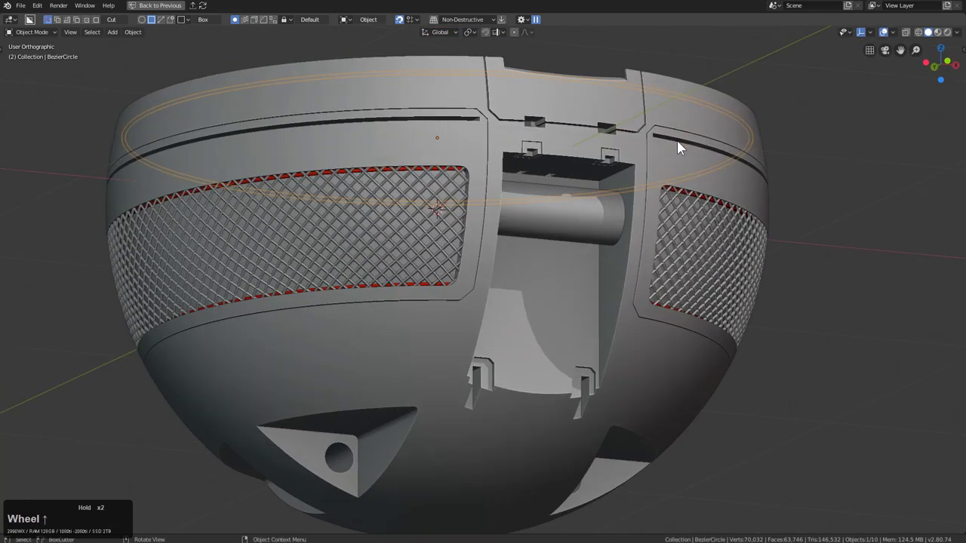
scroll(479, 211, "up", 2)
key("h")
left_click(407, 153)
left_click(407, 153)
left_click(407, 152)
left_click(406, 152)
left_click(407, 146)
key("h")
scroll(453, 160, "down", 1)
middle_click_drag(474, 162, 459, 206)
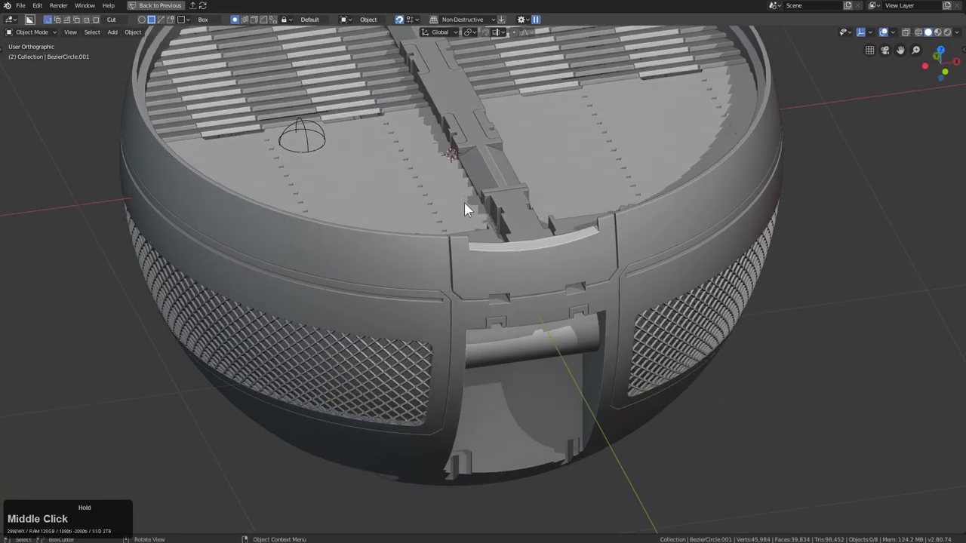
Step: Select all visible parts with the body active and give its material a dark grey base colour, metallic 1.0 and roughness about 0.12
scroll(459, 206, "down", 3)
key("a")
left_click(596, 238, "shift")
key("ctrl+grave")
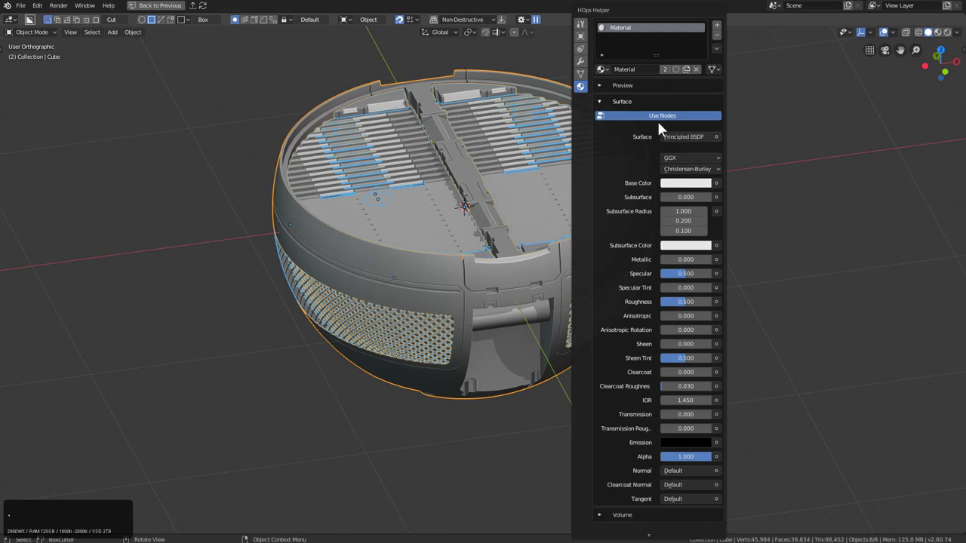
left_click(681, 185)
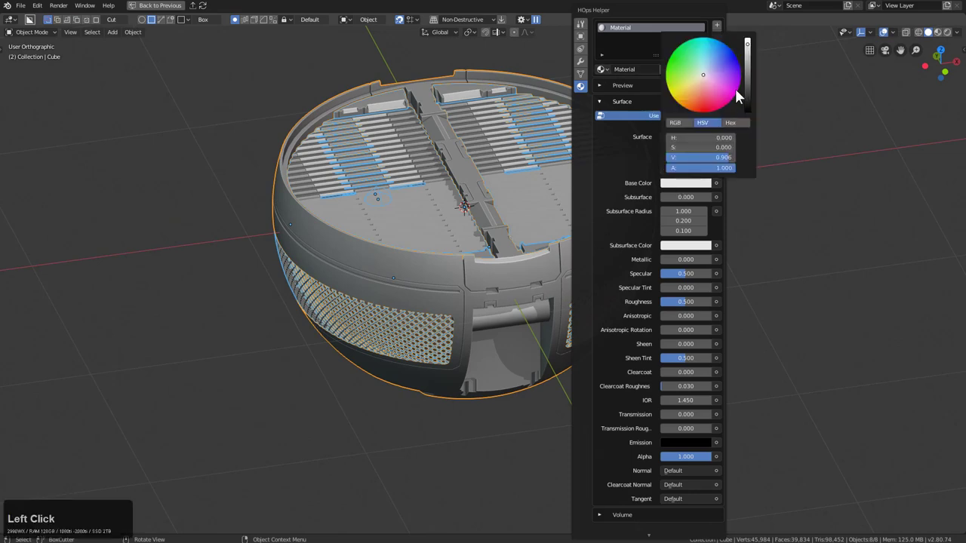
left_click_drag(743, 83, 747, 89)
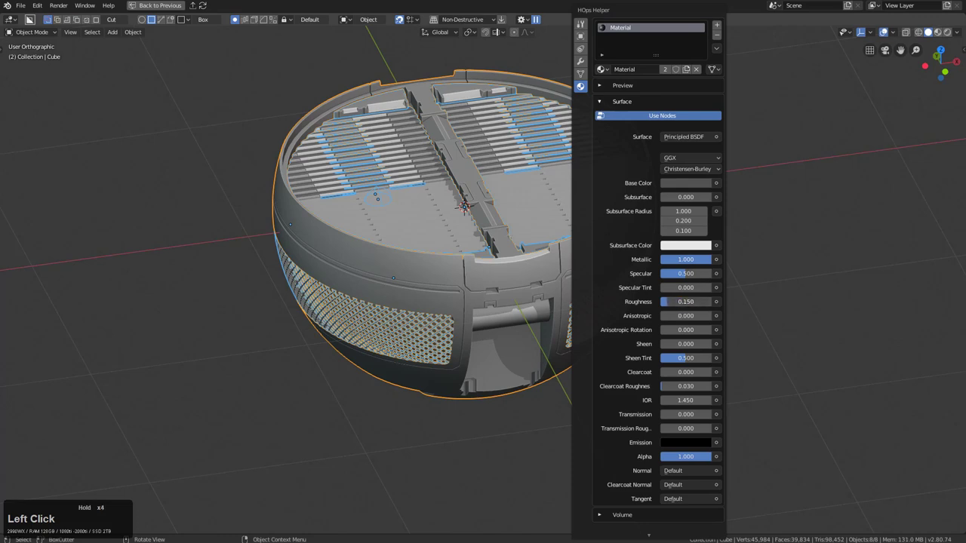
Step: Link the body's material to all the other selected parts
middle_click_drag(517, 301, 515, 278)
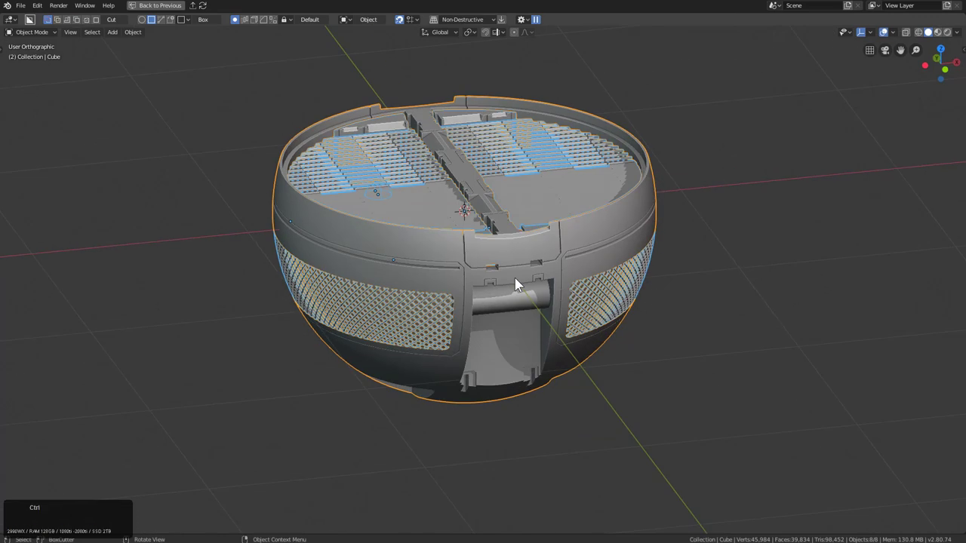
key("ctrl+l")
key("Down")
key("Down")
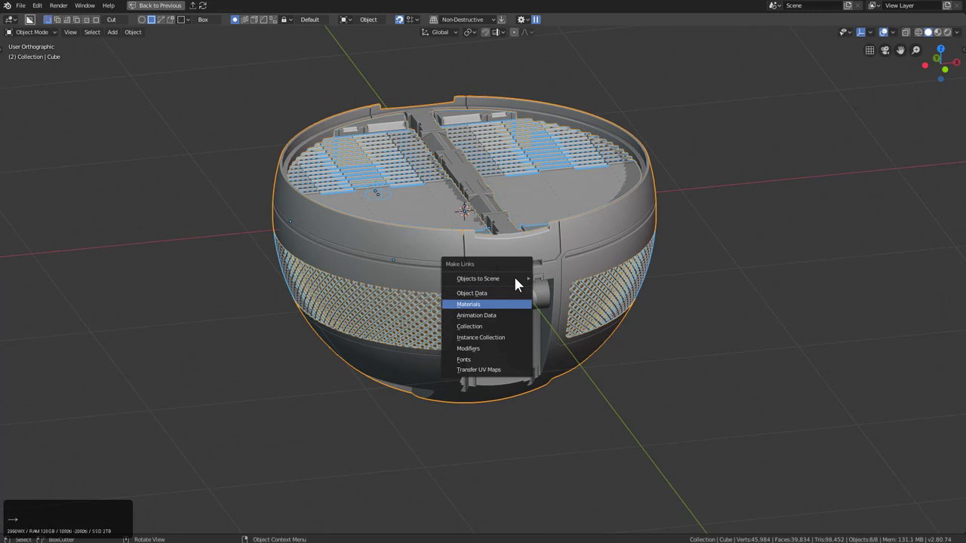
key("Return")
Step: Darken the viewport display colour of the body's material to dark grey
key("ctrl+grave")
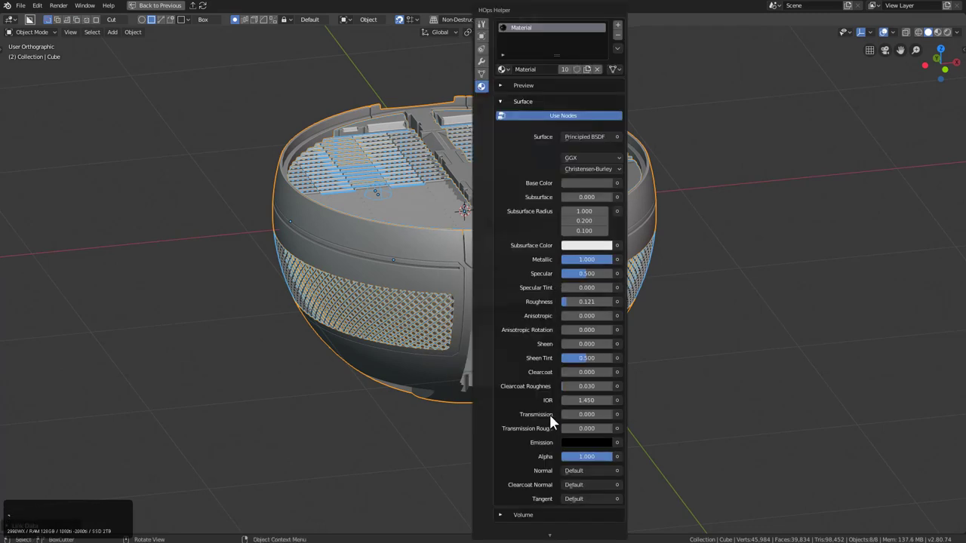
scroll(517, 538, "down", 3)
left_click(581, 475)
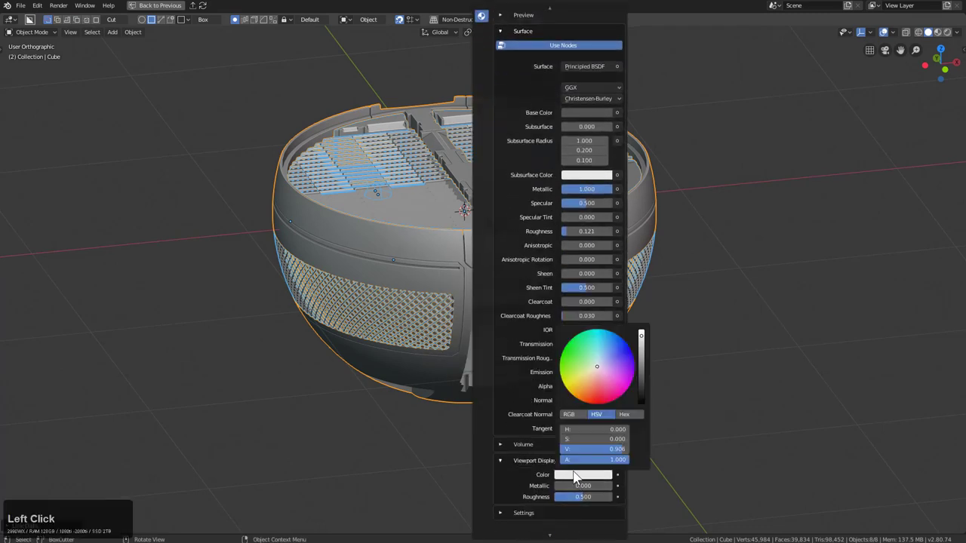
left_click_drag(642, 361, 640, 345)
scroll(554, 12, "up", 3)
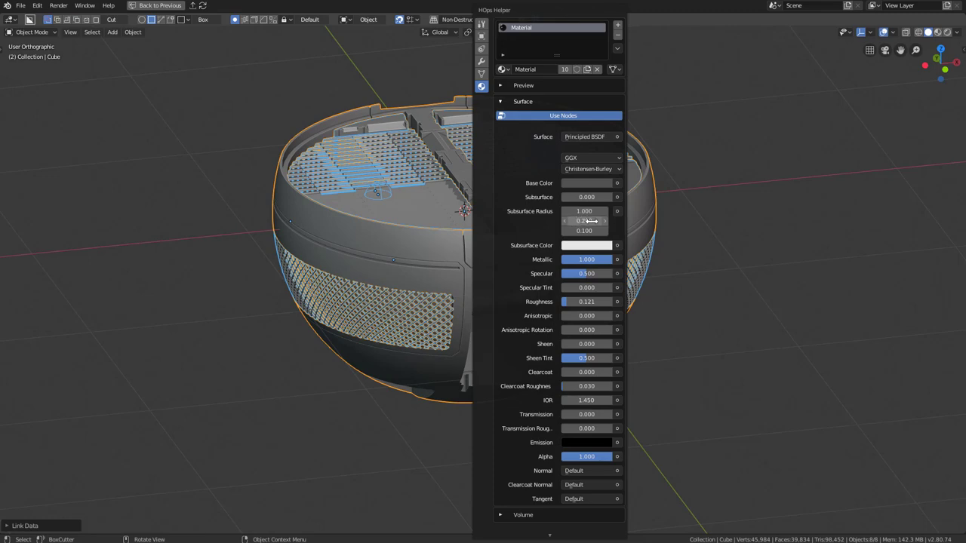
left_click(453, 159)
Step: Unhide the red rim and grille rings and deselect everything
middle_click_drag(453, 168, 497, 288)
key("KP_Decimal")
key("KP_Decimal")
key("alt")
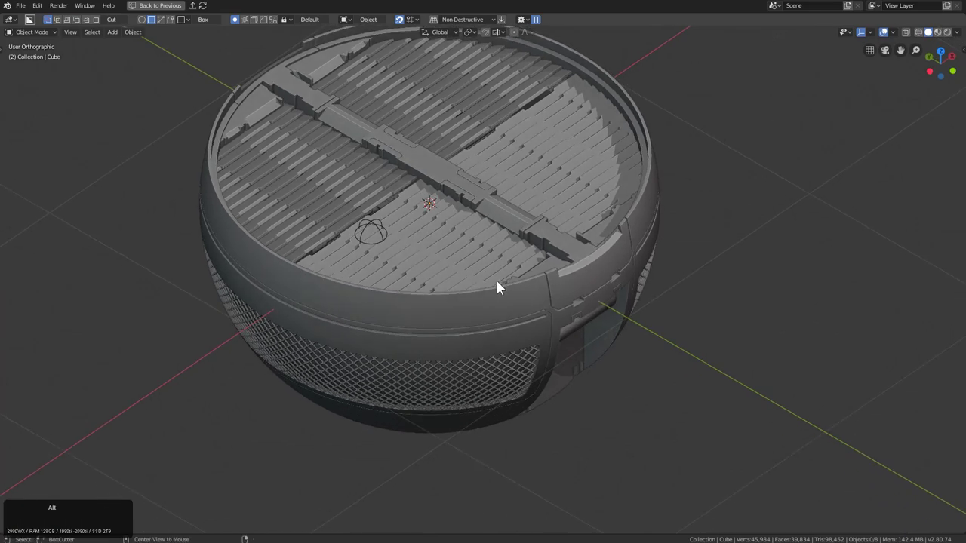
key("alt+h")
key("h")
middle_click_drag(584, 298, 550, 269)
key("a")
key("a")
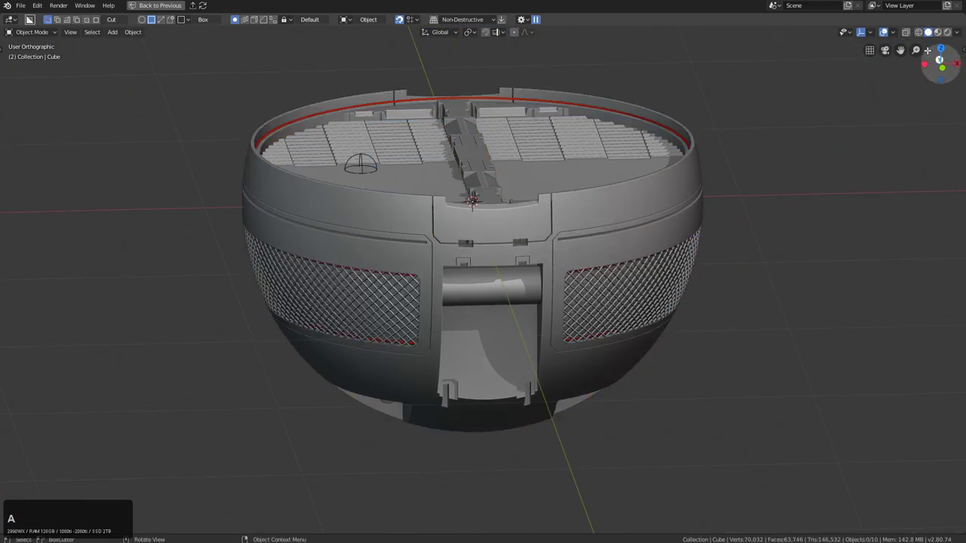
Step: In material preview shading, add a cube at the device's centre and round it into a sphere with SphereCast
left_click(937, 31)
mouse_move(679, 184)
middle_mouse_down()
mouse_move(681, 194)
mouse_move(649, 179)
mouse_move(638, 158)
mouse_move(601, 196)
mouse_move(659, 213)
mouse_move(666, 172)
mouse_move(672, 194)
mouse_move(632, 164)
middle_mouse_up()
scroll(666, 189, "down", 2)
key("shift+a")
left_click(687, 163)
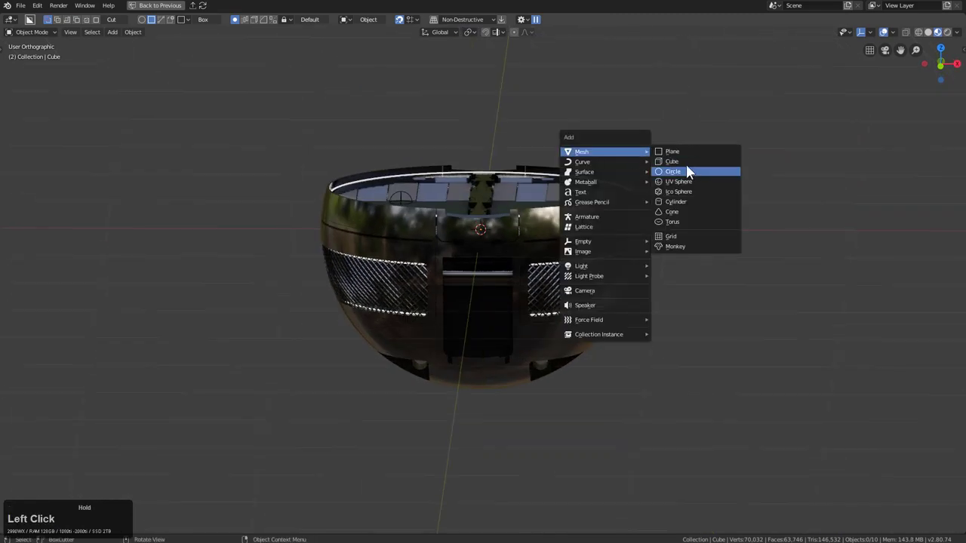
key("q")
mouse_move(572, 252)
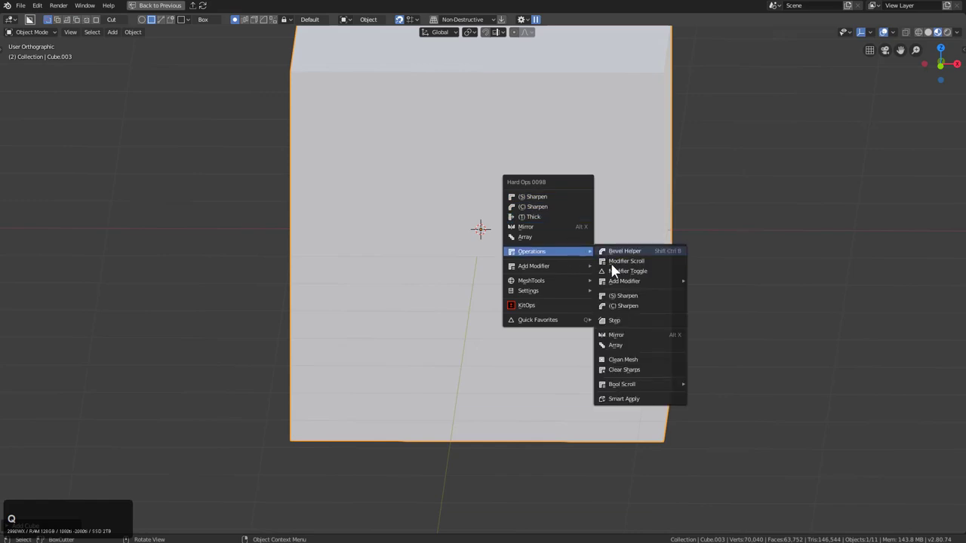
mouse_move(661, 282)
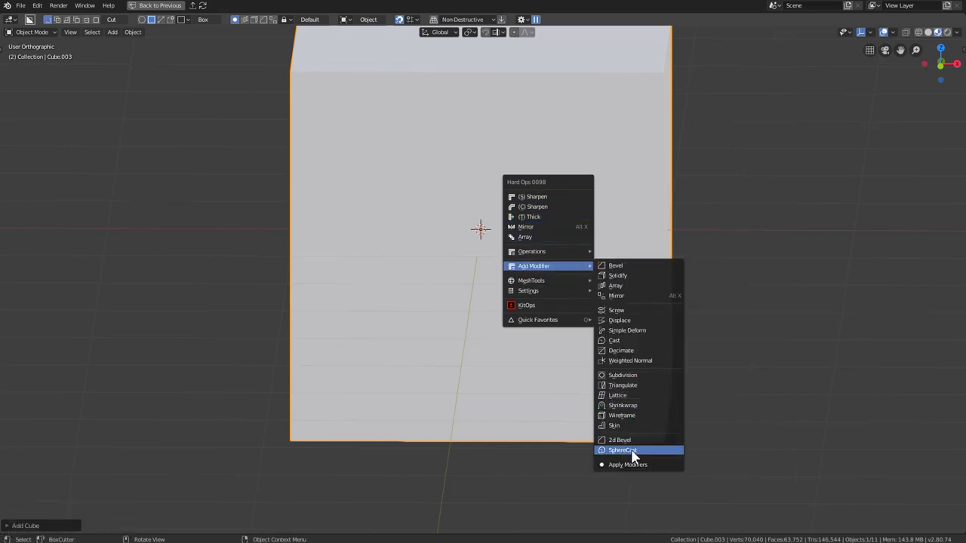
left_click(631, 450)
scroll(574, 332, "up", 2)
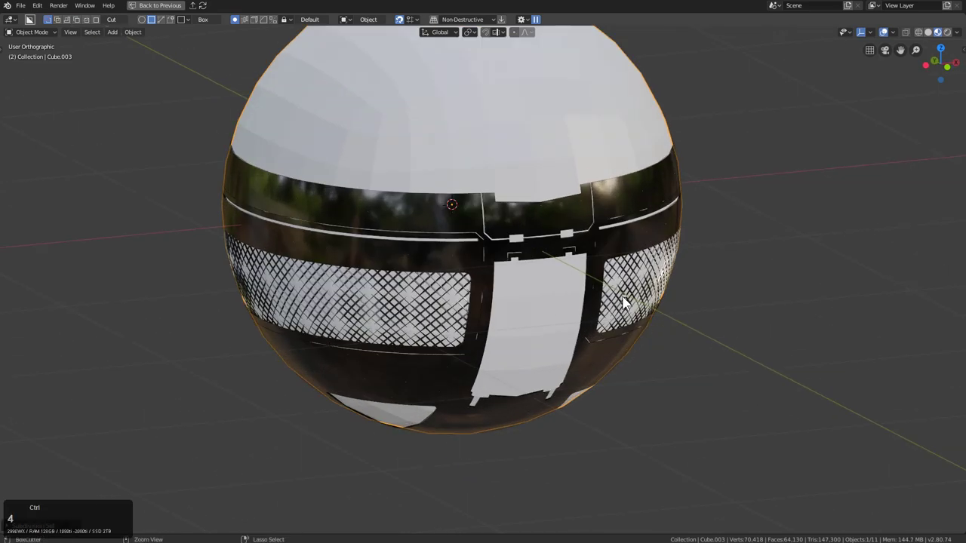
Step: Set the new sphere's subdivision to level 4 and scale it to about 1.006
key("ctrl+4")
key("s")
left_click(640, 308)
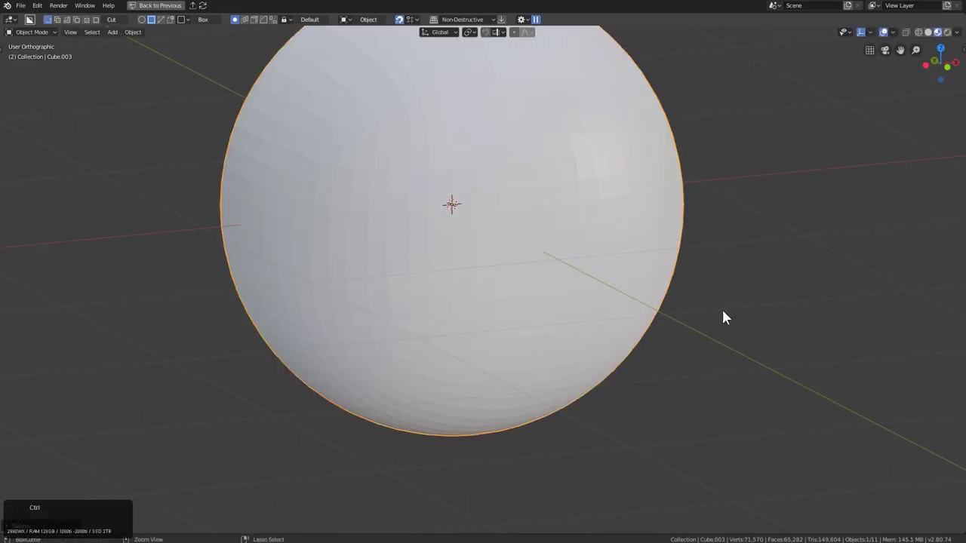
Step: Shade the enclosing sphere smooth
key("ctrl+grave")
left_click(653, 325)
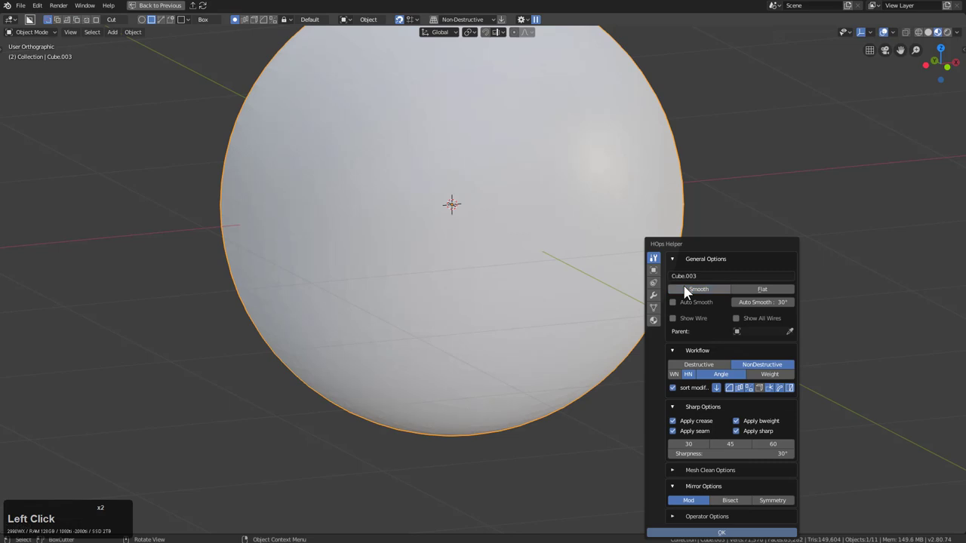
key("Escape")
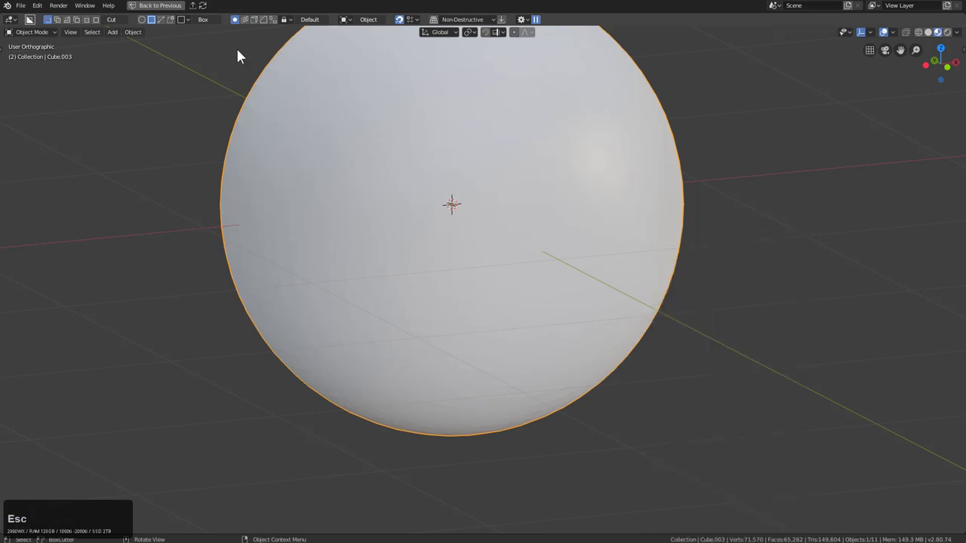
Step: Restore the full workspace layout and choose the CW Glass pack in KIT OPS
left_click(172, 6)
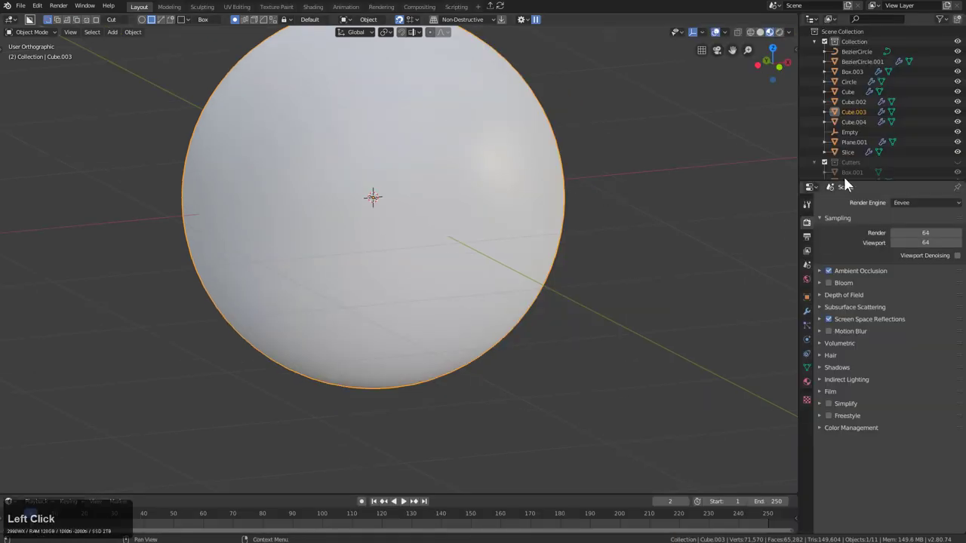
key("n")
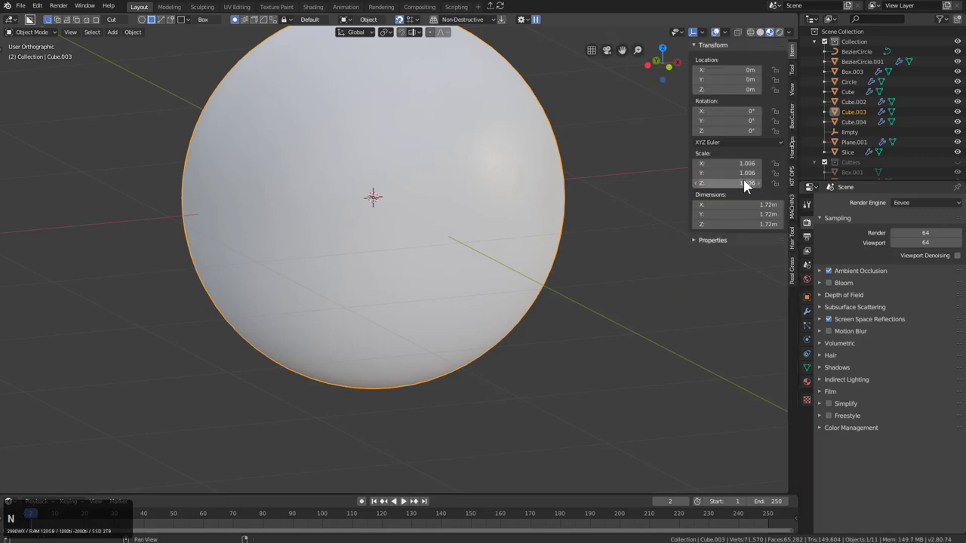
left_click(789, 171)
left_click(717, 85)
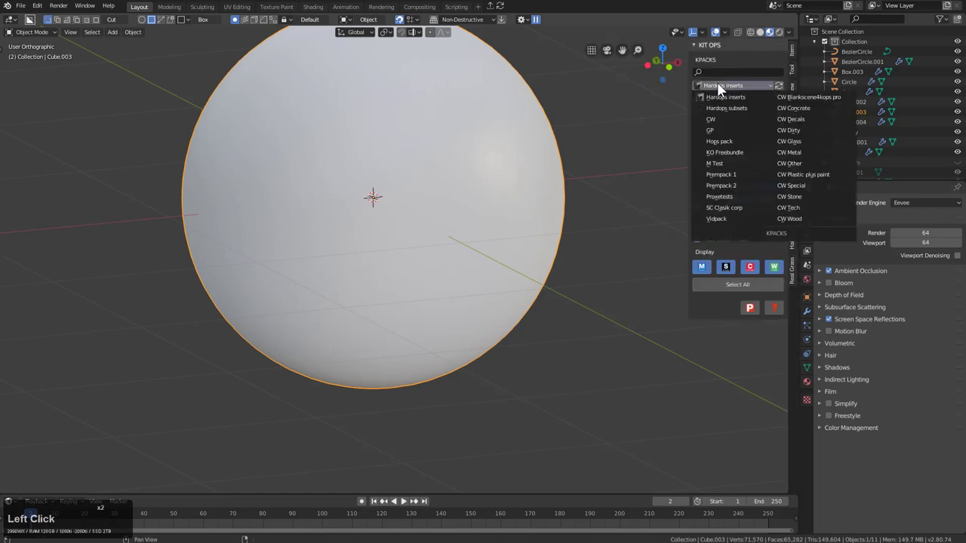
left_click(793, 142)
Step: Apply the EK Real glass plane material from the CW Glass pack to the sphere
left_click(763, 113)
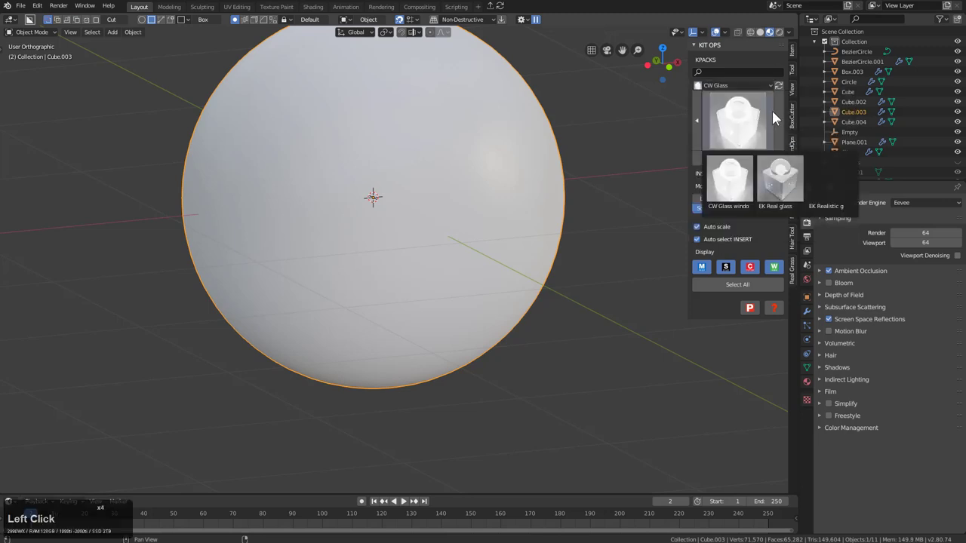
left_click(778, 121)
left_click(735, 156, "ctrl")
middle_click_drag(505, 172, 543, 181)
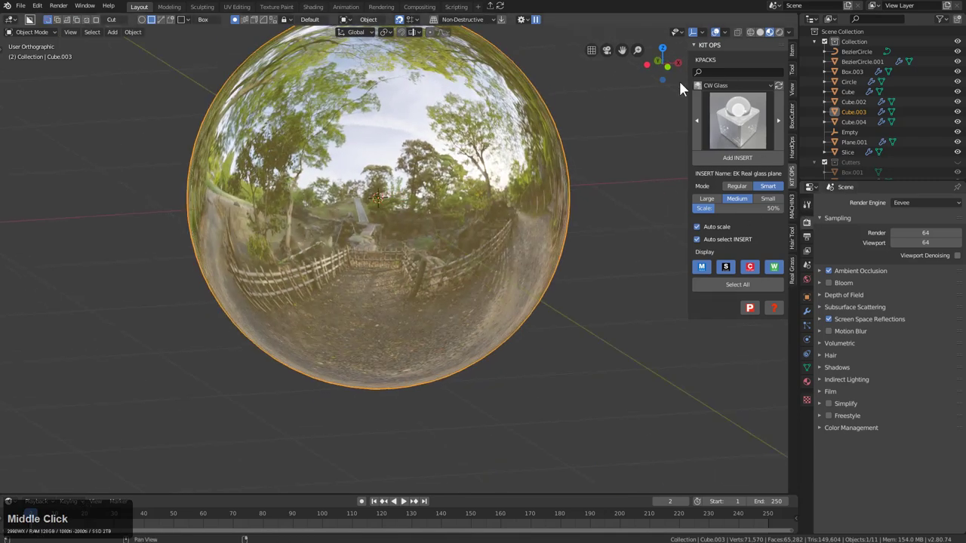
key("n")
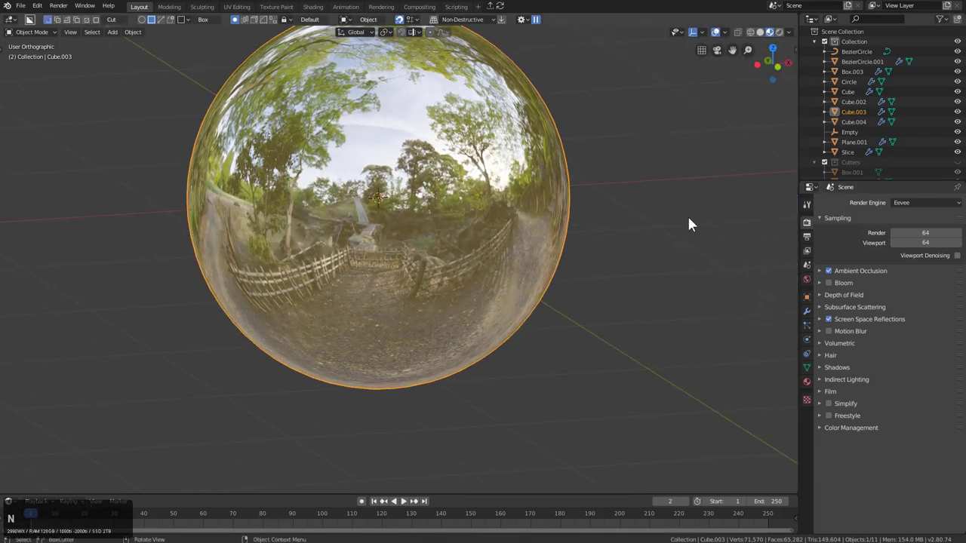
Step: Enable Refraction for Eevee's Screen Space Reflections and check the glass sphere around the device
left_click(836, 320)
left_click(948, 334)
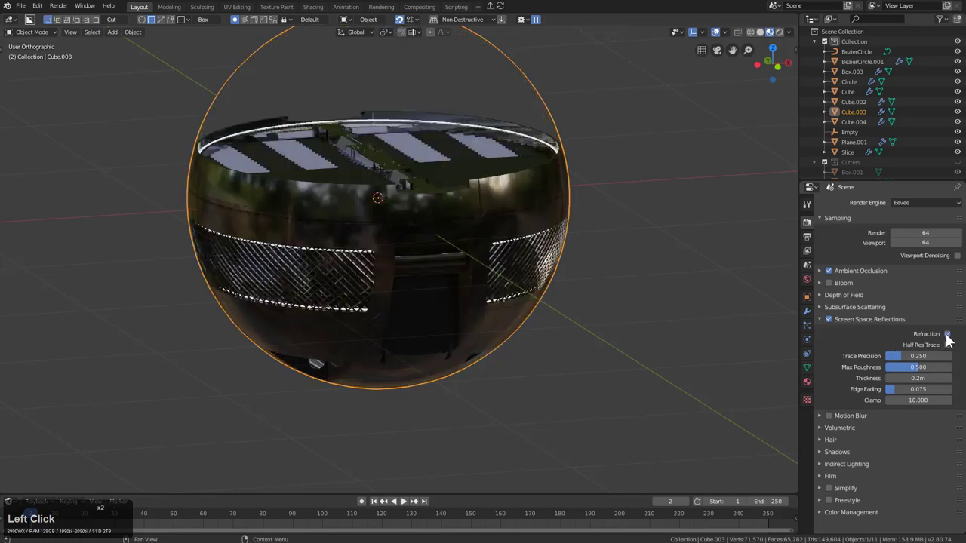
middle_click_drag(453, 158, 453, 205)
scroll(468, 185, "up", 3)
middle_click_drag(490, 153, 521, 205, "shift")
scroll(487, 195, "down", 2)
Step: Darken the glass material's Glass BSDF color to value 0.320 and set its Glossy BSDF color to light grey
left_click(807, 382)
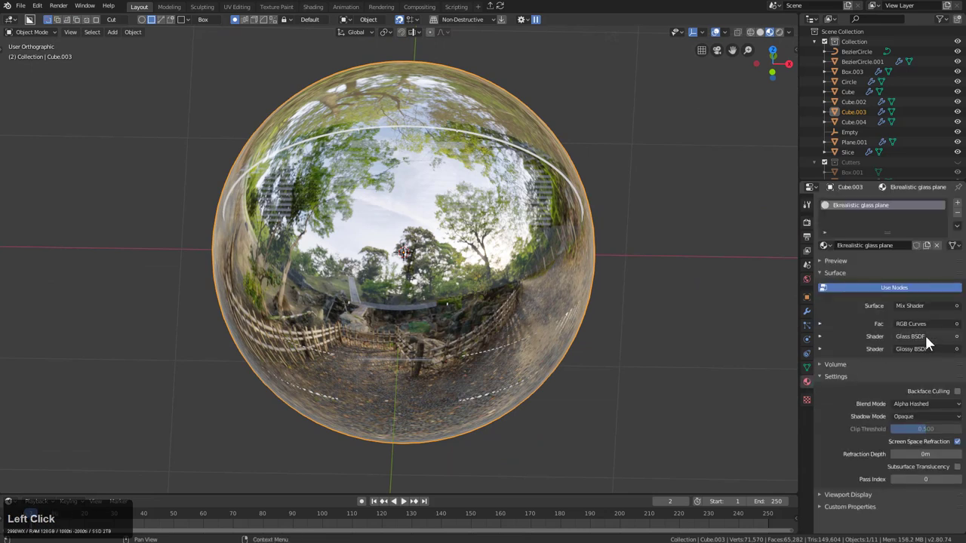
left_click(820, 337)
left_click(927, 363)
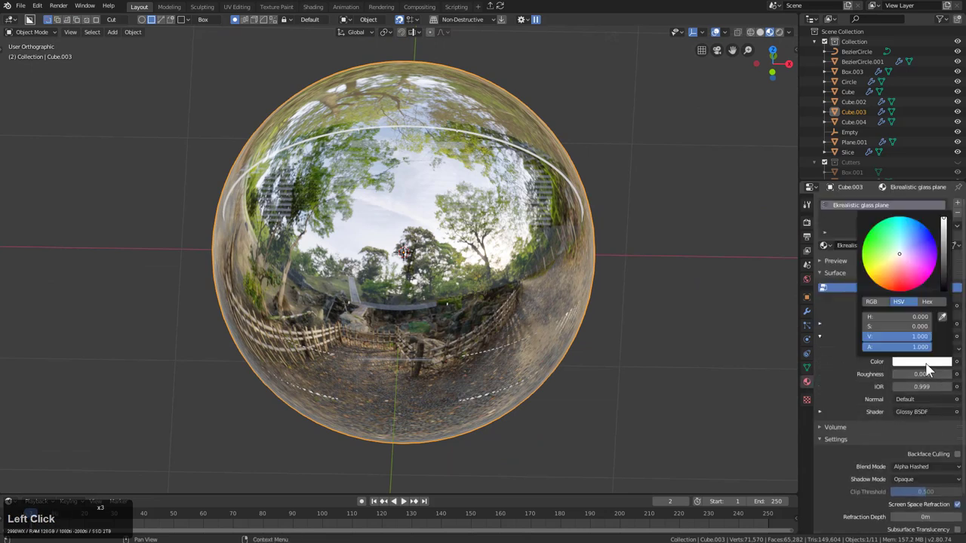
left_click_drag(949, 285, 948, 273)
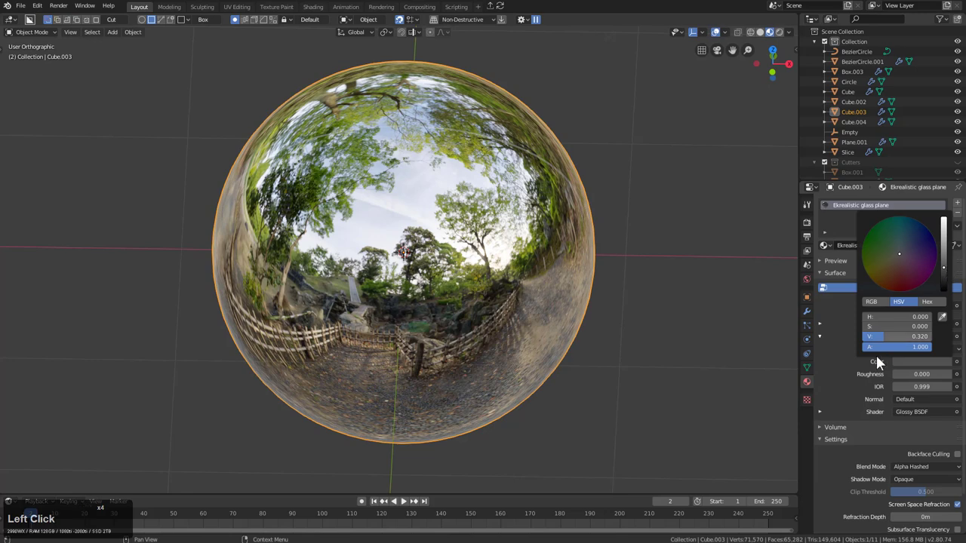
left_click(921, 438)
mouse_move(946, 353)
left_mouse_down()
mouse_move(944, 365)
mouse_move(944, 356)
left_mouse_up()
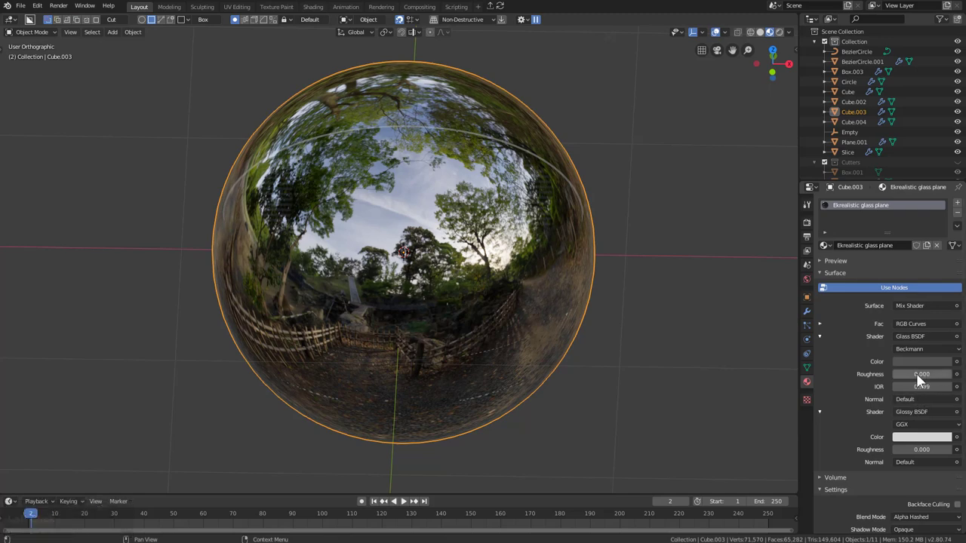
Step: Bend the Fac RGB curve downward through X 0.69, Y 0.33 and set the glass material's blend mode to Additive
left_click(820, 324)
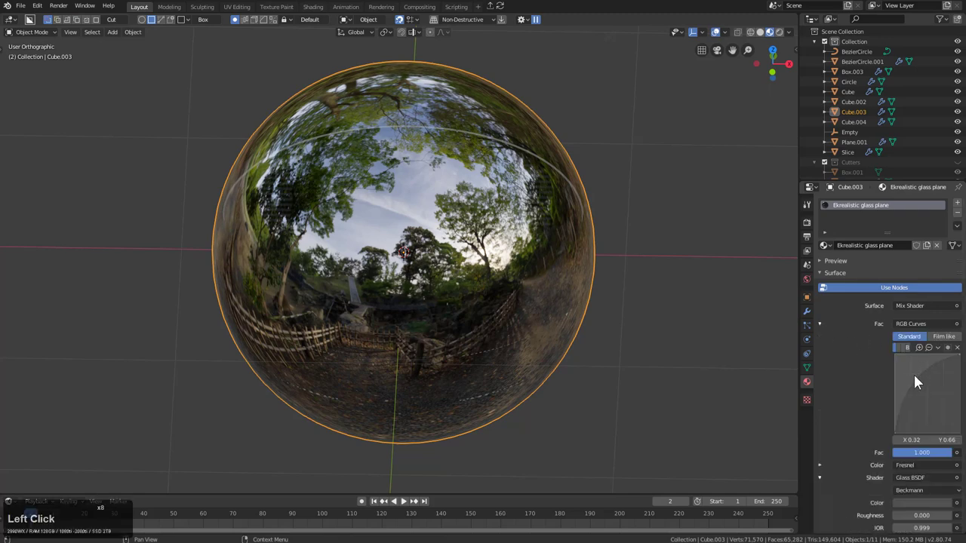
left_click_drag(920, 385, 940, 413)
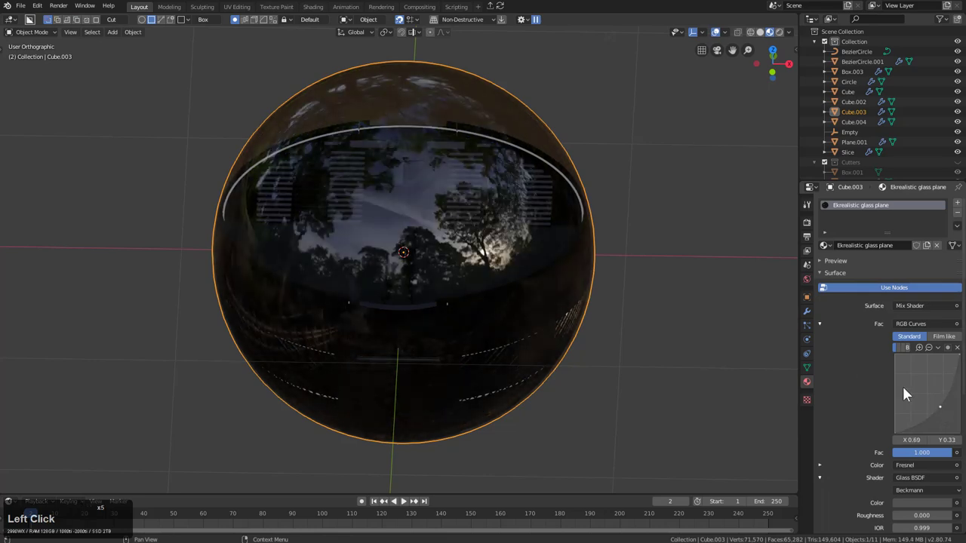
scroll(863, 372, "down", 8)
left_click(915, 426)
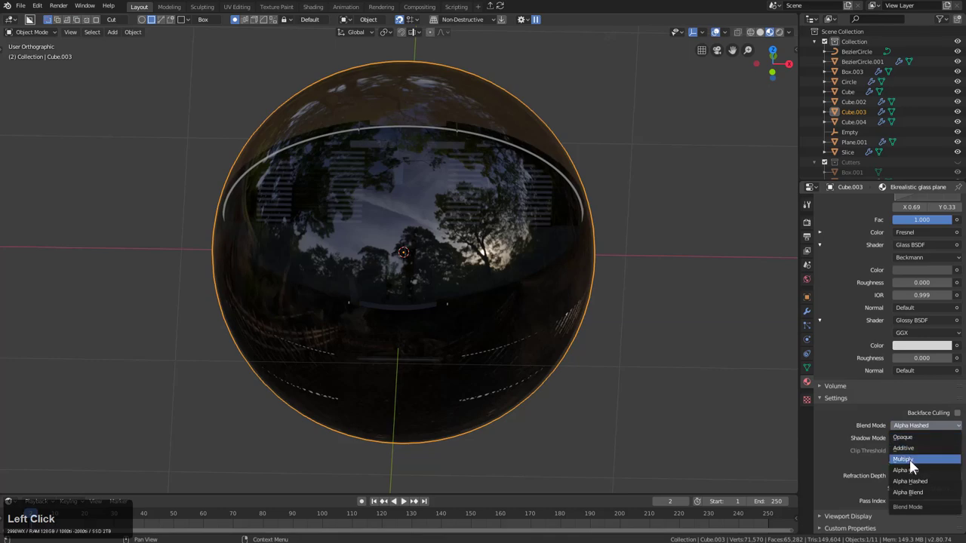
left_click(916, 447)
Step: Check the device through the glass, hide the enclosing sphere and switch the viewport to solid shading
middle_click_drag(532, 240, 496, 251)
scroll(511, 244, "up", 2)
scroll(589, 227, "up", 2)
scroll(478, 255, "down", 3)
left_click(434, 89)
middle_click_drag(434, 89, 476, 155)
scroll(452, 170, "up", 3)
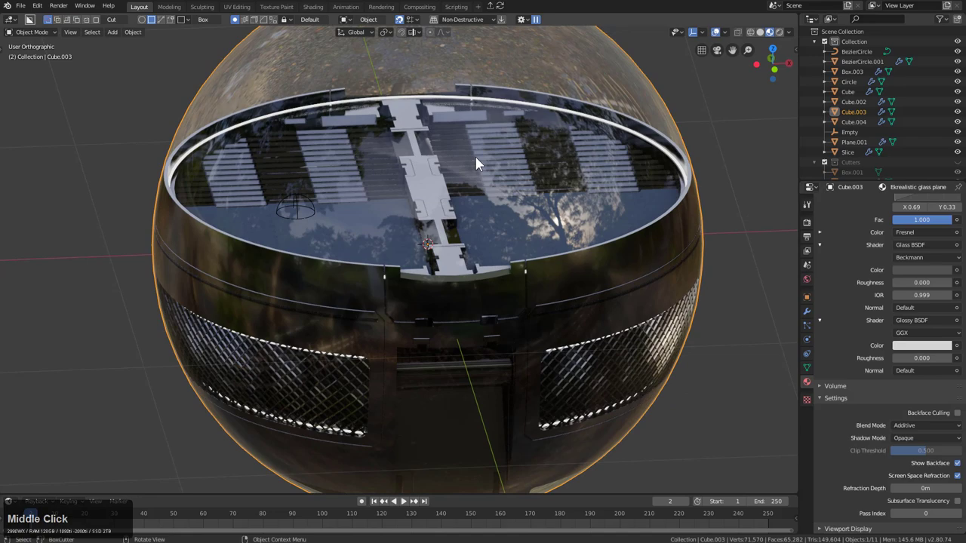
key("h")
left_click(759, 33)
Step: Add a Bevel modifier to the main body with three segments and a width of 0.0007 m
mouse_move(500, 189)
middle_mouse_down()
mouse_move(558, 197)
mouse_move(537, 173)
middle_mouse_up()
scroll(543, 201, "up", 3)
left_click(510, 218)
middle_click_drag(511, 219, 502, 252)
scroll(601, 199, "up", 3)
middle_click_drag(600, 199, 538, 198)
key("q")
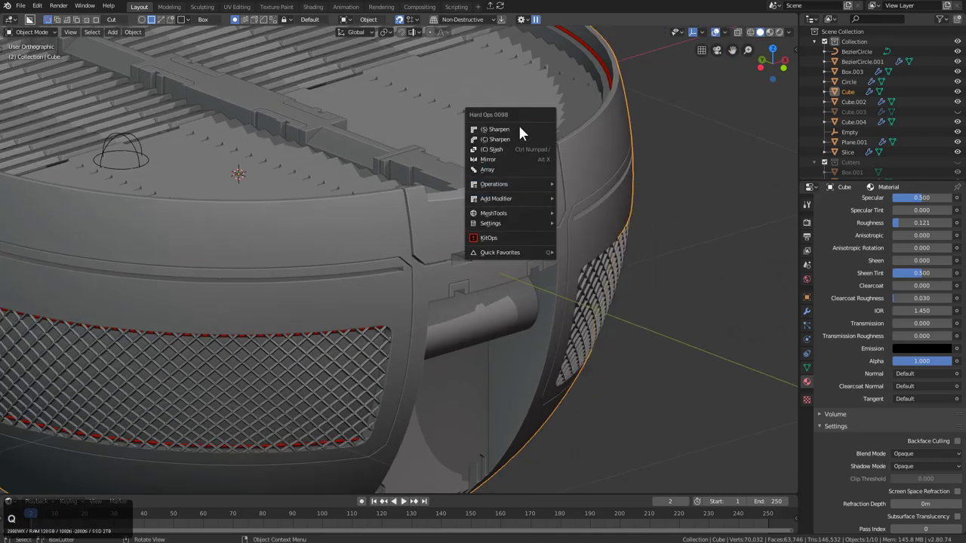
key("Tab")
scroll(525, 253, "down", 3)
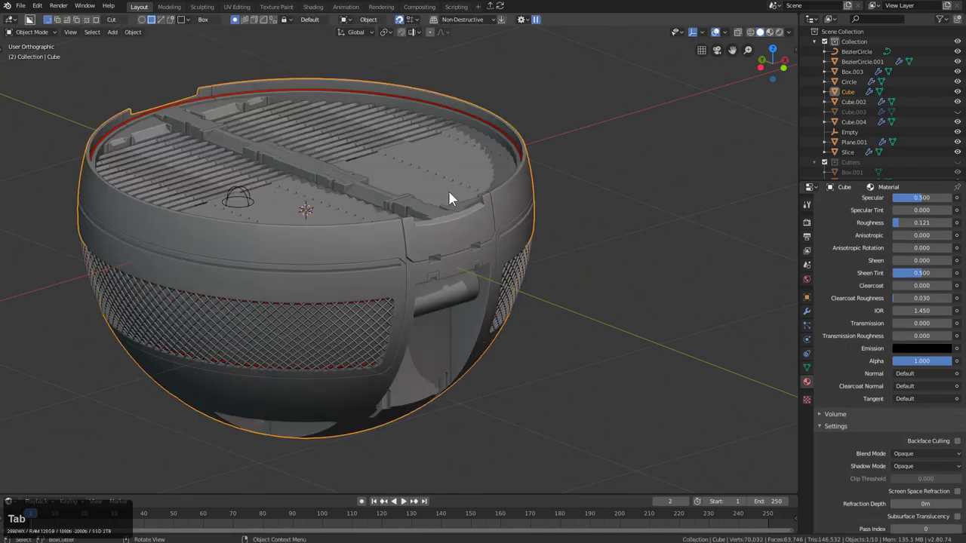
middle_click_drag(451, 198, 508, 265)
scroll(508, 266, "up", 2)
key("q")
mouse_move(541, 259)
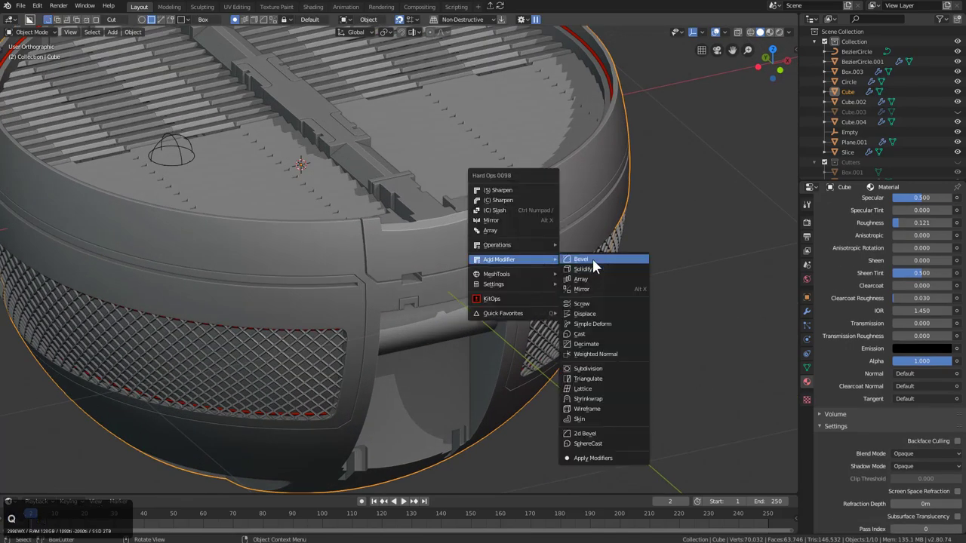
left_click(595, 259)
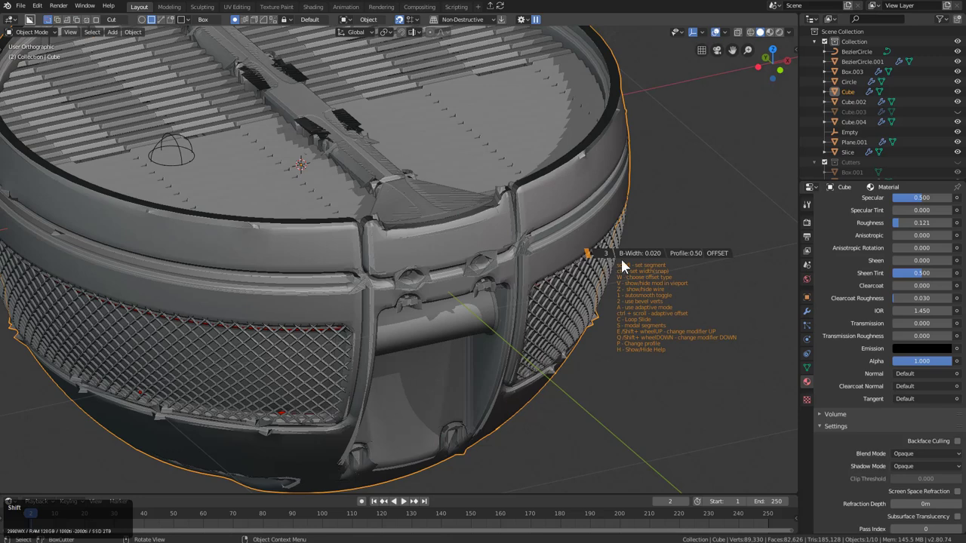
left_click(689, 261)
Step: Match the body's bevel limit angle to its Auto Smooth angle of 28°
middle_click_drag(561, 235, 604, 284, "shift")
scroll(634, 241, "up", 2)
key("ctrl+grave")
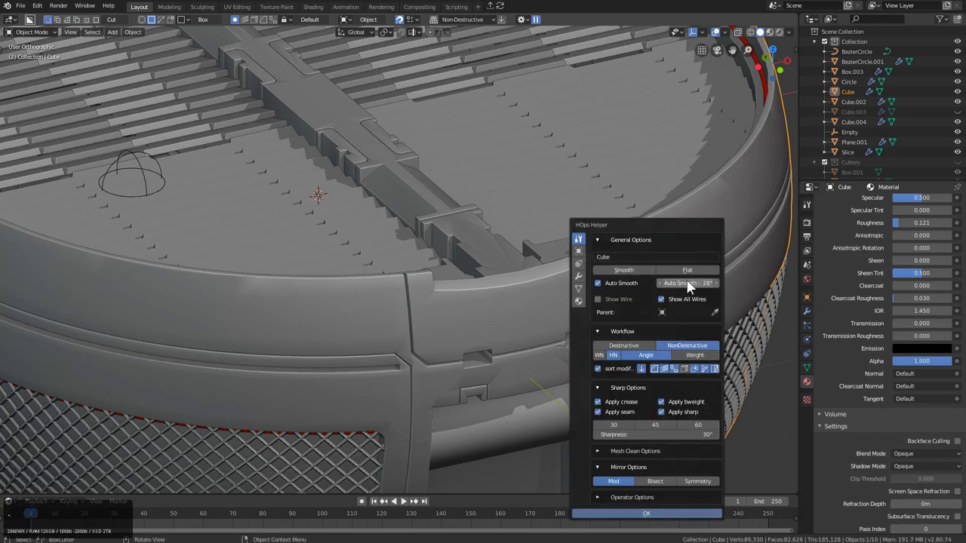
left_click(577, 276)
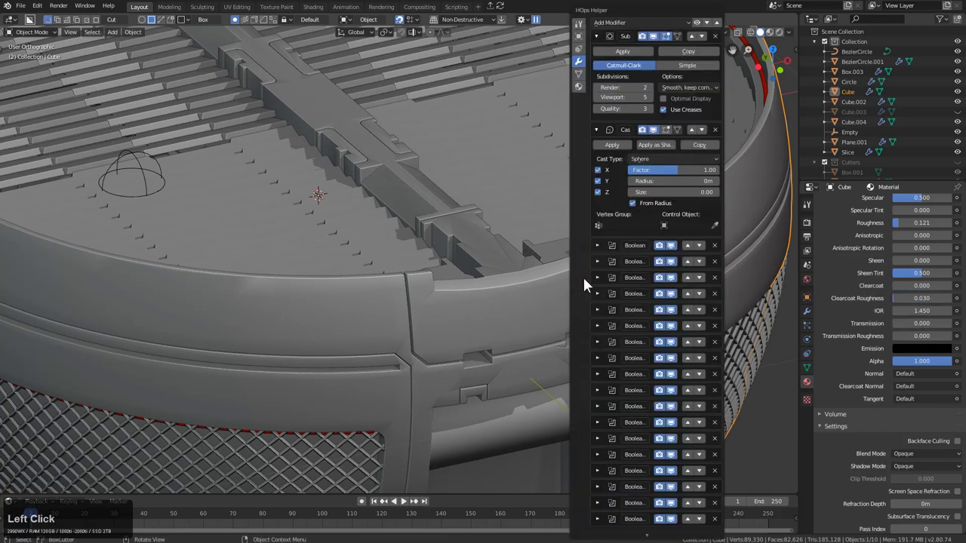
left_click(596, 36)
left_click(595, 53)
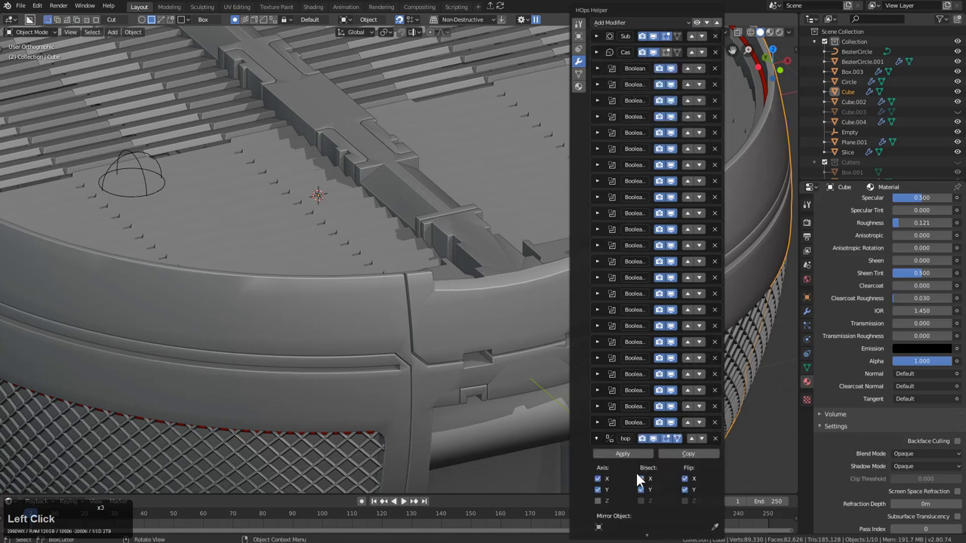
left_click(595, 440)
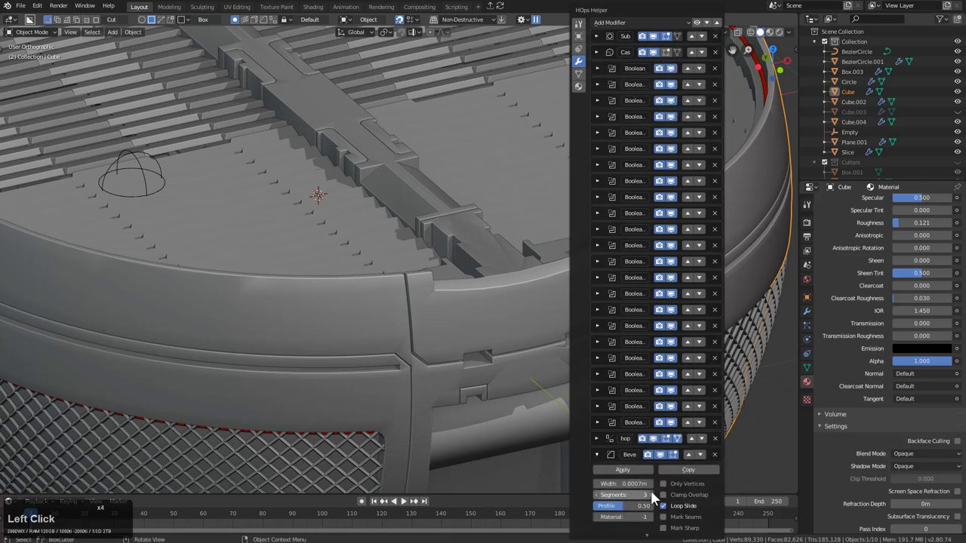
scroll(671, 483, "down", 5)
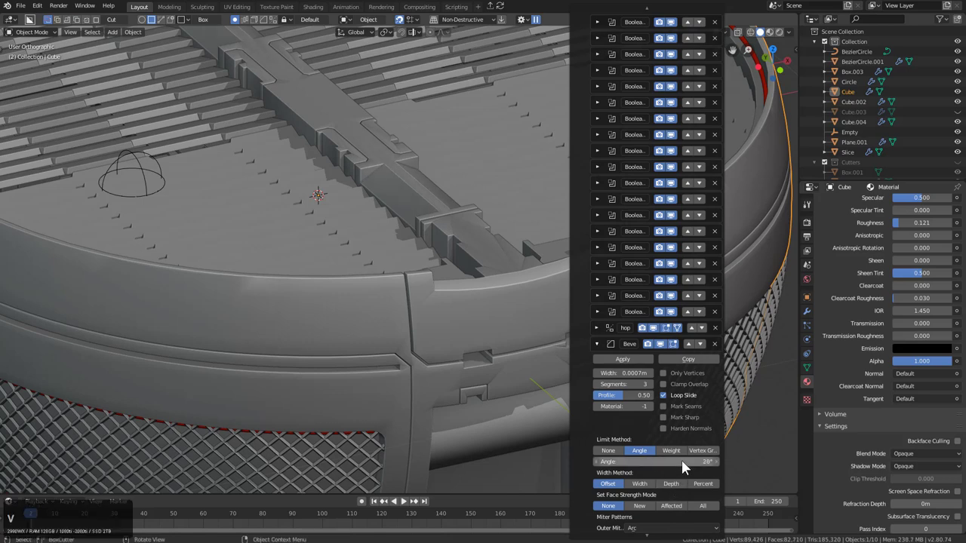
left_click(595, 346)
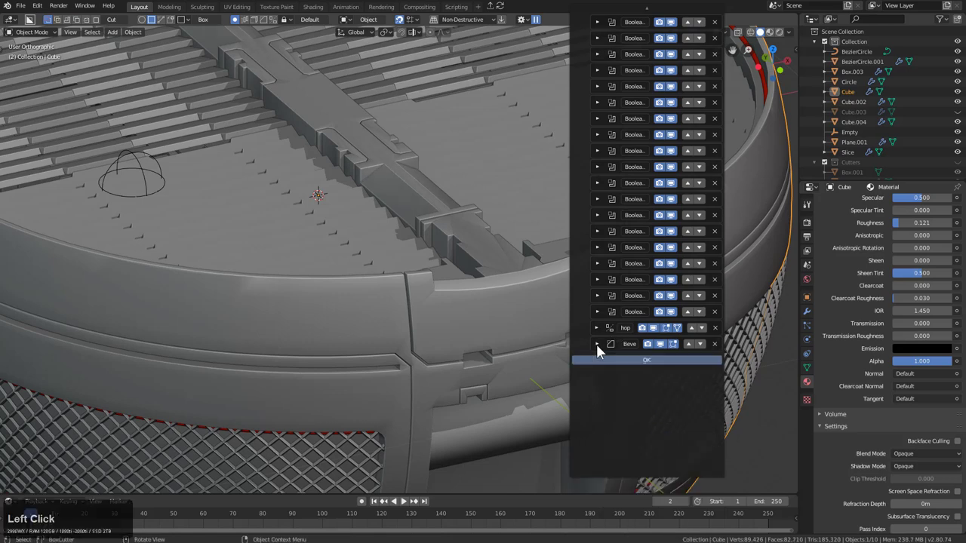
key("Escape")
Step: Add a Weighted Normal modifier to the main body and check its bevel and smoothing settings
middle_click_drag(479, 218, 591, 267)
key("q")
mouse_move(596, 270)
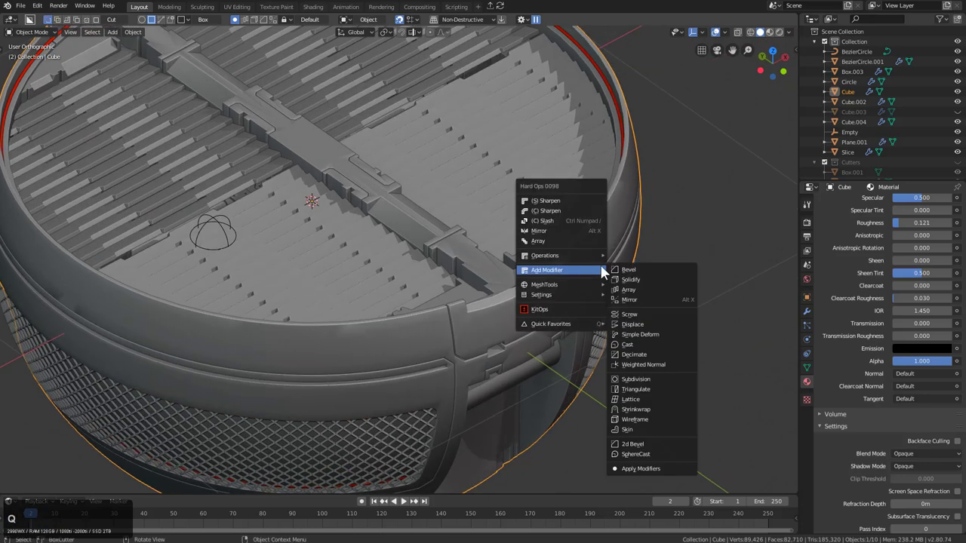
left_click(658, 364)
middle_click_drag(453, 288, 603, 290)
scroll(651, 288, "up", 3)
key("ctrl+grave")
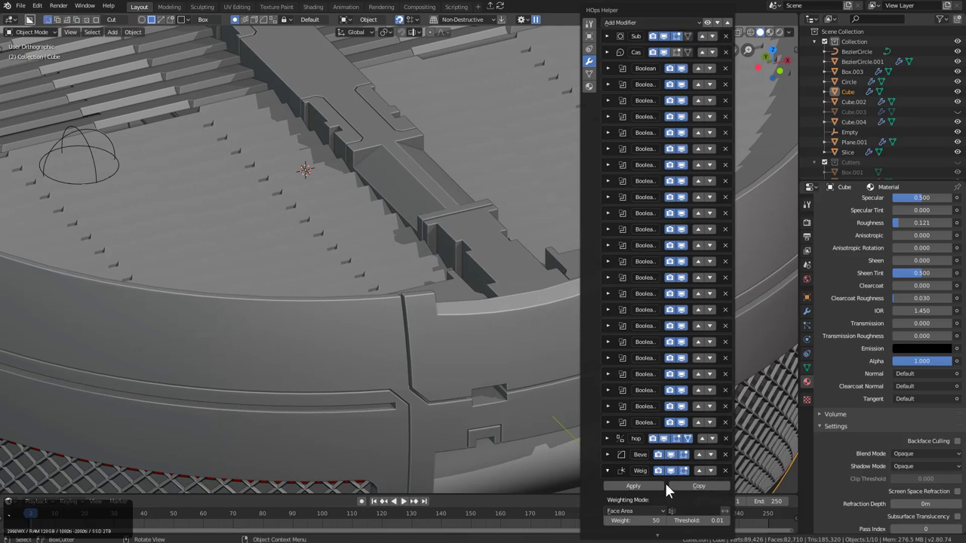
left_click(609, 455)
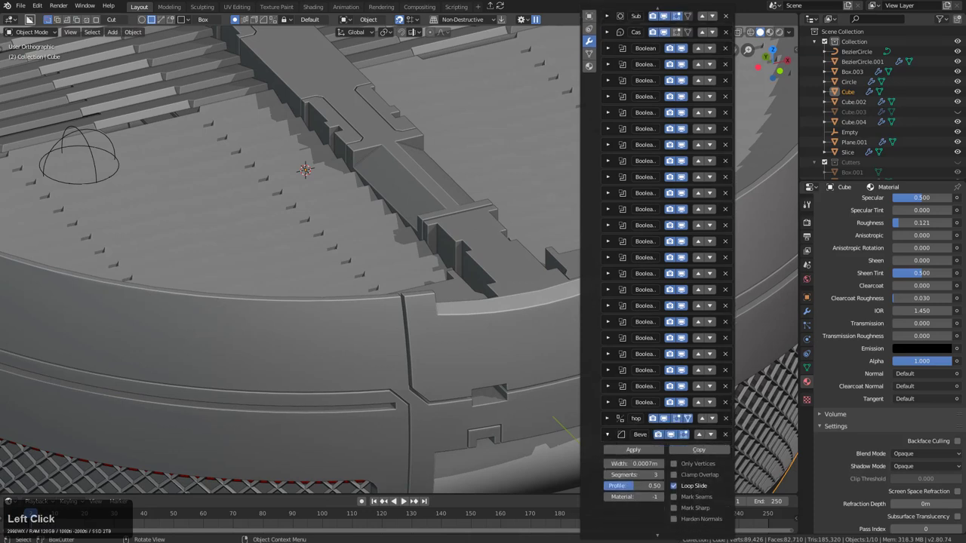
key("Escape")
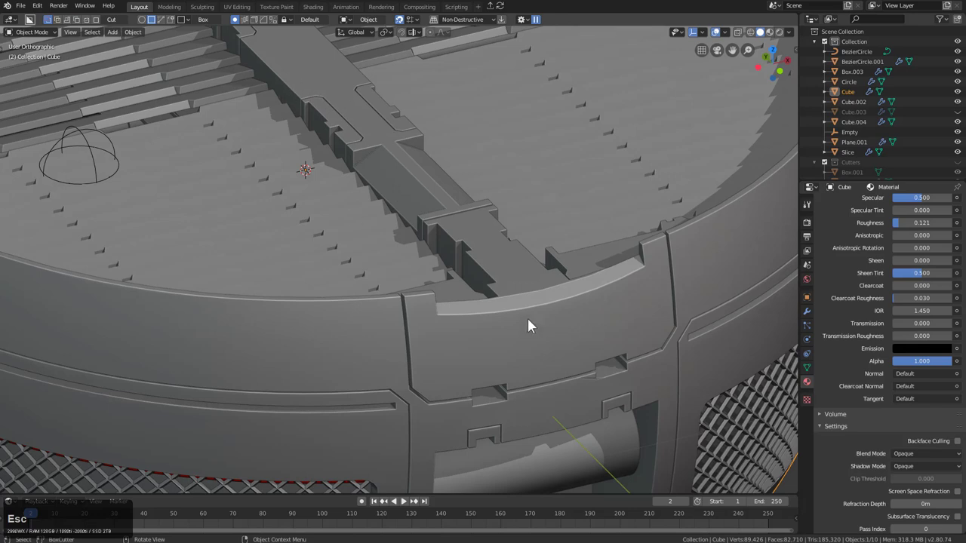
middle_click_drag(460, 235, 571, 252)
key("ctrl+grave")
left_click(497, 26)
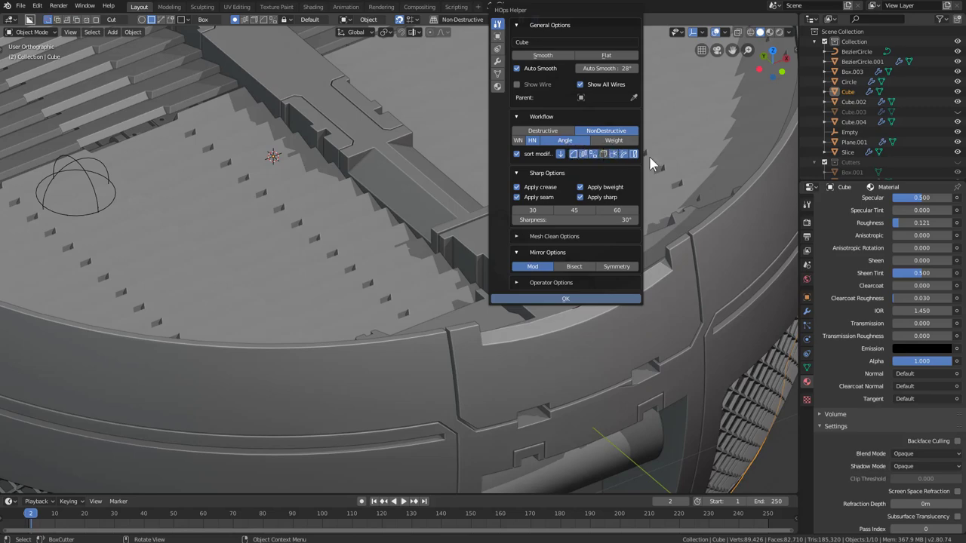
Step: Add a Bevel modifier to the slatted top plate with three segments and a width of 0.0014 m
scroll(649, 193, "down", 4)
middle_click_drag(569, 245, 438, 216)
scroll(505, 211, "up", 5)
middle_click_drag(599, 241, 491, 274)
left_click(491, 274)
scroll(550, 145, "up", 5)
scroll(513, 226, "up", 2)
key("q")
mouse_move(516, 217)
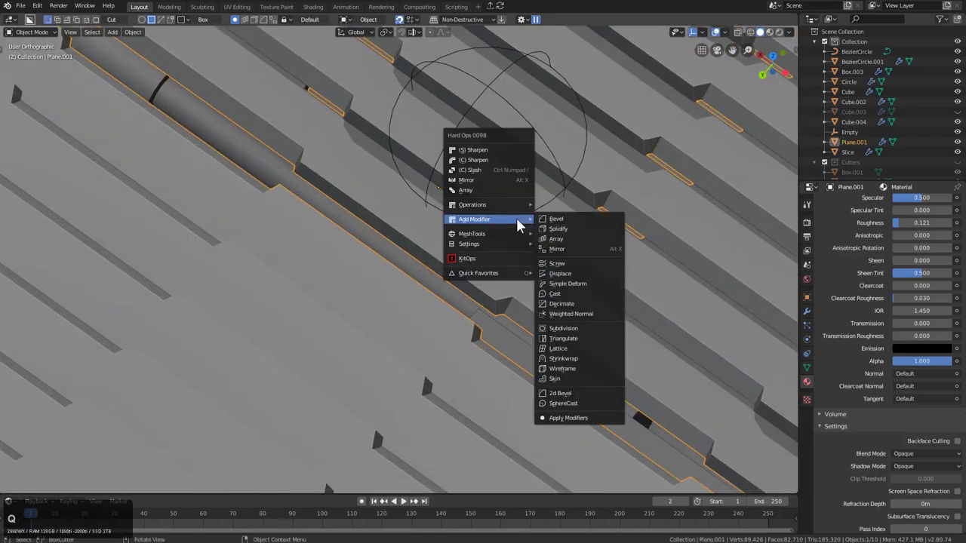
left_click(577, 219)
key("shift")
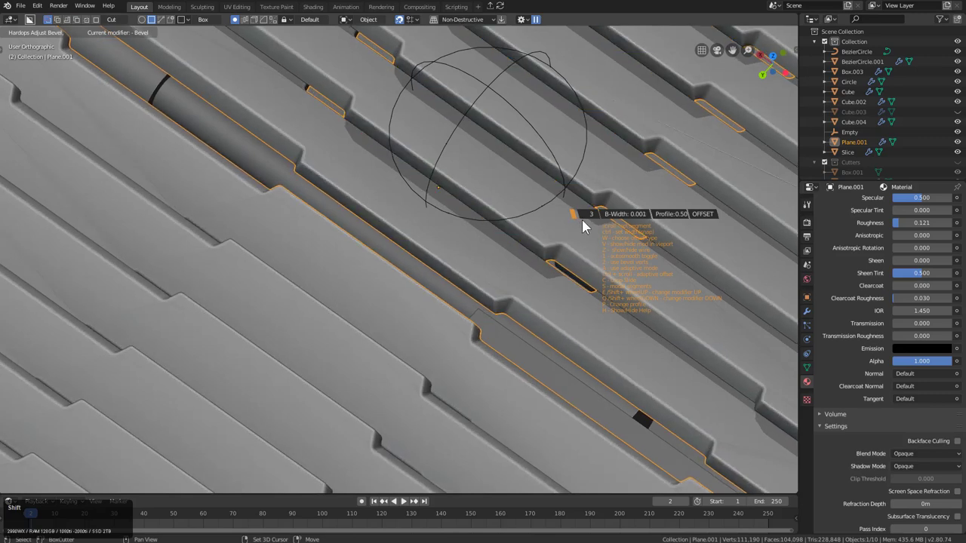
left_click(582, 220)
Step: Match the slatted plate's bevel limit angle to its Auto Smooth angle of 30°
scroll(545, 197, "down", 3)
key("ctrl+grave")
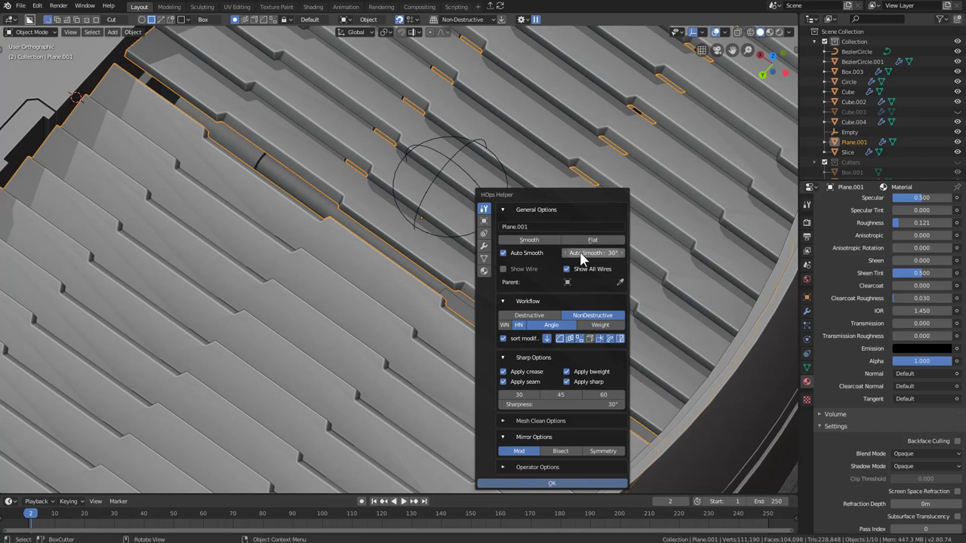
key("ctrl")
key("ctrl+c")
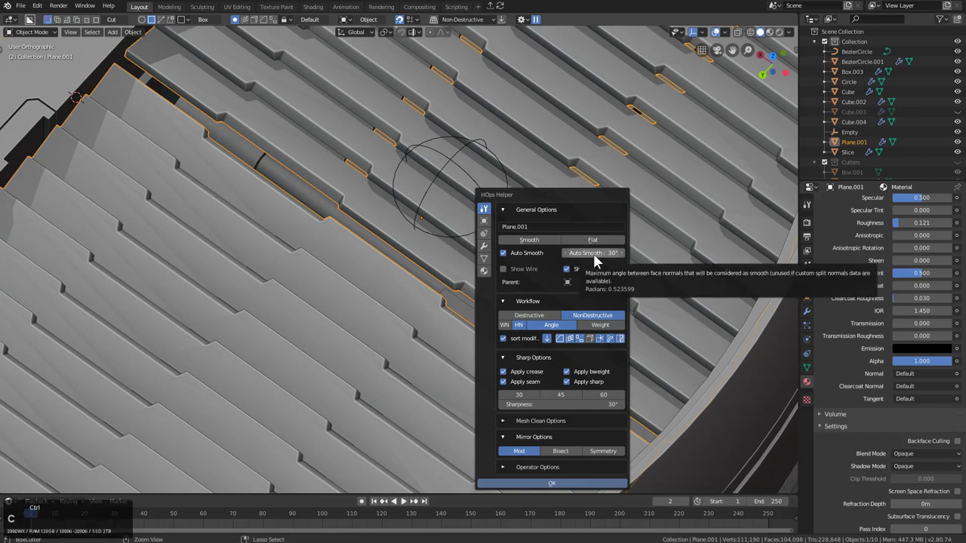
left_click(485, 247)
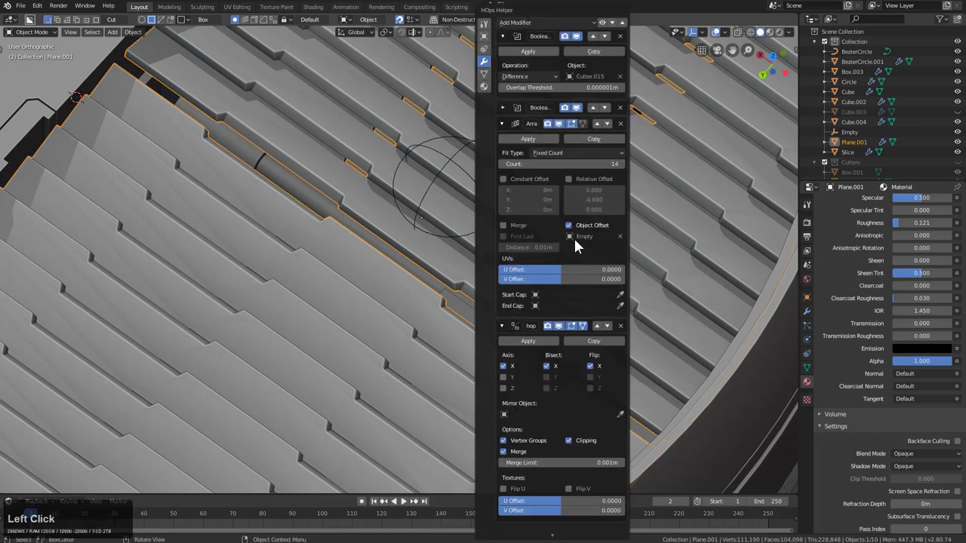
left_click(502, 124)
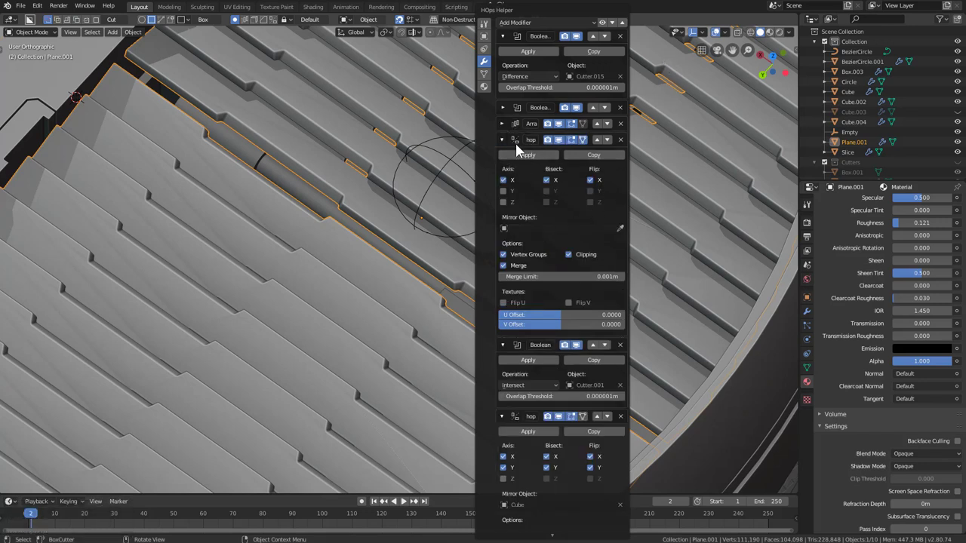
left_click(502, 140)
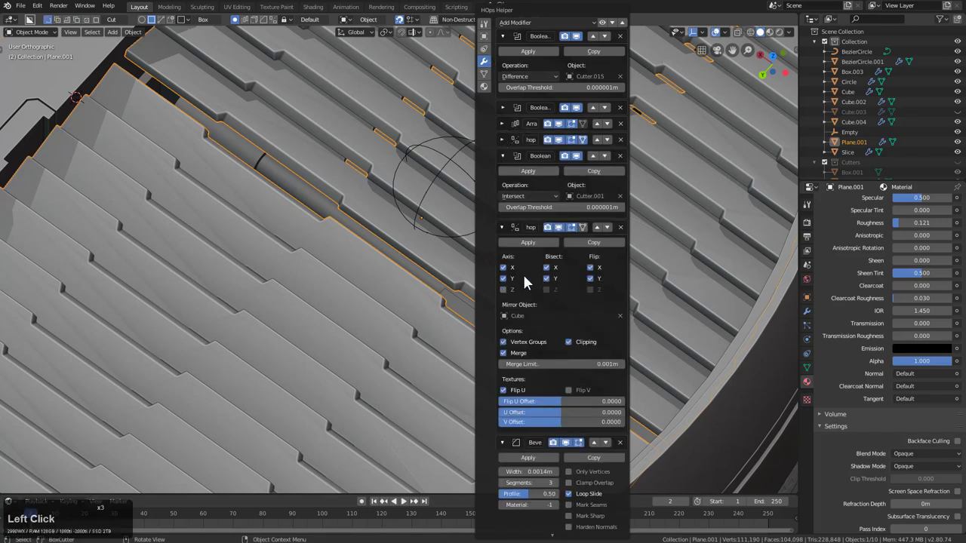
scroll(559, 528, "down", 4)
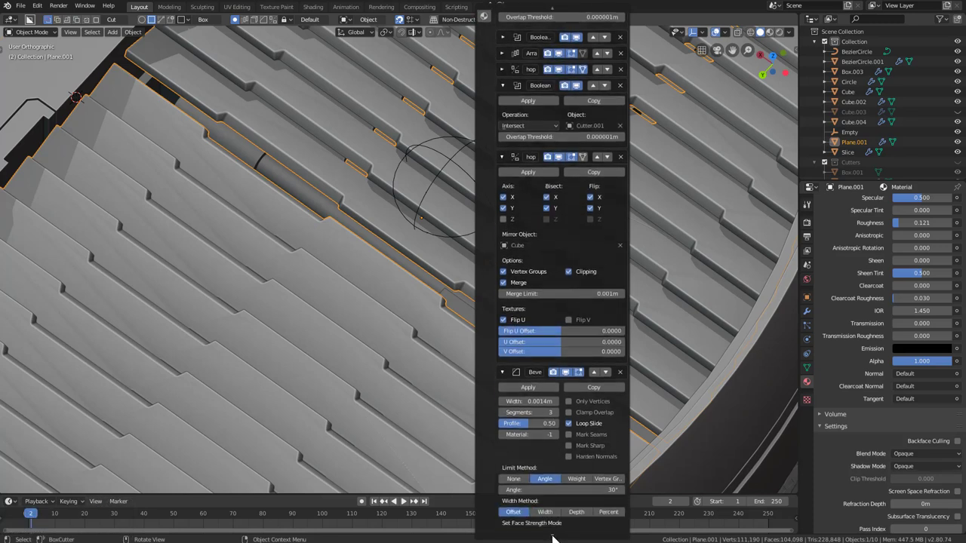
scroll(559, 529, "down", 1)
key("v")
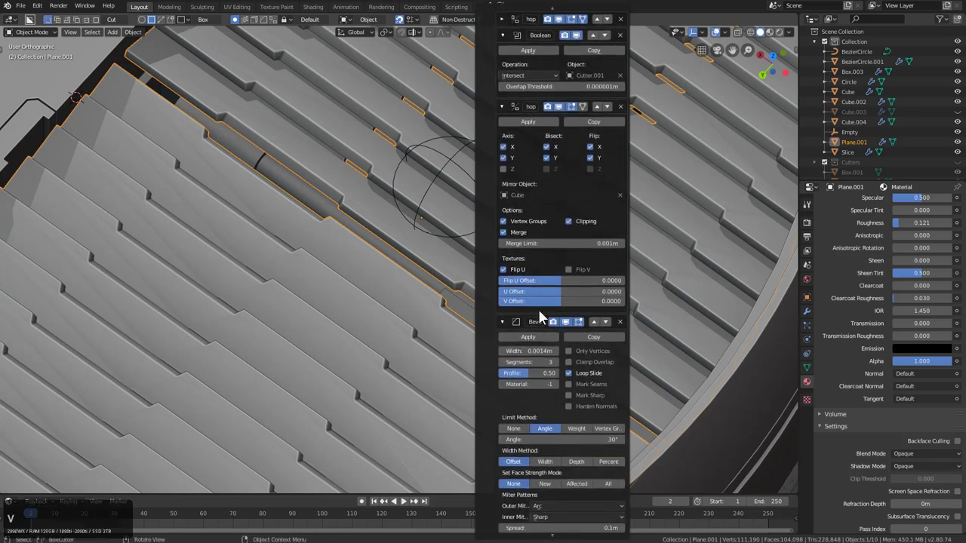
Step: Add a Weighted Normal modifier to the slatted plate and deselect everything
key("q")
mouse_move(602, 286)
left_click(671, 379, "shift")
key("alt+a")
scroll(571, 253, "down", 4)
middle_click_drag(571, 253, 422, 237)
scroll(427, 240, "down", 3)
scroll(421, 231, "down", 2)
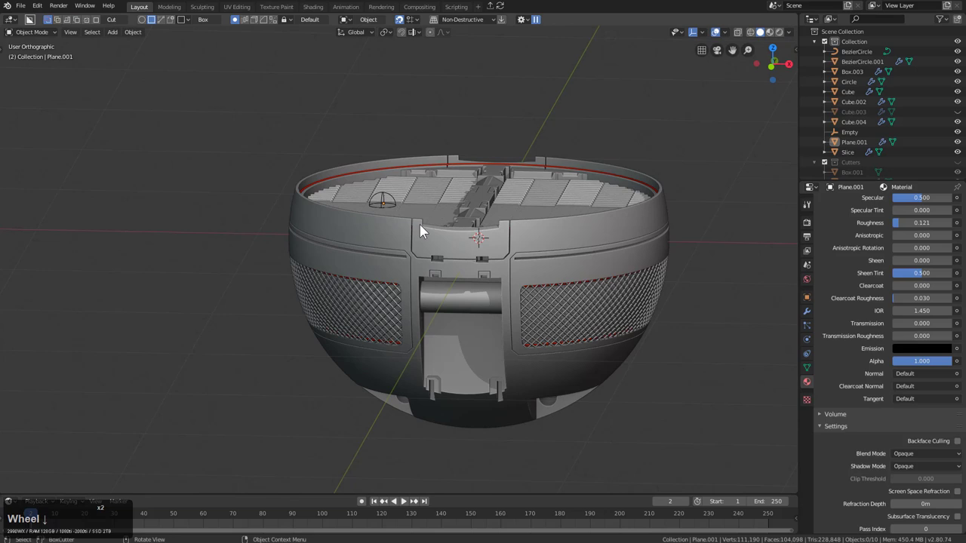
Step: Add a plane in front view and rotate it 90° about Z and 90° about X
key("KP_1")
key("Home")
key("shift+a")
mouse_move(552, 197)
left_click(590, 198)
type("rz90")
key("KP_Enter")
key("r")
key("x")
key("KP_9")
key("KP_0")
key("KP_Enter")
Step: Move the plane down along Z, scale it to about 0.92 and raise it slightly so its top sits near the device's rim
key("g")
key("z")
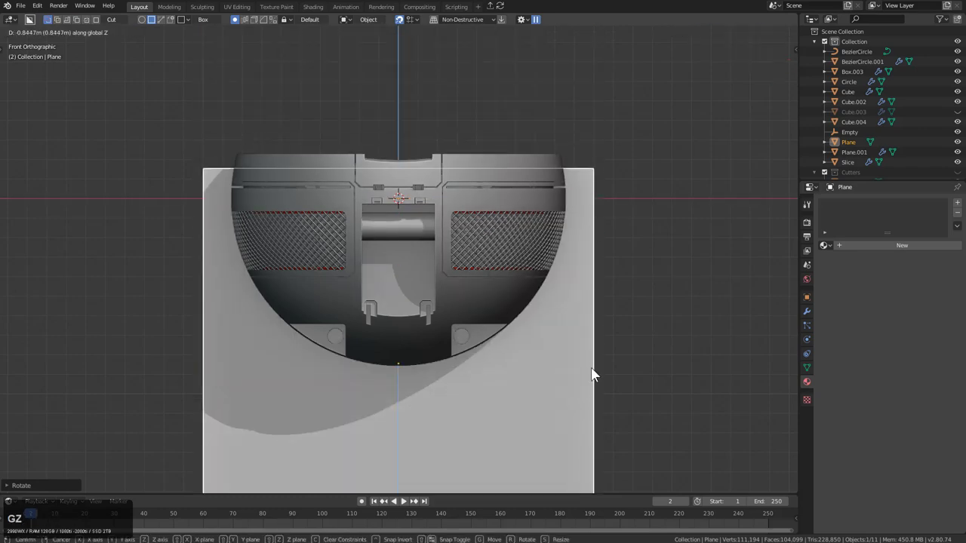
left_click(594, 346)
middle_click_drag(544, 304, 630, 216, "shift")
scroll(619, 219, "down", 2)
key("s")
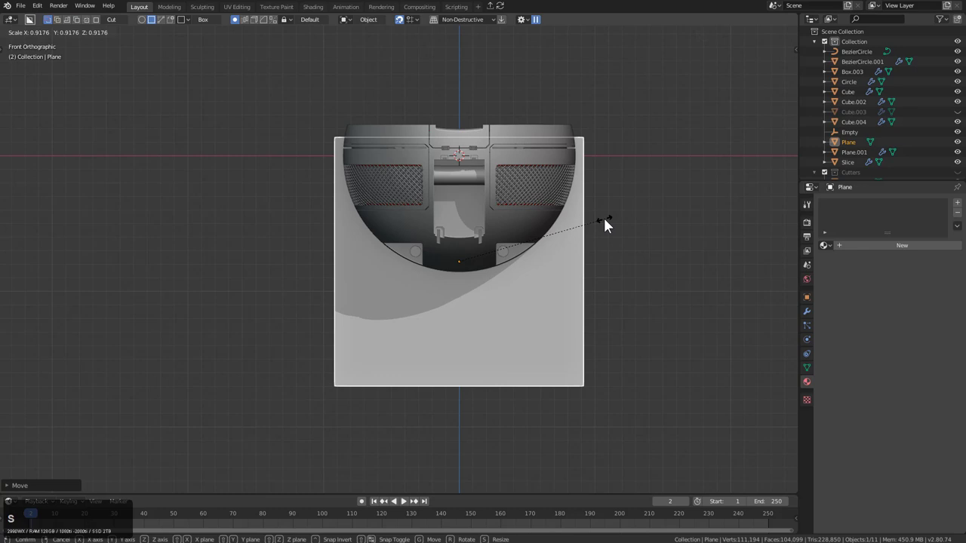
left_click(603, 221)
key("g")
key("z")
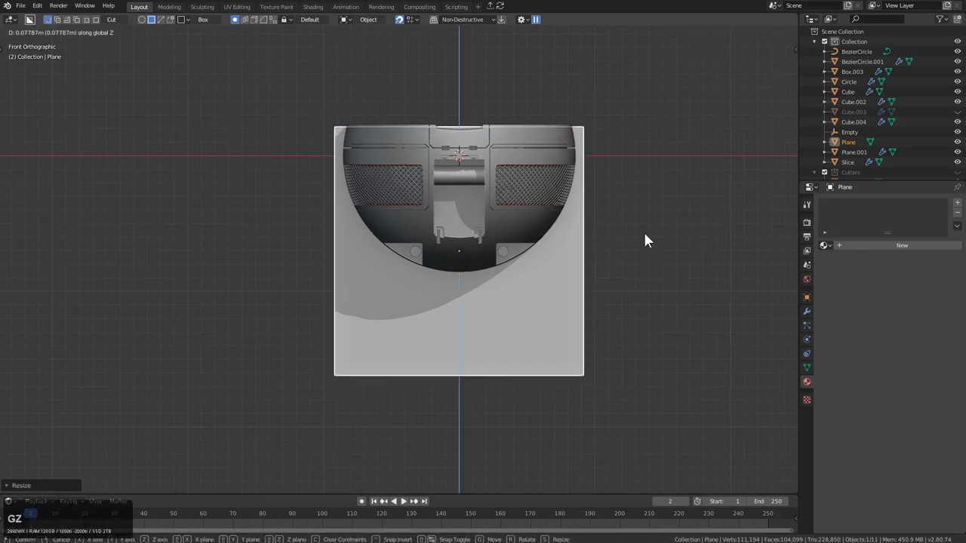
middle_click(593, 206)
scroll(423, 362, "up", 2)
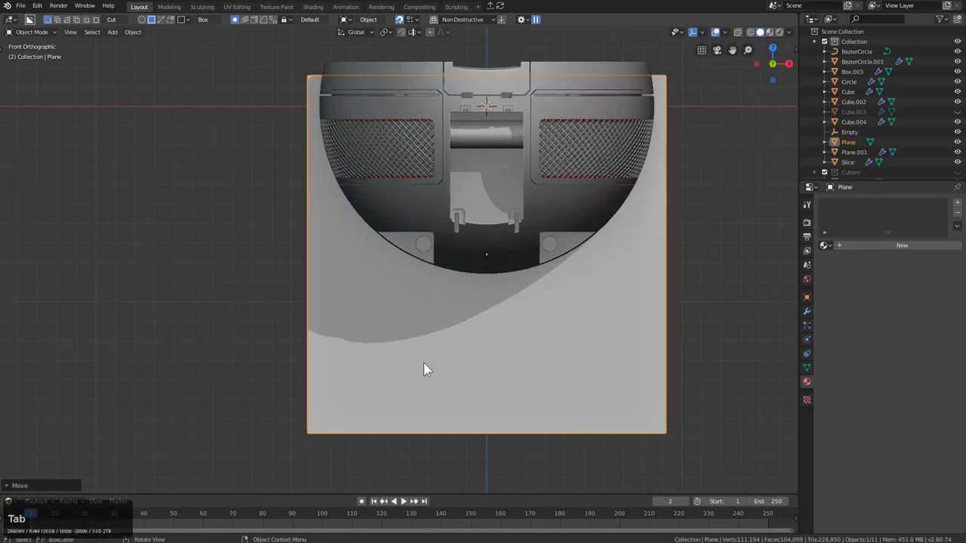
Step: Scale out the plane's lower edge in front view so the plane becomes a wide trapezoid
key("Tab")
left_click(464, 438)
key("2")
left_click(492, 437)
key("s")
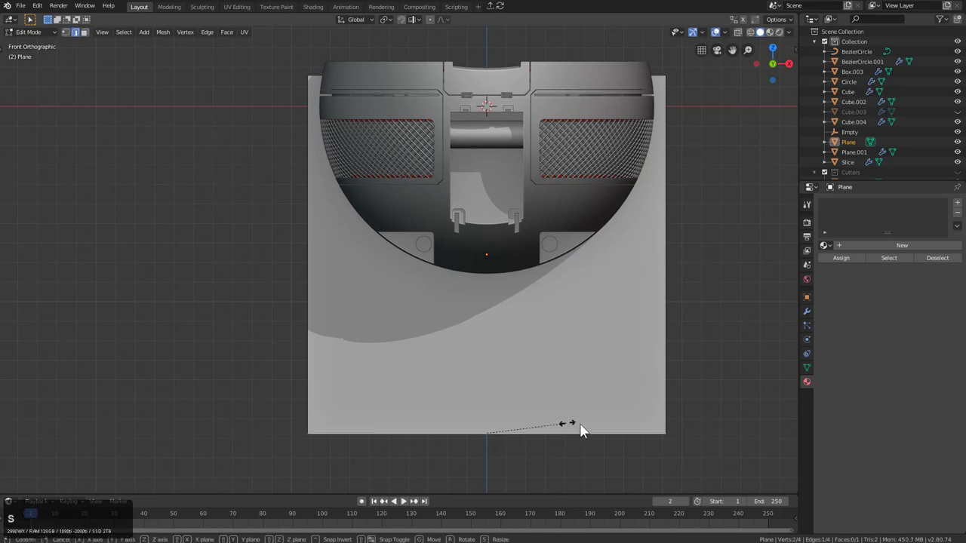
left_click(664, 445)
Step: Chamfer the trapezoid's two lower corners with a one-segment vertex bevel
middle_click(457, 351)
scroll(552, 367, "down", 2)
key("ctrl+b")
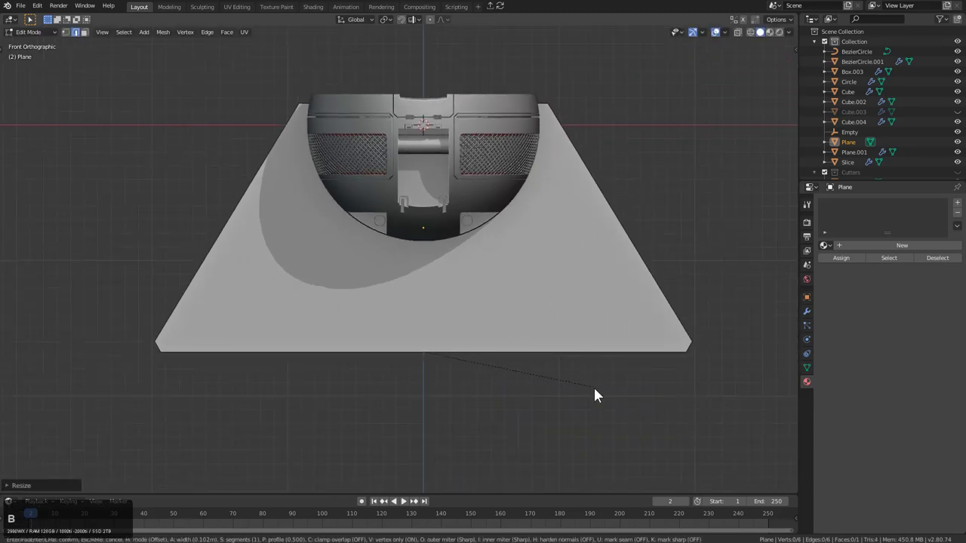
left_click(586, 393)
key("Tab")
Step: Give the trapezoid plate a thin thickness with the Hard Ops thickness operation, using offset 0
middle_click_drag(425, 246, 531, 276)
key("q")
left_click(516, 225)
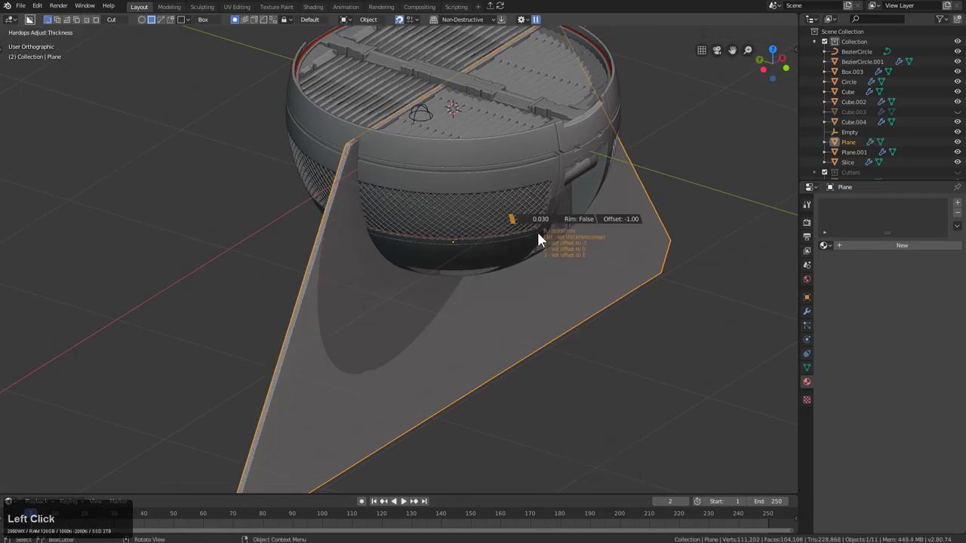
key("2")
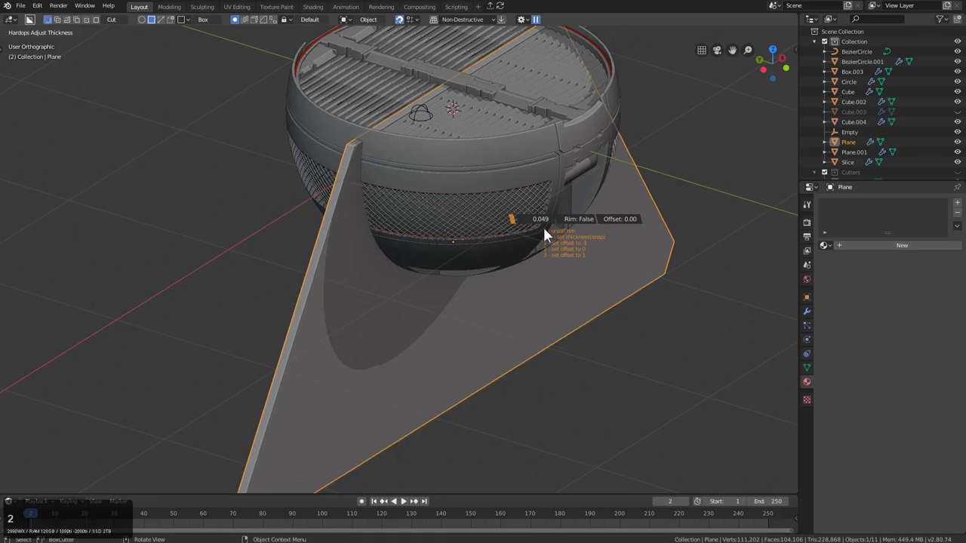
left_click(536, 219)
middle_click_drag(532, 238, 469, 233, "shift")
scroll(470, 233, "down", 2)
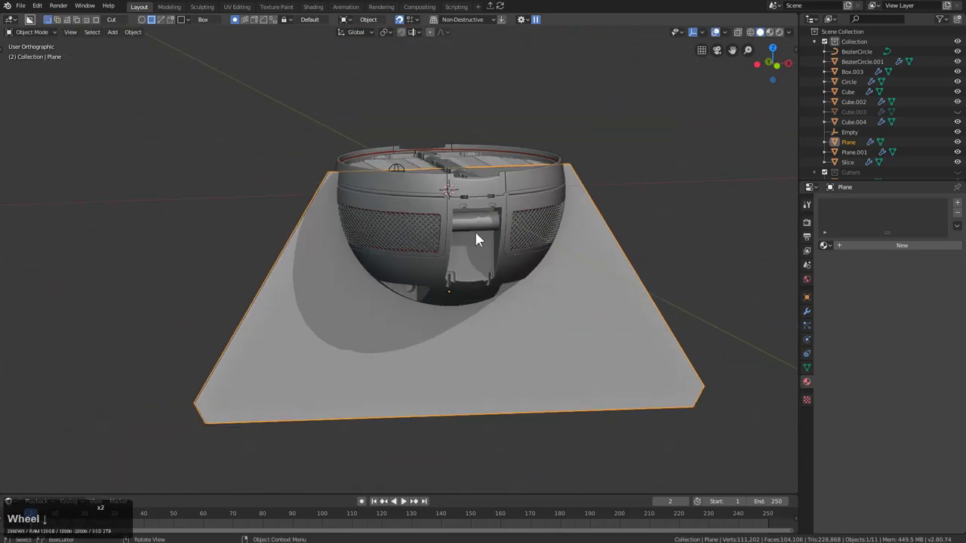
Step: Add a cube in front view and turn it into a sphere with the Hard Ops SphereCast modifier
key("KP_1")
key("2")
key("1")
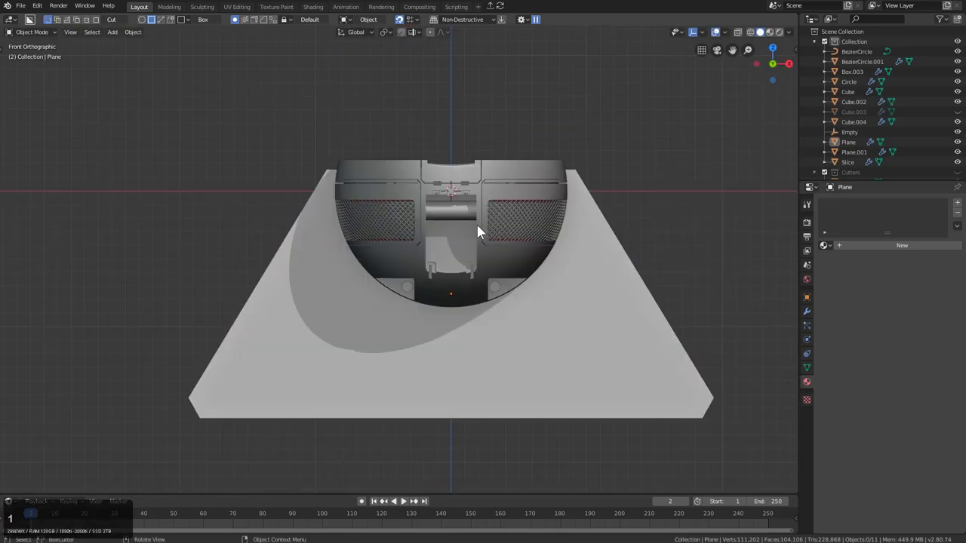
key("shift+a")
left_click(507, 225)
key("q")
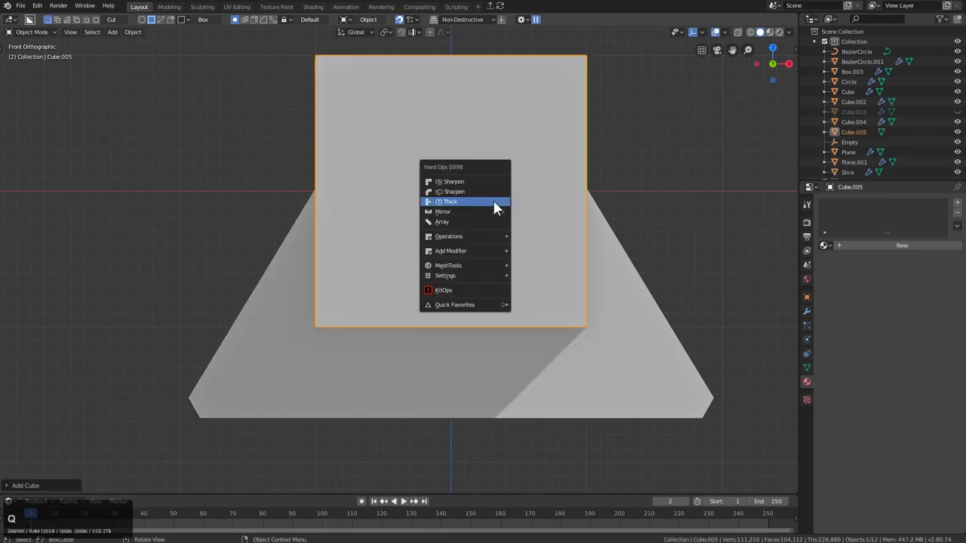
left_click(499, 236)
mouse_move(573, 266)
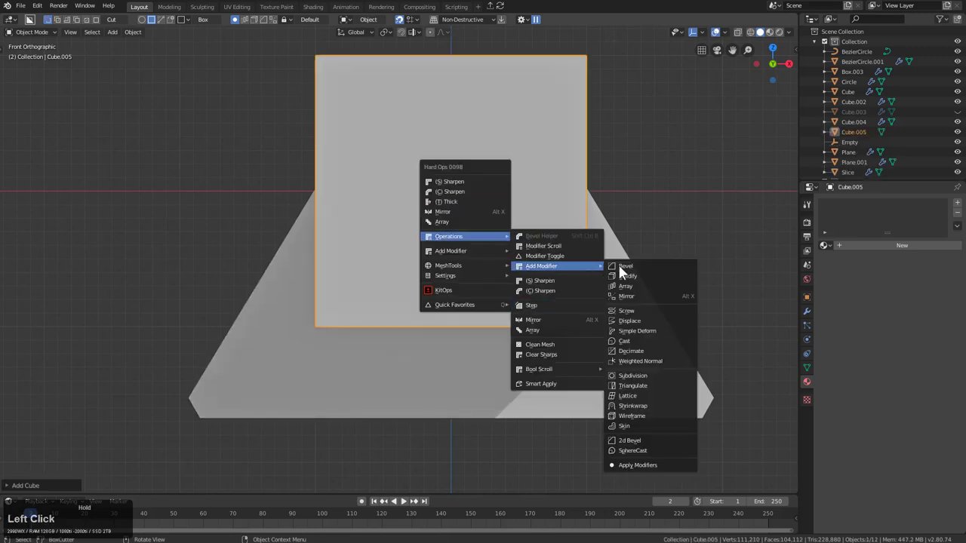
left_click(648, 451)
scroll(551, 200, "up", 3)
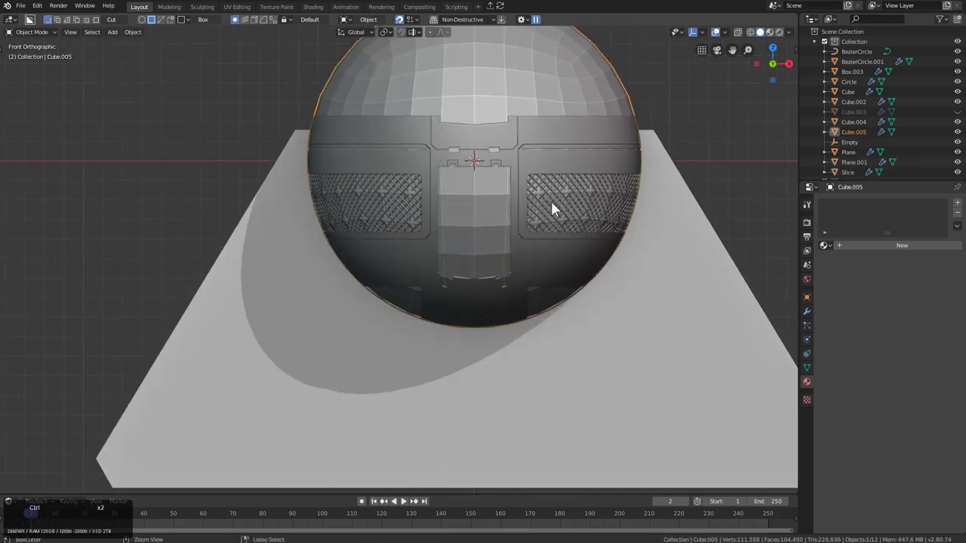
Step: Raise the sphere's subdivision to level 4, enlarge it slightly beyond the device's shell and subtract it from the trapezoid plate
key("ctrl+4")
left_click(603, 252, "shift")
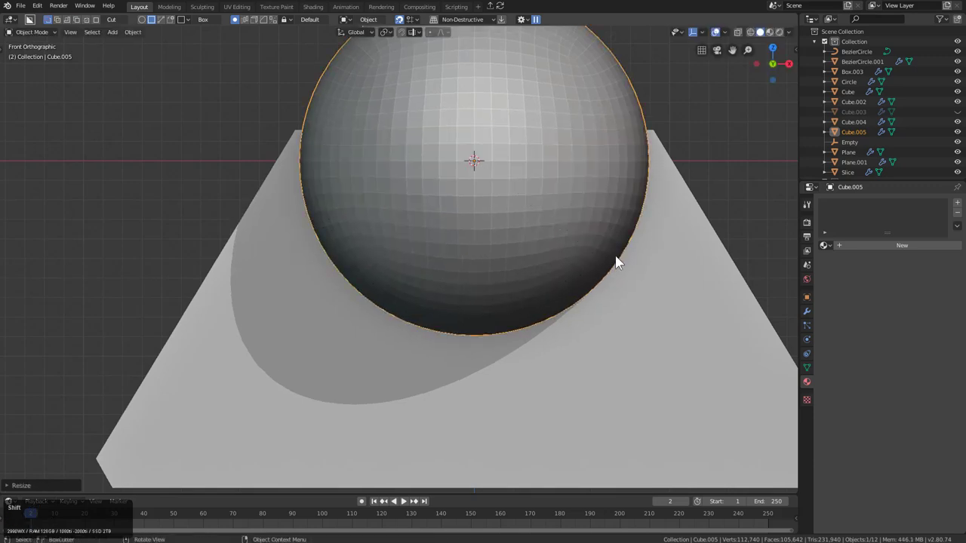
key("q")
left_click(650, 219)
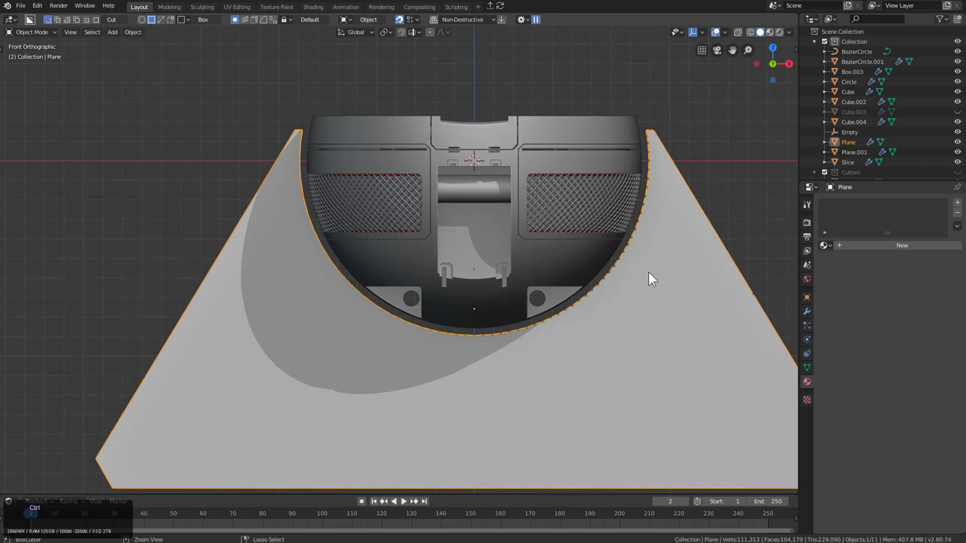
Step: Reveal the cutters, shrink the spherical cutter slightly to narrow the gap around the shell, and hide the cutters again
key("2")
left_click(635, 237)
key("shift+1")
key("s")
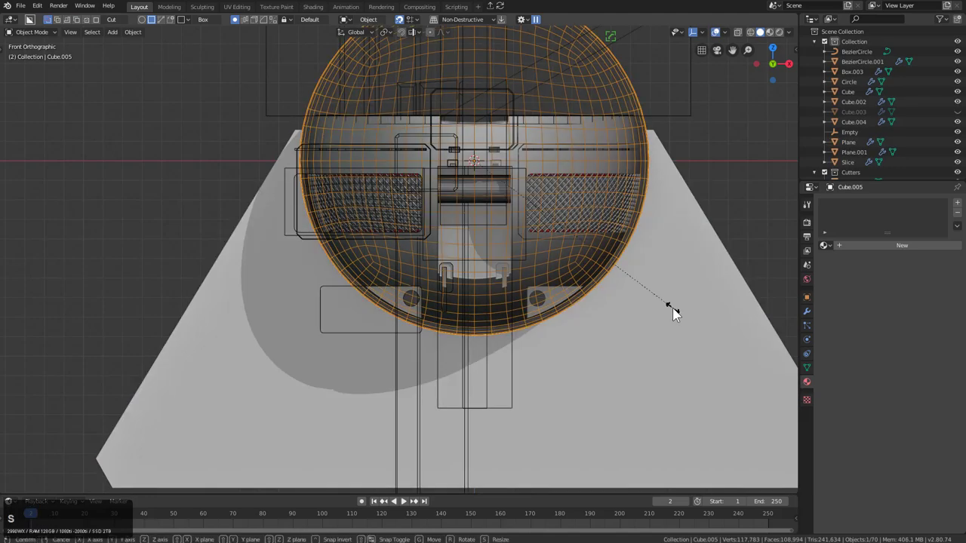
left_click(664, 305)
scroll(570, 259, "up", 5)
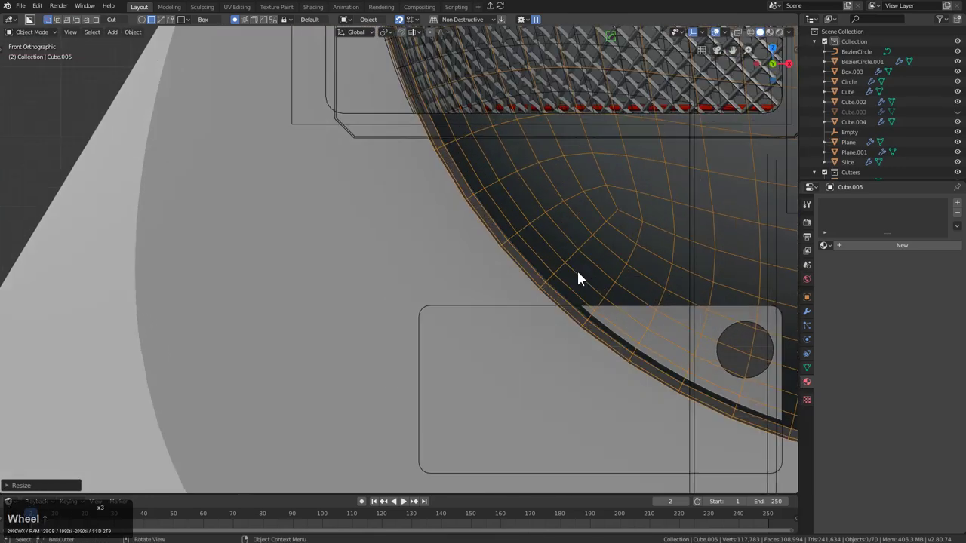
key("s")
key("1")
scroll(565, 267, "down", 7)
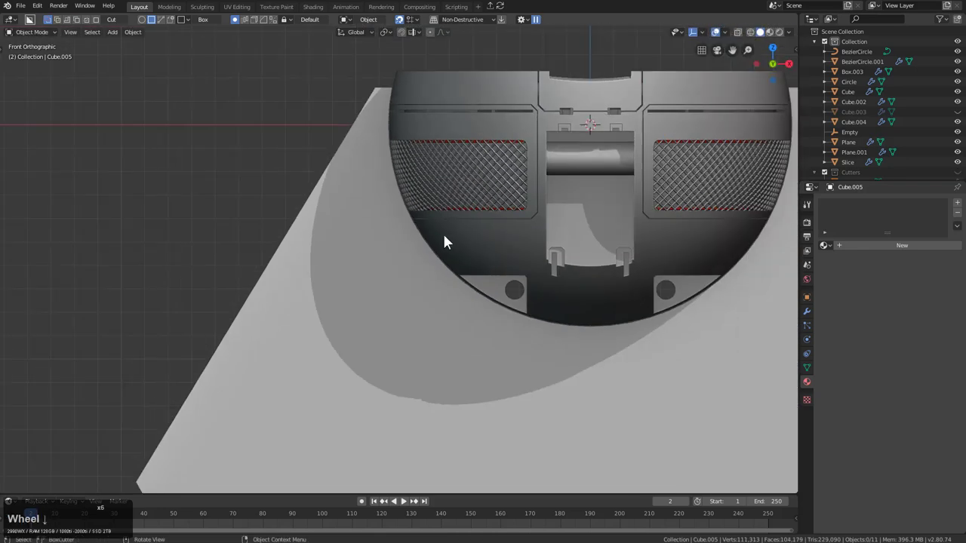
Step: Cut away the +X half of the plate with a BoxCutter box, ending the cut just beside the centre line
left_click(415, 296)
middle_click_drag(520, 295, 426, 211, "shift")
scroll(453, 226, "down", 2)
key("d")
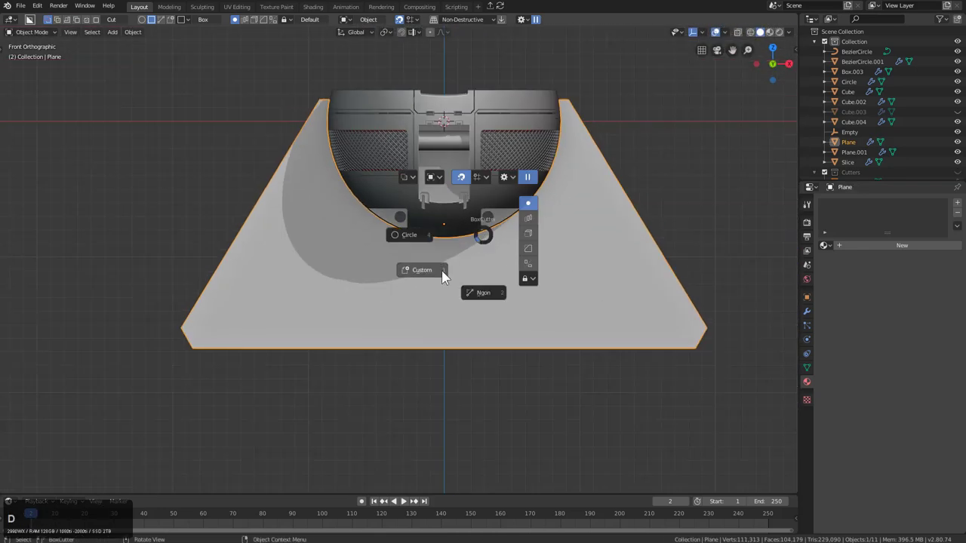
scroll(651, 171, "down", 2)
left_click_drag(654, 101, 420, 393)
Step: Cut the plate's inner lower area away with a BoxCutter Ngon, leaving a slanted leg and an angular bracket under the sphere
scroll(485, 297, "up", 2)
key("d")
left_click(473, 344)
left_click(344, 323)
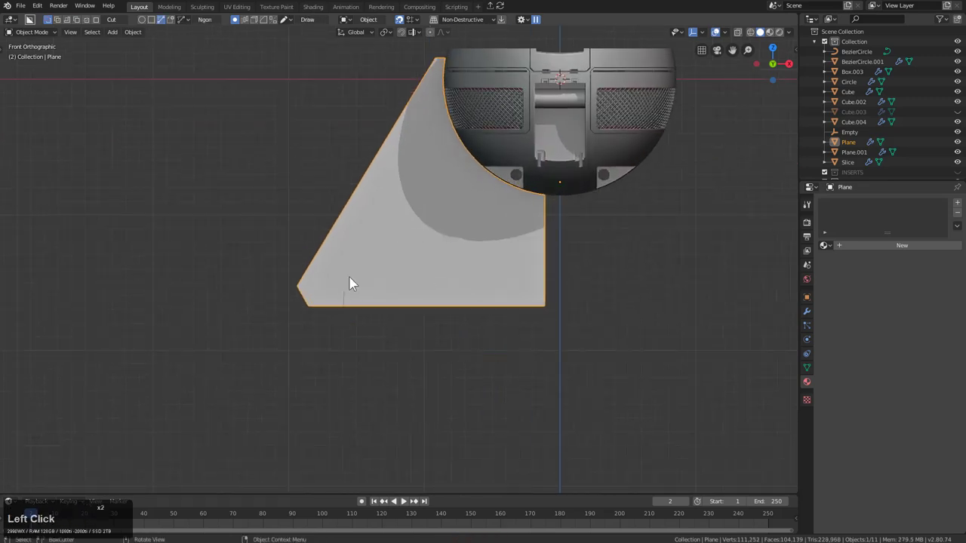
left_click(412, 142)
left_click(432, 141)
left_click(451, 160)
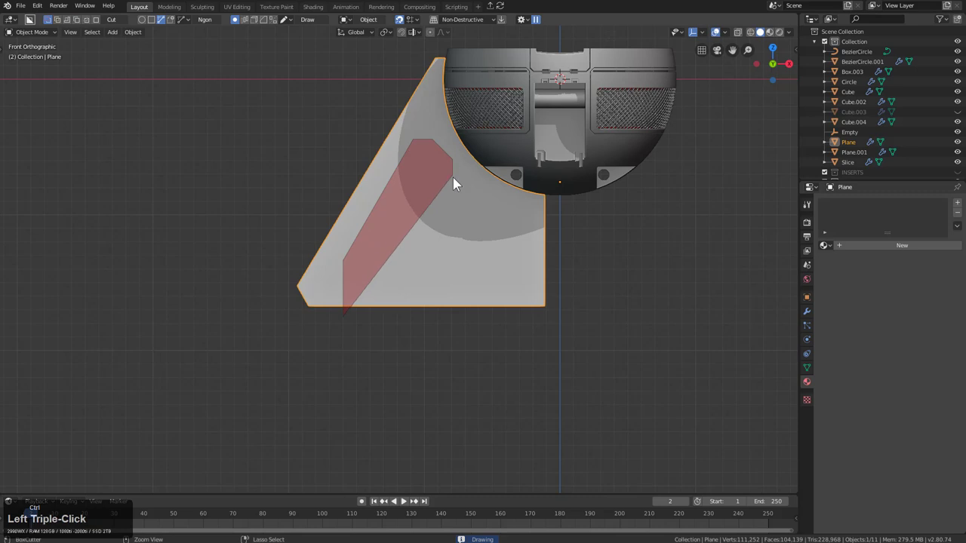
left_click(453, 189)
left_click(502, 219)
left_click(560, 224)
left_click(588, 377)
double_click(588, 377)
Step: Increase the leg's thickness with the Hard Ops thickness adjustment, judging it in top view
middle_click_drag(478, 218, 525, 263, "shift")
scroll(524, 262, "up", 3)
middle_click_drag(457, 233, 517, 278)
scroll(522, 277, "up", 1)
key("KP_7")
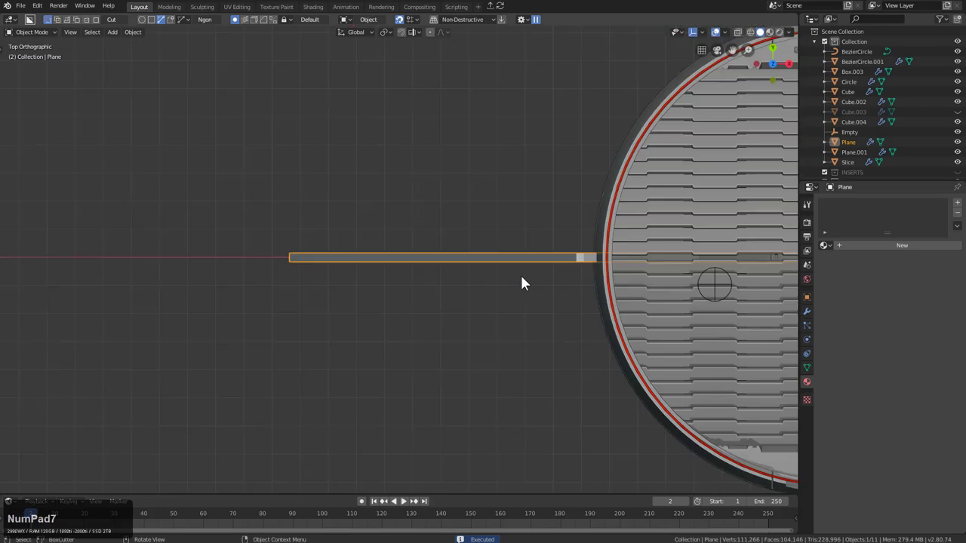
key("q")
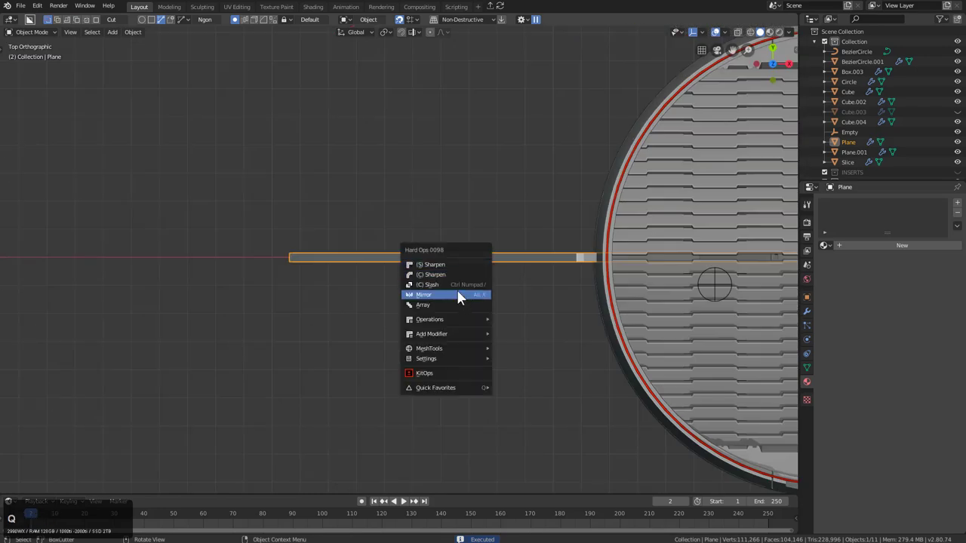
mouse_move(462, 318)
mouse_move(448, 334)
left_click(523, 150)
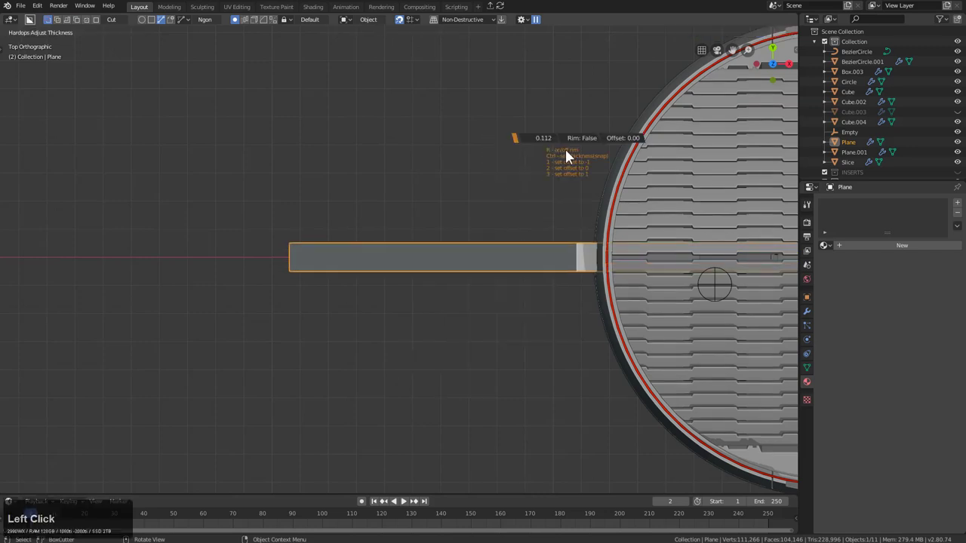
left_click(541, 146)
middle_click_drag(541, 146, 568, 226)
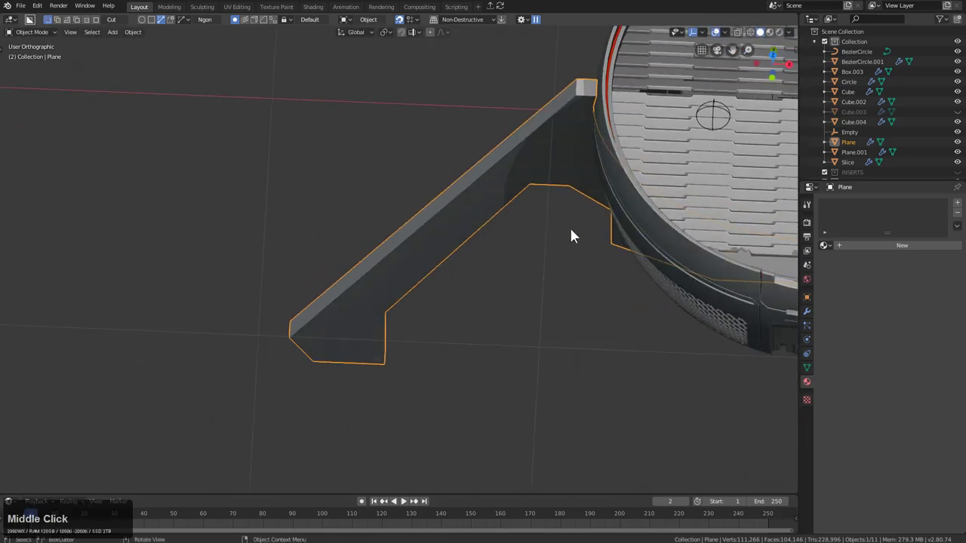
Step: Cut a shallow notch with slanted ends into one side face of the lower leg using an Ngon cut in top view
key("KP_7")
key("d")
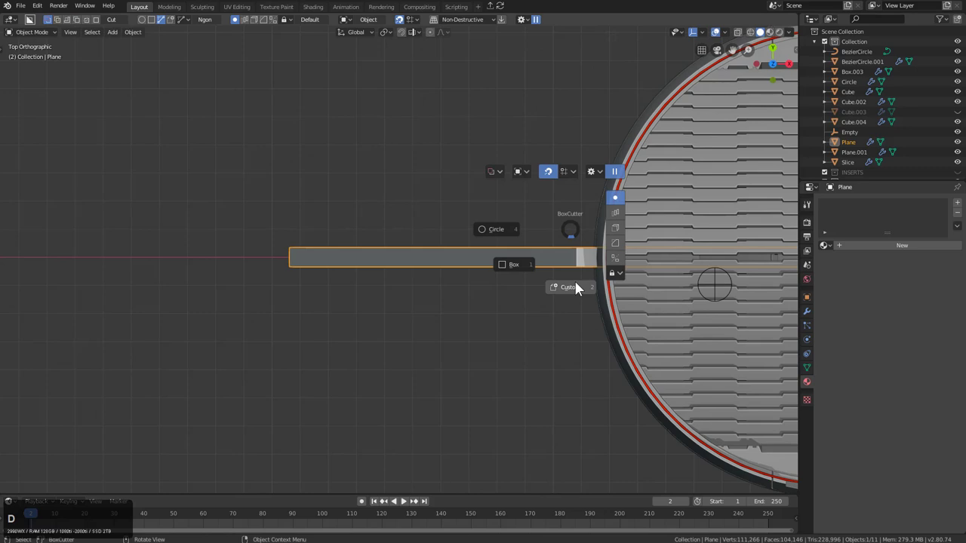
key("Escape")
left_click(404, 262)
left_click(332, 263)
double_click(320, 290)
left_click(320, 290)
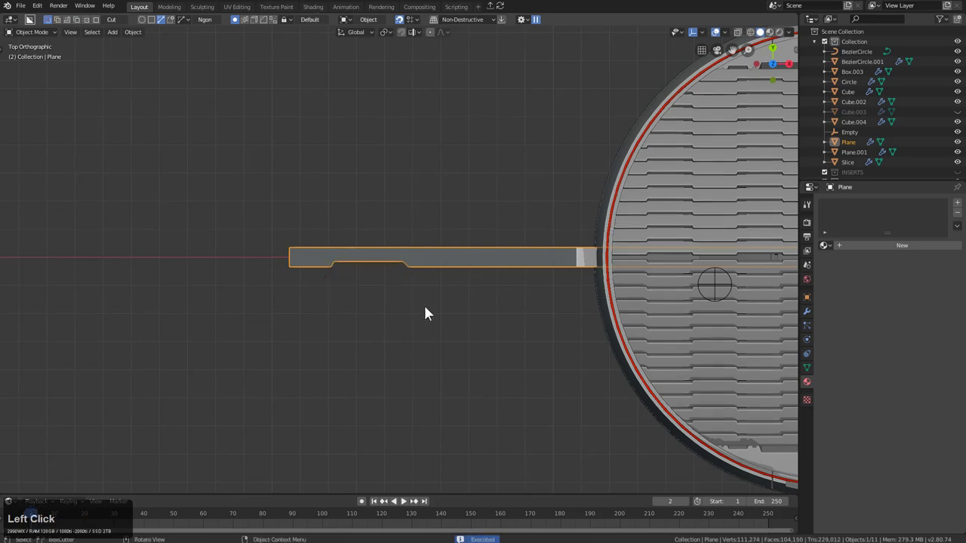
Step: Mirror the side notch onto the opposite face of the leg
middle_click_drag(410, 298, 469, 248)
key("alt+x")
scroll(598, 212, "down", 2)
left_click(696, 154)
middle_click_drag(696, 155, 391, 187)
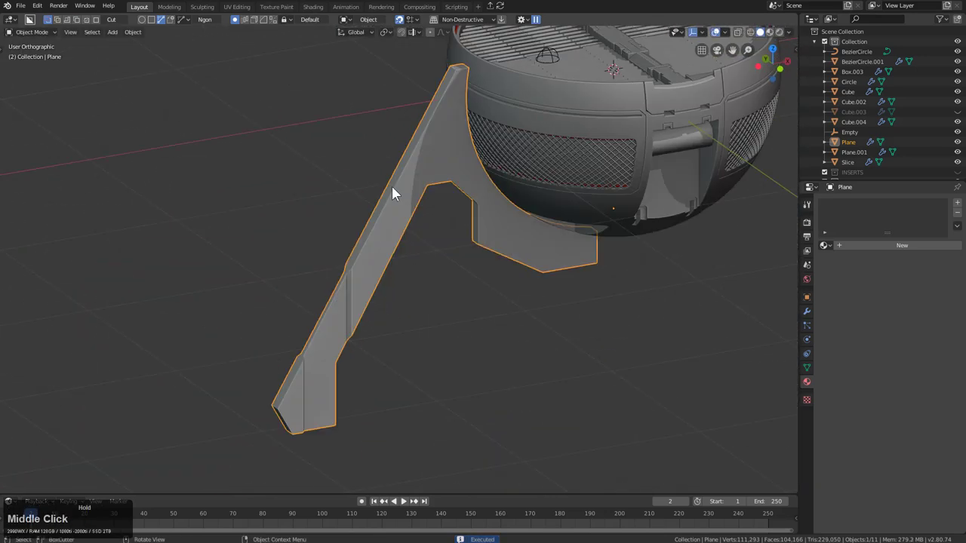
Step: Cut a shallow recess along the leg's outer slanted edge, spanning the side notch, with an Ngon in front view
key("KP_1")
scroll(356, 270, "up", 1, "shift")
scroll(356, 270, "up", 6)
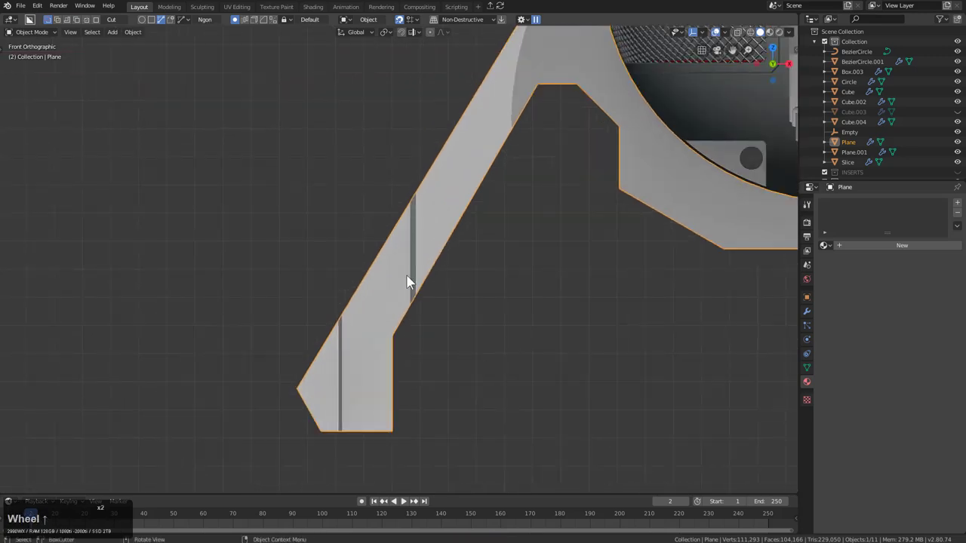
left_click(259, 405)
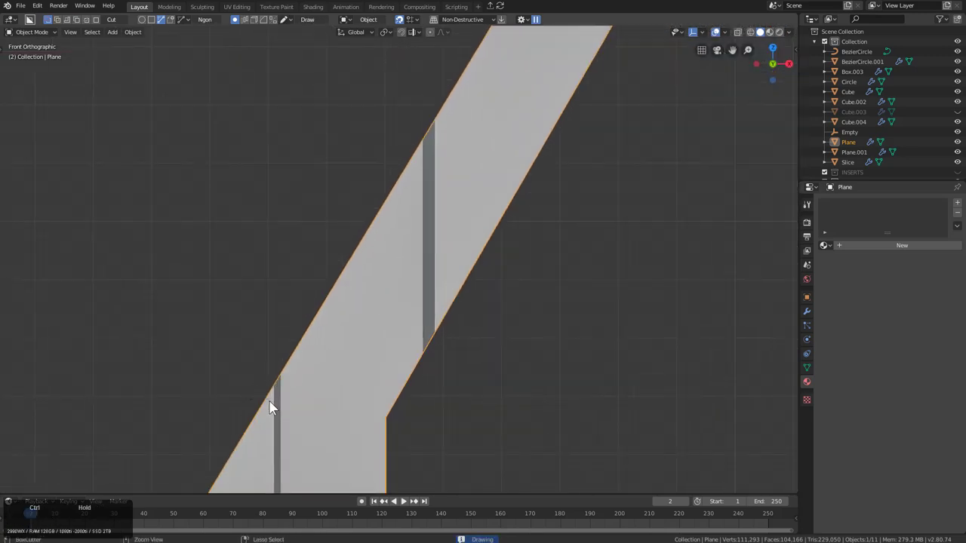
left_click(453, 119)
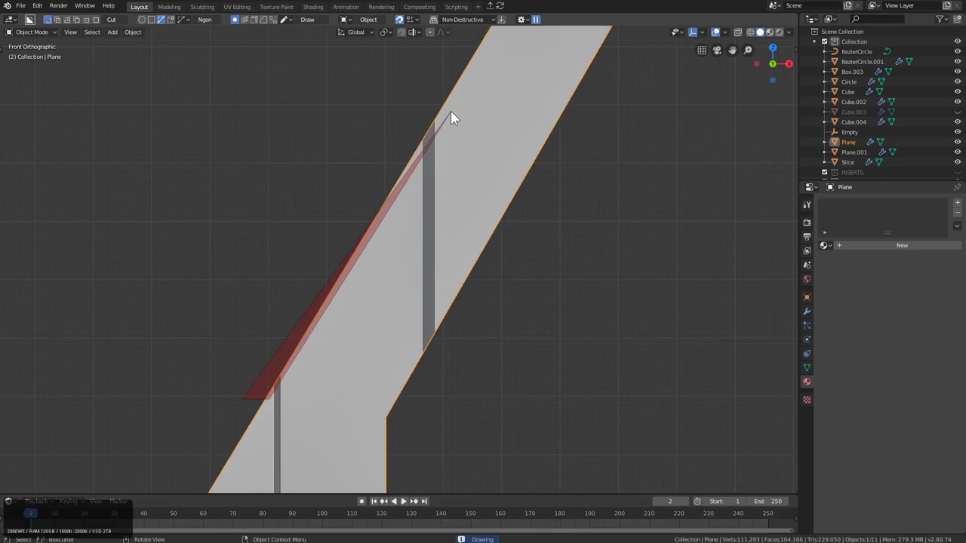
left_click(433, 73)
left_click(433, 73)
left_click(433, 73)
scroll(468, 320, "down", 1)
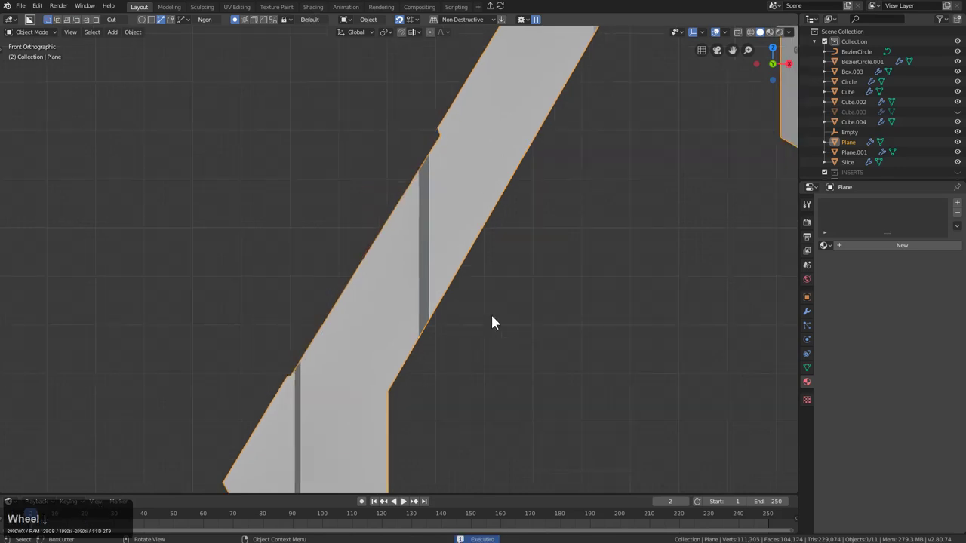
Step: Cut a shallow Ngon recess into the leg's inner slanted edge just above the side notch
left_click(444, 291)
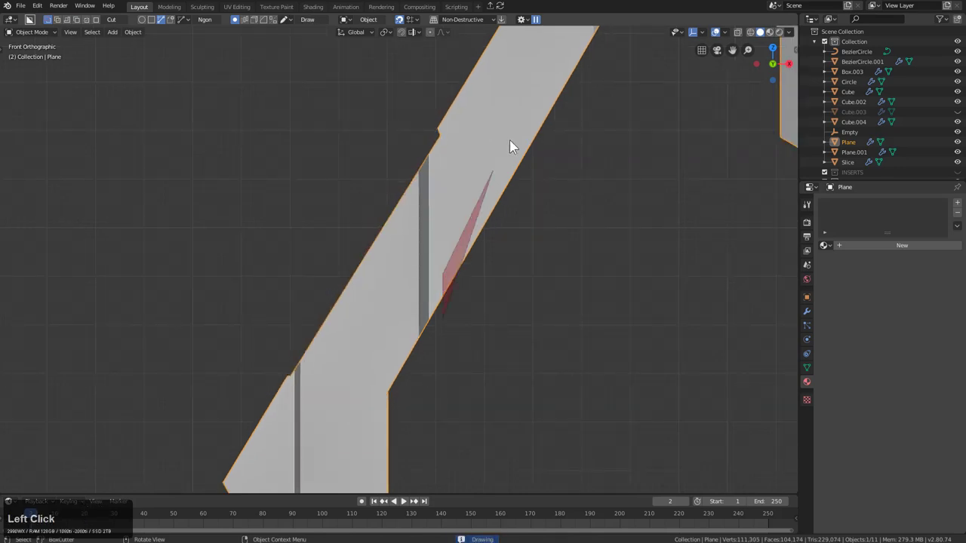
left_click(556, 87)
left_click(608, 89)
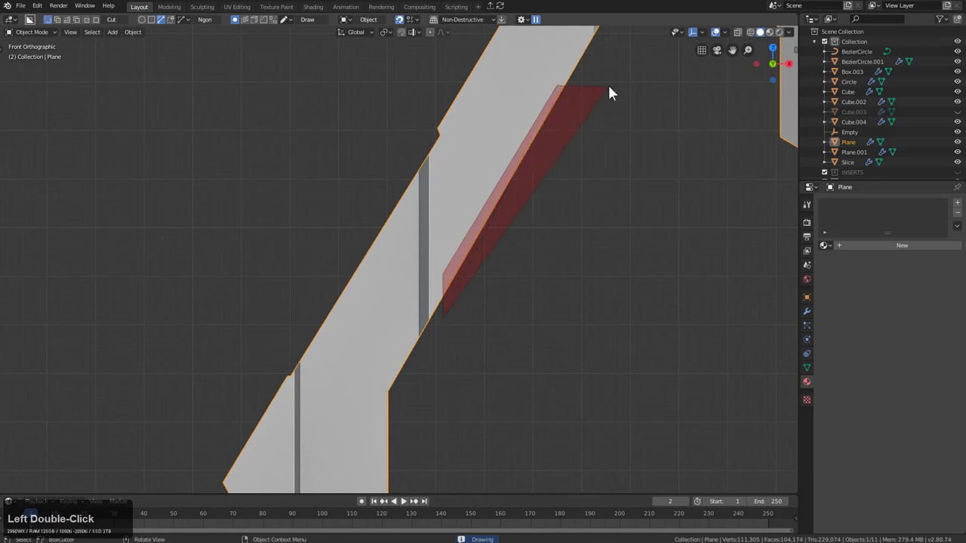
left_click(610, 90)
middle_click_drag(611, 86, 536, 197, "shift")
scroll(452, 196, "up", 3)
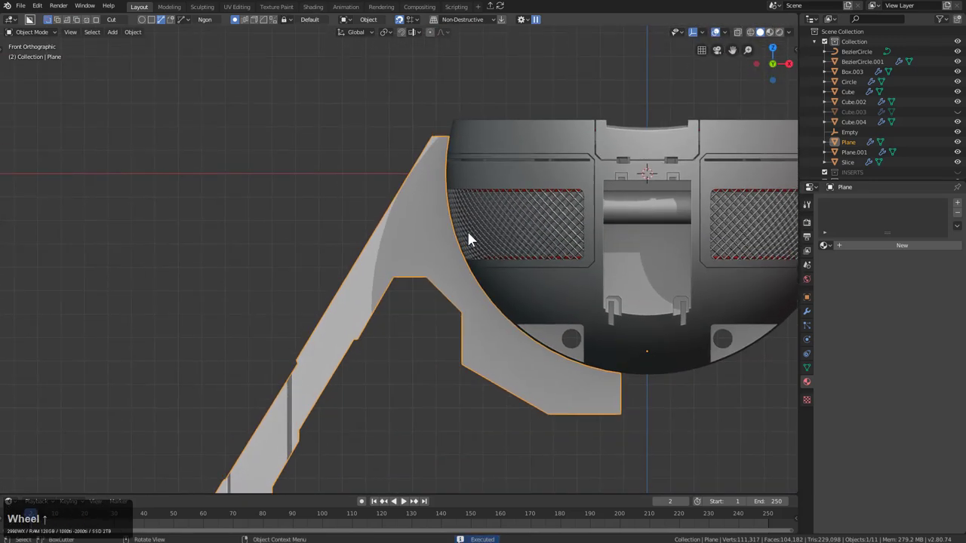
Step: Cut a shallow recess along the upper part of the leg's outer slanted edge with an Ngon in front view
scroll(467, 235, "up", 2)
left_click(382, 205)
key("ctrl")
left_click(422, 76)
double_click(422, 74)
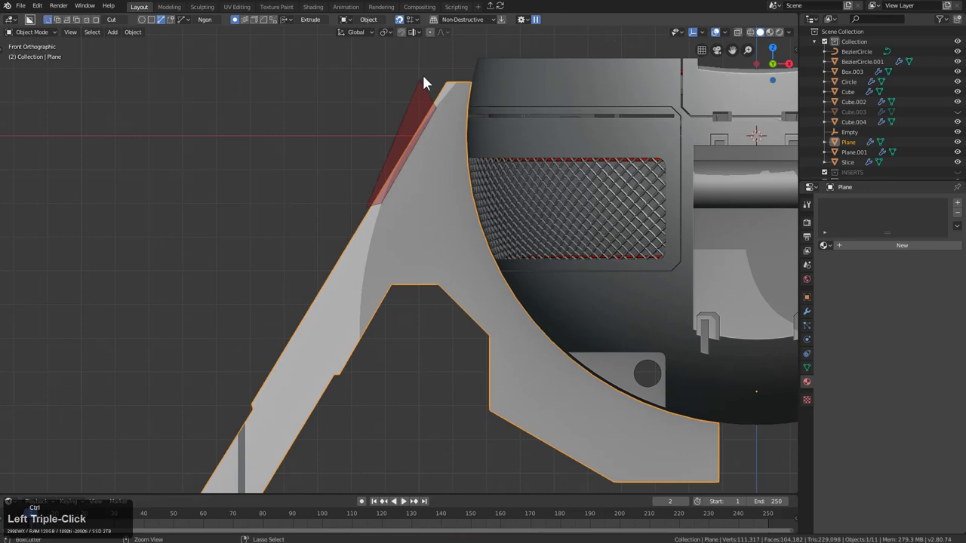
Step: Cut a shallow Ngon notch into the leg's curved inner edge beside the upper part of the sphere
left_click(476, 187)
key("ctrl")
left_click(508, 205)
double_click(509, 205)
Step: Cut two shallow Ngon notches into the lower stretch of the curved edge, one midway and one near the bracket's end
middle_click_drag(550, 275, 497, 230, "shift")
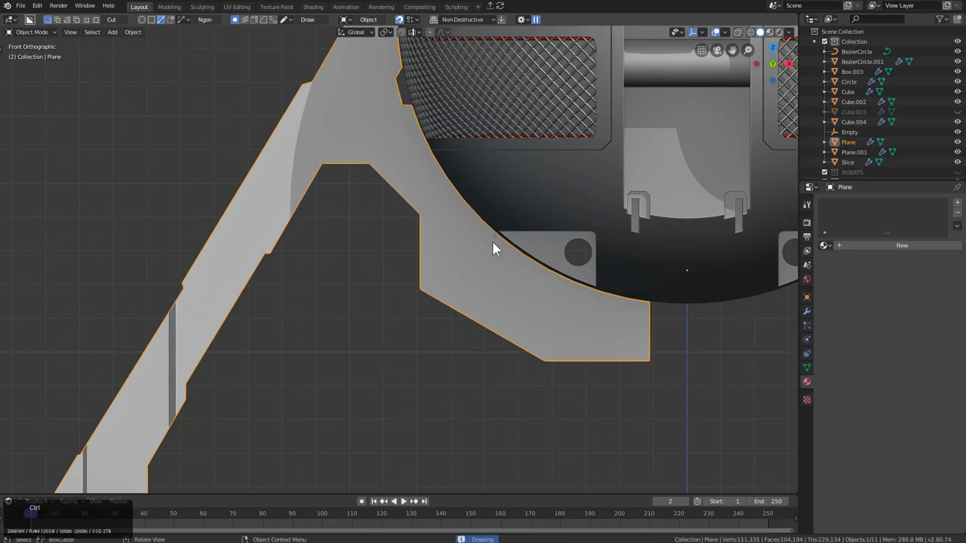
left_click(492, 240, "ctrl")
double_click(546, 246)
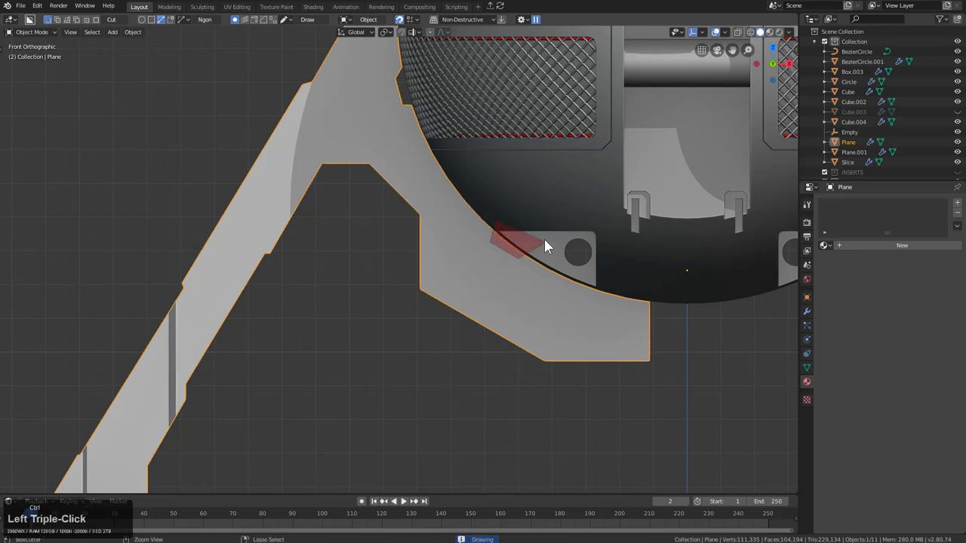
left_click(546, 246)
key("ctrl")
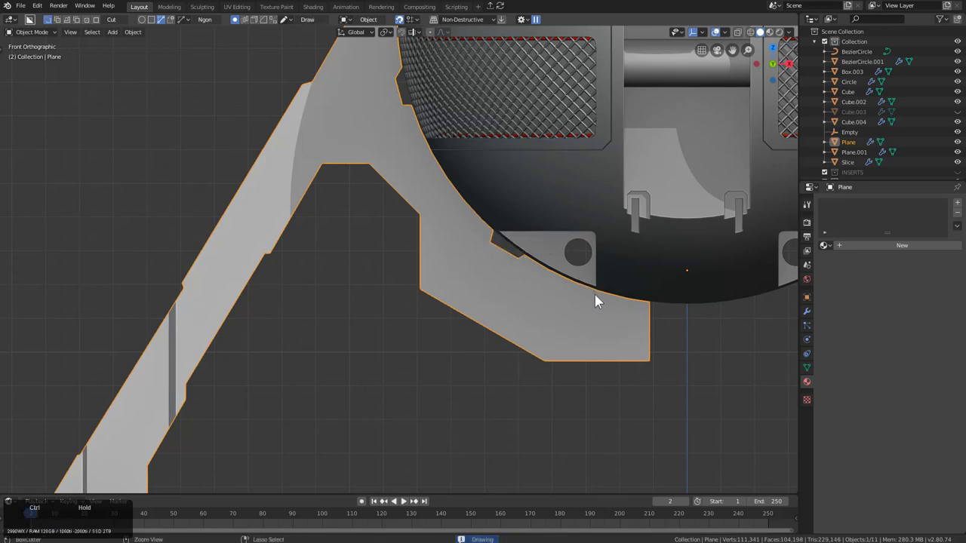
left_click(616, 301)
double_click(635, 277)
left_click(635, 277)
Step: Reveal the hidden cutters and rotate the notch cutter near the bracket's end to follow the sphere's curve
scroll(592, 293, "down", 2)
middle_click_drag(504, 278, 489, 242, "shift")
scroll(581, 299, "up", 2)
scroll(489, 242, "up", 1)
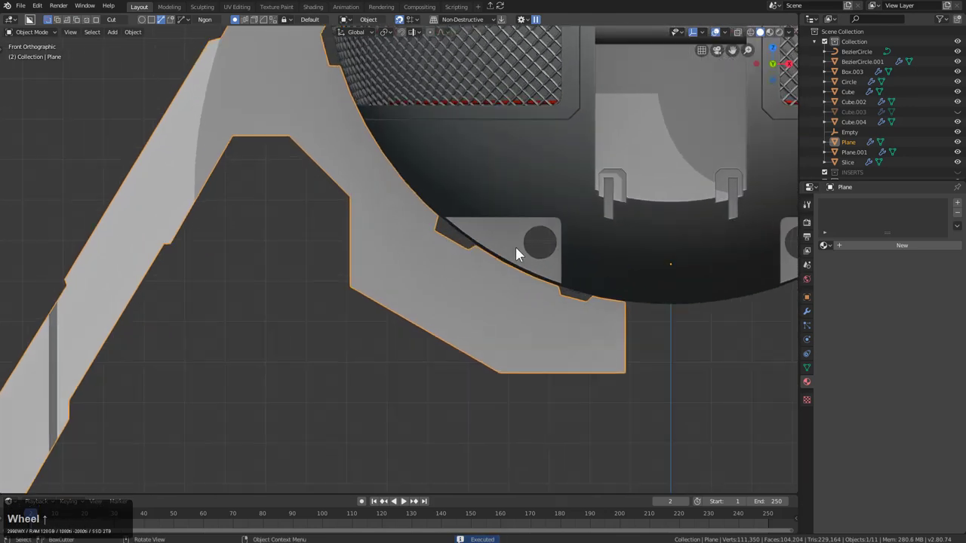
key("alt+h")
left_click(578, 302)
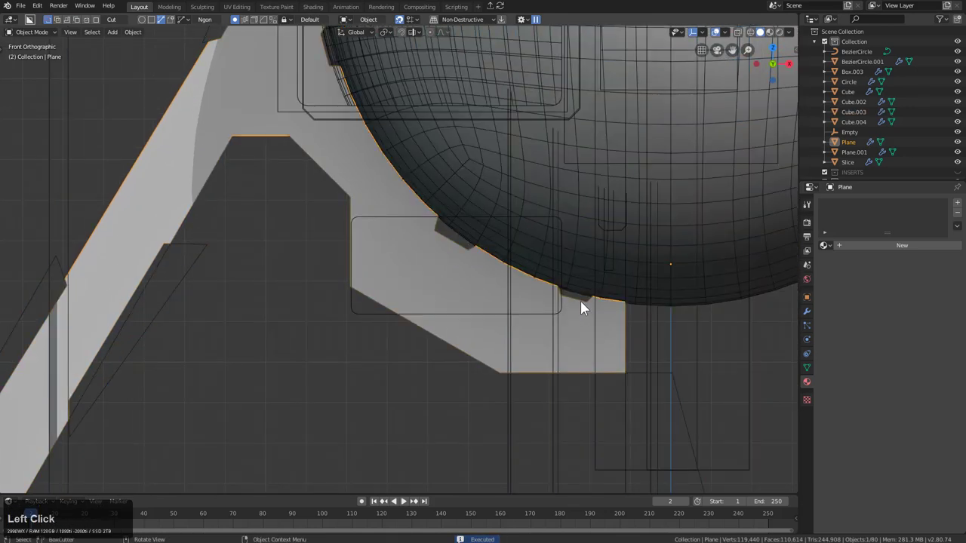
left_click(588, 298)
key("r")
left_click(608, 314)
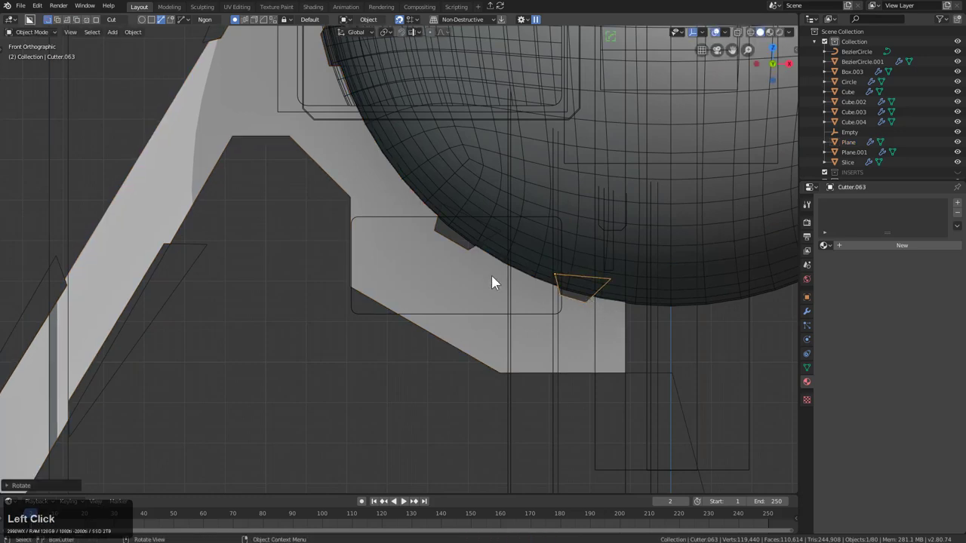
Step: Move and rotate the cutter of the midway notch to fit the curved edge, and isolate the main collection
left_click(471, 251)
key("g")
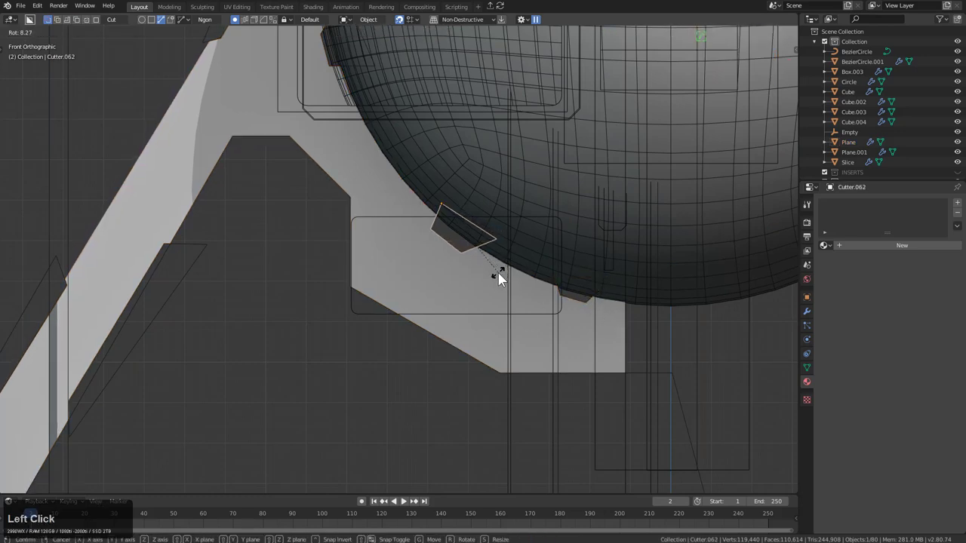
left_click(503, 272)
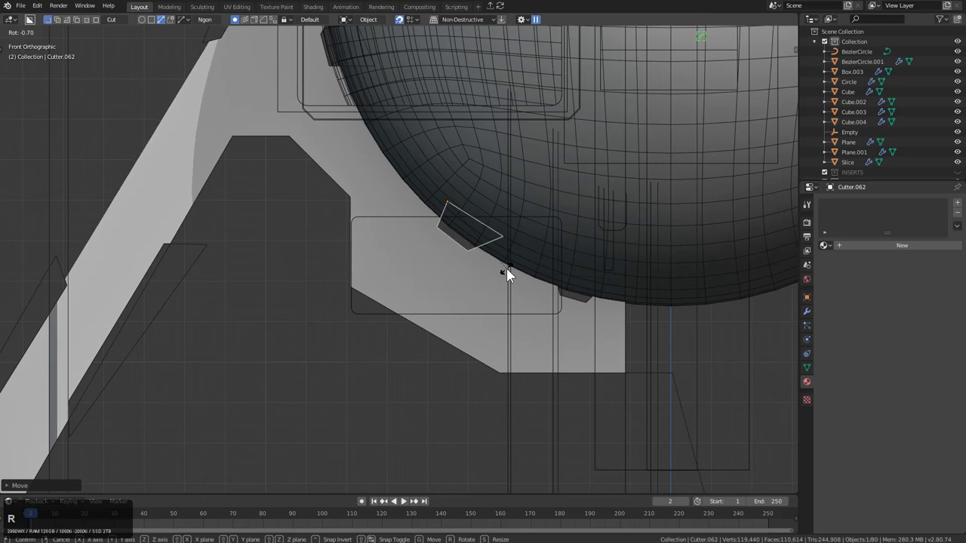
scroll(429, 208, "down", 1)
key("1")
Step: Select the leg and cut a box-shaped channel through its top end toward the sphere
scroll(415, 204, "down", 2)
middle_click_drag(414, 204, 420, 214, "shift")
left_click(391, 246)
middle_click_drag(410, 247, 412, 162, "shift")
key("d")
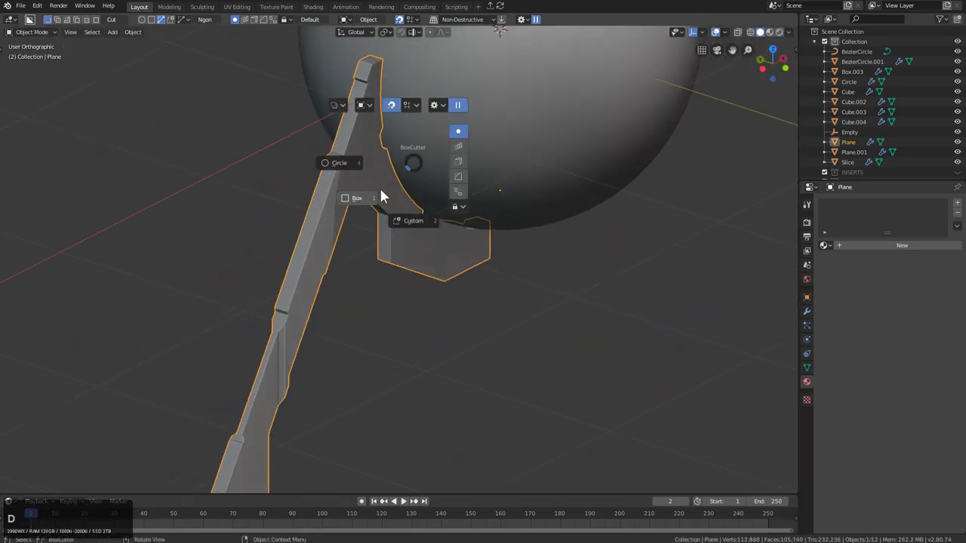
scroll(471, 177, "up", 3)
middle_click_drag(398, 118, 418, 182, "shift")
scroll(418, 182, "up", 1)
left_click_drag(367, 192, 650, 198)
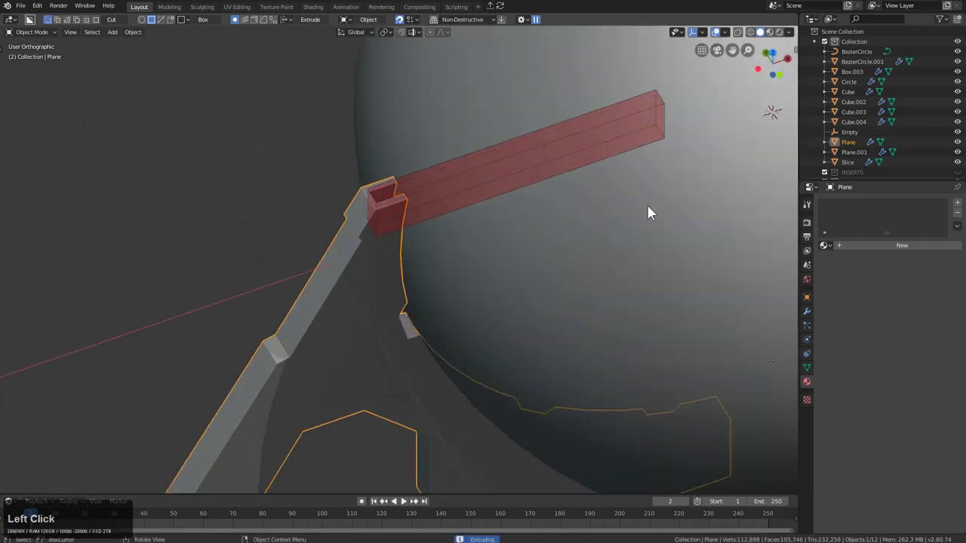
Step: Cut a box recess into the vertical inner face of the bracket below the arch
scroll(645, 207, "down", 3)
middle_click_drag(561, 296, 501, 200)
left_click(540, 456)
middle_click_drag(473, 215, 485, 250)
scroll(485, 249, "up", 1)
left_click(391, 244)
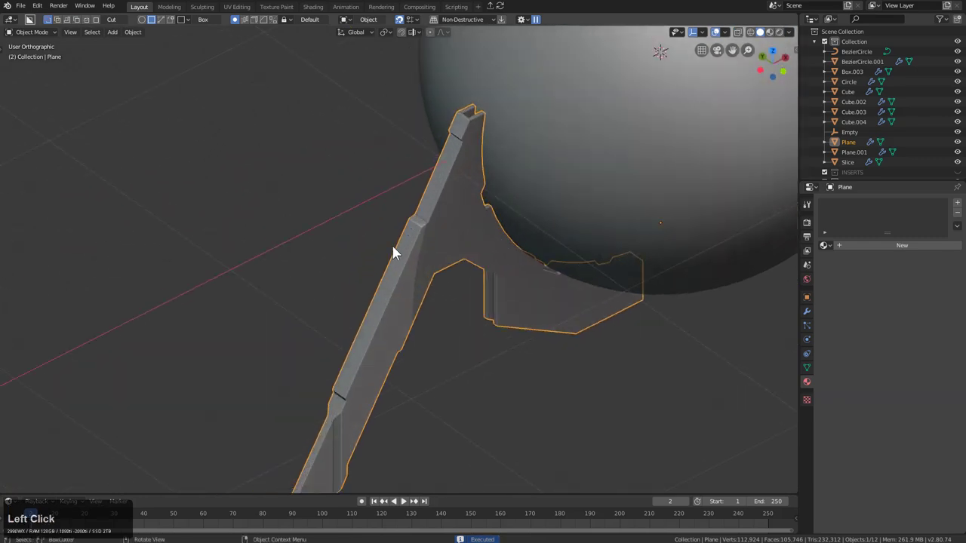
left_click_drag(390, 264, 433, 196)
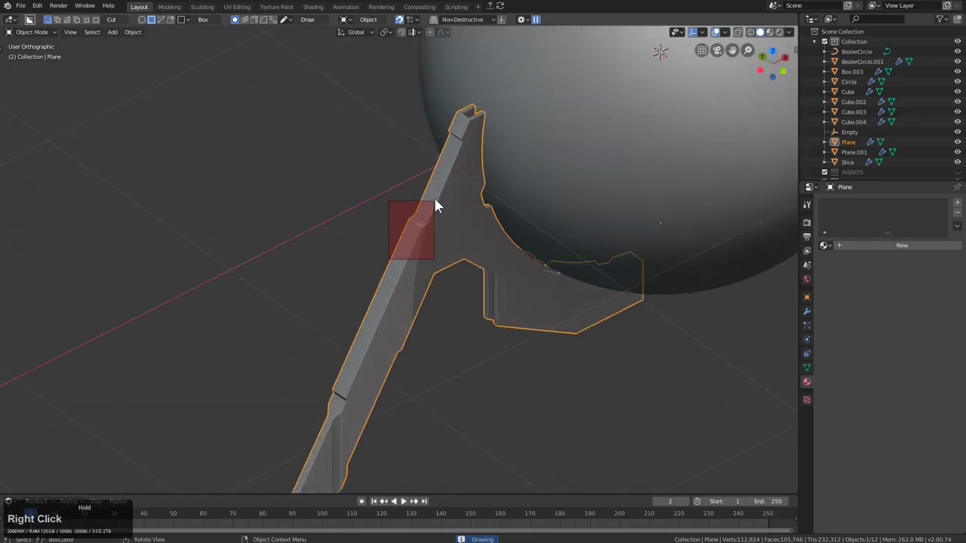
right_click(433, 189)
Step: Cut a narrow box recess into the leg's outer slanted edge around the upper ledge
left_click_drag(400, 249, 427, 252)
middle_click_drag(427, 252, 448, 224)
mouse_move(398, 259)
left_mouse_down()
mouse_move(360, 310)
mouse_move(354, 343)
mouse_move(466, 402)
mouse_move(462, 392)
left_mouse_up()
Step: Cut a box recess into the outer faces of the leg's foot, across its lower corner
middle_click_drag(453, 248, 409, 265)
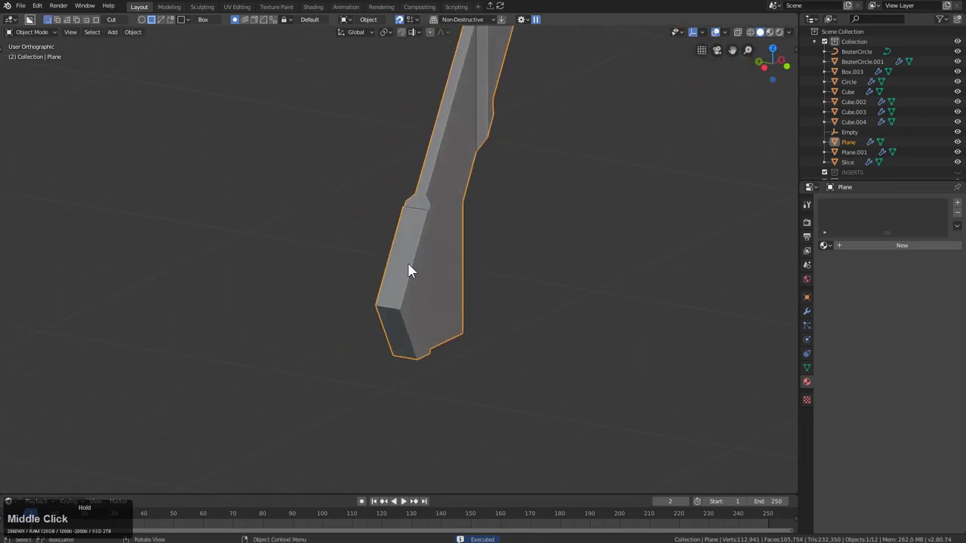
left_click_drag(409, 256, 371, 338)
left_click(387, 359)
scroll(521, 180, "down", 4)
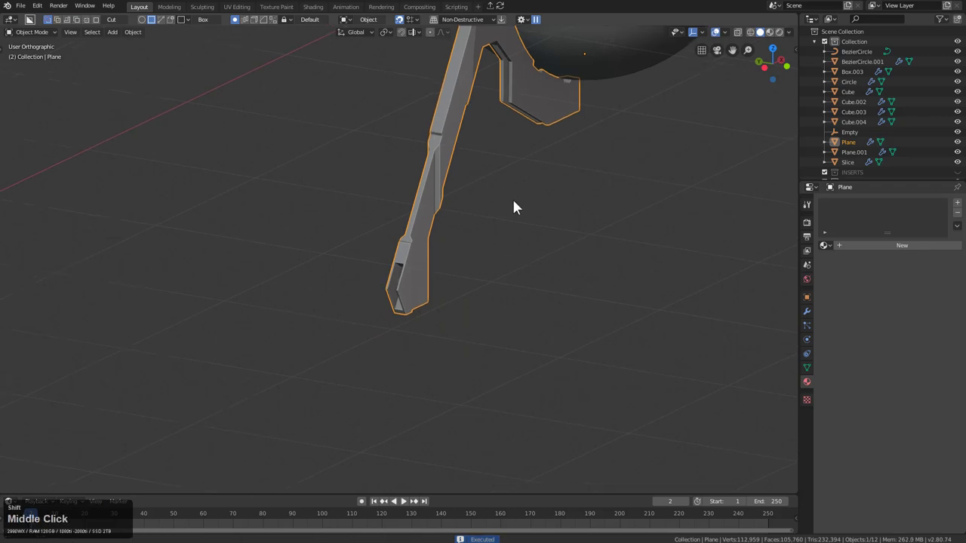
Step: Switch BoxCutter to the Circle shape and cut small screw holes near the outer corners of the leg's foot
scroll(450, 226, "down", 3)
middle_click_drag(451, 227, 400, 224)
left_click(400, 224)
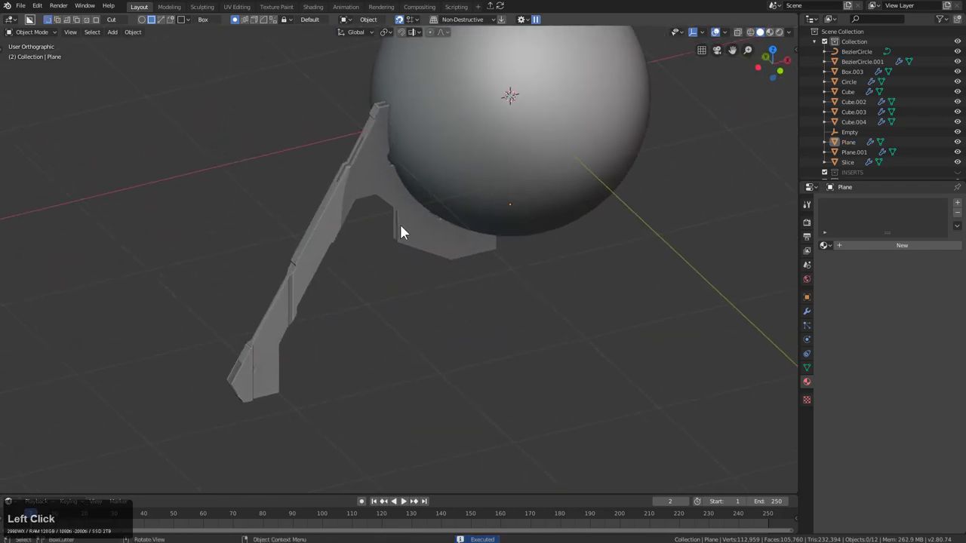
key("d")
left_click(338, 230)
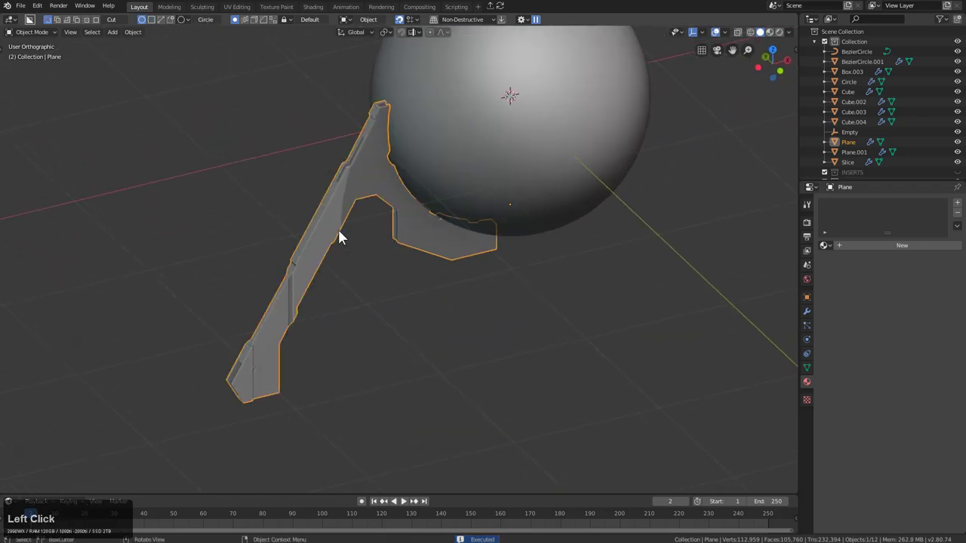
key("KP_1")
scroll(366, 177, "up", 5)
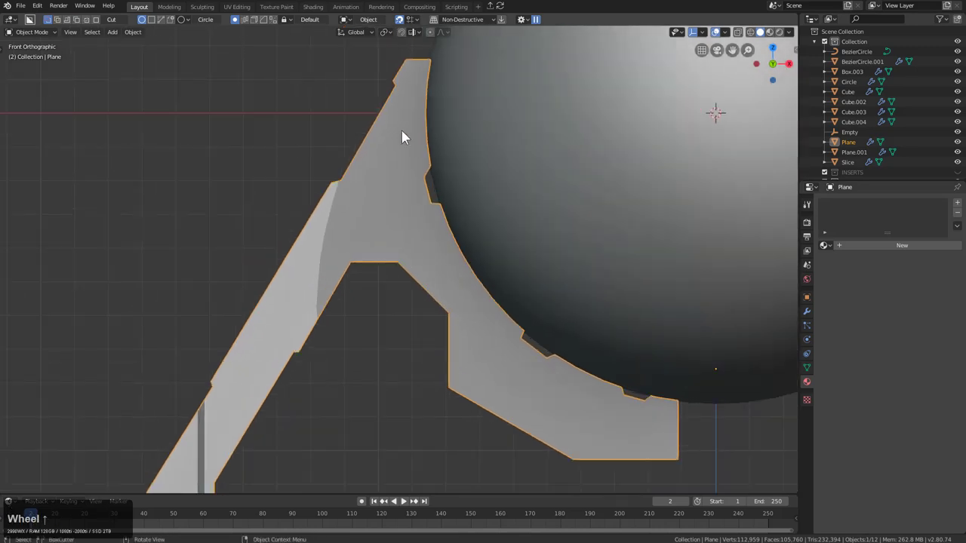
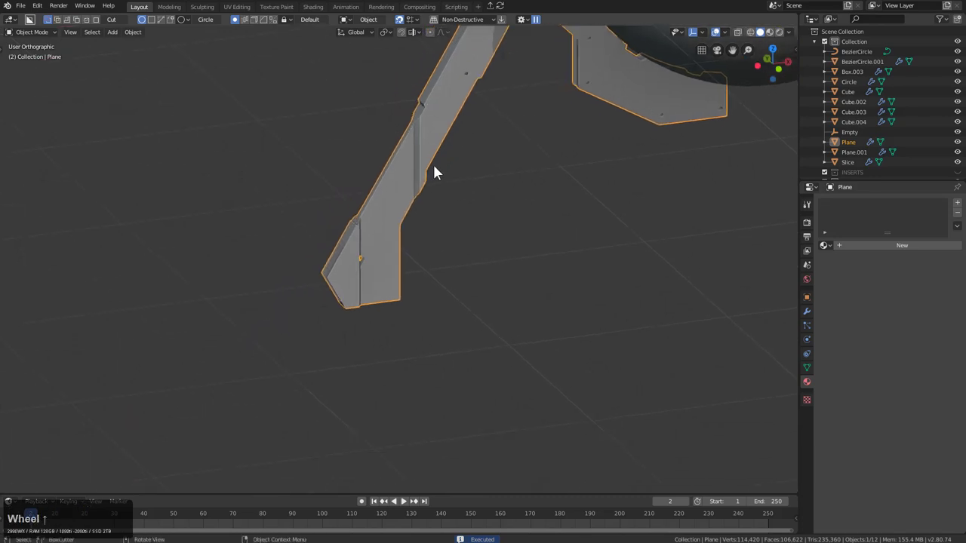
mouse_move(363, 264)
middle_mouse_down()
mouse_move(342, 249)
mouse_move(361, 261)
middle_mouse_up()
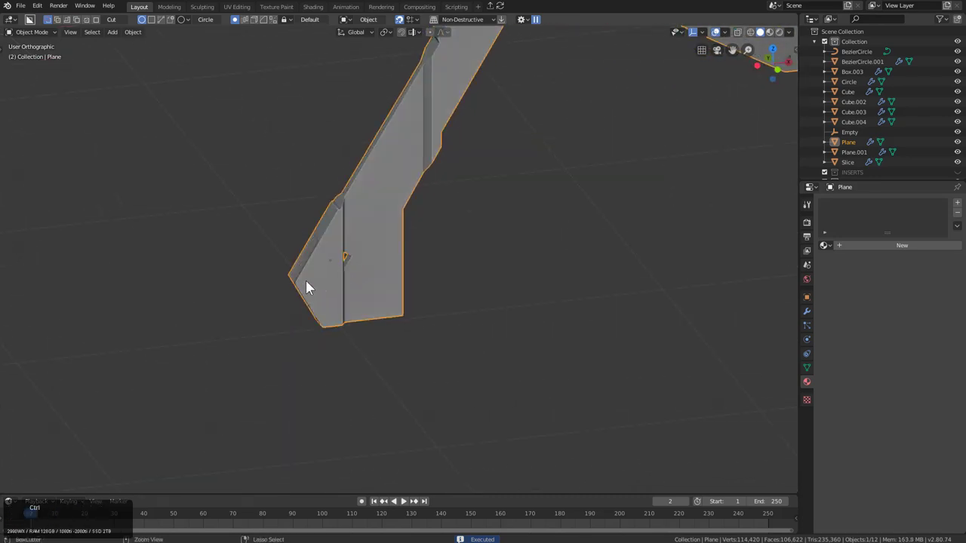
double_click(306, 281)
triple_click(392, 305)
left_click(393, 305)
Step: Cut a shallow recess into the bracket's lower slanted edge with an Ngon in front view, and deselect the leg
scroll(438, 186, "down", 1)
middle_click_drag(441, 196, 463, 216)
key("d")
left_click(461, 268)
scroll(469, 219, "down", 1)
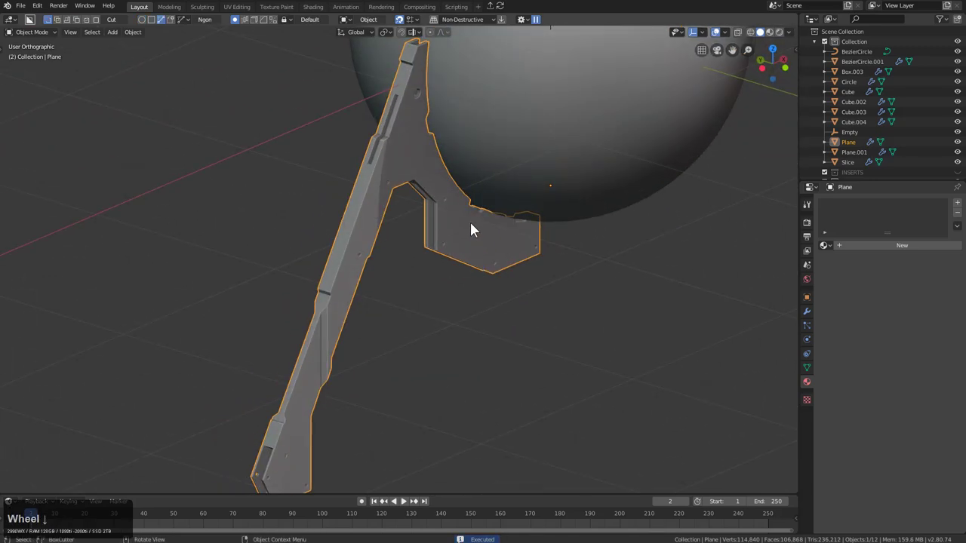
key("KP_1")
left_click(464, 274)
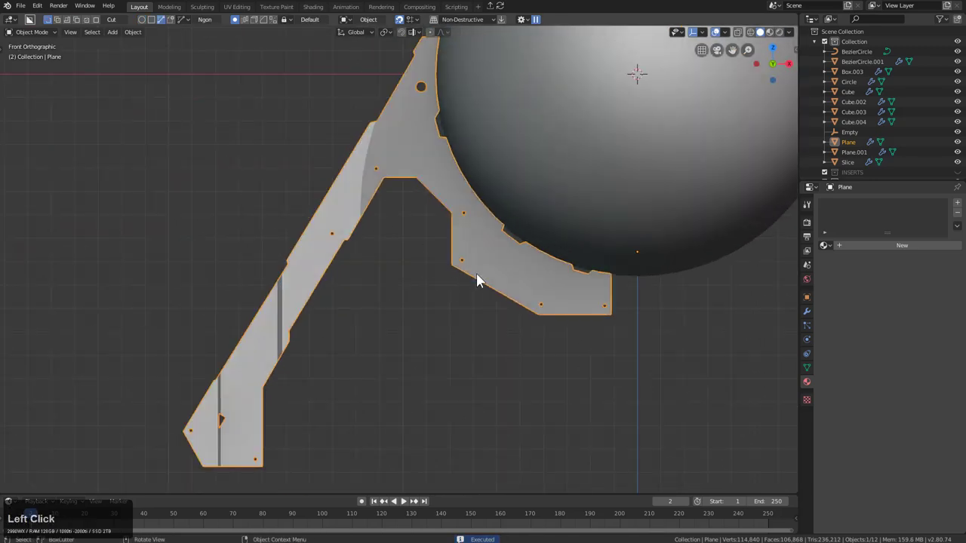
left_click(510, 295)
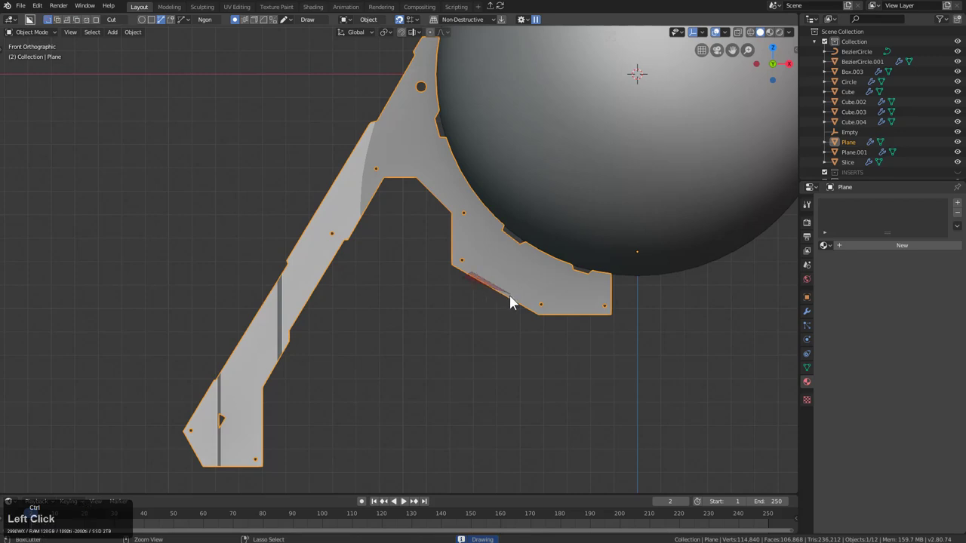
left_click(509, 305)
left_click(510, 305)
left_click(510, 303)
key("alt+a")
scroll(509, 300, "down", 4)
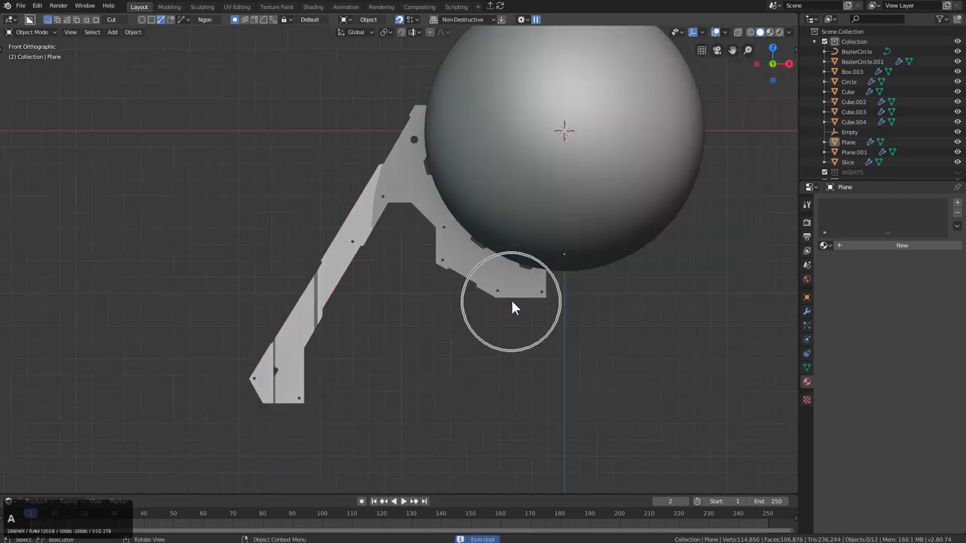
Step: Select the glass sphere and move it to the Cutters collection
middle_click_drag(487, 254, 481, 276, "shift")
scroll(481, 276, "up", 1, "alt")
key("alt+a")
left_click(458, 231)
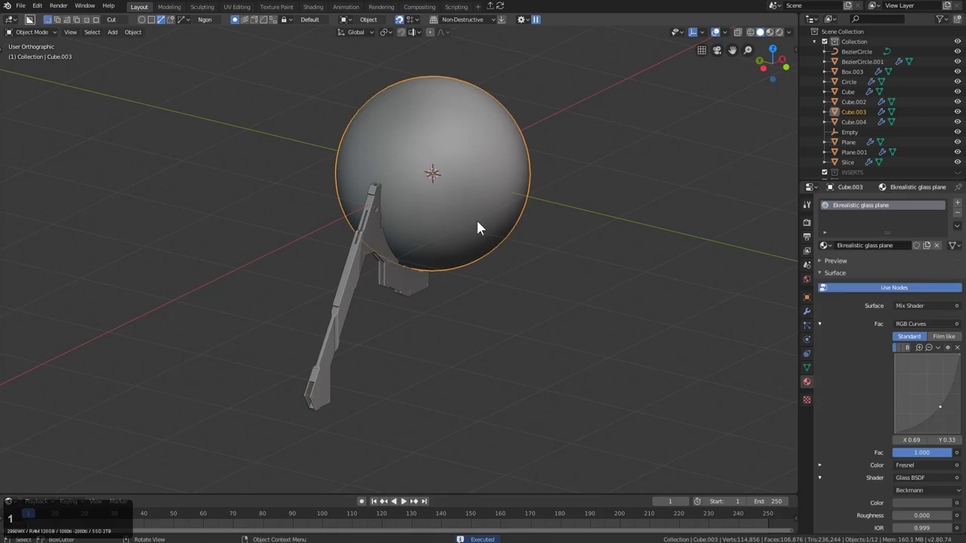
mouse_move(476, 227)
middle_mouse_down()
mouse_move(452, 218)
mouse_move(489, 215)
mouse_move(473, 215)
middle_mouse_up()
key("h")
key("alt+h")
scroll(473, 197, "up", 4)
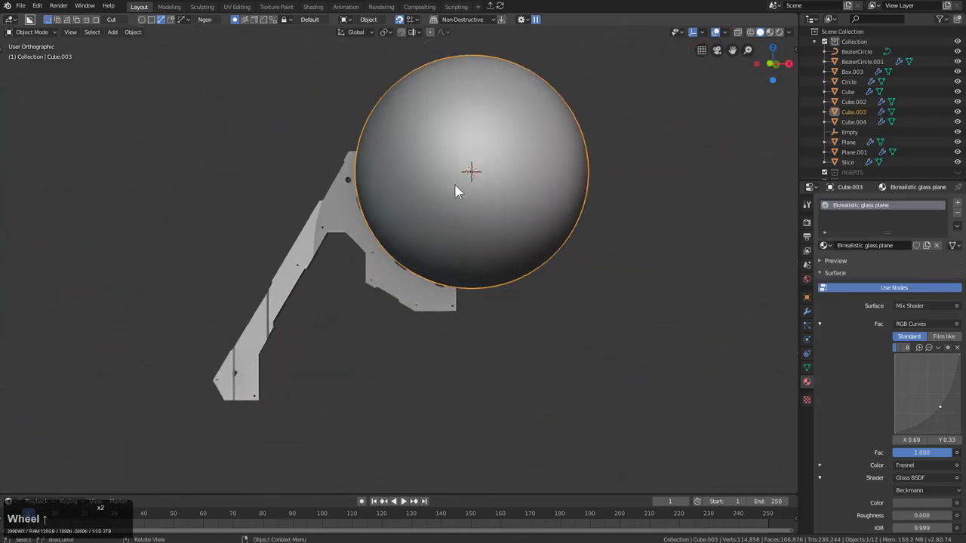
key("Tab")
key("Tab")
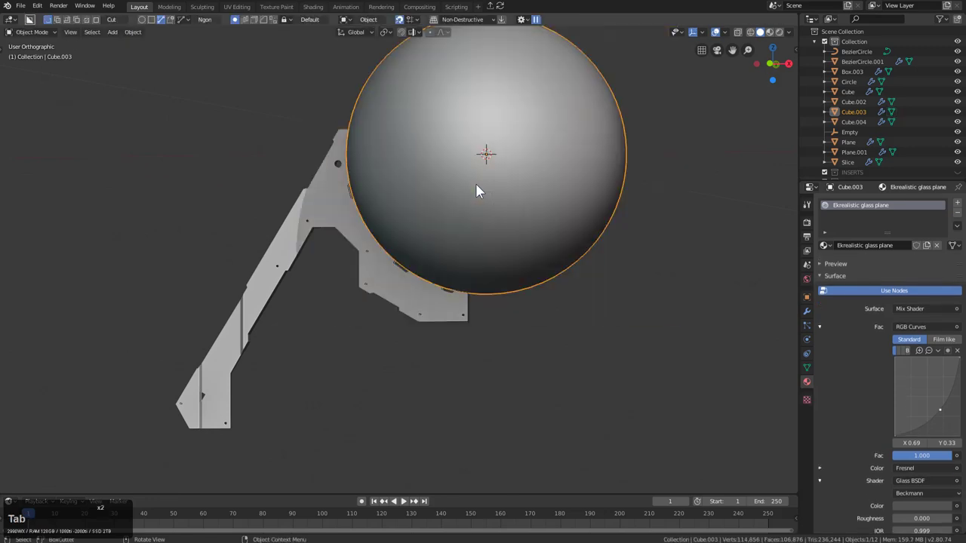
key("m")
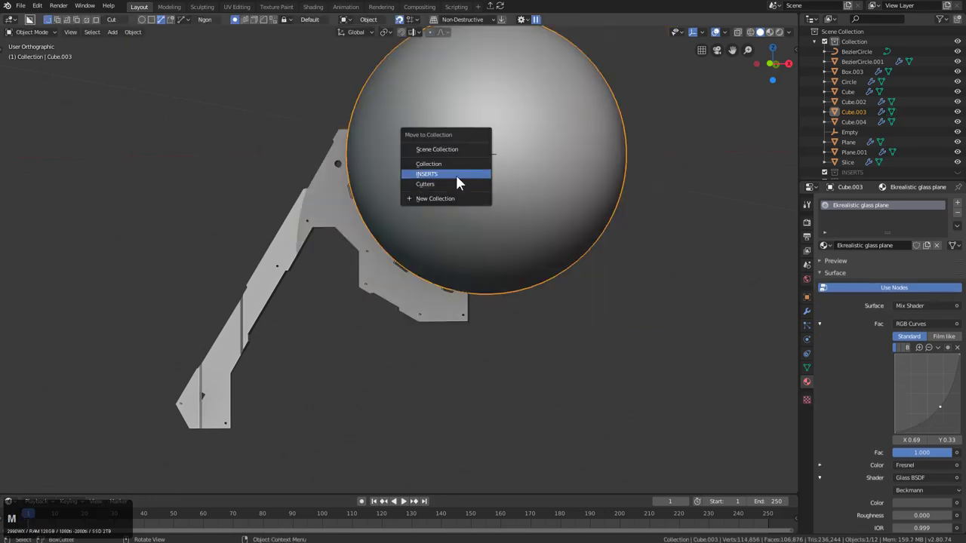
left_click(453, 184)
middle_click_drag(454, 184, 483, 210)
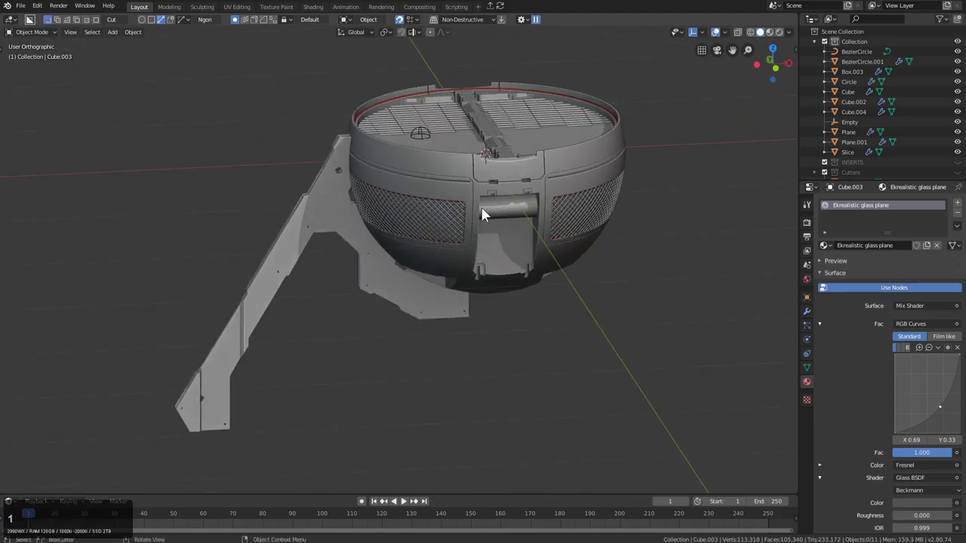
Step: Delete the glass sphere from the isolated Cutters collection and show the main collection again
key("3")
key("3")
key("3")
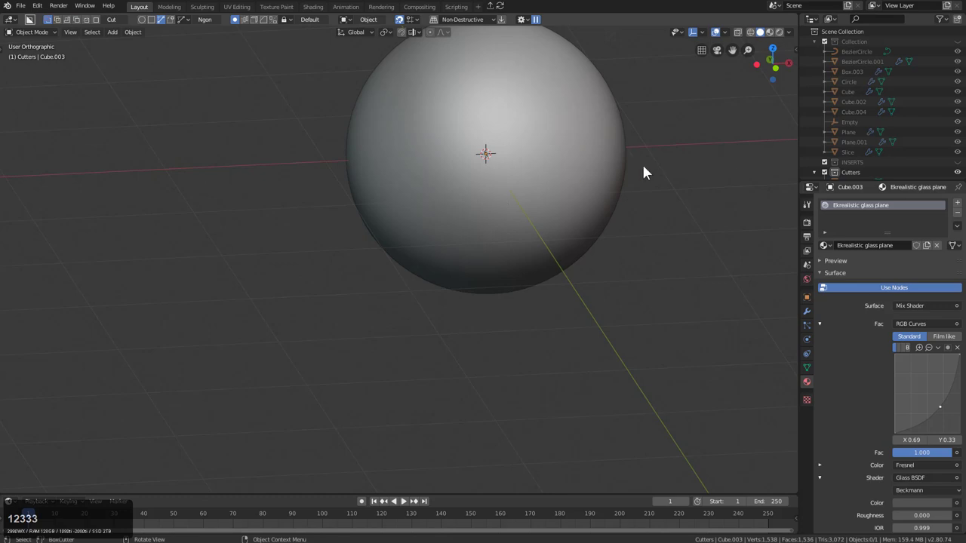
scroll(837, 143, "down", 2)
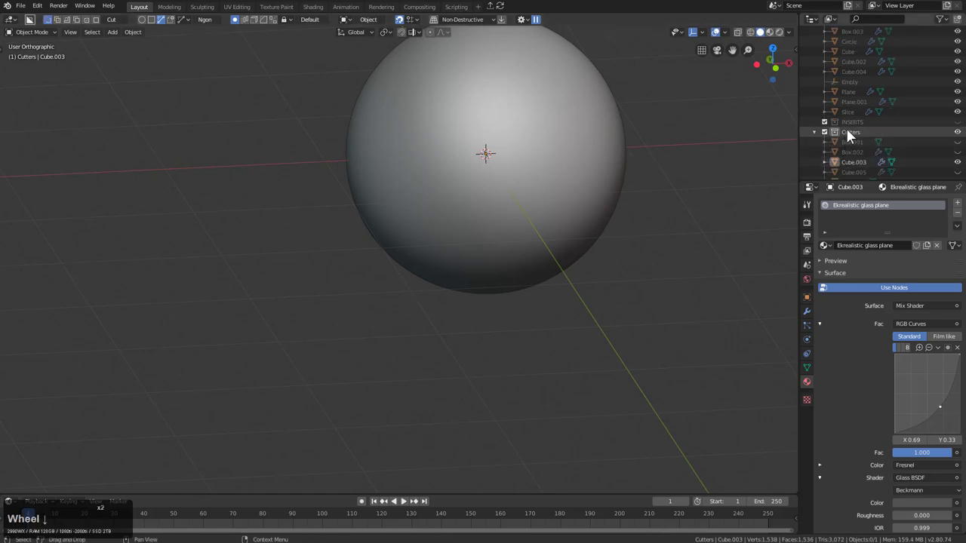
key("3")
key("3")
key("1")
key("2")
key("3")
key("2")
key("3")
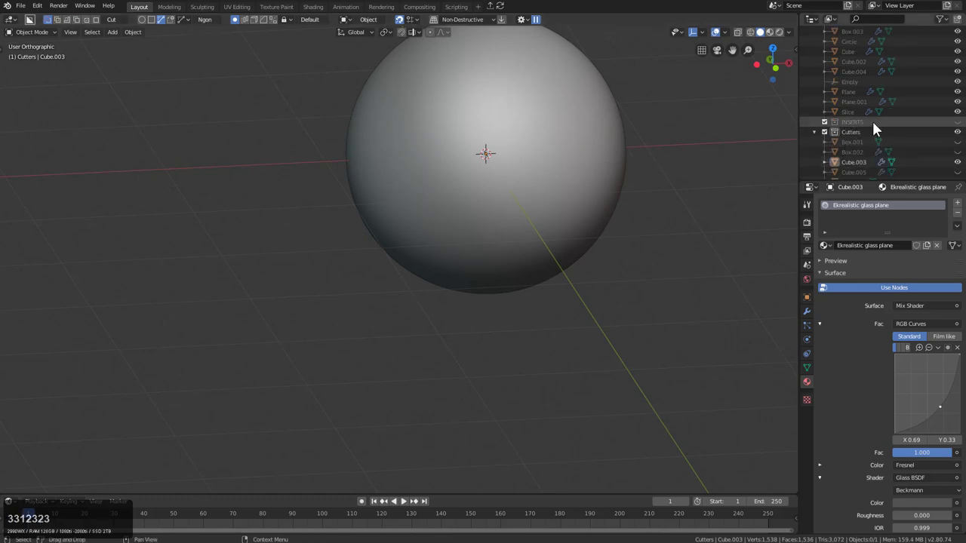
scroll(871, 127, "up", 2)
left_click(591, 132)
key("Delete")
key("1")
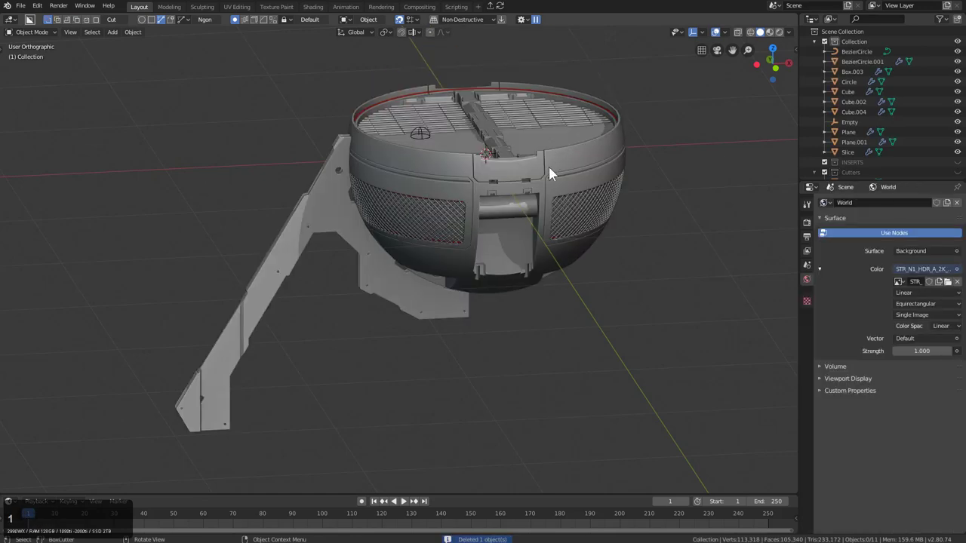
Step: Try to cut a small Ngon notch into the inner vertical edge of the leg's foot in front view
mouse_move(548, 167)
middle_mouse_down()
mouse_move(520, 154)
mouse_move(551, 161)
middle_mouse_up()
key("KP_1")
left_click(278, 381)
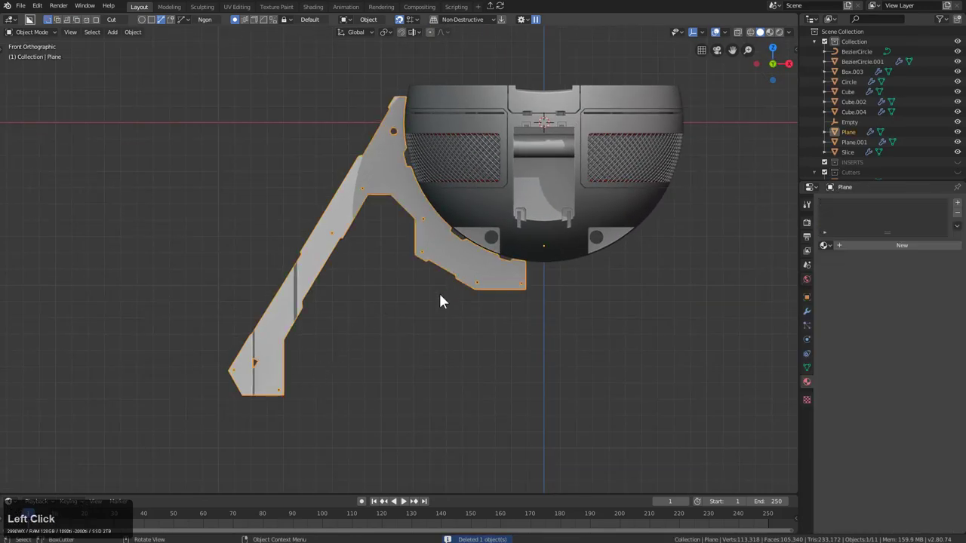
key("d")
key("d")
left_click(410, 370)
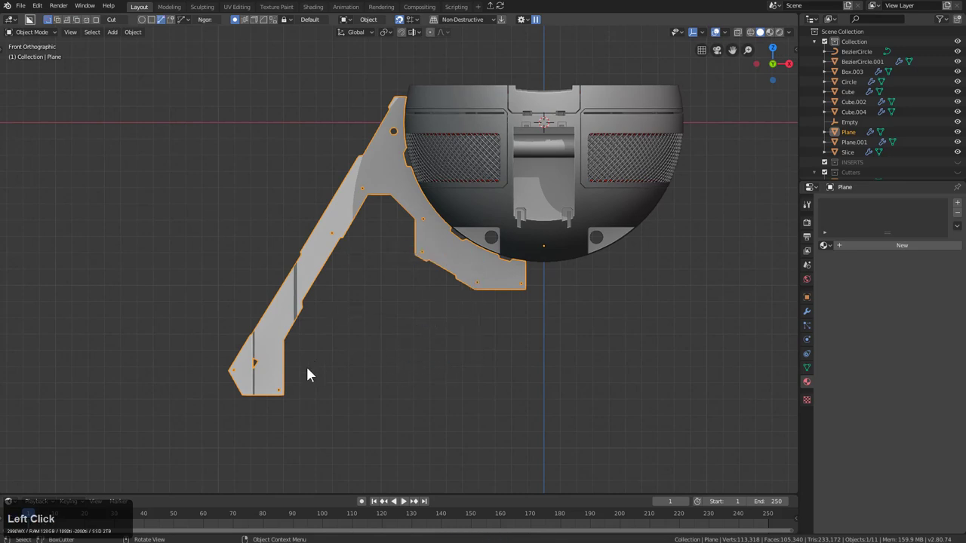
left_click(281, 359, "ctrl")
left_click(280, 360)
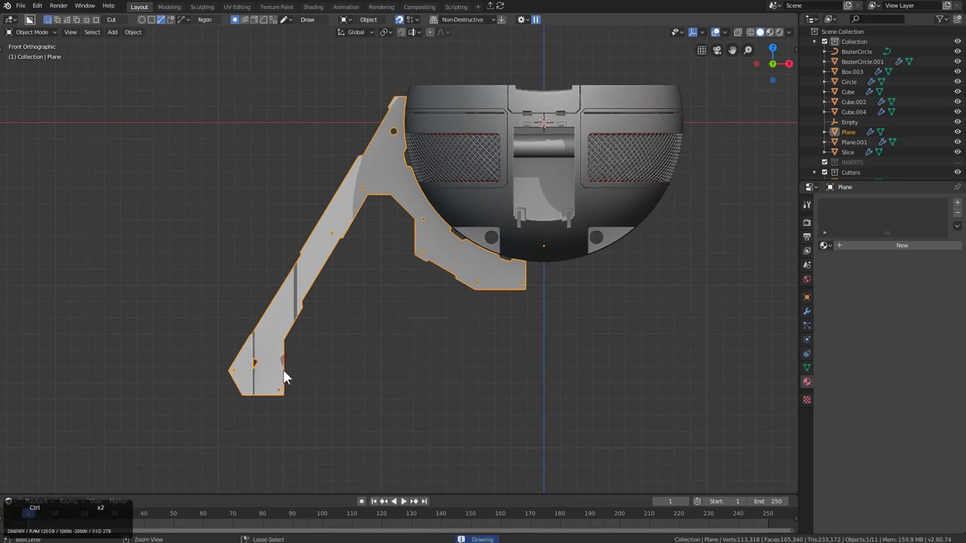
left_click(283, 373)
double_click(295, 377)
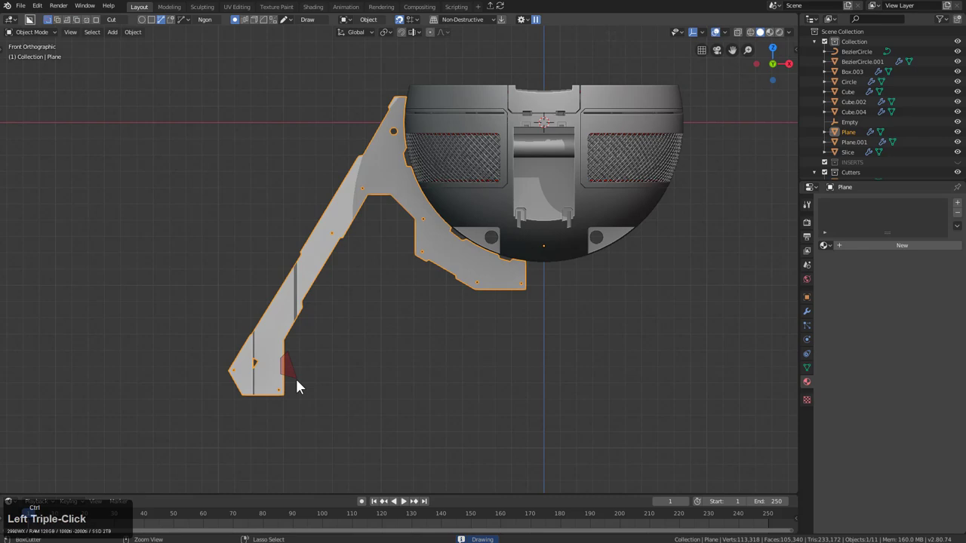
left_click(296, 377)
middle_click_drag(383, 313, 384, 334)
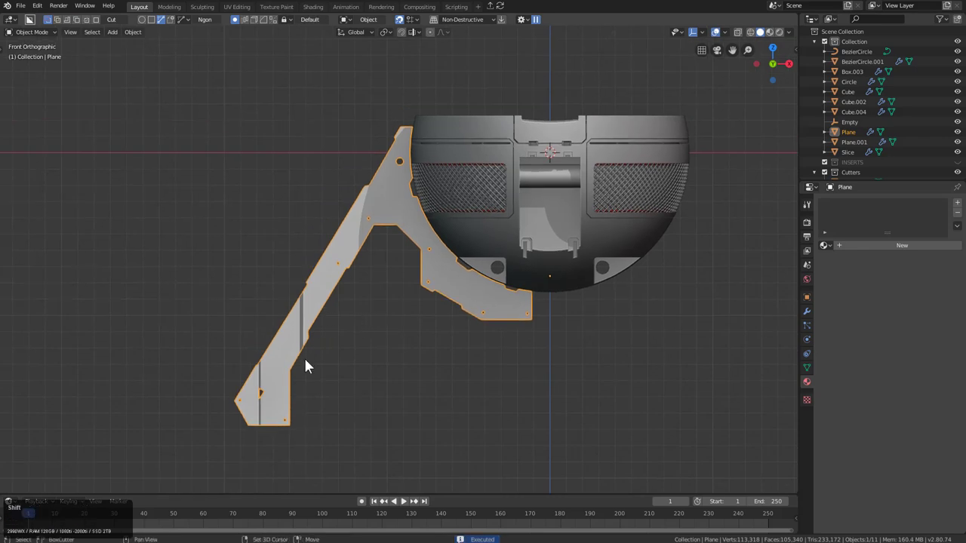
Step: Cut an elongated Ngon notch into the inner vertical edge of the leg's foot and deselect the leg
scroll(368, 312, "up", 2)
scroll(369, 317, "up", 4)
left_click(344, 324)
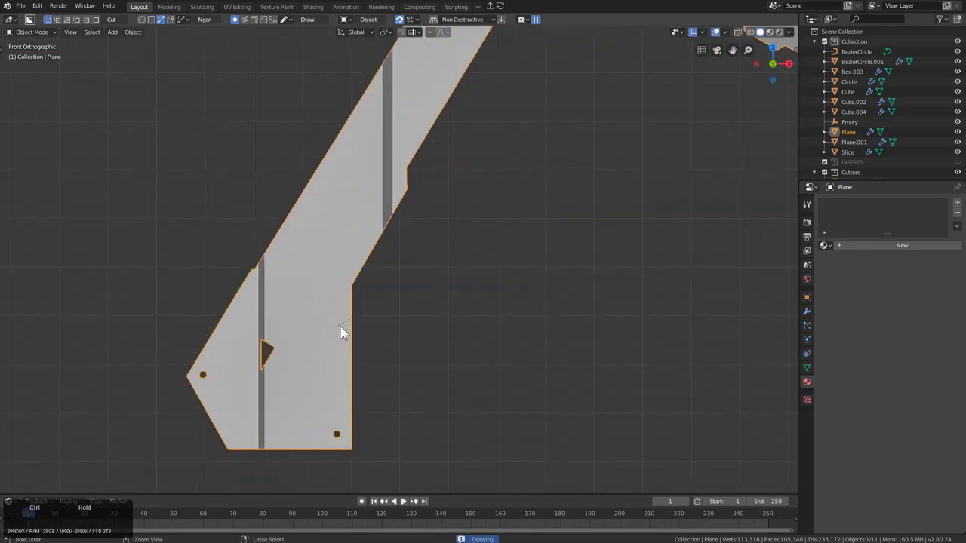
left_click(340, 380)
double_click(370, 391)
left_click(370, 391)
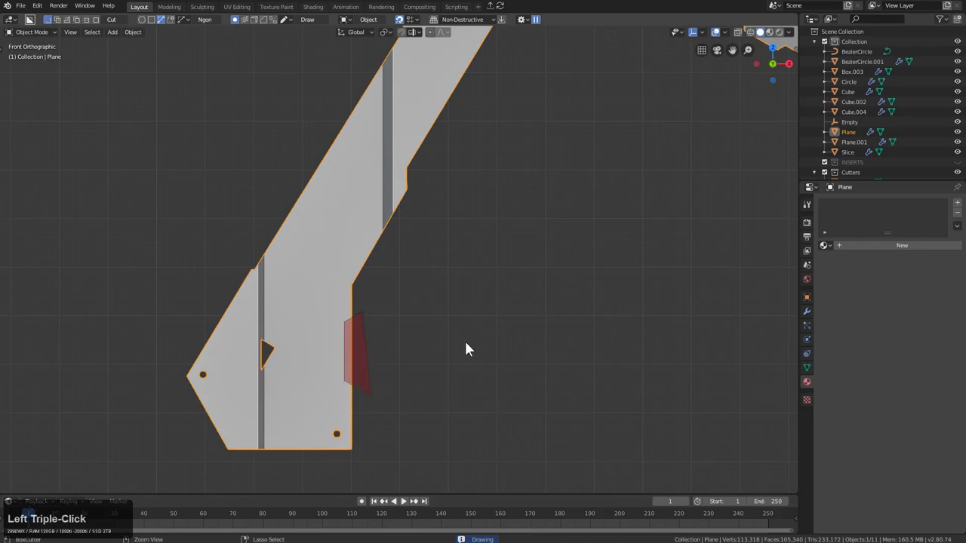
middle_click(408, 349)
middle_click_drag(408, 356, 382, 332)
scroll(380, 358, "up", 2)
left_click(436, 340)
scroll(382, 332, "down", 5)
middle_click_drag(455, 254, 444, 290, "shift")
middle_click_drag(430, 302, 490, 323)
key("a")
scroll(450, 286, "up", 2)
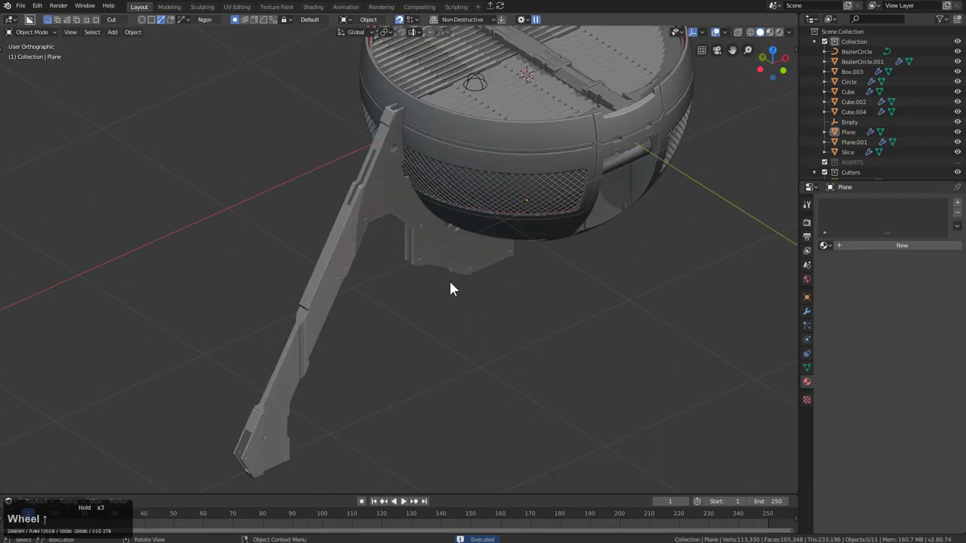
Step: Add a mesh plane in front view and rotate it 90° about X so it stands upright
left_click(377, 210)
middle_click_drag(377, 209, 341, 219)
scroll(379, 240, "down", 1)
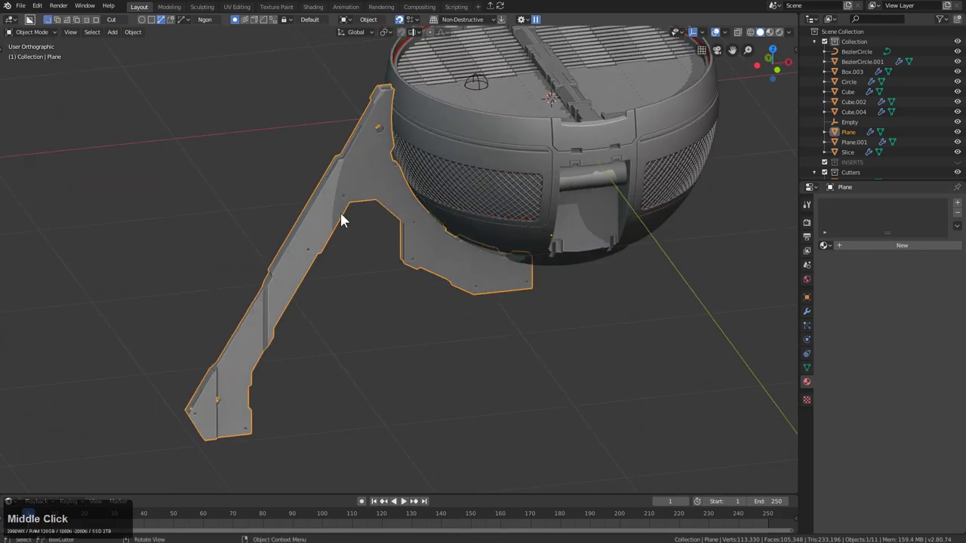
key("KP_8")
key("KP_1")
key("shift+a")
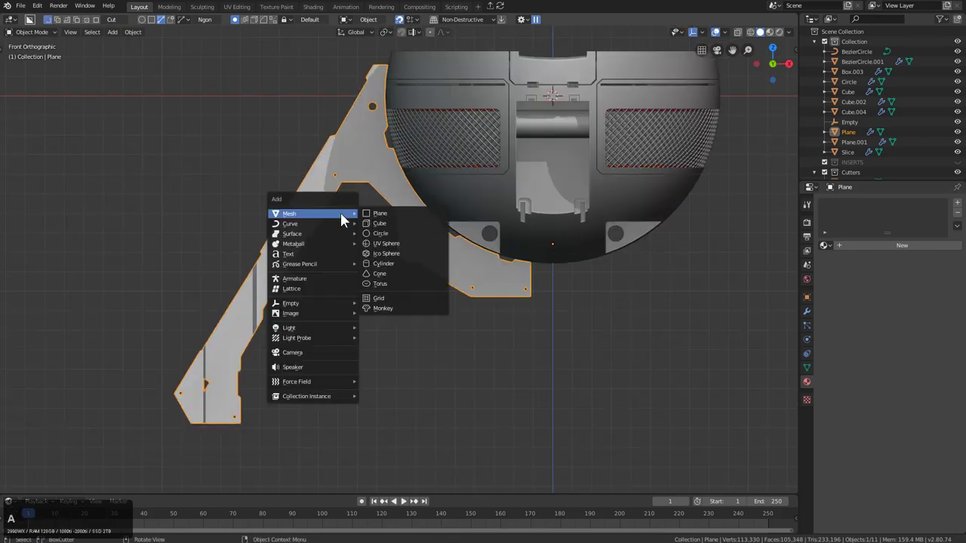
left_click(367, 216)
scroll(405, 218, "down", 1)
key("r")
key("x")
key("9")
key("0")
key("KP_Enter")
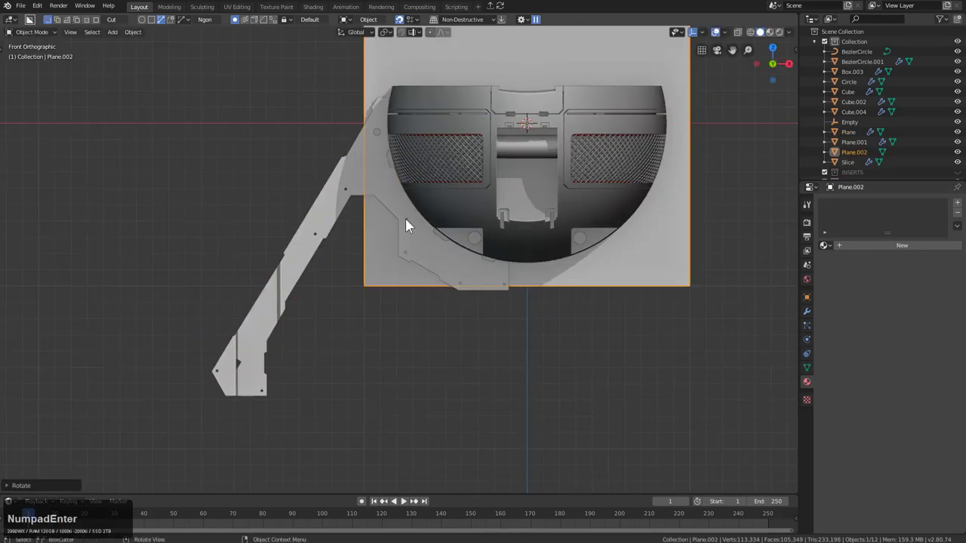
Step: Move and shrink the plane so it covers the open area between the leg and the bracket under the sphere
key("g")
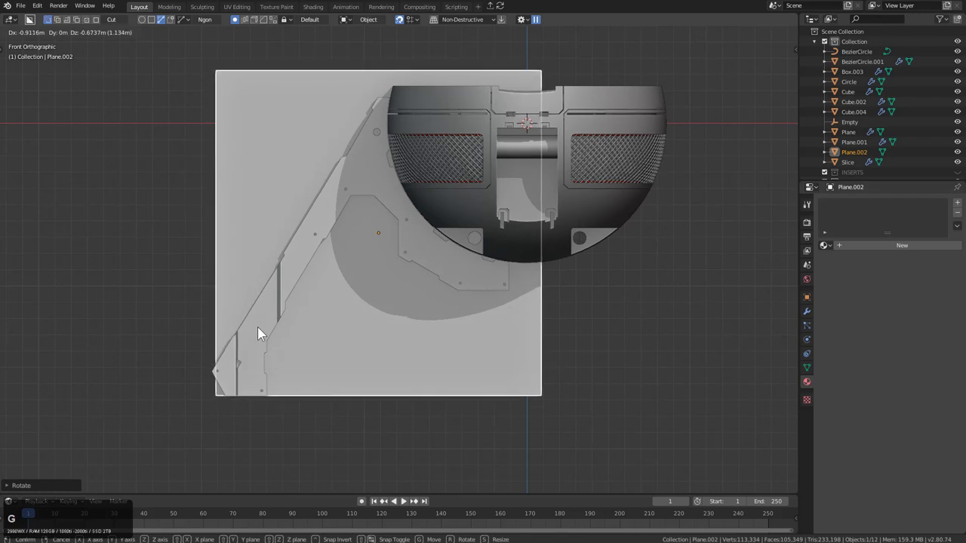
left_click(257, 332)
key("s")
left_click(485, 349)
key("g")
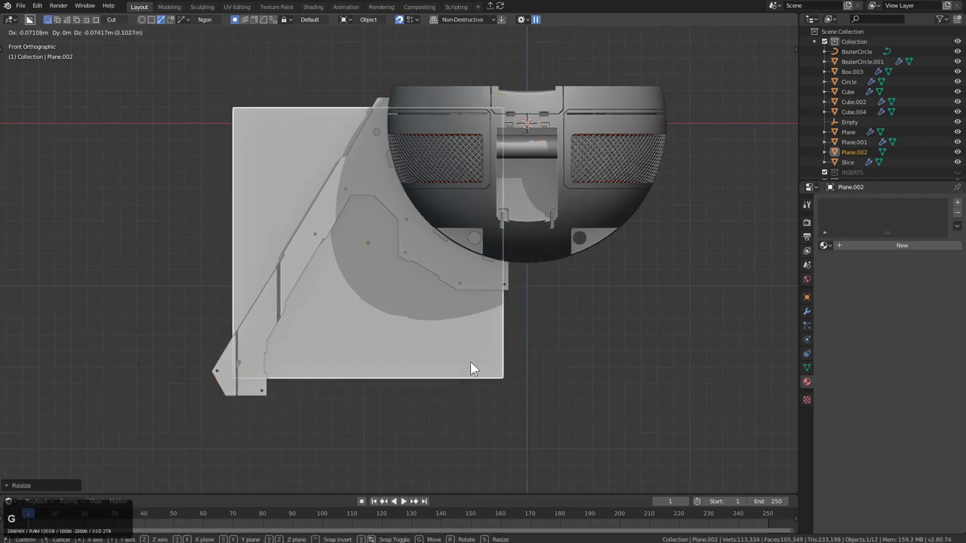
left_click(477, 374)
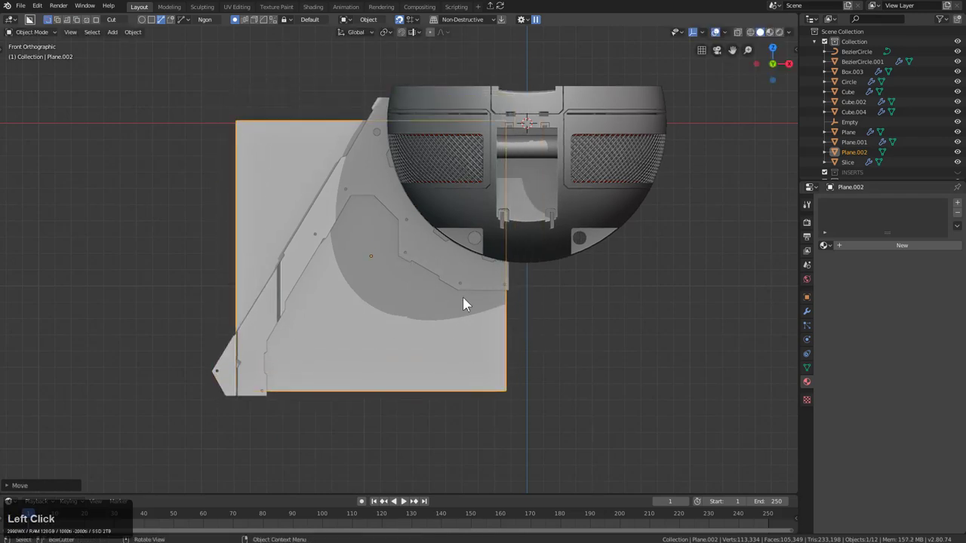
Step: Isolate the INSERTS collection and delete it together with its hierarchy
key("2")
key("3")
key("h")
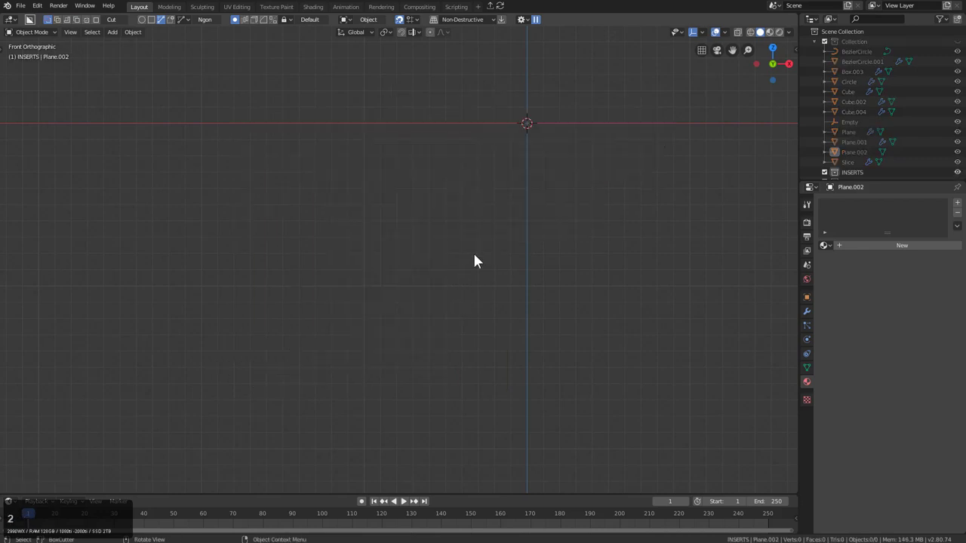
key("2")
key("1")
key("2")
scroll(837, 151, "down", 3)
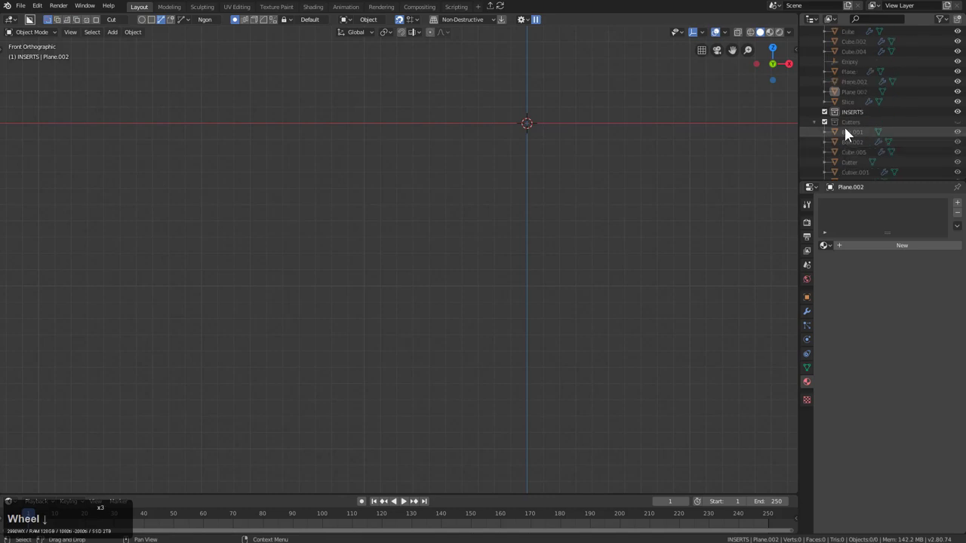
right_click(845, 113)
left_click(808, 181)
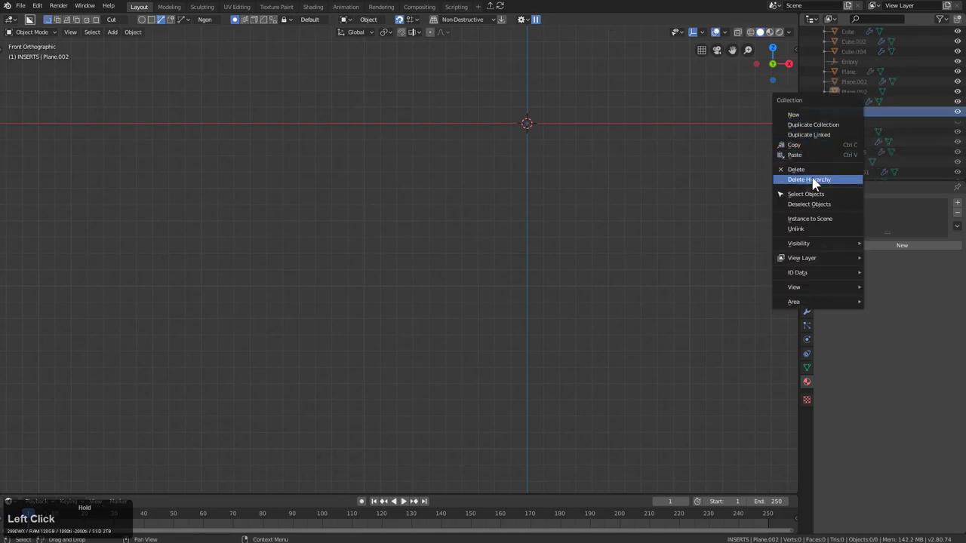
Step: Show the Cutters collection, move the large Ngon cutter beneath the leg downward to thicken the leg and bracket, and hide the cutters again
key("1")
key("2")
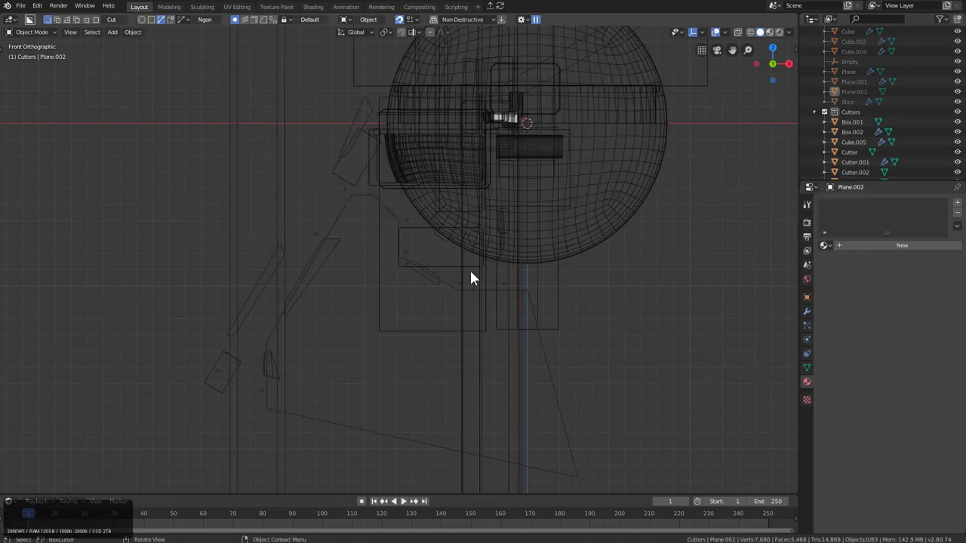
left_click(337, 427)
key("g")
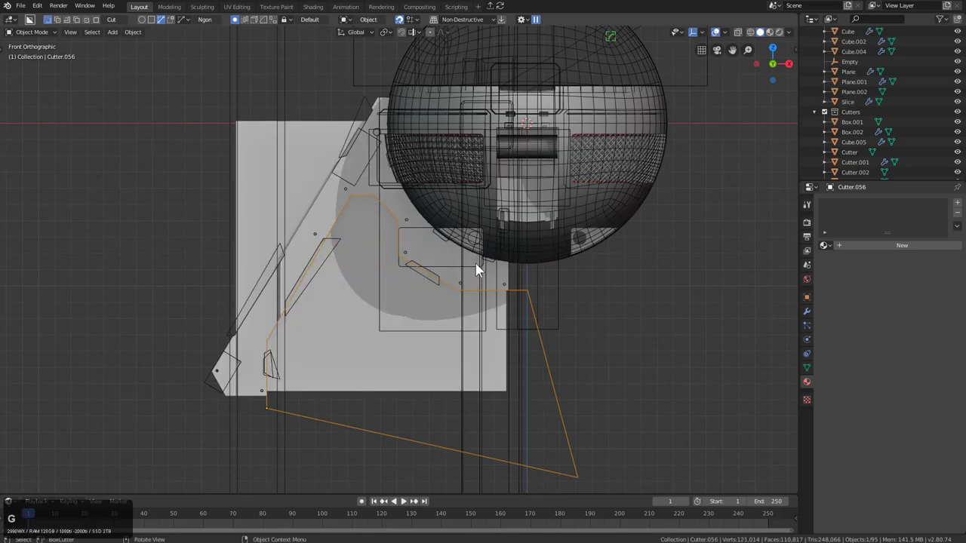
left_click(483, 312)
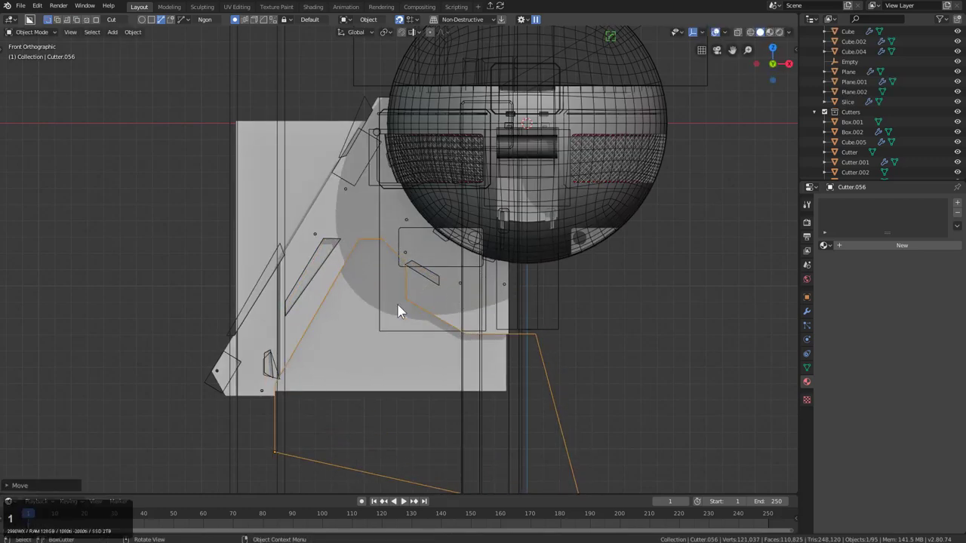
key("1")
left_click(390, 347)
scroll(528, 280, "up", 2)
key("g")
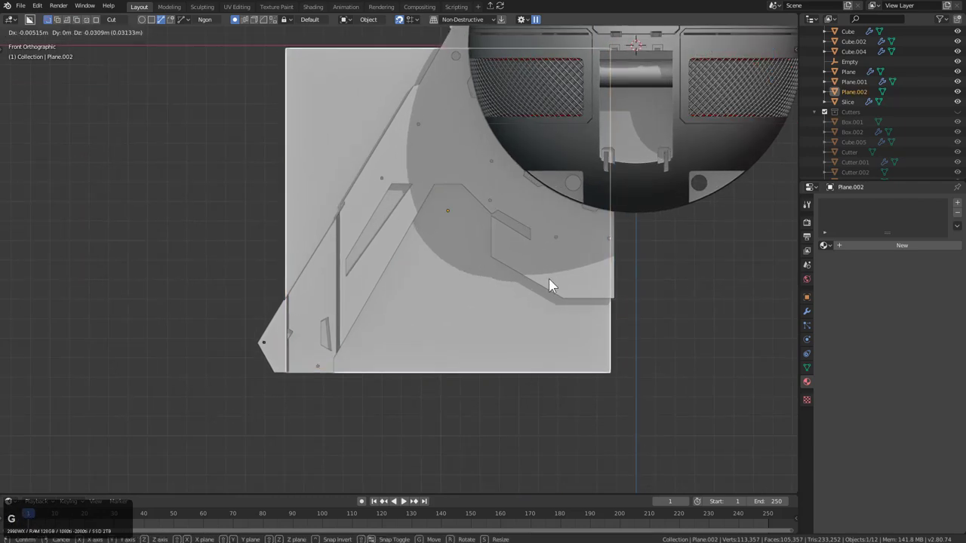
right_click(566, 290)
scroll(532, 298, "up", 3)
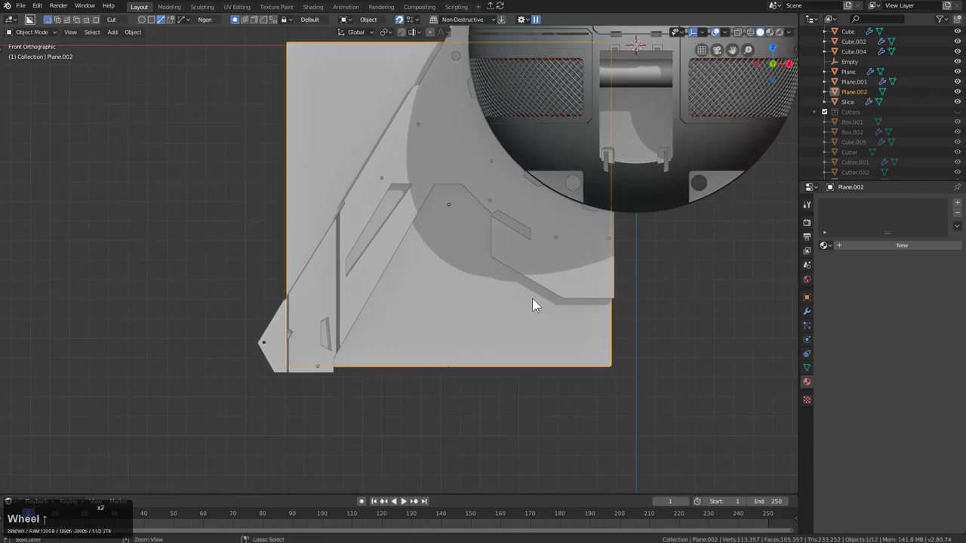
scroll(534, 297, "down", 2)
key("ctrl+z")
scroll(535, 297, "down", 2)
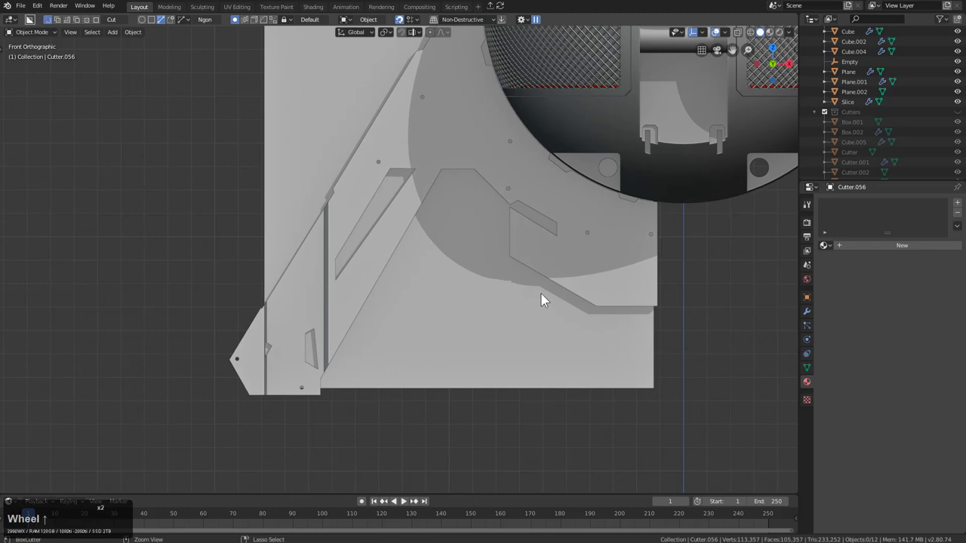
Step: Delete the Ngon cutters at the bracket's lower edge, the foot's inner edge and the leg's inner edge, and hide the Cutters collection
left_click(555, 236)
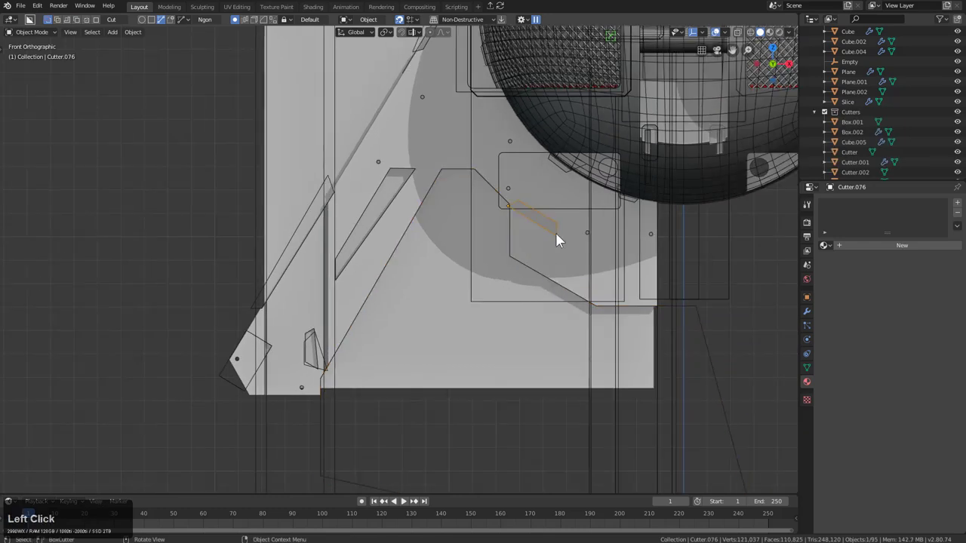
key("x")
left_click(556, 234)
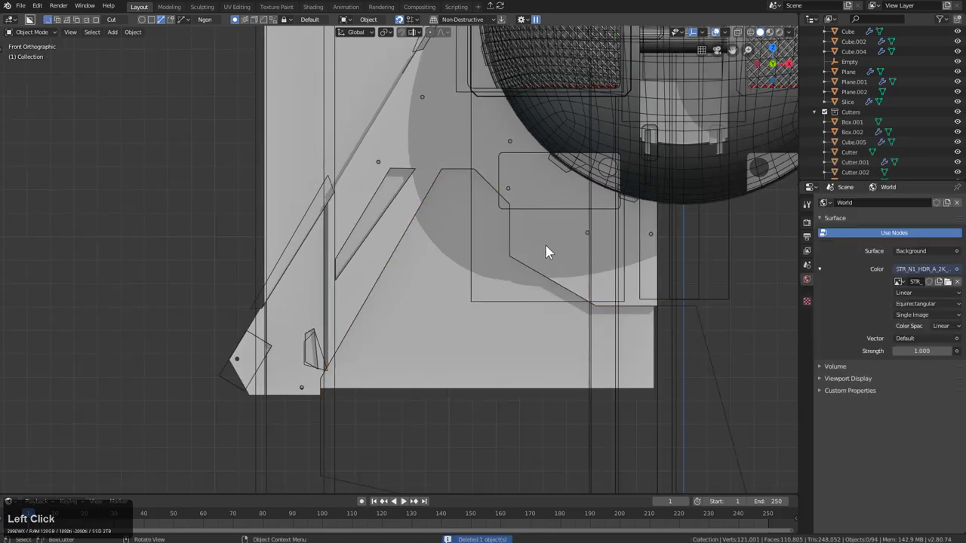
left_click(317, 367)
key("x")
left_click(318, 354)
left_click(319, 347)
key("x")
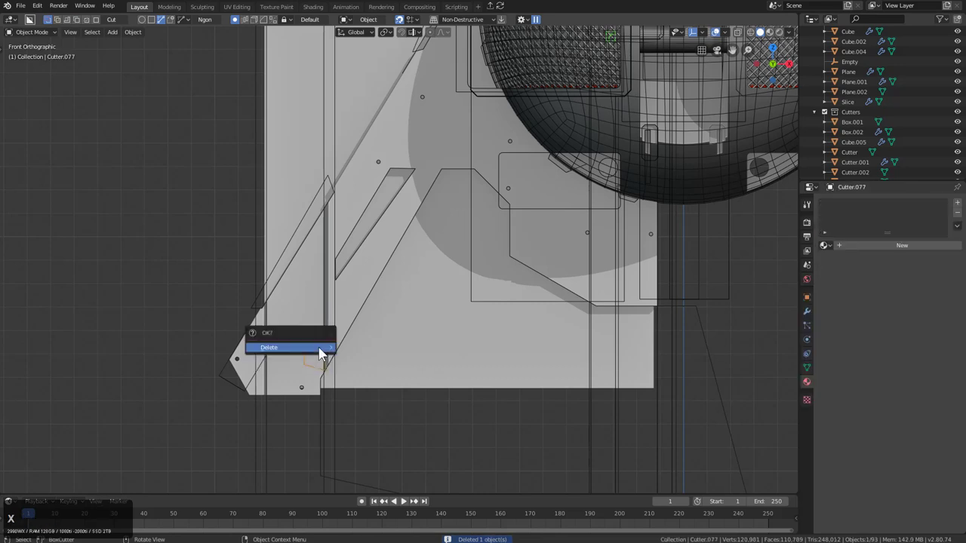
left_click(318, 349)
left_click(359, 252)
key("x")
left_click(360, 255)
scroll(460, 294, "down", 1)
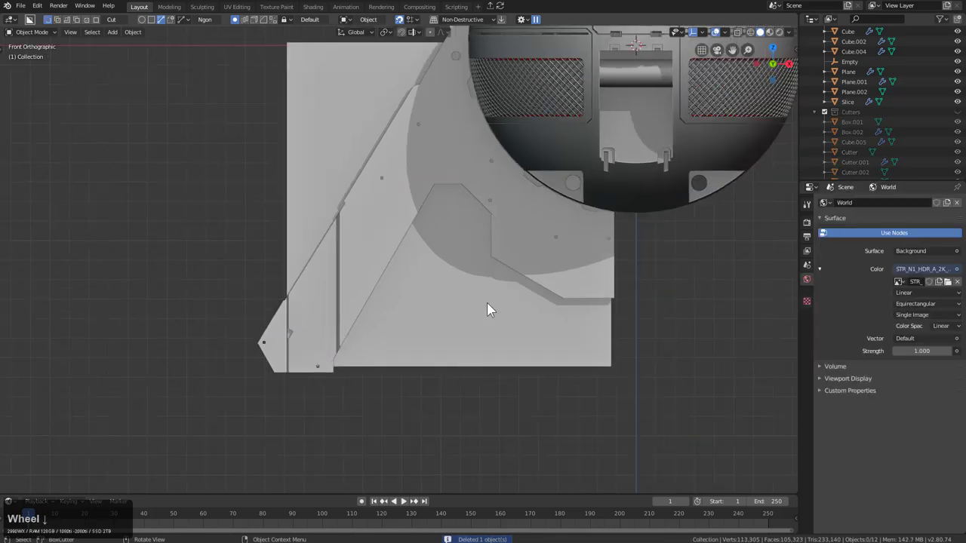
Step: Shift the plane down slightly and rotate it 45° in front view
left_click(486, 318)
key("g")
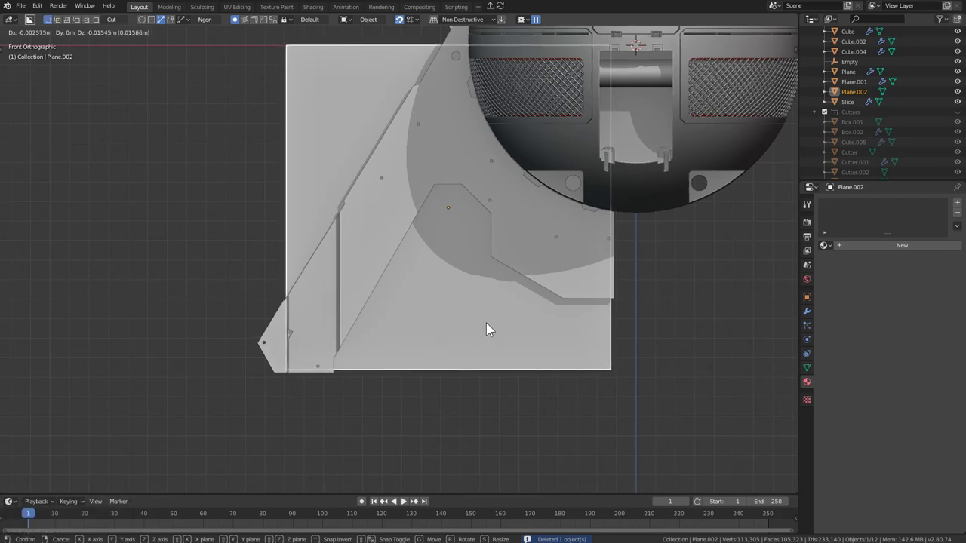
left_click(486, 322)
scroll(512, 253, "up", 1)
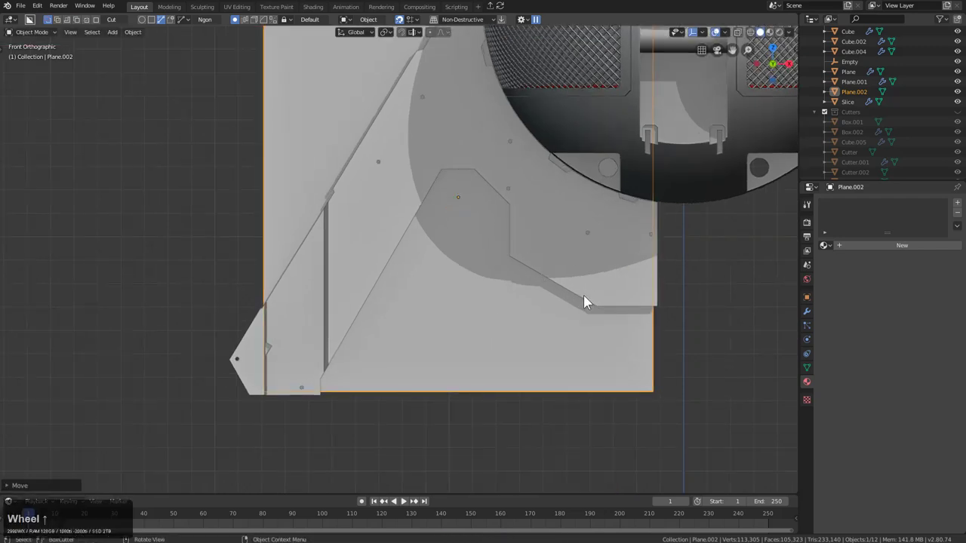
scroll(586, 302, "down", 2)
type("r45")
key("KP_Enter")
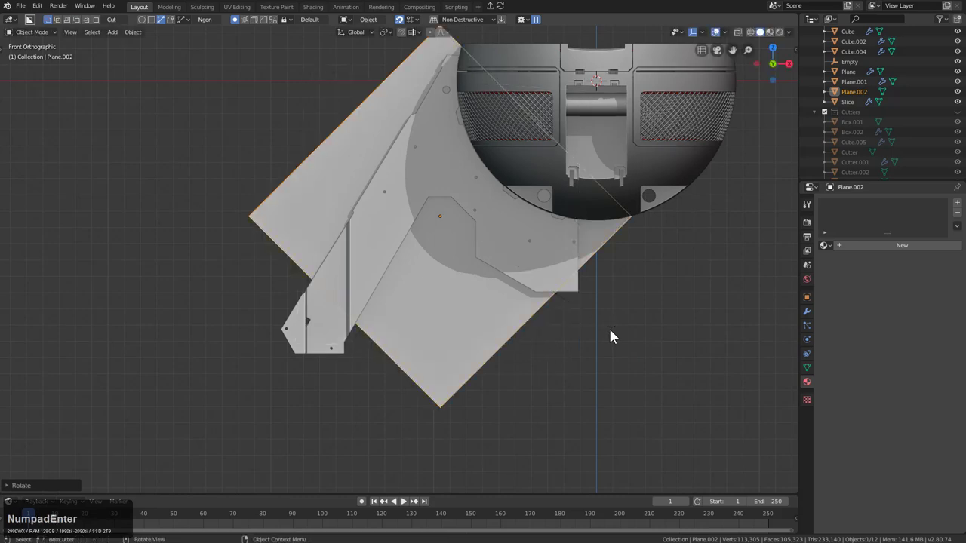
Step: Move and turn the plane until its lower edge runs from the foot's inner corner to the bracket's lower corner
key("g")
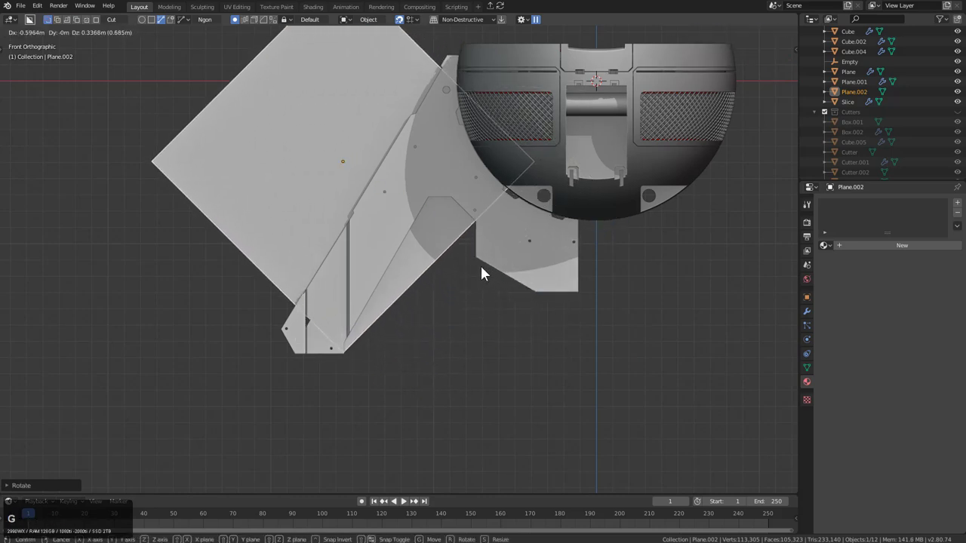
left_click(479, 263)
key("r")
left_click(498, 276)
key("g")
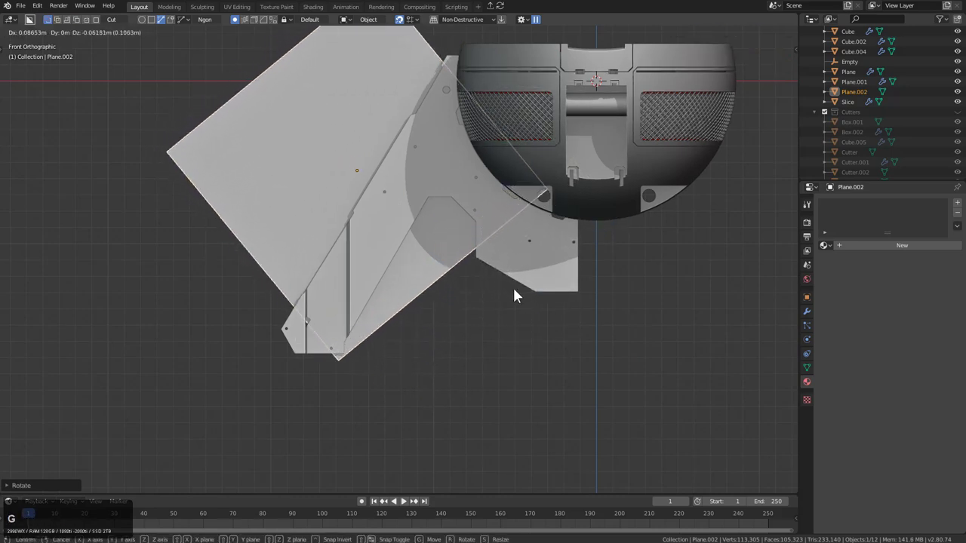
left_click(514, 291)
key("r")
left_click(502, 302)
key("g")
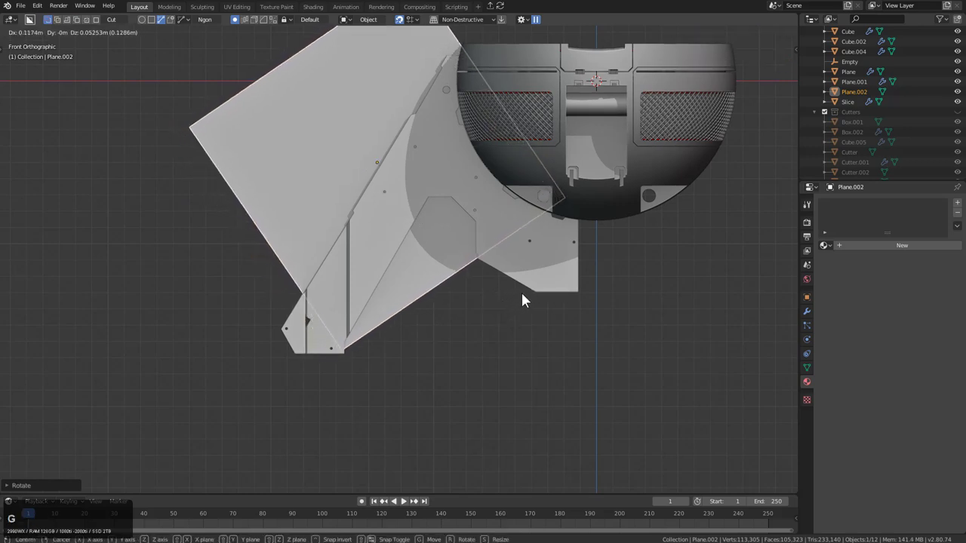
left_click(529, 274)
Step: Fine-tune the plane's position and angle so its lower edge meets the corners of the foot and bracket exactly
scroll(562, 280, "up", 2)
key("r")
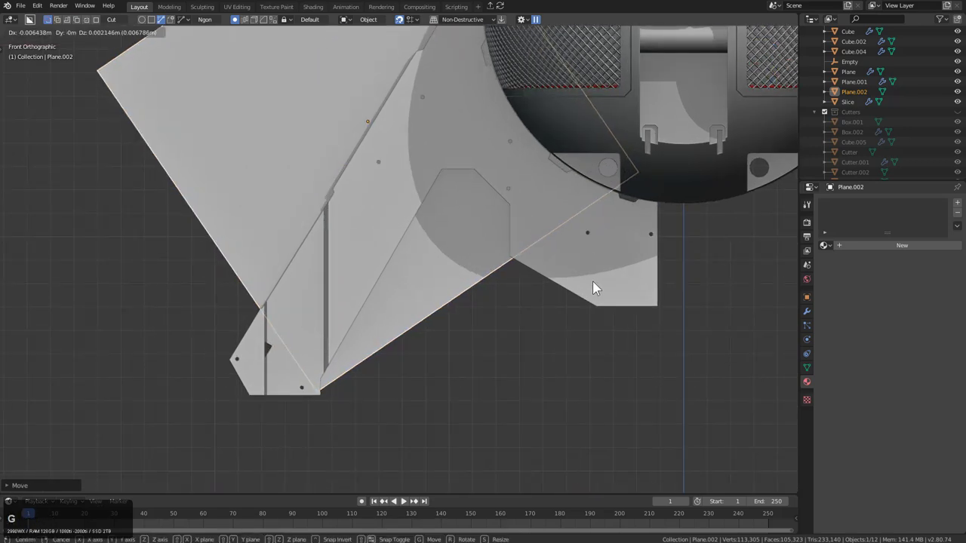
left_click(593, 280)
key("r")
left_click(592, 270)
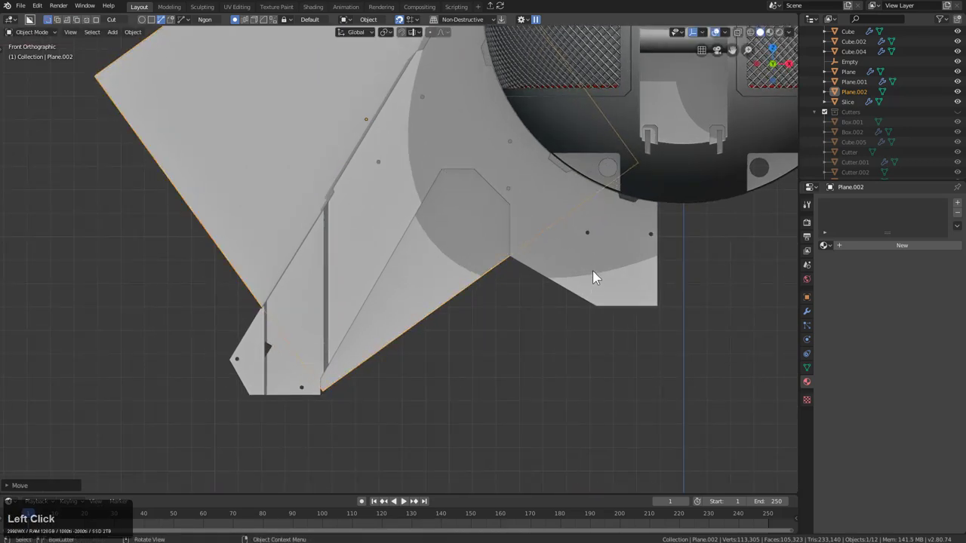
Step: Nudge the plane onto the bracket's lower corner and slide its outer edge toward the leg to make a narrower strip
key("g")
left_click(548, 257)
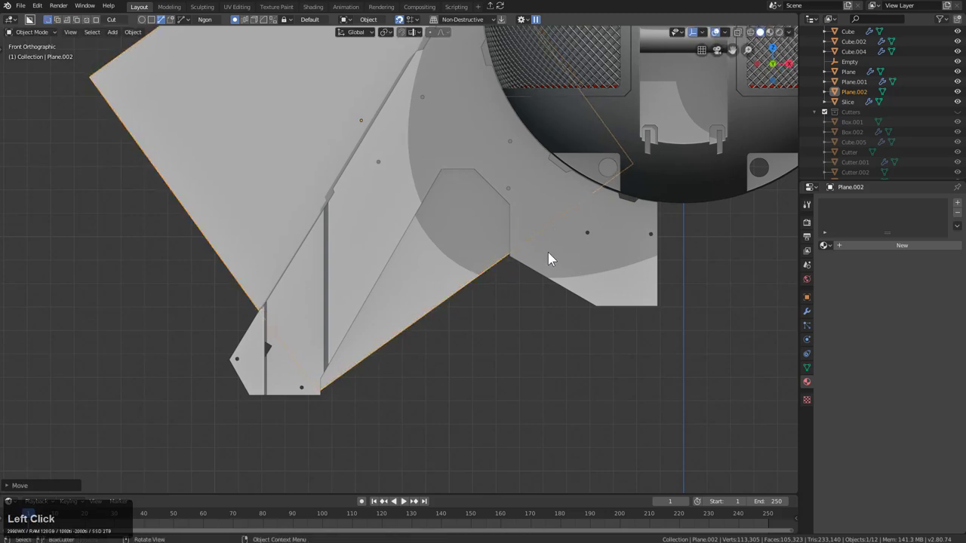
middle_click(541, 255)
scroll(458, 239, "down", 1)
middle_click_drag(458, 239, 497, 249, "shift")
key("Tab")
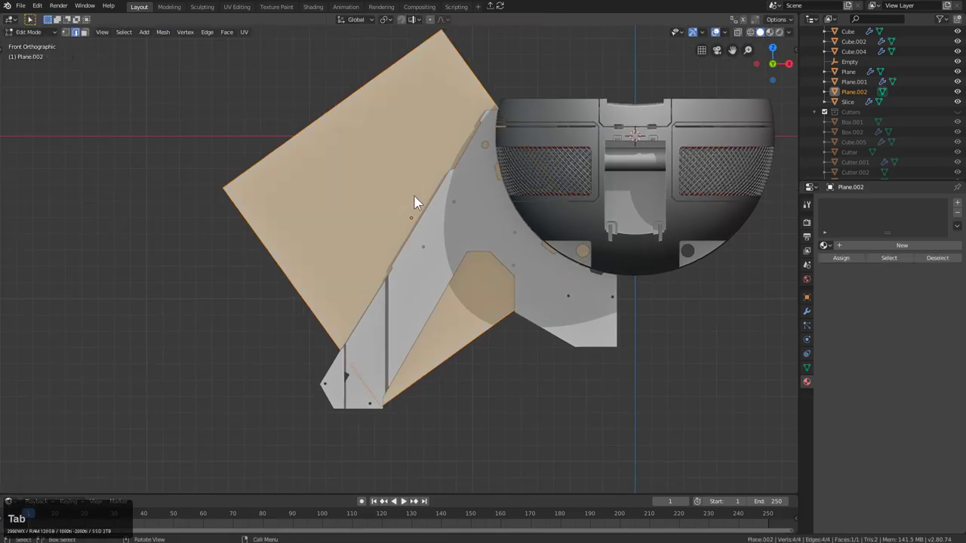
left_click(345, 129)
key("g")
key("g")
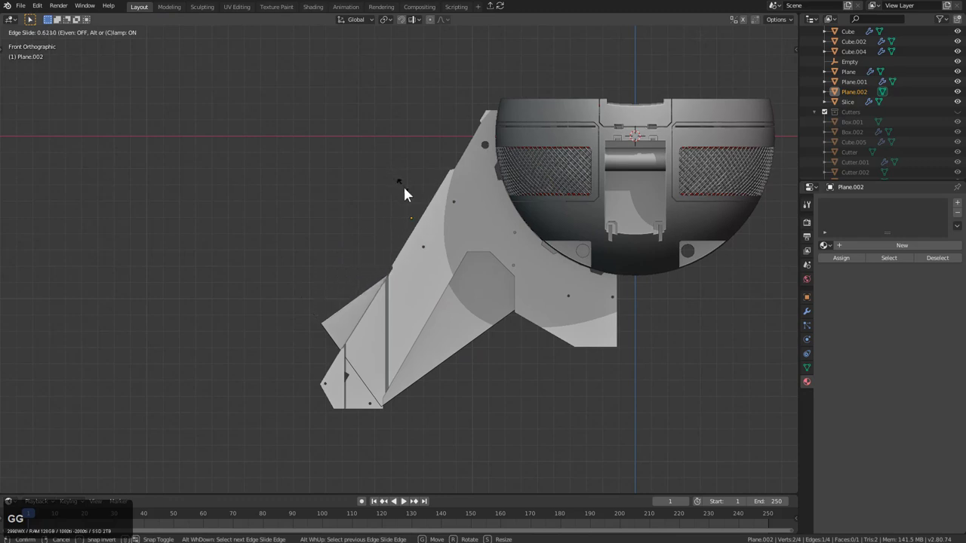
left_click(404, 186)
Step: Add 11 evenly spaced loop cuts across the plane and 4 along its length, without sliding them
key("ctrl+r")
scroll(448, 257, "up", 2)
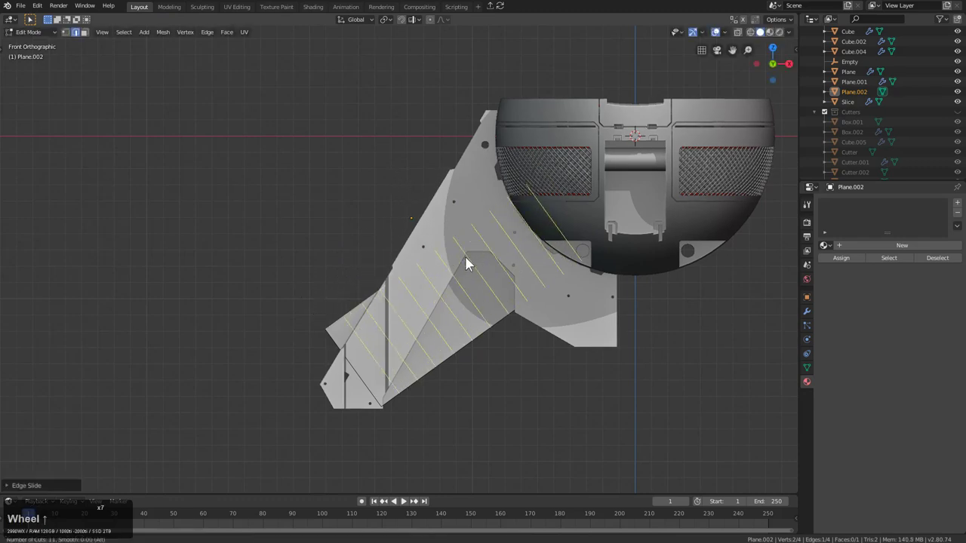
left_click(466, 259)
right_click(465, 259)
scroll(477, 285, "down", 1)
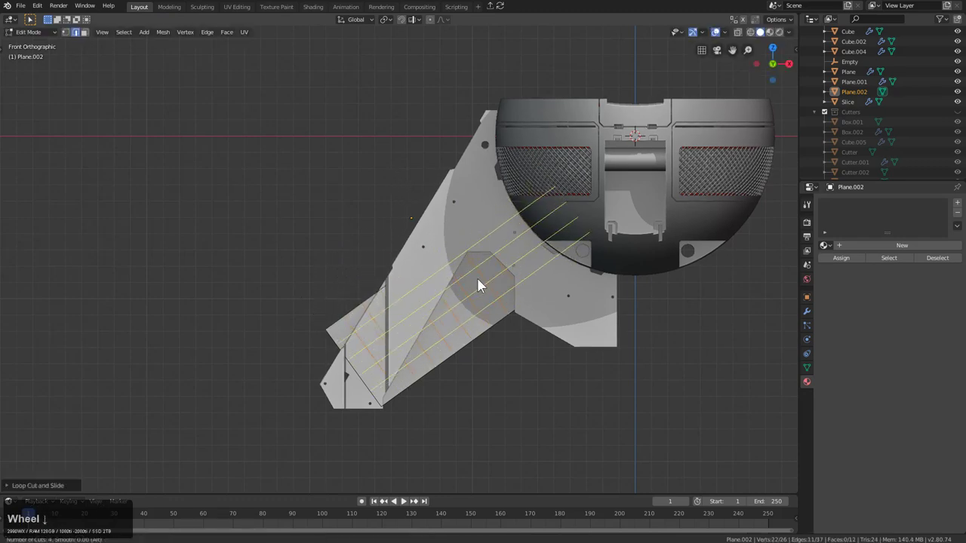
left_click(483, 283)
right_click(494, 287)
Step: Turn the whole plane into a diamond grid by subdividing it, poking its faces and converting the triangles to quads
key("a")
right_click(462, 265)
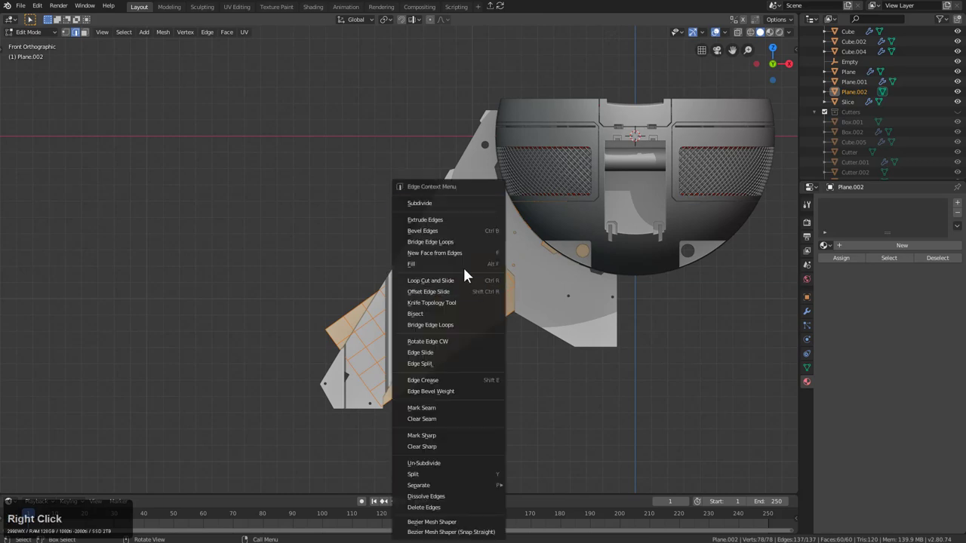
double_click(466, 204)
scroll(526, 296, "up", 3)
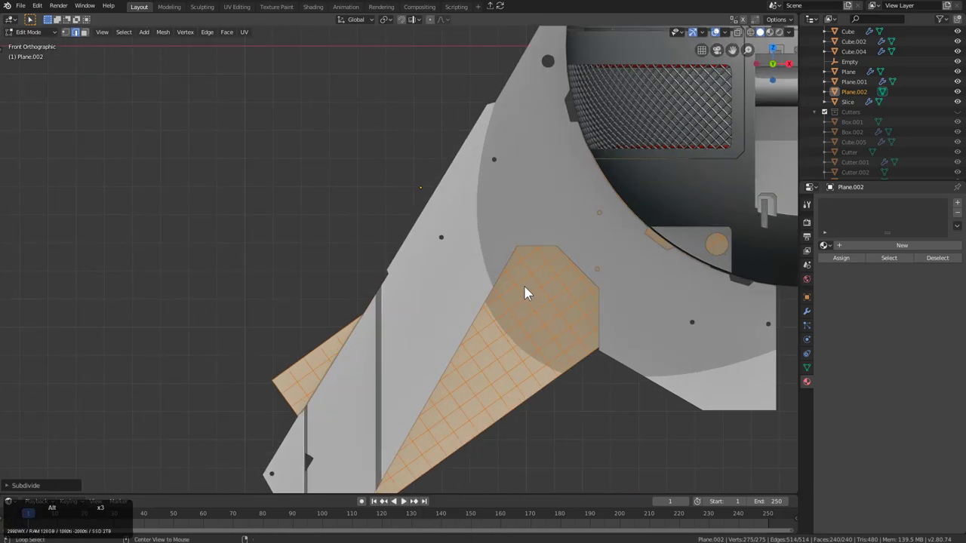
key("space")
key("Return")
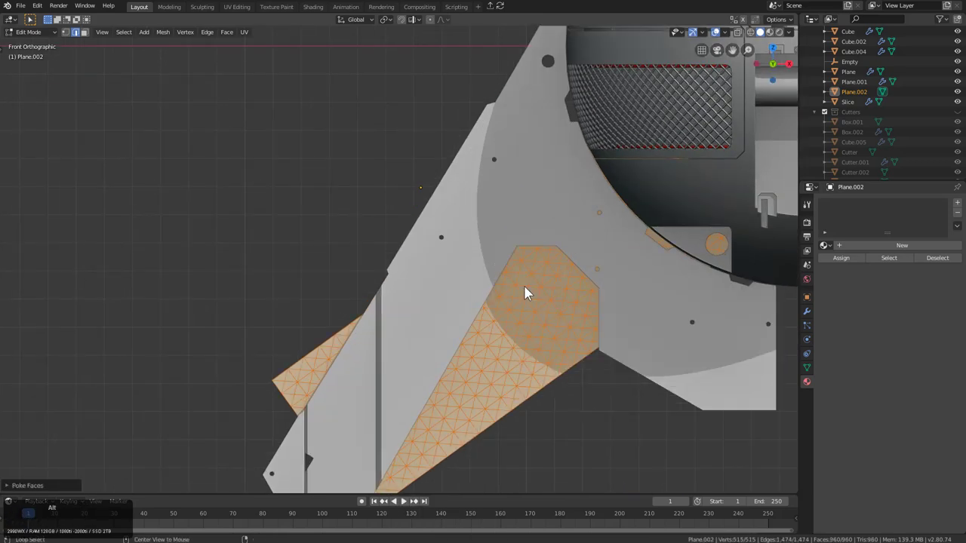
key("alt+j")
middle_click_drag(552, 322, 504, 274, "shift")
key("Tab")
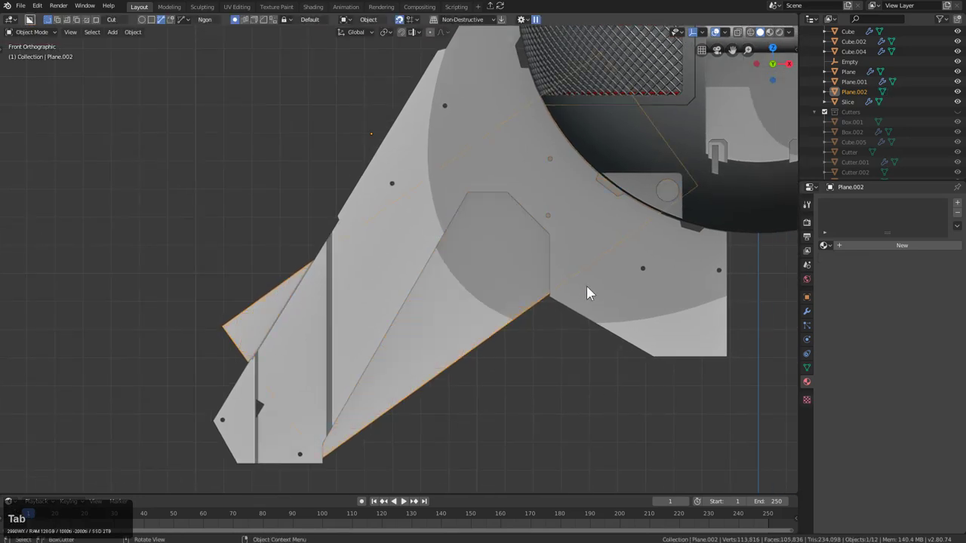
Step: Scale the plane down slightly along its local Y axis to shorten it lengthwise
key("s")
key("z")
key("z")
key("x")
key("x")
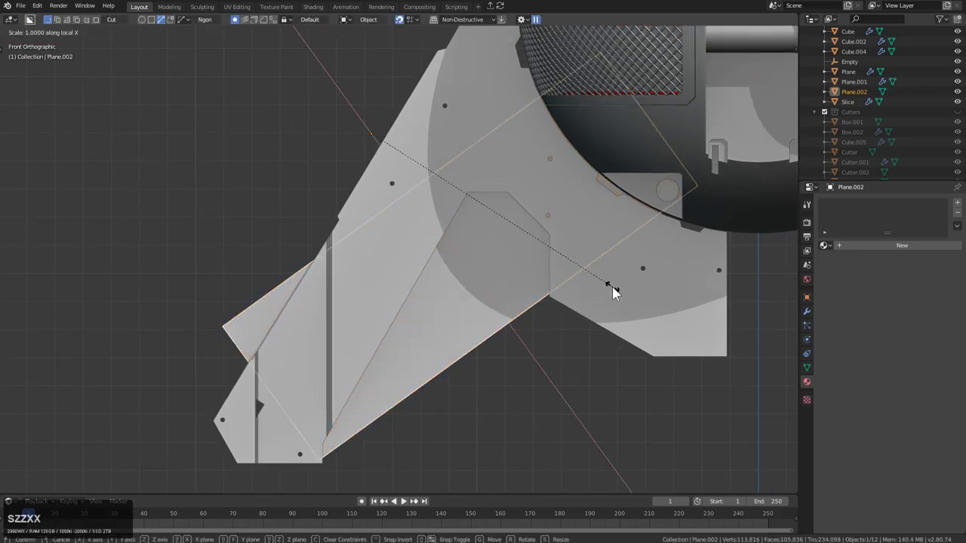
key("y")
key("y")
left_click(597, 284)
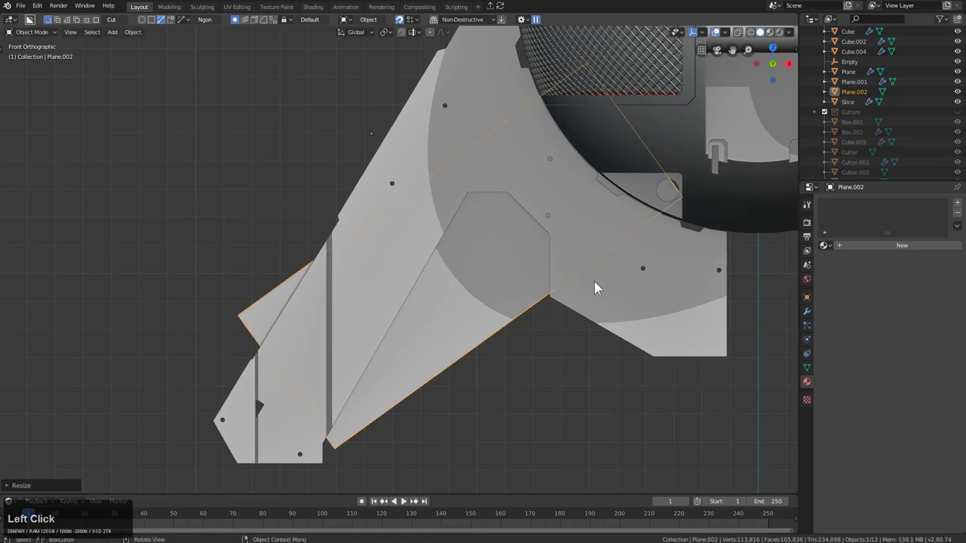
Step: Slide the plane along its local Y axis until its lower corner meets the foot's inner corner
key("g")
key("z")
key("z")
key("y")
key("y")
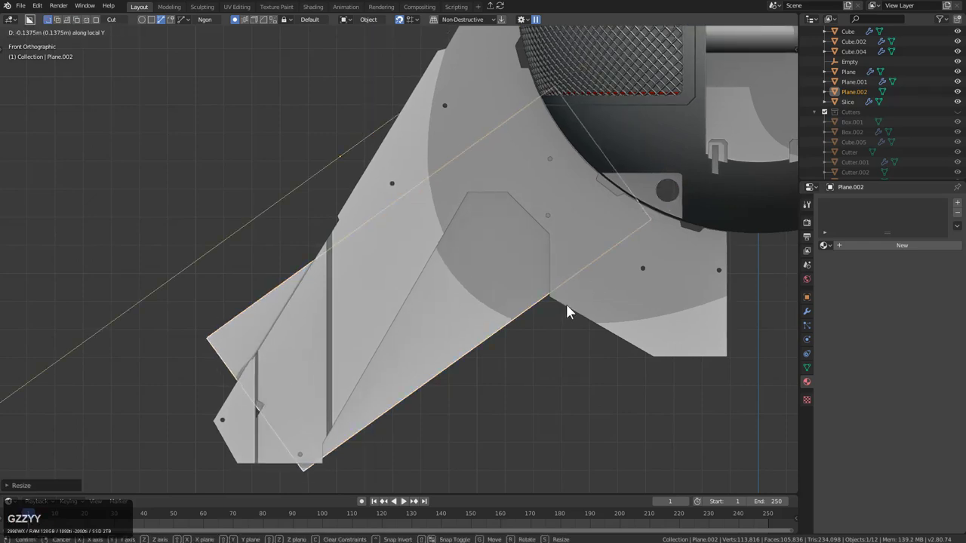
left_click(578, 301)
Step: Shorten the plane a little more along local Y and shift it back to the foot's inner corner
key("s")
key("y")
key("y")
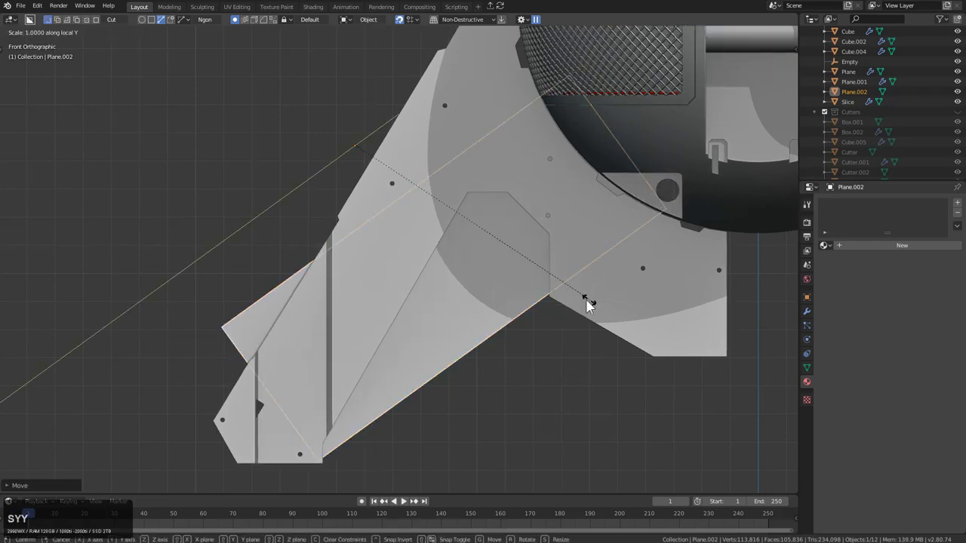
left_click(562, 293)
key("g")
key("y")
key("y")
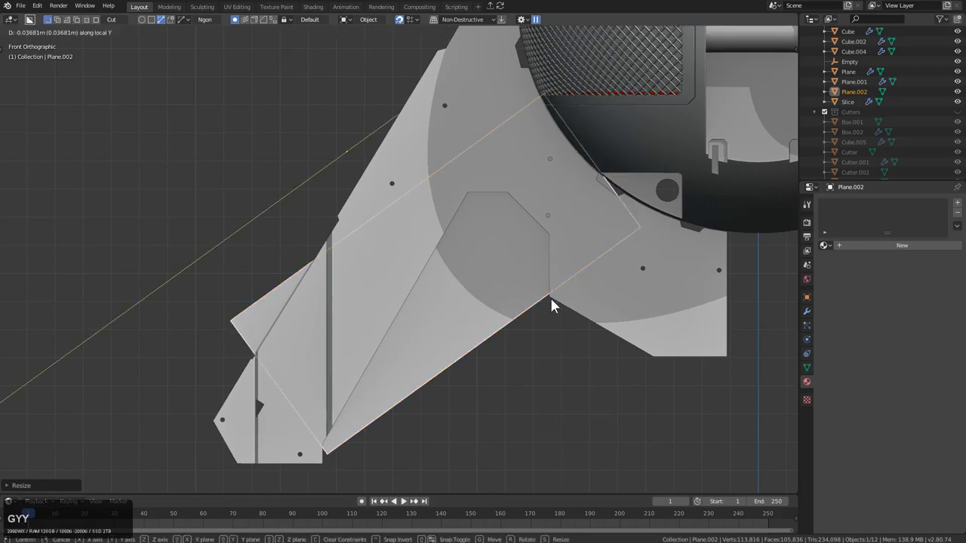
left_click(544, 304)
Step: Add a Wireframe modifier to the plane and adjust it to a thin grille thickness
key("q")
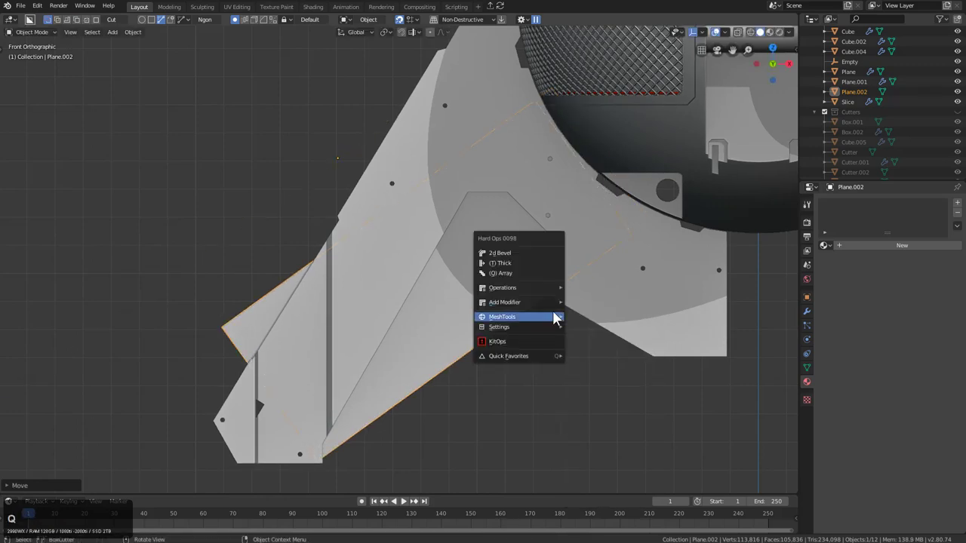
mouse_move(552, 302)
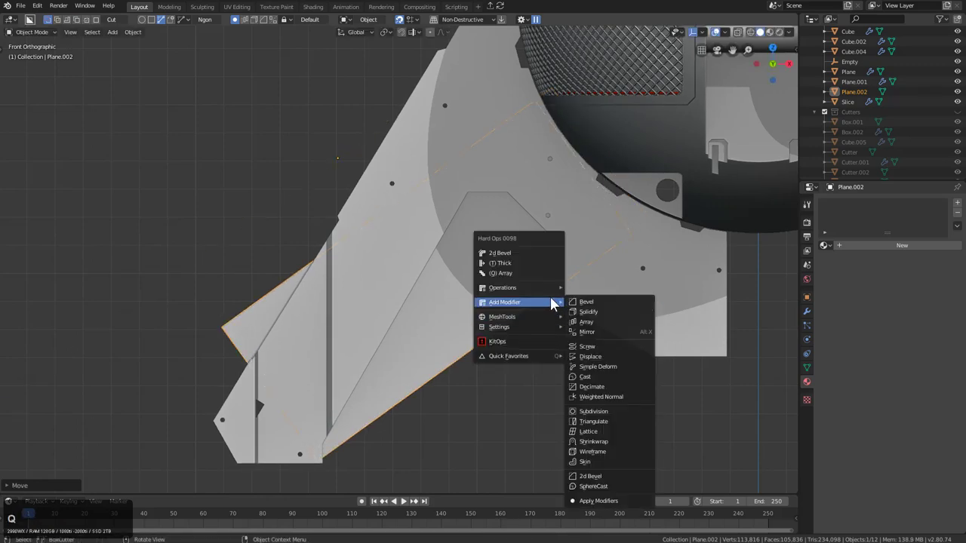
left_click(611, 452)
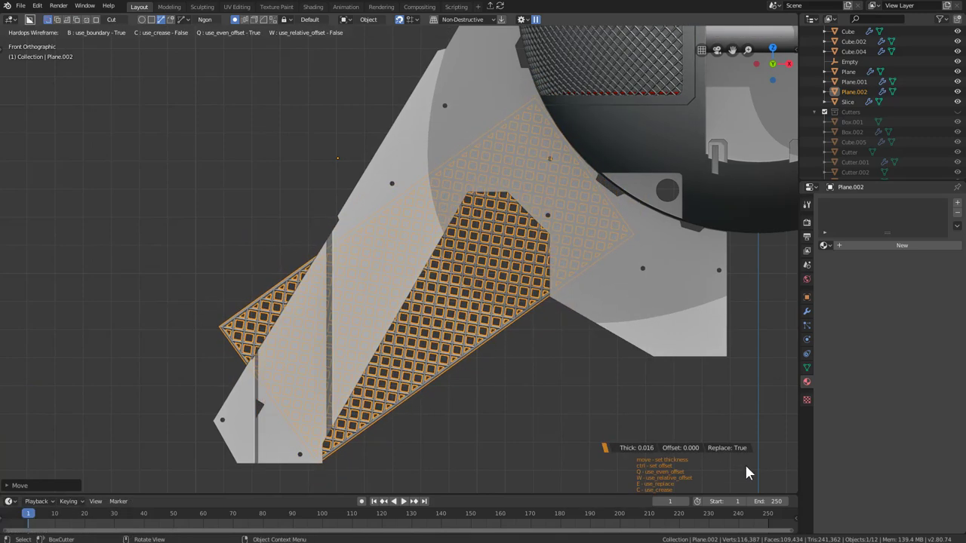
left_click(745, 473)
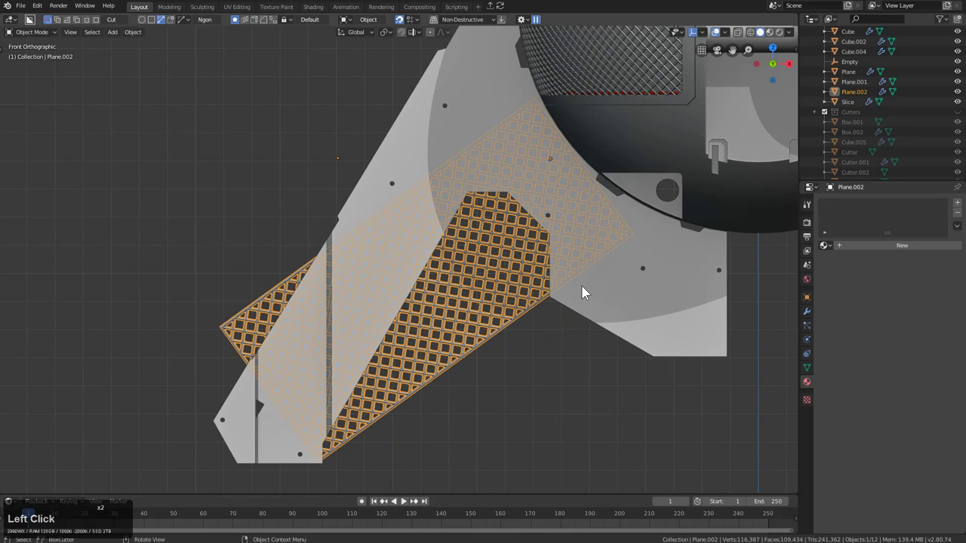
left_click(507, 312)
Step: Trim the grille with an Ngon cut that follows the leg opening, removing everything behind the leg and bracket
scroll(453, 287, "down", 1)
key("d")
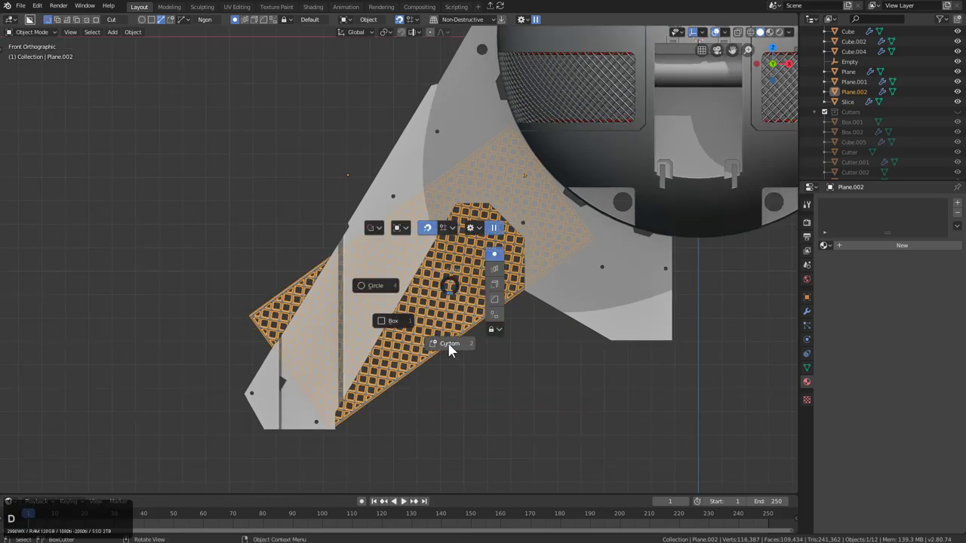
key("Escape")
left_click(327, 435)
key("ctrl")
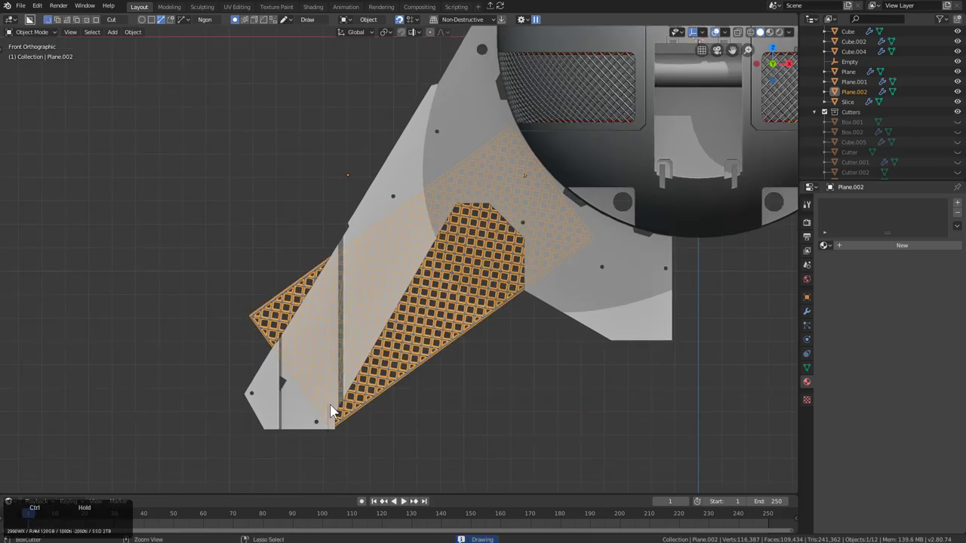
left_click(462, 208)
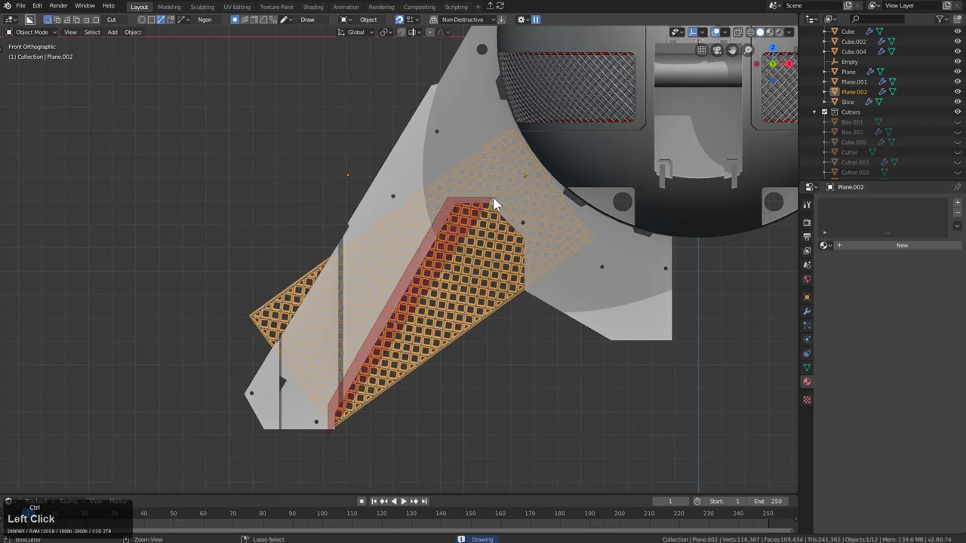
left_click(491, 202)
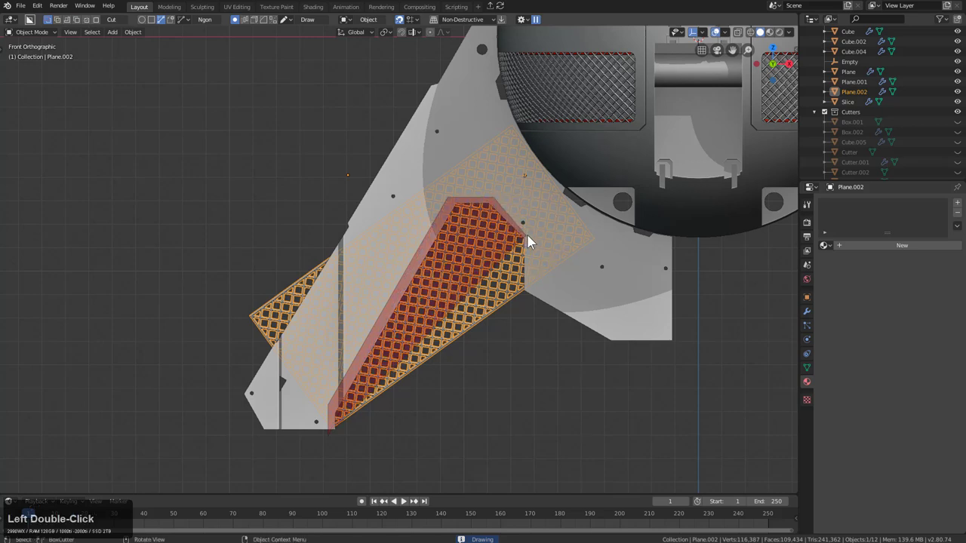
left_click(526, 238)
left_click(527, 317)
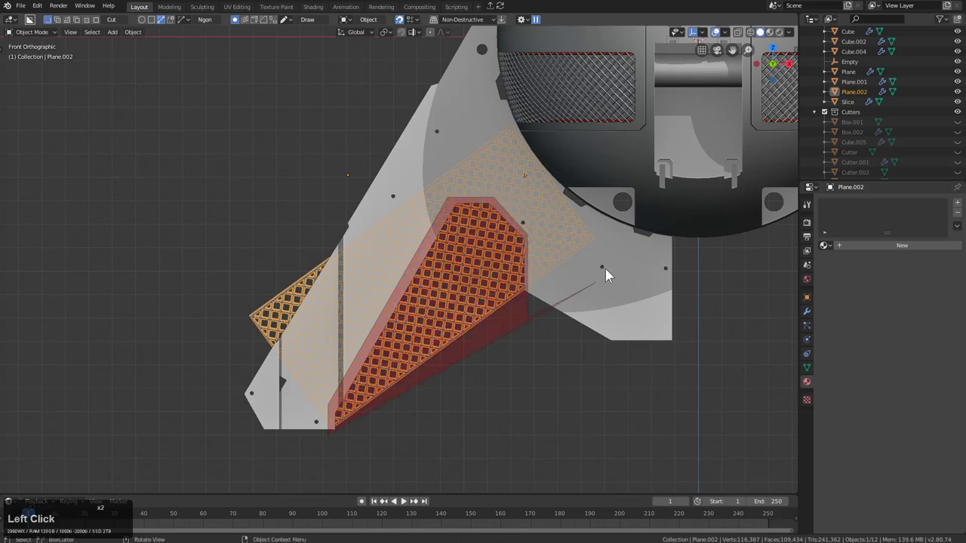
left_click(629, 227)
left_click(508, 103)
left_click(437, 123)
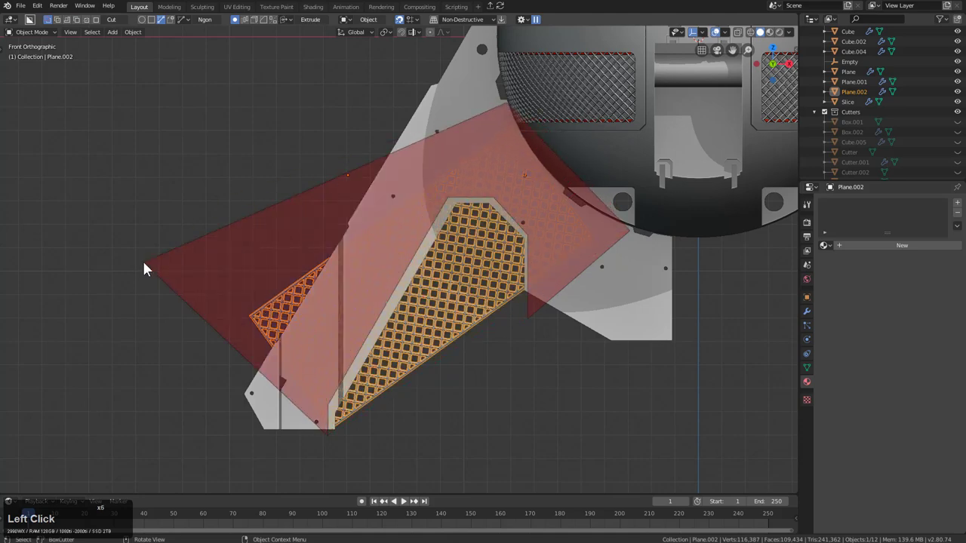
double_click(144, 267)
Step: Cut a shallow slanted-end notch into the leg's inner edge beside the grille with an Ngon in front view
middle_click_drag(320, 247, 399, 277)
left_click(399, 278)
key("KP_1")
key("d")
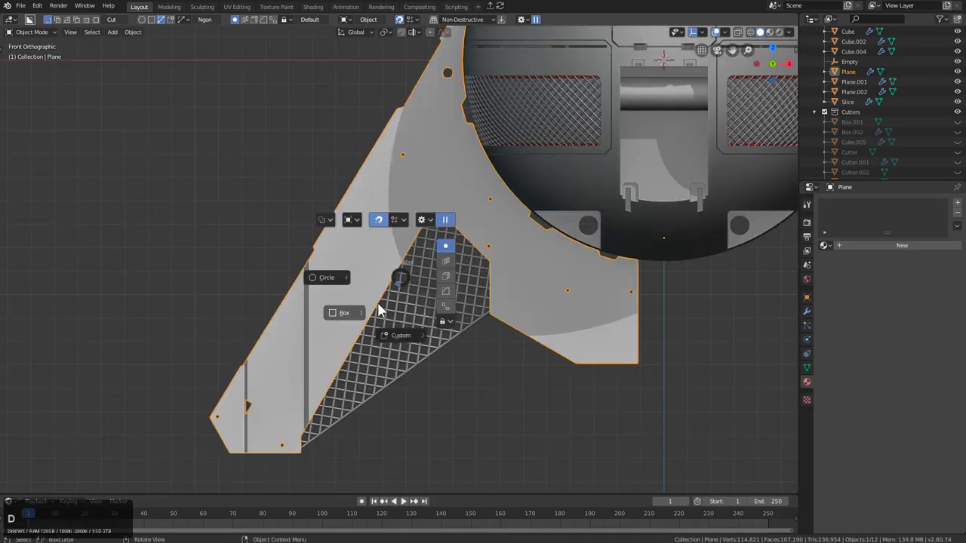
key("Escape")
scroll(430, 274, "up", 5)
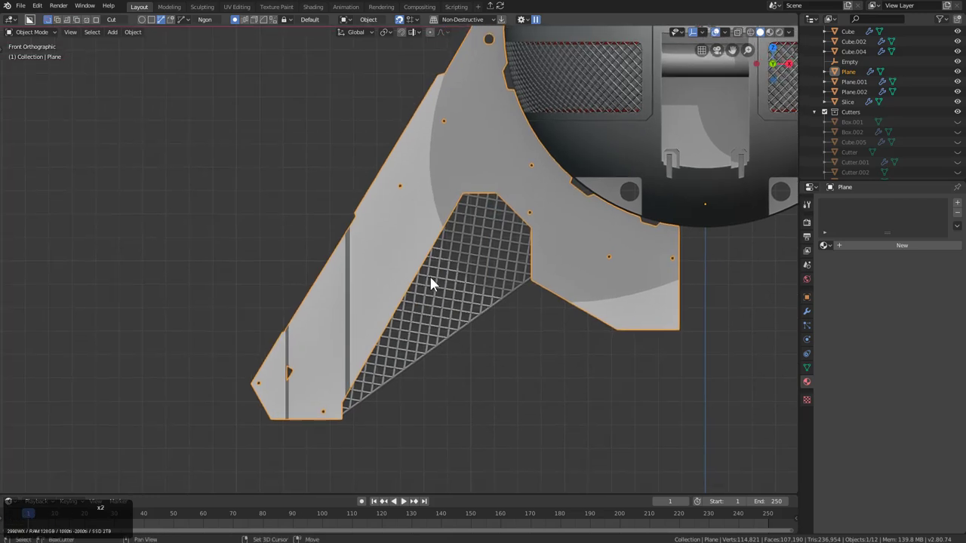
left_click_drag(448, 288, 379, 398)
left_click(378, 392)
triple_click(387, 422)
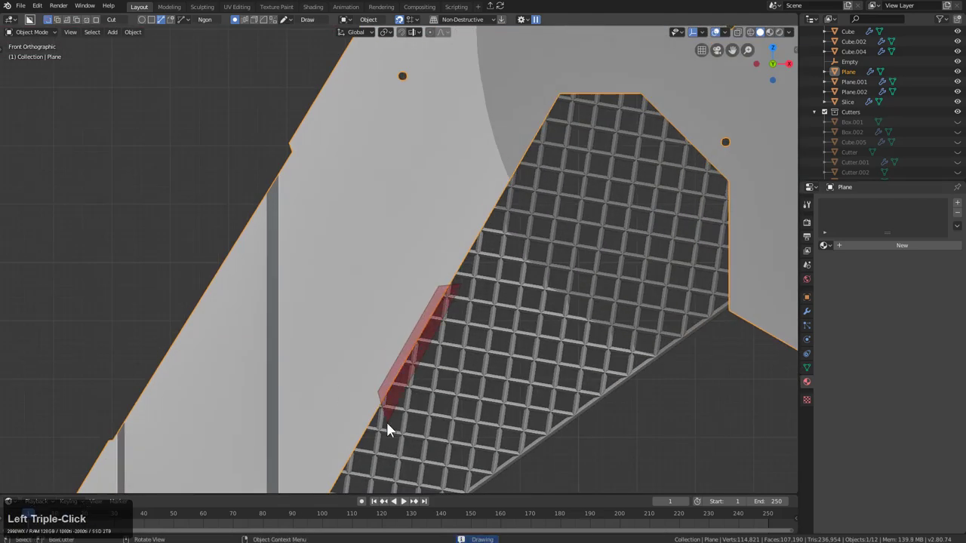
left_click(387, 422)
left_click(439, 361)
scroll(457, 339, "down", 2)
key("alt+a")
Step: Add a Path curve, move it beneath the bracket and scale it down
scroll(468, 315, "down", 1)
middle_click_drag(472, 299, 343, 299, "shift")
scroll(371, 298, "down", 2)
scroll(372, 304, "down", 1)
key("shift+a")
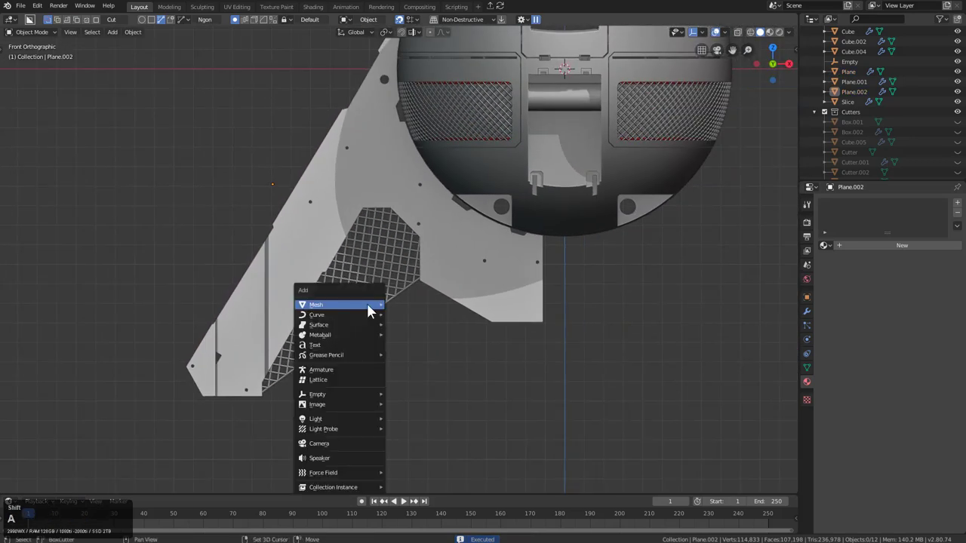
left_click(342, 314)
left_click(415, 359)
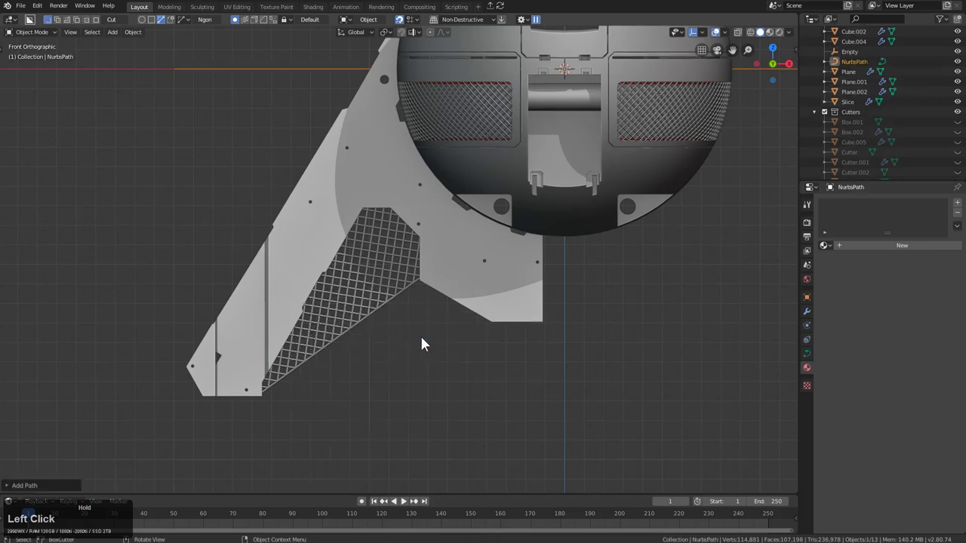
key("s")
left_click(523, 411)
key("g")
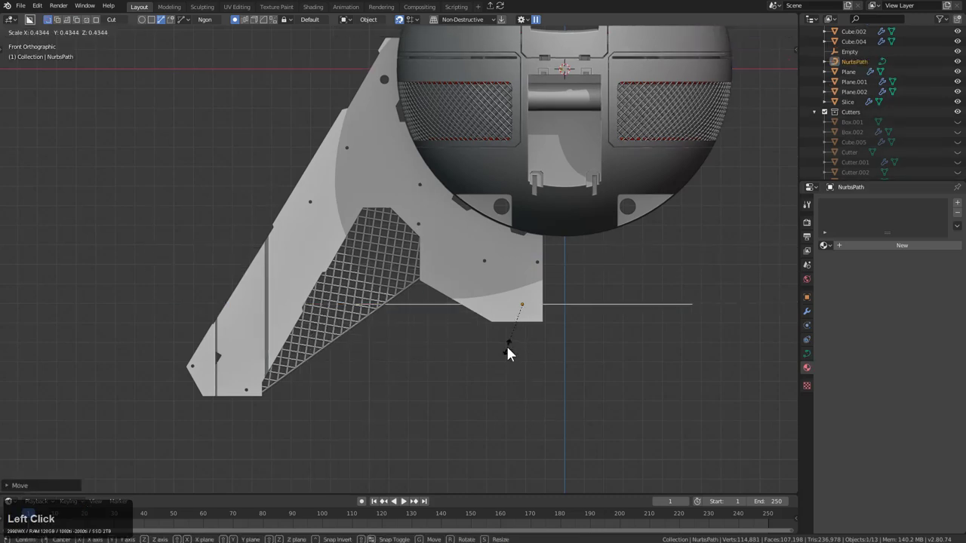
Step: Rotate the path to the slope of the grille's lower edge, then resize and move it alongside that edge
key("r")
left_click(490, 354)
key("g")
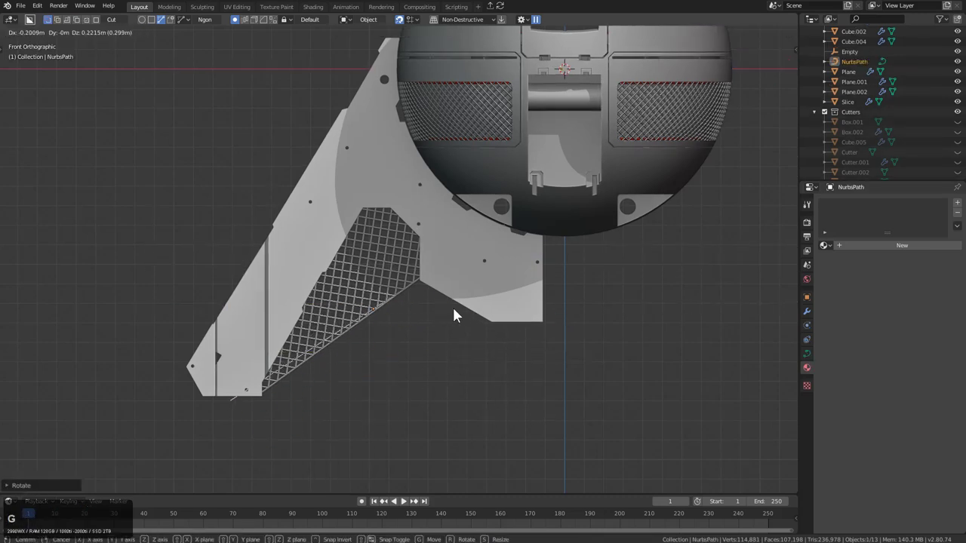
key("s")
left_click(462, 313)
key("g")
left_click(451, 310)
Step: Fine-tune the path's angle and position so it lies along the grille's lower edge from foot to bracket
key("r")
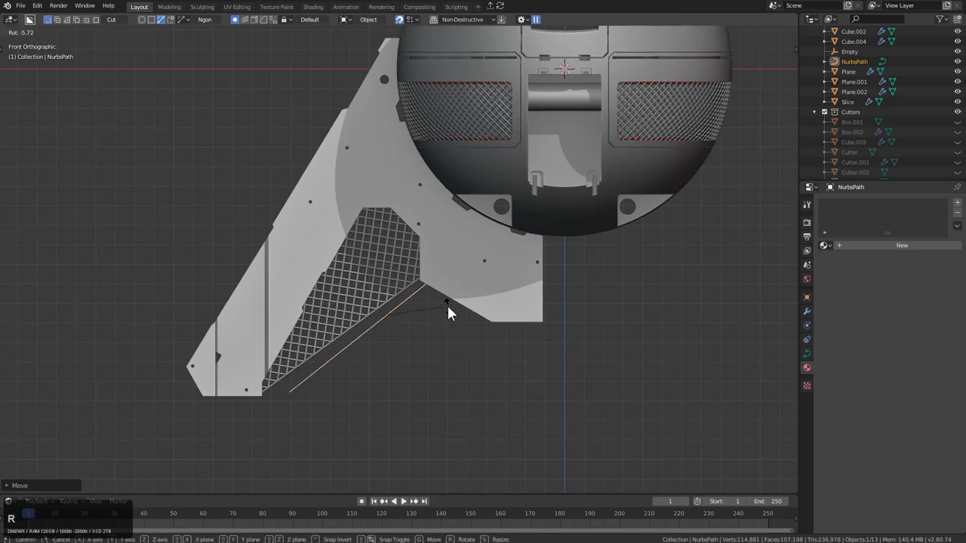
left_click(446, 304)
key("g")
left_click(426, 317)
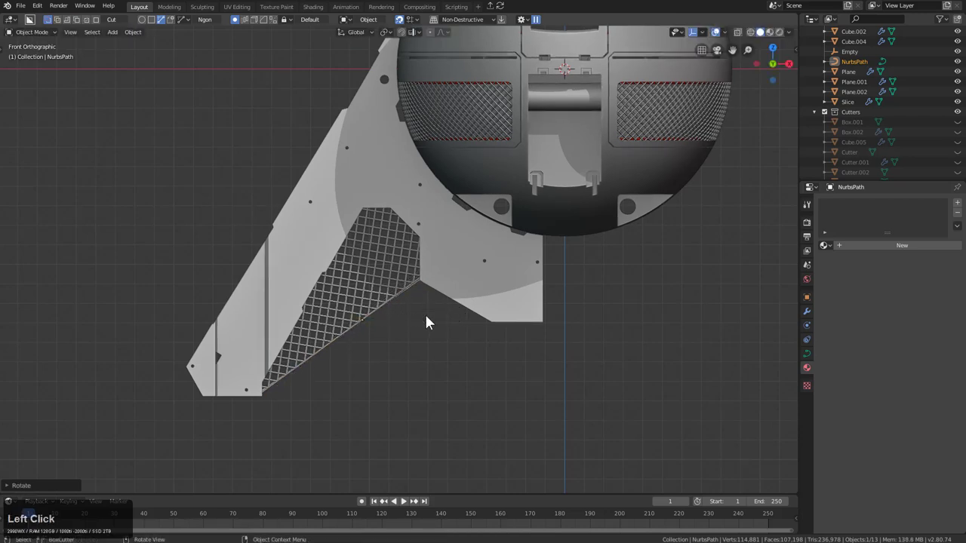
key("r")
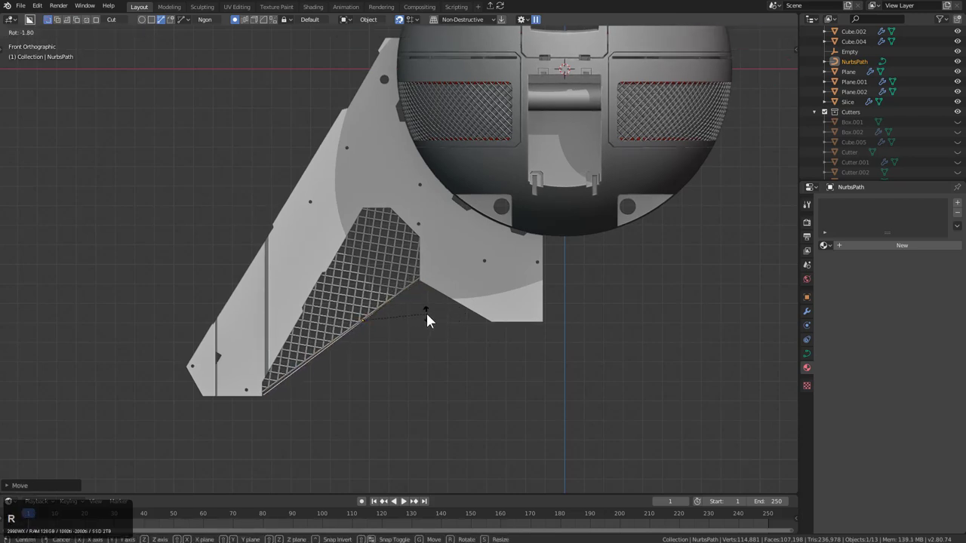
left_click(425, 310)
Step: Thicken the path into a round rod with Adjust Curve and shift it along the grille's lower edge
key("q")
left_click(425, 315)
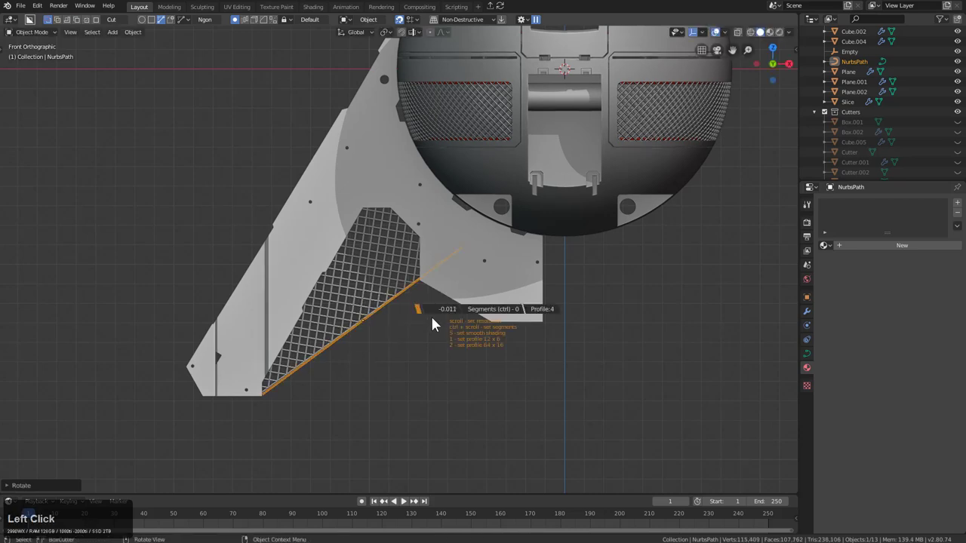
left_click(459, 322)
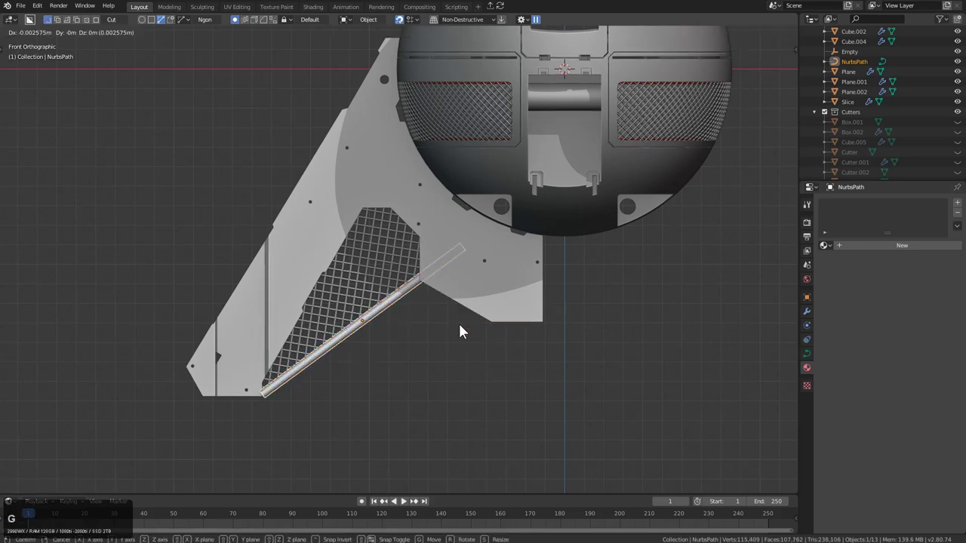
middle_click_drag(457, 319, 455, 322)
scroll(455, 322, "up", 3)
right_click(457, 332)
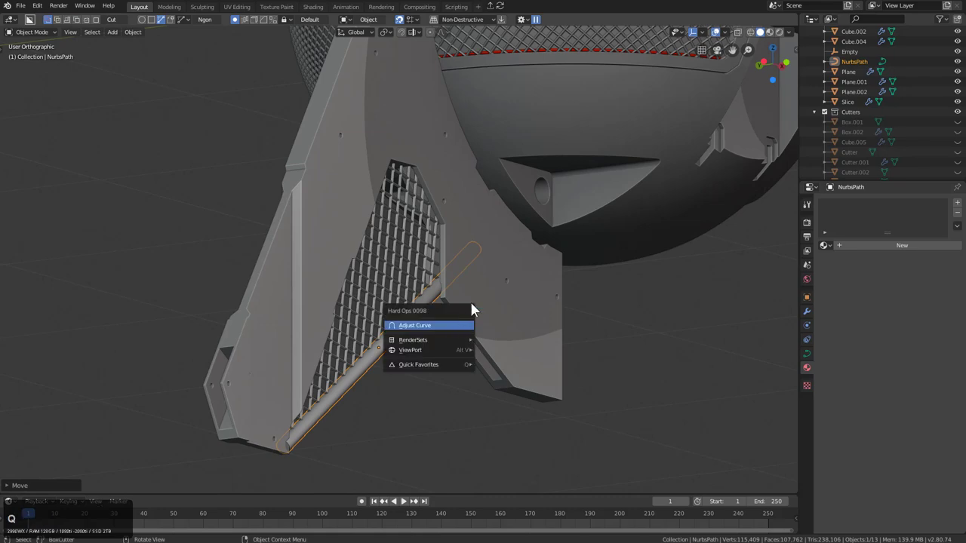
Step: Refine the rod's thickness with Adjust Curve so it fits within the leg's thickness beside the grille
middle_click_drag(513, 310, 457, 298)
scroll(465, 296, "up", 2)
right_click(457, 300)
left_click(459, 301)
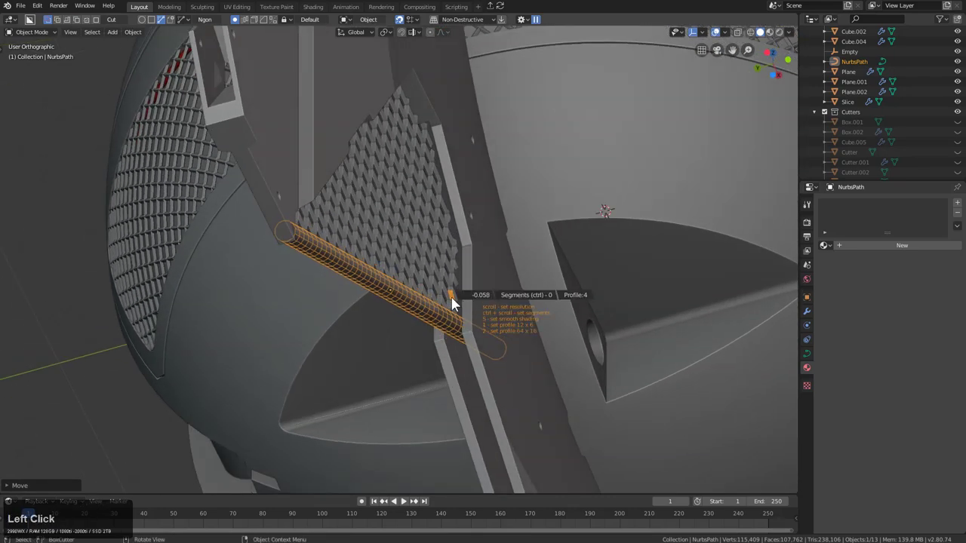
left_click(472, 310)
right_click(485, 319)
left_click(489, 319)
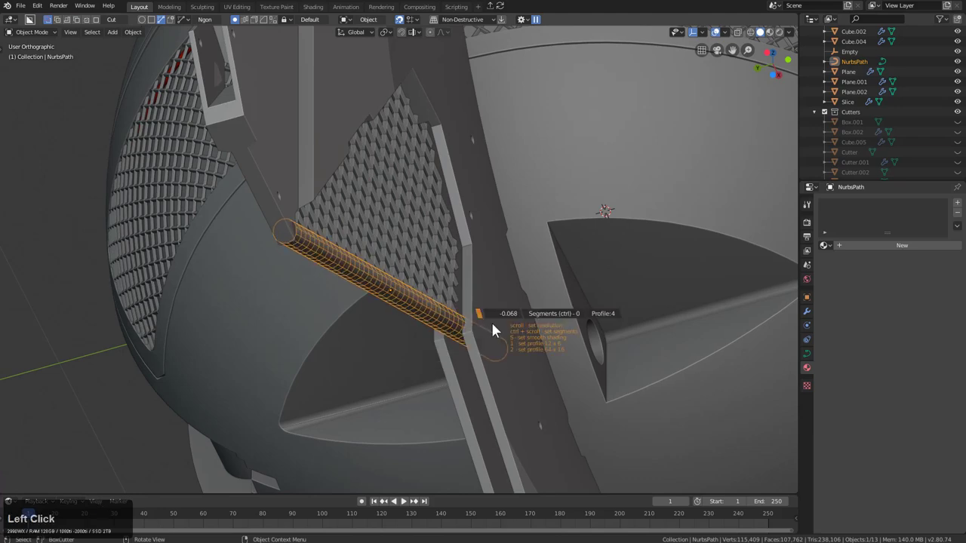
left_click(479, 315)
middle_click_drag(479, 316, 430, 344)
scroll(405, 362, "up", 2)
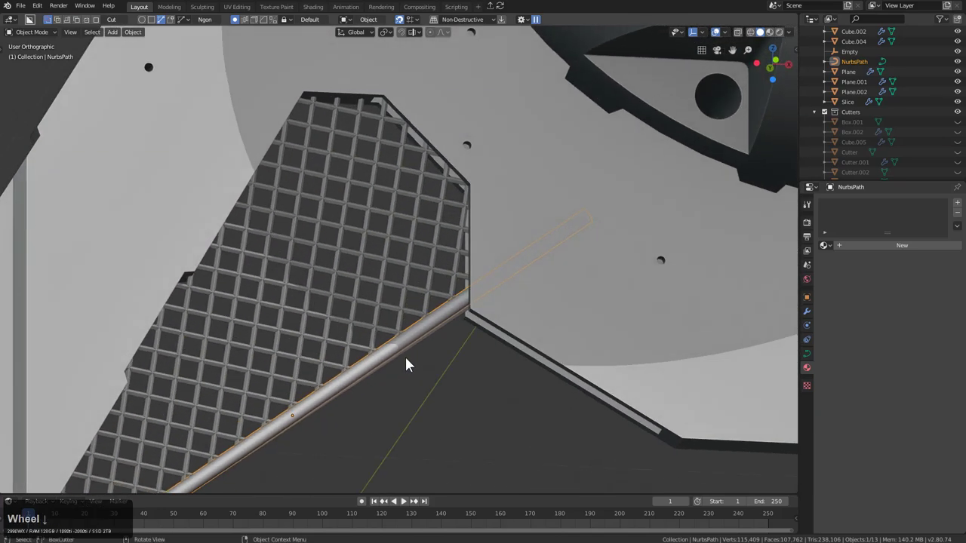
key("a")
scroll(414, 328, "down", 2)
scroll(385, 324, "up", 3)
left_click(390, 316)
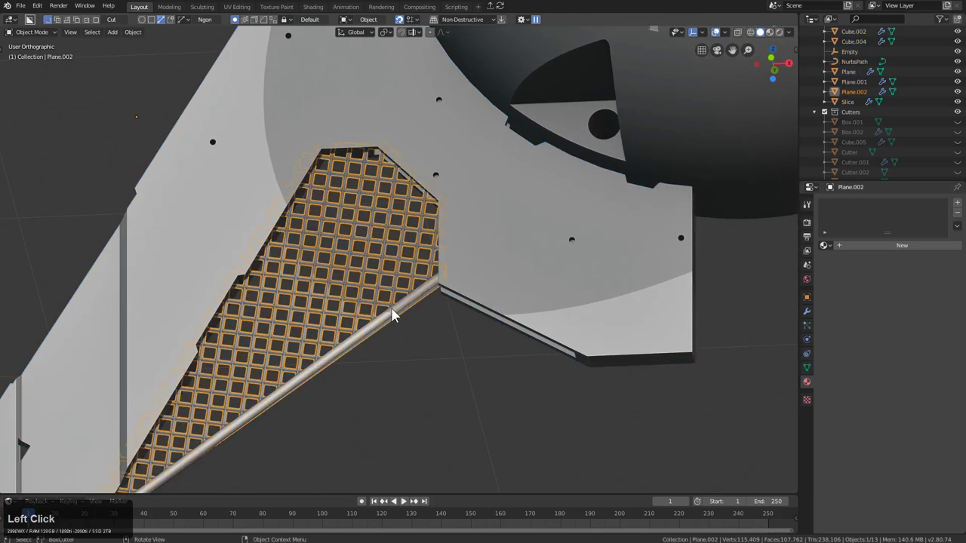
key("KP_1")
key("g")
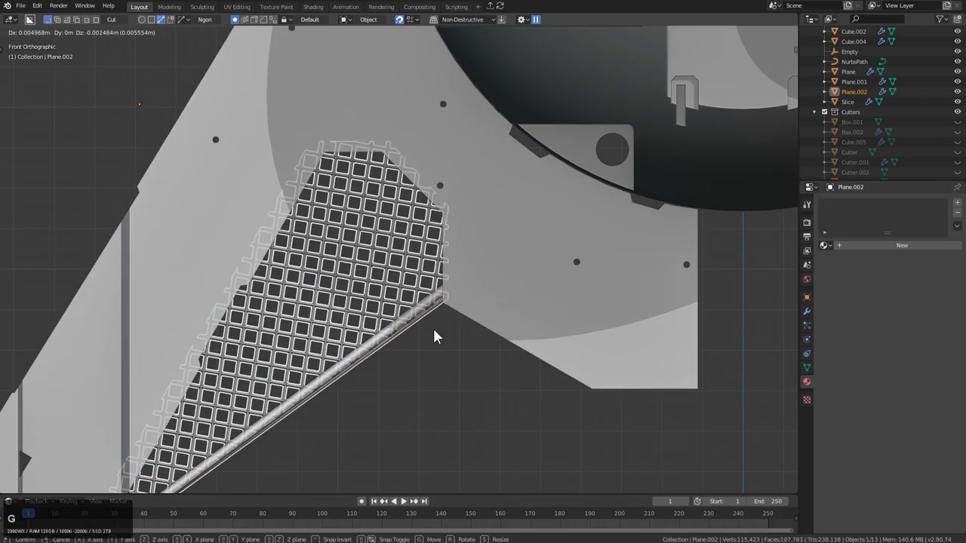
right_click(433, 328)
Step: Rotate the rod slightly in front view so it follows the grille's lower edge from foot to bracket
left_click(402, 317)
left_click(414, 316)
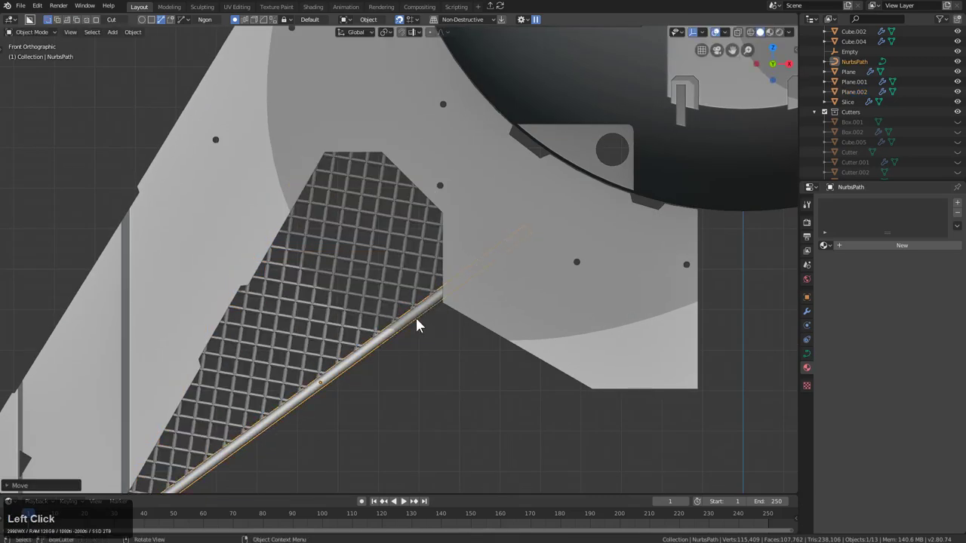
key("r")
left_click(476, 325)
scroll(417, 329, "down", 2)
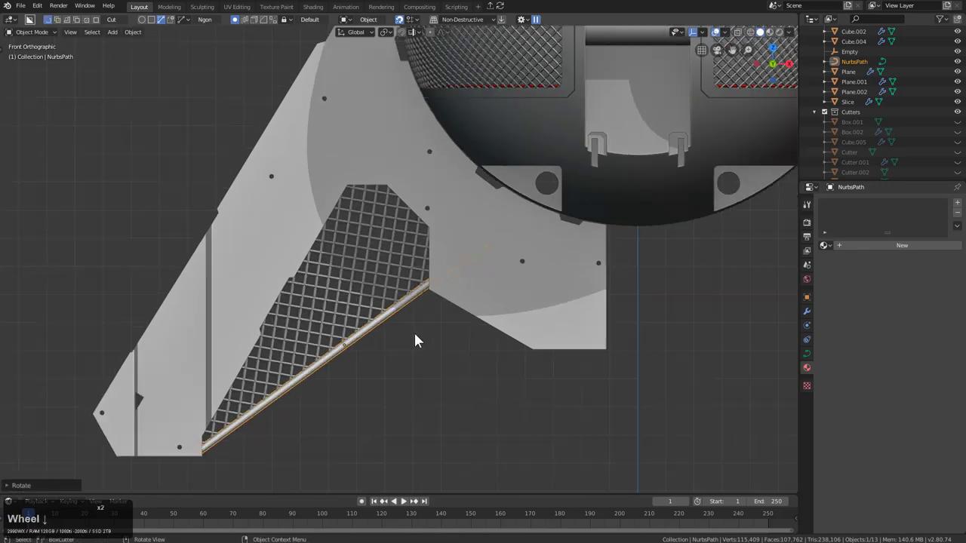
middle_click_drag(401, 326, 426, 325, "shift")
scroll(425, 324, "up", 1)
key("a")
scroll(412, 293, "down", 2)
key("alt+a")
scroll(438, 279, "down", 2)
middle_click_drag(453, 277, 367, 283, "shift")
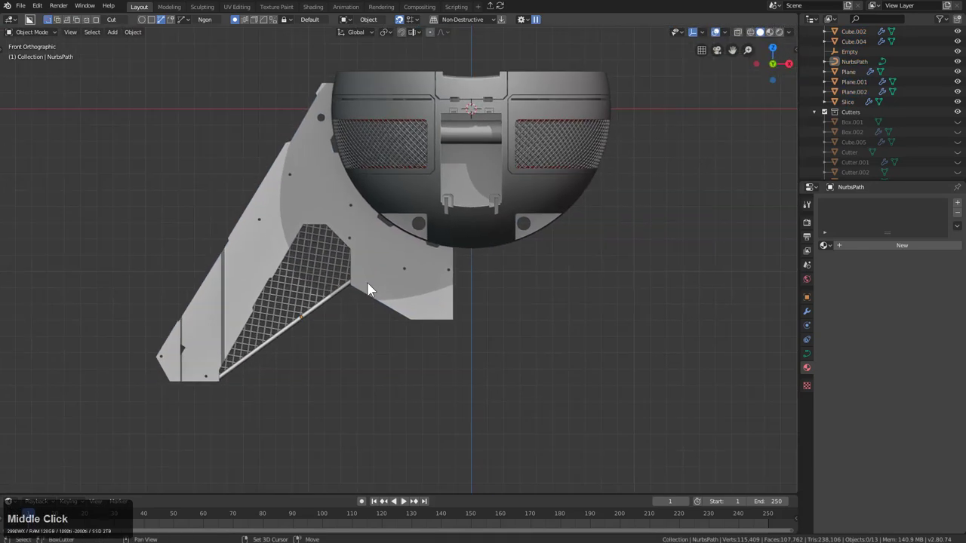
Step: Add a sphere empty at the centre of the spherical body to serve as the legs' mirror reference
left_click(406, 315)
middle_click_drag(380, 315, 413, 306, "shift")
key("alt+a")
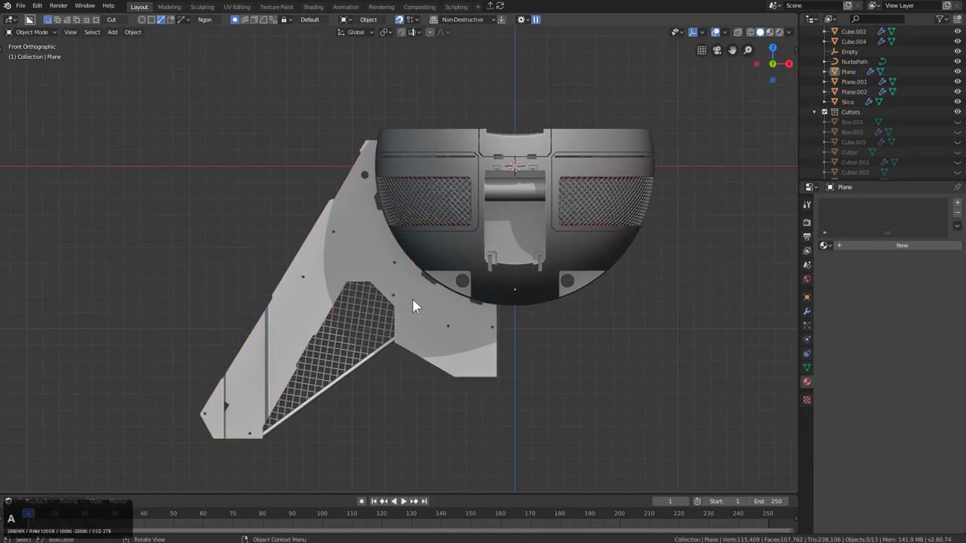
scroll(455, 297, "down", 2)
key("shift+a")
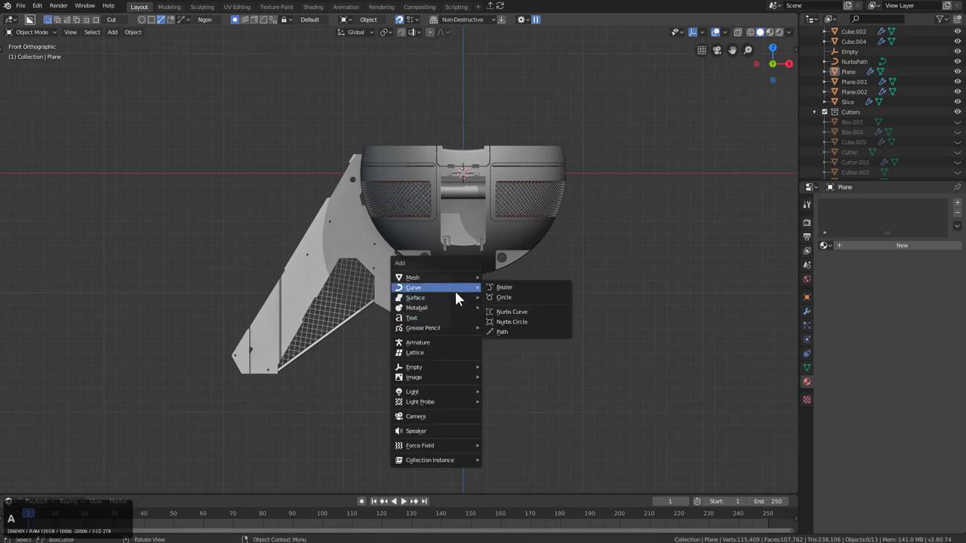
left_click(468, 368)
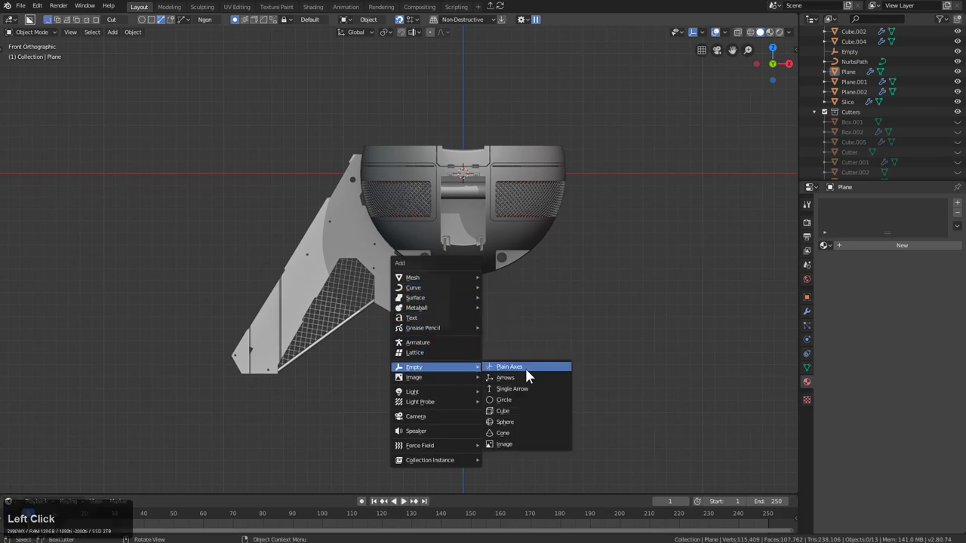
left_click(519, 419)
middle_click_drag(519, 419, 363, 299)
scroll(364, 299, "down", 2)
Step: Mirror the leg about the empty's X axis to place a second leg on the opposite side of the body
left_click(352, 244)
left_click(327, 143, "shift")
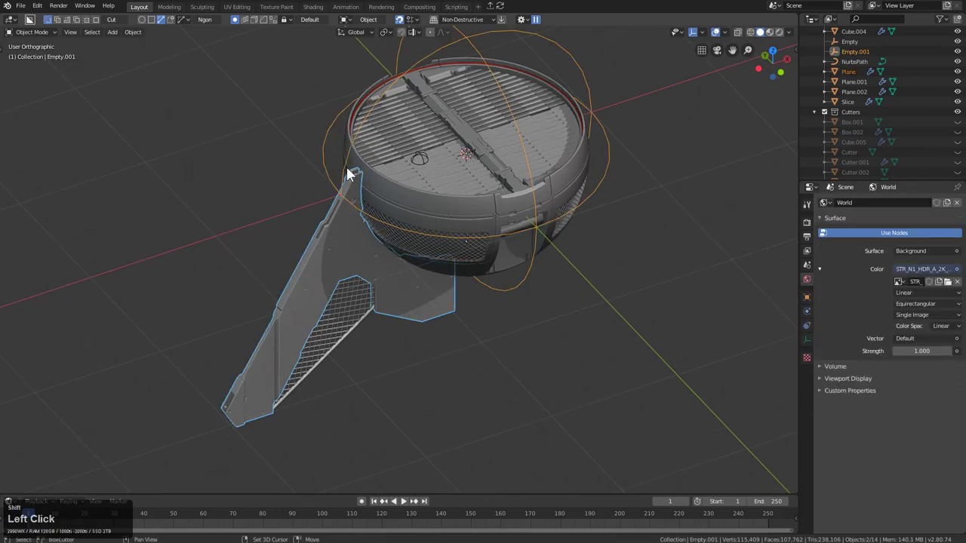
key("alt+x")
left_click(390, 179)
key("alt+a")
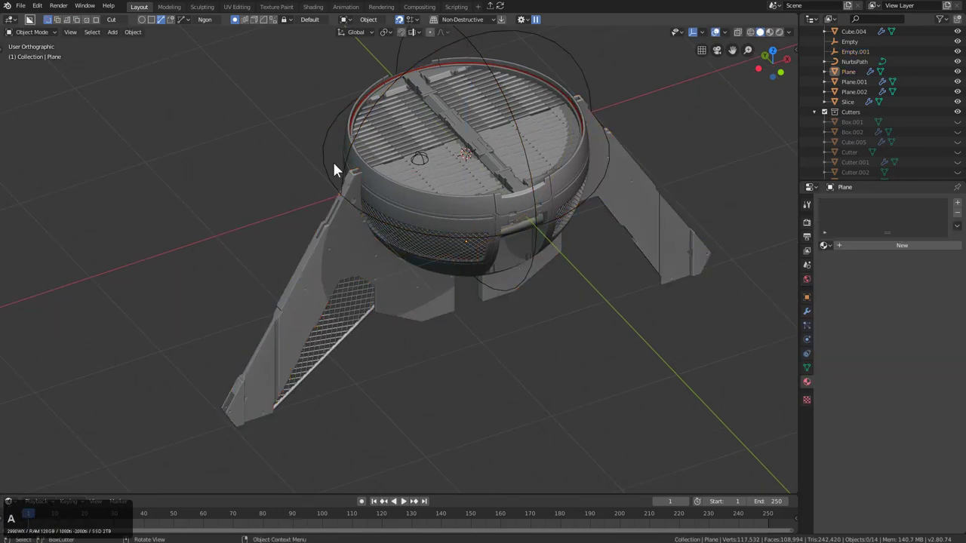
Step: Mirror the leg a second time about the empty, using its Y axis
left_click(321, 165)
left_click(320, 227)
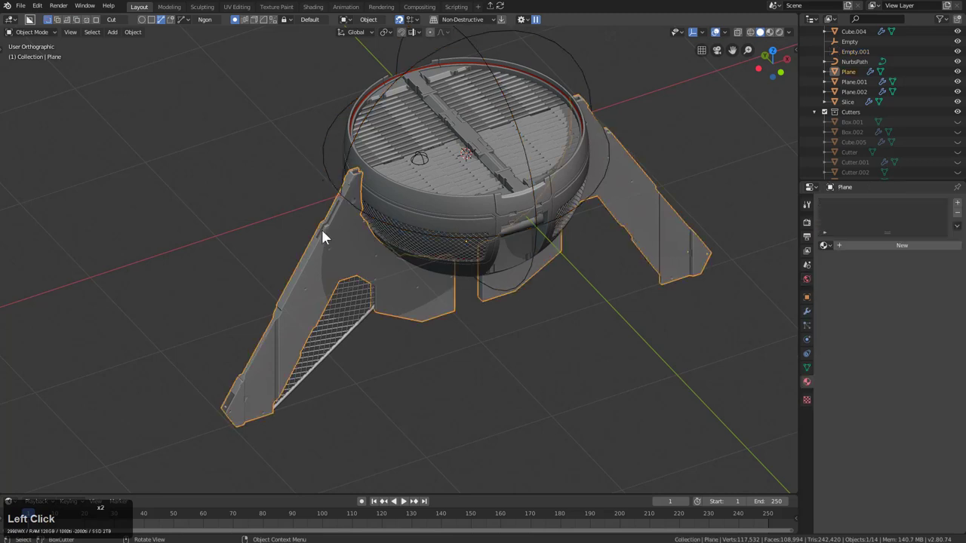
left_click(322, 154, "shift")
key("alt+x")
left_click(509, 201)
key("alt+a")
Step: Rotate the sphere empty 45 degrees around the global Z axis to spread four legs evenly around the body
left_click(324, 171)
key("r")
key("z")
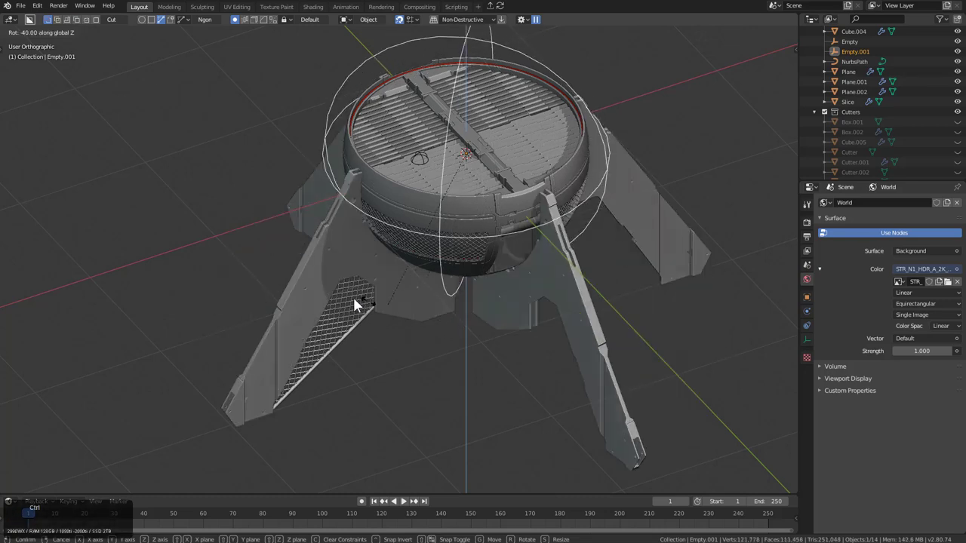
mouse_move(372, 301)
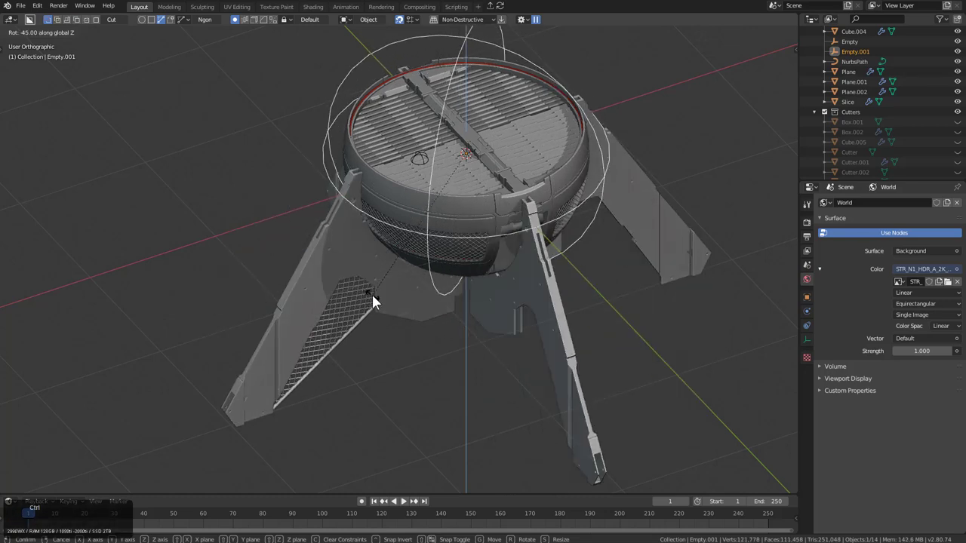
left_click(372, 292)
Step: Mirror the wire grille and its rod about the rotated empty in two passes to repeat them on the other legs
left_click(349, 323)
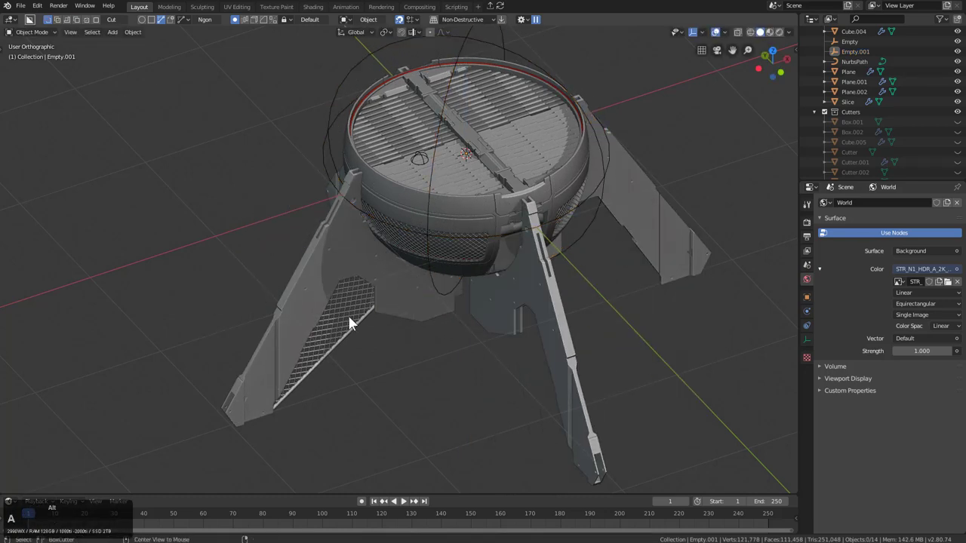
left_click(350, 322, "shift")
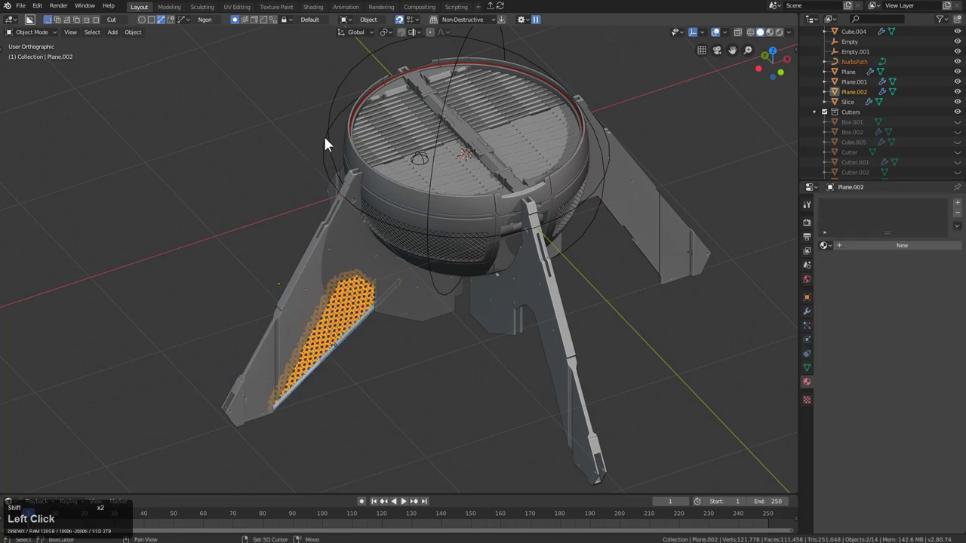
key("alt+x")
left_click(441, 205)
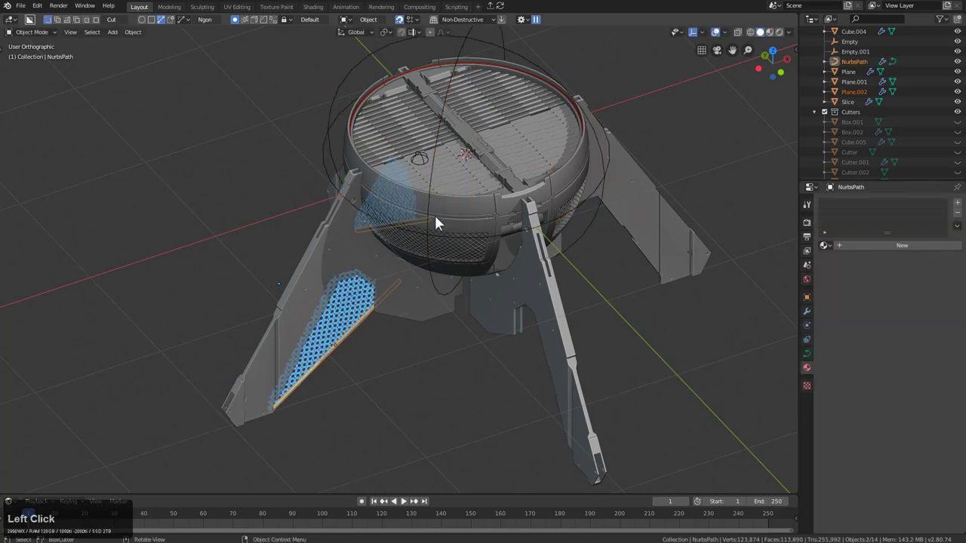
middle_click_drag(433, 212, 353, 142)
key("alt+x")
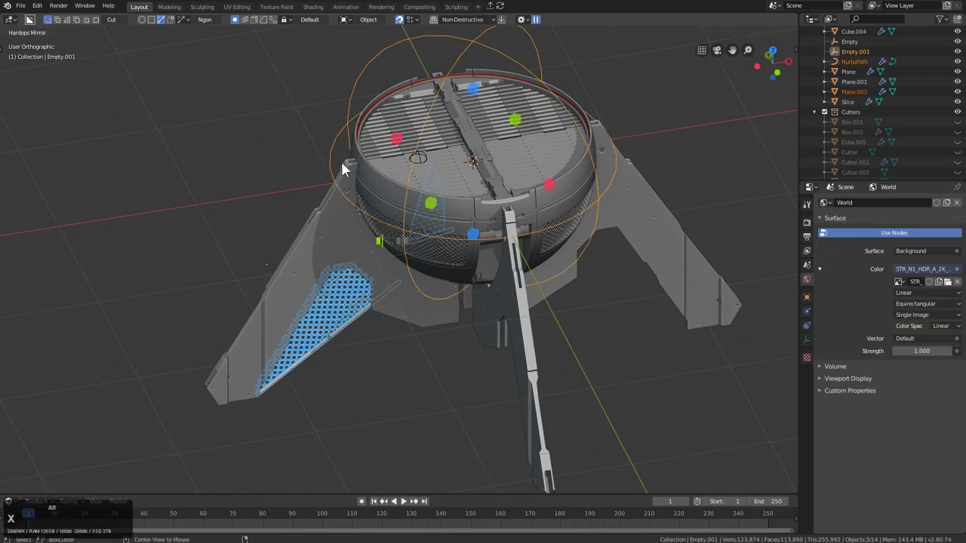
left_click(431, 204)
Step: Hide the sphere empty and switch the viewport to perspective
middle_click_drag(446, 226, 458, 98)
scroll(453, 298, "down", 2)
left_click(458, 81)
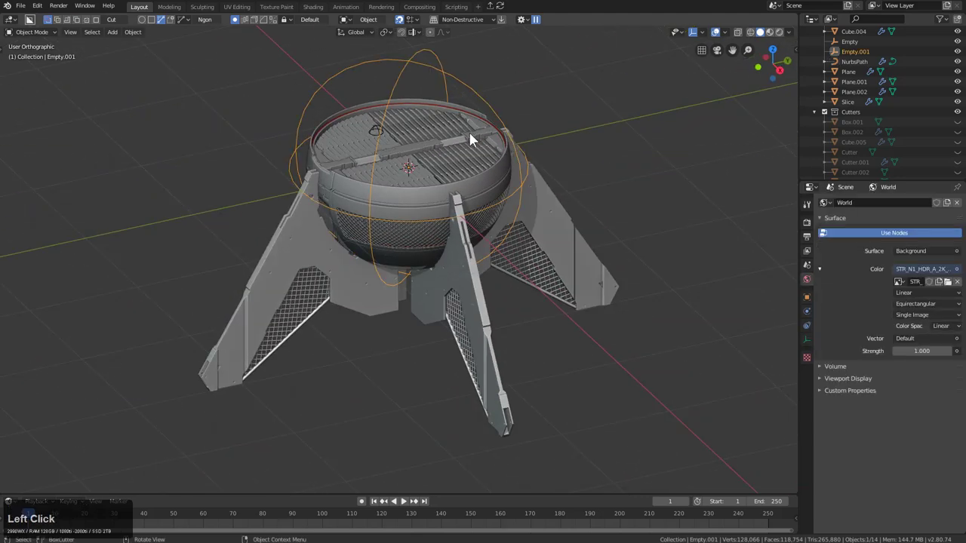
key("h")
middle_click_drag(468, 131, 491, 155)
key("KP_5")
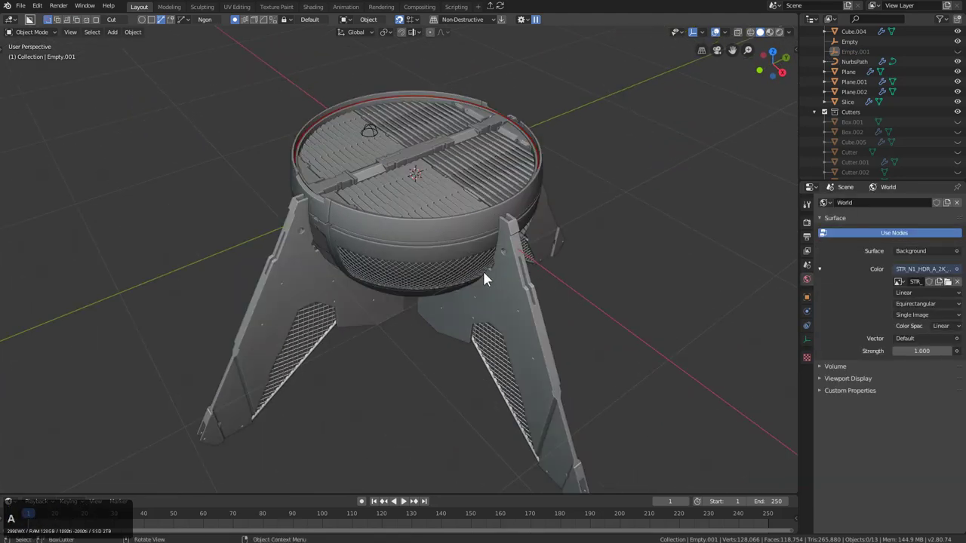
Step: Duplicate the mirrored rod in right orthographic view and place the copy higher, across the upper part of the legs
middle_click_drag(482, 271, 334, 277)
left_click(309, 312)
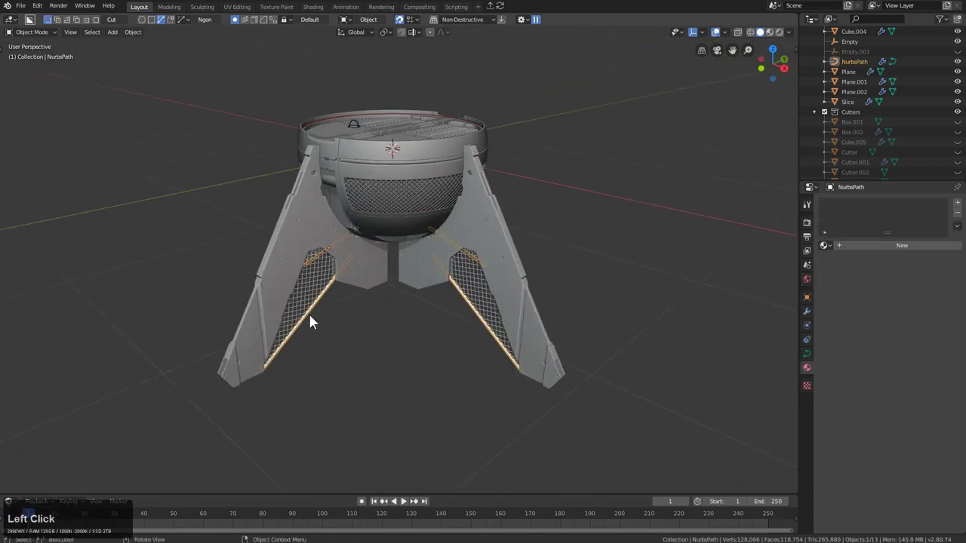
key("KP_1")
key("KP_3")
key("KP_5")
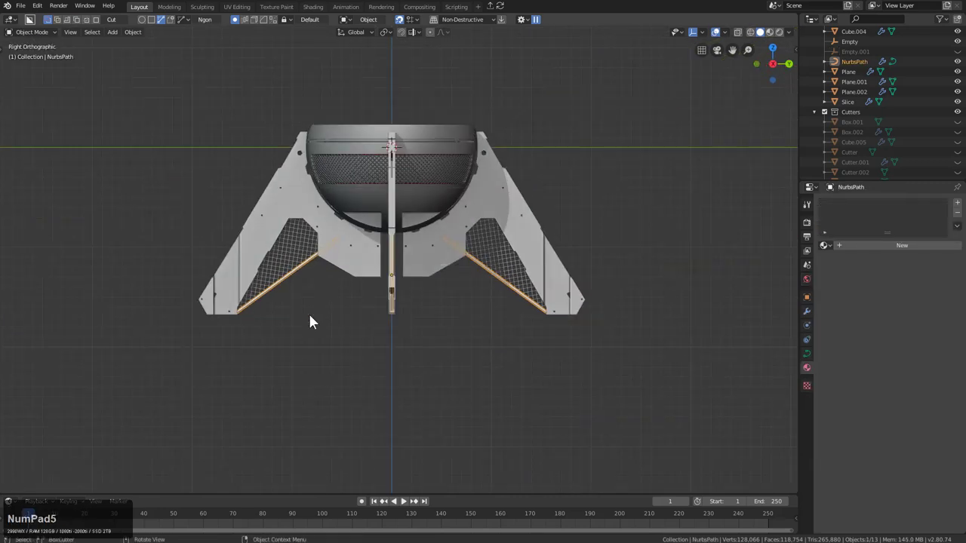
scroll(506, 329, "up", 2)
key("shift+d")
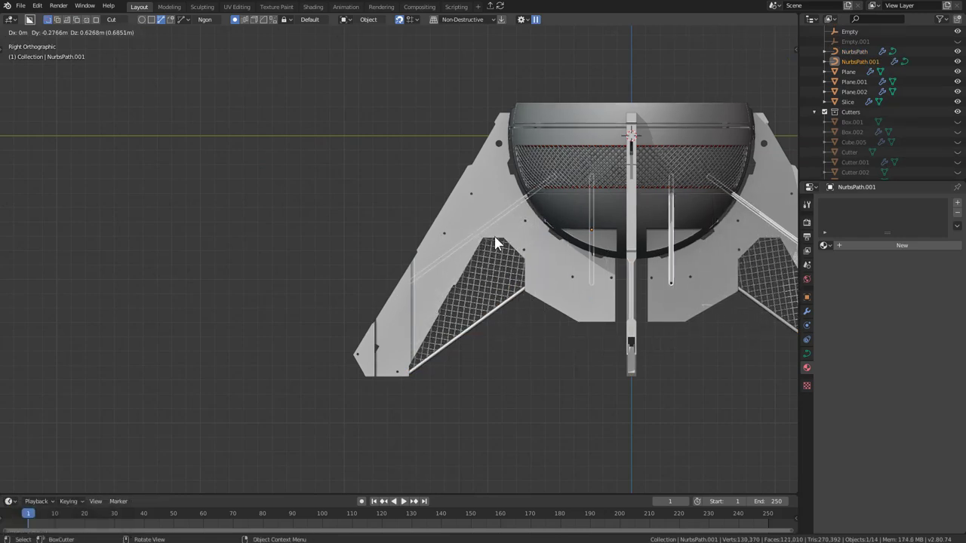
left_click(514, 249)
Step: Rotate the duplicated rod parallel to the leg's outer edge in front view and move it next to that edge
key("KP_Decimal")
middle_click_drag(513, 248, 561, 291)
key("Tab")
key("Tab")
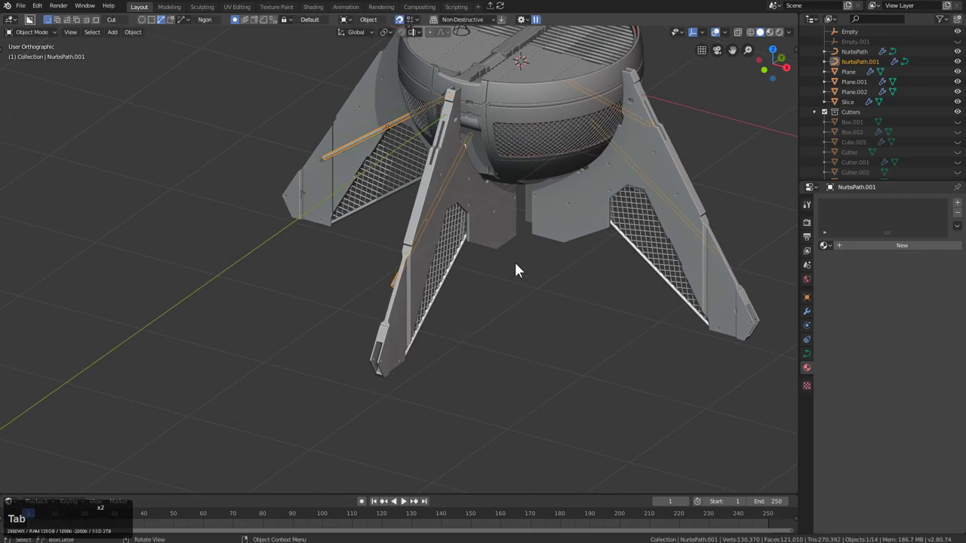
key("KP_1")
scroll(339, 256, "up", 3)
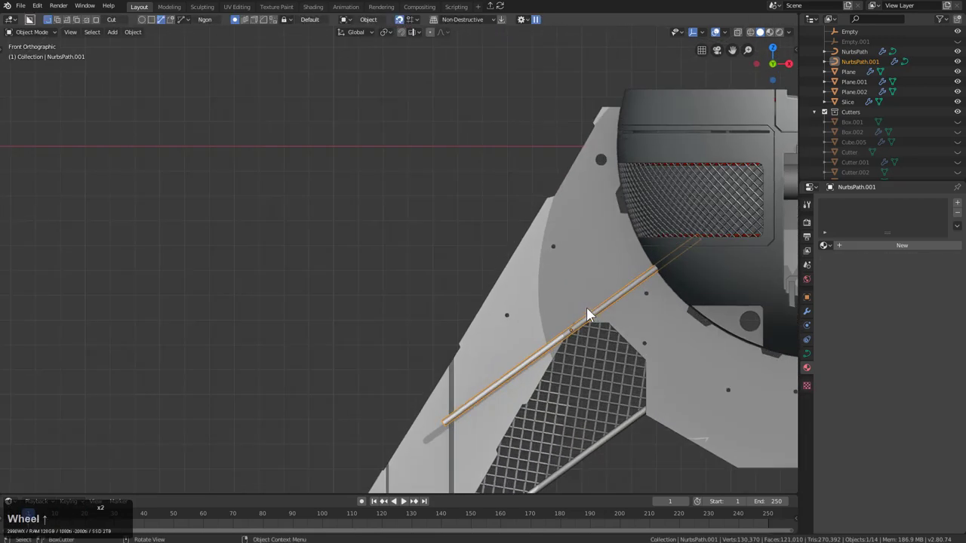
key("r")
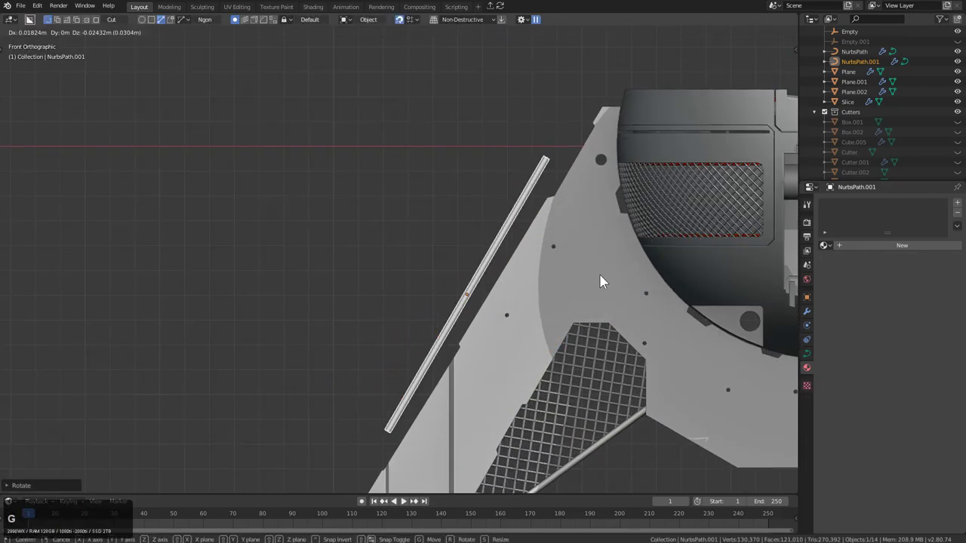
left_click(613, 295)
Step: Enlarge the duplicated rod and fine-tune its angle and position so it runs along the leg's outer edge
key("s")
left_click(663, 295)
key("s")
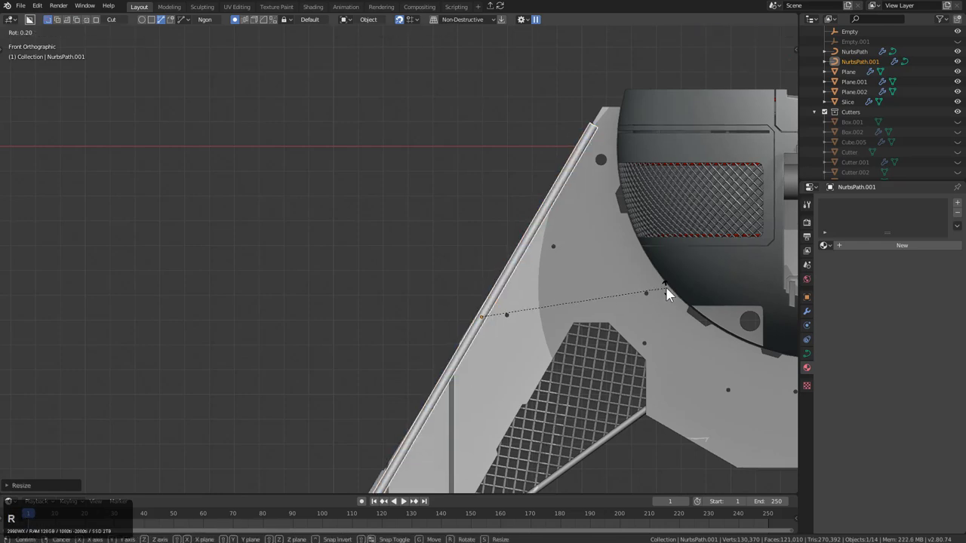
left_click(616, 309)
scroll(616, 304, "down", 1)
middle_click_drag(615, 308, 599, 322, "shift")
key("g")
left_click(586, 253)
key("r")
left_click(587, 251)
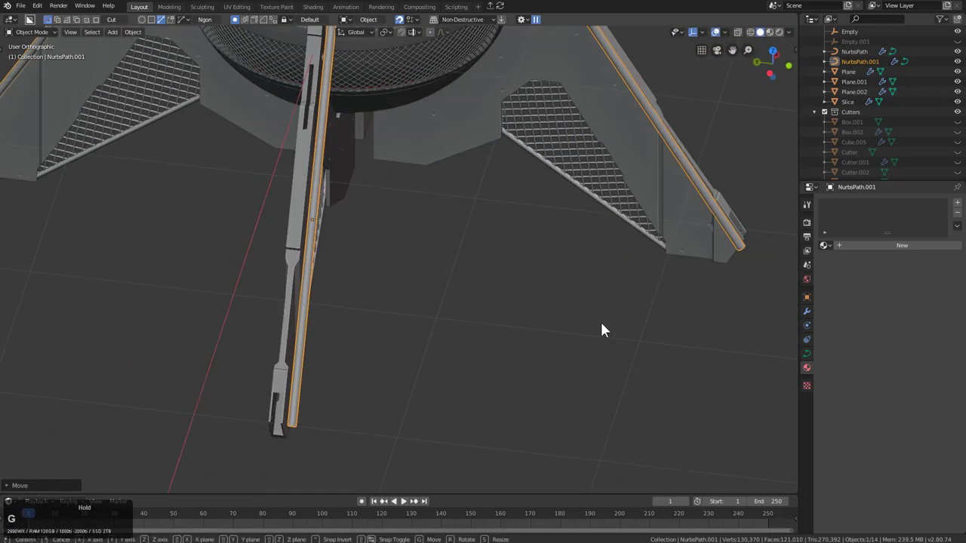
Step: Move the outer rod about 0.075 m along the global Y axis to centre it on the leg's edge
key("g")
key("x")
key("y")
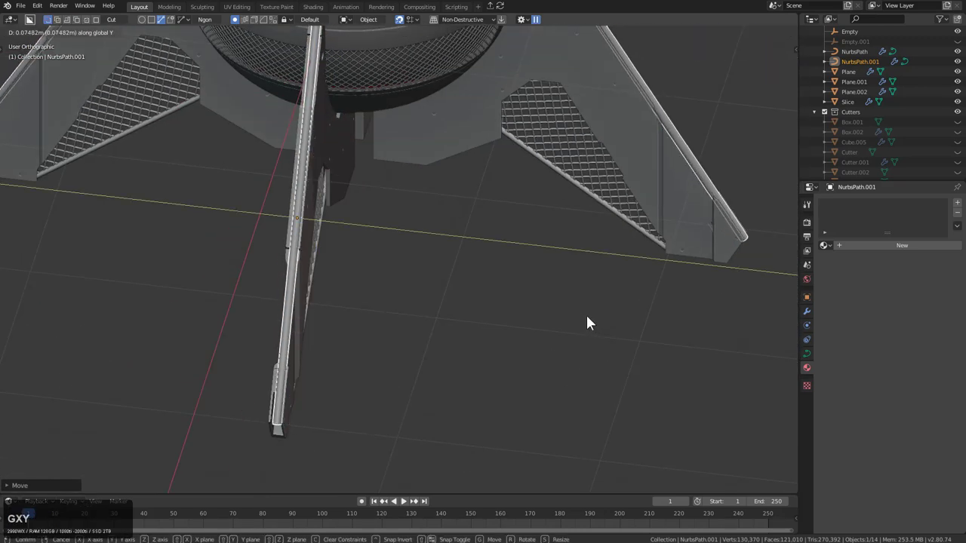
left_click(586, 316)
middle_click_drag(425, 226, 575, 313)
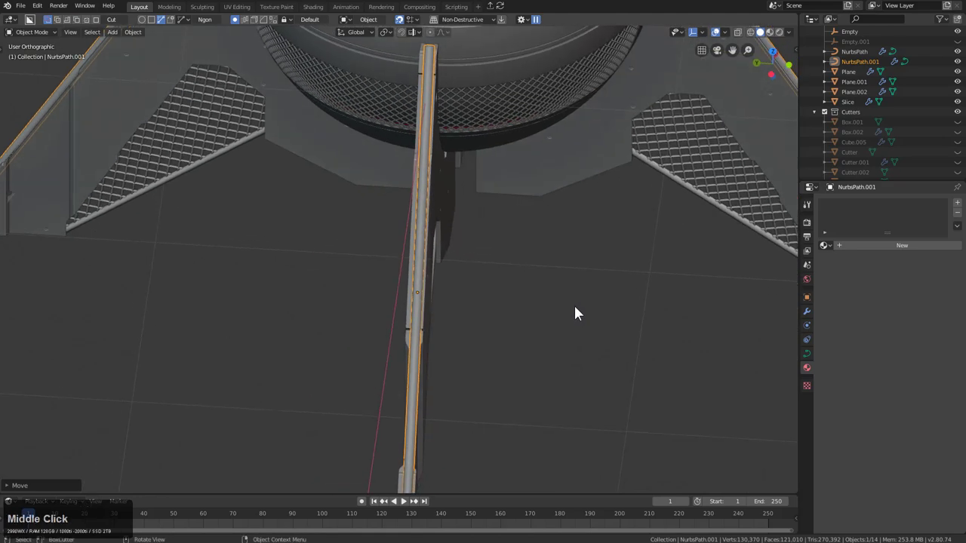
Step: Nudge the outer rod slightly along the global Y axis so it sits centred on the leg plate
key("g")
key("y")
left_click(572, 301)
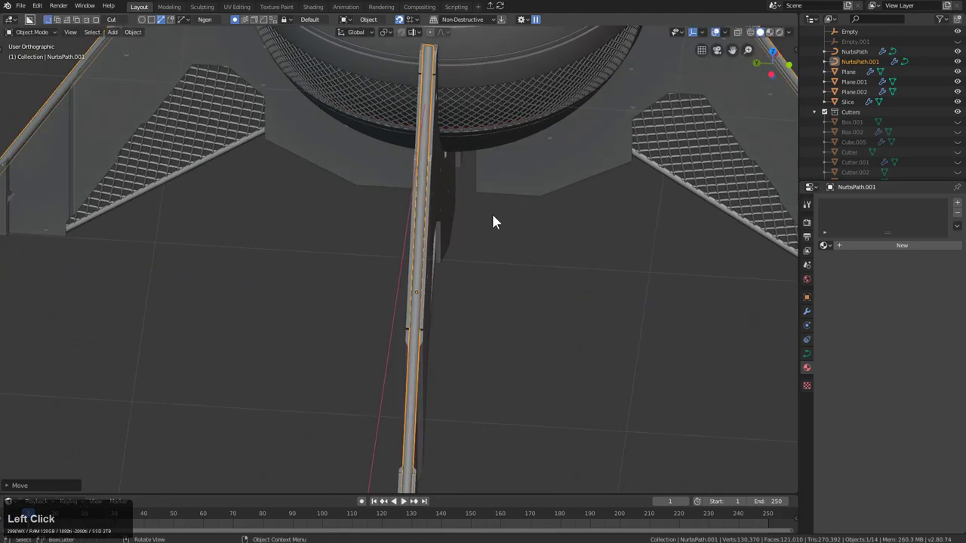
Step: Extrude the outer rod's upper end point in front view so the rod bends over the leg's top and meets the body
scroll(498, 257, "up", 2)
middle_click_drag(506, 302, 442, 276)
key("Tab")
left_click(615, 202)
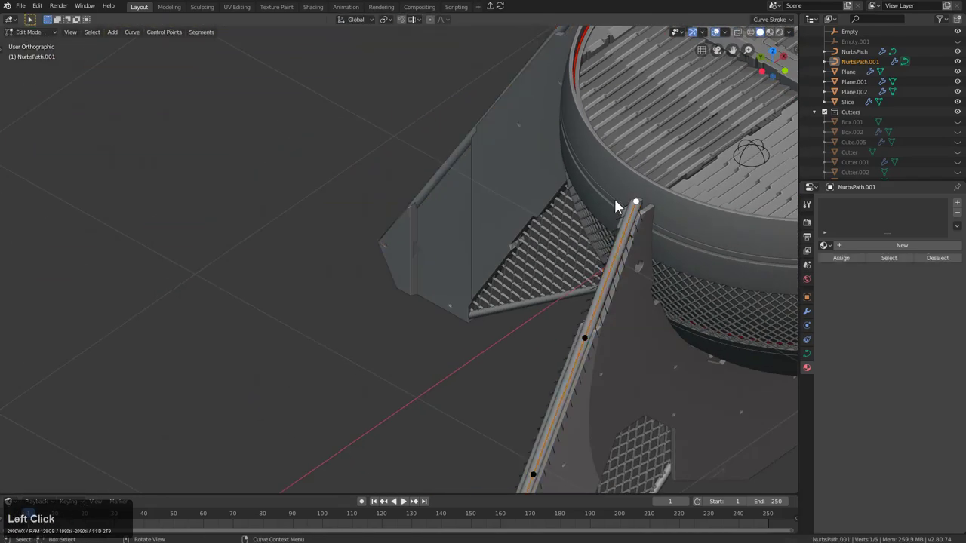
key("KP_1")
key("KP_Decimal")
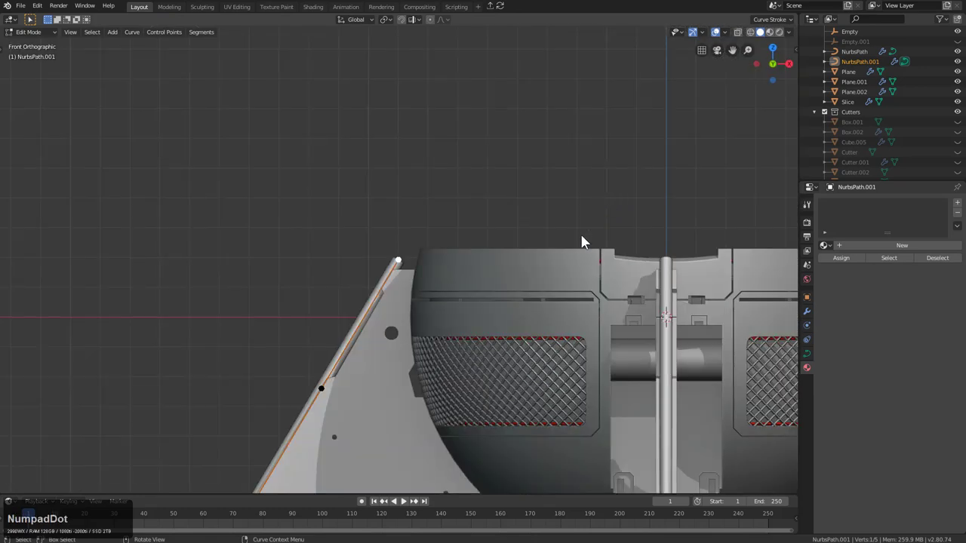
scroll(582, 242, "up", 4)
key("e")
left_click(436, 284)
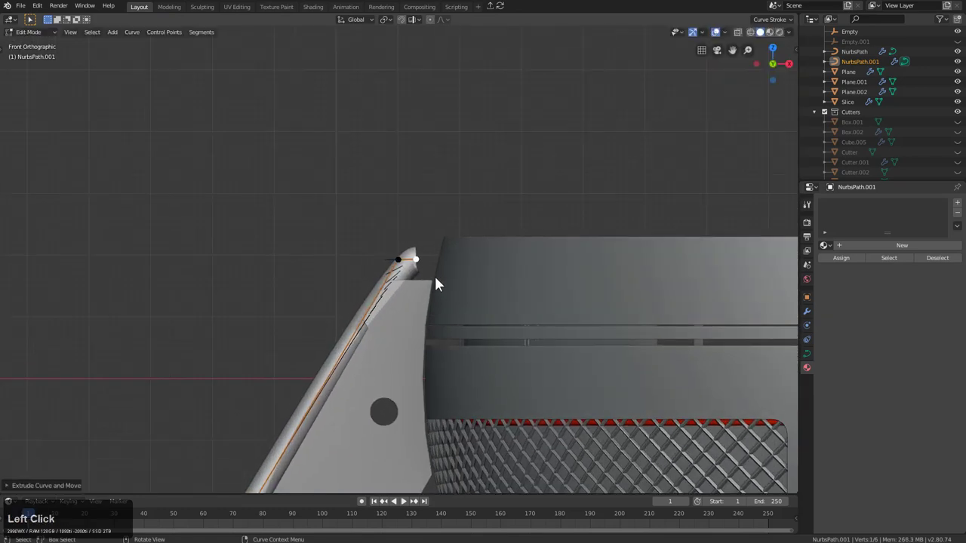
key("e")
left_click(451, 282)
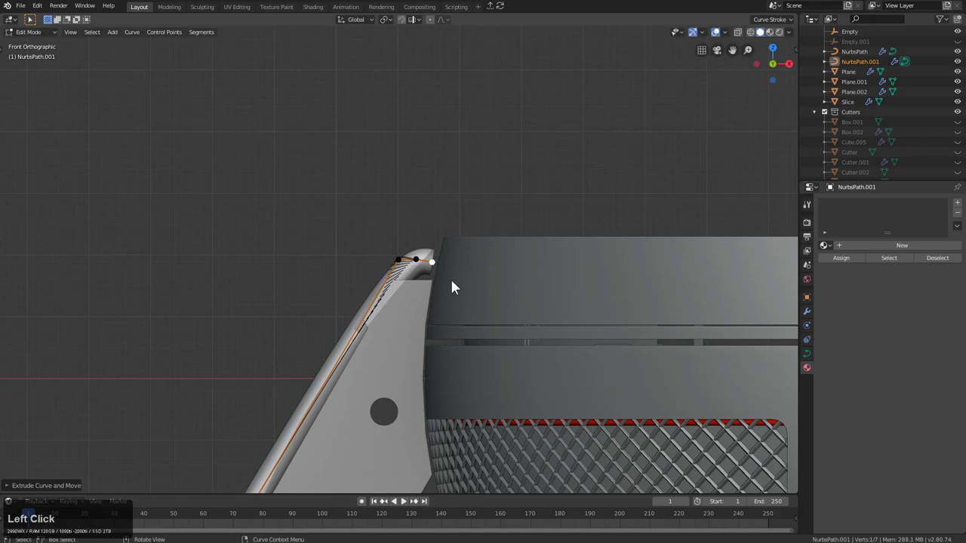
key("e")
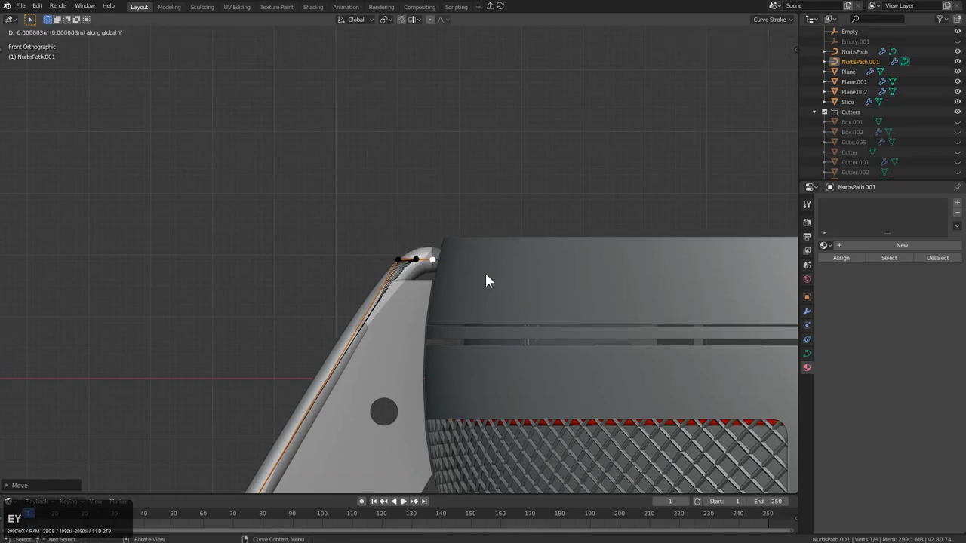
left_click(487, 276)
key("Tab")
Step: Extrude the rod's lower end point around the foot's outer corner and down the slanted edge to the foot's bottom corner
middle_click_drag(491, 276, 446, 188)
scroll(386, 323, "down", 3)
scroll(312, 390, "down", 3)
key("Tab")
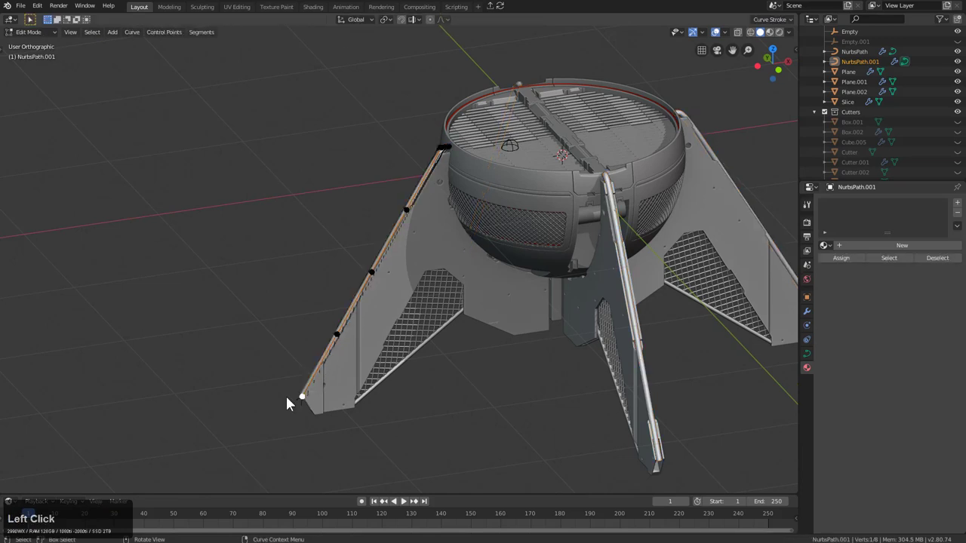
key("KP_1")
key("KP_Decimal")
scroll(392, 296, "up", 6)
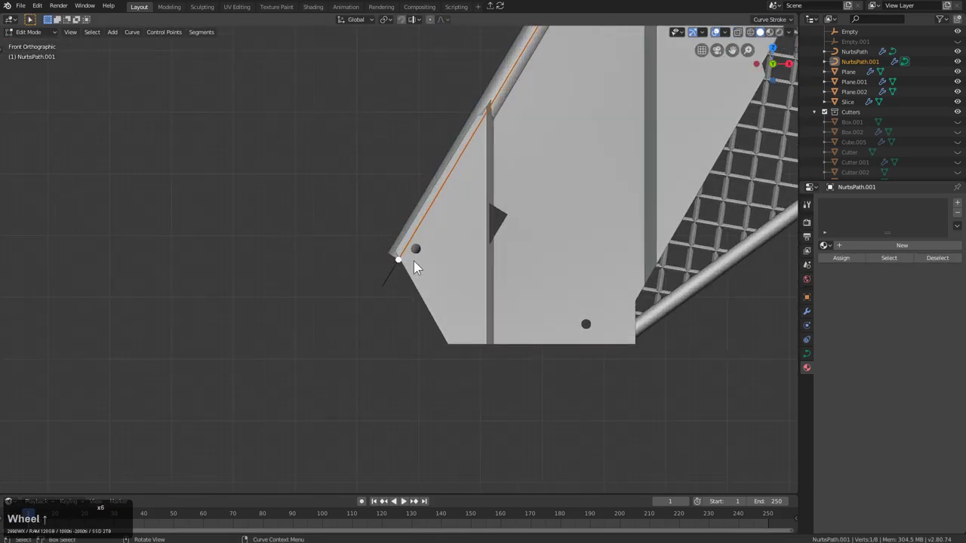
scroll(415, 263, "up", 3)
key("e")
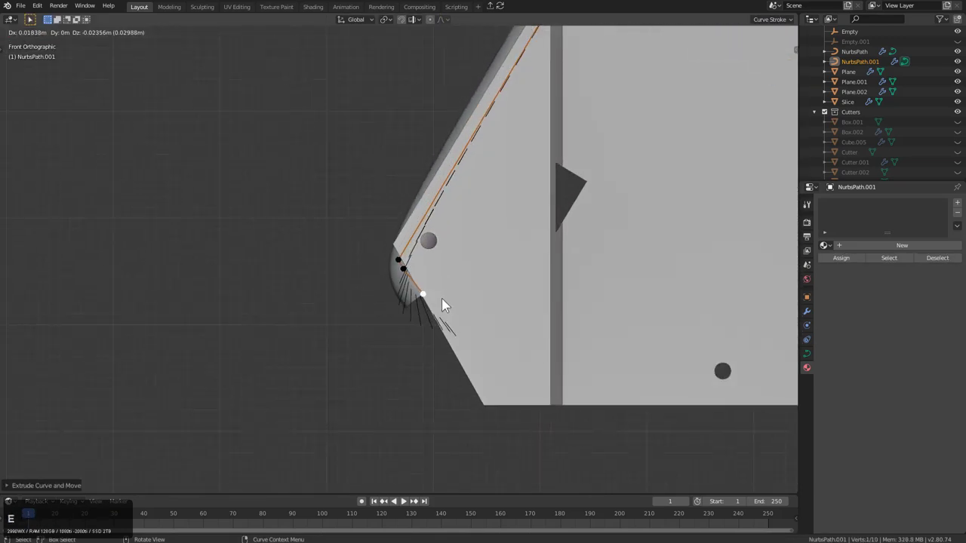
left_click(503, 415)
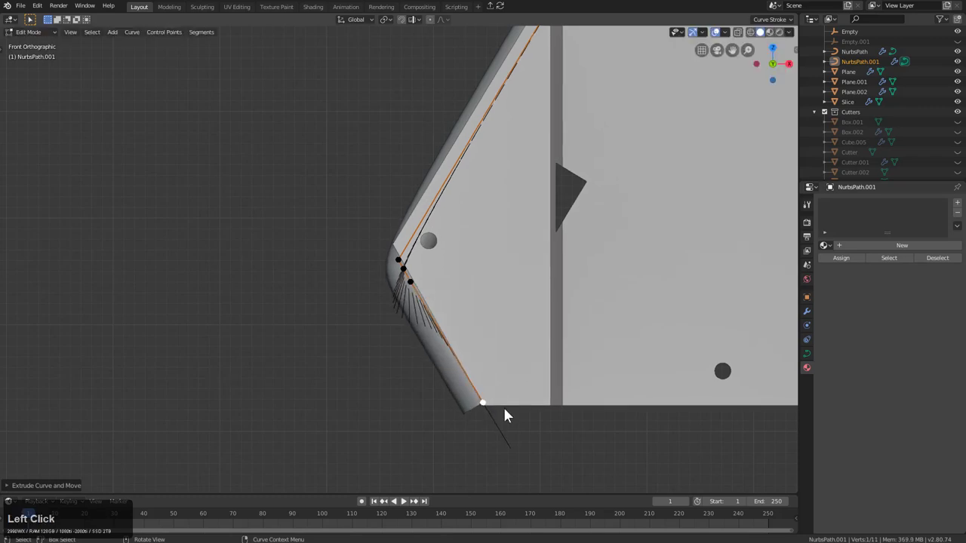
Step: Extrude the rod's end around the bottom corner and horizontally along global X to the foot's vertical panel groove
key("e")
left_click(518, 404)
key("e")
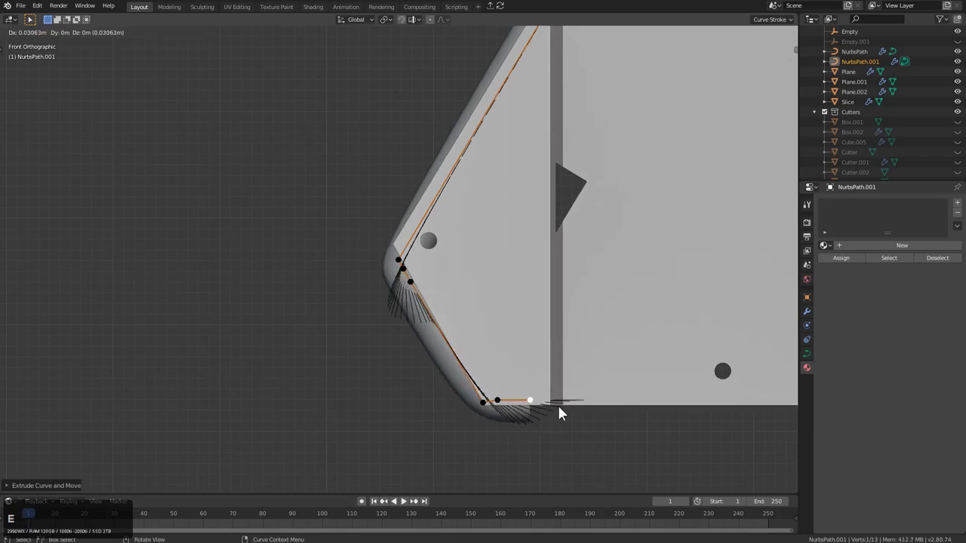
key("x")
left_click(579, 407)
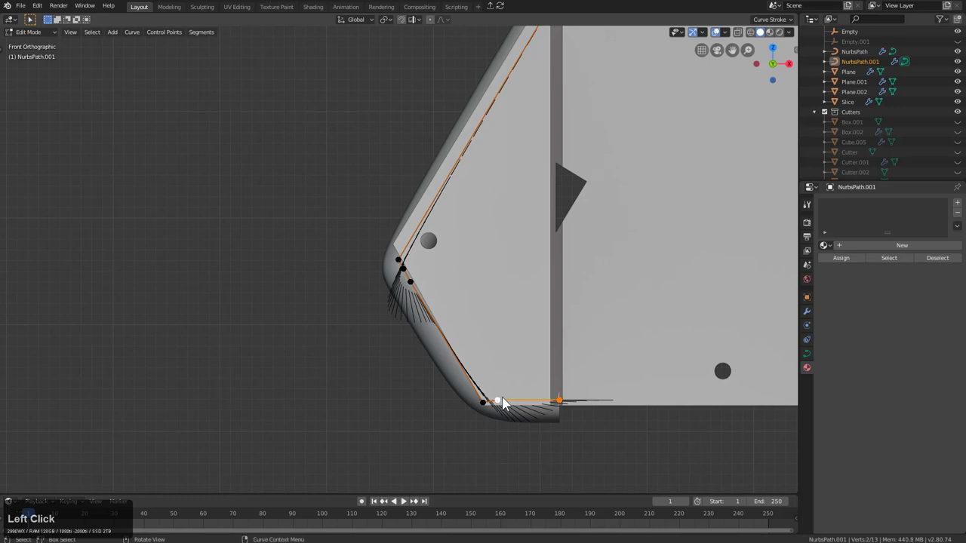
Step: Fine-tune the last two control points of the rod to align them with the foot's bottom edge
left_click_drag(504, 404, 510, 408)
key("g")
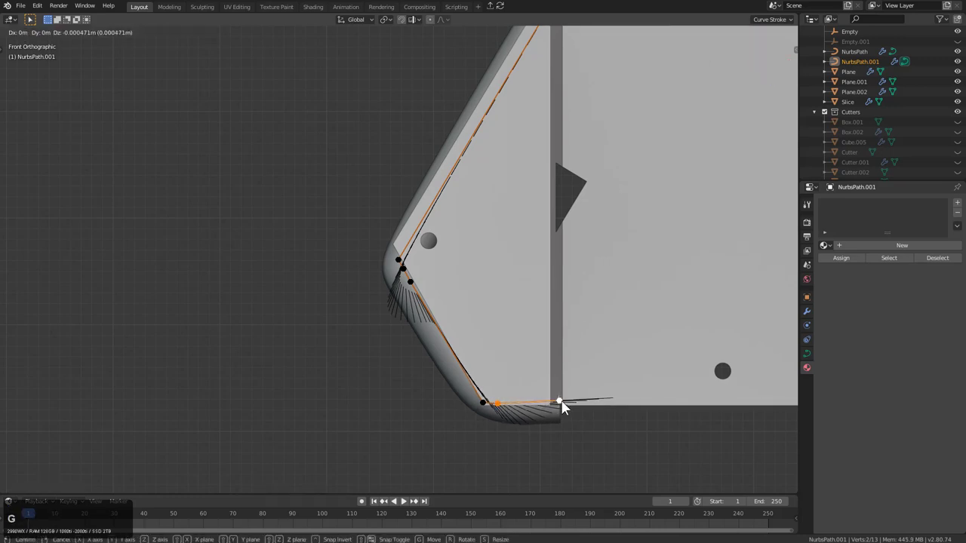
left_click(562, 402)
key("g")
left_click(560, 405)
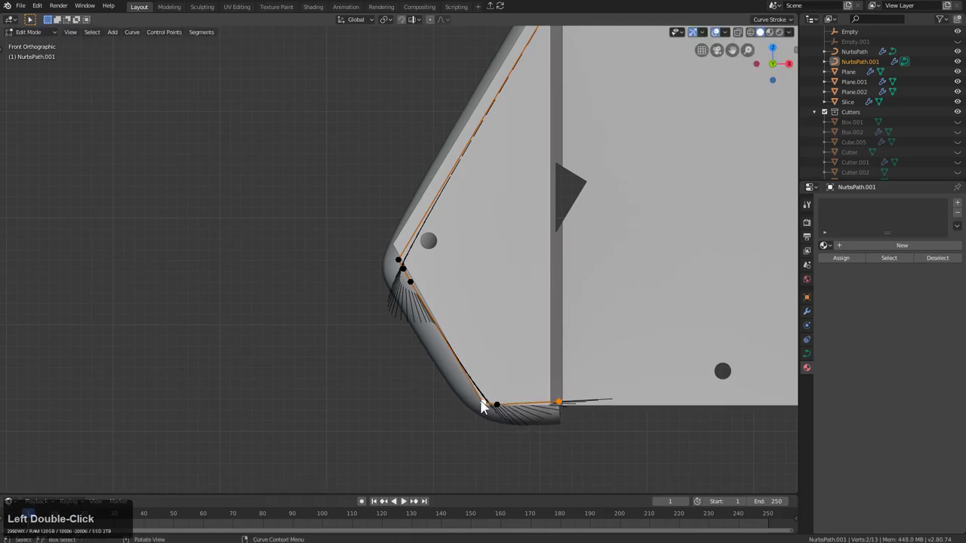
Step: Raise the rod's three bottom control points about 0.014 m and shift the corner point outward along the global X axis
key("g")
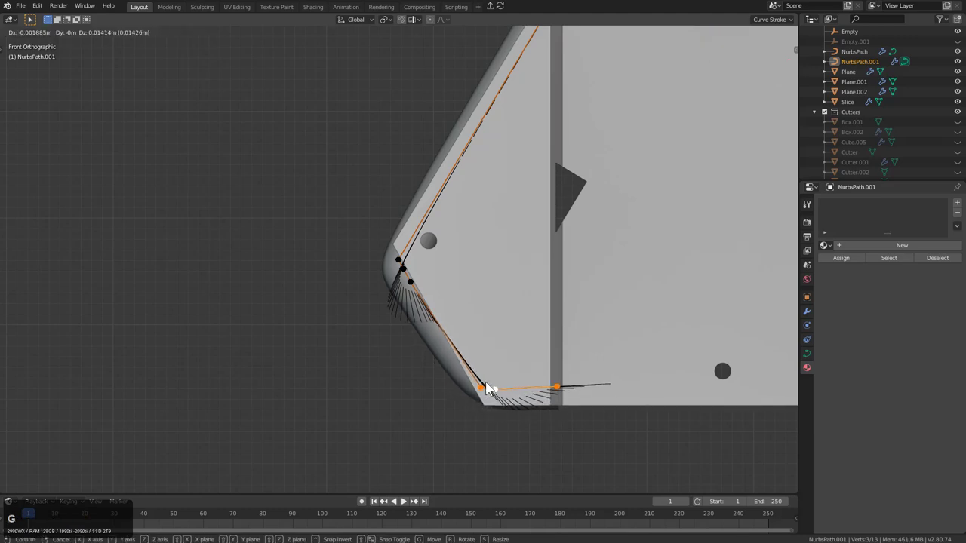
left_click(487, 385)
key("g")
key("x")
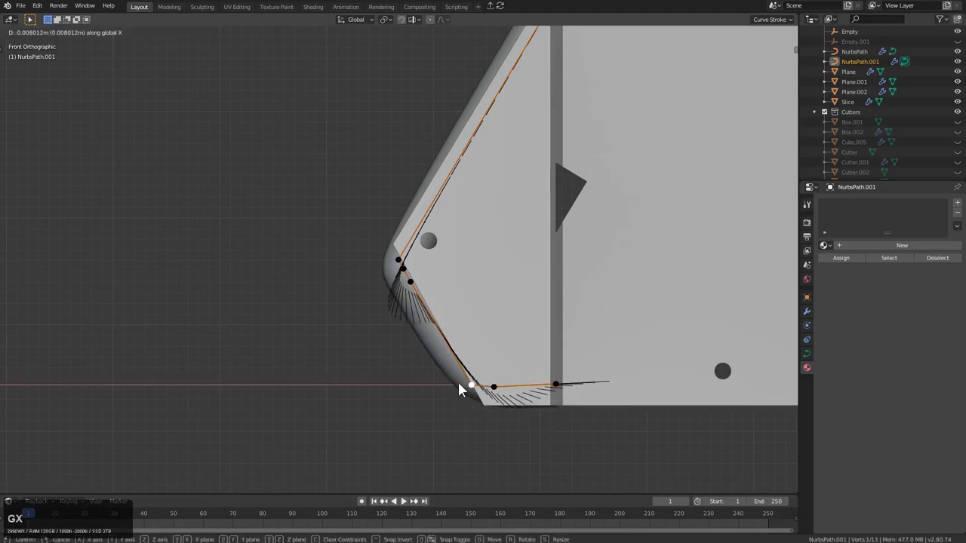
left_click(453, 384)
left_click(494, 386)
key("g")
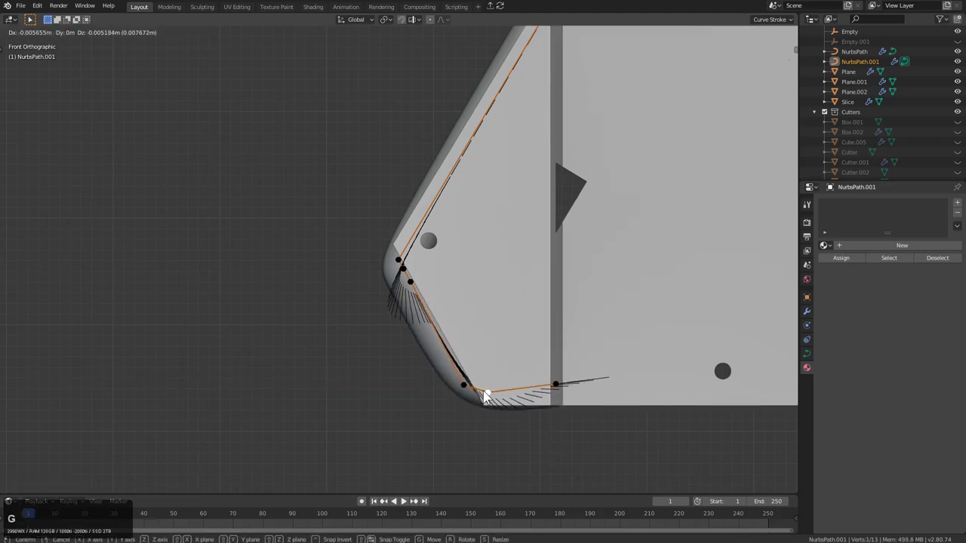
right_click(484, 387)
key("Tab")
Step: Select both the grille edge rod and the outer rod and create a new material on the outer rod
scroll(476, 302, "down", 3)
middle_click_drag(517, 257, 383, 352, "shift")
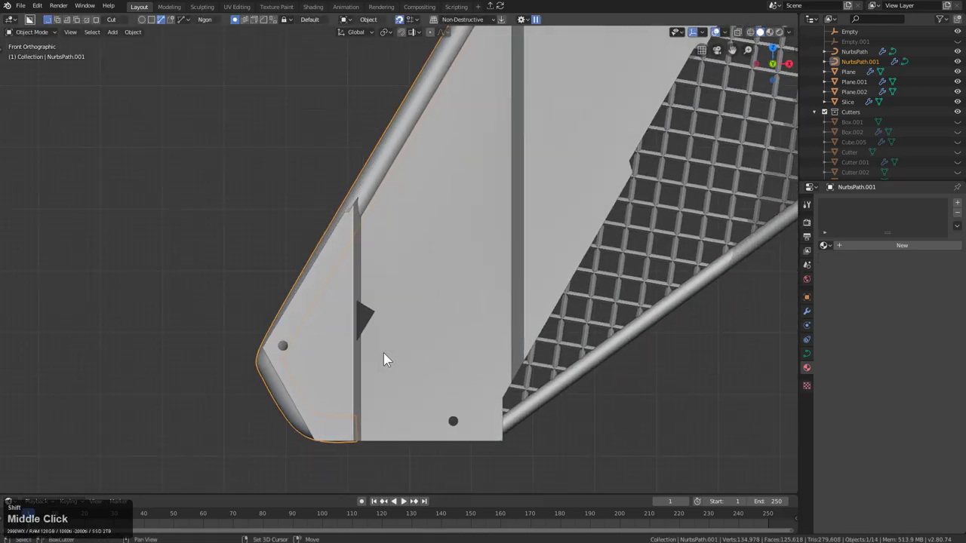
scroll(423, 321, "down", 4)
scroll(468, 280, "down", 6)
middle_click_drag(450, 304, 390, 340)
left_click(369, 343)
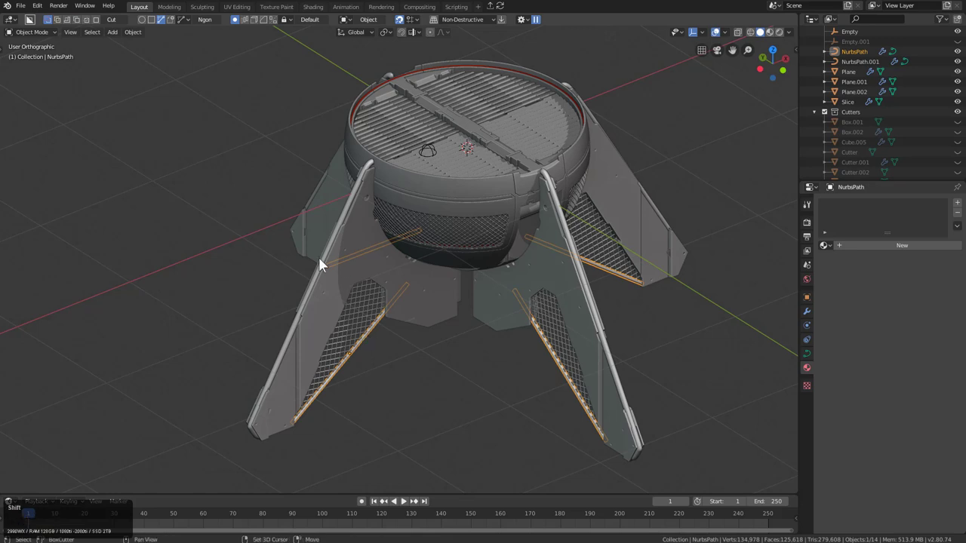
left_click(291, 339, "shift")
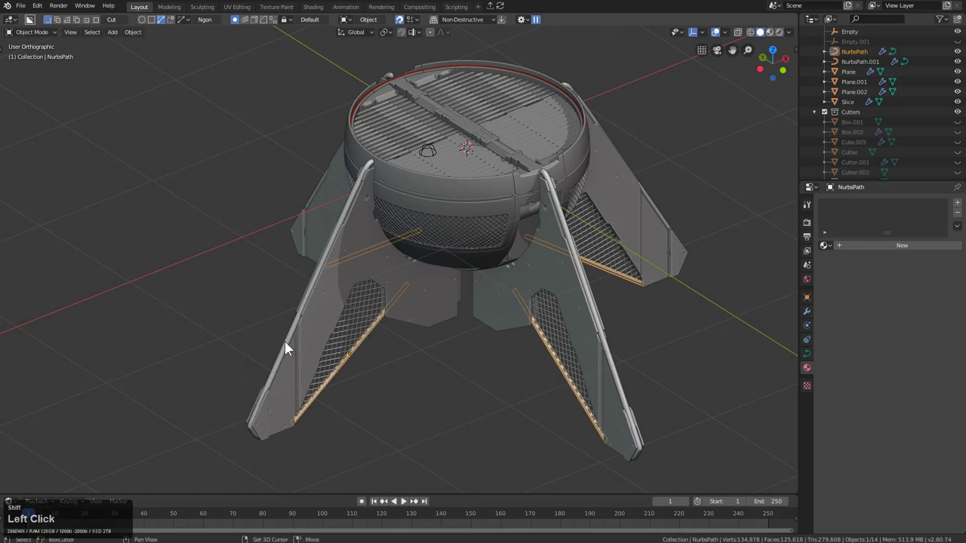
left_click(838, 244)
Step: Darken the new material's base color to mid grey and set Metallic to 1.000 and Roughness to 0.100
left_click(920, 347)
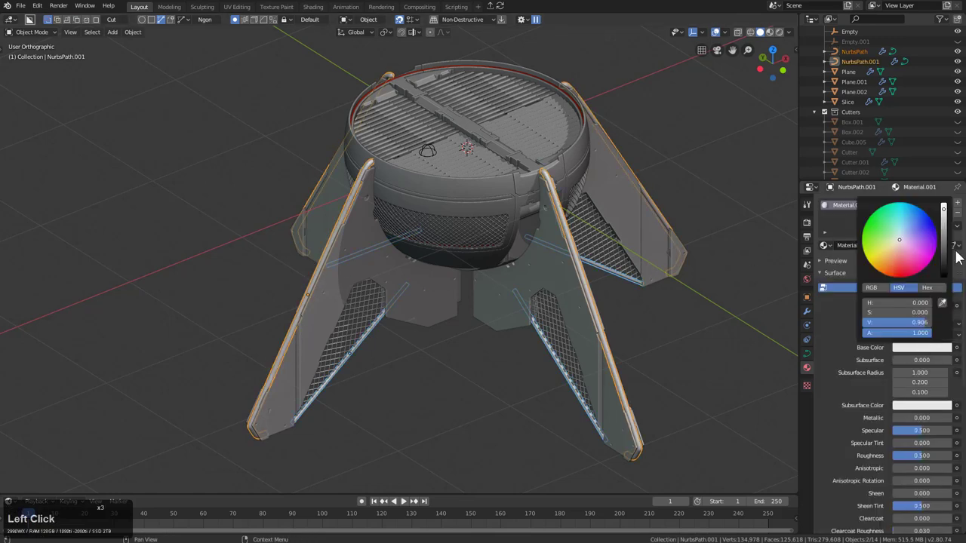
left_click(946, 233)
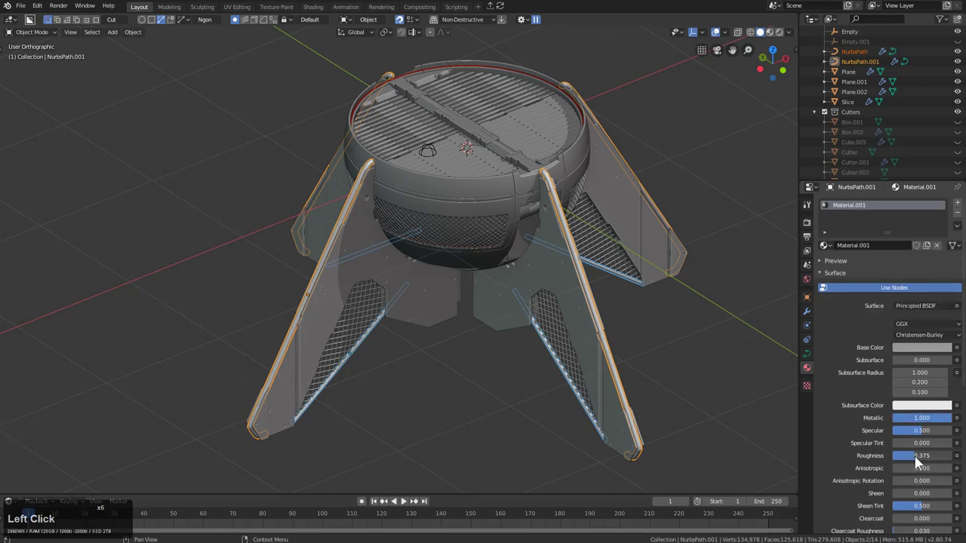
left_click_drag(911, 455, 898, 456)
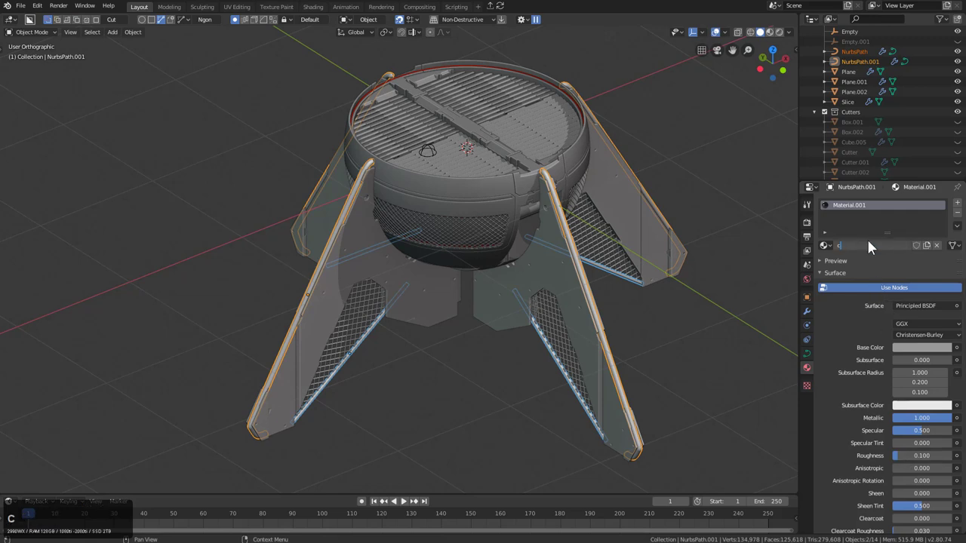
Step: Name the material "chrome" and link it to the other selected rod
key("Return")
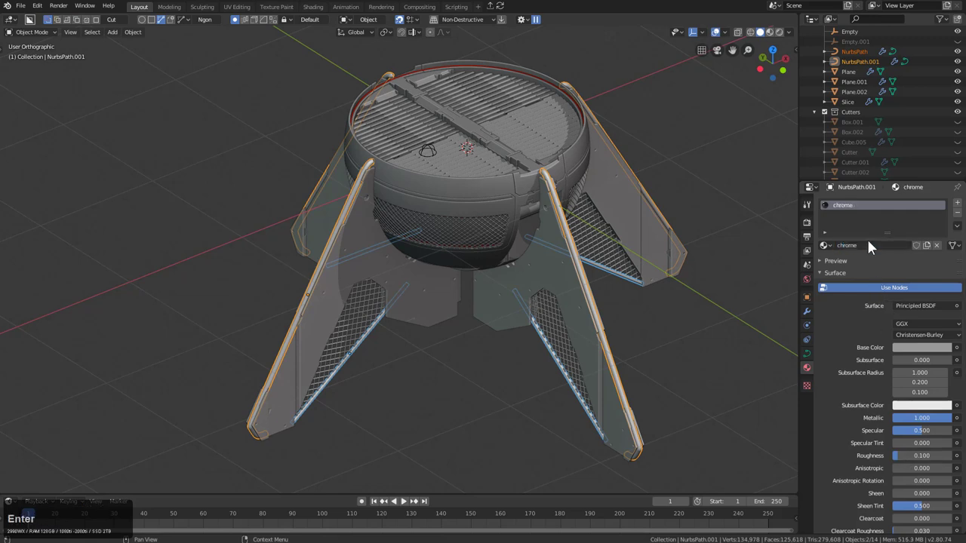
key("ctrl+l")
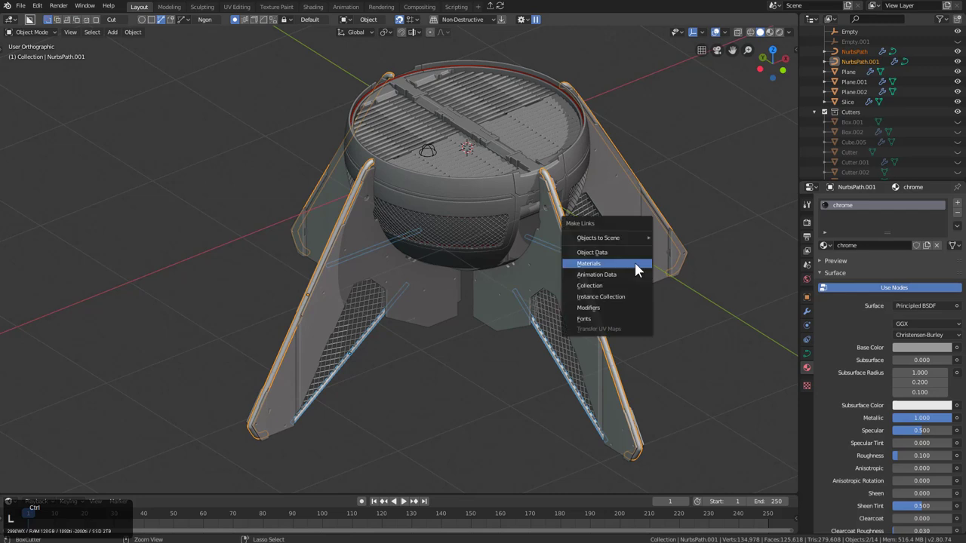
left_click(634, 264)
Step: Set the chrome material's viewport display color to a light violet-blue and deselect the rods
scroll(870, 419, "down", 6)
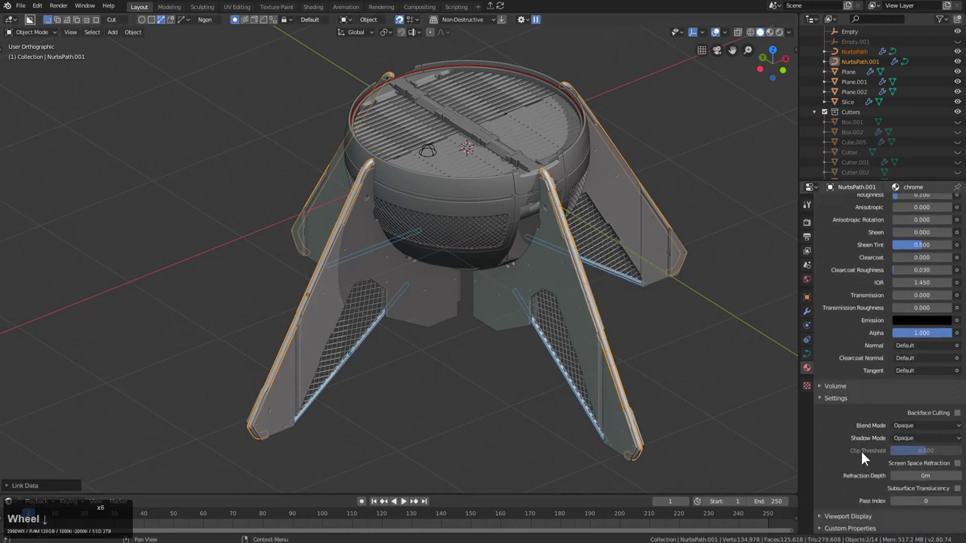
scroll(875, 516, "down", 1)
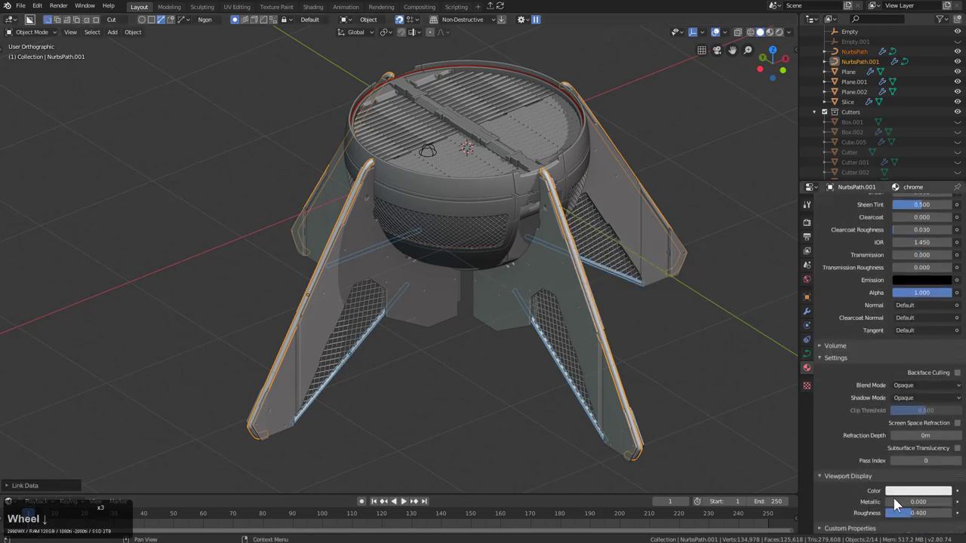
left_click(896, 492)
left_click_drag(905, 403, 909, 375)
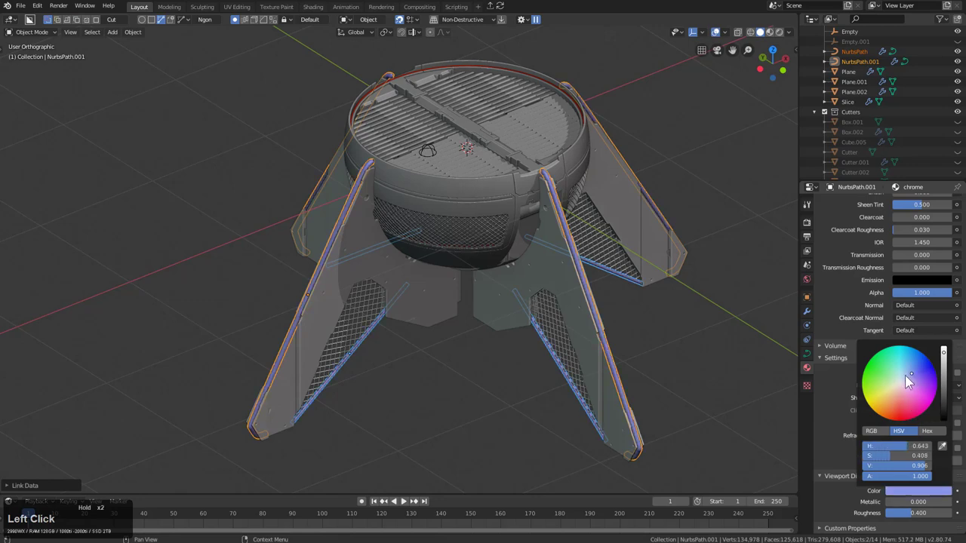
left_click(673, 331)
Step: Switch the viewport to material preview shading and inspect the legs and rods
middle_click_drag(650, 360, 738, 96)
scroll(738, 96, "down", 2)
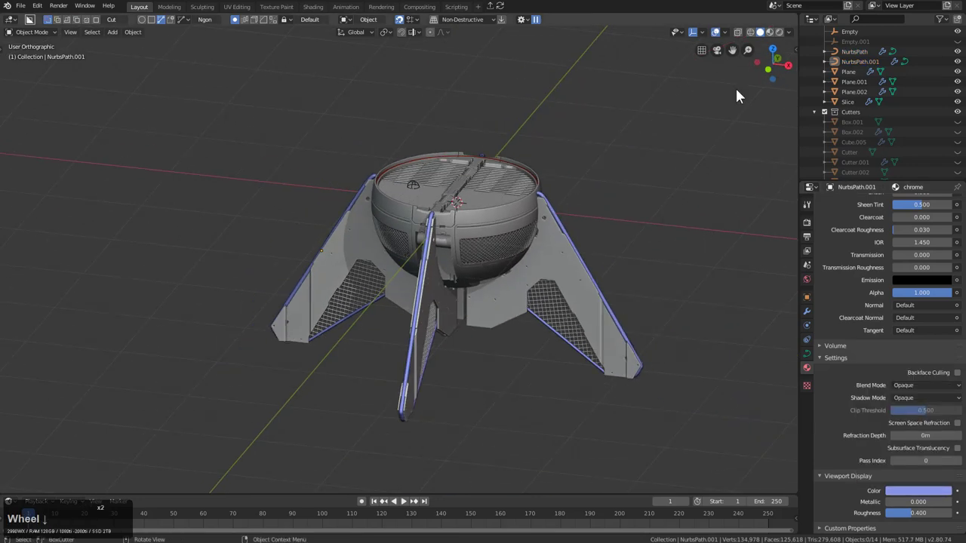
left_click(769, 31)
scroll(542, 289, "up", 3)
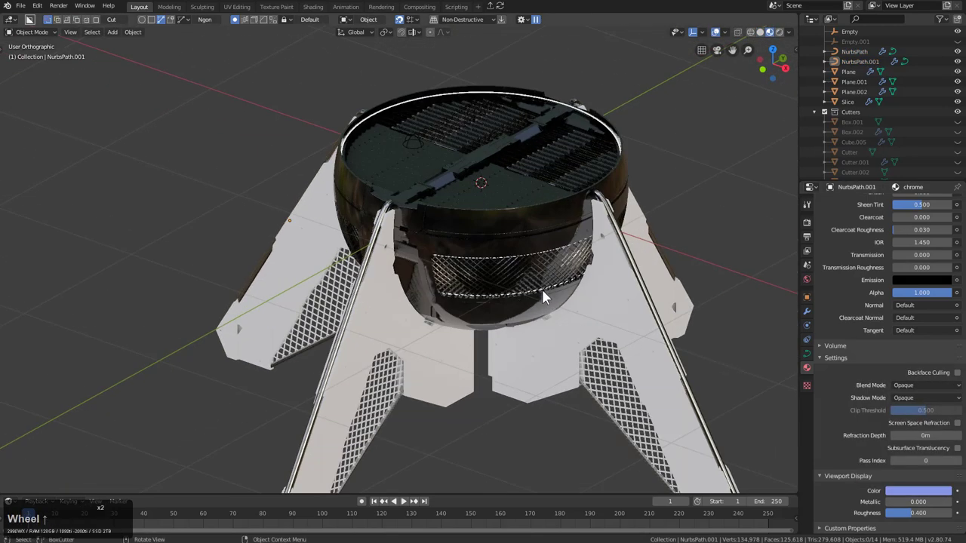
middle_click_drag(542, 289, 540, 302)
Step: Assign the existing dark material "Material" to the leg plates
left_click(421, 320)
key("m")
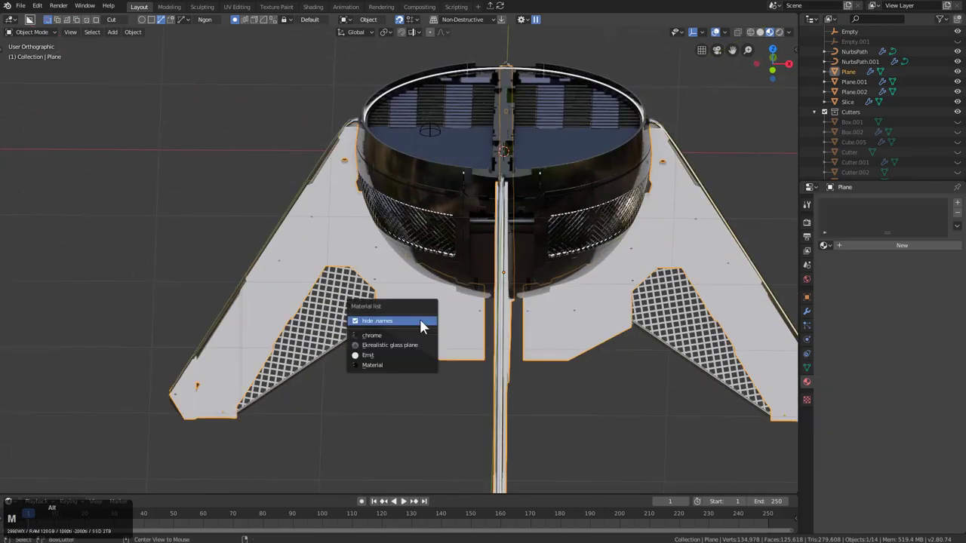
key("Down")
key("Down")
key("Down")
key("Down")
key("Return")
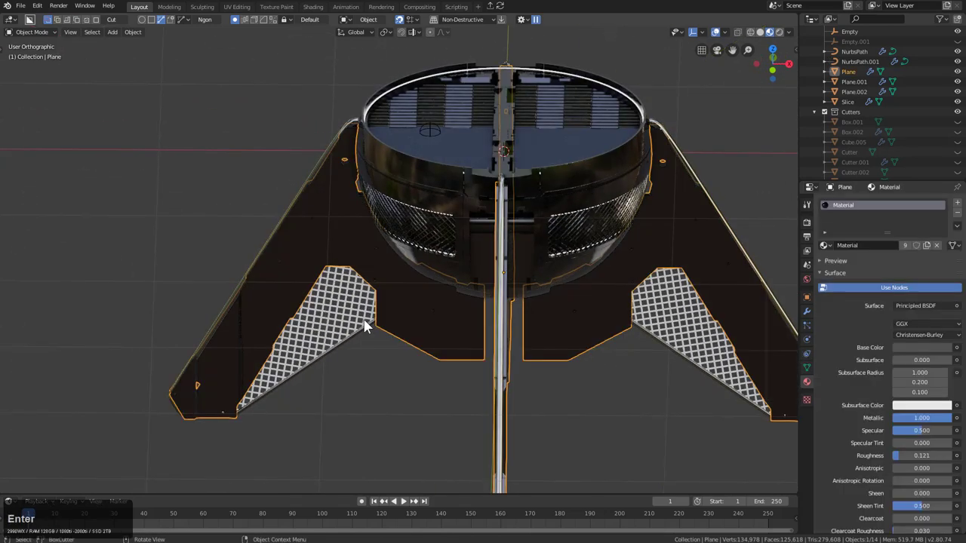
Step: Assign the existing dark material "Material" to the wire grilles in the legs and deselect everything
left_click(362, 319)
key("shift+q")
key("Down")
key("Down")
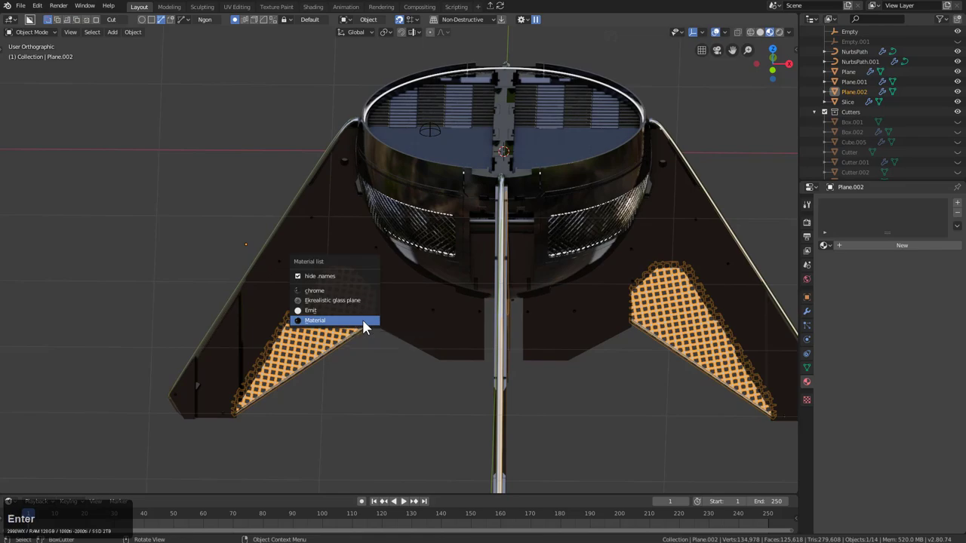
key("Return")
key("alt+a")
Step: Examine the finished legs from several sides in perspective view and check the sphere body's base mesh
middle_click_drag(362, 317, 484, 291)
key("KP_5")
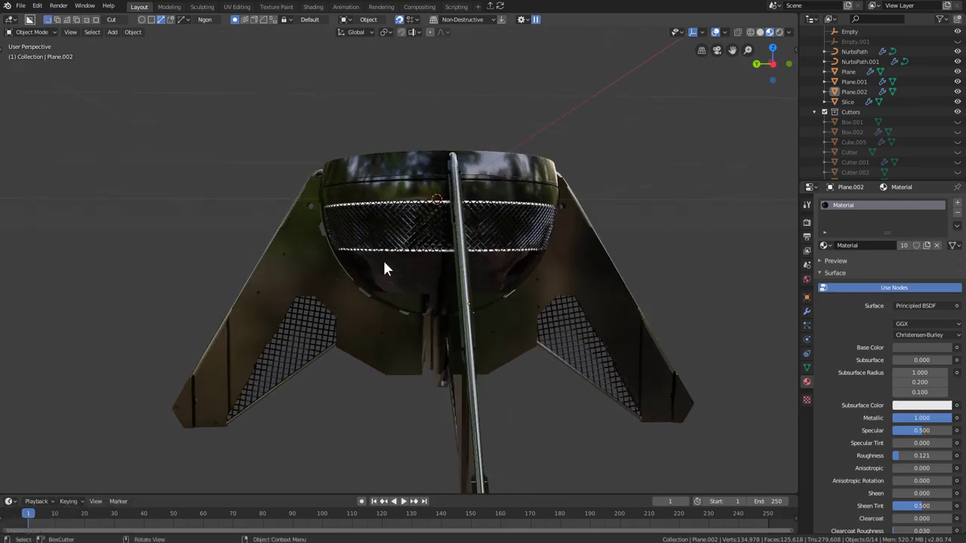
middle_click_drag(383, 267, 421, 249)
left_click(523, 274)
key("Tab")
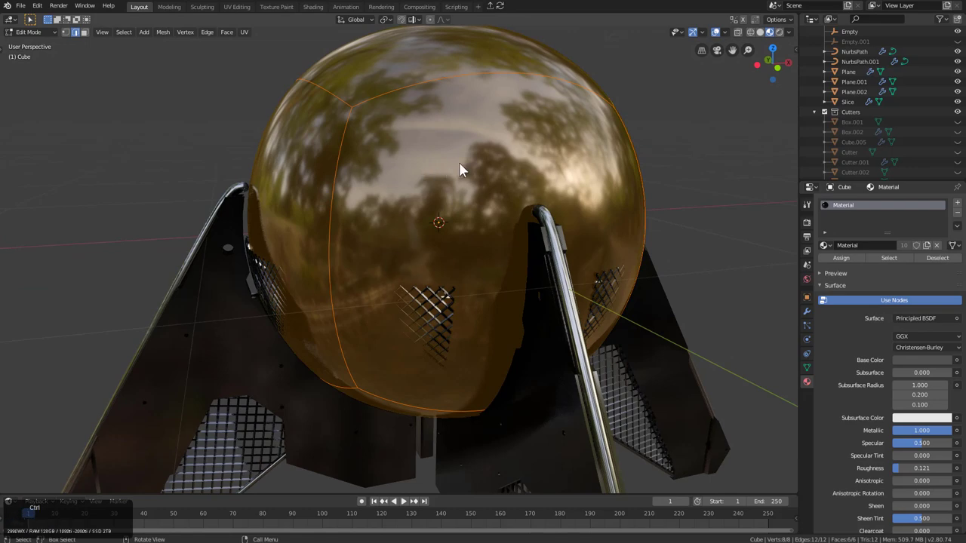
key("Tab")
middle_click_drag(459, 171, 460, 216)
scroll(453, 226, "down", 2)
Step: Save the scene as BC_spherical3.blend in the DB_Blends\28 folder
key("ctrl+s")
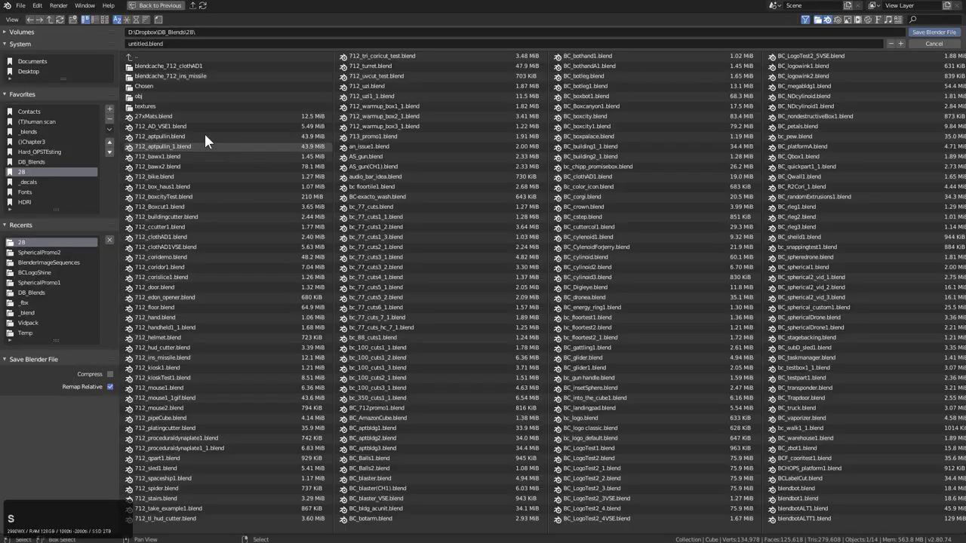
left_click(136, 19)
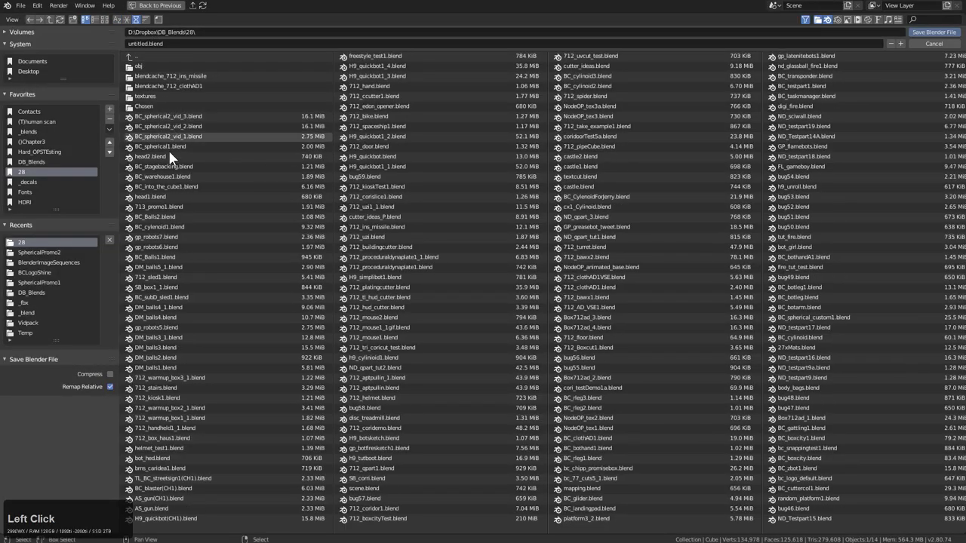
left_click(899, 43)
left_click(899, 43)
left_click(938, 34)
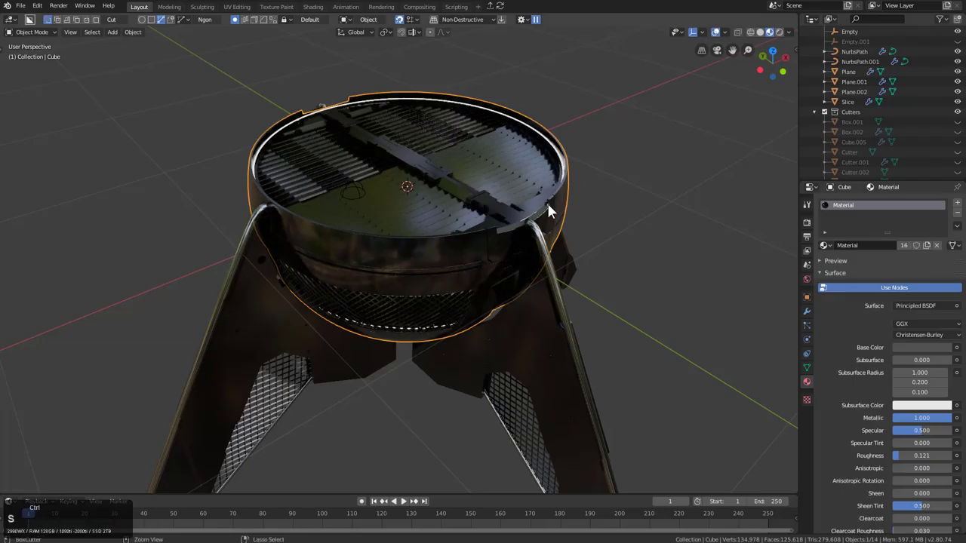
Step: Save the scene under the new version name BC_spherical3_1.blend
key("ctrl+shift+s")
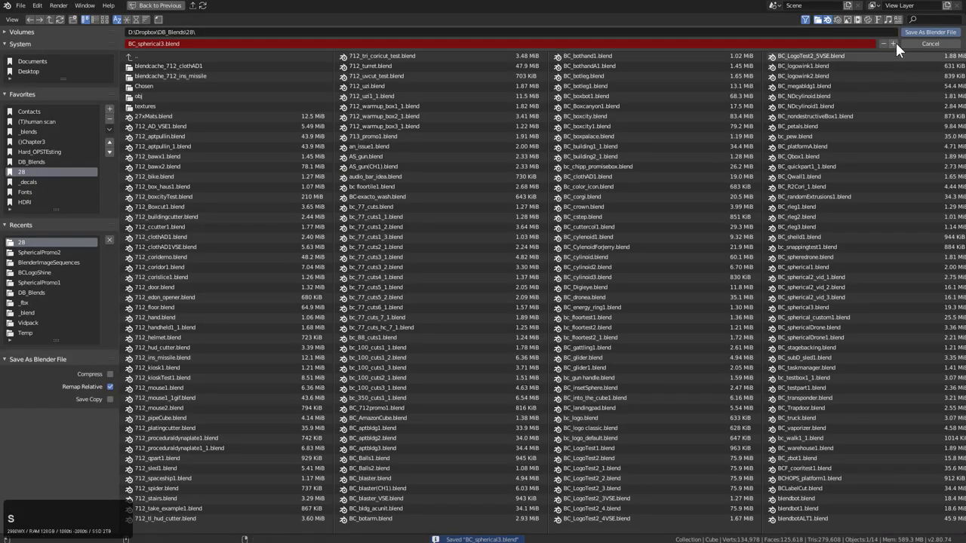
double_click(160, 43)
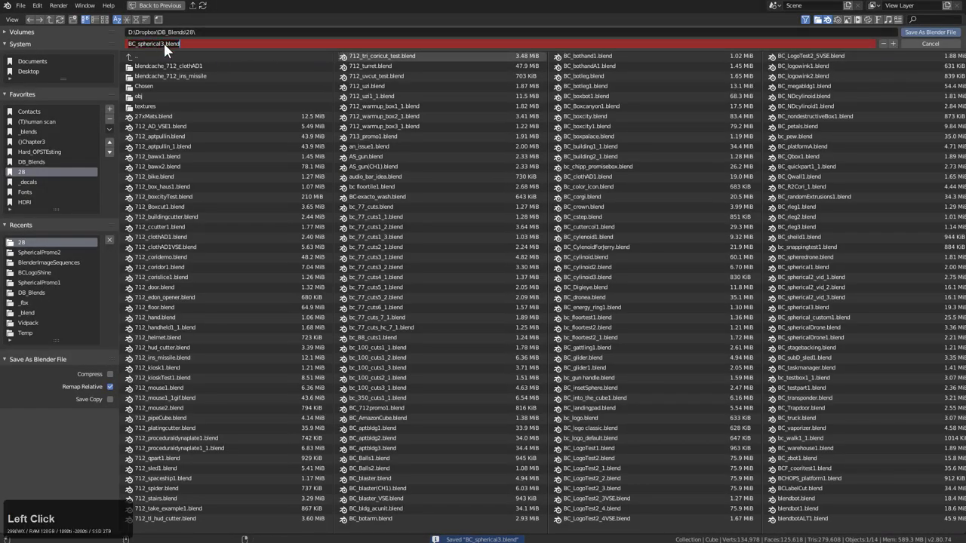
type("_1")
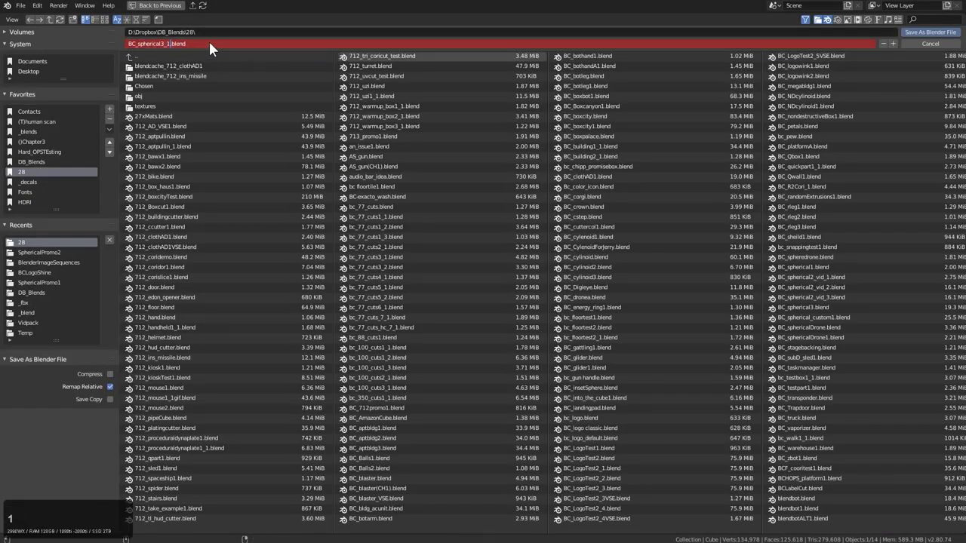
key("Return")
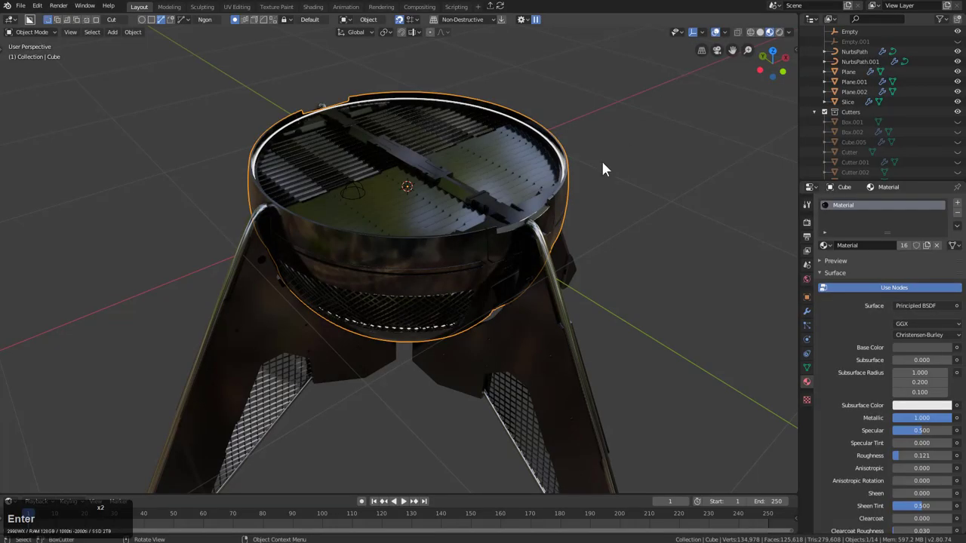
Step: Apply the Subdivision and Cast modifiers on the sphere body
key("a")
key("alt+a")
middle_click_drag(567, 227, 444, 229)
left_click(443, 232)
scroll(589, 184, "up", 5)
key("q")
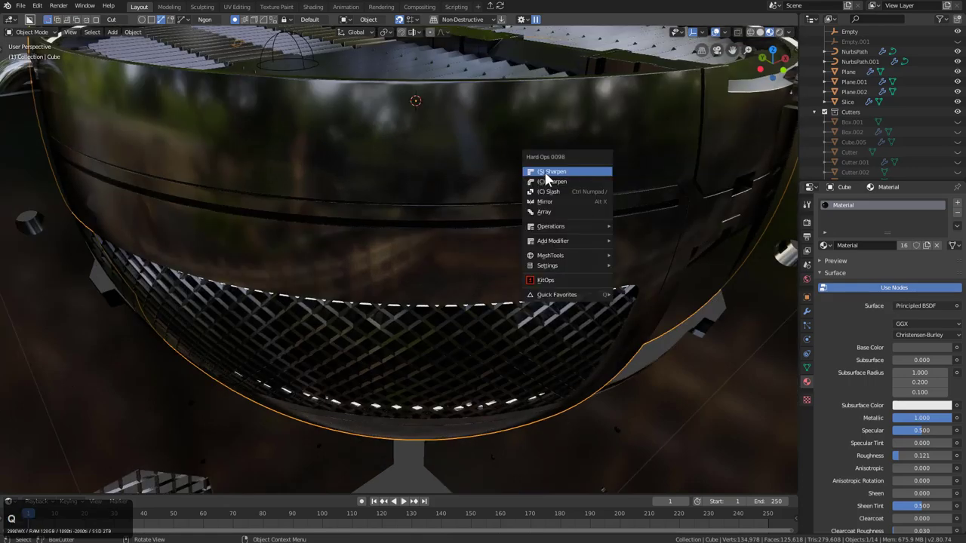
middle_click_drag(565, 183, 585, 188)
key("ctrl+grave")
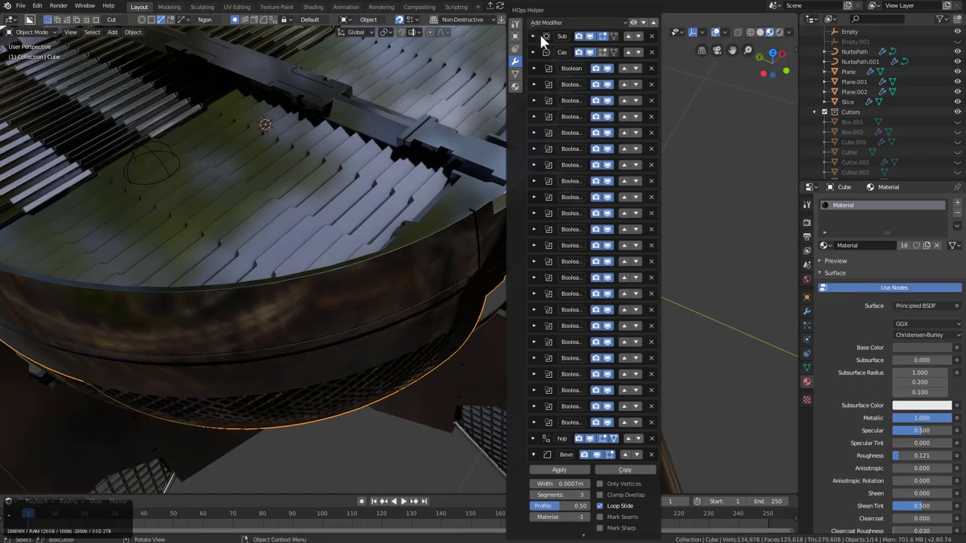
left_click(532, 36)
left_click(559, 52)
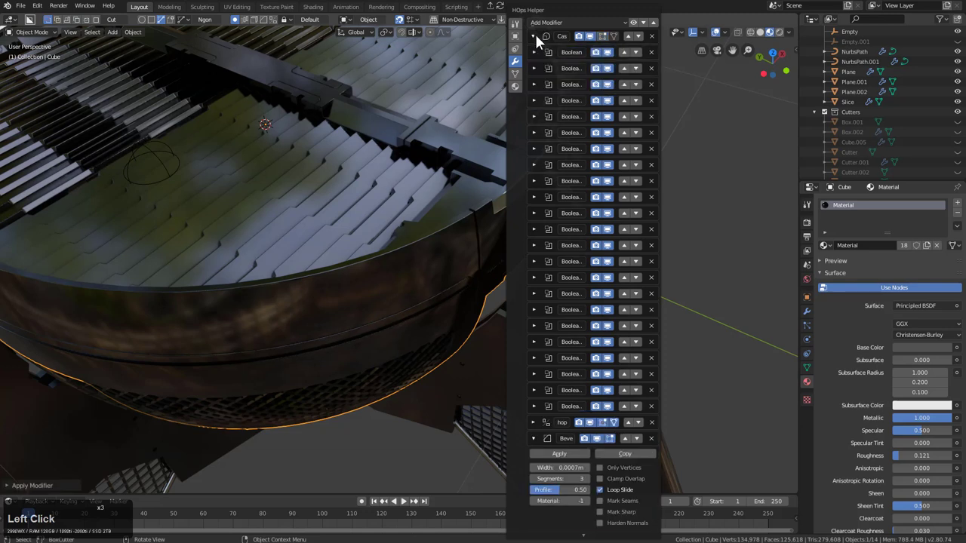
left_click(535, 34)
left_click(544, 51)
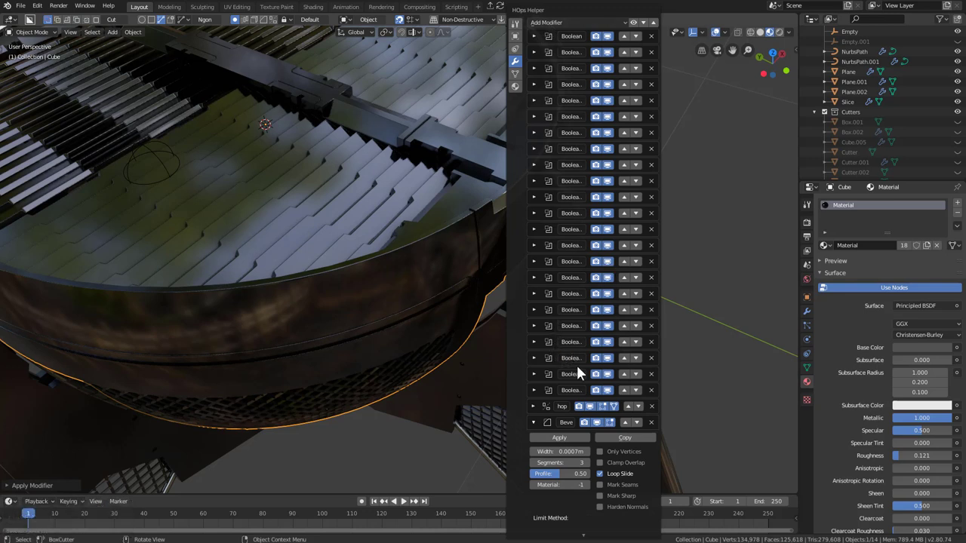
key("Escape")
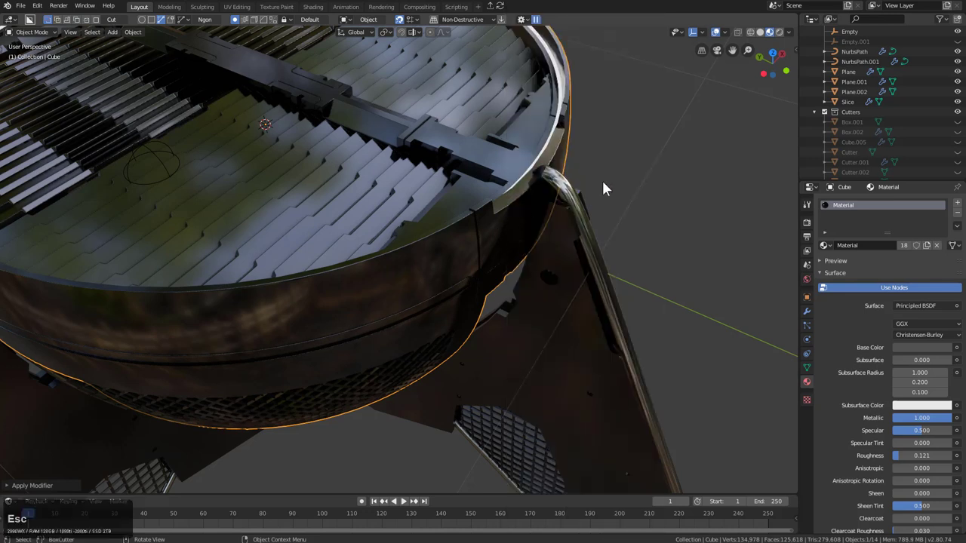
Step: Apply the sphere body's boolean cuts with the Hard Ops (C) Sharpen operation and check the resulting mesh
key("ctrl+grave")
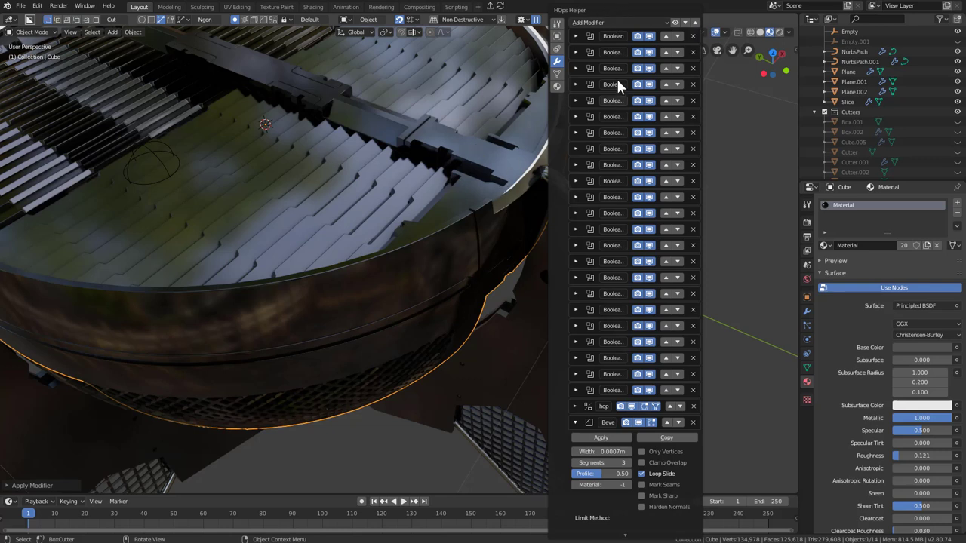
key("Escape")
middle_click_drag(491, 198, 509, 201)
scroll(528, 201, "up", 3)
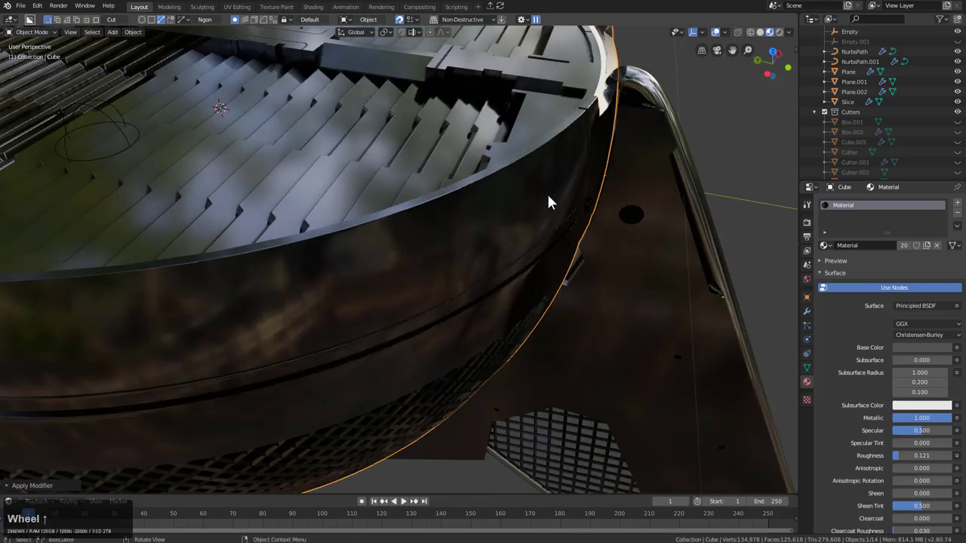
key("q")
left_click(550, 207)
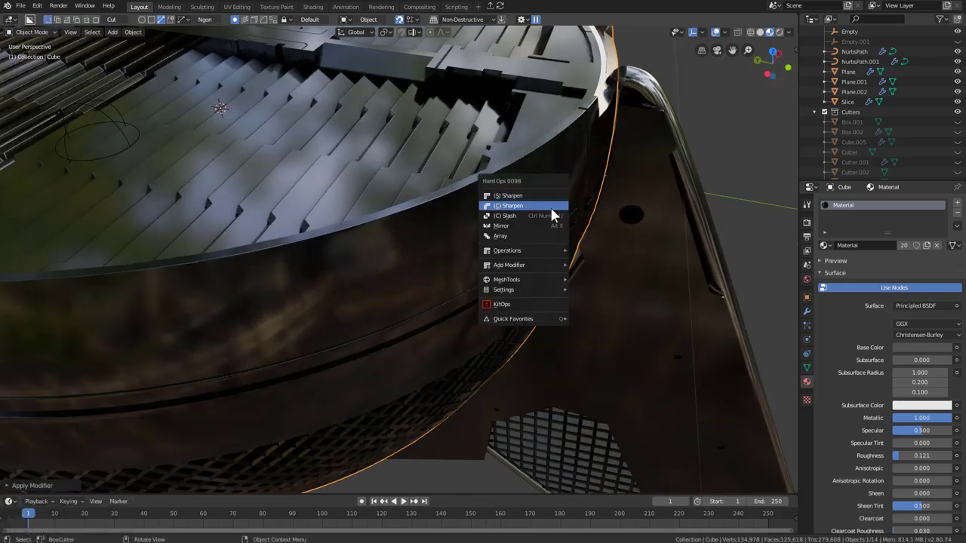
middle_click_drag(550, 207, 470, 216)
scroll(490, 193, "up", 2)
key("Tab")
scroll(478, 188, "down", 2)
key("Tab")
scroll(425, 157, "up", 3)
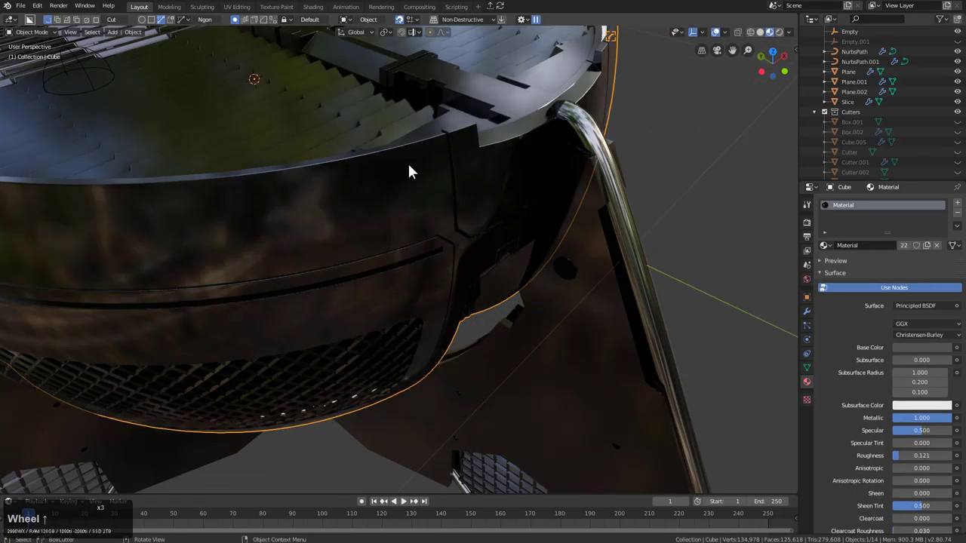
Step: Separate the sphere body's mesh into individual objects by loose parts
middle_click_drag(408, 169, 470, 181)
scroll(511, 183, "down", 3)
scroll(393, 193, "down", 2)
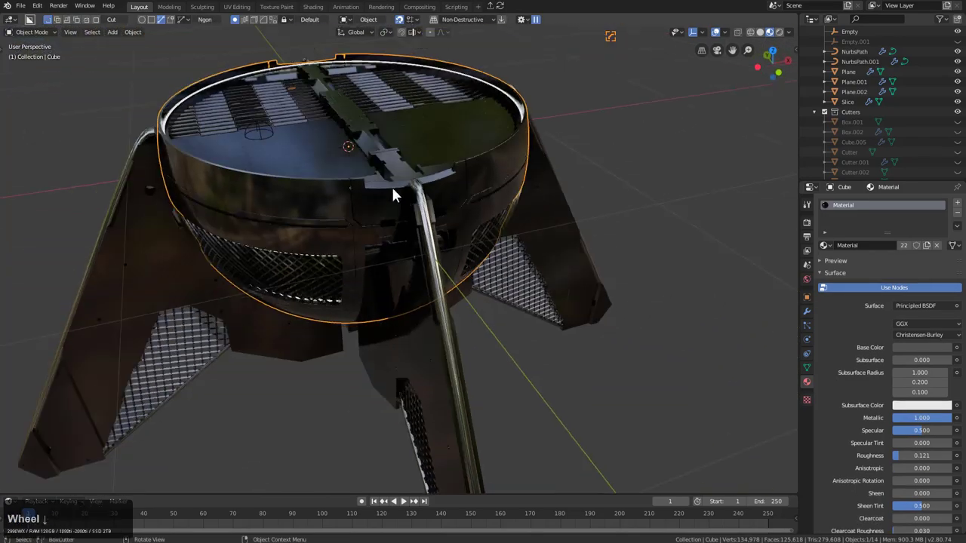
scroll(456, 219, "up", 3)
middle_click_drag(460, 222, 439, 173)
key("Tab")
key("Tab")
key("Tab")
key("p")
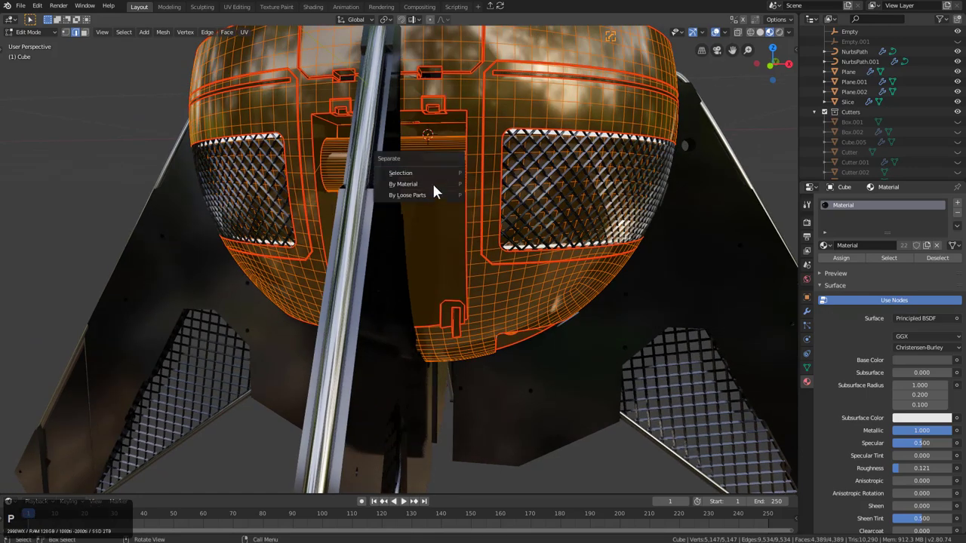
left_click(411, 195)
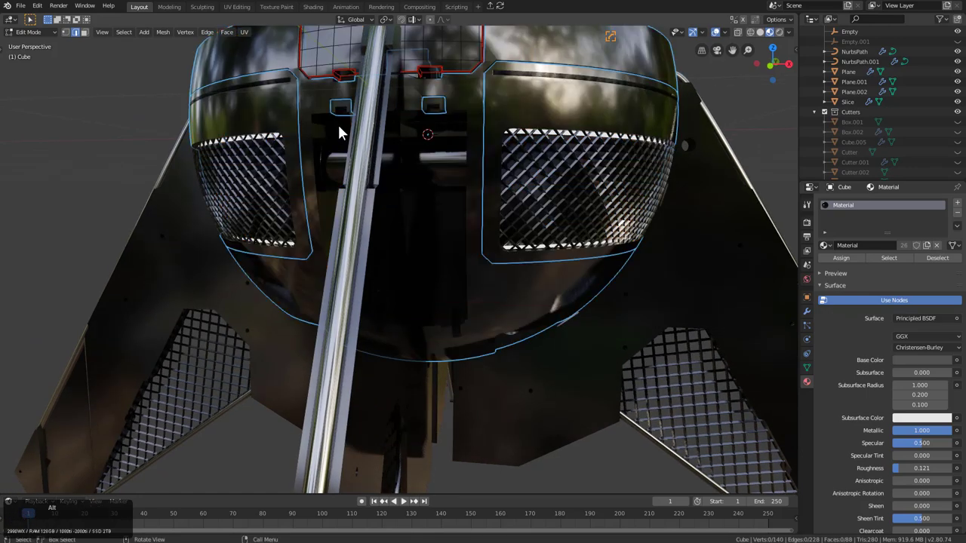
key("Tab")
Step: Test-move the separated panels around the body grilles and cancel the move
middle_click_drag(360, 140, 539, 136)
left_click(550, 132)
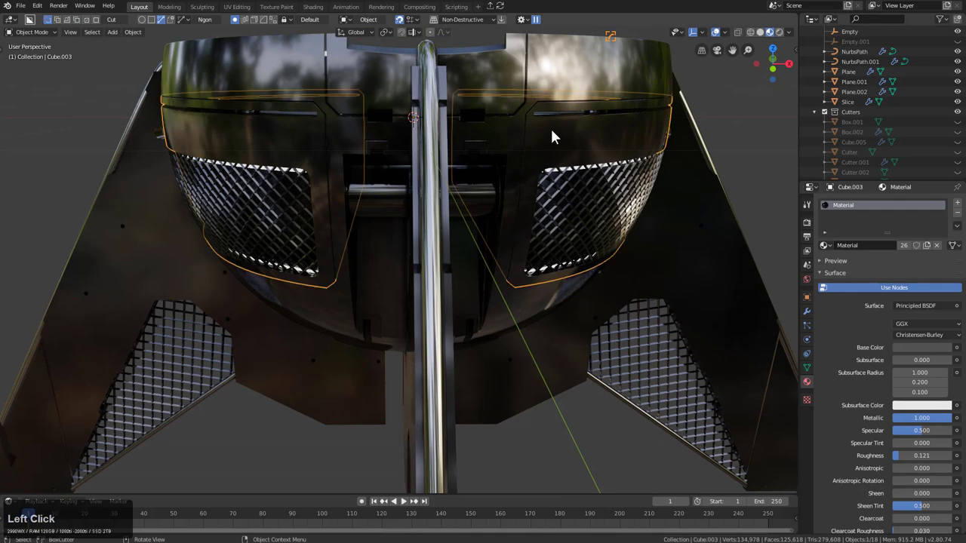
key("g")
right_click(579, 241)
middle_click_drag(579, 241, 386, 136)
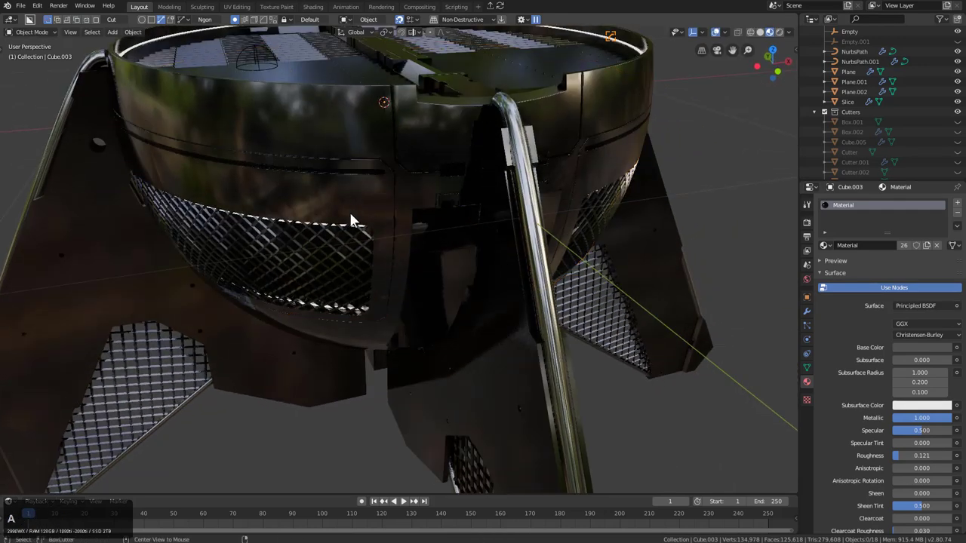
Step: Give the panels around the body grilles their own material copy with base color value 0.733 and roughness 0.346
left_click(509, 195)
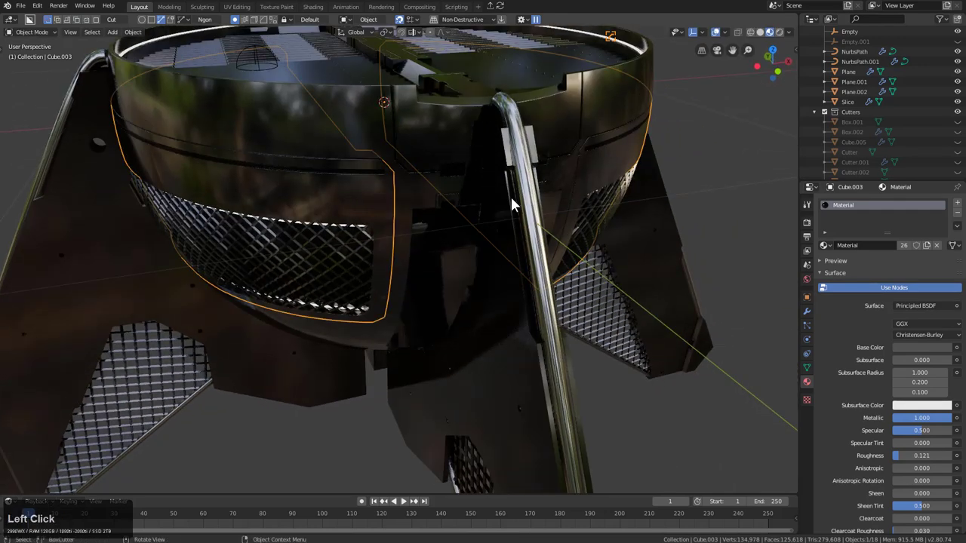
left_click(903, 246)
left_click(914, 346)
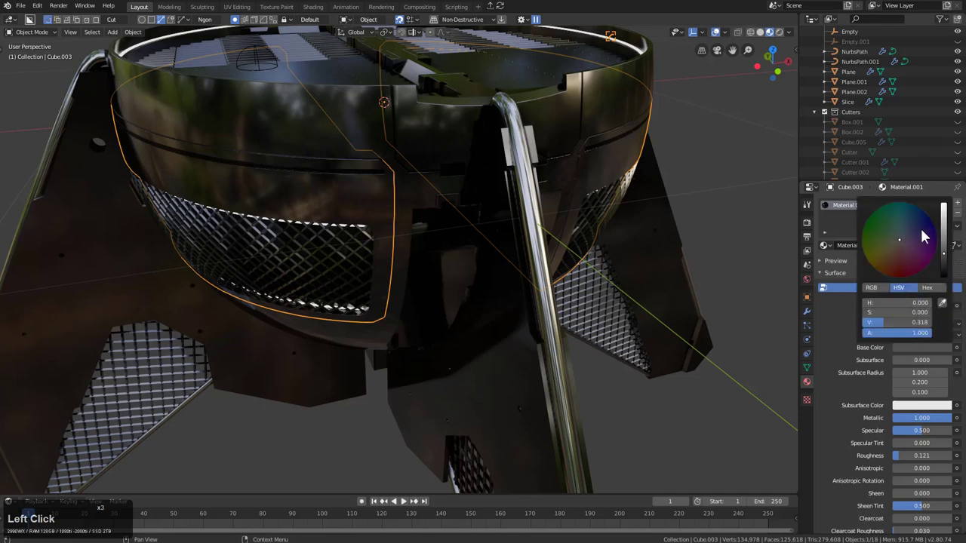
mouse_move(945, 231)
left_mouse_down()
mouse_move(945, 213)
mouse_move(944, 224)
left_mouse_up()
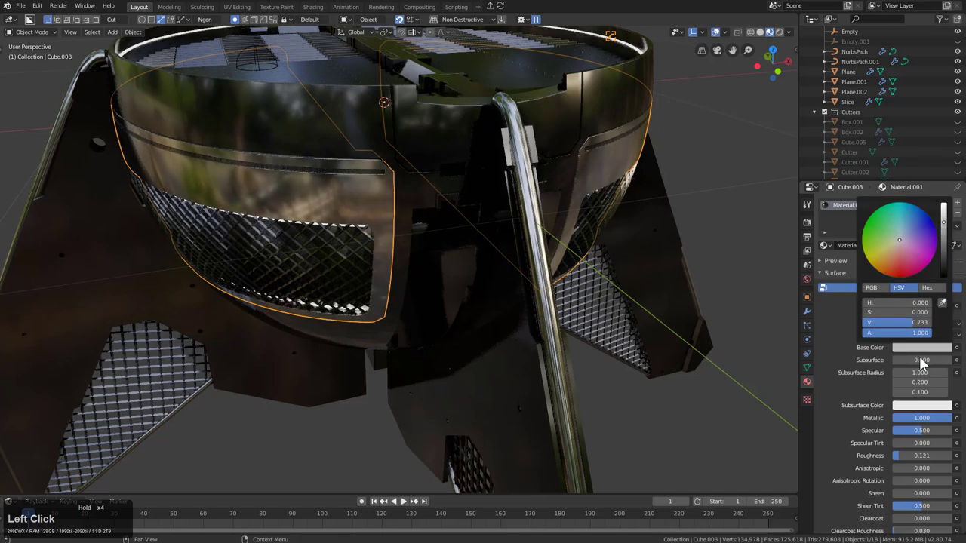
left_click_drag(909, 455, 927, 456)
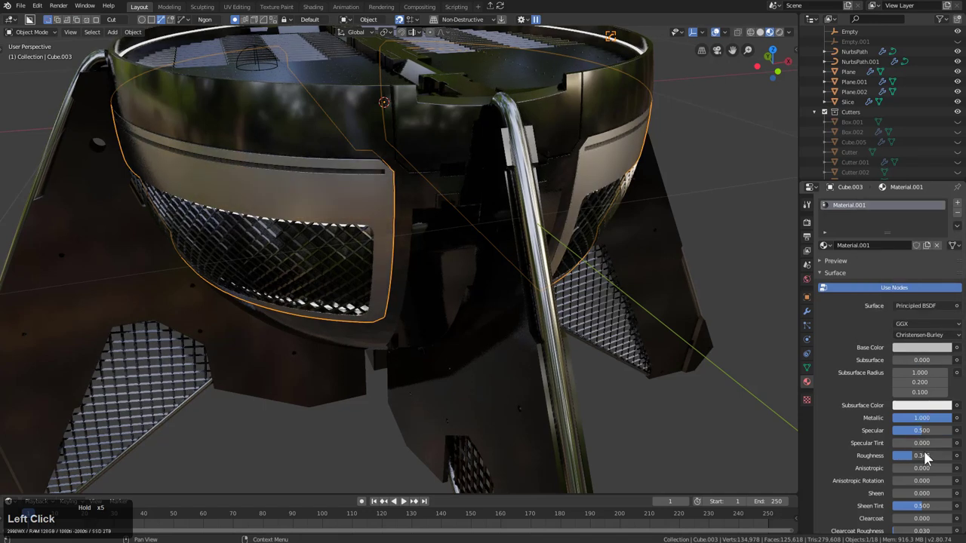
key("alt+a")
Step: Link the lighter material of the grille panels to the separated notch panels on the upper rim above the legs
scroll(475, 211, "down", 5)
middle_click_drag(476, 211, 454, 202)
left_click(411, 203)
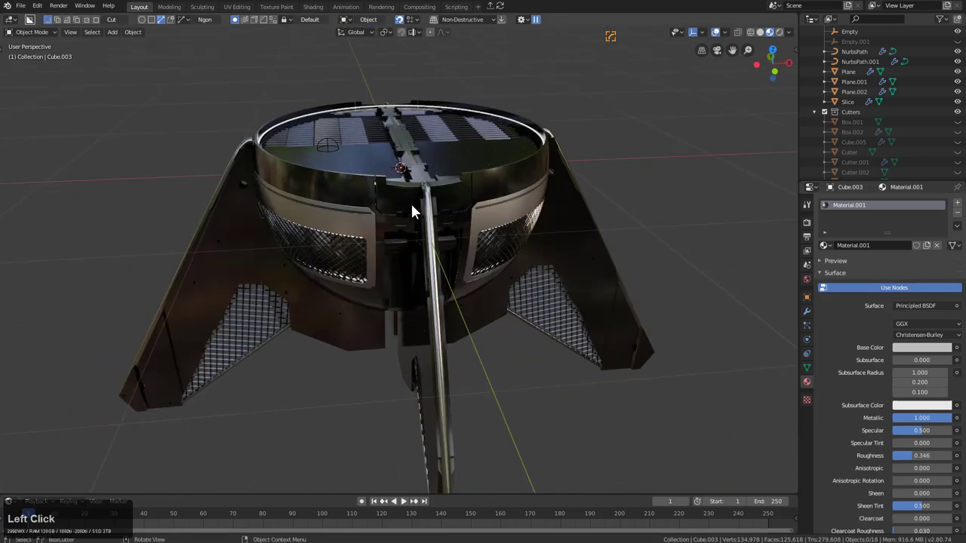
left_click(354, 212, "shift")
key("ctrl+l")
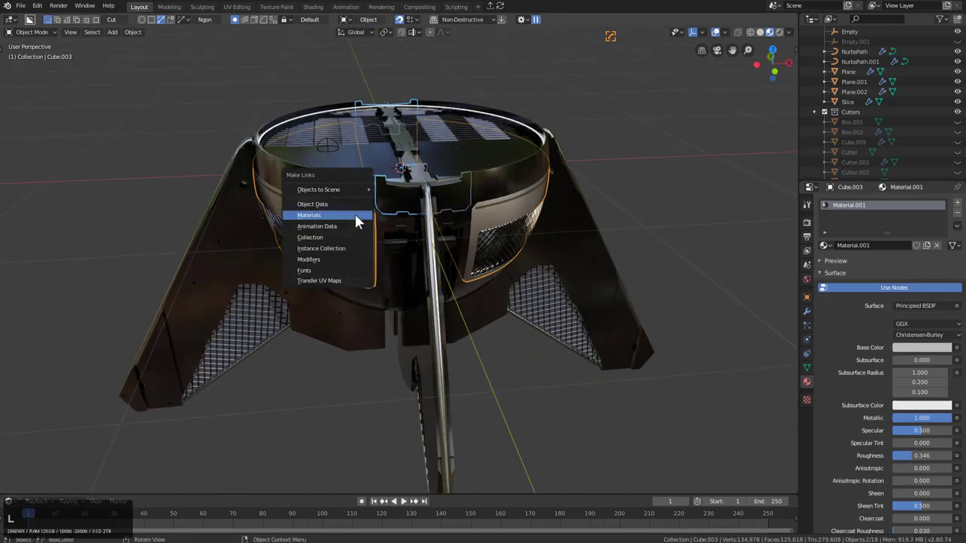
left_click(355, 215)
Step: Select the body's grille panels and choose the CW Metal pack in KIT OPS
scroll(408, 223, "up", 4)
middle_click_drag(408, 222, 369, 189)
left_click(465, 189)
key("n")
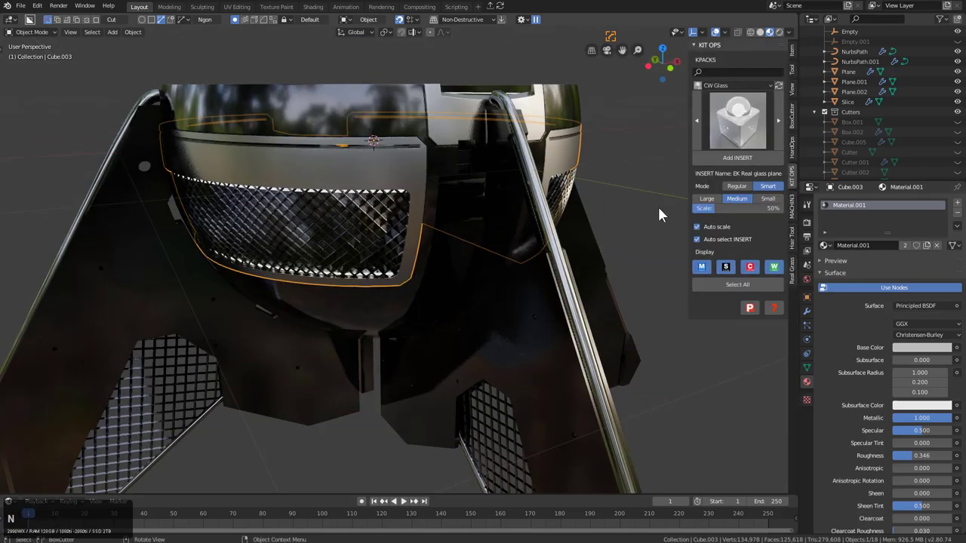
left_click(734, 86)
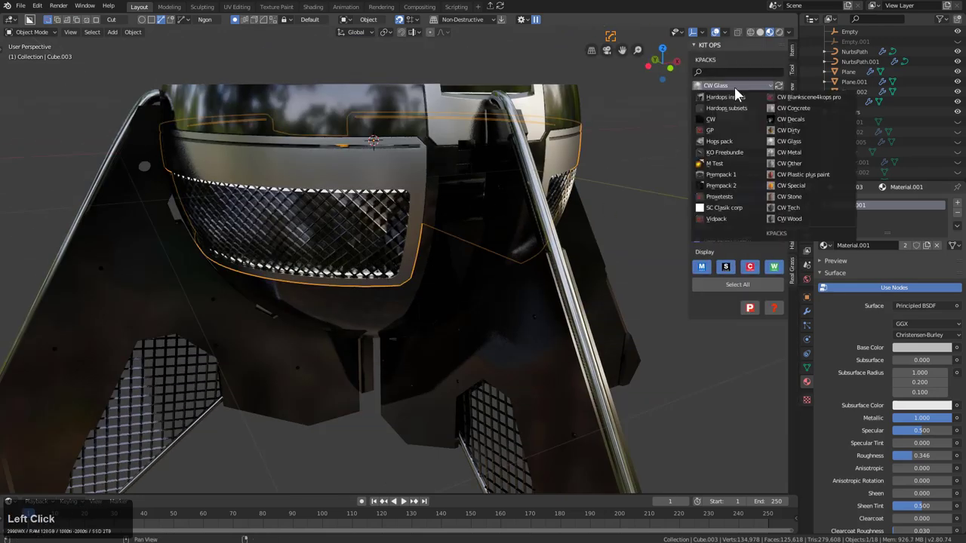
left_click(804, 154)
Step: Apply the Chrome matte material INSERT to the body's grille panels
left_click(775, 114)
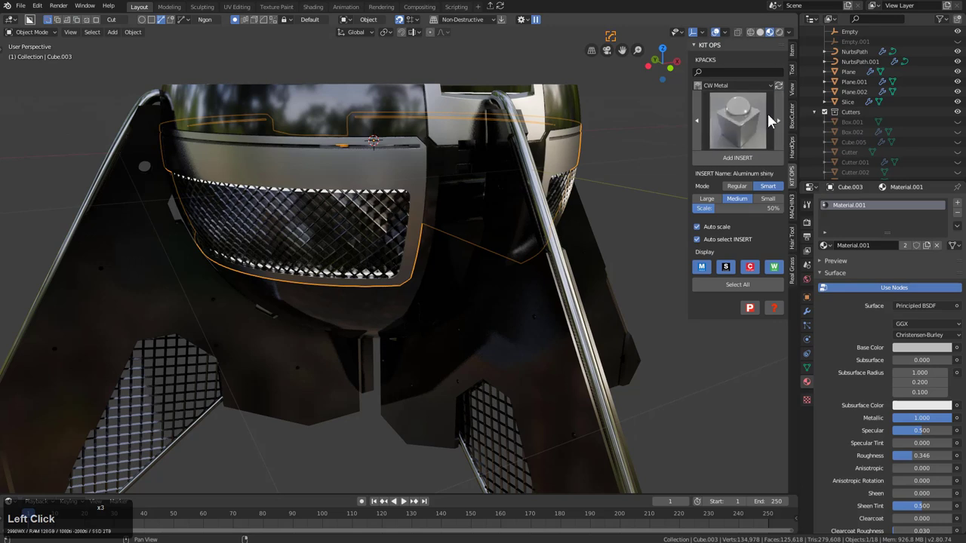
left_click(750, 119)
left_click(740, 147)
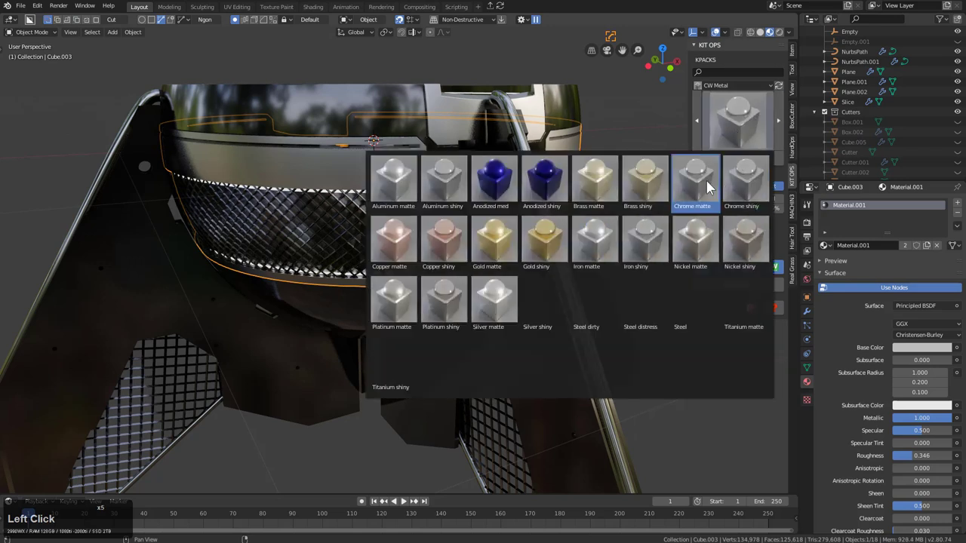
left_click(707, 183)
key("ctrl+z")
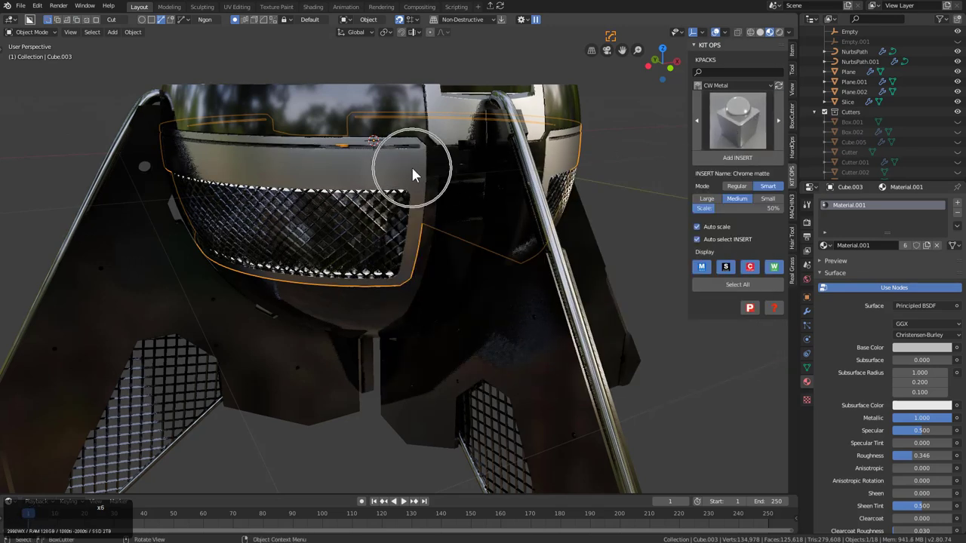
left_click(730, 160, "ctrl")
middle_click_drag(403, 172, 447, 178)
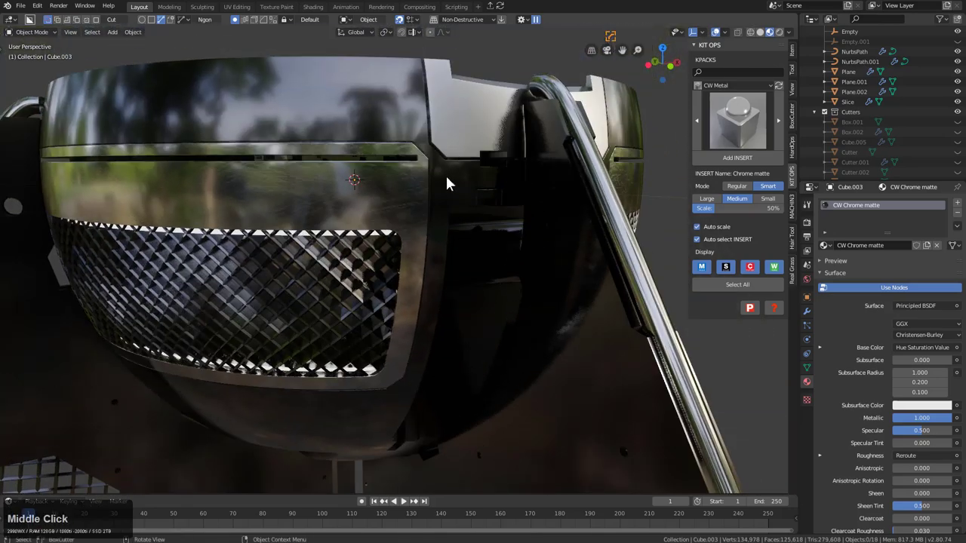
Step: Link the Chrome matte material of the body's grille panels to the notch panels on the upper rim above the legs
left_click(437, 160)
key("ctrl+l")
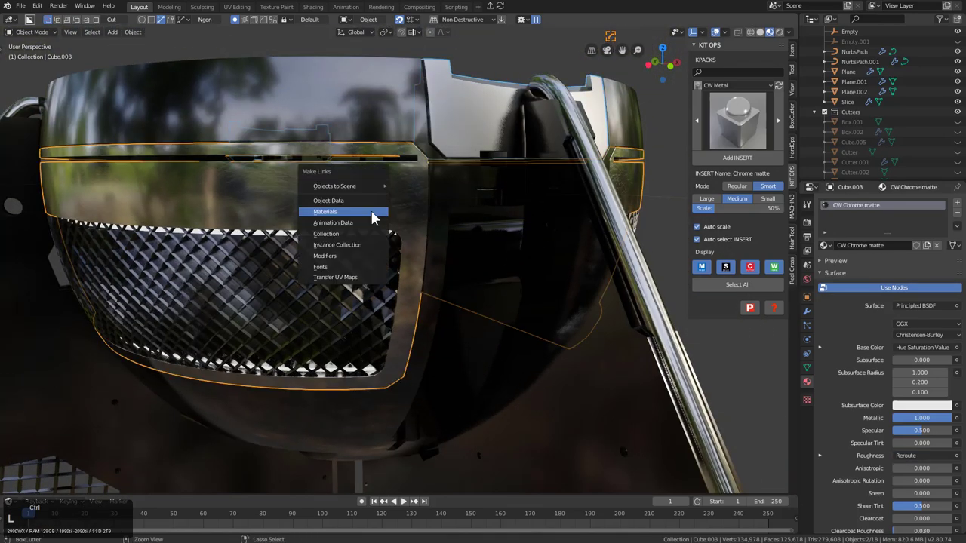
key("Return")
key("a")
middle_click_drag(375, 212, 377, 239)
scroll(482, 180, "up", 3)
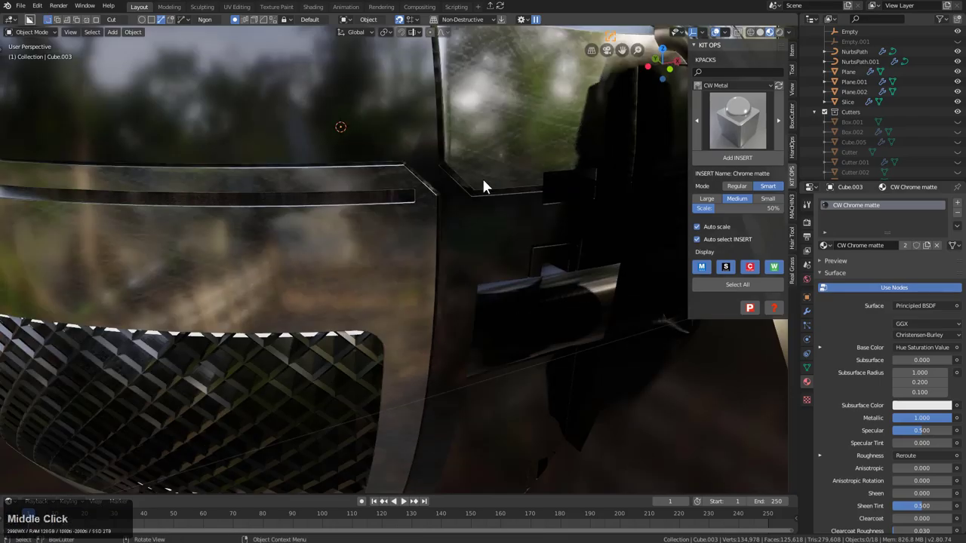
Step: Link the Chrome matte material of the rim notch panels to the slatted plates on the body's top face
middle_click_drag(482, 180, 488, 216)
scroll(463, 268, "down", 4)
scroll(446, 303, "down", 3)
scroll(439, 274, "up", 2)
left_click(344, 218)
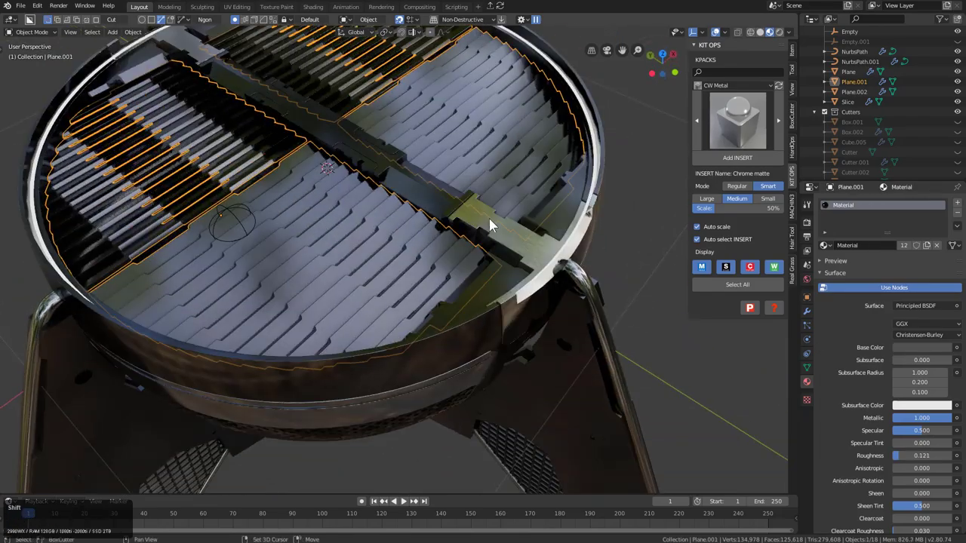
left_click(490, 218, "shift")
key("ctrl+l")
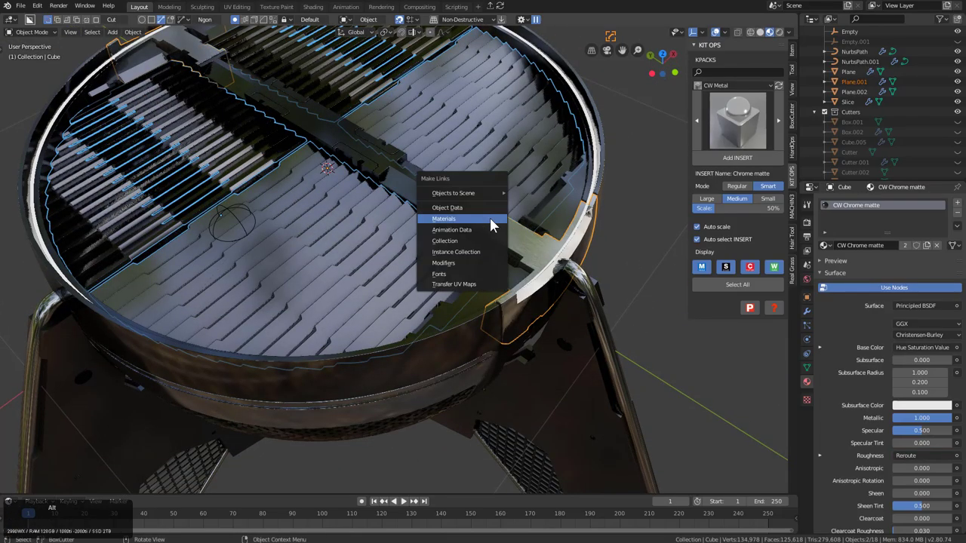
left_click(489, 218)
middle_click_drag(489, 217, 482, 186)
scroll(482, 186, "up", 3)
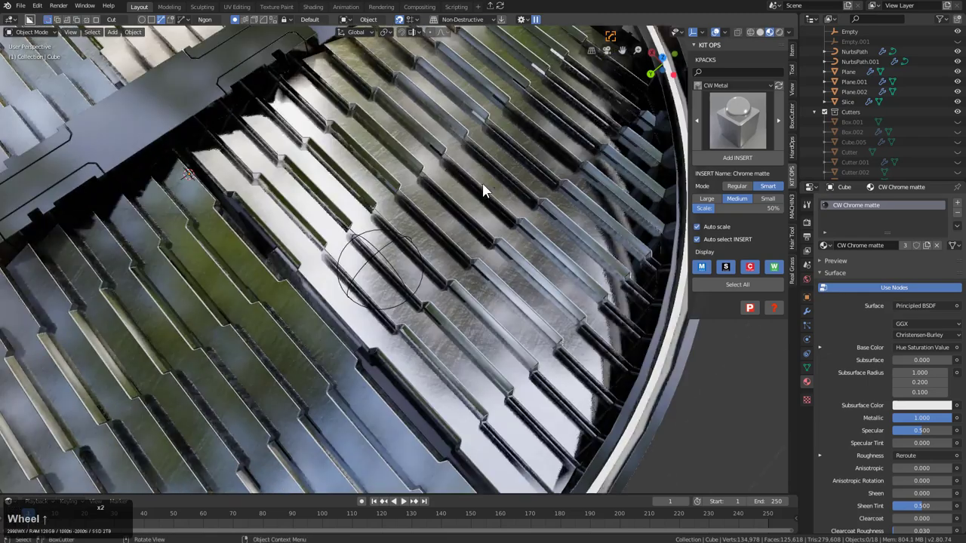
Step: Apply the Platinum matte material INSERT from the CW Metal pack to the slatted top plates
scroll(491, 196, "down", 3)
left_click(490, 175)
left_click(491, 181)
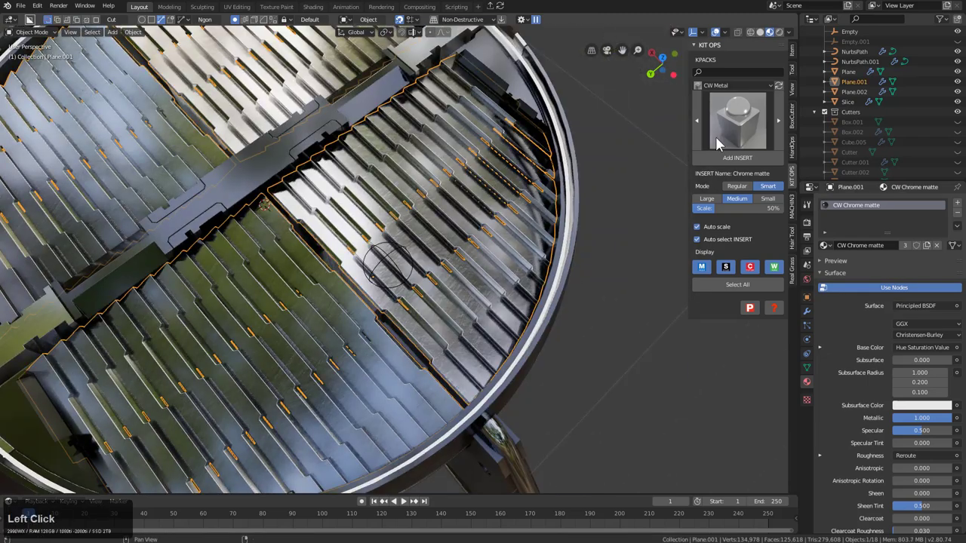
left_click(744, 86)
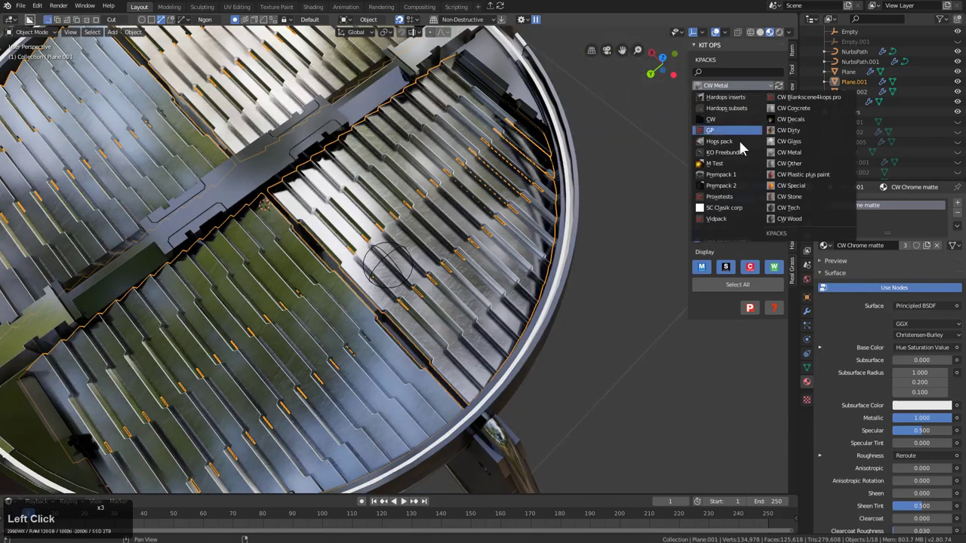
key("Escape")
left_click(737, 121)
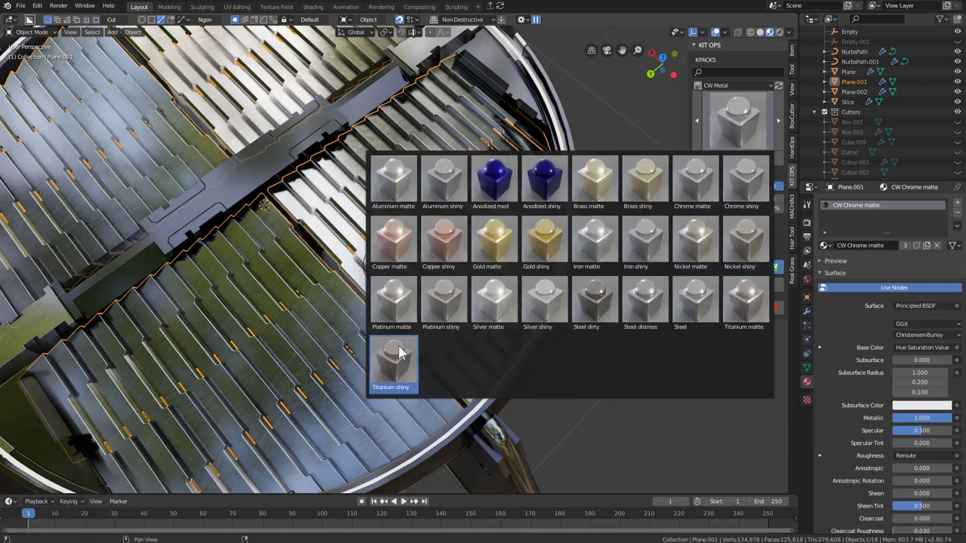
left_click(399, 309)
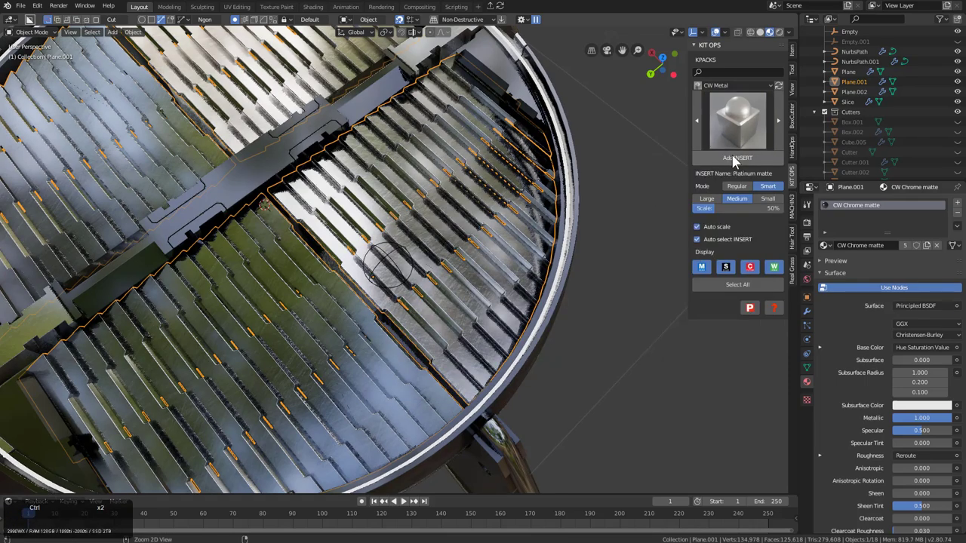
left_click(730, 157)
Step: Select the leg plates and start a BoxCutter ngon outline at the foot of one leg in front view
middle_click_drag(564, 199, 483, 250)
scroll(489, 211, "up", 6)
scroll(492, 211, "down", 6)
scroll(498, 193, "down", 5)
scroll(415, 225, "down", 3)
scroll(391, 253, "up", 3)
left_click(391, 253)
scroll(483, 250, "up", 2)
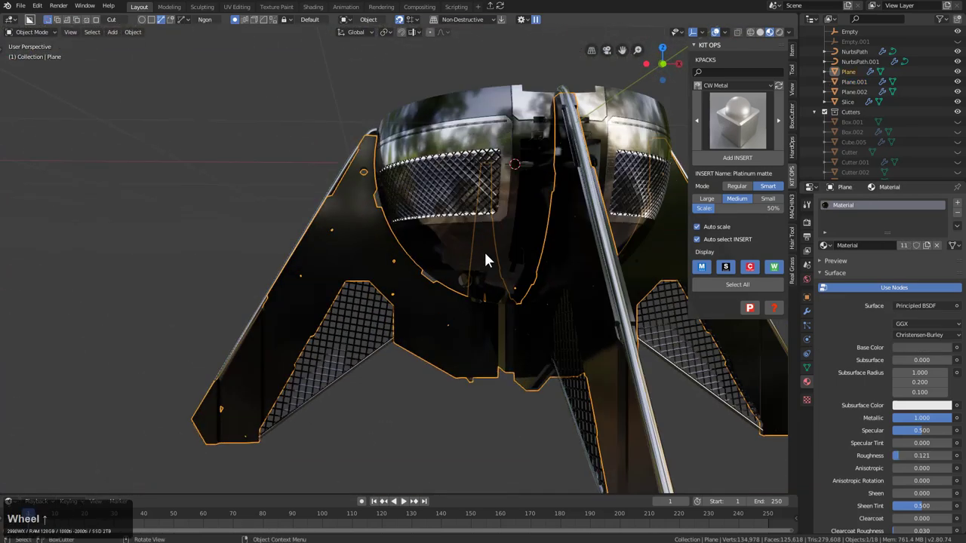
key("KP_1")
key("d")
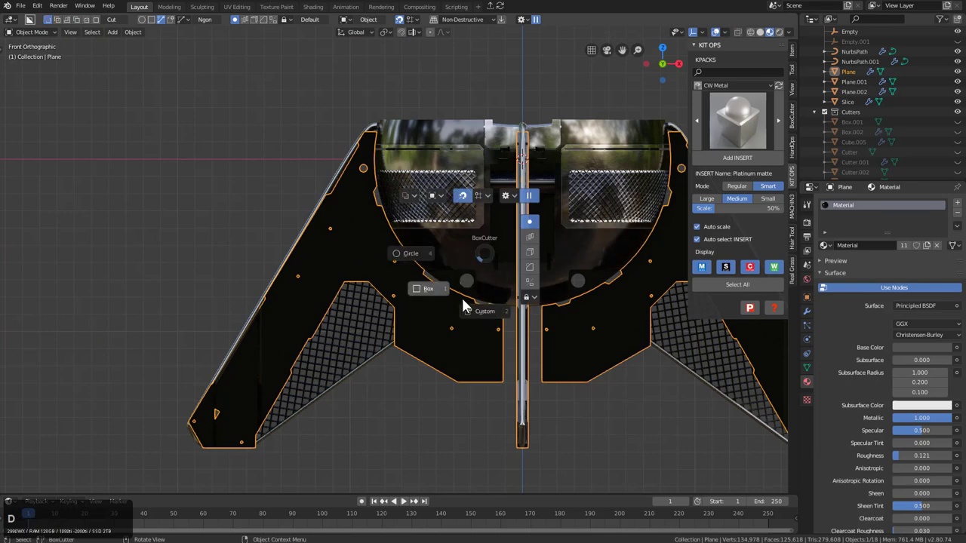
middle_click_drag(320, 303, 406, 256, "shift")
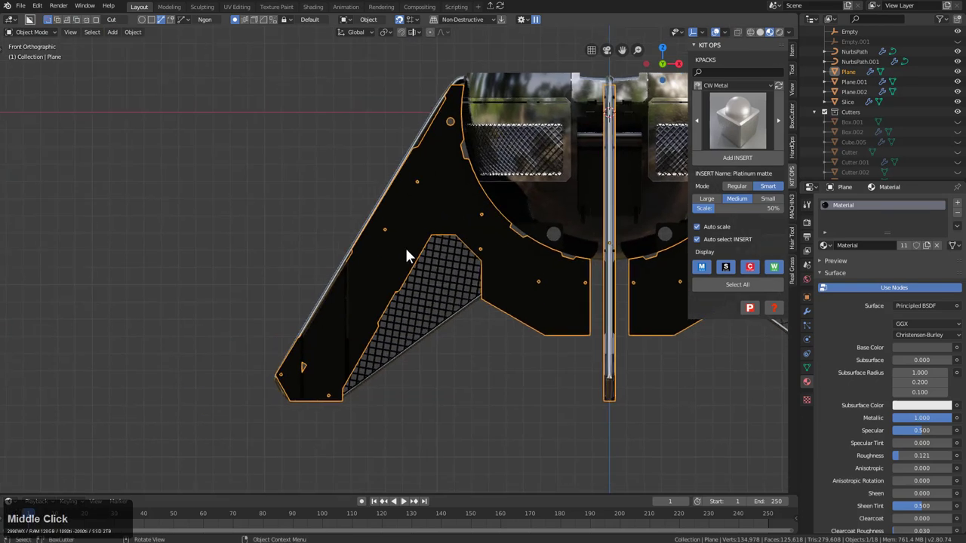
left_click(317, 402)
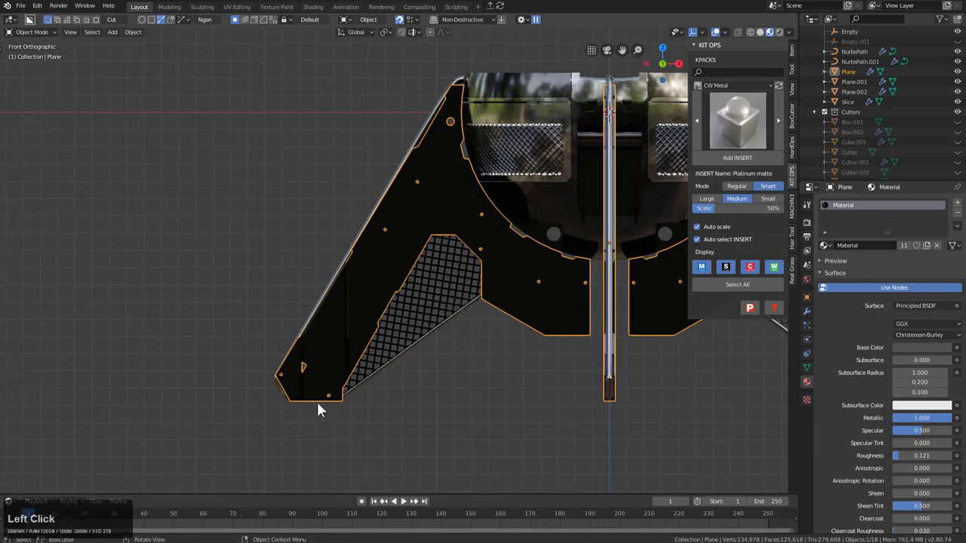
left_click(362, 332, "ctrl")
left_click(360, 316, "ctrl")
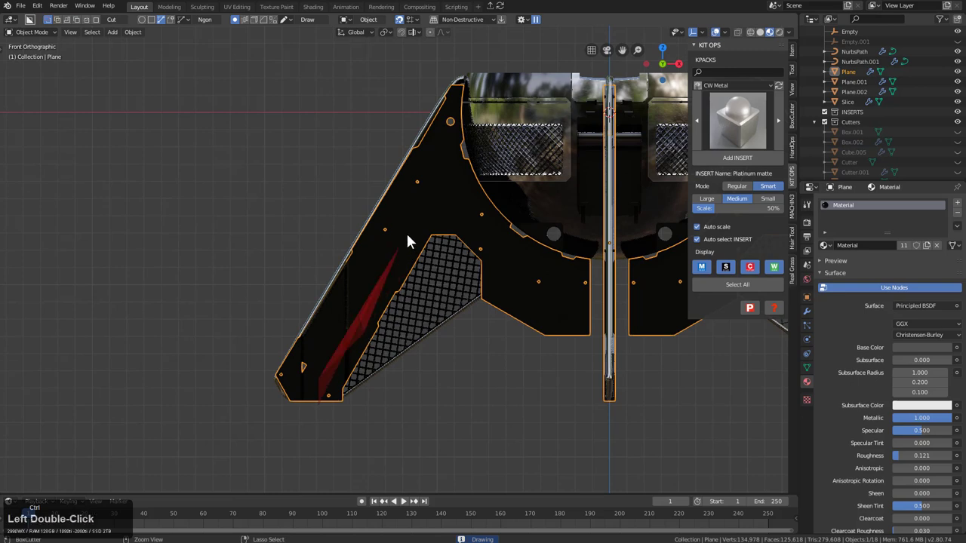
left_click(415, 222)
left_click(460, 220)
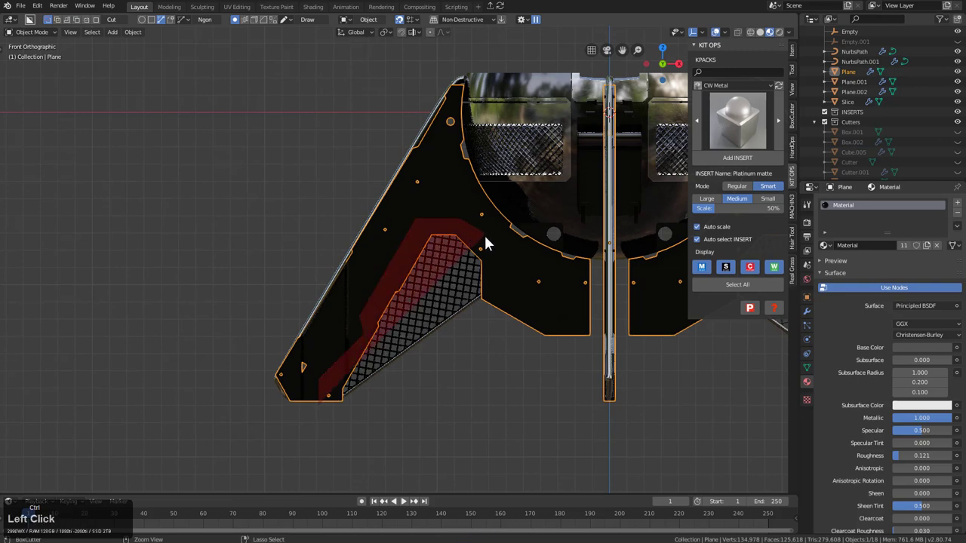
left_click(483, 237)
left_click(497, 245)
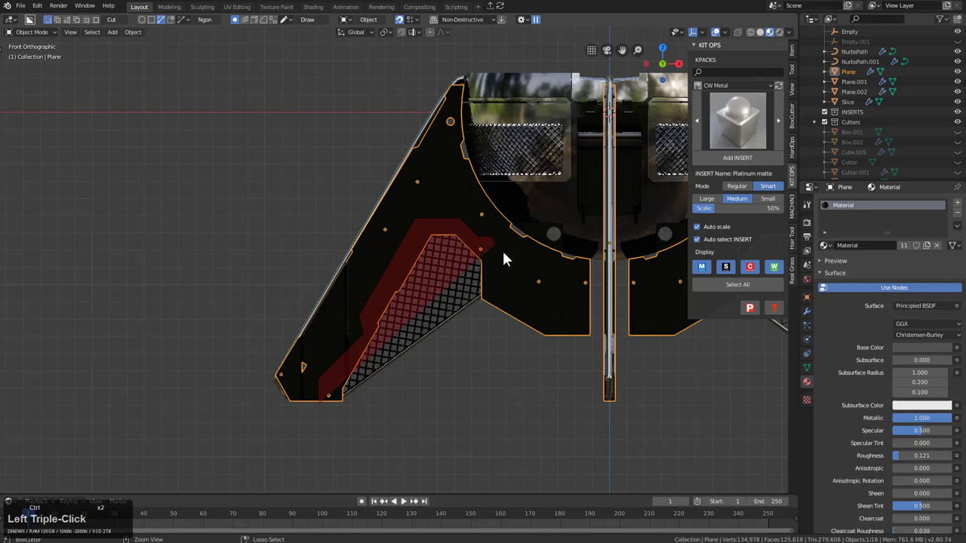
key("BackSpace")
key("BackSpace")
key("BackSpace")
key("BackSpace")
key("BackSpace")
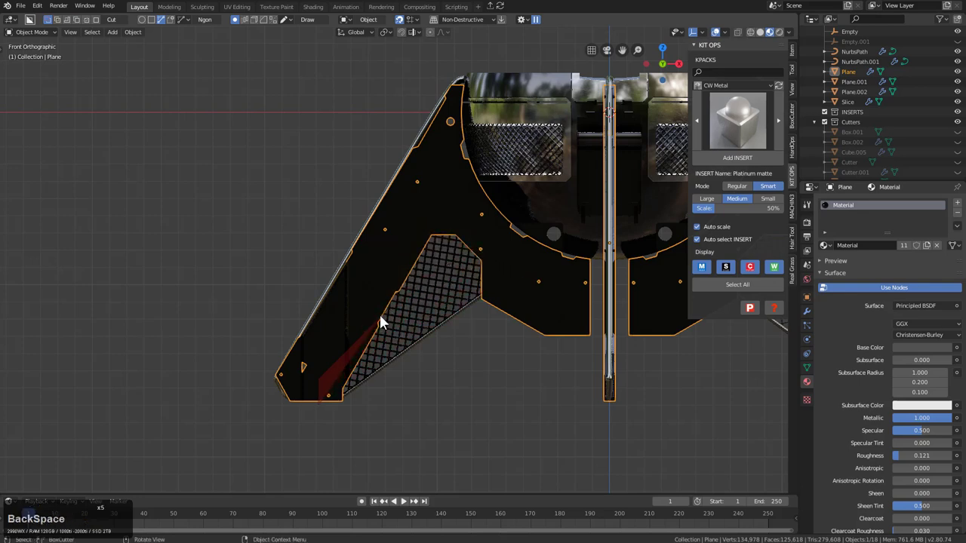
key("BackSpace")
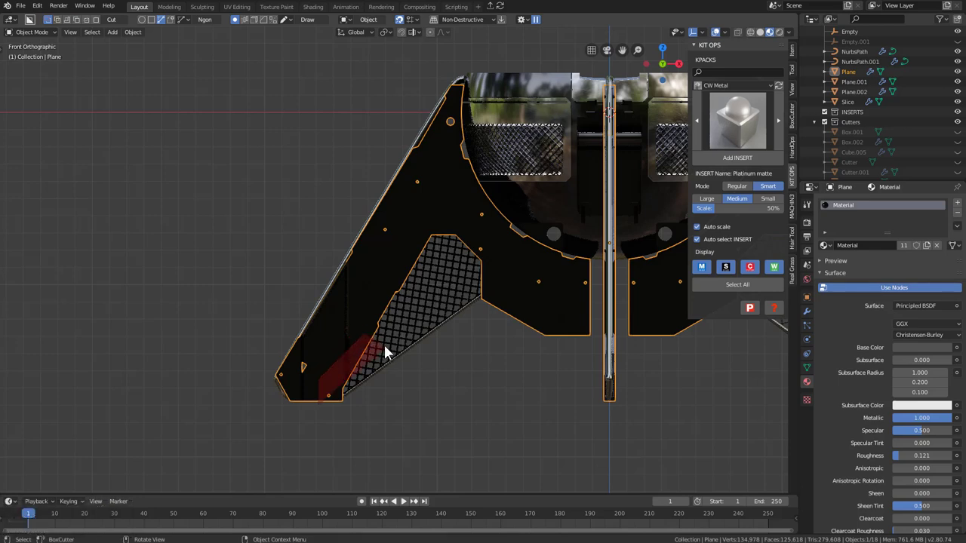
Step: Slice the leg plates with an ngon outline running from the foot around the mesh grille and closing below the leg
left_click(358, 320)
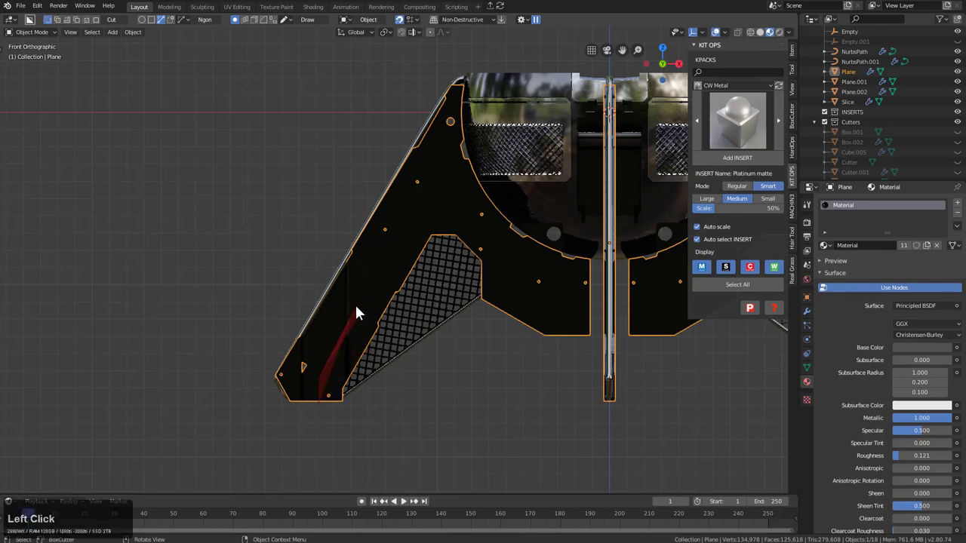
left_click(356, 305)
left_click(418, 215)
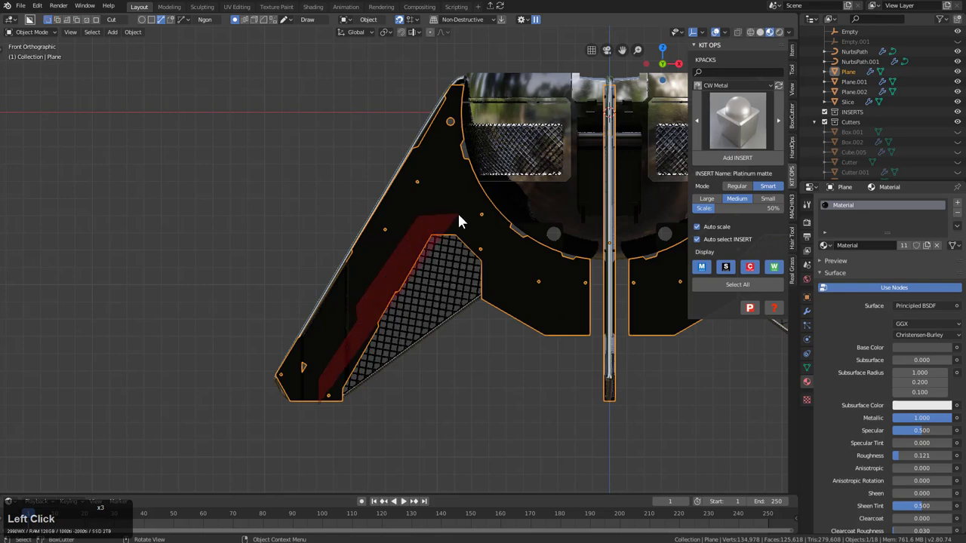
left_click(457, 218)
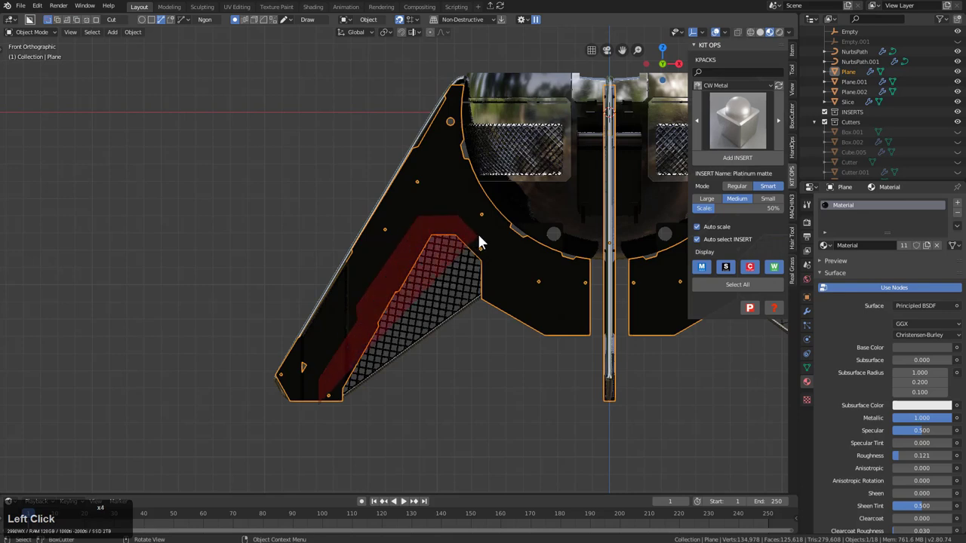
left_click(486, 235)
left_click(499, 248)
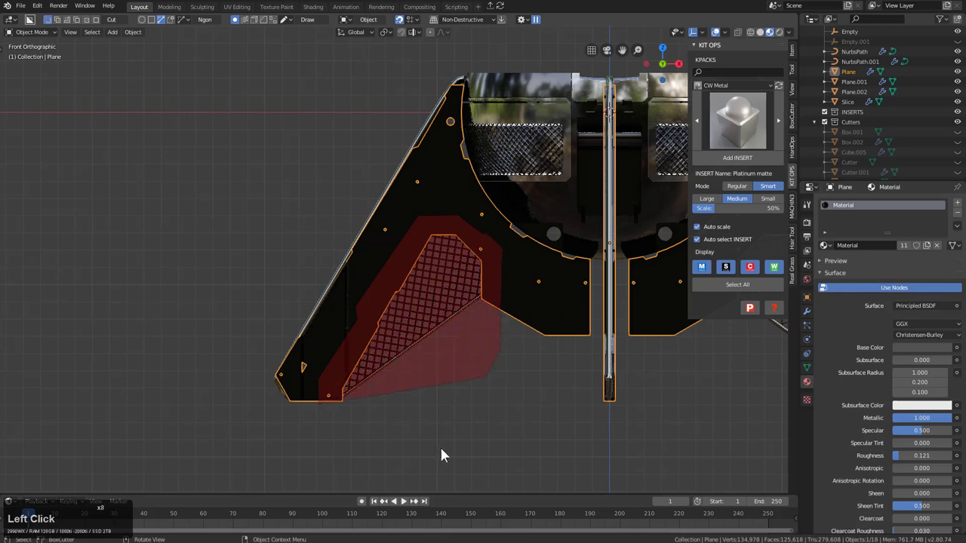
left_click(365, 448)
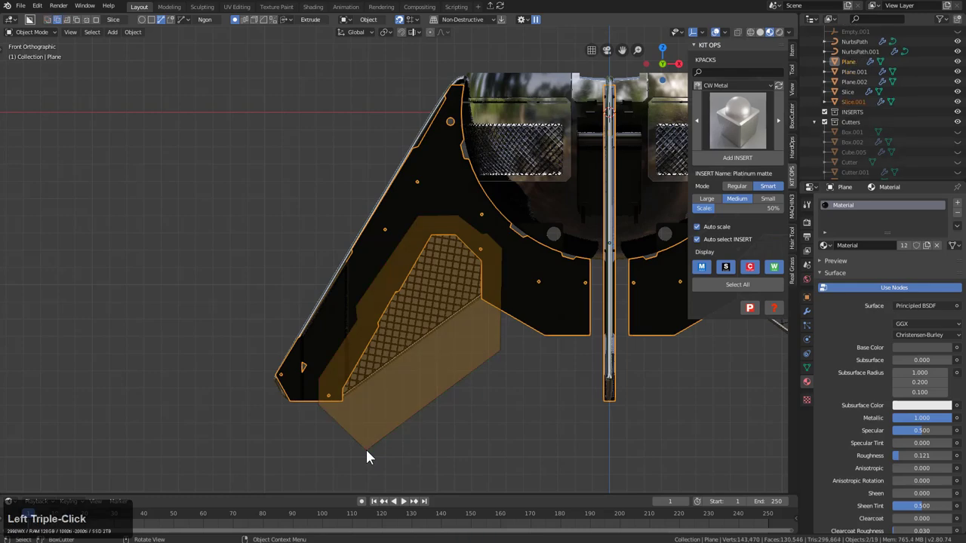
left_click(489, 277)
Step: Link the Chrome matte material of the body's grille panels to the sliced leg sections around the mesh grilles
middle_click_drag(489, 276, 489, 247)
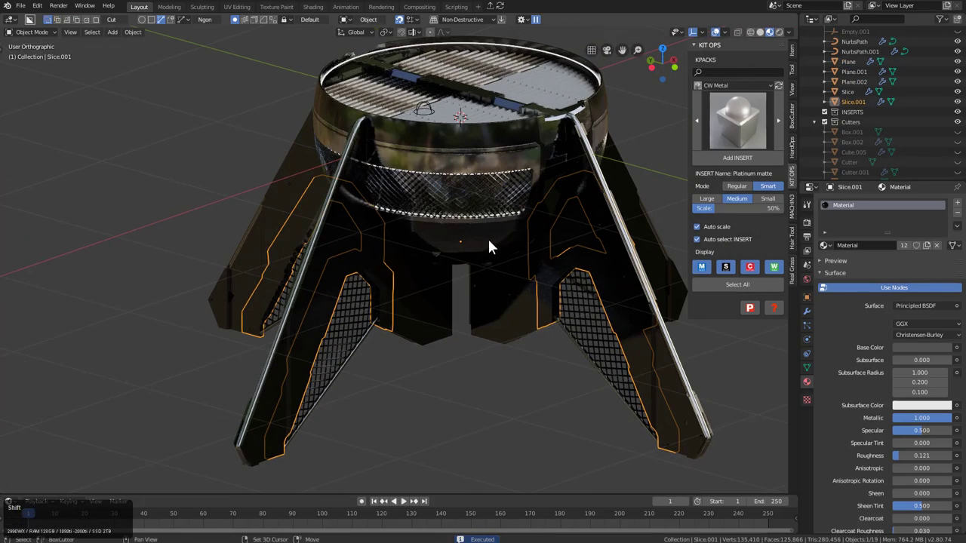
left_click(482, 168, "shift")
right_click(482, 168)
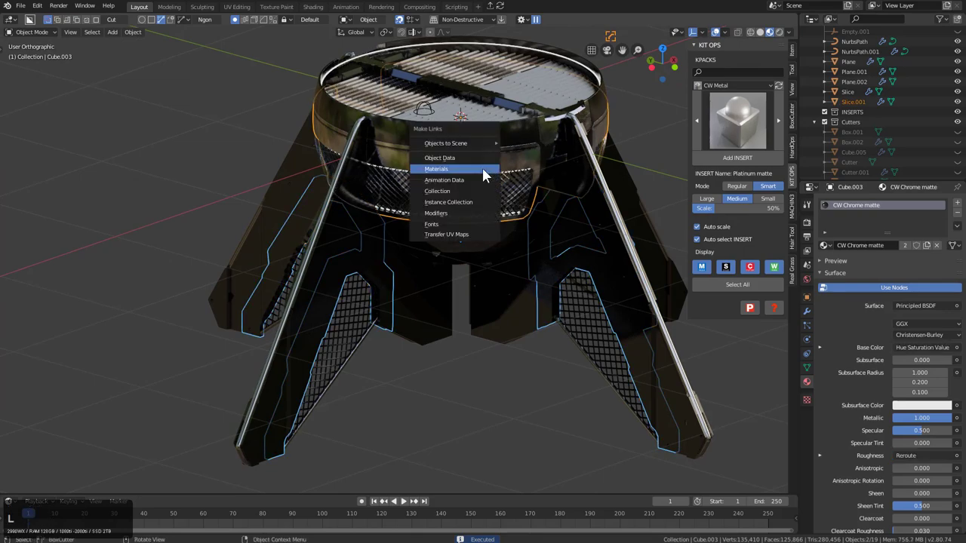
left_click(482, 169)
Step: Hide the viewport sidebar and save the file
middle_click_drag(487, 278, 442, 289)
key("n")
key("ctrl+s")
middle_click_drag(390, 274, 417, 231)
scroll(417, 251, "up", 2)
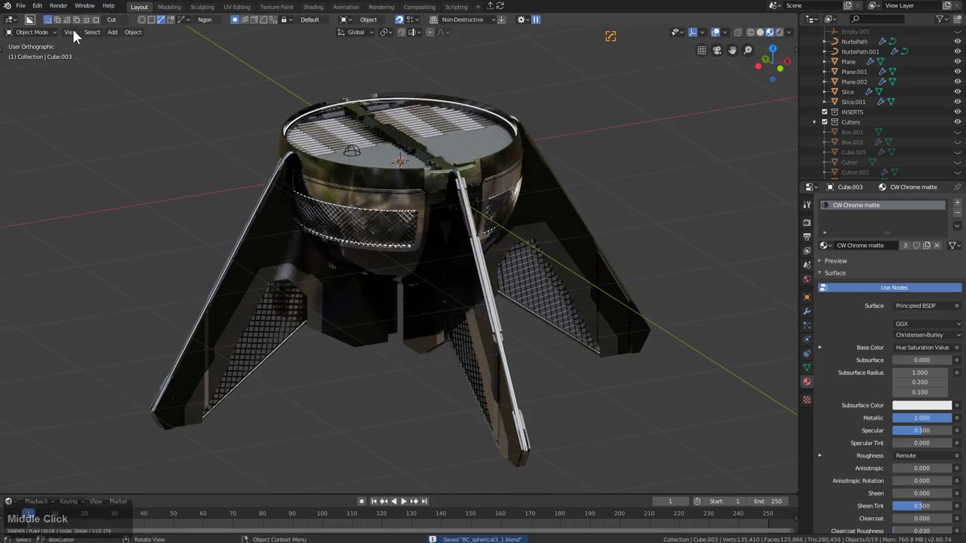
Step: Show the viewport toolbar and switch from BoxCutter to the Select Box tool
middle_click_drag(445, 202, 432, 183)
scroll(370, 213, "down", 2)
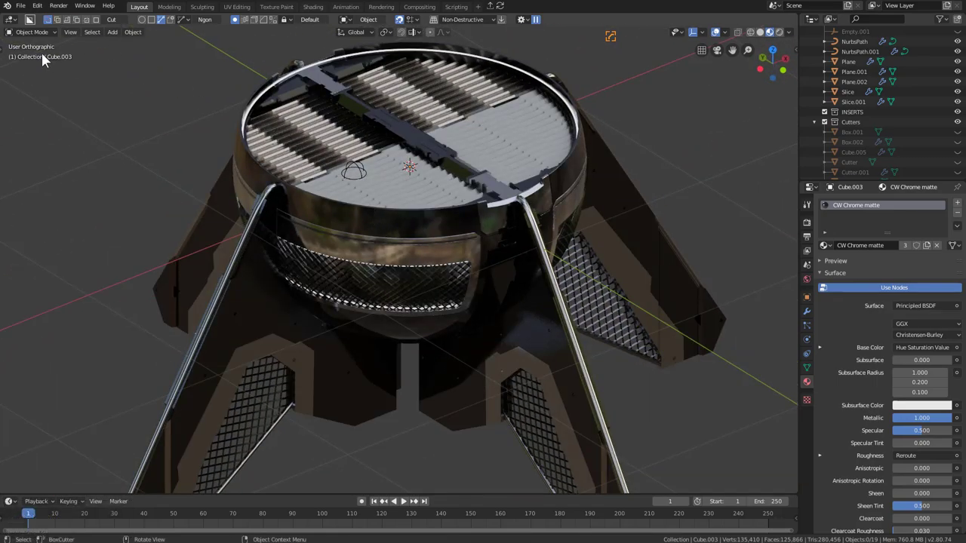
key("n")
key("n")
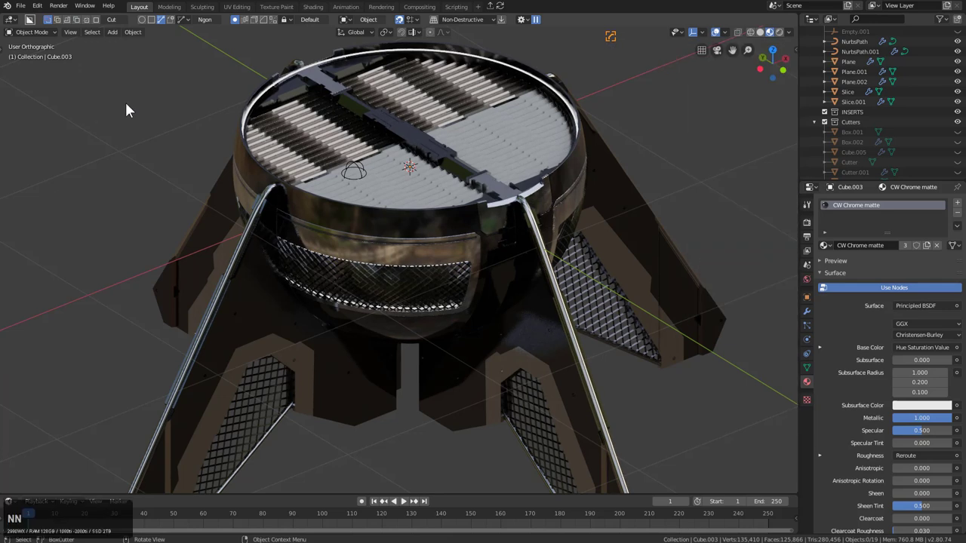
key("t")
left_click(12, 52)
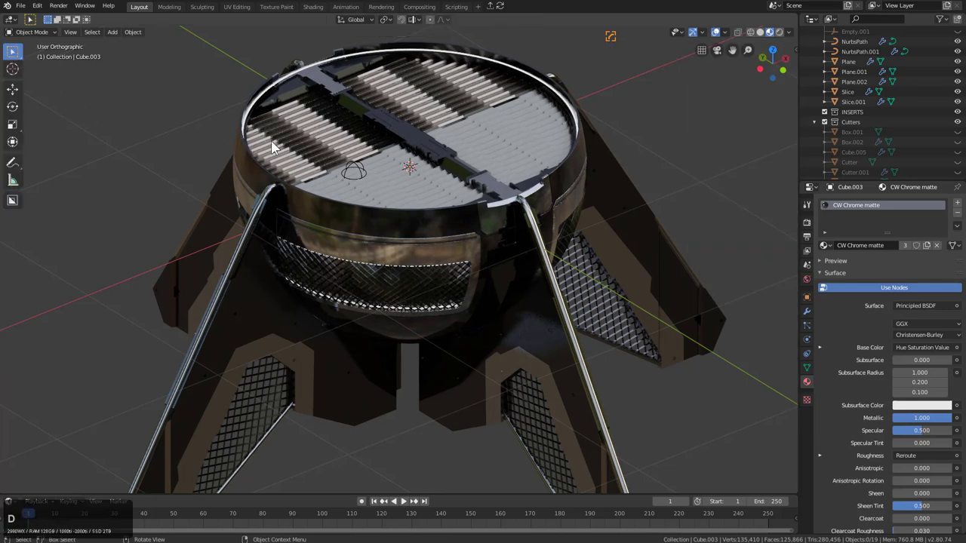
Step: Select the main spherical body and bring up the DECALmachine decal libraries over it
key("d")
left_click(449, 223)
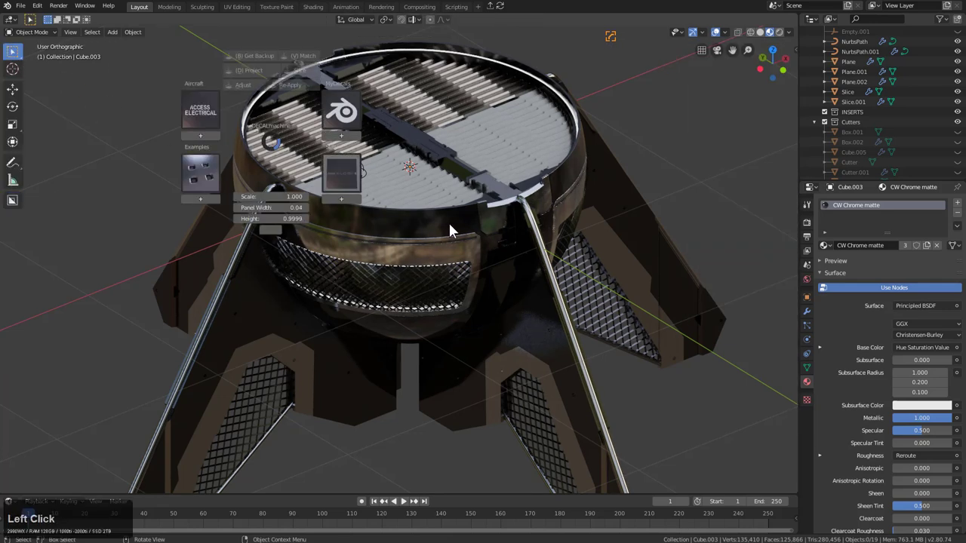
key("Escape")
left_click(448, 221)
middle_click(457, 218)
key("d")
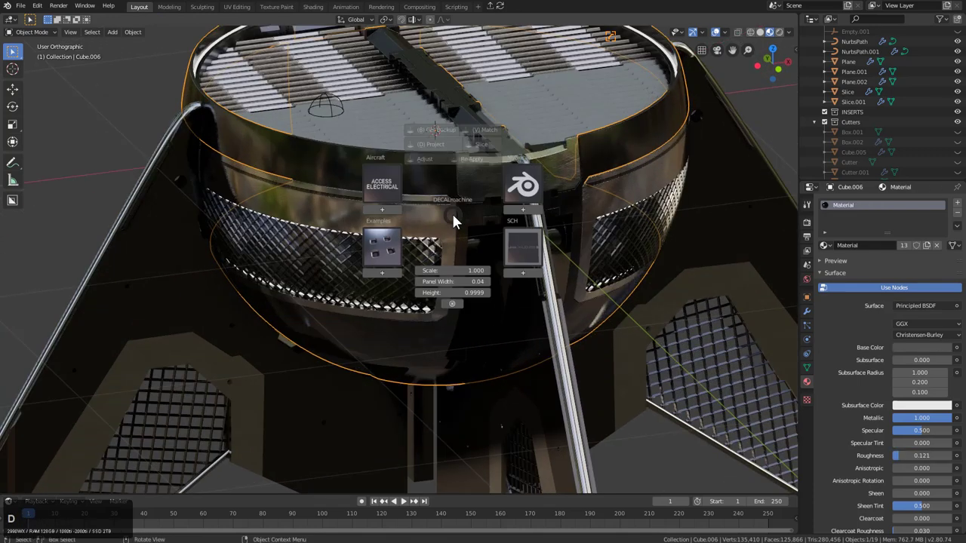
Step: Add the 60.0 RPMS decal from the SCH library, snap it onto the body's upper rim, shrink it and straighten its rotation
left_click(519, 275)
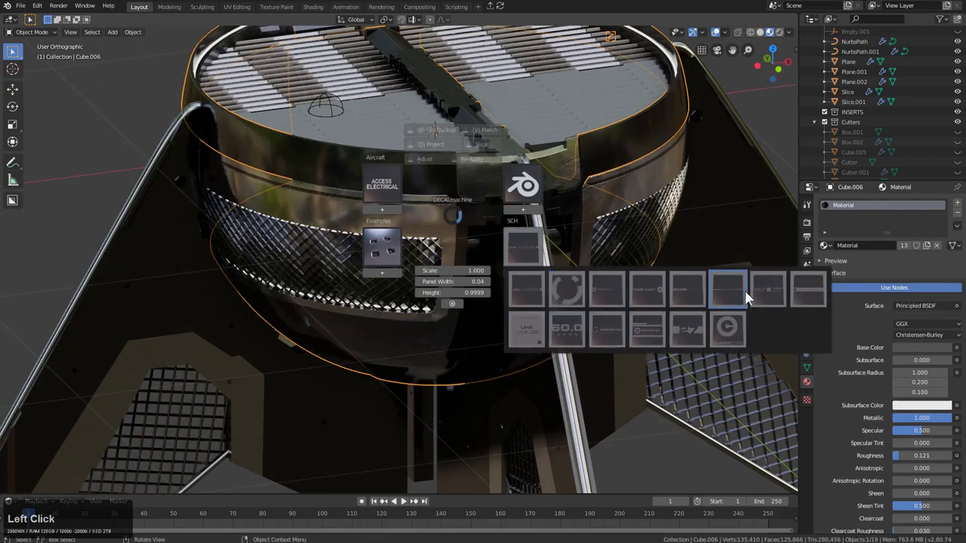
double_click(567, 327)
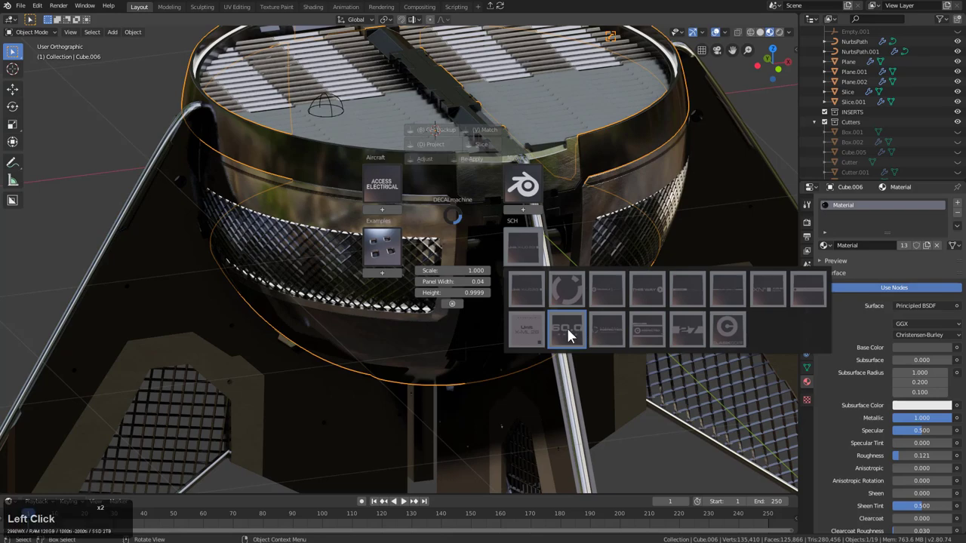
key("g")
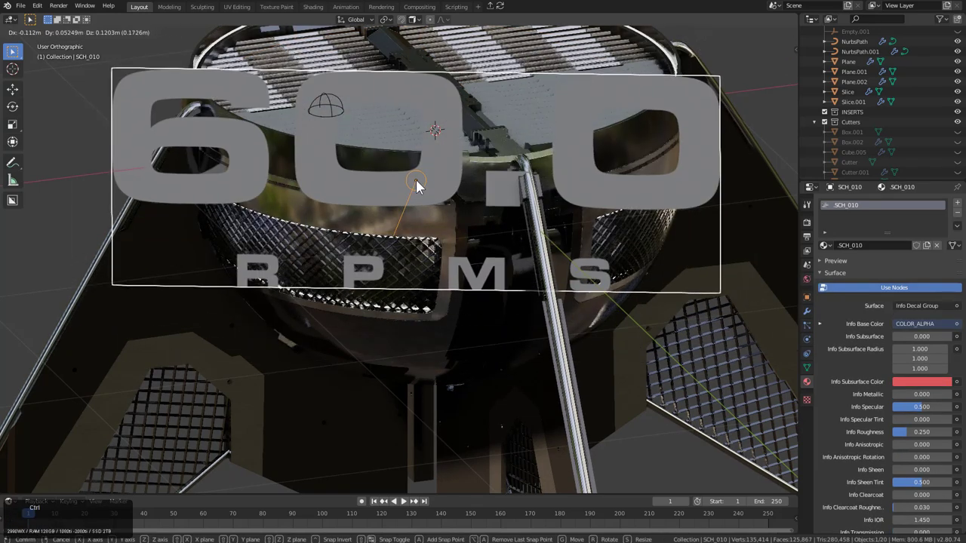
left_click(418, 177, "ctrl")
key("s")
left_click(440, 182)
key("r")
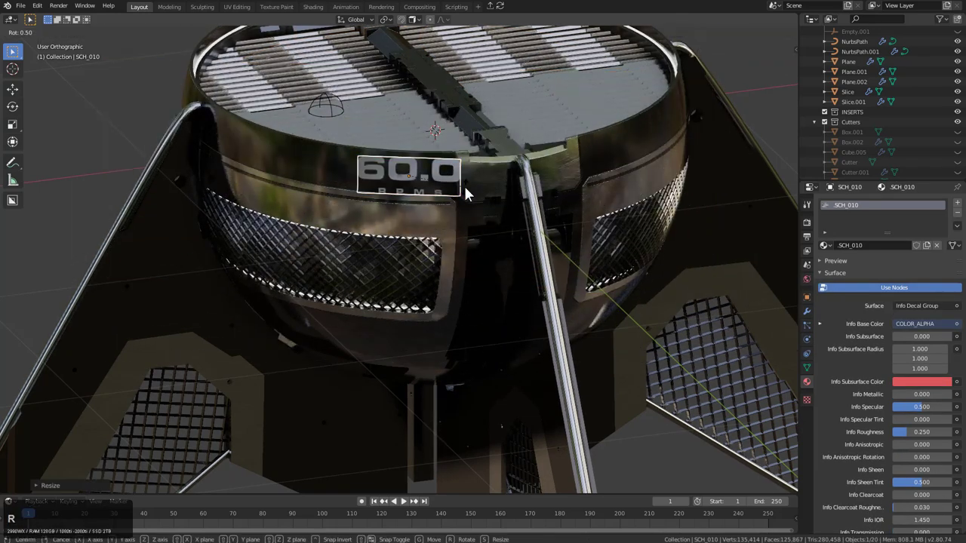
left_click(464, 184)
Step: Reposition the 60.0 RPMS decal on the upper rim, just beside the edge of the central bracket
scroll(477, 190, "up", 1)
scroll(528, 249, "up", 4)
key("g")
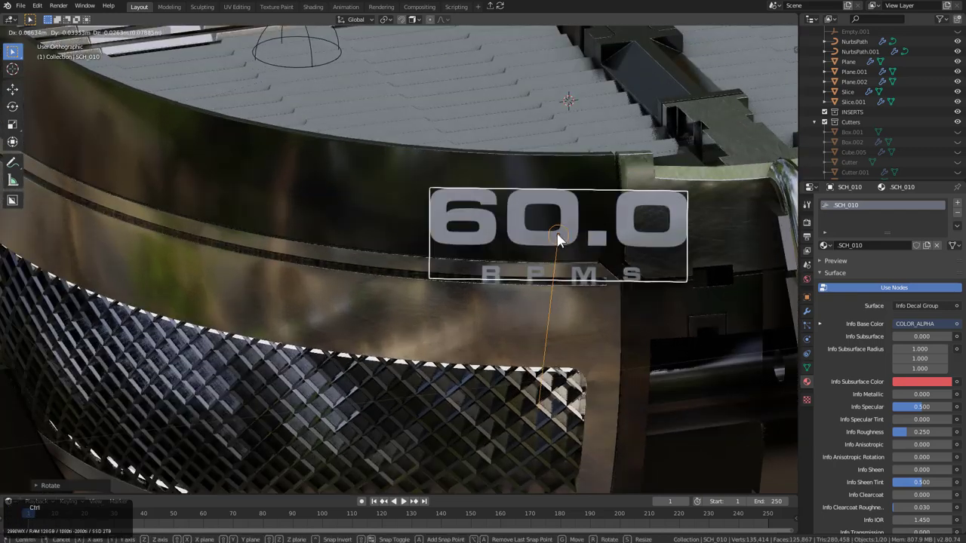
left_click(517, 211)
key("g")
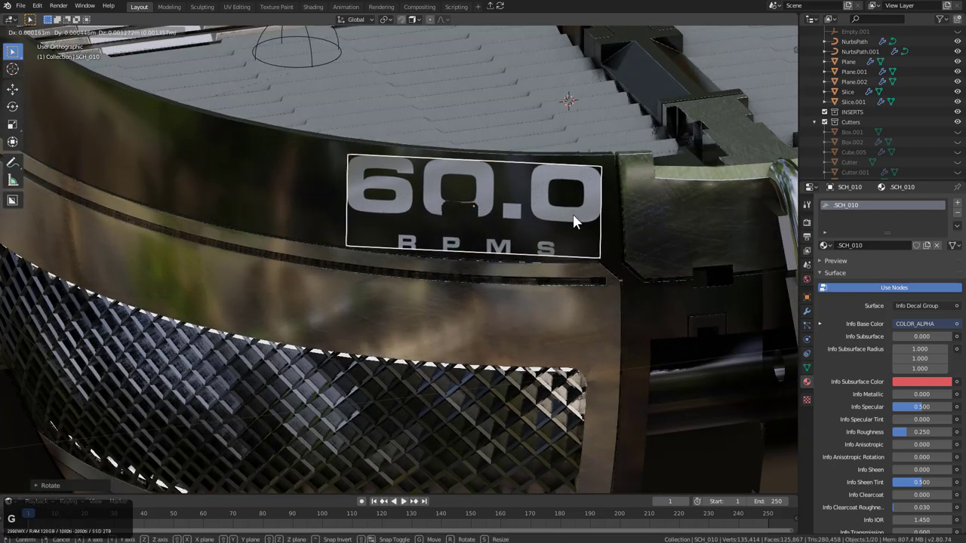
left_click(571, 217)
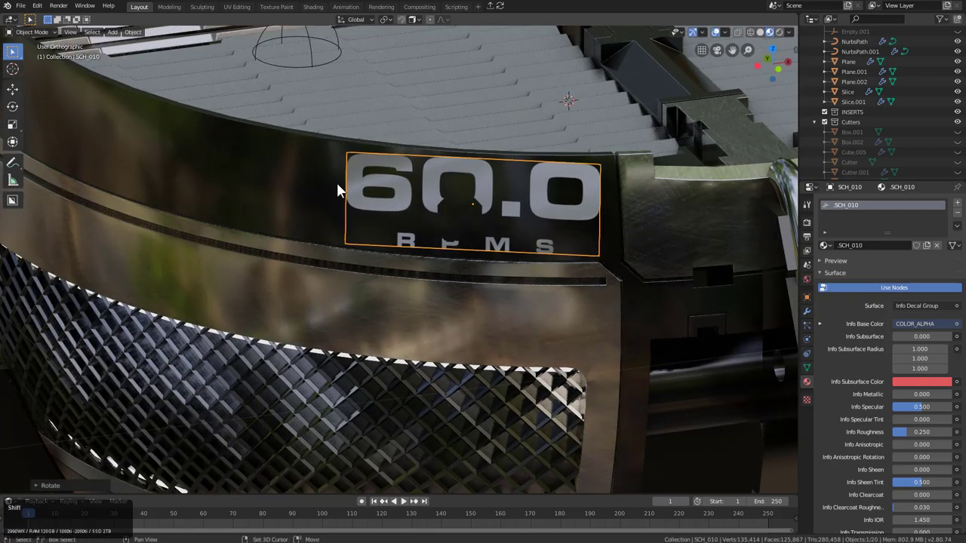
Step: Project the 60.0 RPMS decal onto the body and set its Info Metallic to 1.000 and Info Roughness to 0.083
left_click(518, 211)
key("d")
left_click(524, 142)
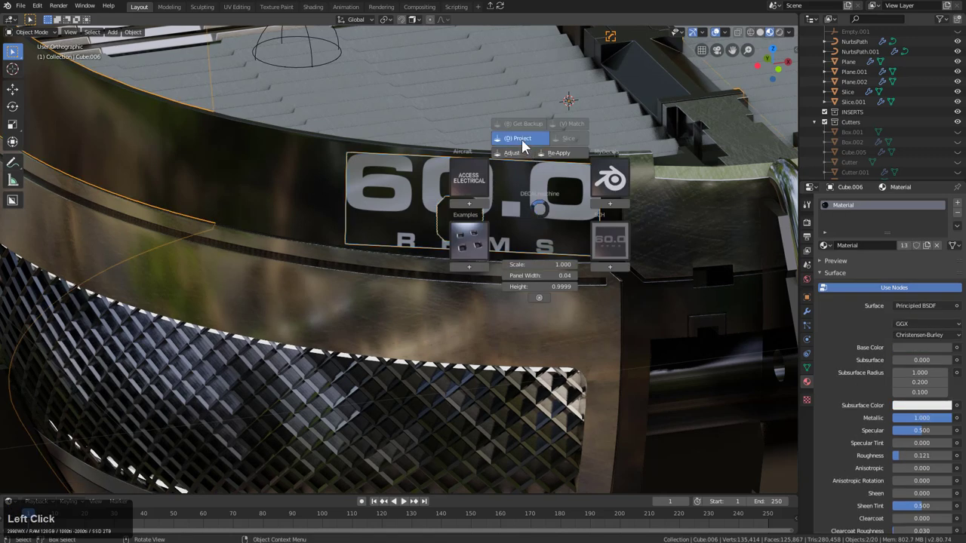
left_click(536, 195)
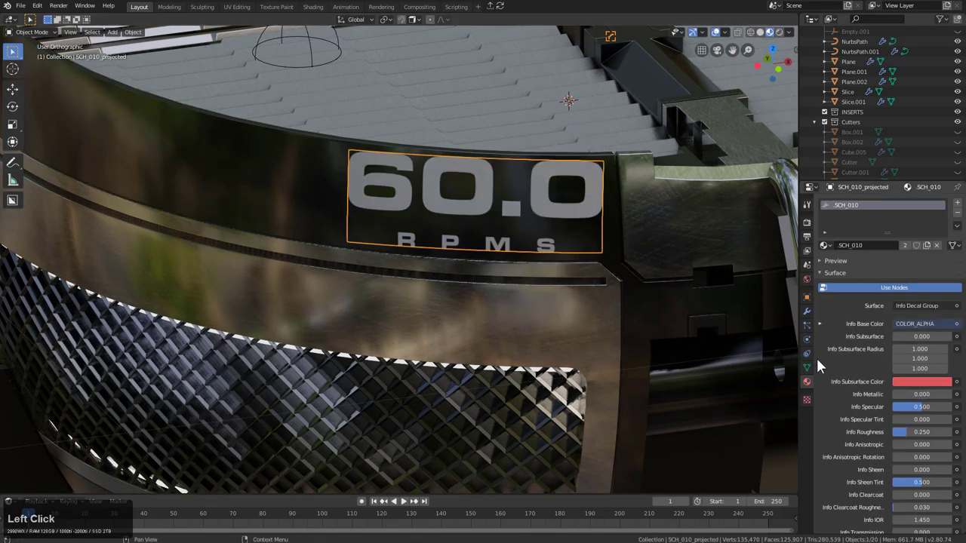
left_click_drag(899, 395, 930, 392)
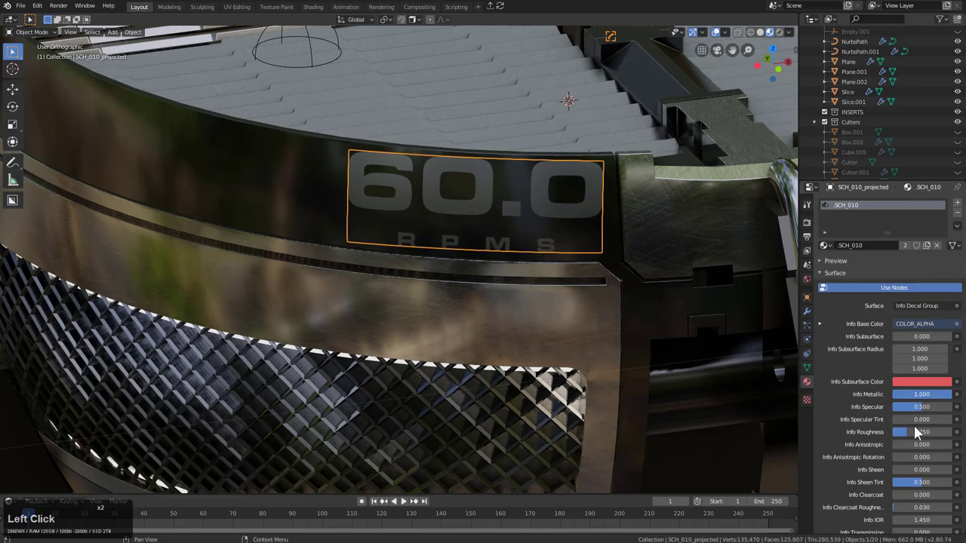
left_click_drag(911, 433, 903, 430)
Step: Add the TRIAN6L3 SUBJECT decal from the SCH library over one front leg panel and view it from the front
scroll(498, 283, "down", 6)
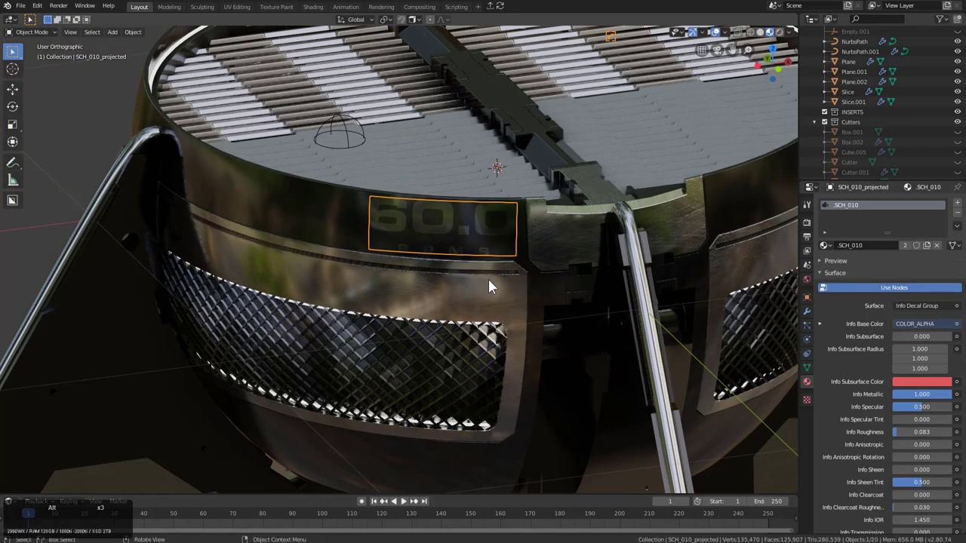
middle_click_drag(503, 338, 578, 205)
key("d")
left_click(554, 269)
left_click(633, 314)
key("g")
left_click(353, 260)
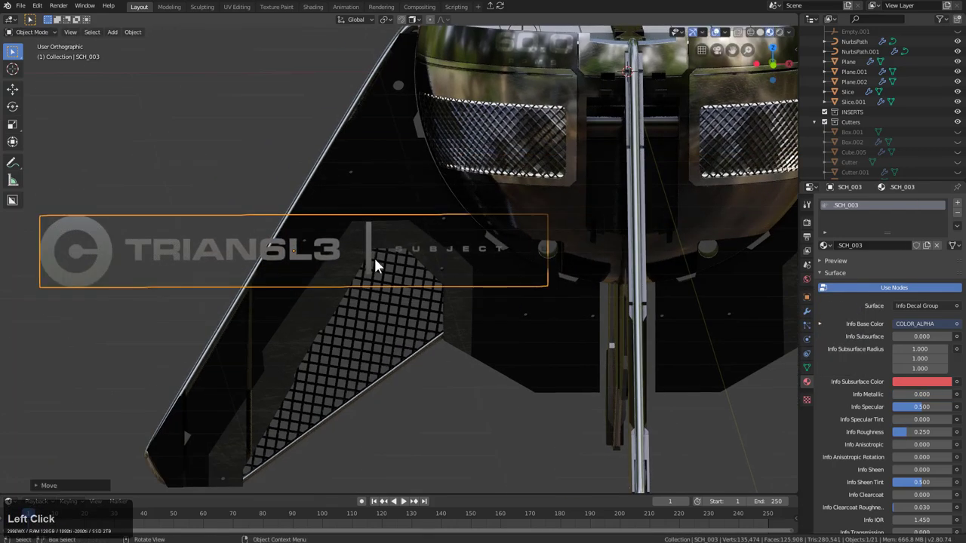
key("KP_1")
key("r")
key("KP_4")
key("Escape")
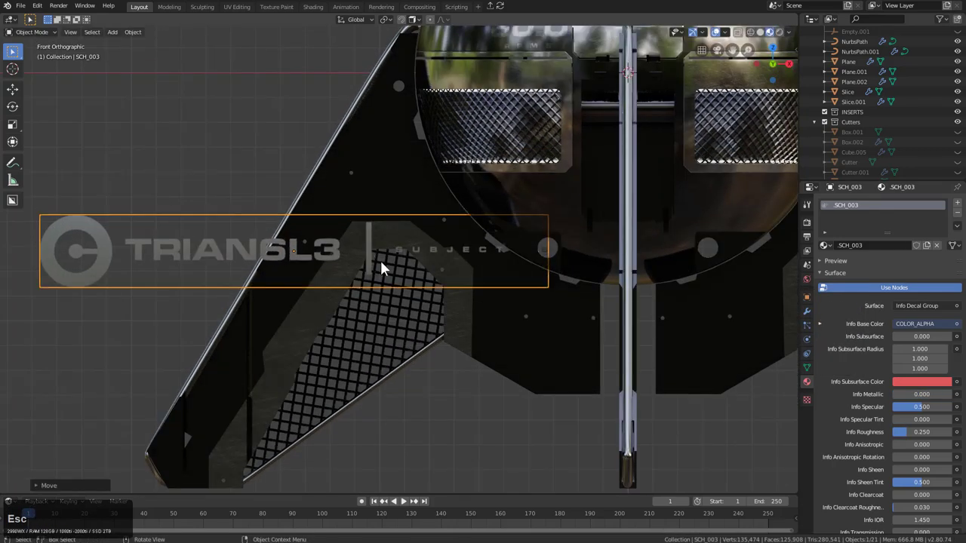
Step: Rotate the TRIAN6L3 decal to follow the leg's slope, shrink it and move it onto the leg's upper section
key("r")
left_click(390, 210)
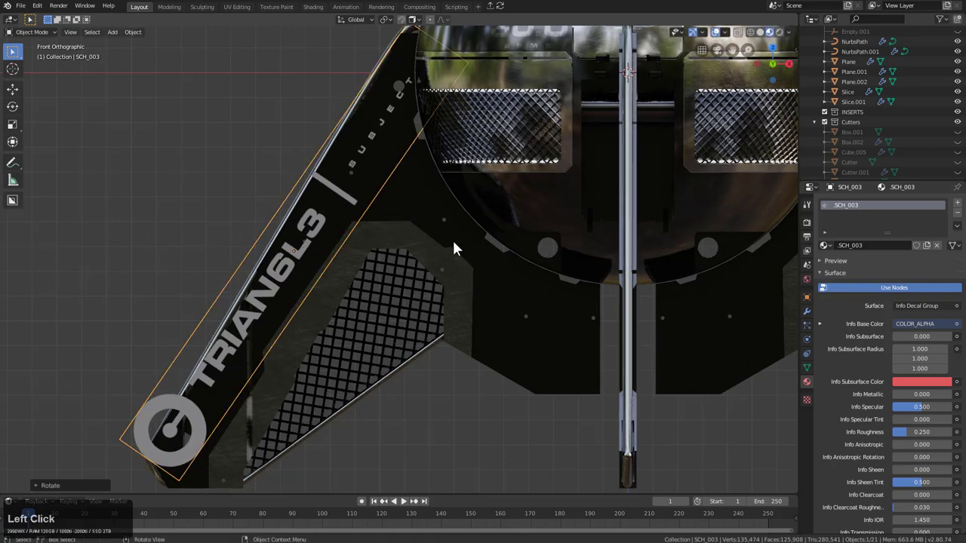
key("s")
left_click(370, 214)
key("g")
left_click(388, 167)
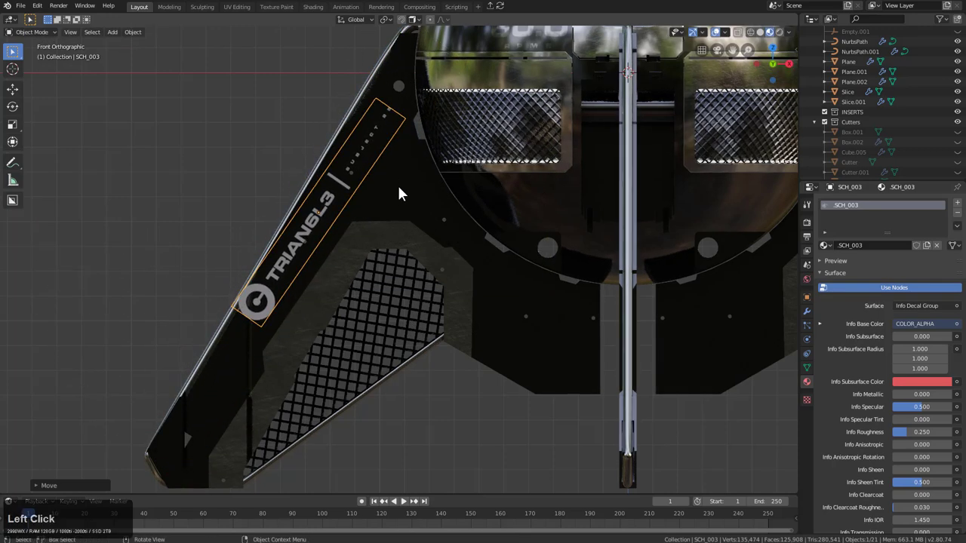
Step: Fine-tune the TRIAN6L3 decal's angle, size and position so it runs parallel along the leg's outer edge
key("r")
left_click(397, 179)
key("s")
left_click(392, 182)
key("g")
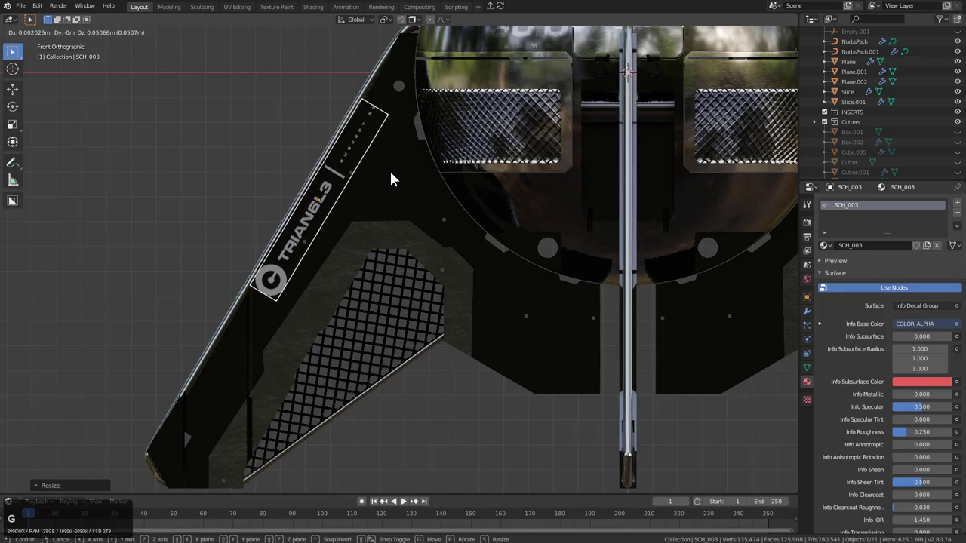
left_click(389, 171)
key("g")
left_click(394, 176)
key("g")
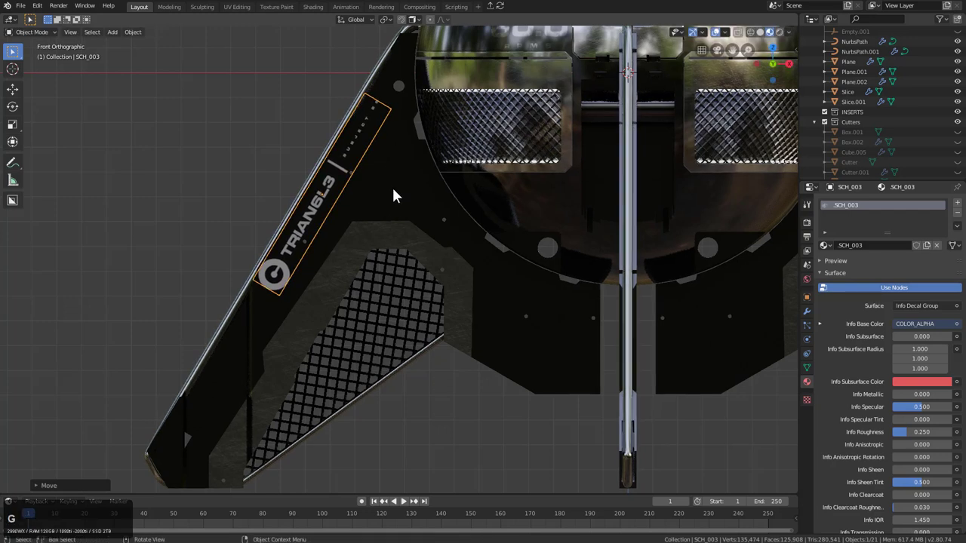
left_click(397, 189)
key("r")
left_click(400, 183)
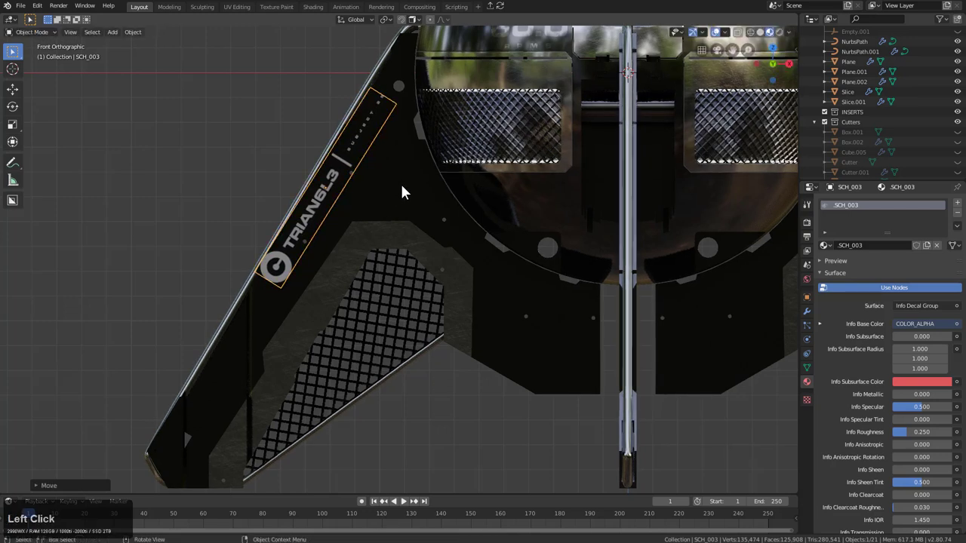
Step: Set the TRIAN6L3 decal's Info Metallic to 1.000 and Info Roughness to 0.067
left_click_drag(898, 394, 952, 394)
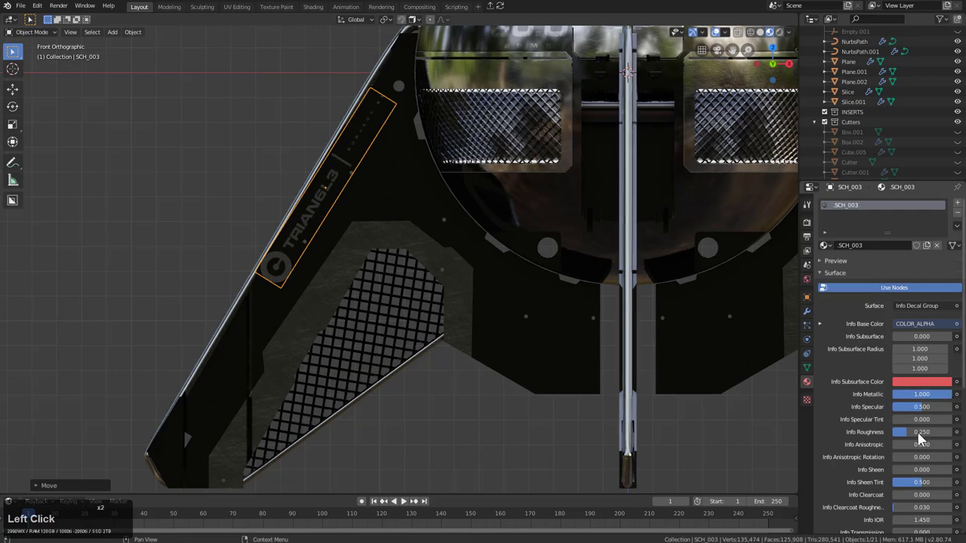
left_click_drag(905, 431, 888, 431)
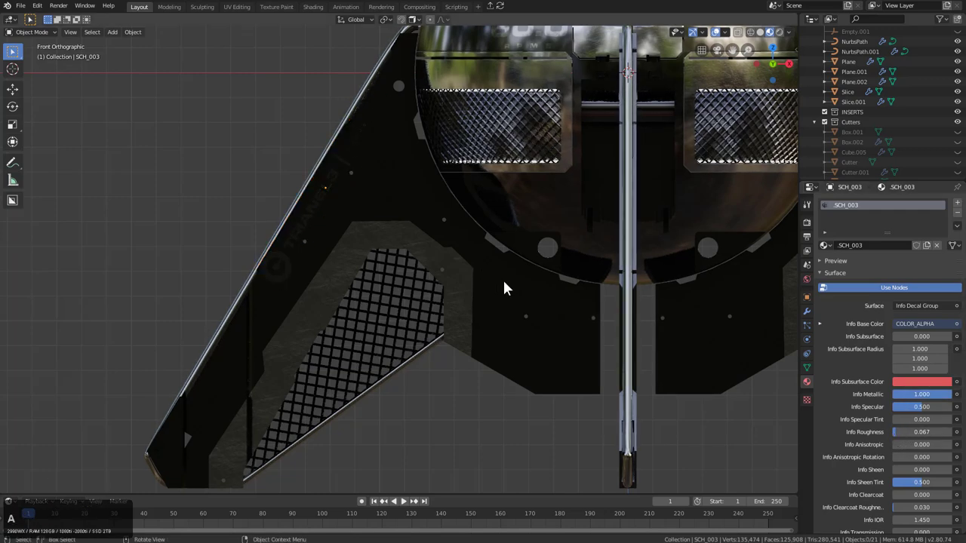
Step: Add the Unit X-ML.26 decal from the SCH library and snap it onto the model's lower area
middle_click_drag(502, 278, 544, 273)
key("d")
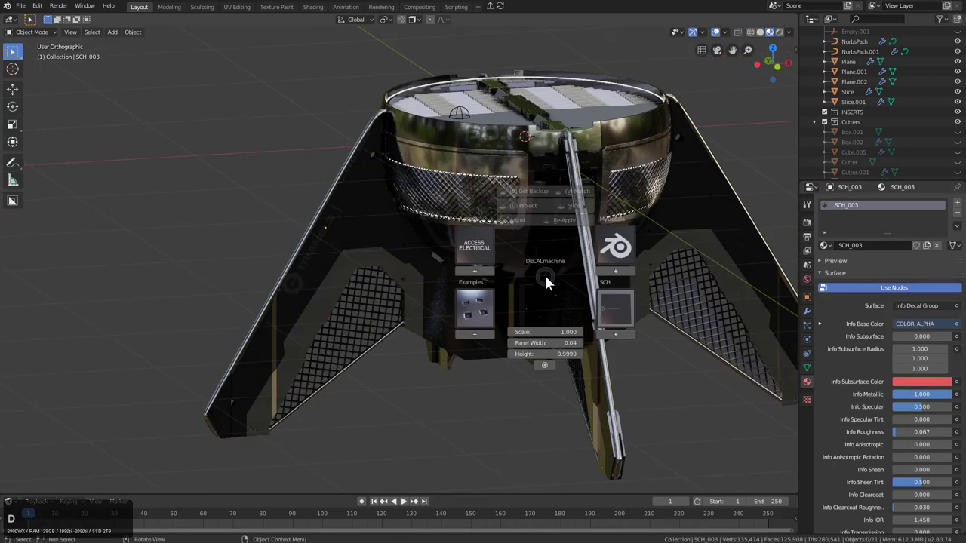
left_click(610, 309)
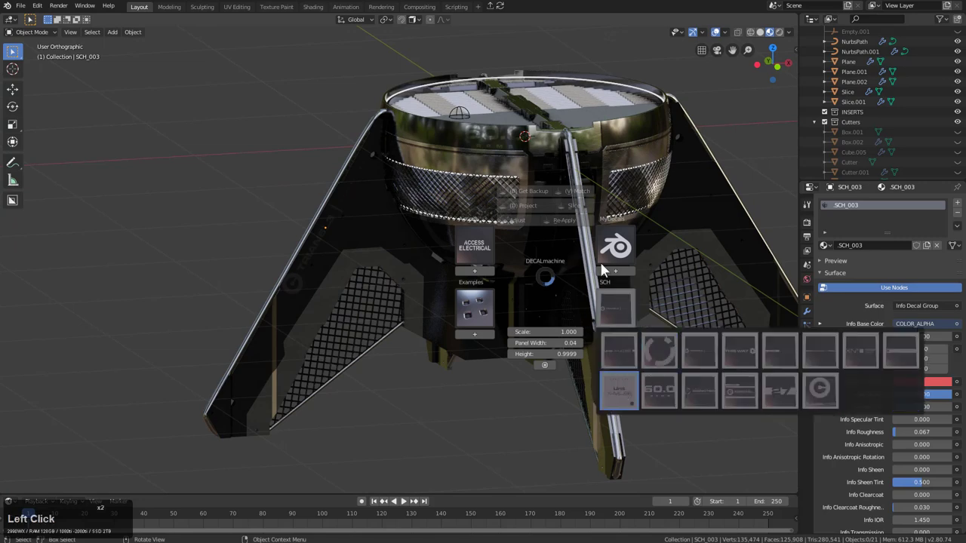
left_click(620, 391)
middle_click_drag(563, 282, 520, 301)
key("g")
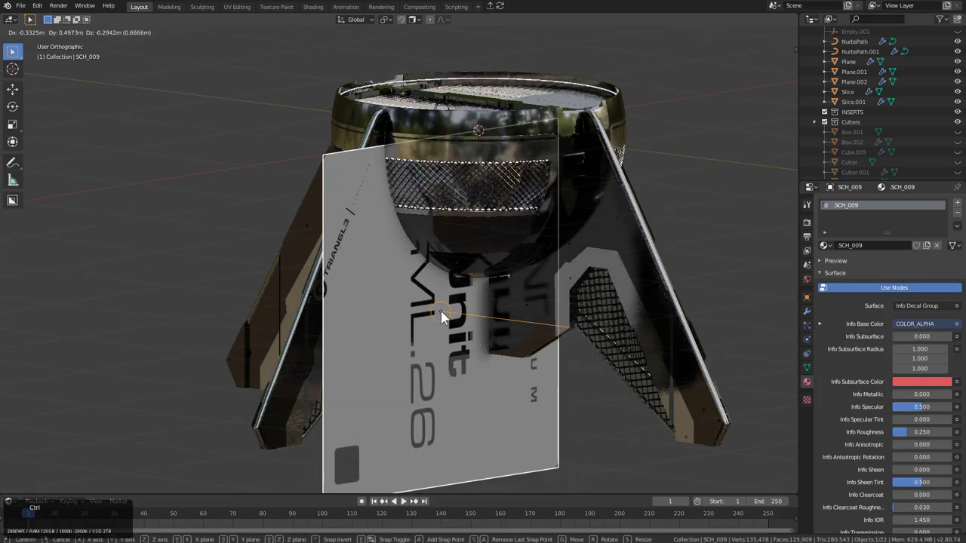
left_click(433, 310)
Step: Clear the Unit X-ML.26 decal's rotation and rotate it 90° around X so it faces the front view
key("alt+r")
key("KP_1")
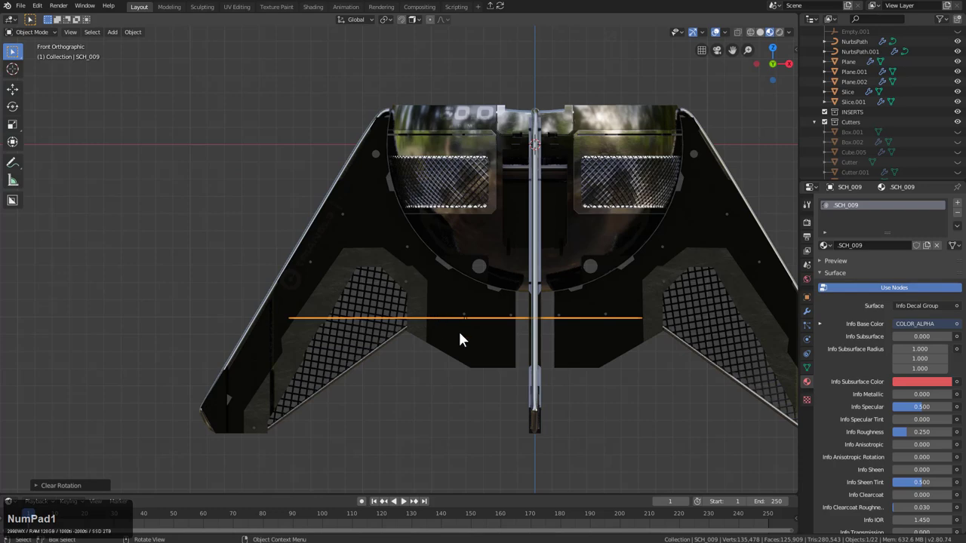
key("r")
key("x")
key("9")
key("0")
left_click(487, 349)
Step: Shrink the Unit X-ML.26 decal and move it onto the lower inner corner of the leg panel
key("s")
left_click(528, 365)
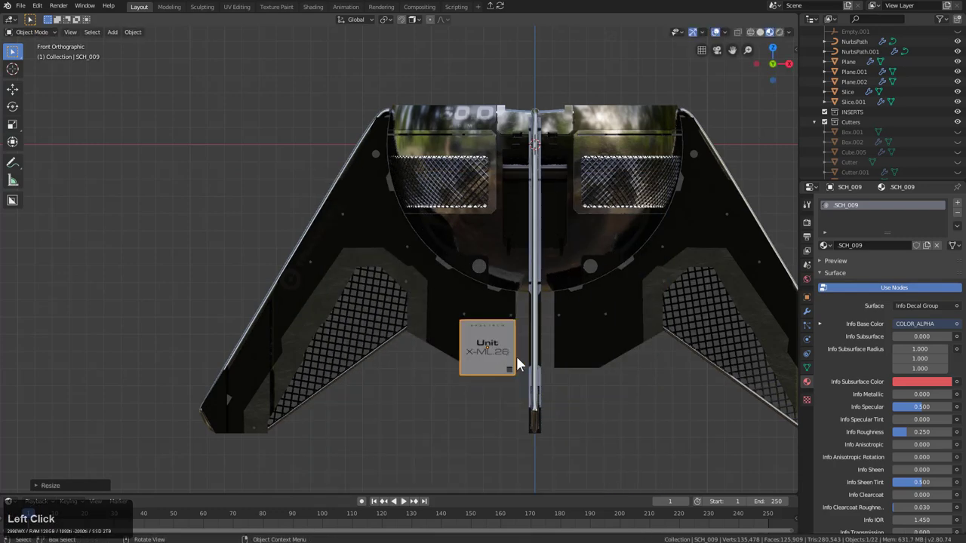
key("KP_Decimal")
key("s")
key("g")
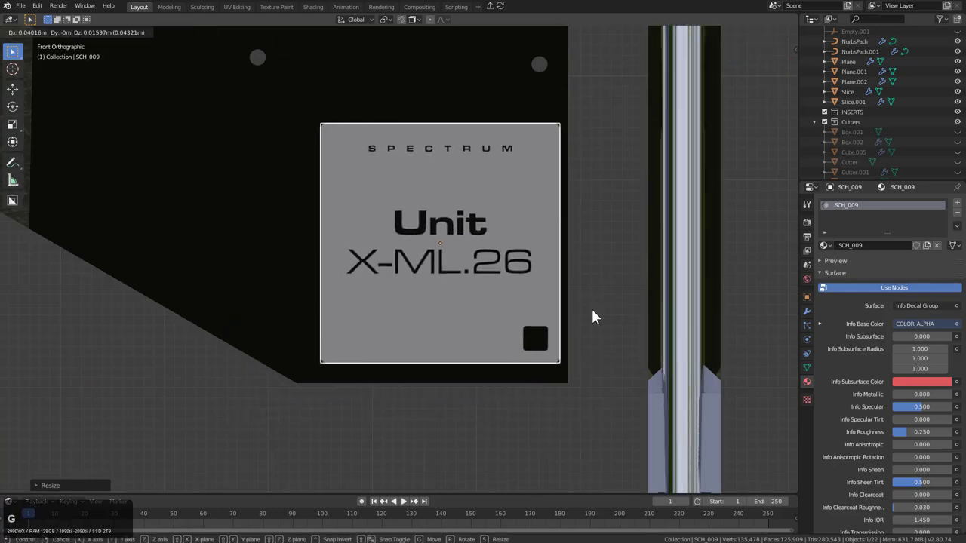
left_click(597, 323)
Step: Enlarge the Unit X-ML.26 decal slightly and nudge it to sit just inside the panel's corner edges
key("s")
left_click(600, 321)
key("g")
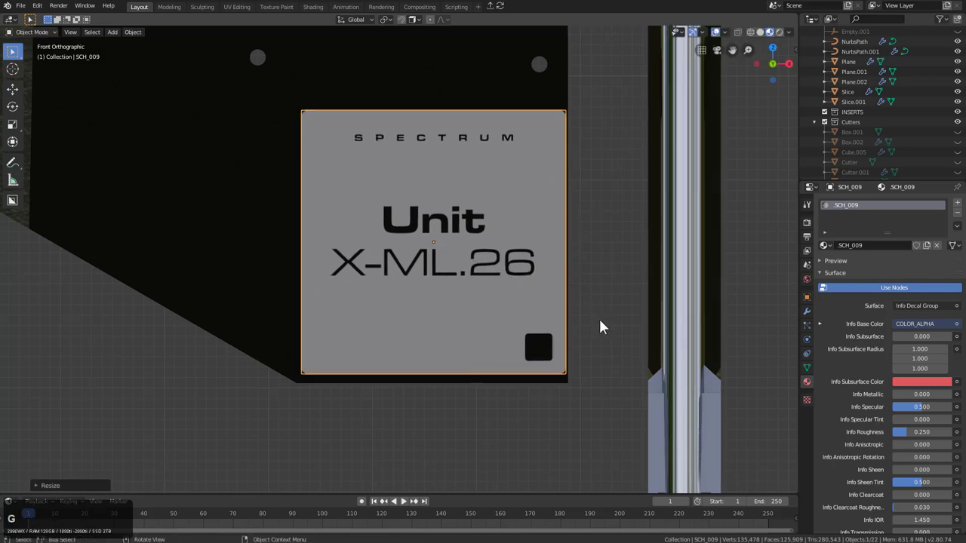
left_click(599, 321)
key("g")
left_click(595, 320)
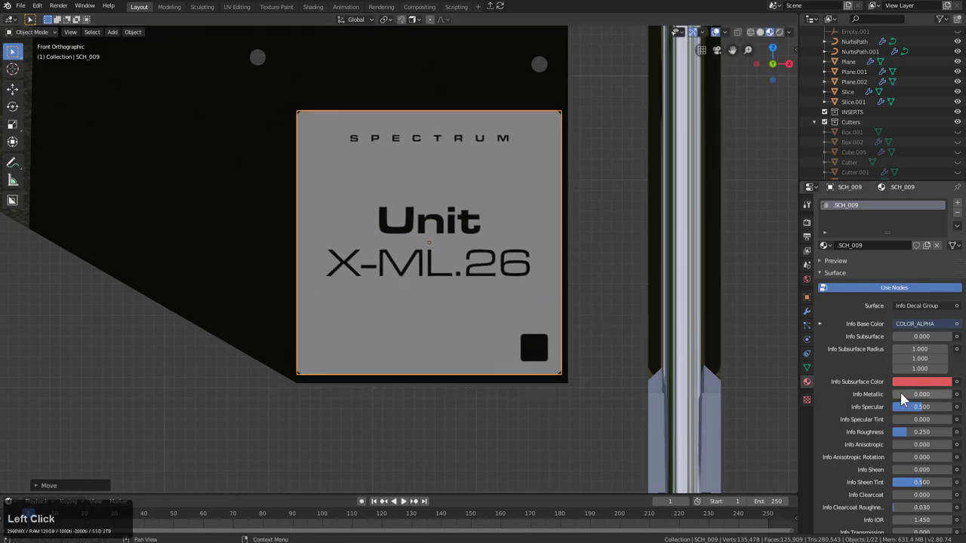
Step: Set the Unit X-ML.26 decal's Info Metallic to 1.000 and Info Roughness to 0.125
left_click_drag(900, 394, 952, 393)
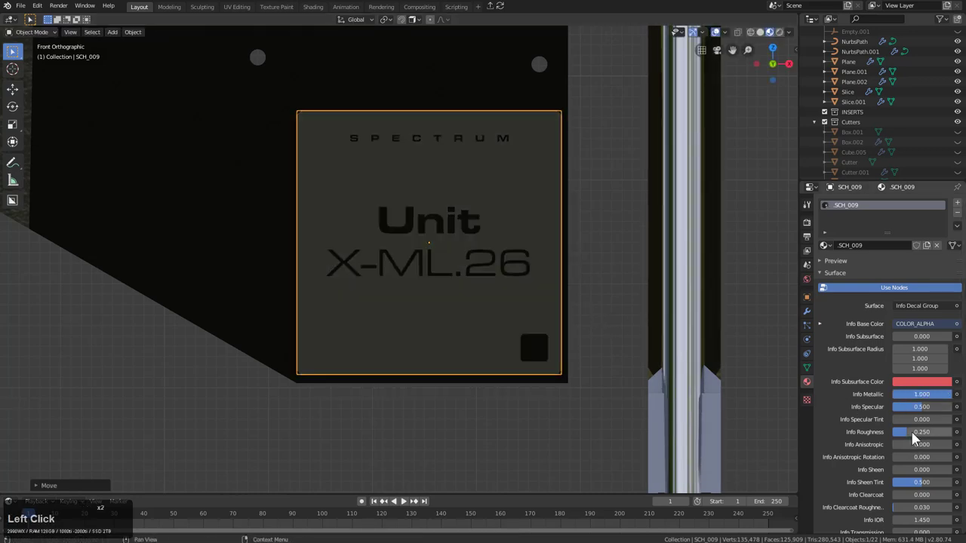
left_click_drag(911, 430, 899, 430)
Step: Examine the Unit X-ML.26 decal on the panel and the model's grille top from several angles
scroll(466, 276, "down", 3)
scroll(467, 270, "down", 2)
middle_click_drag(466, 270, 478, 282)
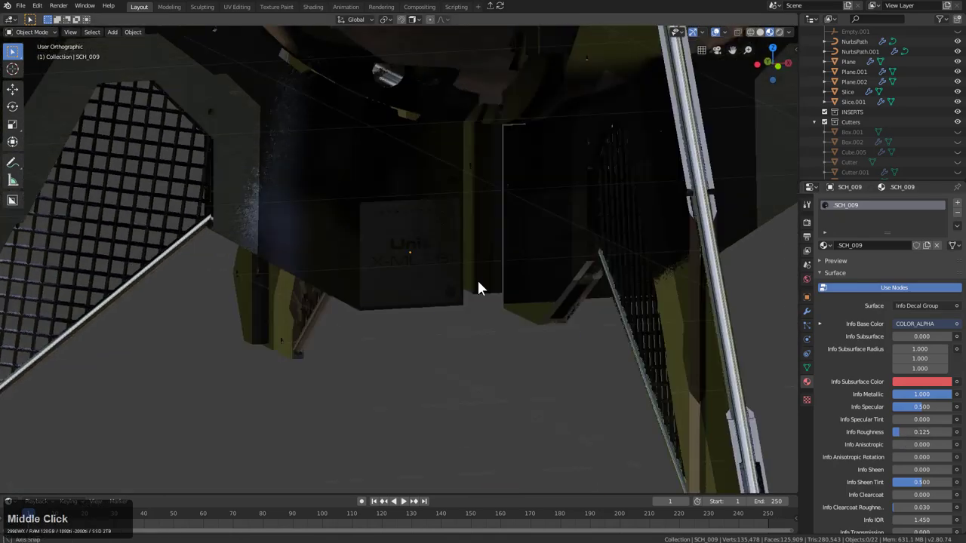
scroll(469, 264, "down", 4)
middle_click_drag(458, 249, 451, 330, "shift")
left_click(400, 290)
middle_click_drag(451, 329, 508, 239)
left_click(401, 339)
middle_click(398, 329)
Step: Add the SCH_008 decal from the SCH library and place it at the centre of the model's top crossbar
key("d")
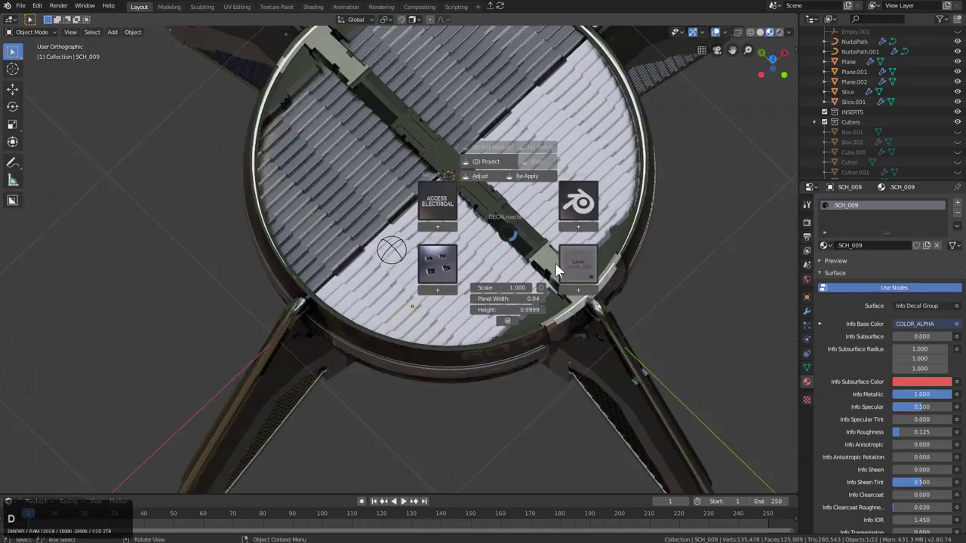
left_click(578, 264)
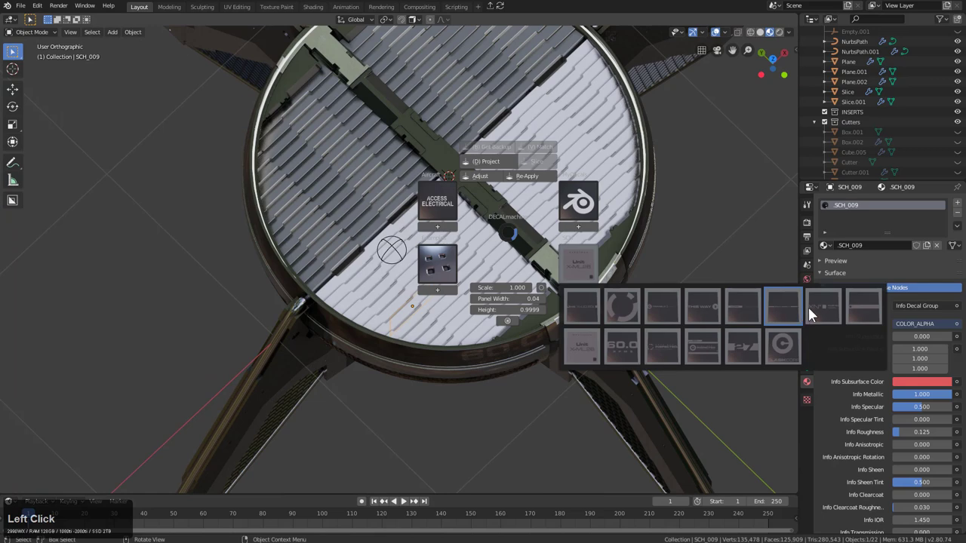
left_click(852, 305)
key("g")
left_click(446, 173)
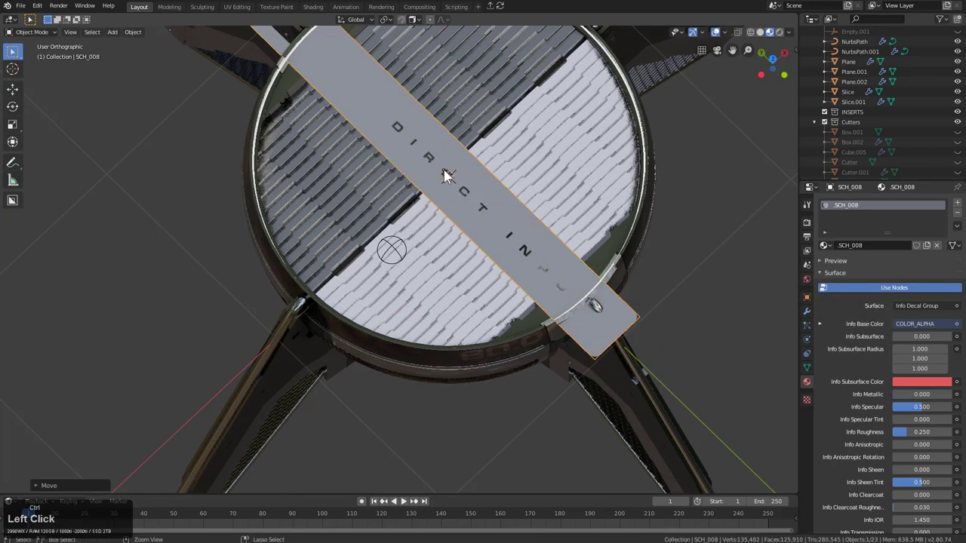
Step: Shrink the SCH_008 decal so it fits on the middle section of the top crossbar
key("KP_Decimal")
middle_click_drag(493, 211, 563, 251)
scroll(562, 251, "up", 3)
key("s")
left_click(442, 260)
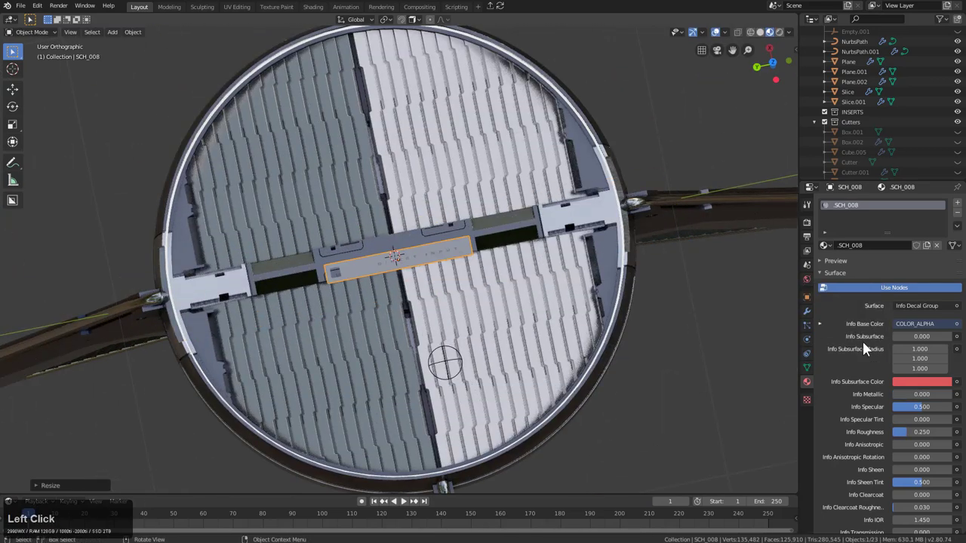
Step: Set the SCH_008 decal's Info Metallic to 1.000 and Info Roughness to 0.033
left_click_drag(900, 394, 952, 394)
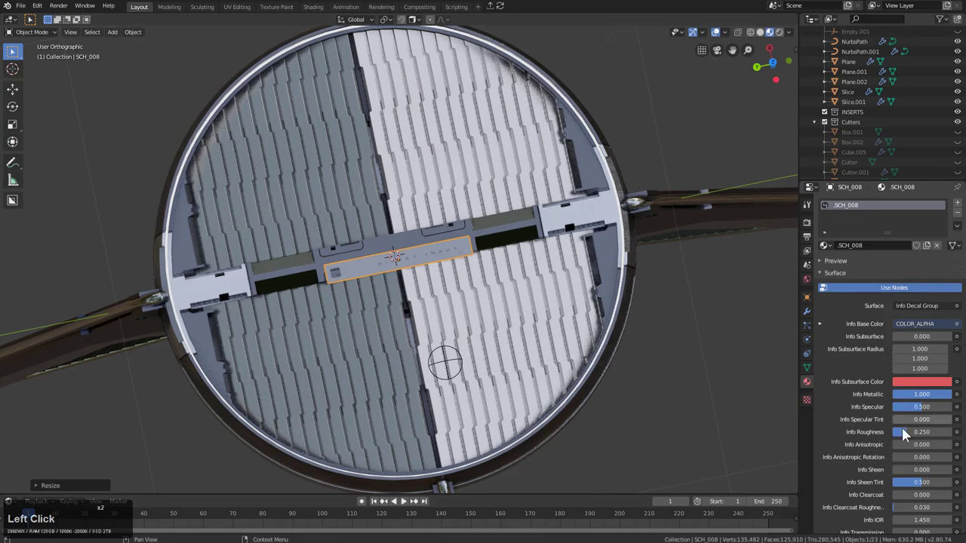
left_click_drag(909, 431, 897, 431)
scroll(405, 247, "up", 5)
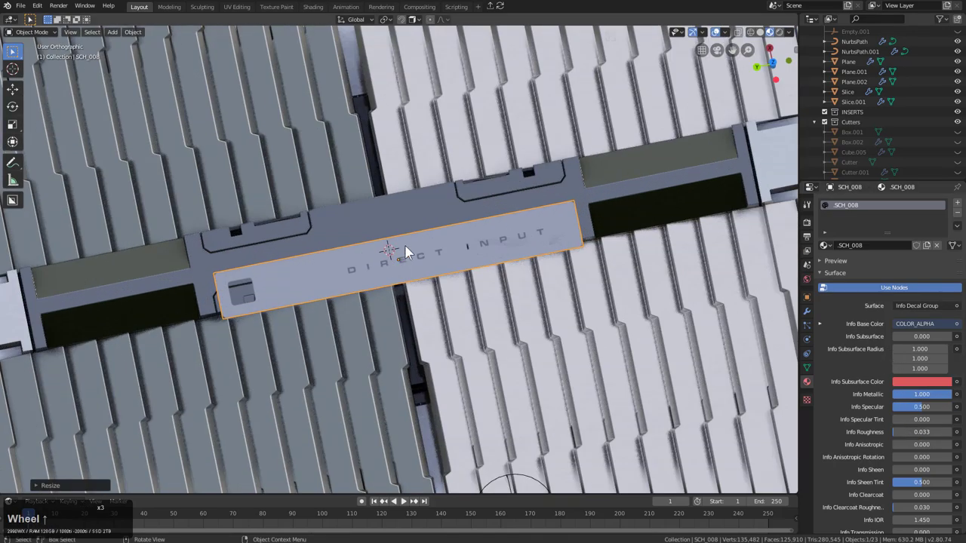
Step: Shift the SCH_008 decal along the X axis and resize it to sit within the crossbar's middle section
middle_click_drag(405, 247, 480, 236)
scroll(481, 237, "up", 3)
key("g")
key("x")
left_click(448, 224)
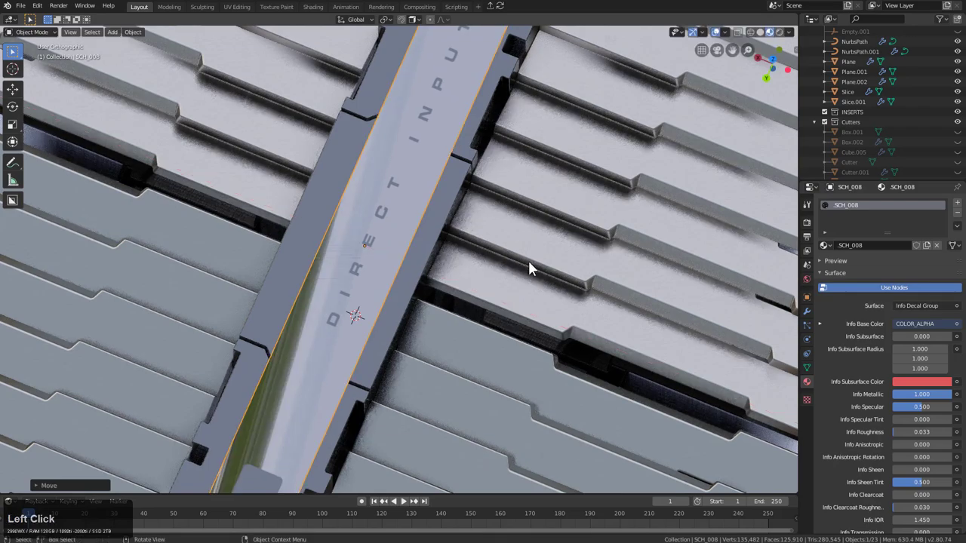
key("s")
left_click(487, 235)
Step: Adjust the SCH_008 decal's height offset above the crossbar surface
middle_click_drag(492, 231, 489, 184)
left_click(417, 213)
scroll(417, 212, "up", 2)
left_click(438, 190)
key("d")
left_click(478, 134)
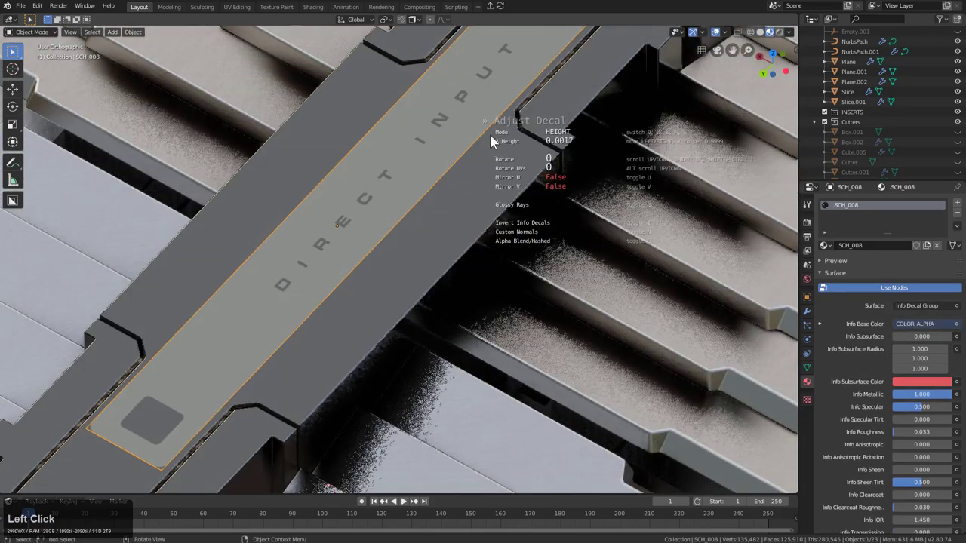
left_click(483, 138)
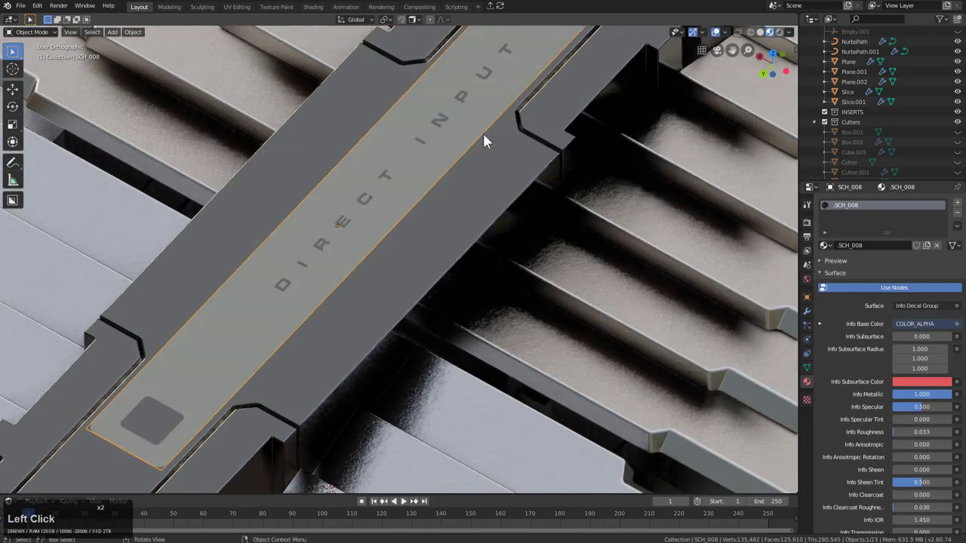
Step: Add the Examples_014 decal from the Examples library to the model's top crossbar
scroll(577, 233, "up", 1)
middle_click_drag(578, 234, 461, 293)
scroll(450, 275, "down", 4)
scroll(453, 285, "down", 3)
key("d")
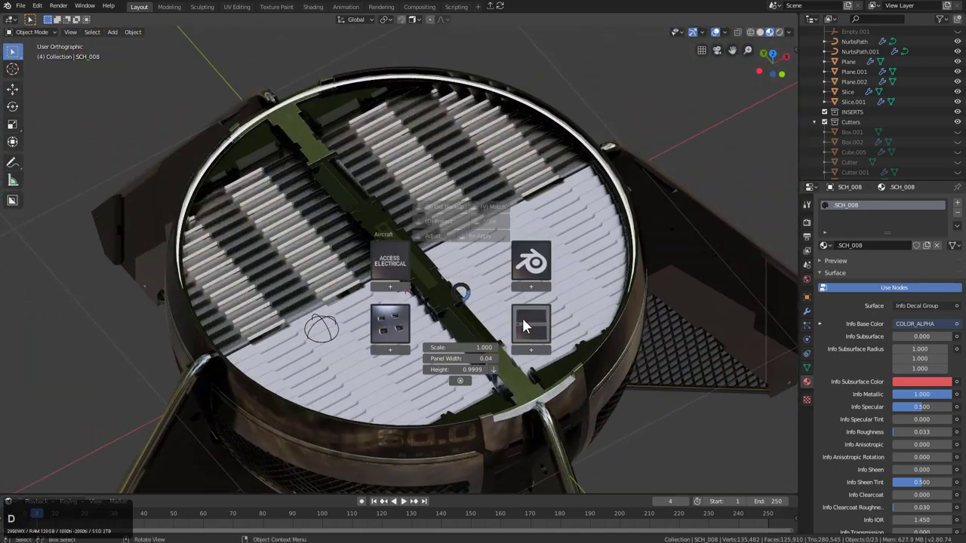
left_click(387, 327)
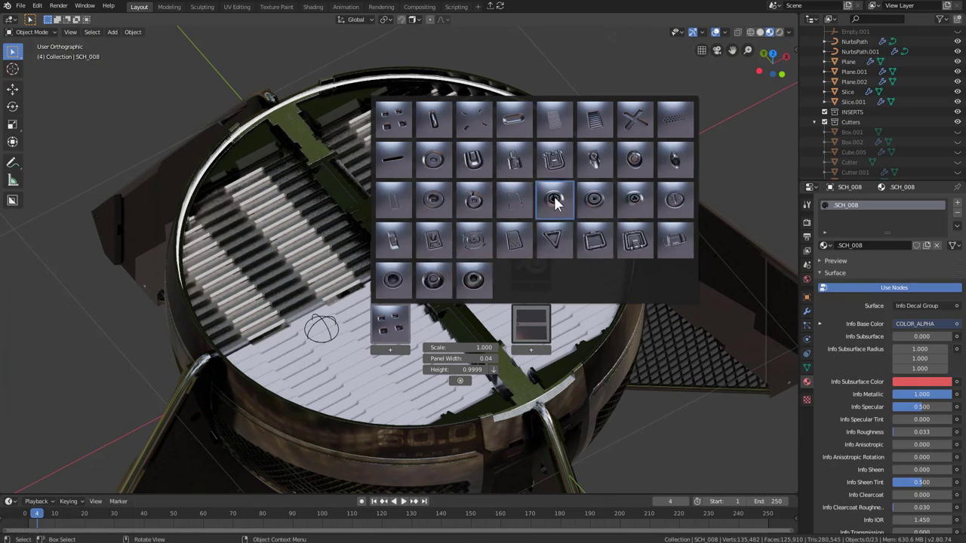
double_click(594, 162)
middle_click_drag(473, 276, 457, 262)
scroll(481, 277, "up", 3)
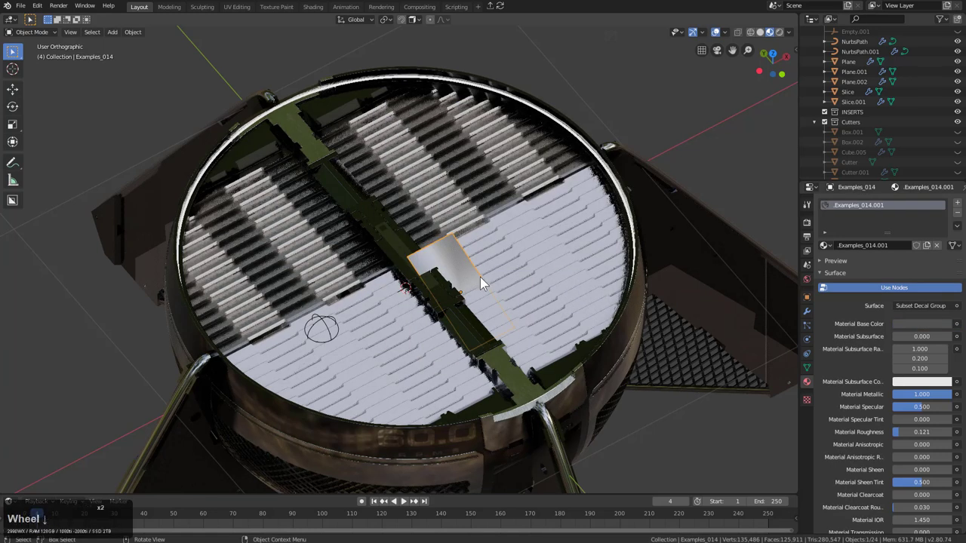
Step: Scale down the Examples_014 decal and move it into the recessed slot beside the crossbar's middle section
scroll(503, 280, "up", 6)
middle_click_drag(480, 277, 535, 310)
scroll(504, 281, "down", 4)
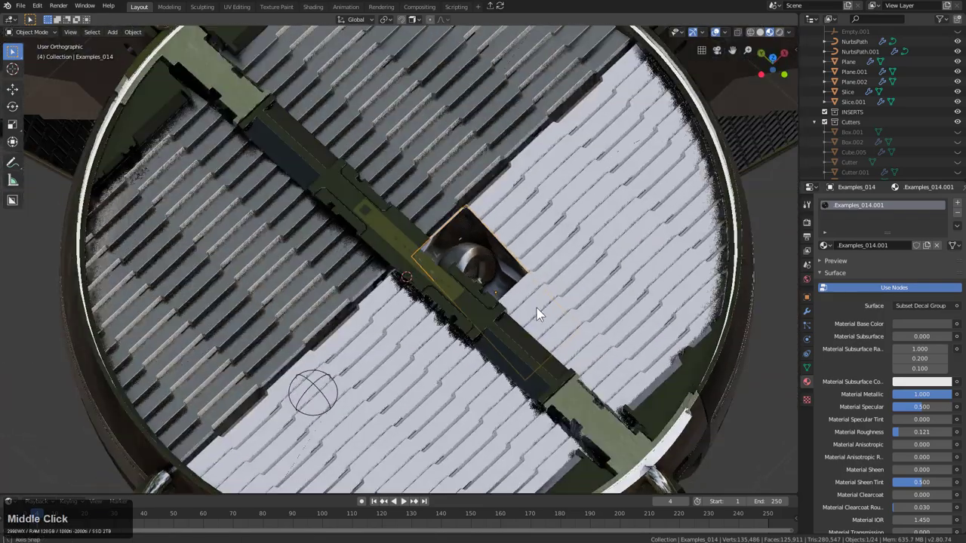
scroll(518, 272, "up", 2)
key("g")
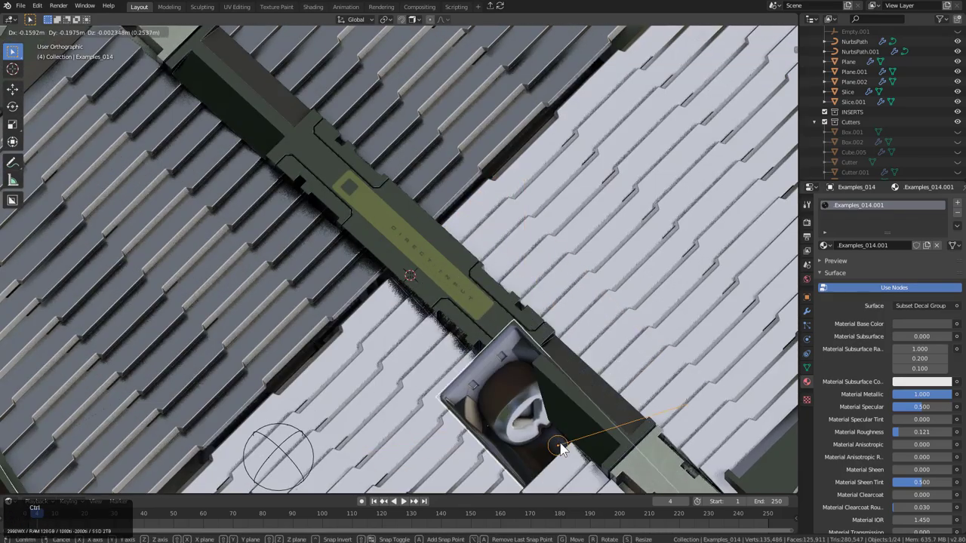
left_click(641, 457)
key("KP_Decimal")
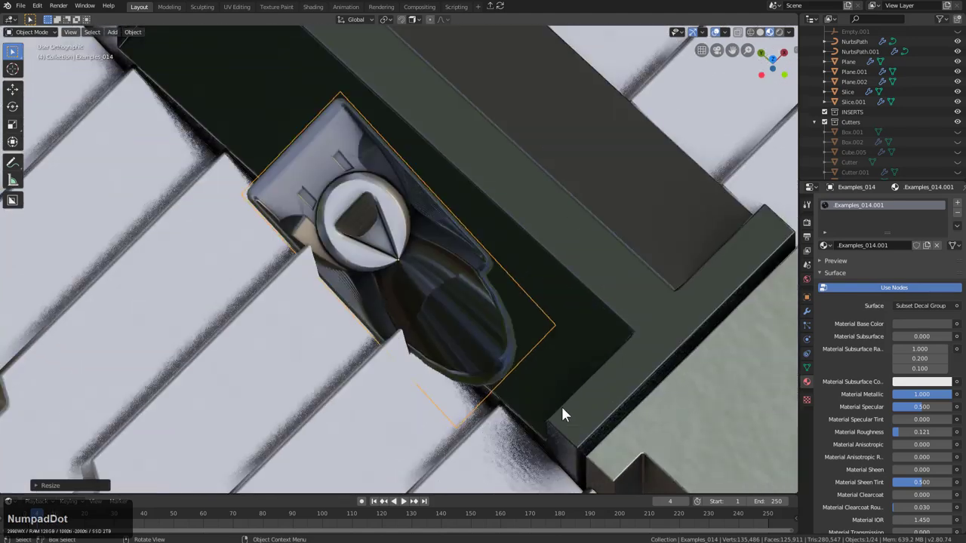
scroll(447, 311, "up", 1)
key("g")
left_click(302, 191)
Step: Rotate the Examples_014 decal into line with the recess, shrink it and snap it to the slot's inner end
middle_click_drag(302, 190, 397, 215)
scroll(399, 216, "down", 2)
key("r")
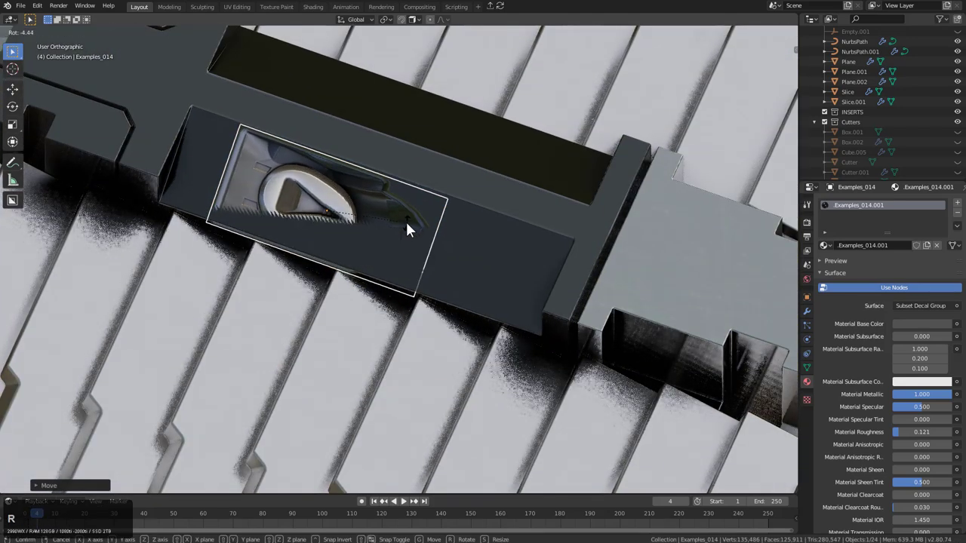
left_click(408, 225)
key("s")
left_click(401, 221)
key("g")
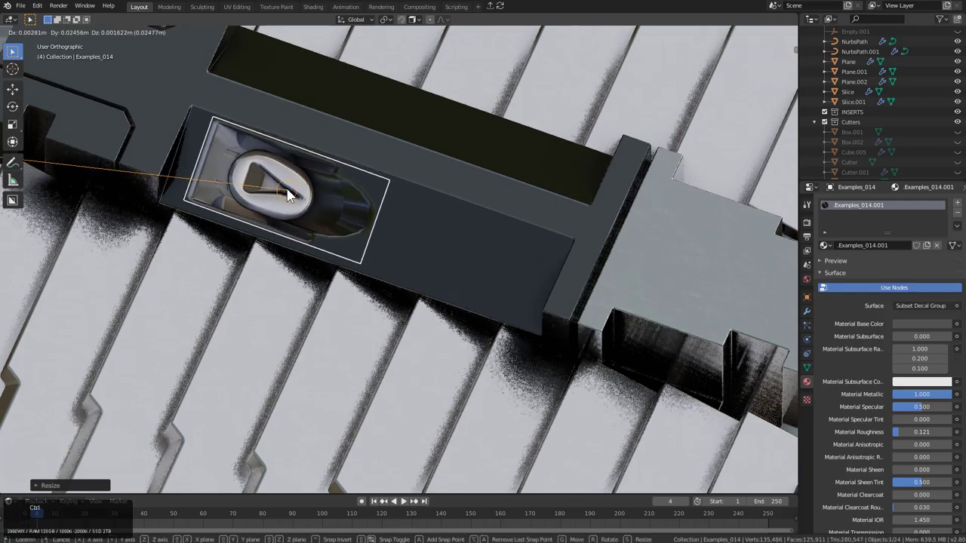
left_click(278, 195)
middle_click_drag(367, 209, 455, 271)
Step: Mirror the Examples_014 decal about the main body across the X and Y axes
key("KP_5")
scroll(398, 223, "down", 3)
key("alt+a")
scroll(392, 254, "down", 7)
scroll(439, 241, "up", 2)
left_click(384, 232)
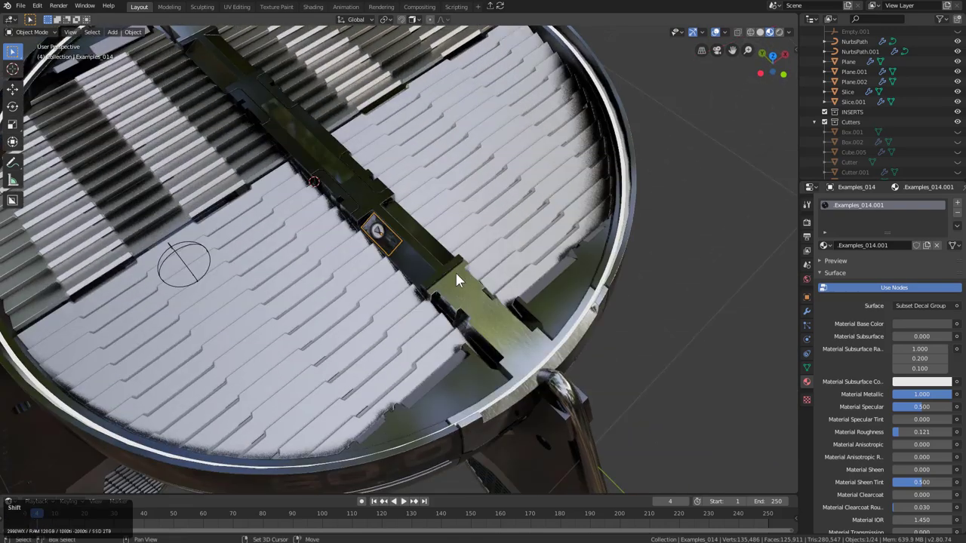
left_click(437, 269, "shift")
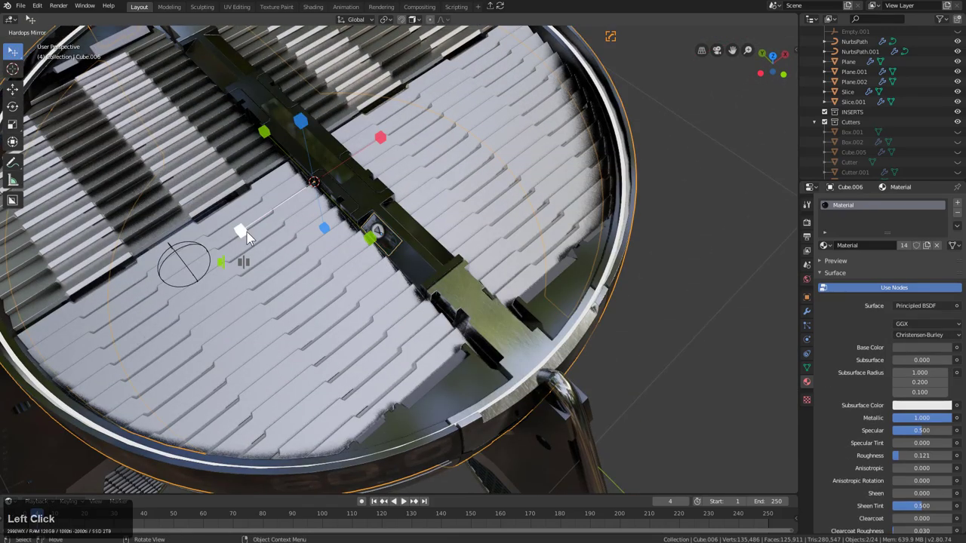
left_click(379, 240)
left_click(438, 256, "shift")
key("alt+x")
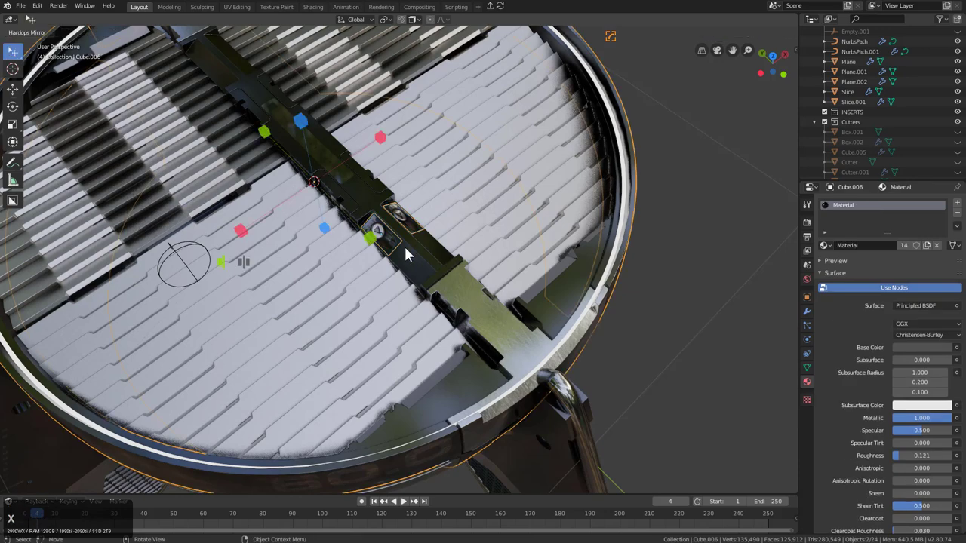
left_click(370, 239)
key("alt+a")
Step: Add the Examples_034 decal from the Examples library and snap it onto the body's upper side band
scroll(420, 282, "down", 4)
middle_click_drag(440, 276, 429, 238)
key("d")
left_click(364, 270)
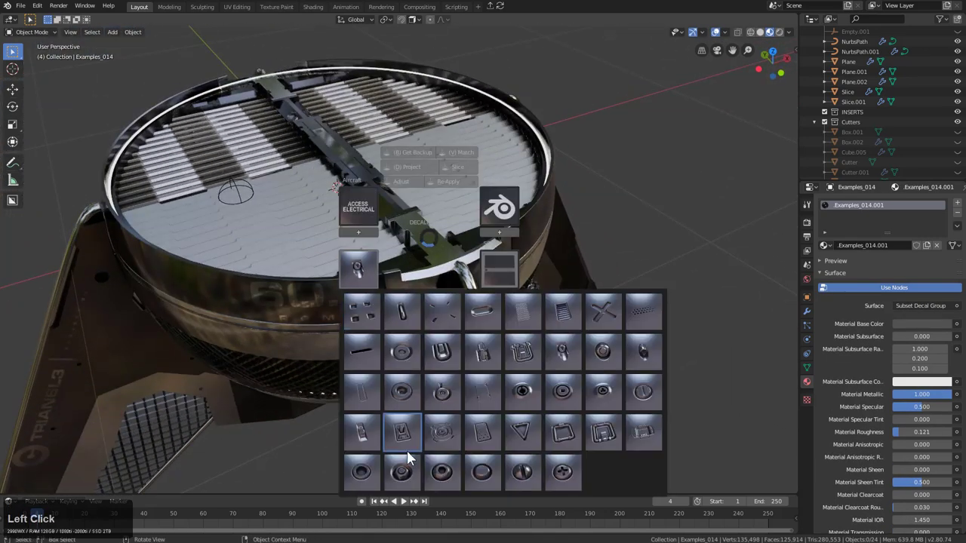
left_click(402, 472)
middle_click_drag(334, 313, 400, 286)
key("g")
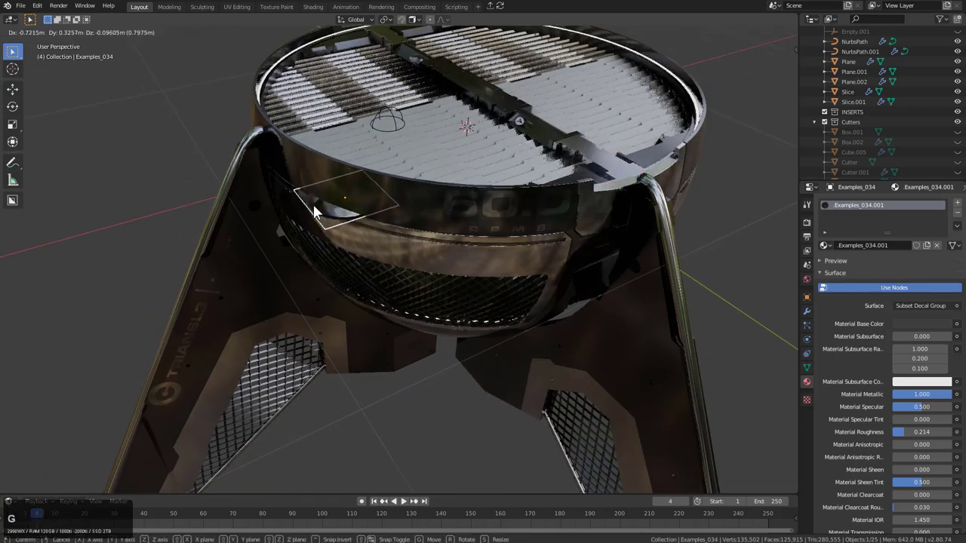
left_click(316, 178, "ctrl")
left_click(316, 177)
Step: Shrink the Examples_034 decal, reposition it on the upper band and project it onto the main body
middle_click_drag(316, 176, 330, 146)
key("g")
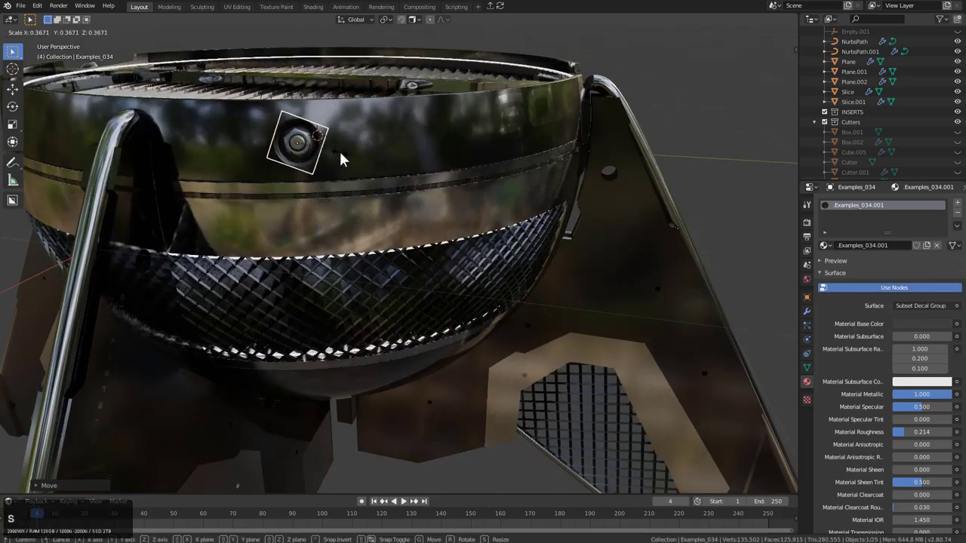
left_click(376, 129)
left_click(378, 128)
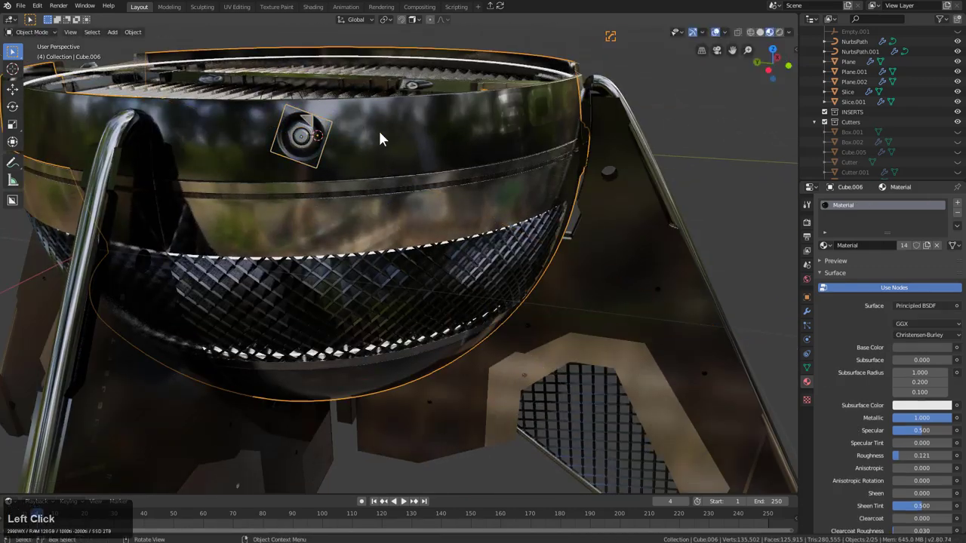
key("d")
left_click(355, 62)
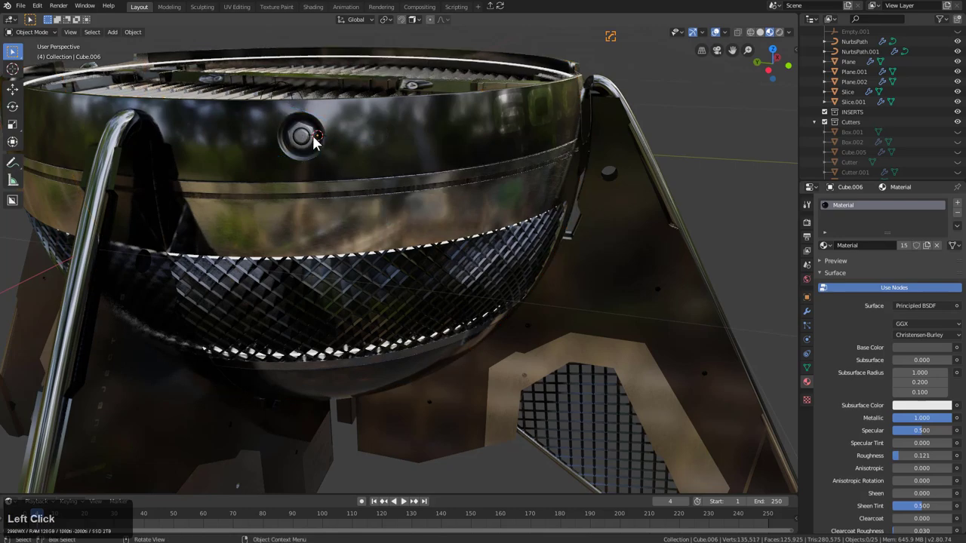
Step: Mirror the projected Examples_034 decal about the main body across the X and Y axes
middle_click_drag(328, 151, 399, 186)
scroll(399, 178, "down", 2)
left_click(410, 182, "shift")
key("alt+x")
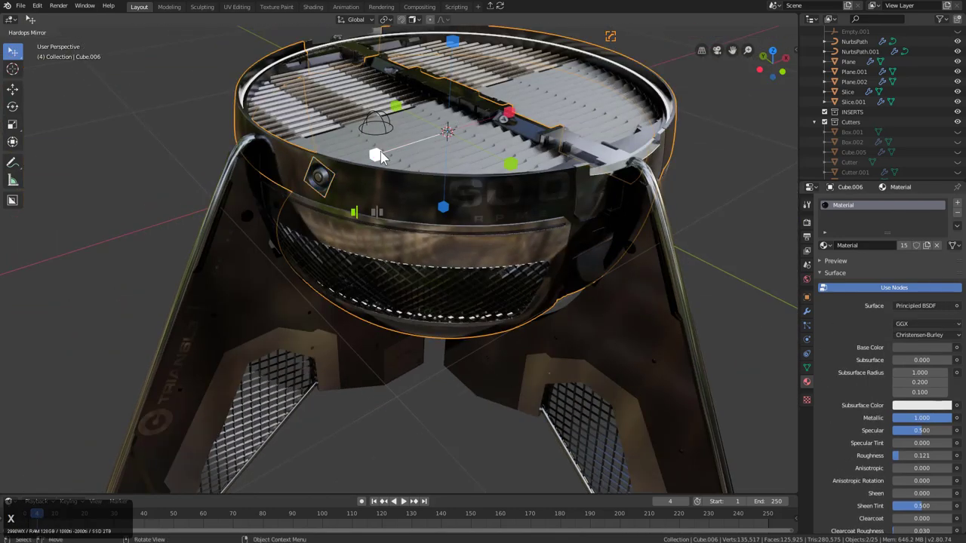
left_click(379, 153)
left_click(405, 185)
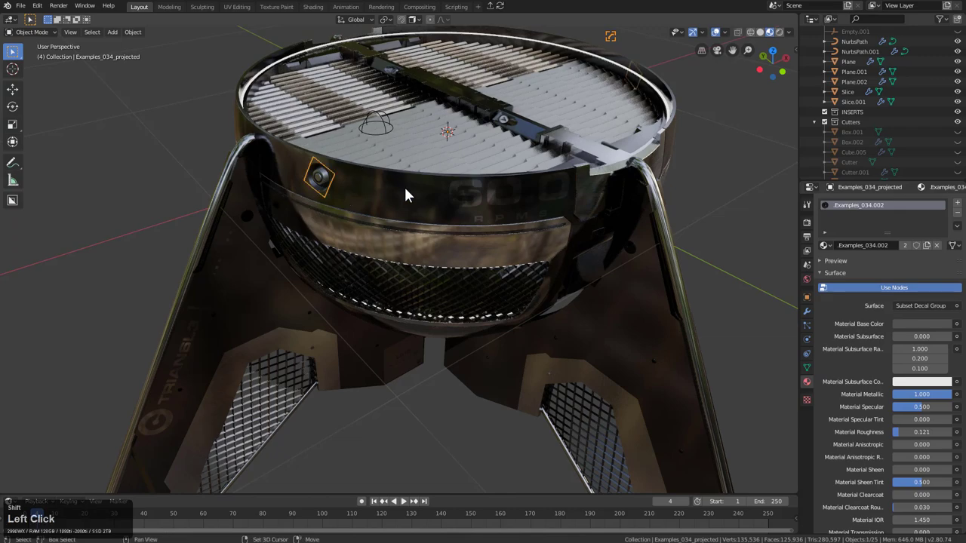
key("alt+x")
left_click(424, 176)
Step: Add the Examples_015 decal from the Examples library and snap it onto the lower bowl beneath the mesh grille
middle_click_drag(424, 175, 416, 201)
scroll(419, 191, "up", 3)
key("d")
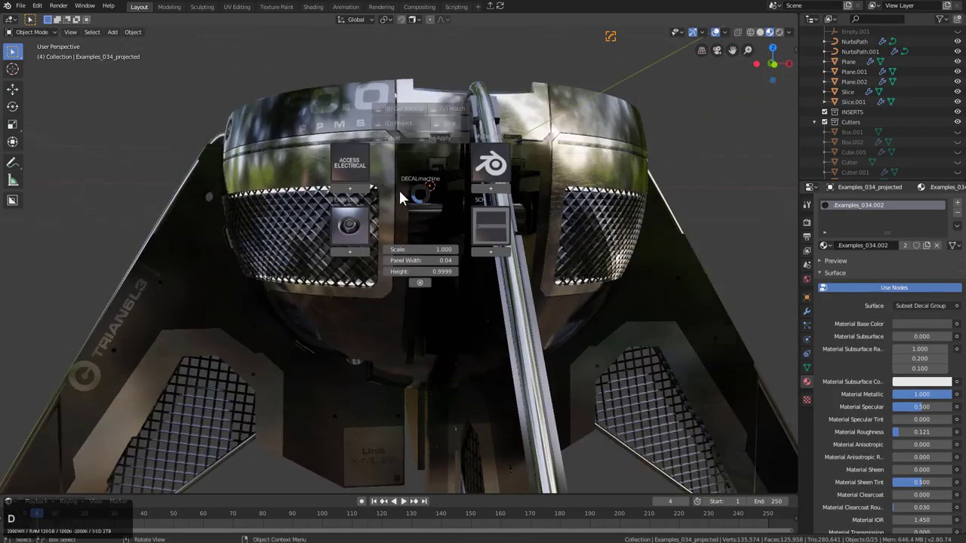
left_click(359, 214)
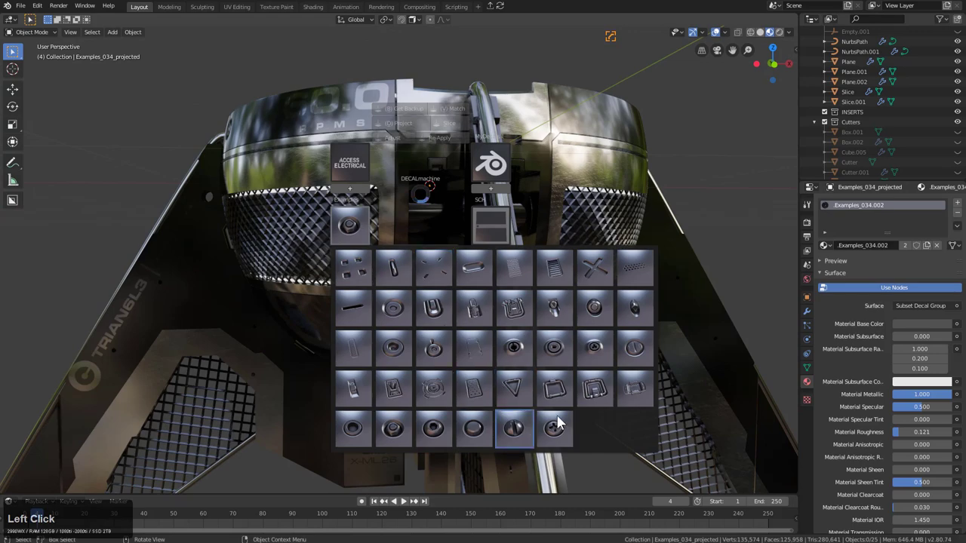
left_click(595, 308)
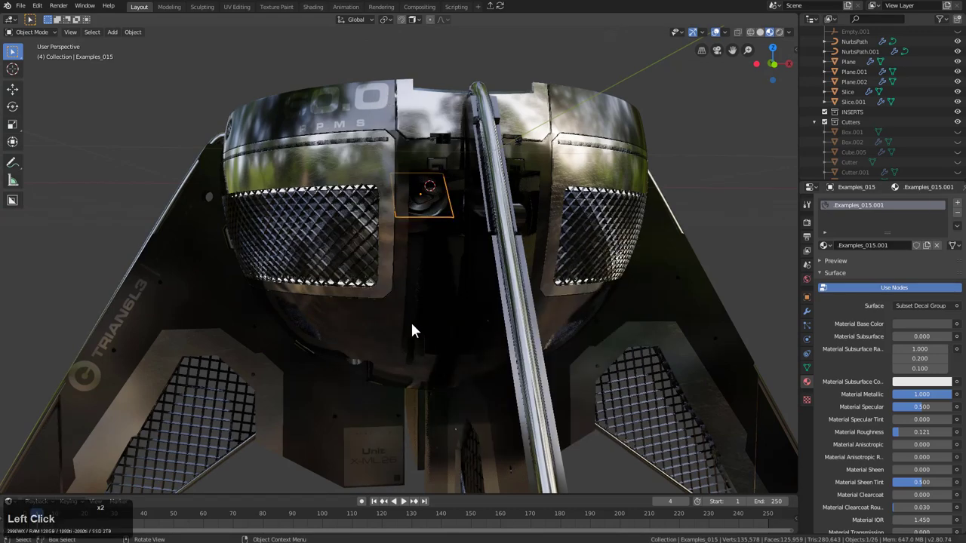
middle_click_drag(410, 328, 462, 170)
key("g")
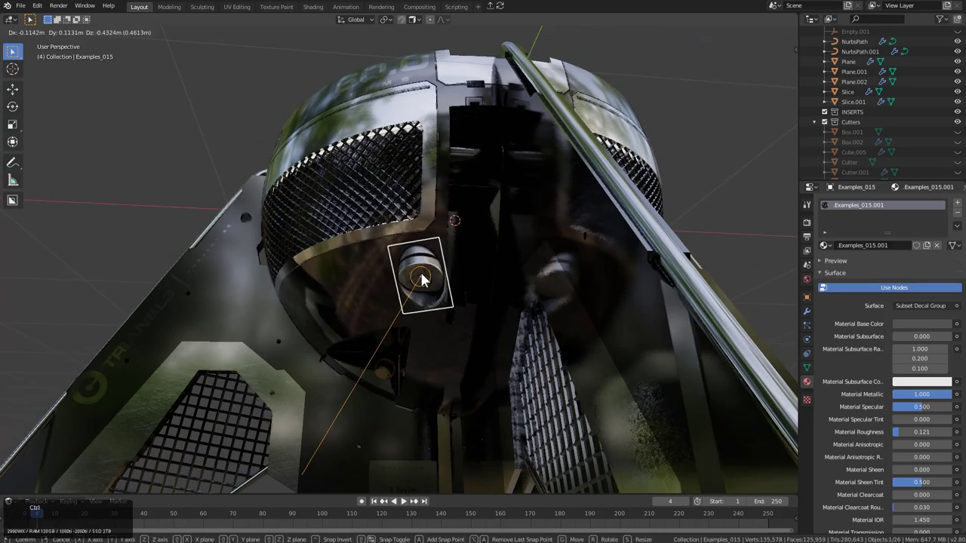
left_click(422, 274)
Step: Rotate the Examples_015 decal upright, scale it down and fine-tune its position near the grille's lower corner
scroll(512, 276, "up", 2)
key("s")
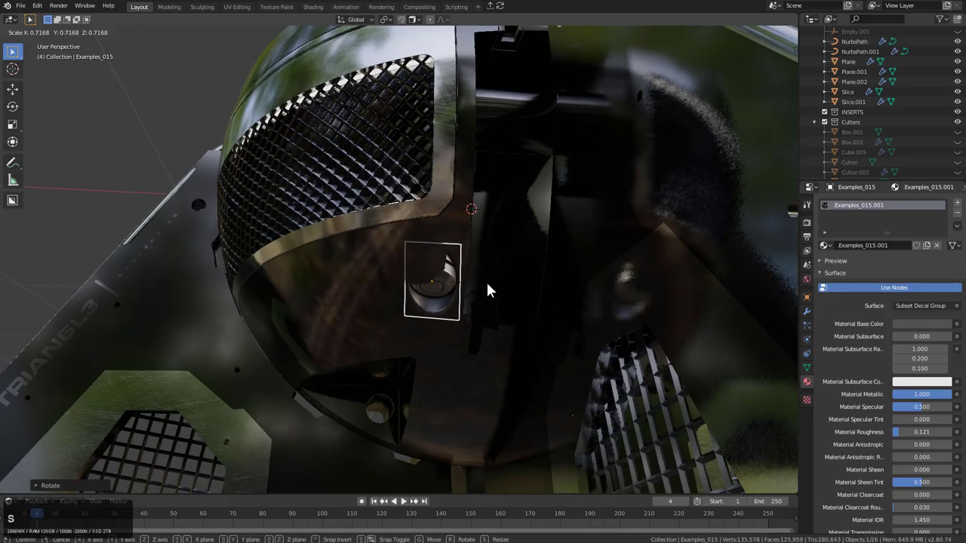
left_click(487, 285)
key("g")
left_click(490, 283)
key("g")
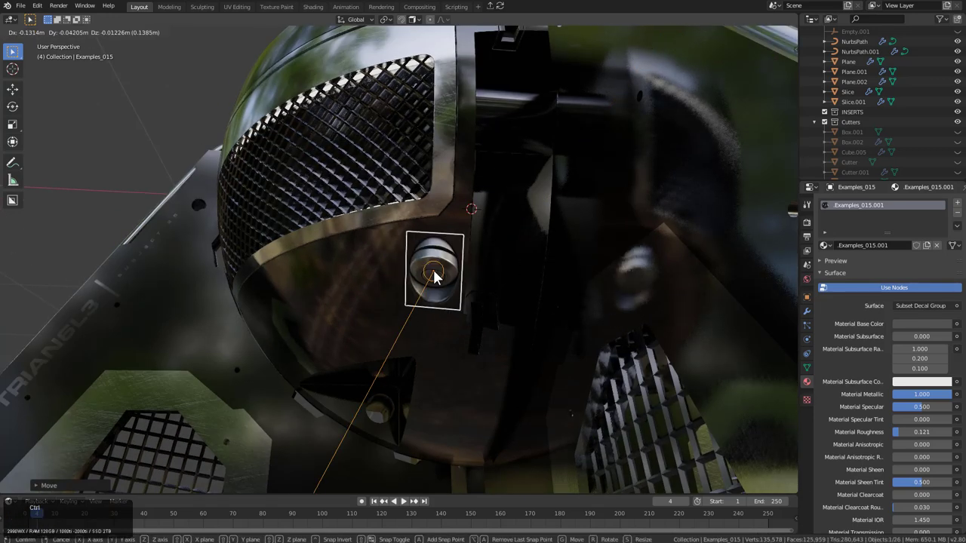
left_click(485, 295)
key("s")
left_click(478, 284)
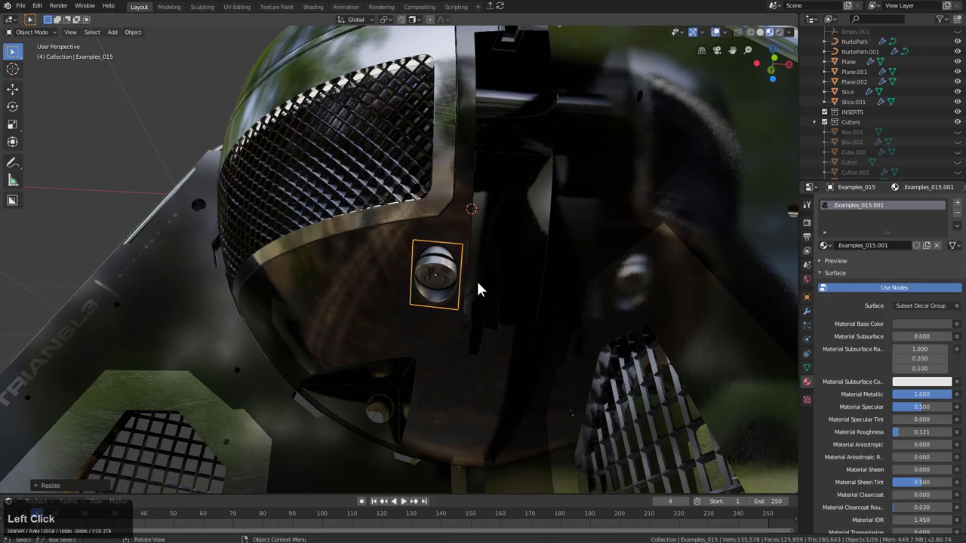
Step: Project the Examples_015 decal onto the curved surface of the main body
left_click(366, 279, "shift")
key("d")
left_click(381, 205)
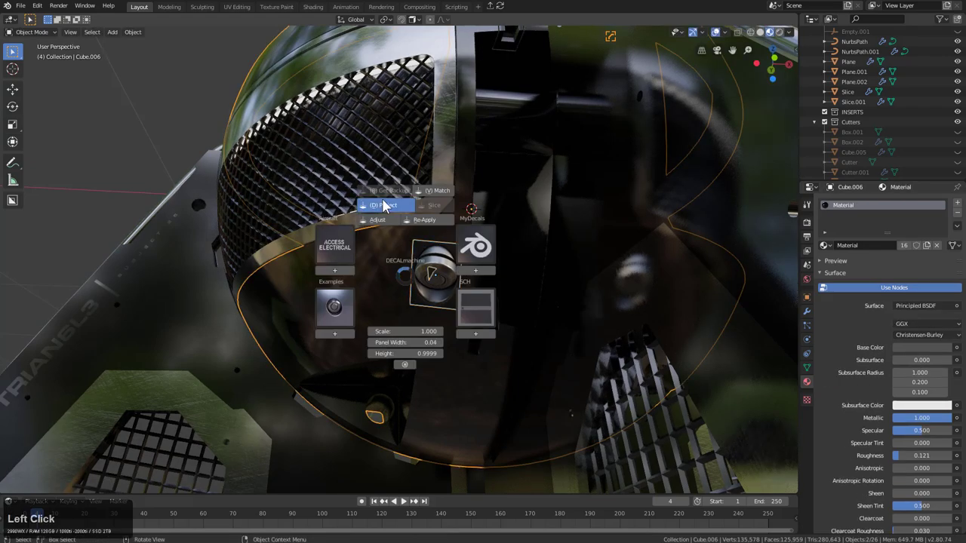
Step: Mirror the projected Examples_015 decal about the main body across the X and Y axes
left_click(436, 282)
scroll(407, 281, "down", 1)
left_click(374, 280, "shift")
scroll(423, 272, "down", 2)
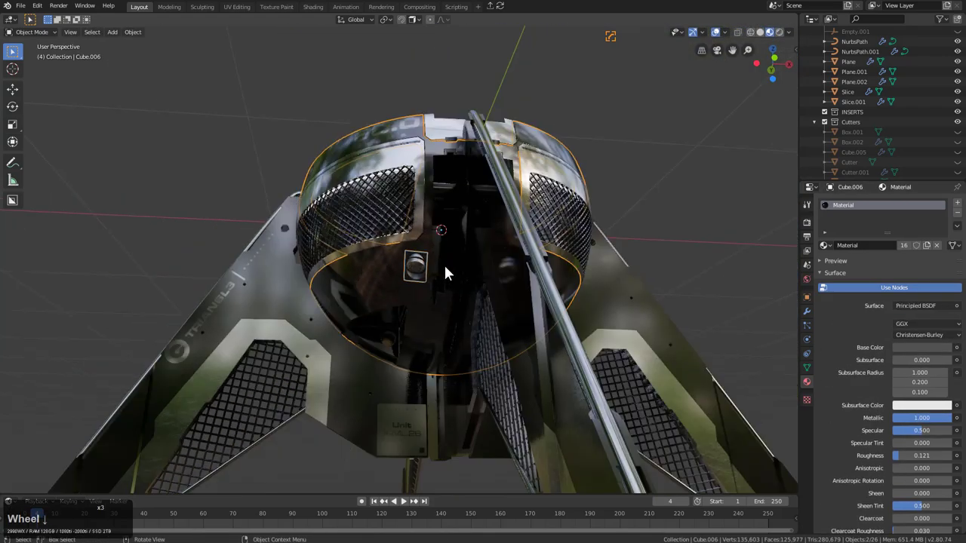
middle_click_drag(443, 264, 401, 270)
left_click(419, 285)
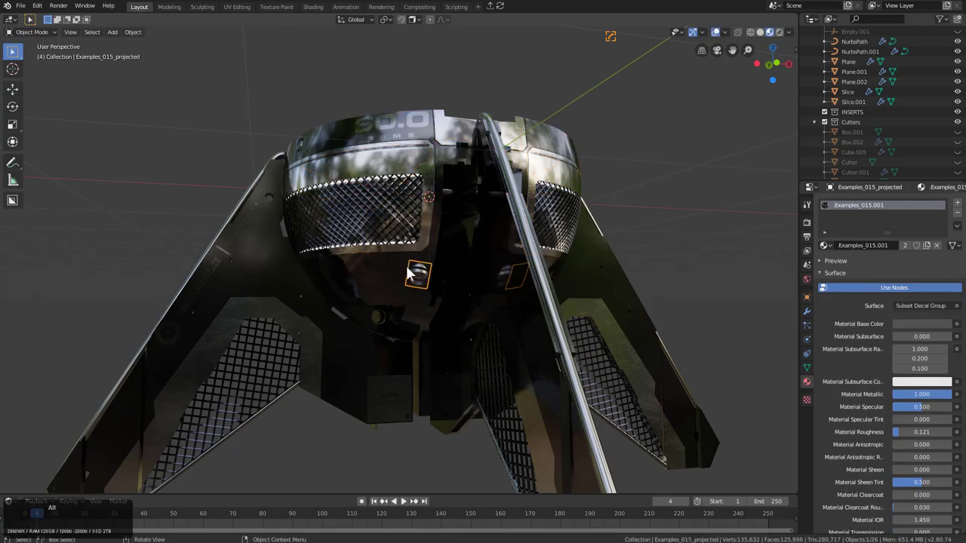
left_click(391, 271)
key("alt+x")
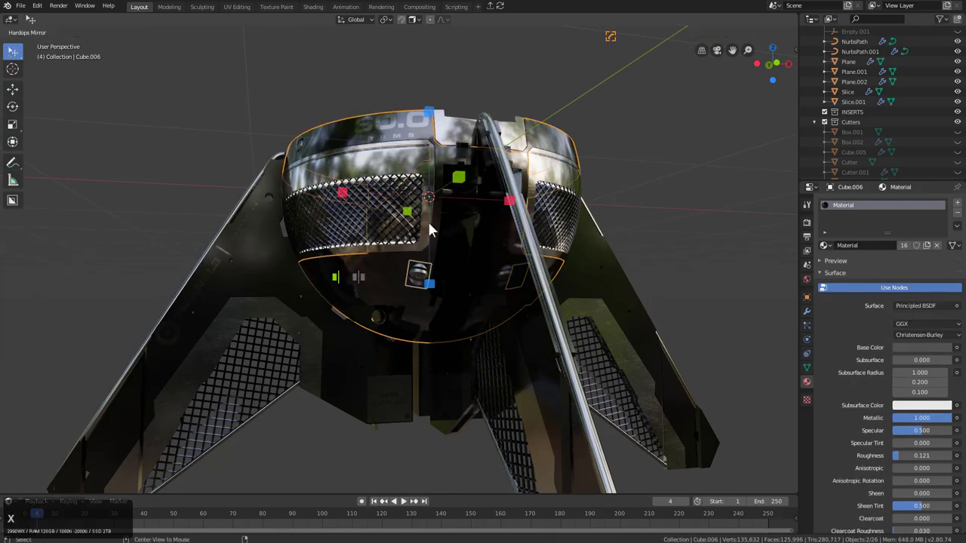
left_click(456, 187)
middle_click_drag(456, 187, 413, 308)
scroll(413, 307, "down", 3)
scroll(430, 289, "up", 8)
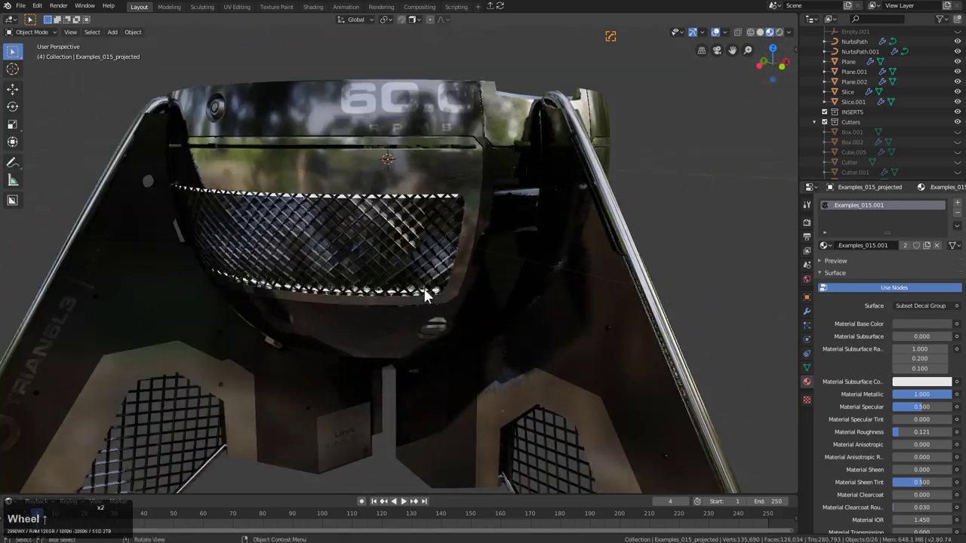
Step: Add the Examples_023 decal from the Examples library, snap it onto the leg plate beside the mesh grille and scale it down
key("d")
left_click(398, 343)
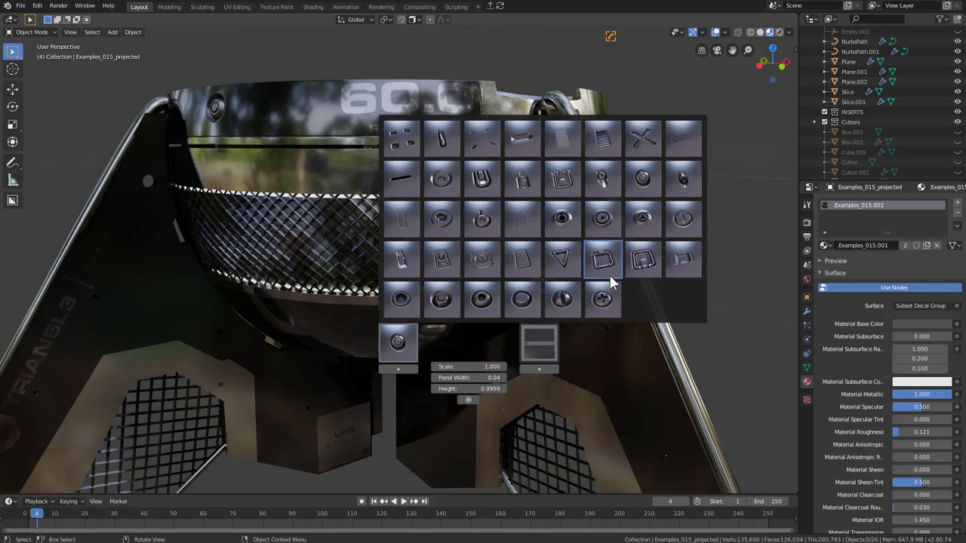
left_click(644, 219)
middle_click_drag(643, 219, 687, 248)
key("g")
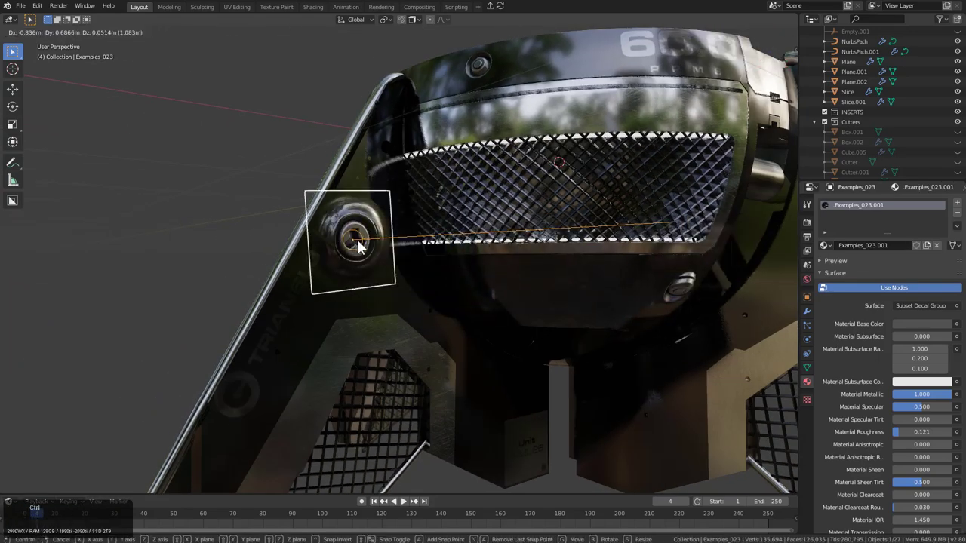
left_click(317, 247)
key("s")
left_click(397, 273)
key("KP_Decimal")
scroll(436, 285, "down", 3)
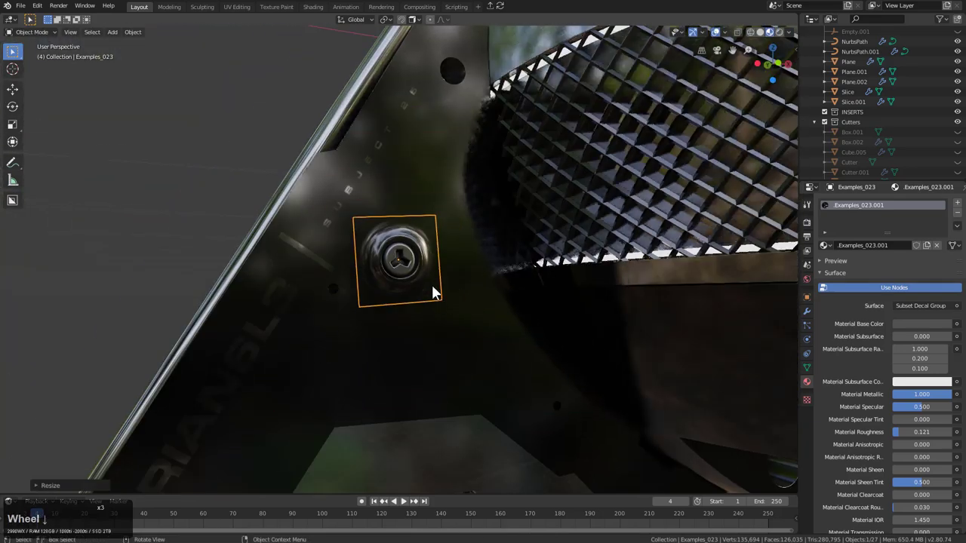
Step: Try to mirror the Examples_023 decal about the leg plate it sits on
left_click_drag(434, 293, 435, 257)
scroll(434, 256, "down", 2)
left_click(409, 311, "shift")
middle_click_drag(409, 311, 457, 287)
key("alt+x")
left_click(427, 257)
scroll(487, 277, "down", 2)
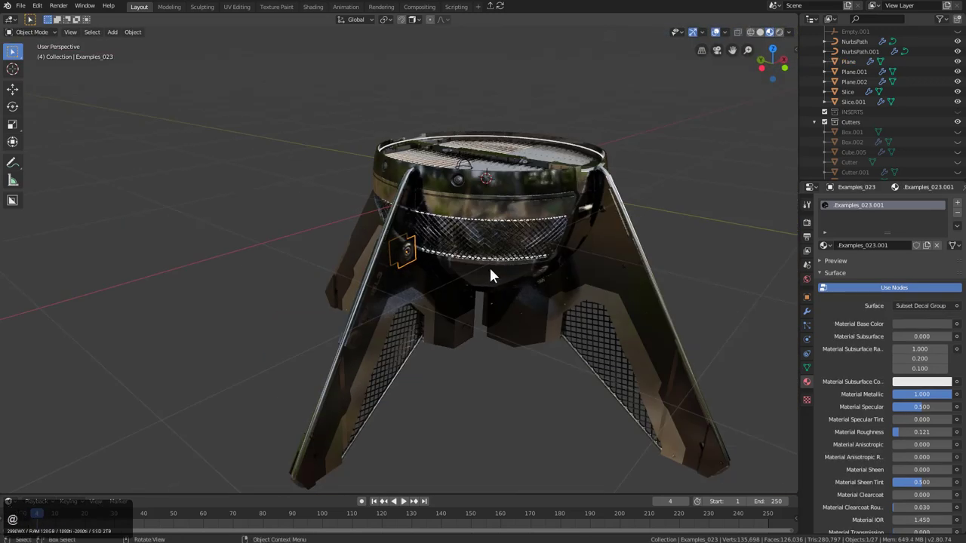
Step: Isolate the scene's collections one after another, including INSERTS and Decals, and return to the main collection with its mirror empty
key("1")
key("2")
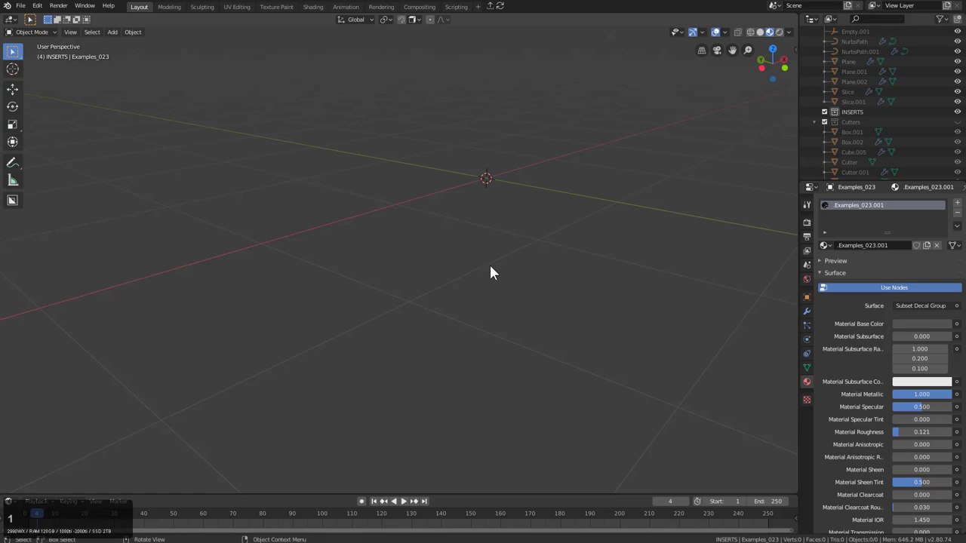
key("1")
scroll(398, 252, "up", 4)
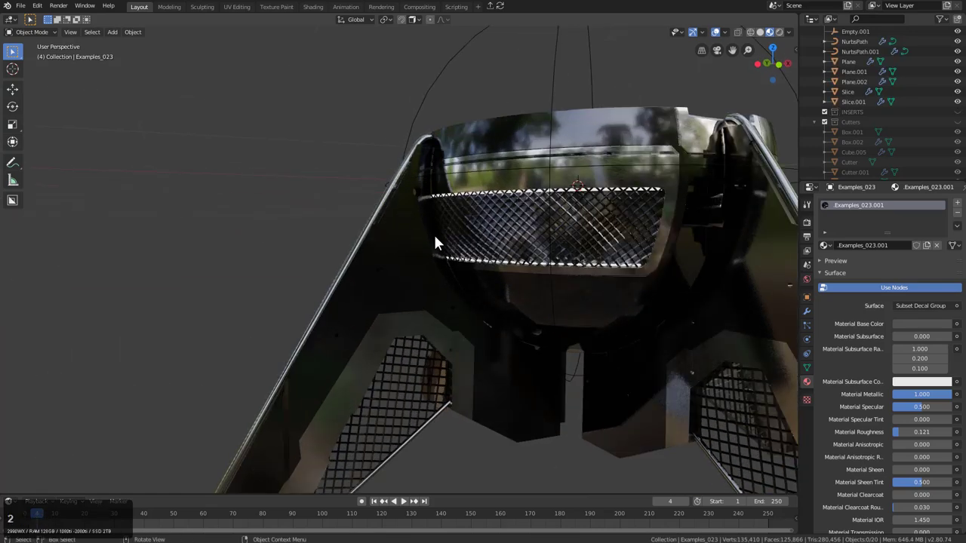
key("2")
key("3")
key("4")
key("5")
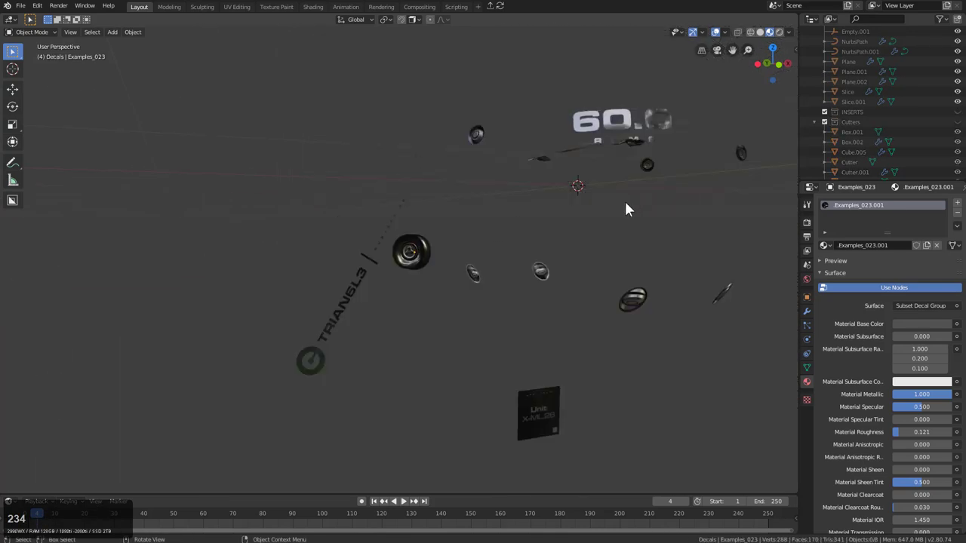
key("1")
scroll(427, 252, "up", 3)
Step: Try to mirror the leg's Examples_023 decal about the Empty.001 helper
left_click(430, 248)
scroll(433, 249, "down", 4)
middle_click_drag(449, 223, 451, 262, "shift")
left_click(372, 93, "shift")
key("alt+x")
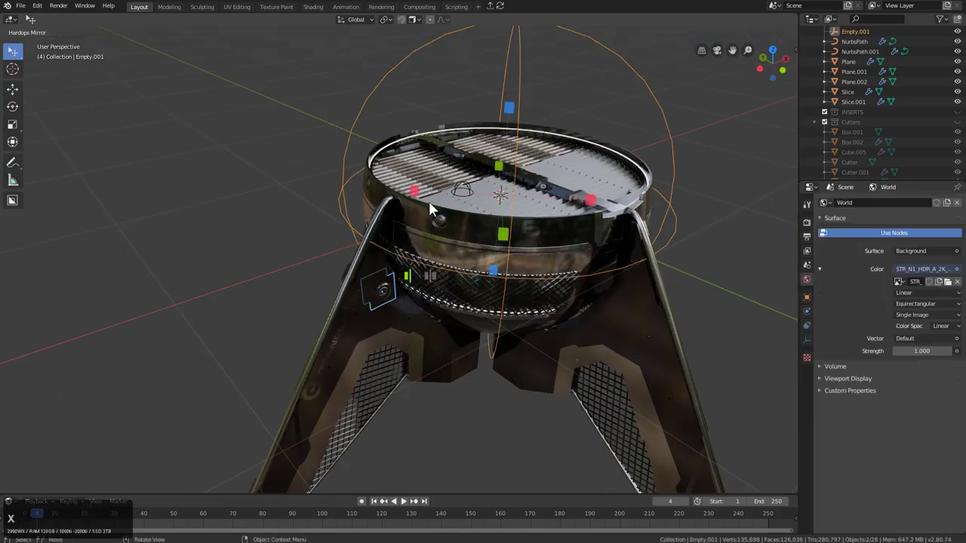
left_click(434, 269)
middle_click_drag(433, 269, 453, 254)
Step: Undo the decal's mirror about Empty.001
key("ctrl+z")
scroll(434, 269, "up", 2)
scroll(455, 187, "down", 1)
left_click(504, 257)
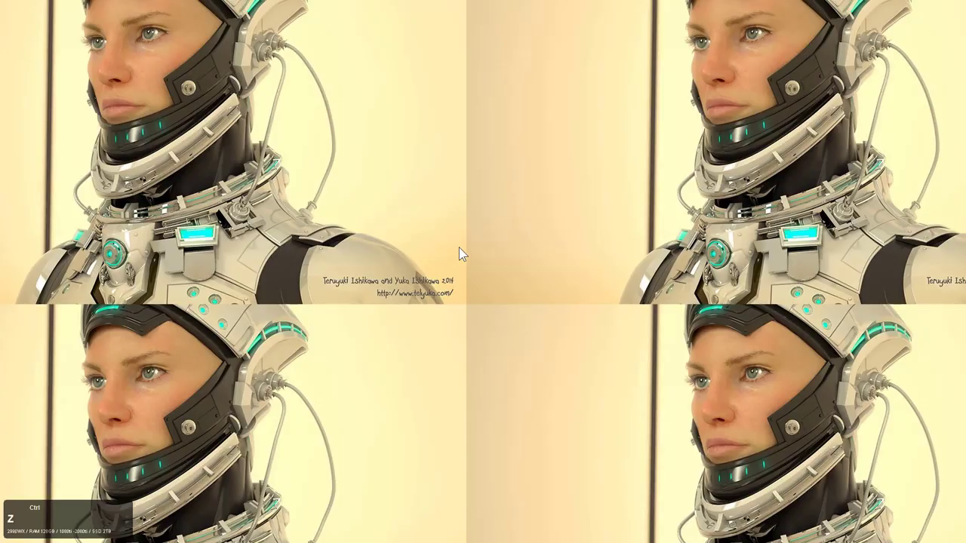
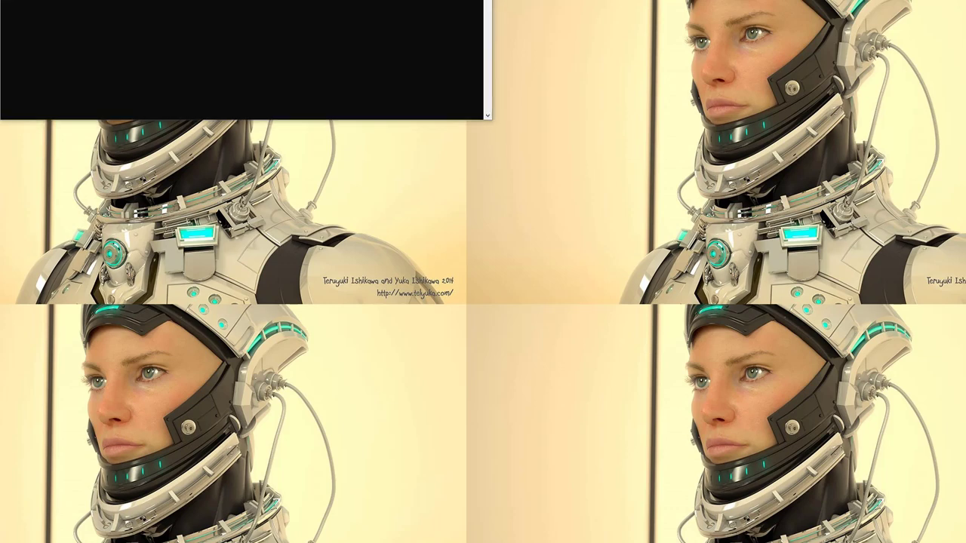
Step: Launch Blender again, move its window fully into view and maximize it
left_click(483, 272, "ctrl")
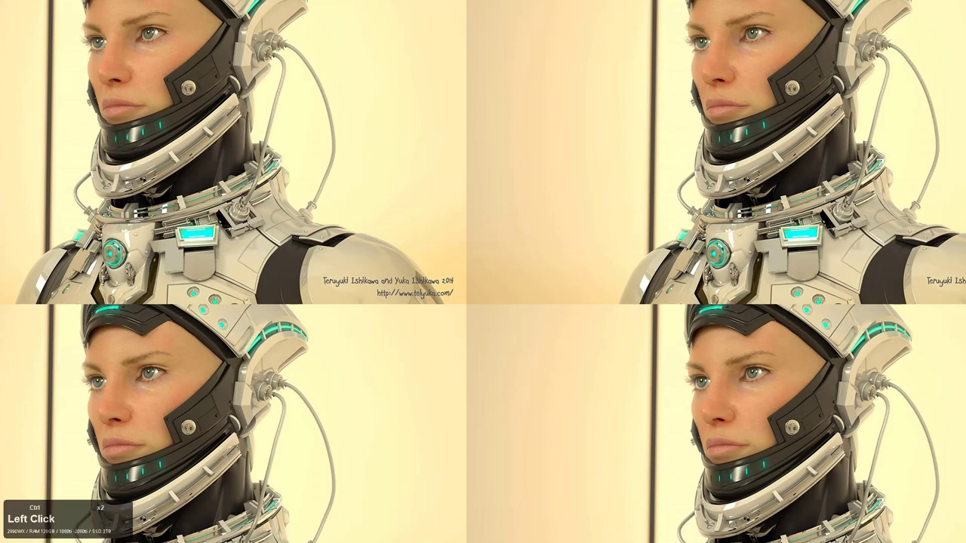
left_click_drag(575, 0, 317, 254)
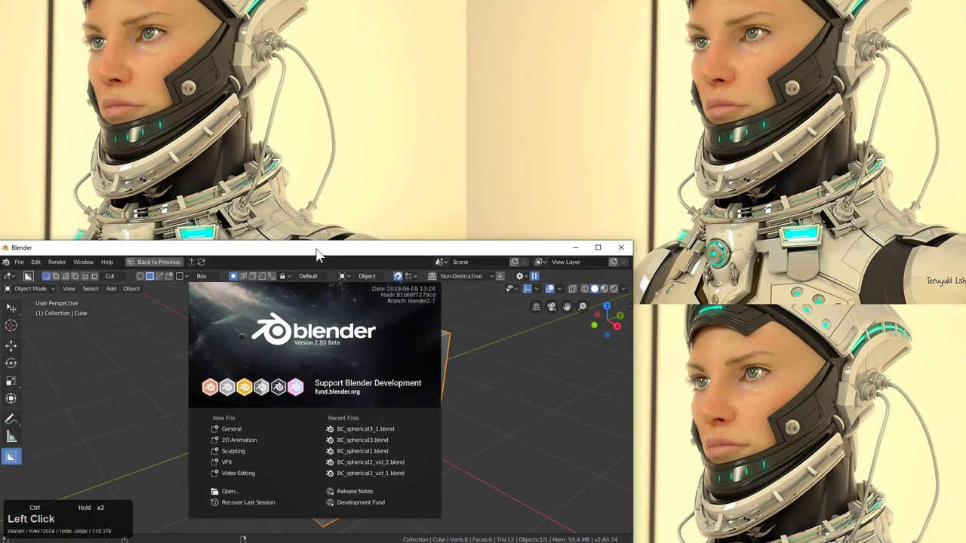
left_click(598, 247)
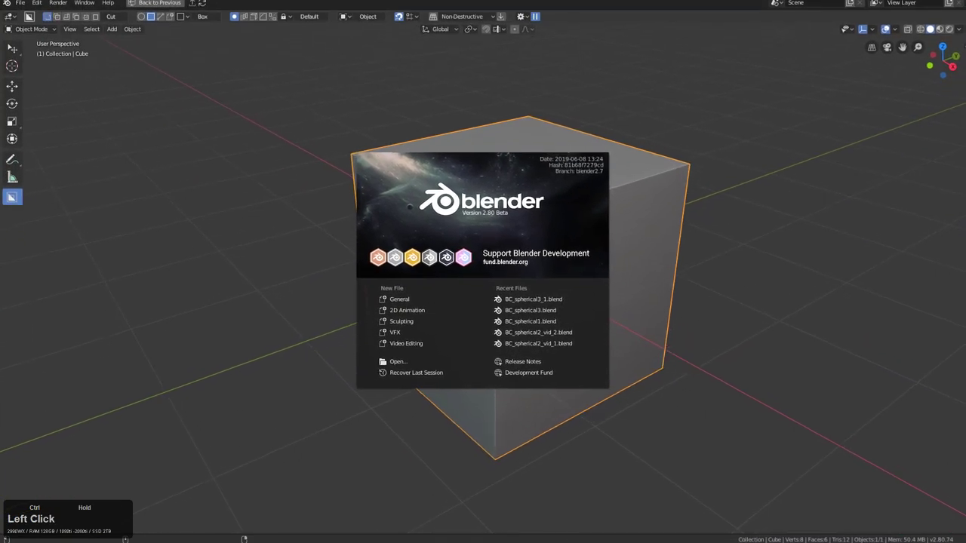
Step: Recover the auto-saved file BC_spherical3_1_21112_autosave.blend
left_click(23, 6)
left_click(21, 4)
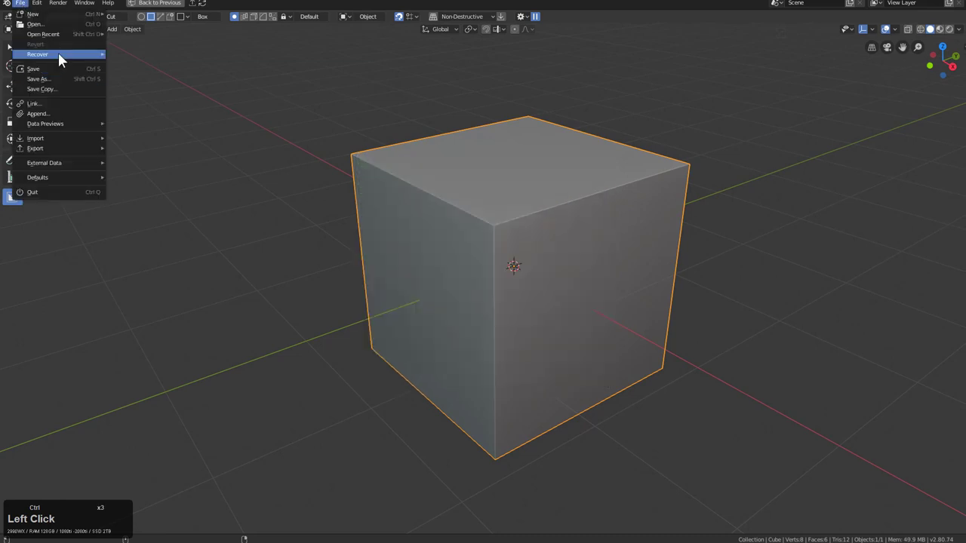
left_click(58, 54)
left_click_drag(55, 54, 134, 64)
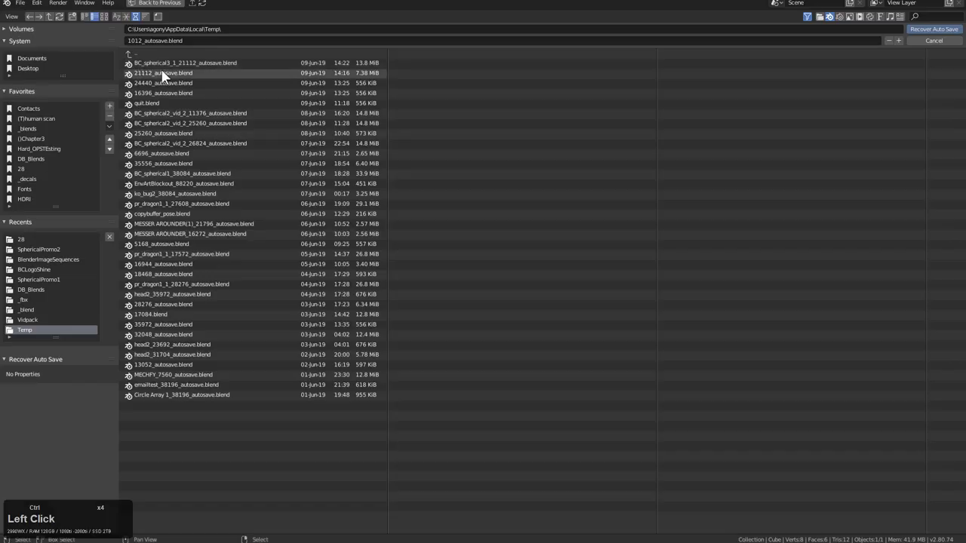
left_click(231, 64)
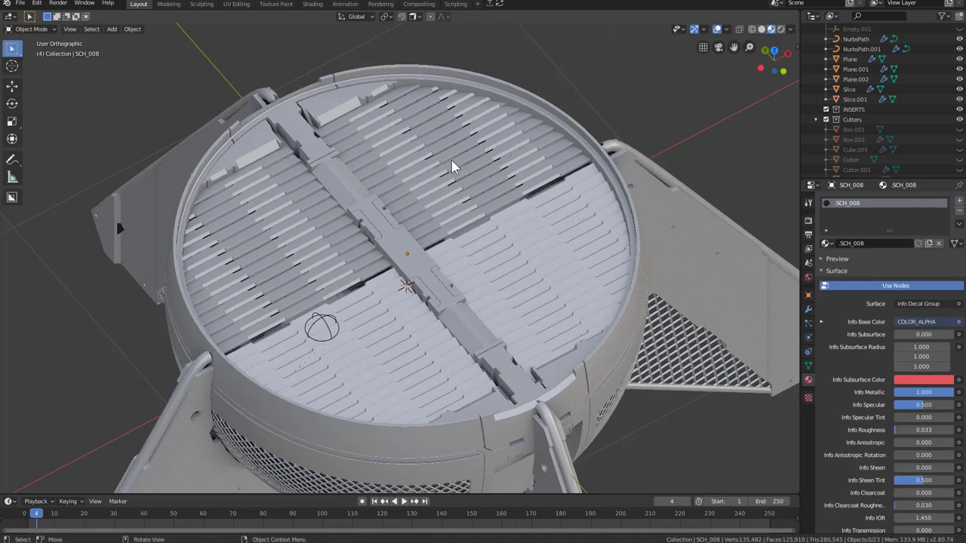
Step: Inspect the recovered model from the side and save it as BC_spherical3_1.blend
scroll(461, 219, "down", 2)
mouse_move(464, 239)
middle_mouse_down()
mouse_move(442, 181)
mouse_move(431, 201)
mouse_move(448, 212)
mouse_move(466, 205)
mouse_move(446, 203)
mouse_move(426, 167)
mouse_move(457, 211)
mouse_move(442, 194)
middle_mouse_up()
scroll(438, 192, "up", 3)
key("KP_Decimal")
scroll(448, 211, "up", 2)
scroll(451, 202, "up", 2)
key("ctrl+s")
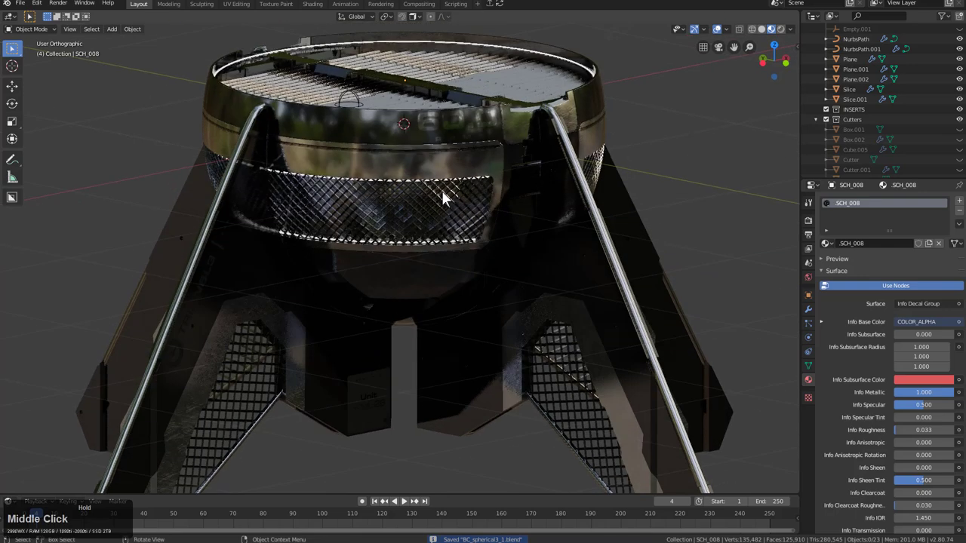
Step: With the select tool active, add the Examples_034 bolt decal from the Examples library and snap it onto the upper rim
key("w")
left_click(13, 52)
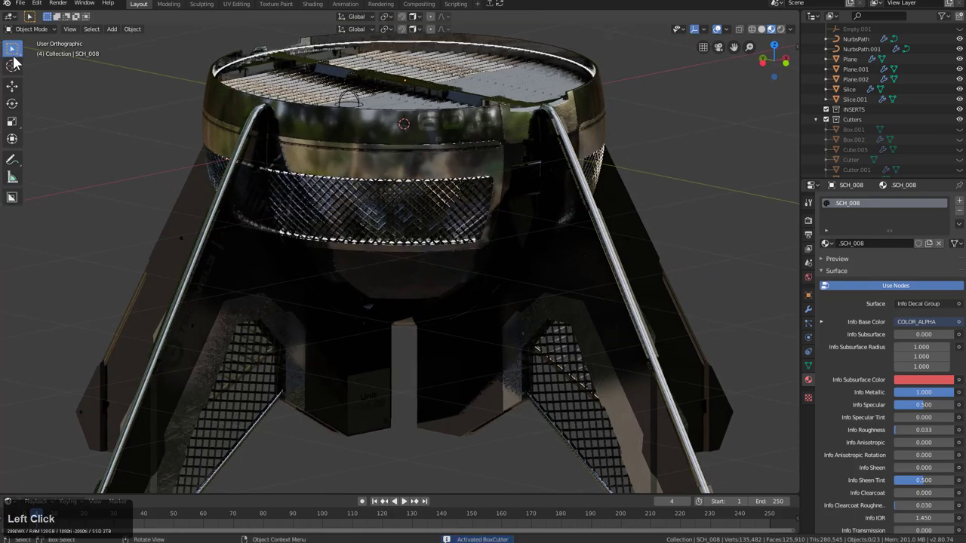
key("d")
left_click(251, 219)
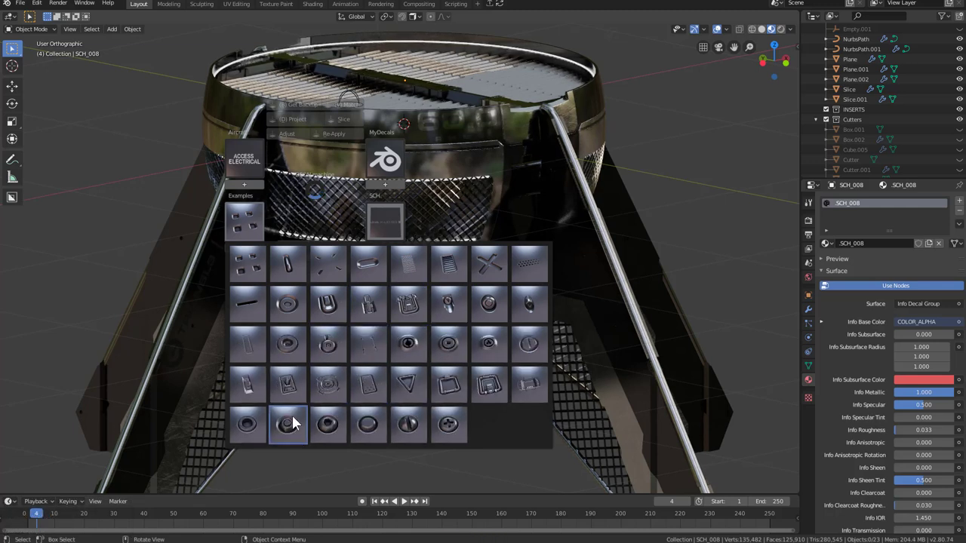
left_click(292, 423)
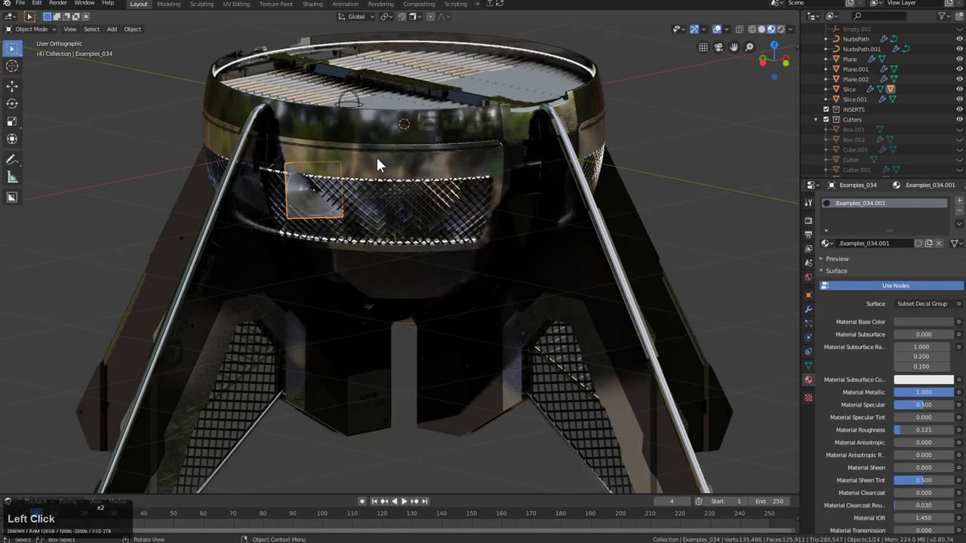
left_click(356, 98)
key("KP_Decimal")
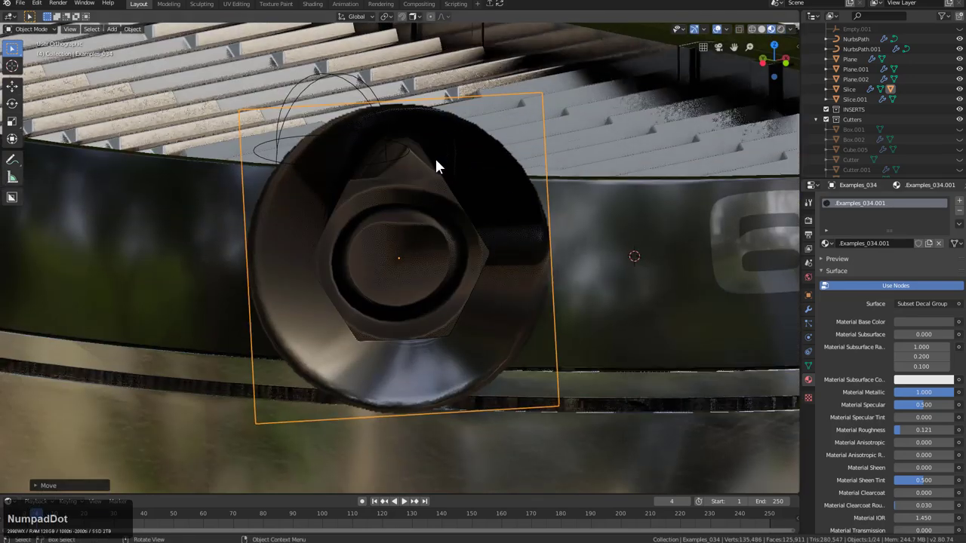
Step: Scale the Examples_034 decal down and center it within the height of the rim band
key("s")
left_click(462, 219)
key("g")
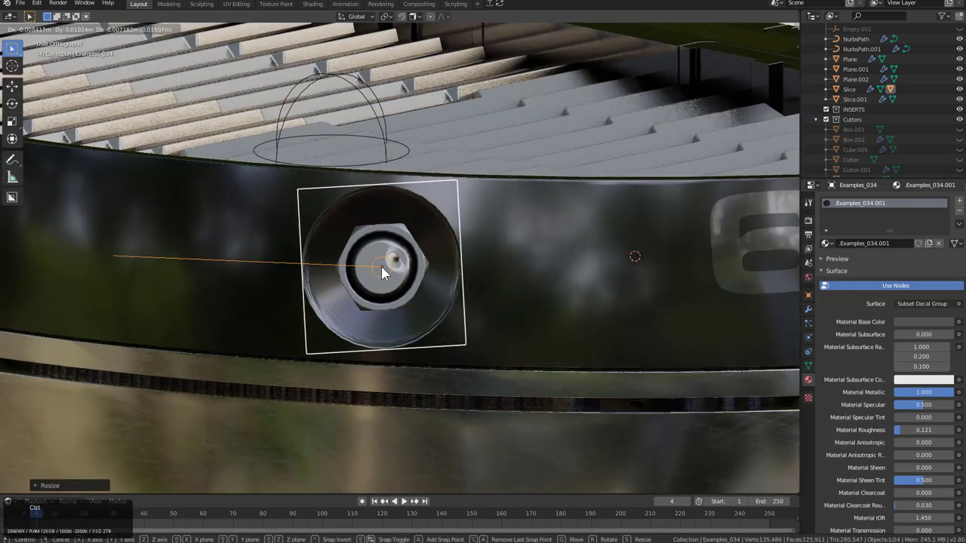
left_click(381, 267)
scroll(483, 276, "down", 1)
key("s")
left_click(480, 260)
Step: Delete the Examples_034 decal from the rim and switch the view to perspective
scroll(480, 261, "down", 1)
middle_click_drag(480, 260, 435, 283)
key("KP_5")
scroll(448, 276, "down", 2)
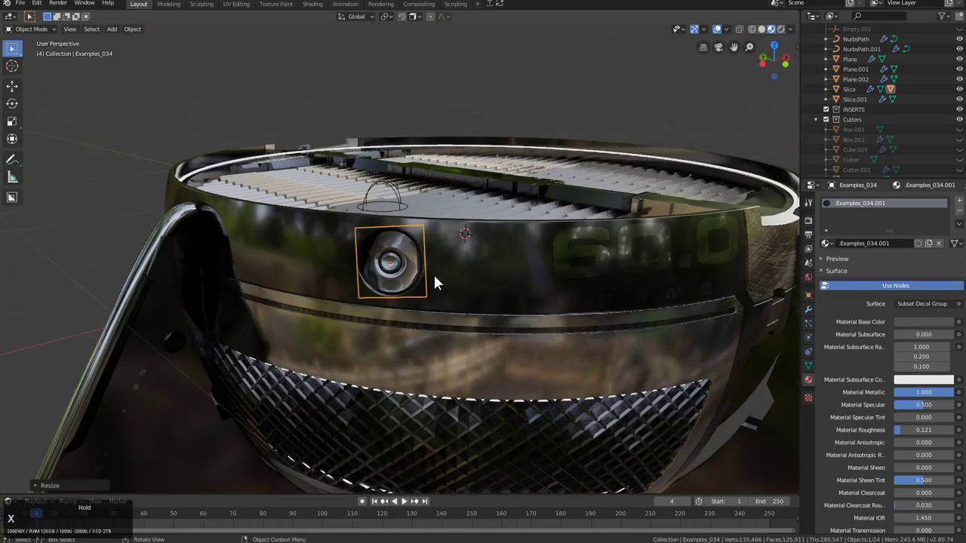
key("x")
left_click(426, 273)
Step: Add a fresh Examples_034 decal on the main body's rim and scale it down to fit the band
left_click(393, 264)
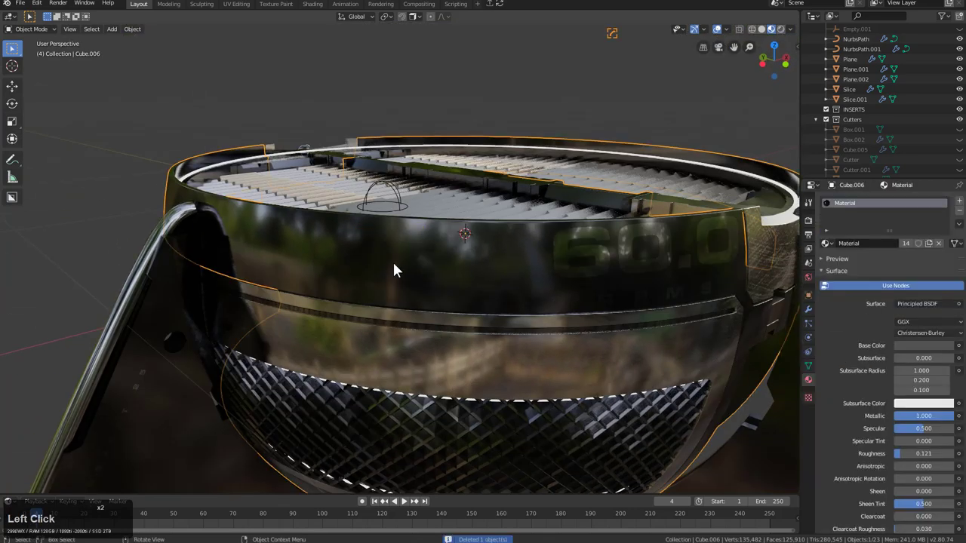
key("d")
left_click(325, 290)
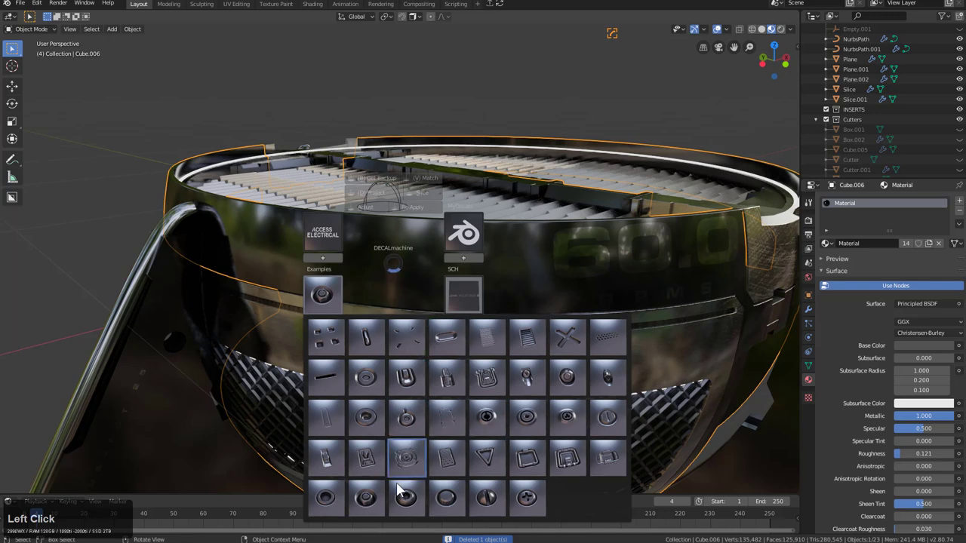
left_click(367, 499)
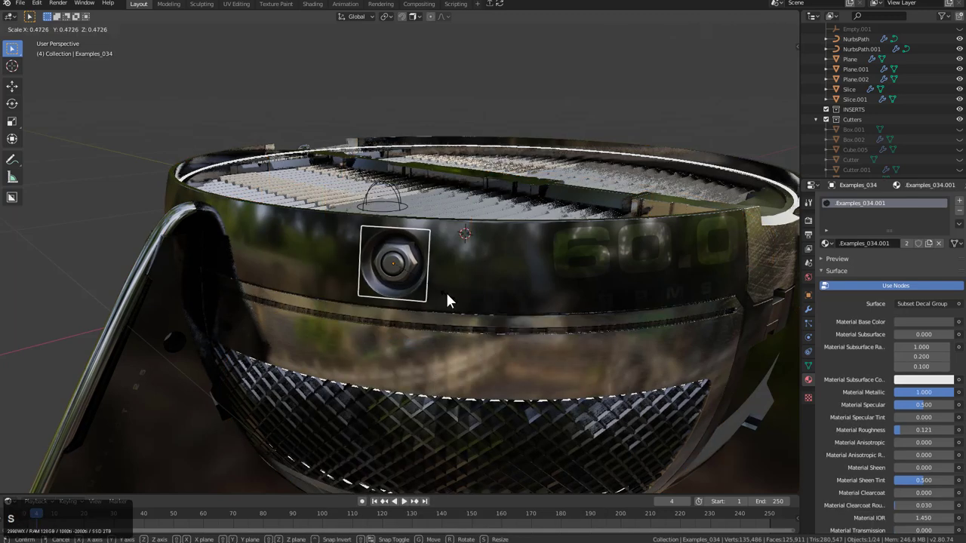
left_click(443, 287)
Step: Project the Examples_034 decal onto the curved rim of the main body
left_click(491, 264)
key("d")
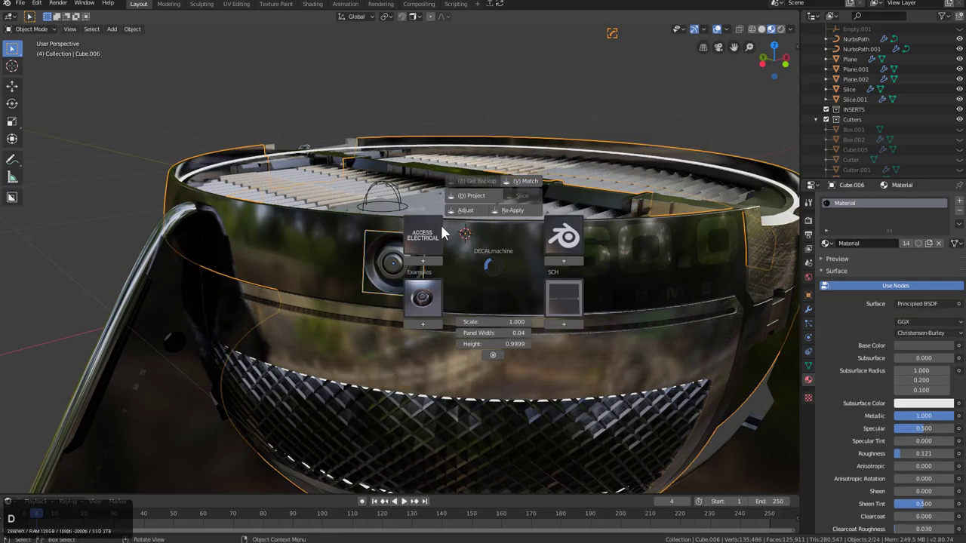
left_click(470, 196)
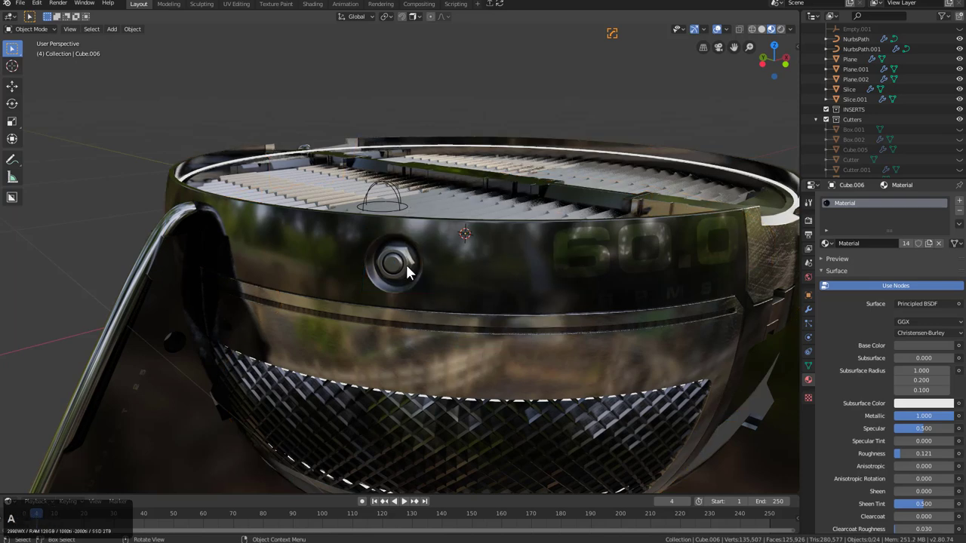
scroll(453, 272, "down", 3)
Step: Mirror the projected Examples_034 decal about the main body across the X and Y axes
left_click(392, 257)
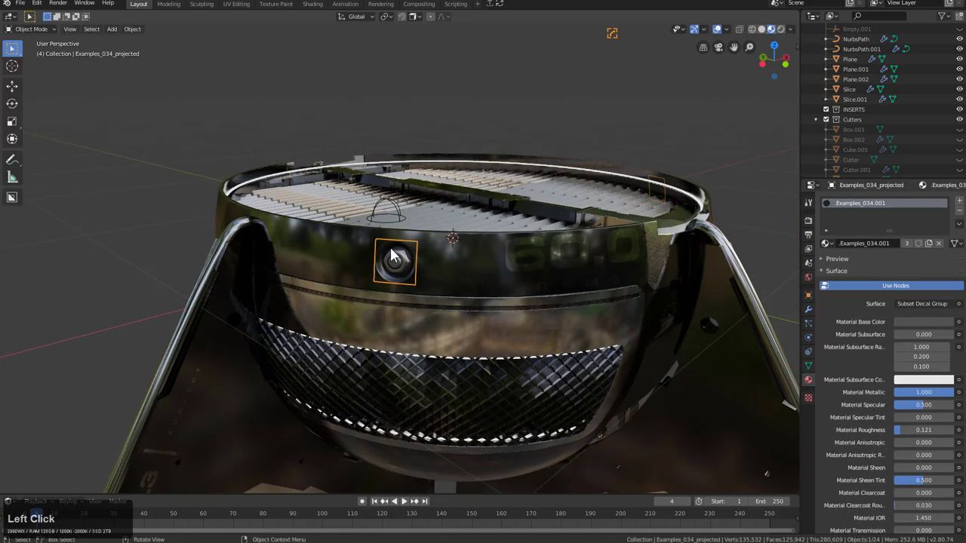
scroll(417, 266, "down", 1)
left_click(451, 263, "shift")
key("alt+x")
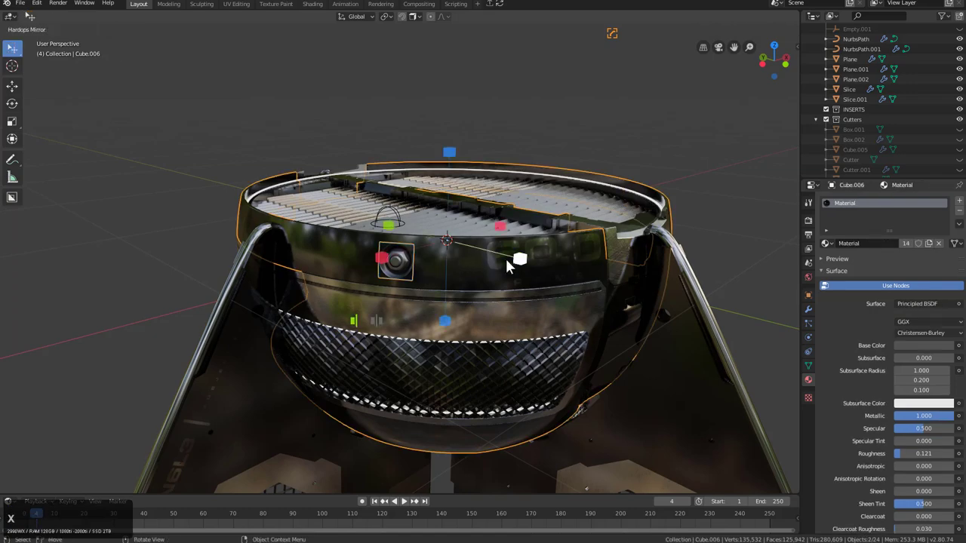
left_click(514, 260)
middle_click_drag(513, 264, 483, 264)
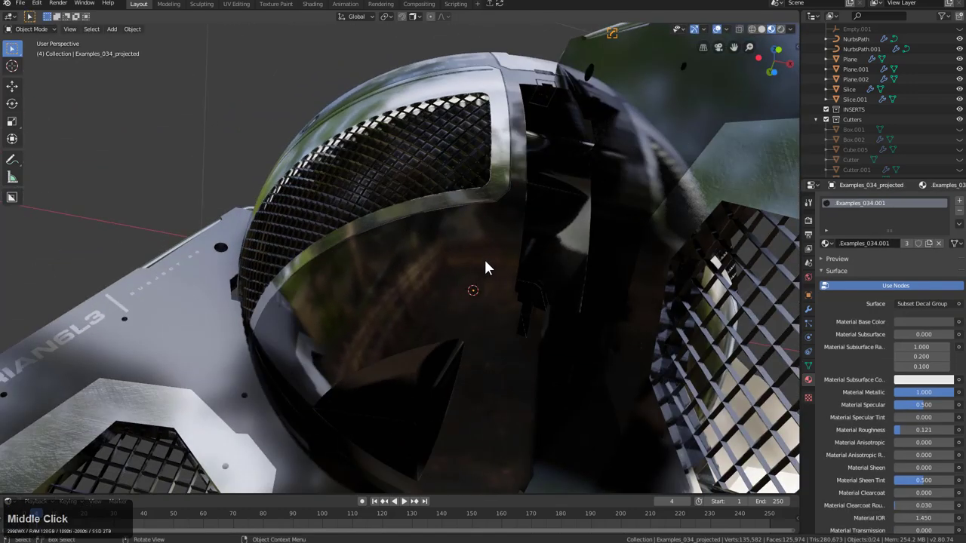
Step: Add the Examples_002 slot decal from the Examples library on the lower bowl and scale it down
key("d")
left_click(416, 294)
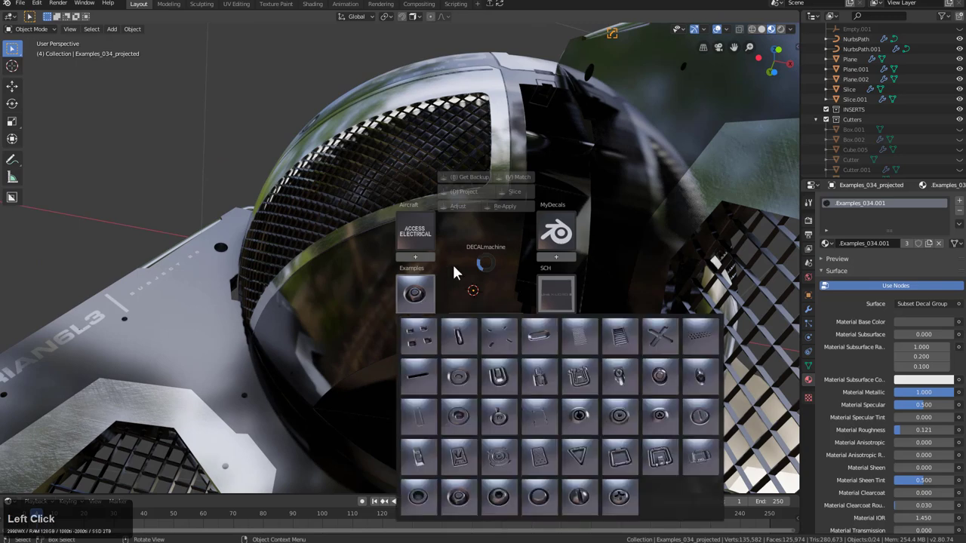
left_click(458, 333)
key("s")
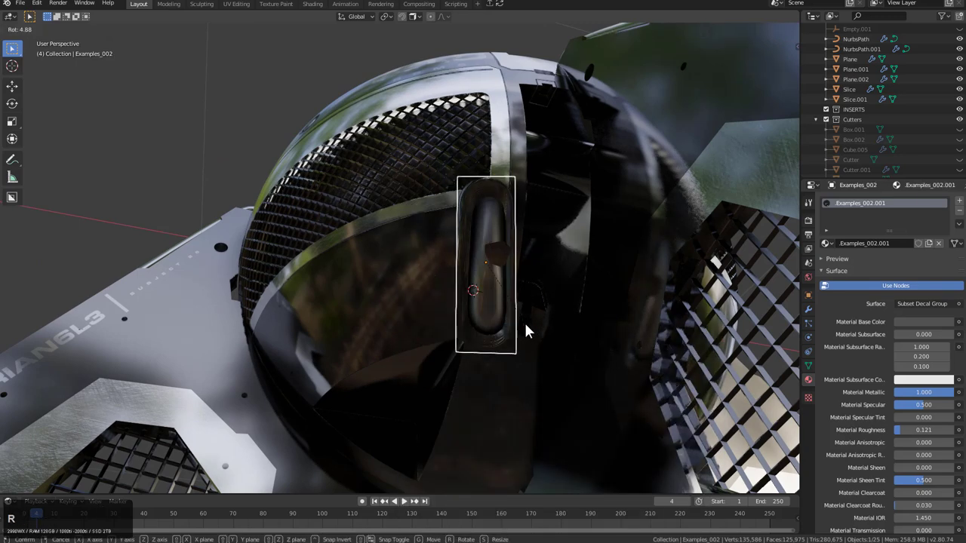
left_click(501, 293)
Step: Rotate the Examples_002 decal slightly and snap it onto the bowl below the grille's corner
key("r")
key("g")
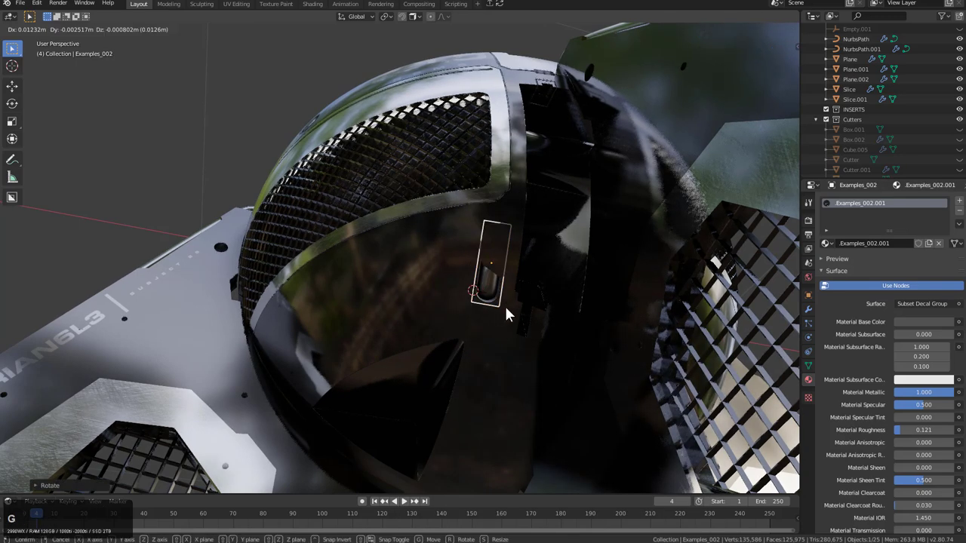
left_click(492, 267, "ctrl")
middle_click_drag(491, 267, 499, 301)
left_click(463, 287, "shift")
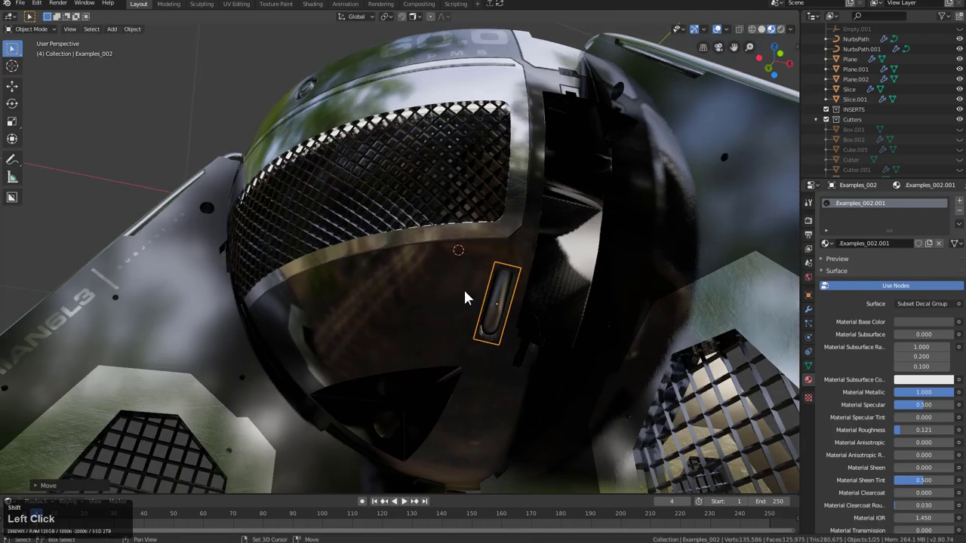
Step: Project the Examples_002 slot decal onto the lower bowl and mirror it about the bowl across the X and Y axes
key("d")
left_click(485, 217)
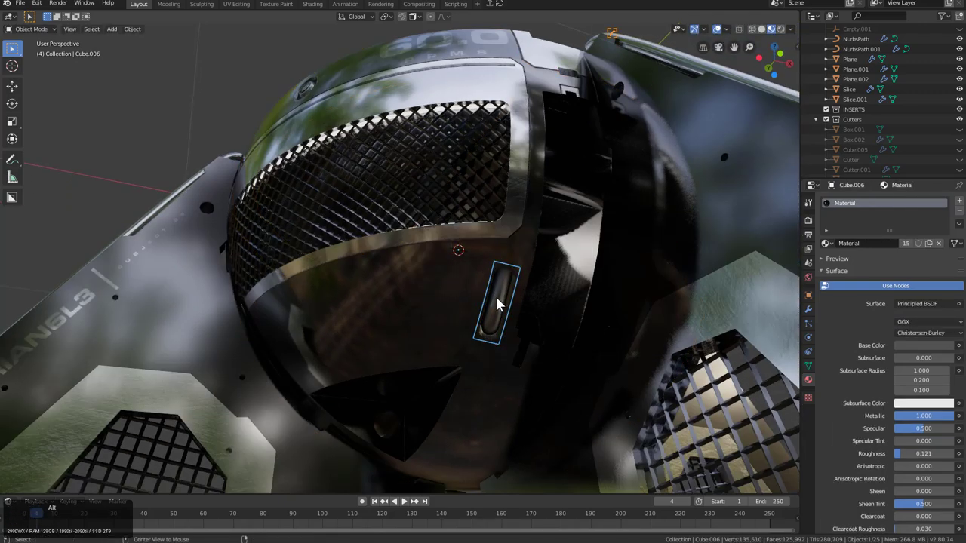
left_click(495, 295)
left_click(452, 278, "shift")
middle_click_drag(449, 277, 553, 237)
key("alt+x")
left_click(408, 209)
key("alt+x")
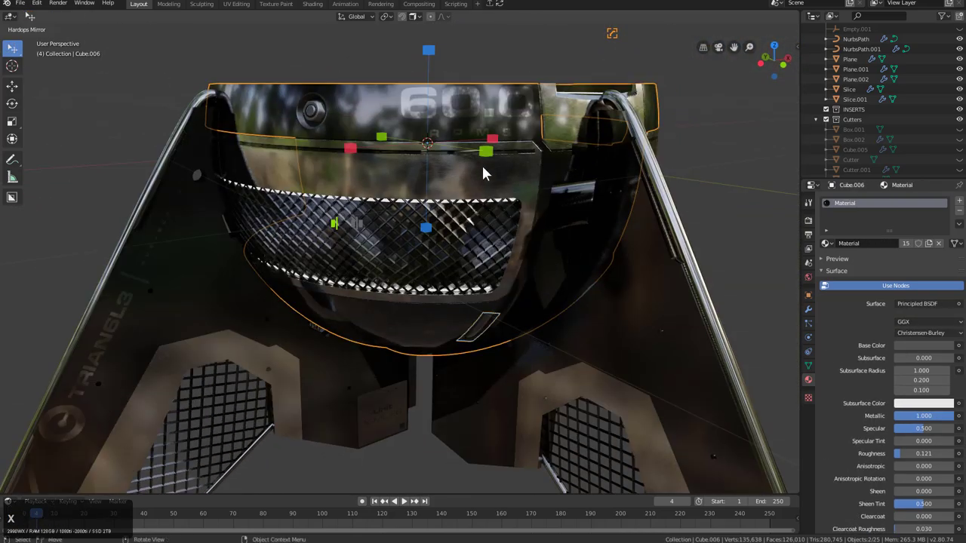
left_click(545, 312)
middle_click_drag(546, 312, 433, 319)
scroll(455, 355, "down", 1)
scroll(455, 354, "up", 1)
scroll(475, 343, "up", 1)
scroll(490, 315, "up", 2)
key("d")
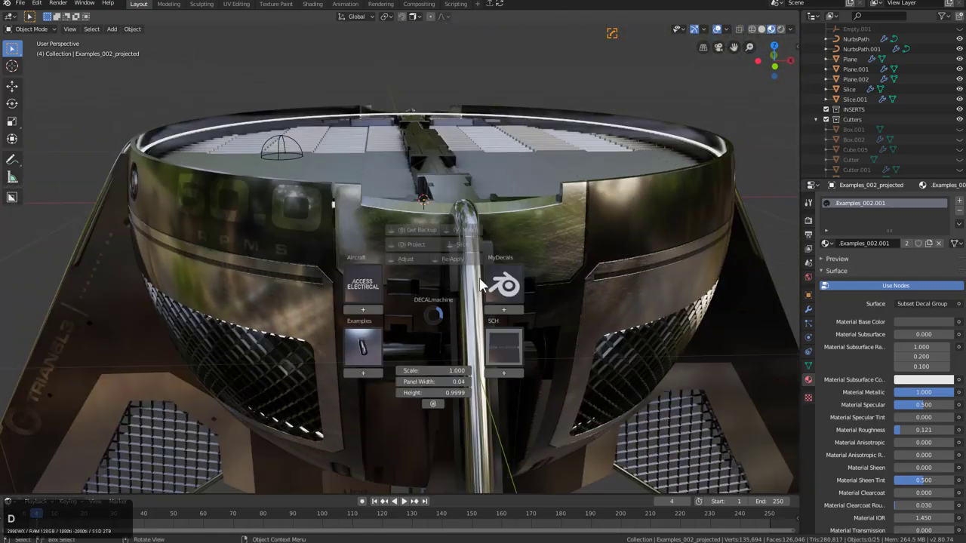
Step: Set the color, roughness and bump scales of the corner plate's CW Chrome matte material to 3 in the Shading workspace
left_click(533, 238)
middle_click_drag(533, 239, 550, 228)
scroll(514, 259, "up", 2)
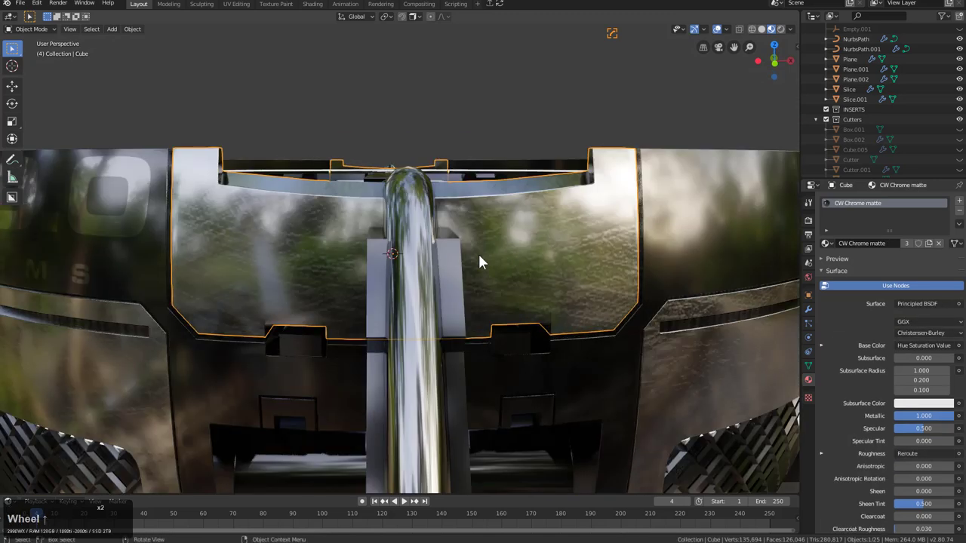
left_click(320, 8)
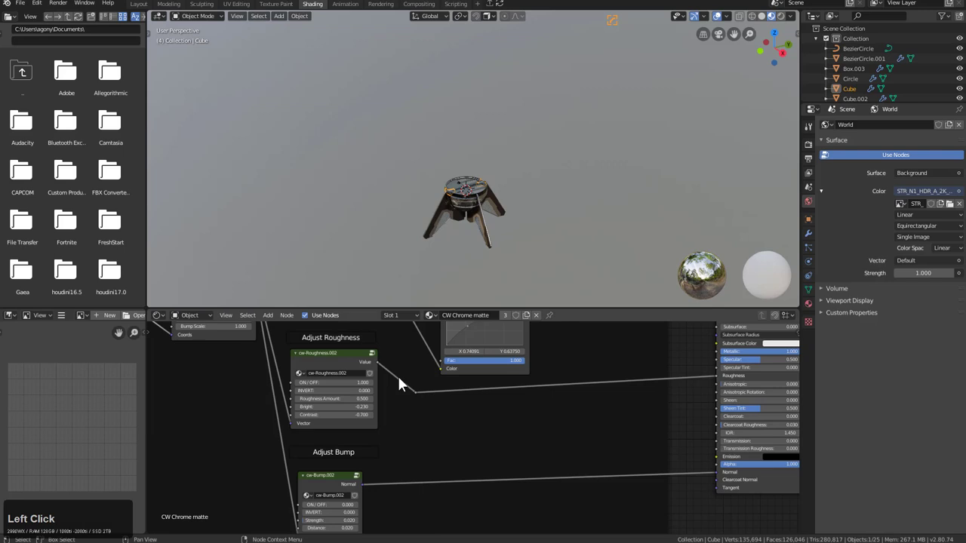
middle_click_drag(398, 377, 487, 380)
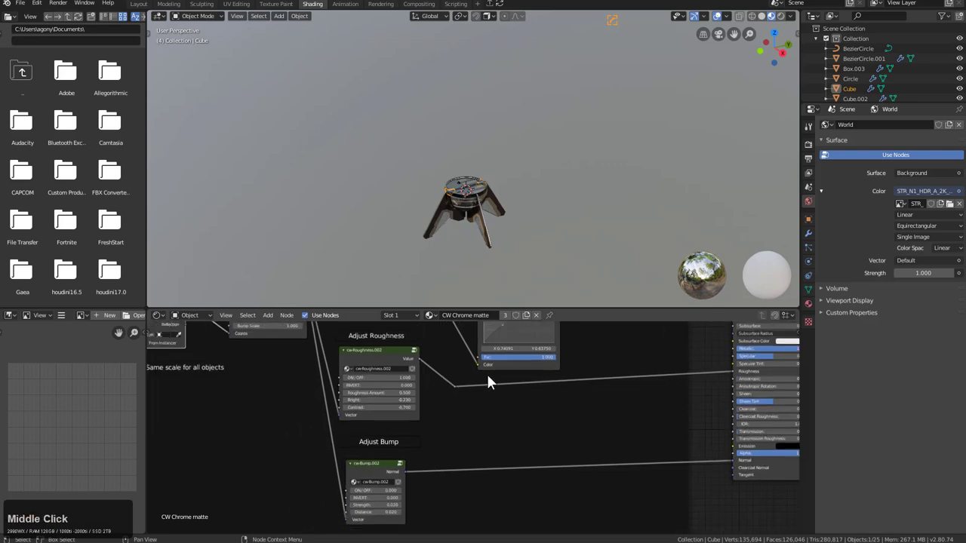
scroll(326, 348, "up", 2)
middle_click_drag(328, 352, 405, 385)
scroll(430, 394, "up", 3)
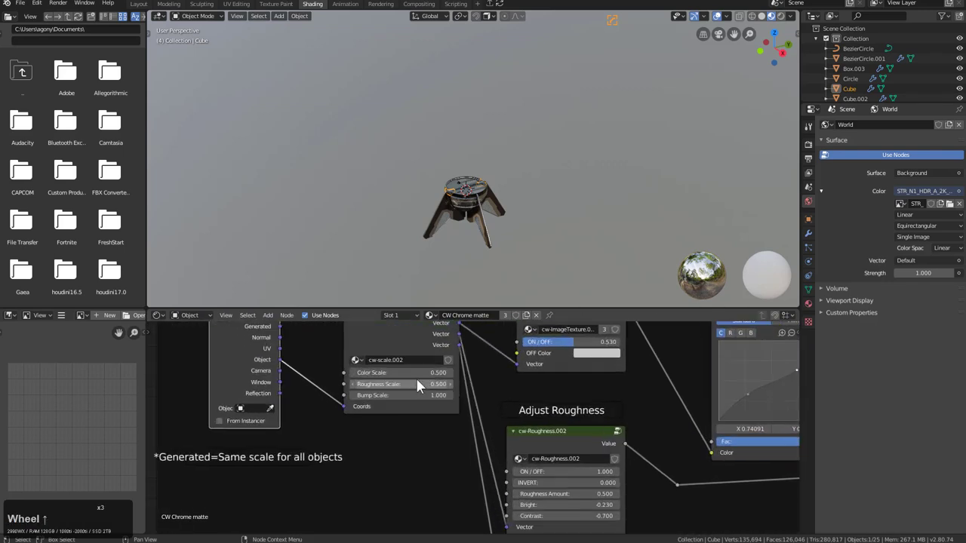
left_click(408, 372)
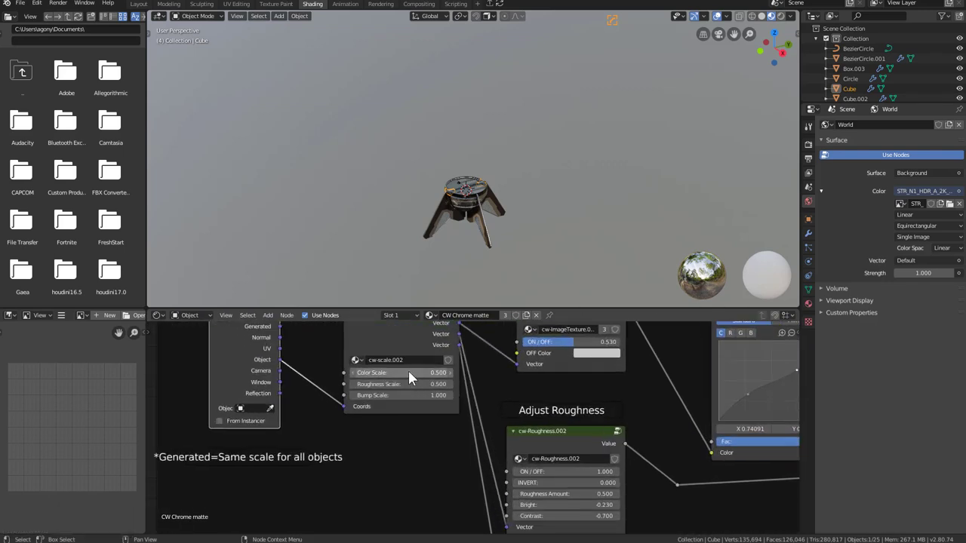
type("3")
key("KP_Enter")
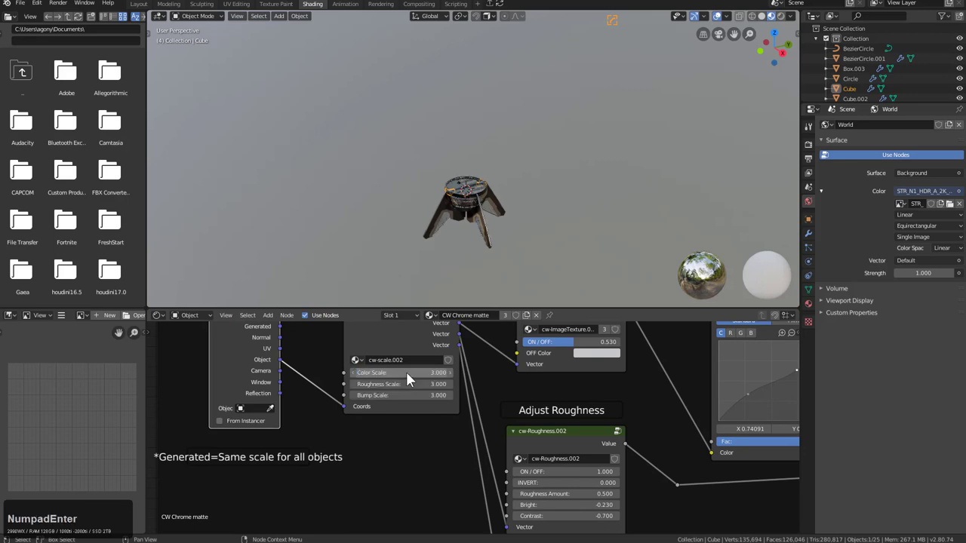
Step: Return to the Layout workspace and save the file
left_click(168, 5)
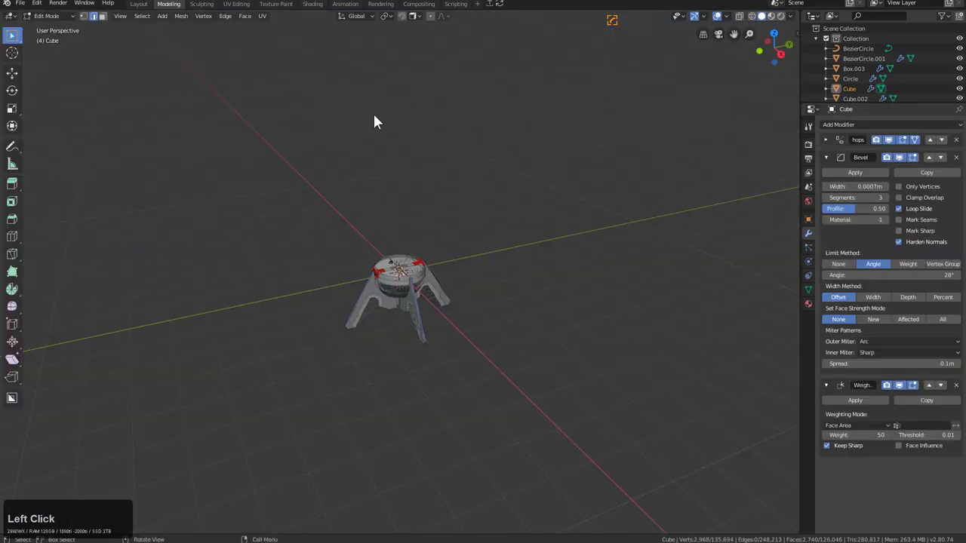
scroll(427, 199, "up", 6)
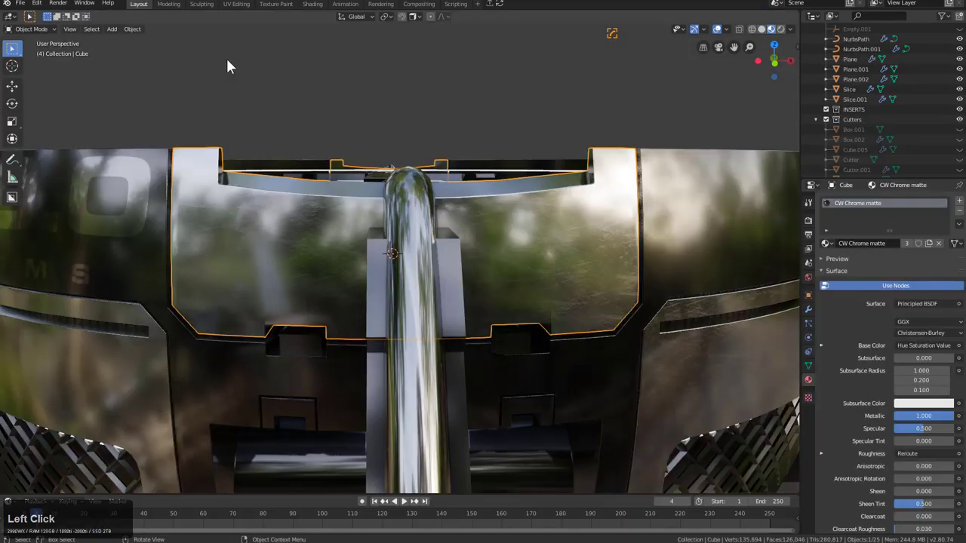
middle_click_drag(423, 241, 472, 208)
scroll(478, 259, "down", 3)
key("ctrl+s")
Step: Add the round Examples_018 decal from the Examples library and snap it into the dark recess beside the grille panel
middle_click_drag(487, 262, 477, 239)
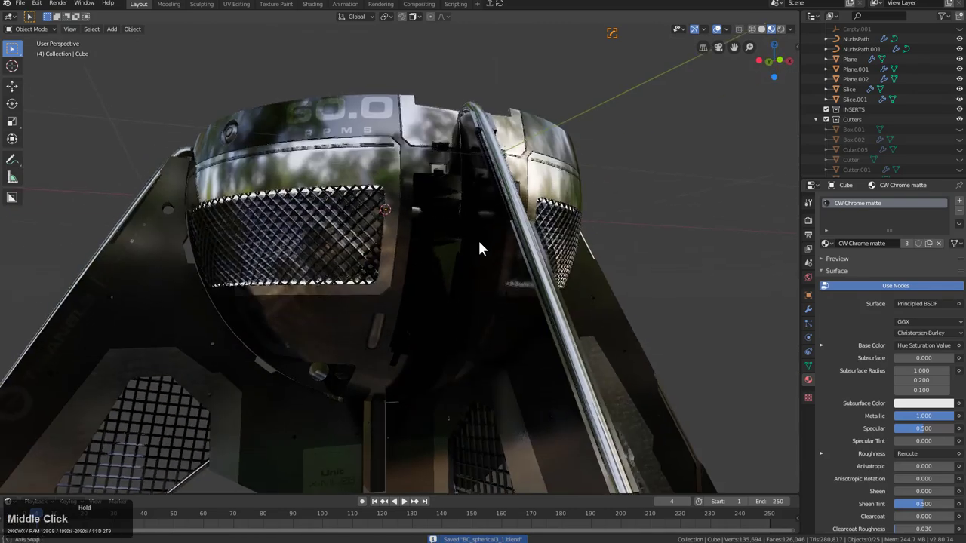
scroll(473, 243, "up", 2)
key("d")
left_click(403, 277)
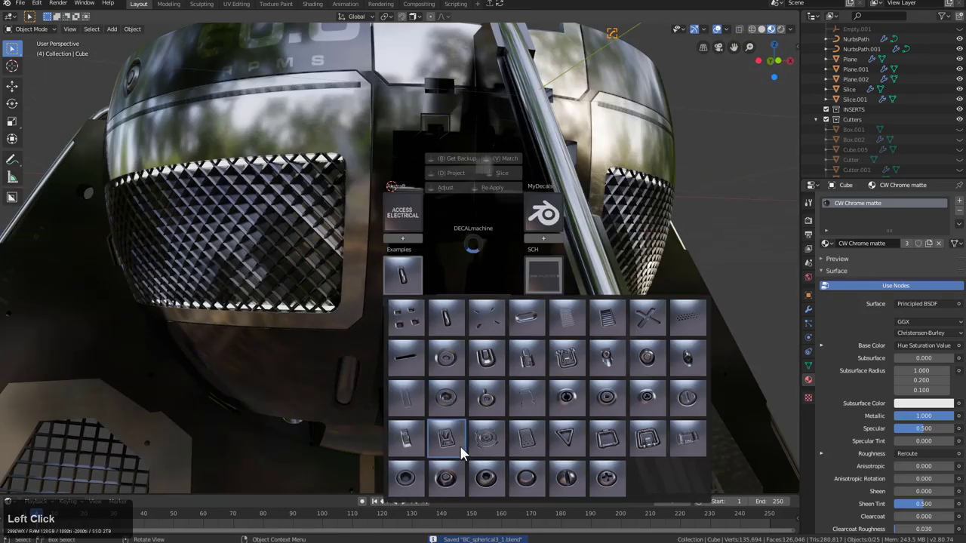
left_click(443, 401)
left_click(399, 301)
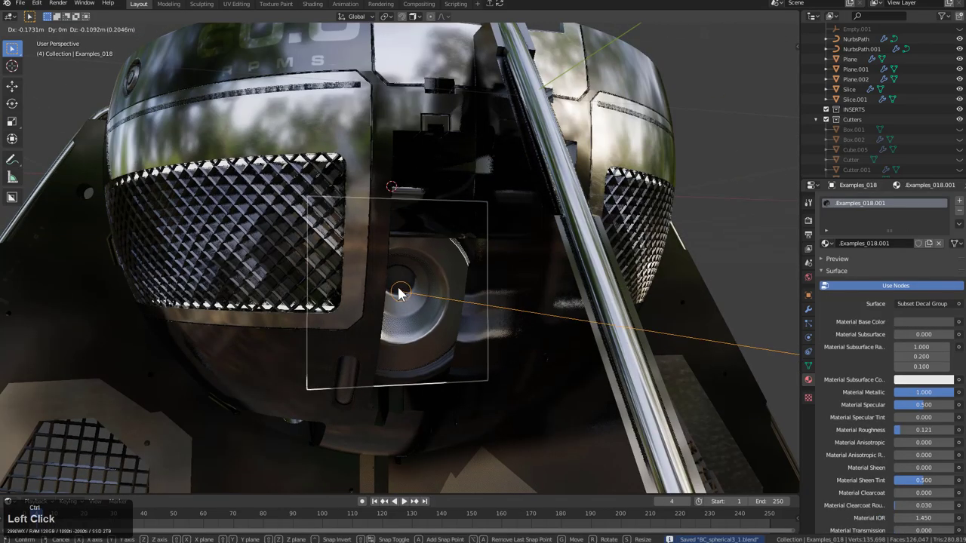
Step: Scale the Examples_018 decal down to fit the recess and shift it slightly upward along Z
middle_click_drag(400, 301, 420, 303)
key("s")
left_click(403, 292)
key("s")
left_click(424, 309)
key("g")
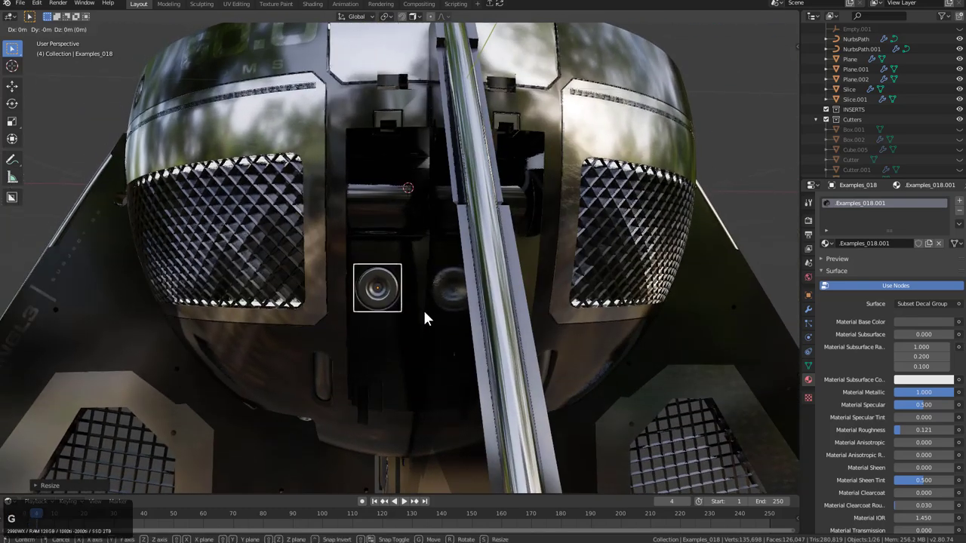
key("z")
left_click(425, 294)
Step: Duplicate the Examples_018 decal downward along Z and scale the copy to about half size
key("shift+d")
key("z")
left_click(432, 342)
key("s")
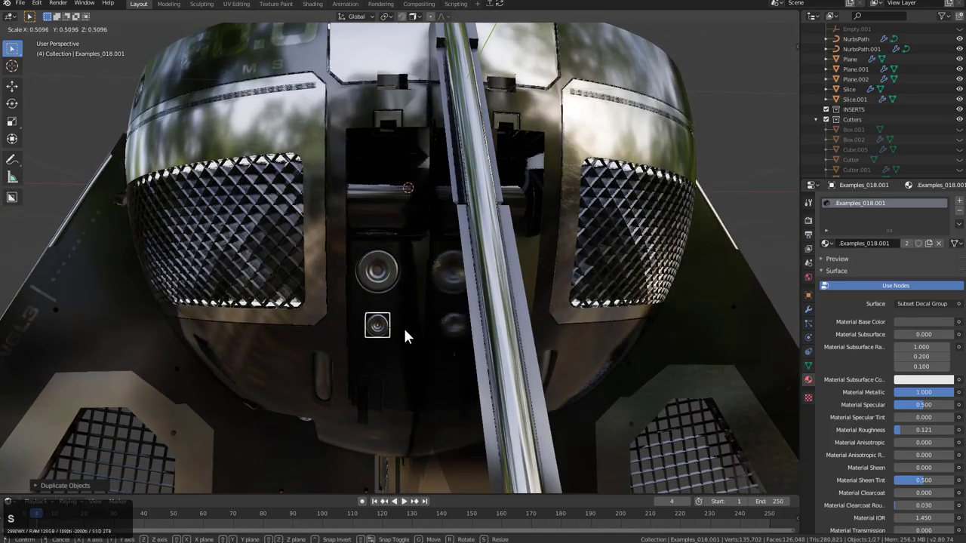
left_click(402, 328)
Step: Mirror both Examples_018 decals about the grille panel across the X and Y axes
scroll(347, 318, "down", 3)
left_click(347, 296, "shift")
key("alt+x")
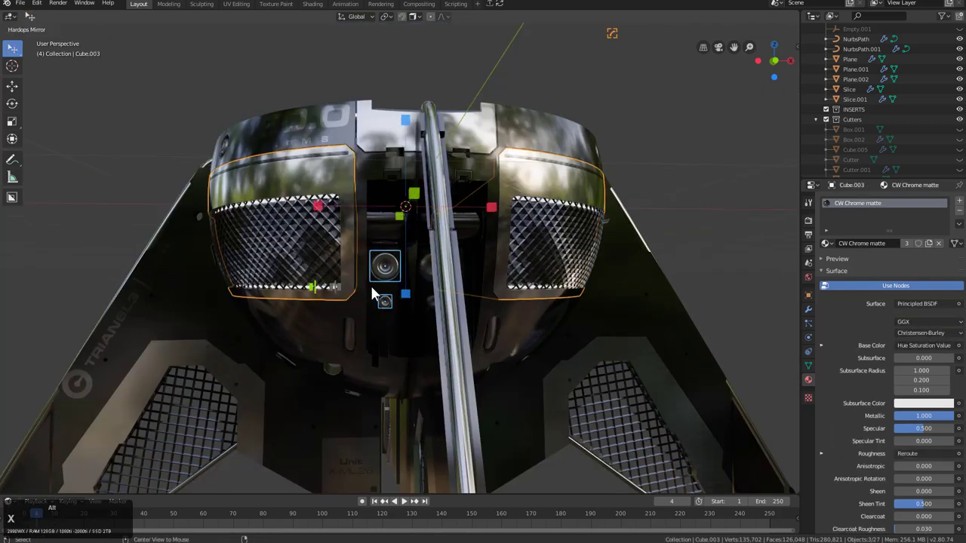
left_click(318, 206)
left_click(384, 300)
left_click(378, 275, "shift")
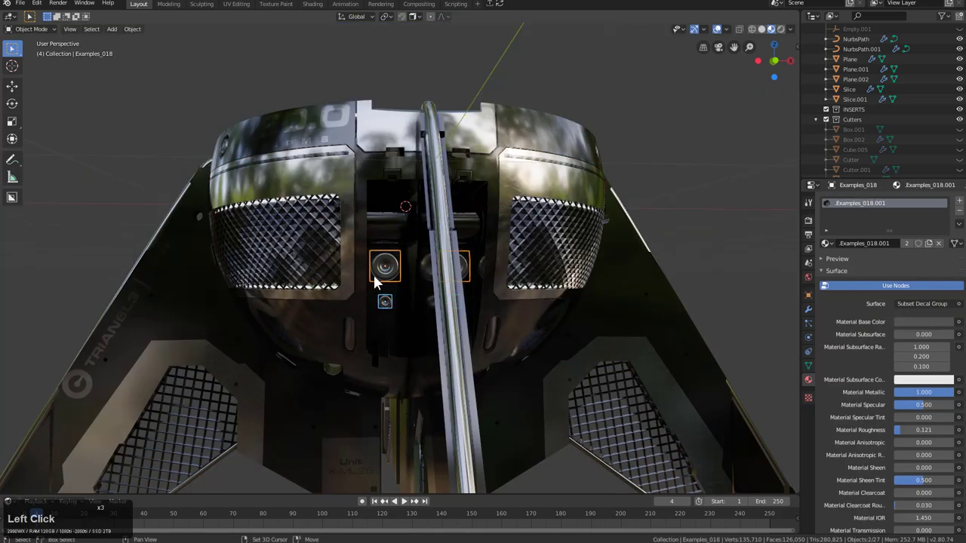
left_click(357, 301, "shift")
middle_click_drag(357, 301, 472, 288)
key("alt+x")
left_click(419, 197)
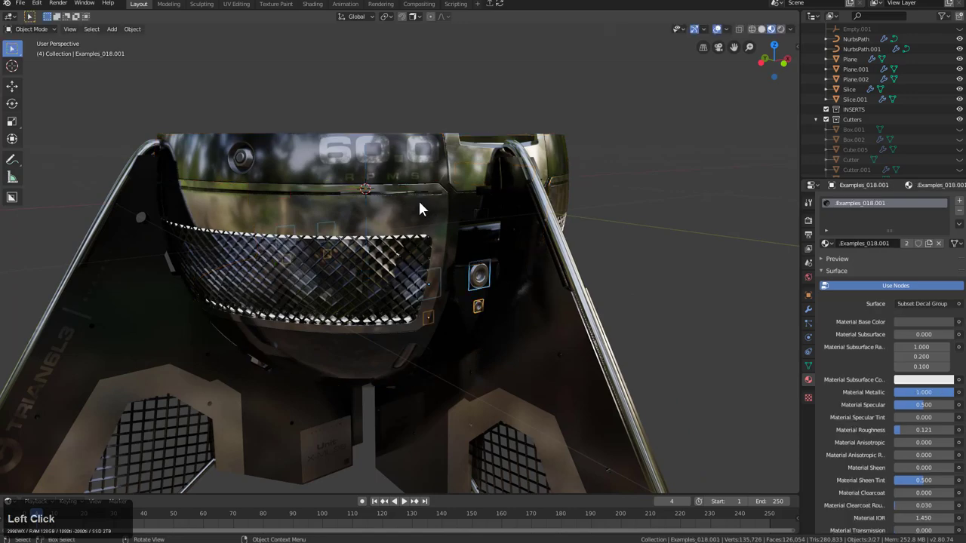
Step: Duplicate the larger Examples_018 decal onto the lower bowl beneath the grille and scale the copy down
key("alt+a")
middle_click_drag(497, 318, 427, 261)
scroll(418, 289, "up", 2)
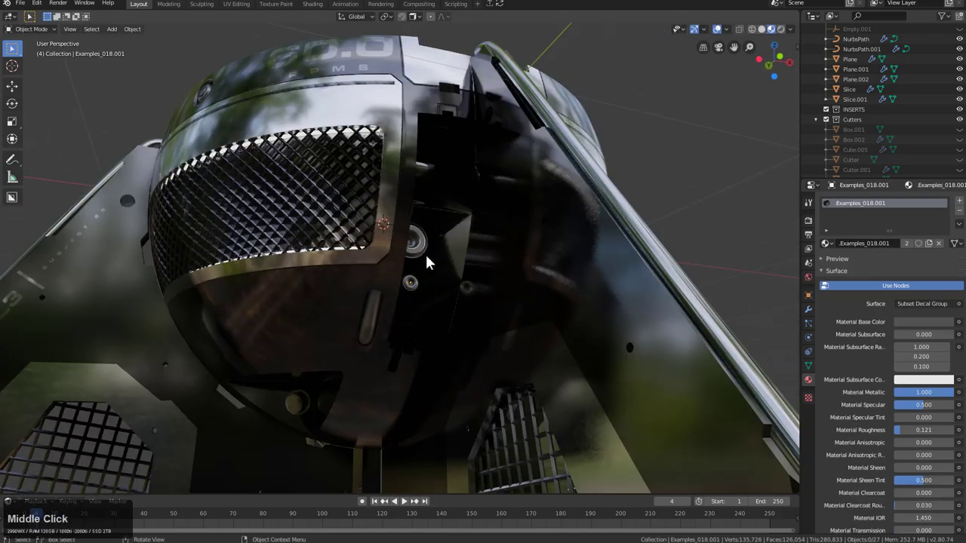
left_click(420, 254)
key("shift+d")
left_click(320, 308)
middle_click_drag(319, 308, 417, 288)
key("s")
left_click(386, 270)
Step: Move the duplicated decal along its local X axis to sit just under the grille frame
key("g")
key("y")
key("y")
key("x")
key("x")
left_click(305, 242)
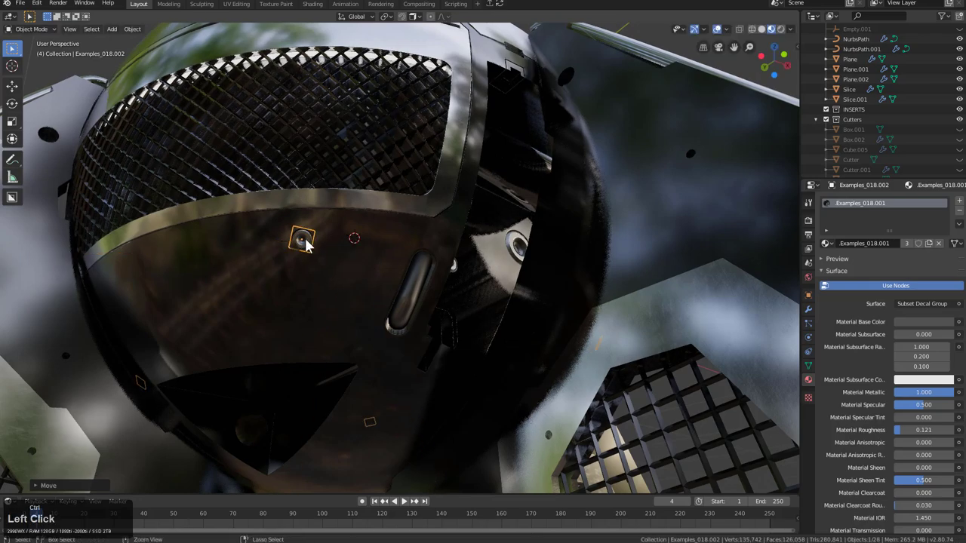
Step: Project the duplicated Examples_018 decal onto the lower bowl and clear the selection
left_click(383, 237, "shift")
key("d")
left_click(354, 173)
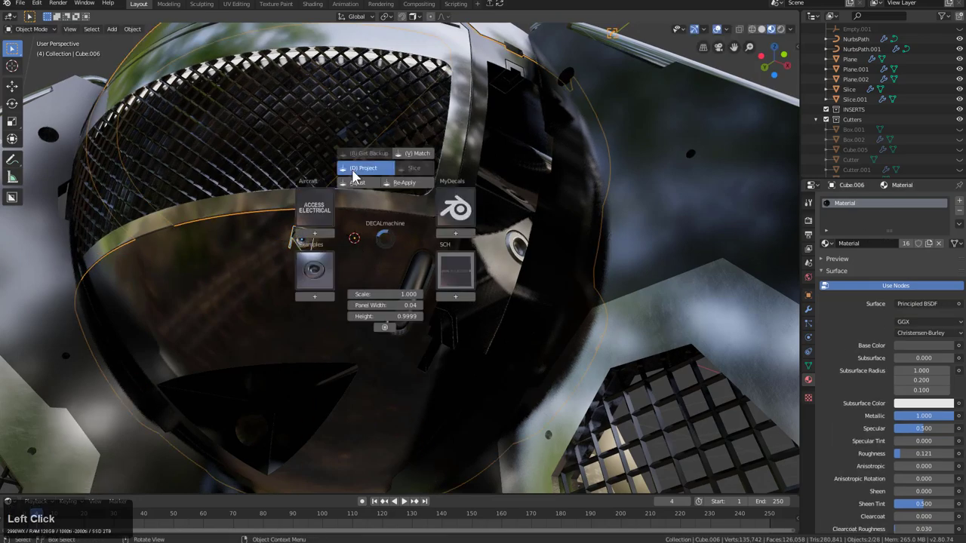
key("alt+a")
Step: Add the round Examples_021 decal from the Examples library and snap it onto the lower bowl beneath the small bolt decal
scroll(367, 237, "down", 5)
middle_click_drag(367, 237, 409, 231)
scroll(410, 230, "up", 2)
key("d")
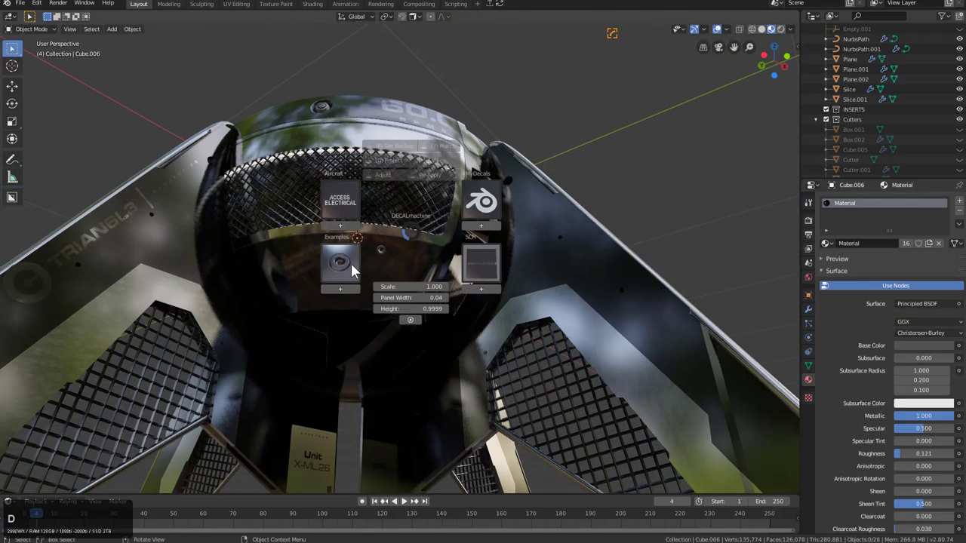
left_click(352, 266)
left_click(341, 261)
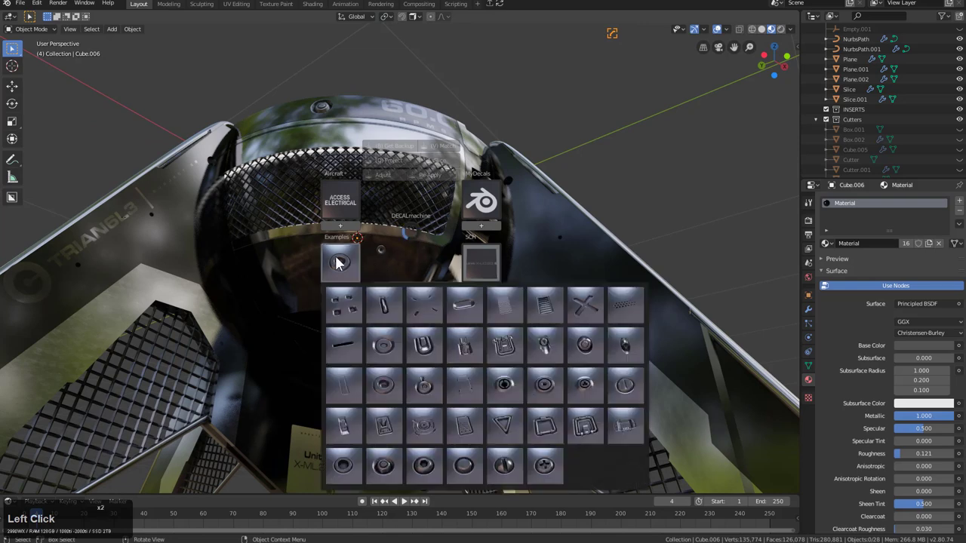
left_click(504, 385)
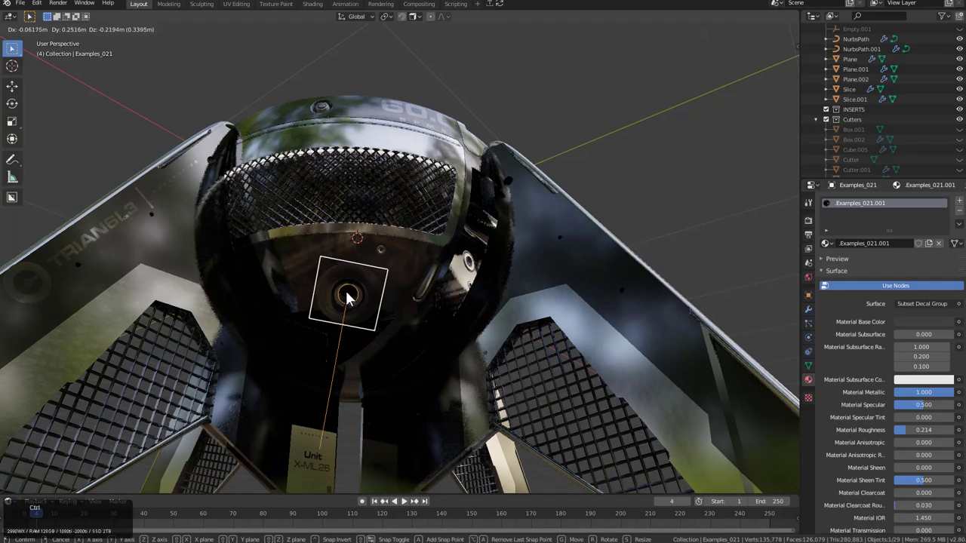
left_click(380, 299)
Step: Scale the Examples_021 decal down and project it onto the lower bowl
scroll(408, 272, "up", 2)
middle_click_drag(380, 299, 347, 252)
key("s")
left_click(366, 254)
left_click(368, 252)
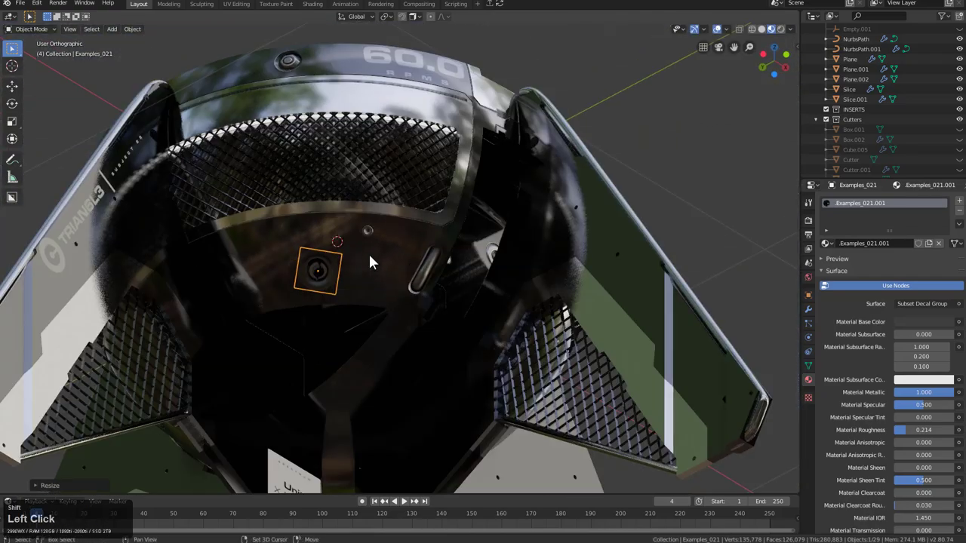
key("d")
left_click(345, 185)
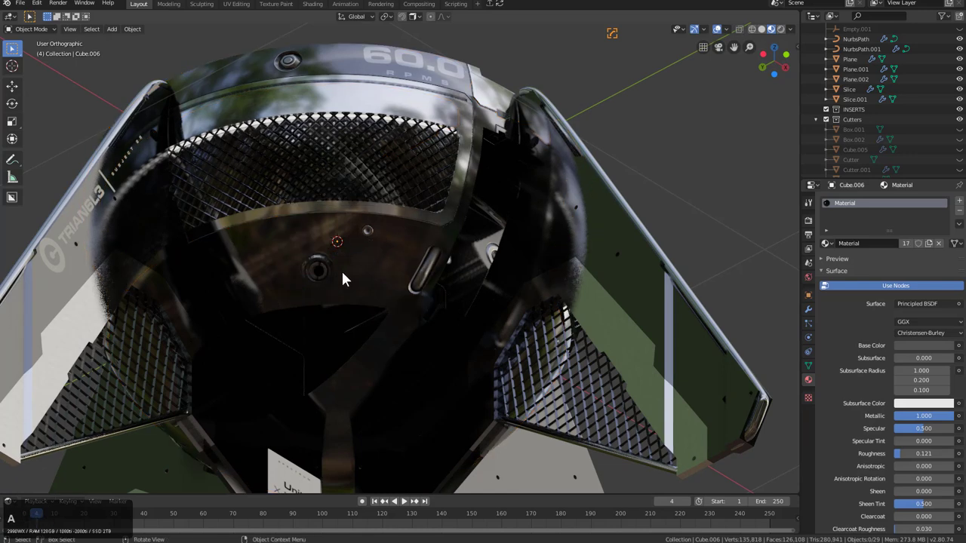
Step: Mirror the projected Examples_021 decal about the lower bowl across the X and Y axes
left_click(341, 269)
left_click(391, 273, "shift")
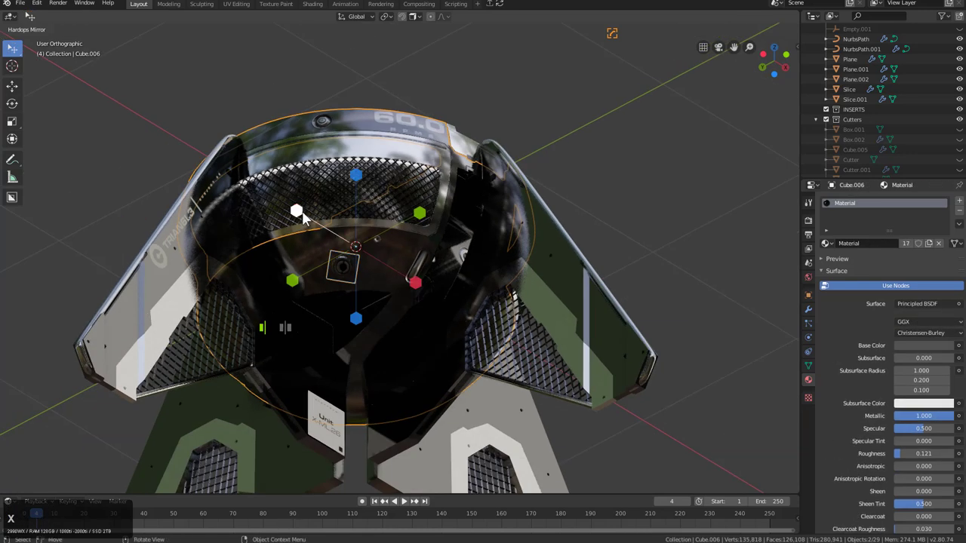
left_click(298, 213)
key("alt+a")
left_click(347, 270)
left_click(375, 252, "shift")
key("alt+x")
left_click(408, 269)
Step: Add the triangular Examples_029 decal from the Examples library and snap it onto the panel band above the grille
middle_click_drag(407, 268, 396, 283)
key("d")
left_click(326, 318)
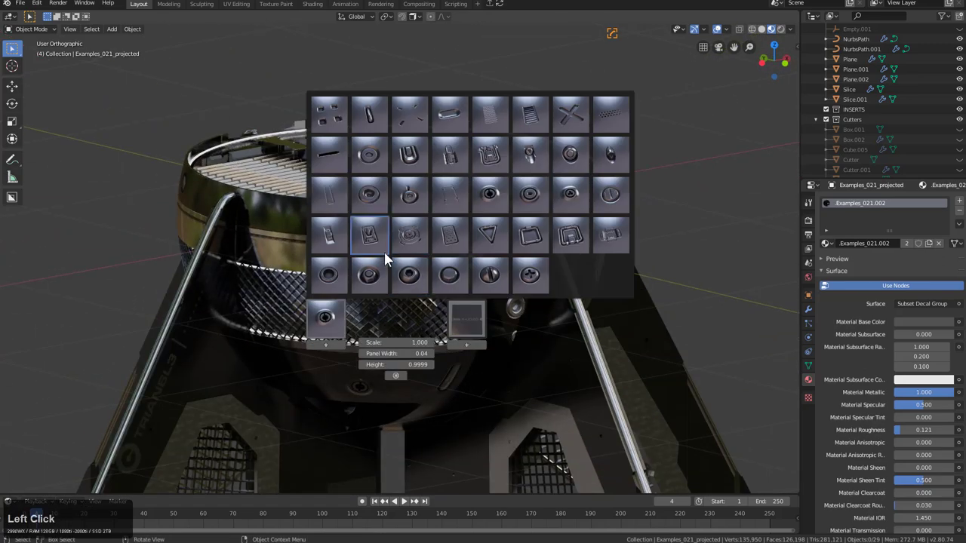
double_click(488, 231)
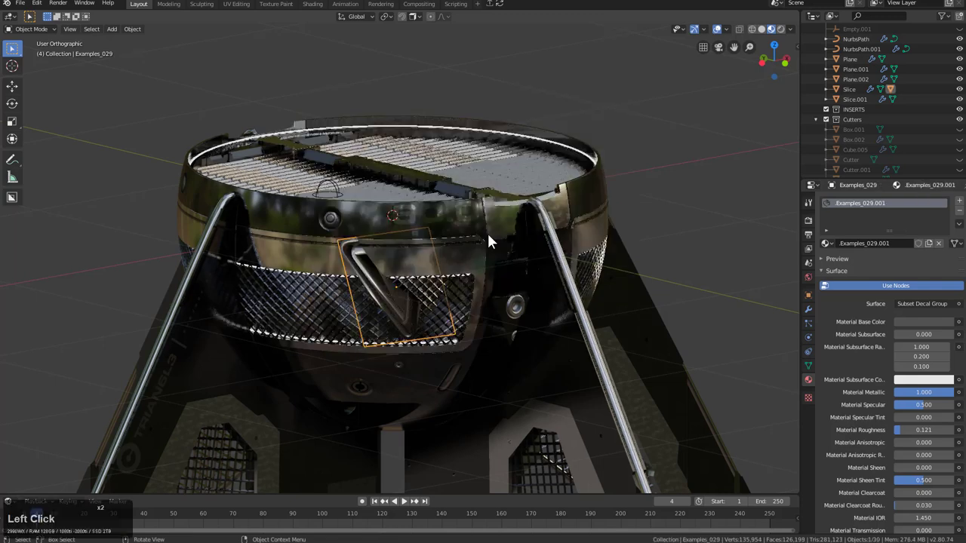
left_click(423, 269, "ctrl")
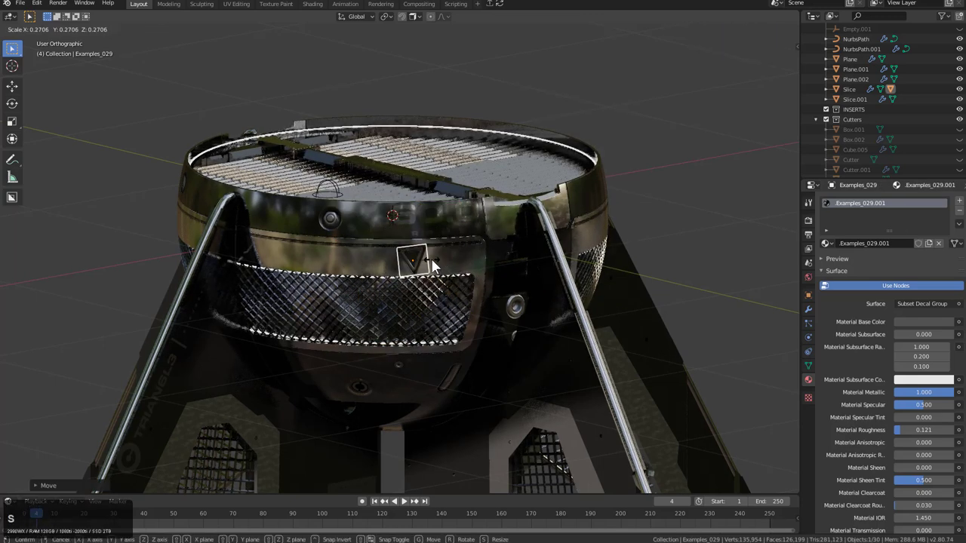
Step: Scale the Examples_029 triangle decal down to fit the band and rotate it level with the panel
scroll(445, 258, "up", 5)
key("r")
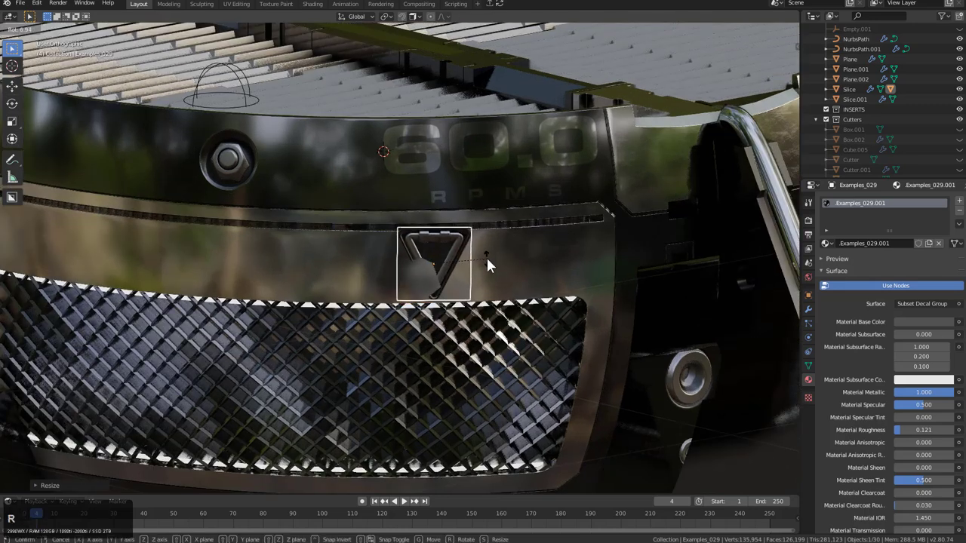
left_click(484, 256)
key("s")
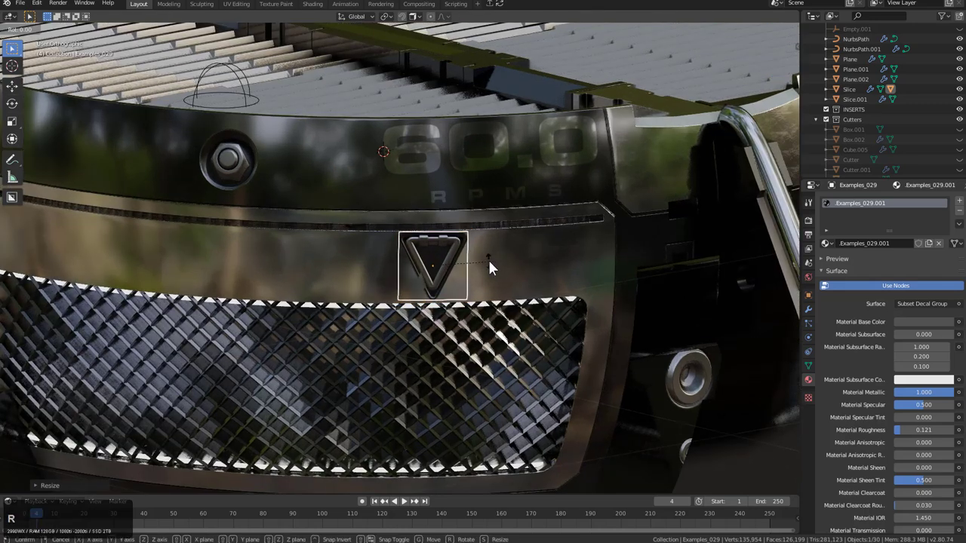
left_click(488, 257)
Step: Project the Examples_029 triangle decal onto the grille panel's curved surface
left_click(498, 262)
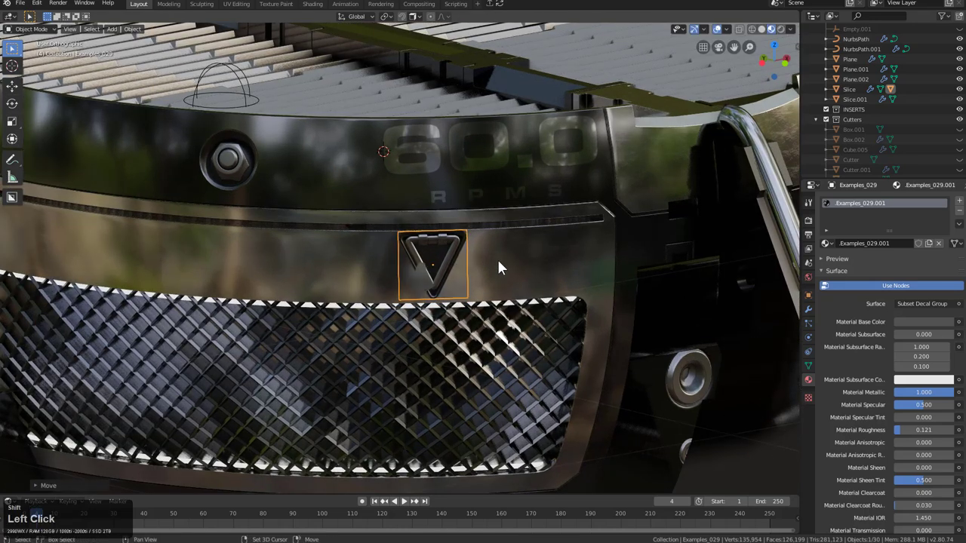
key("d")
left_click(474, 202)
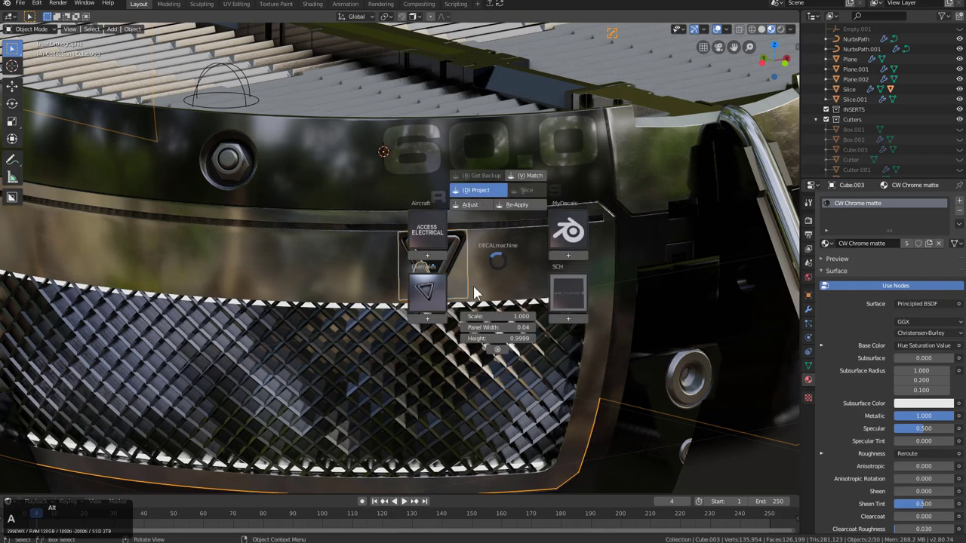
Step: Delete the projected Examples_029 triangle decal from the panel band above the grille
left_click(446, 272)
key("d")
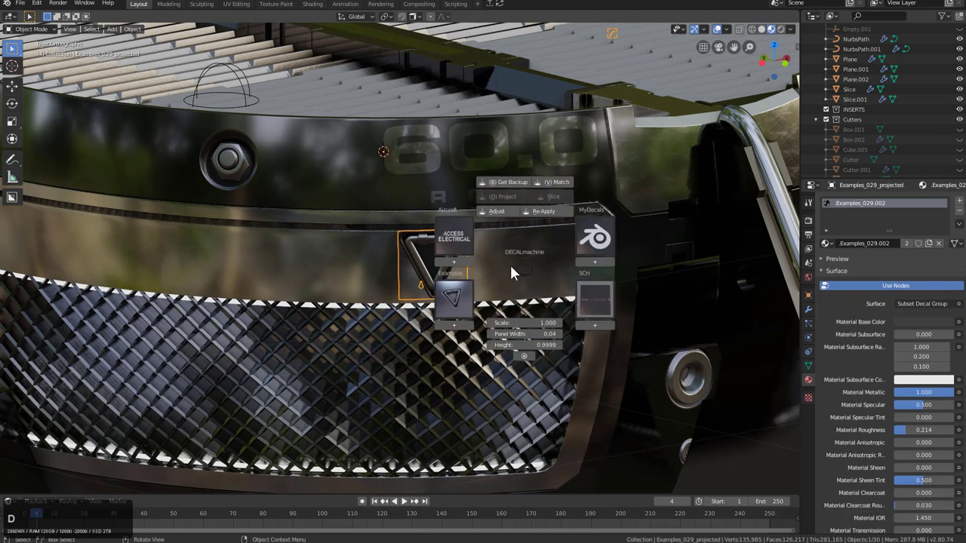
left_click(497, 210)
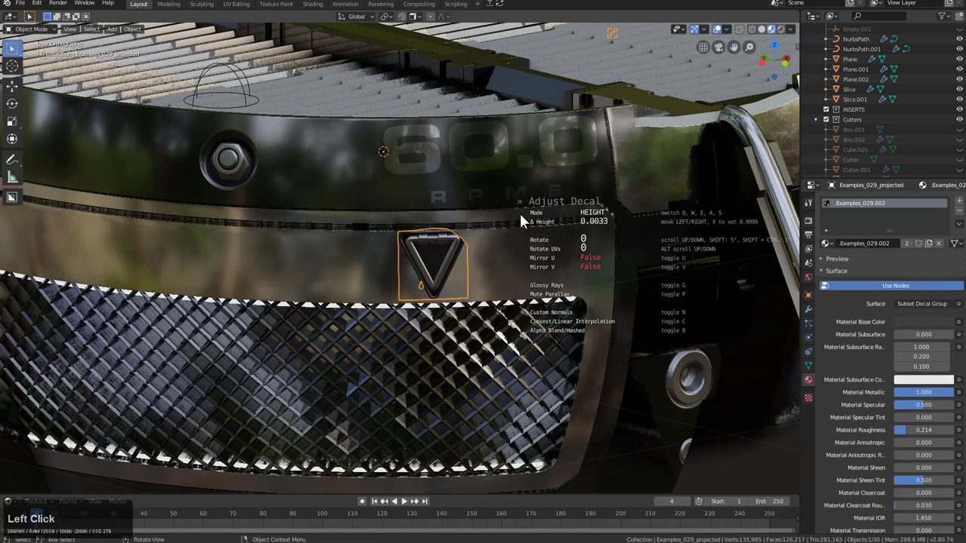
key("Escape")
key("x")
left_click(467, 245)
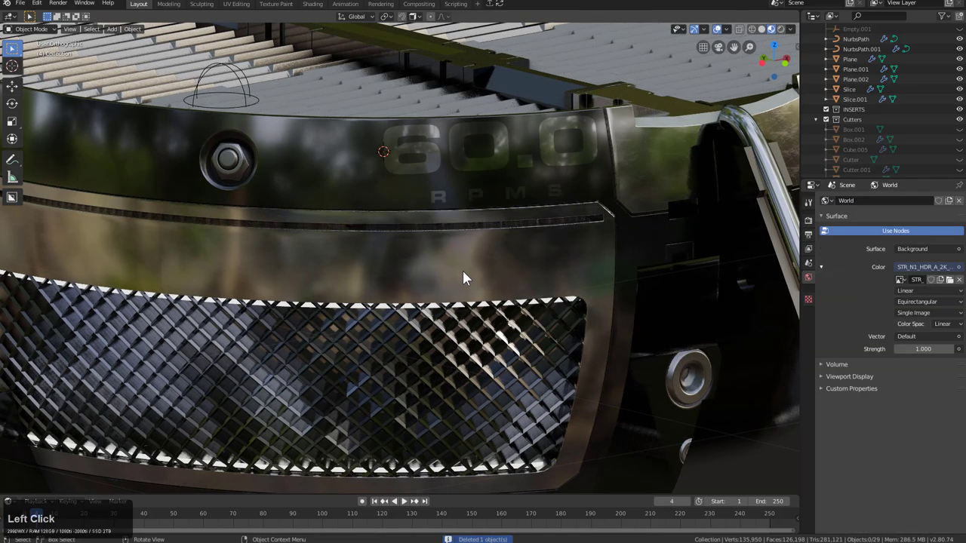
Step: Place the 3D cursor on the panel band above the grille and add the round Examples_015 decal from the Examples library
right_click(433, 262, "shift")
key("shift+a")
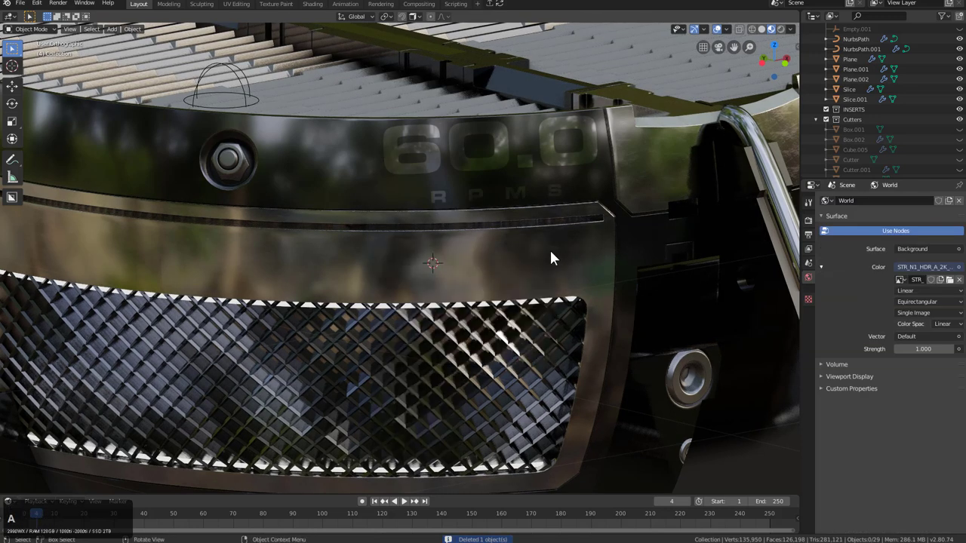
key("d")
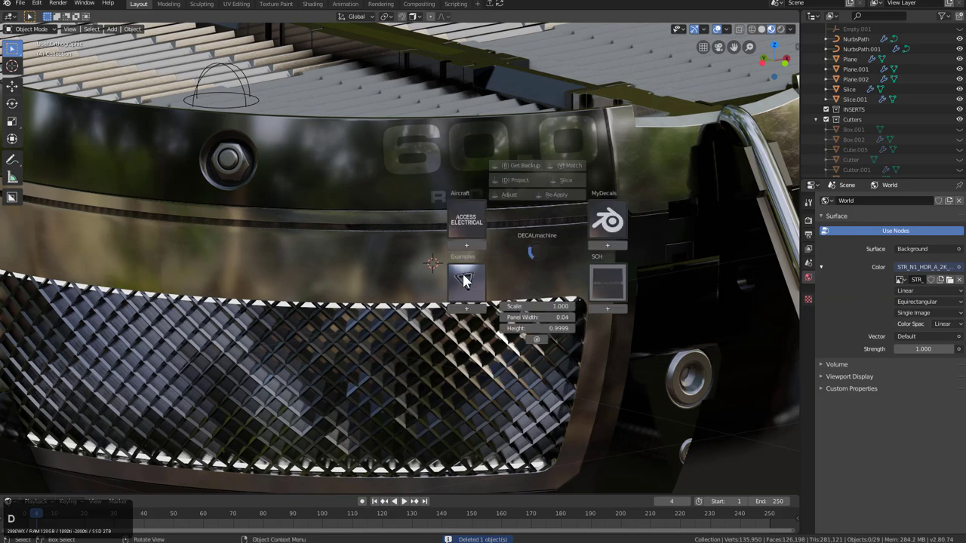
left_click(463, 281)
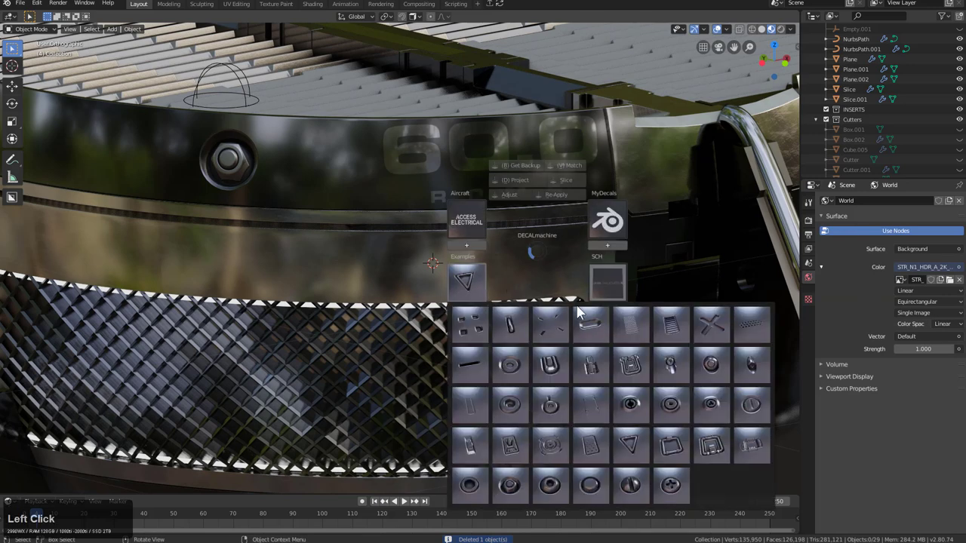
left_click(711, 365)
Step: Scale the Examples_015 decal down and move it to the band's corner beside the central strut
key("s")
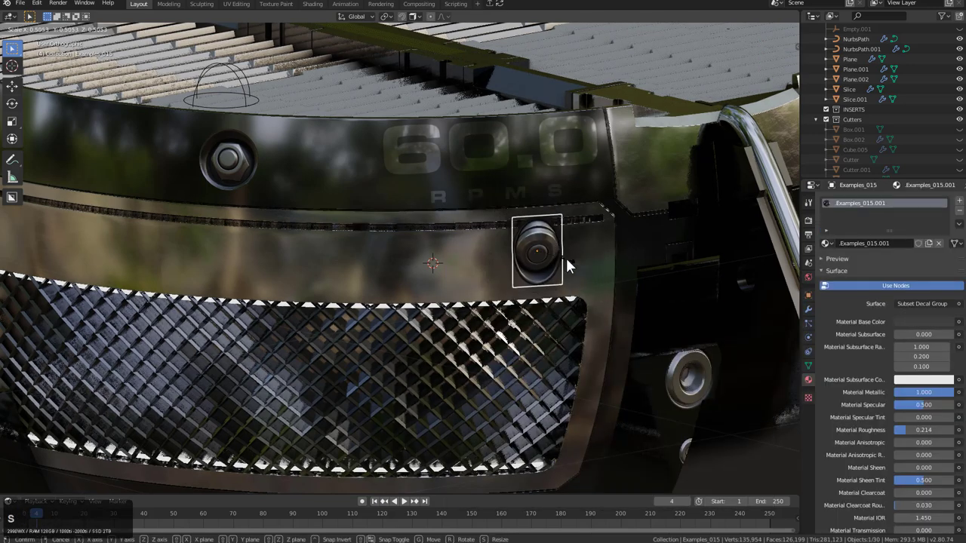
left_click(566, 255)
key("g")
left_click(581, 264)
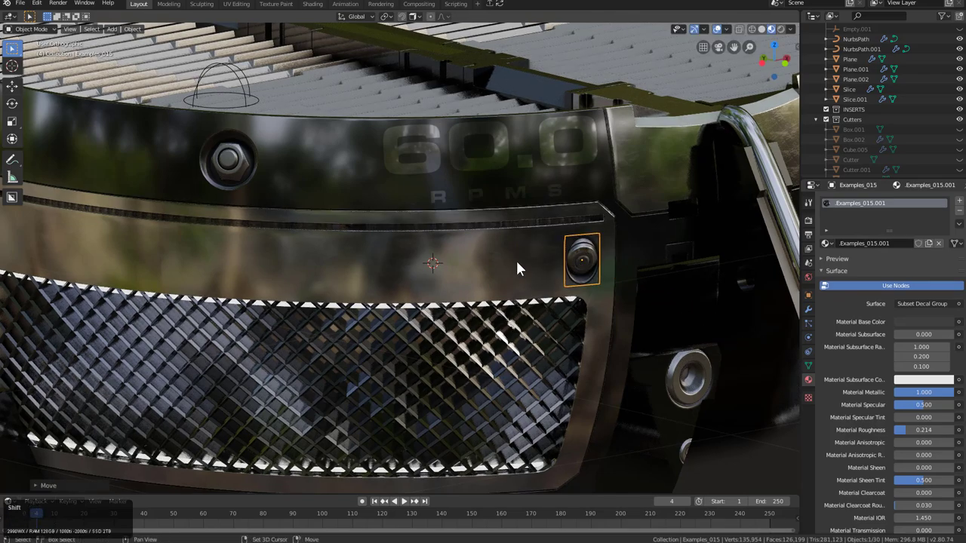
Step: Project the Examples_015 decal onto the grille panel's curved surface
left_click(528, 258, "shift")
key("d")
left_click(528, 195)
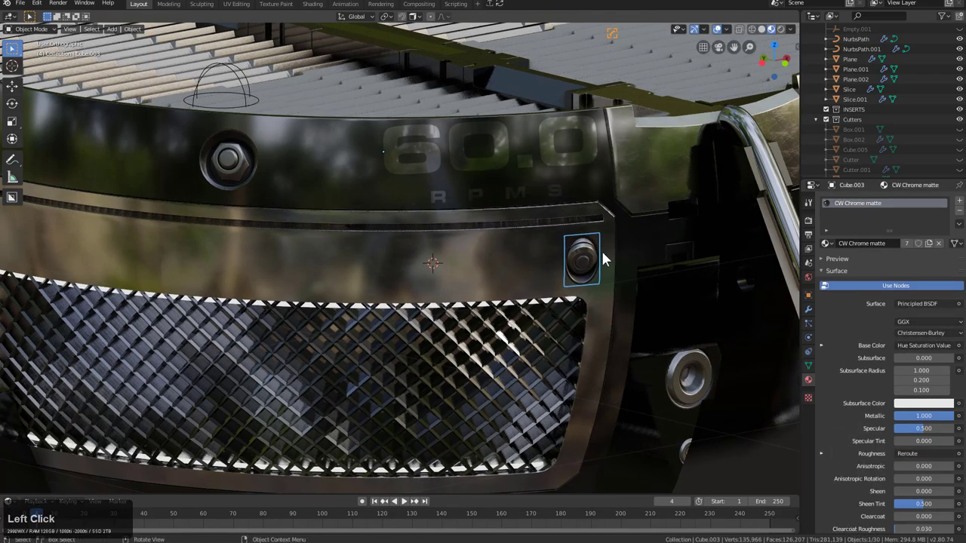
Step: Mirror the projected Examples_015 decal about the bowl across the X axis
scroll(543, 280, "down", 3)
middle_click_drag(541, 280, 423, 273)
left_click(405, 268)
left_click(267, 194)
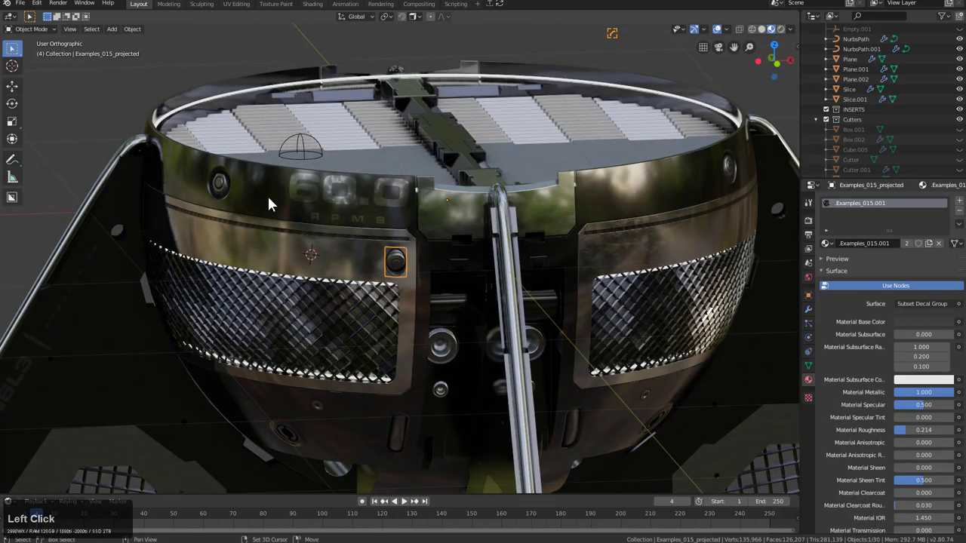
key("alt+x")
left_click(361, 203)
key("alt+a")
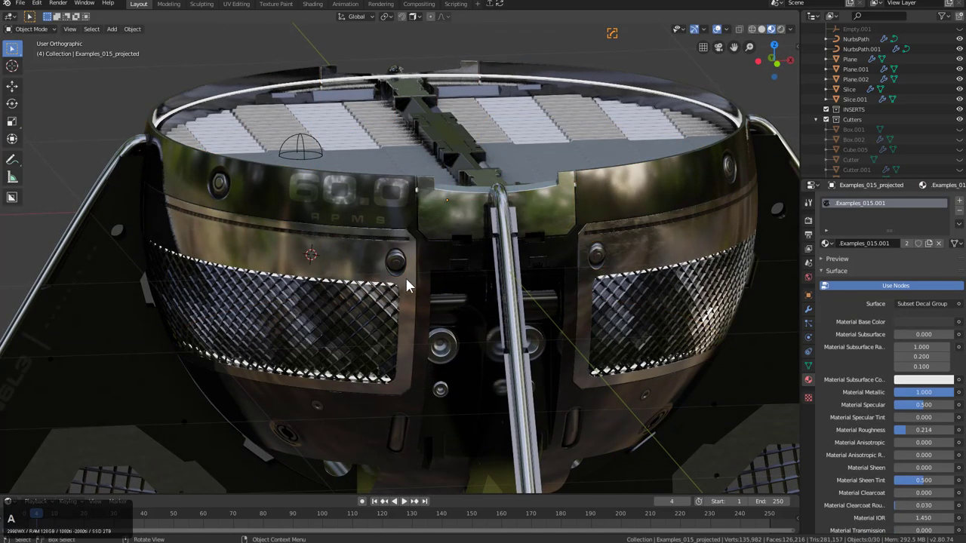
Step: Mirror the projected Examples_015 decal about the bowl across the Y axis as well
left_click(397, 268)
left_click(258, 194, "shift")
key("alt+x")
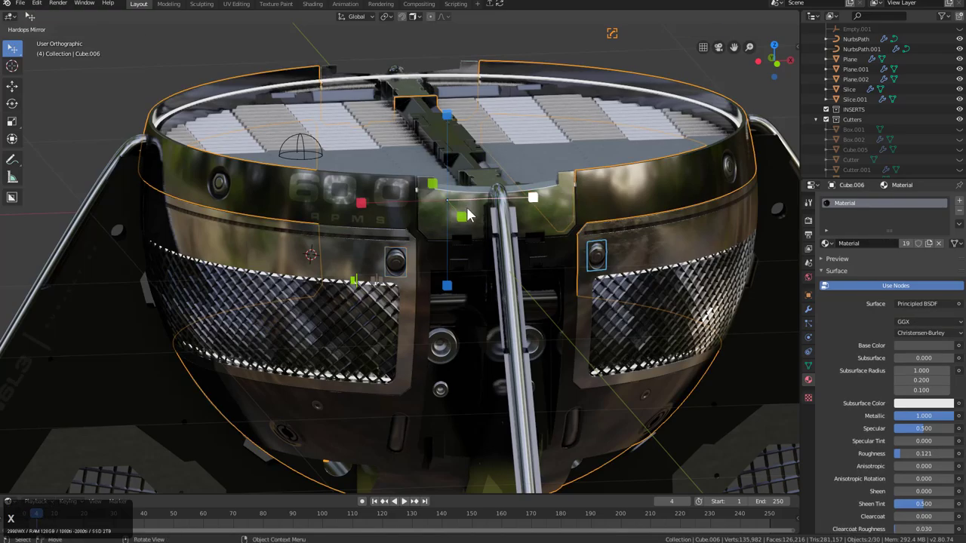
left_click(458, 214)
key("alt+a")
Step: Add the round Examples_021 decal from the Examples library and snap it onto the upper part of the leg plate
middle_click_drag(407, 273, 385, 241)
scroll(331, 264, "up", 3)
middle_click_drag(331, 264, 452, 244, "shift")
key("d")
key("Escape")
left_click(425, 208)
key("d")
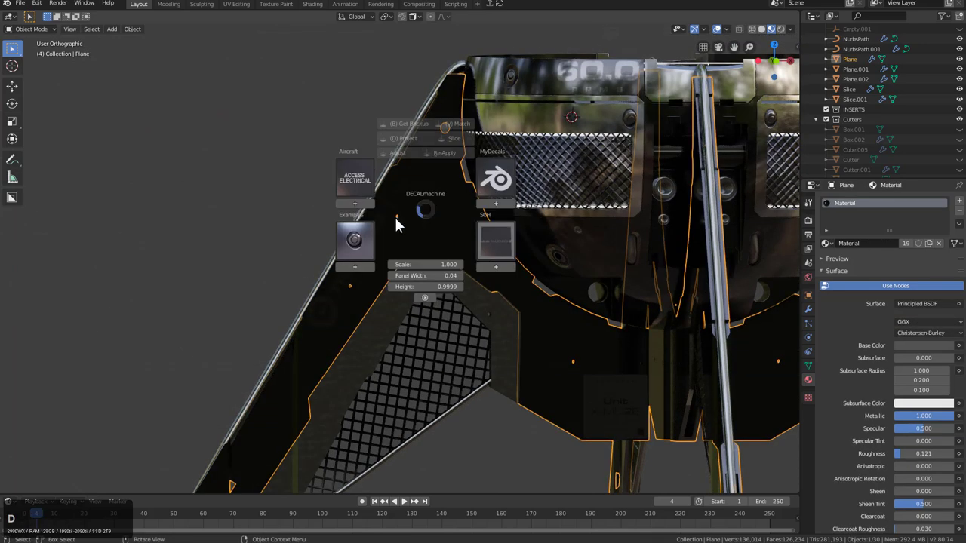
left_click(359, 234)
left_click(358, 235)
left_click(359, 243)
left_click(356, 245)
left_click(522, 363)
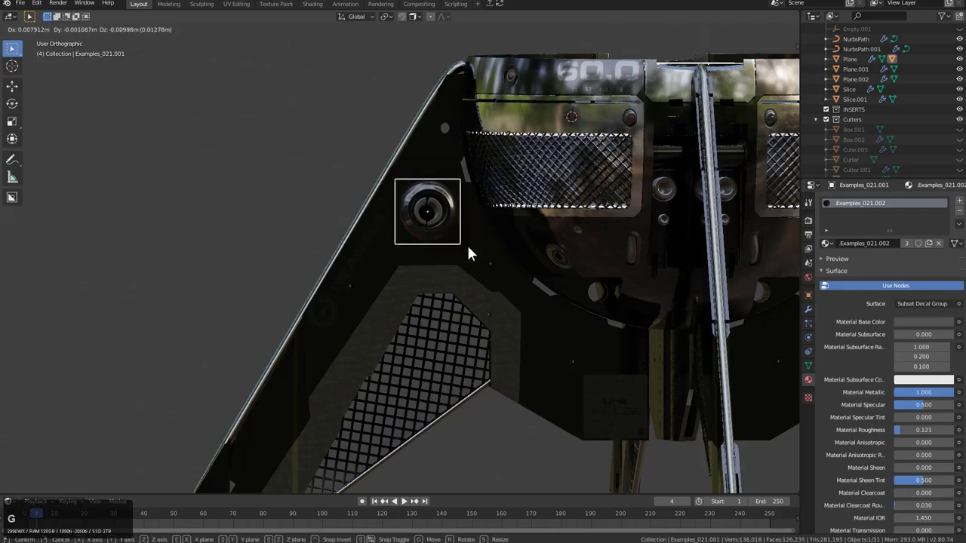
left_click(446, 215, "ctrl")
Step: Scale the Examples_021 decal down and position it on the leg plate above the triangular mesh cutout
key("KP_Decimal")
scroll(483, 264, "up", 3)
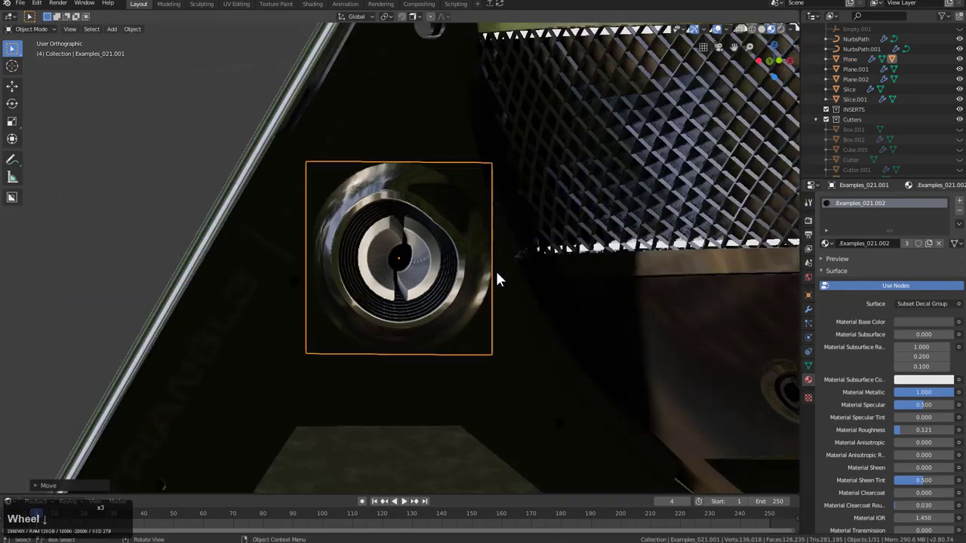
key("s")
left_click(473, 279)
middle_click_drag(474, 280, 427, 260)
scroll(452, 293, "down", 1)
key("g")
left_click(435, 266)
Step: Project the Examples_021 decal onto the leg plate
left_click(392, 337, "shift")
key("d")
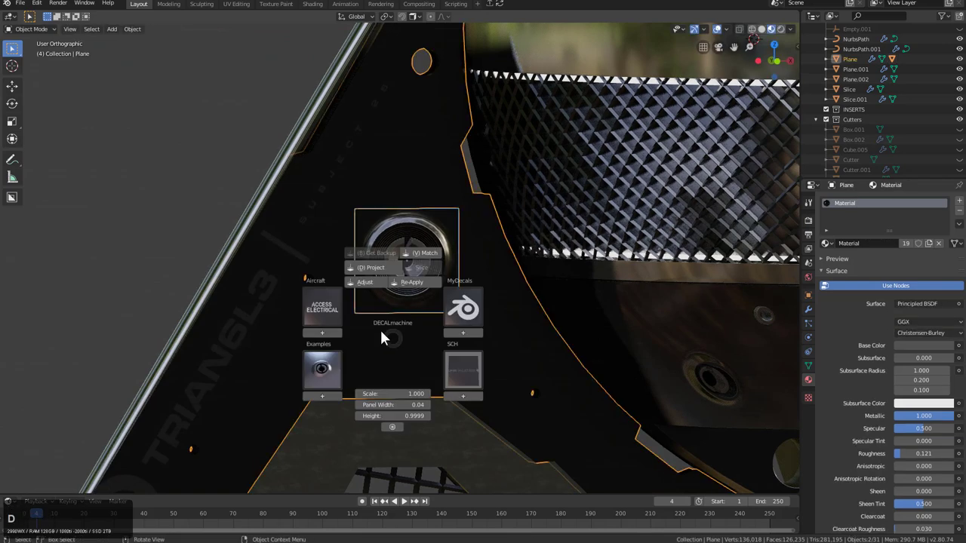
left_click(371, 267)
left_click(400, 250)
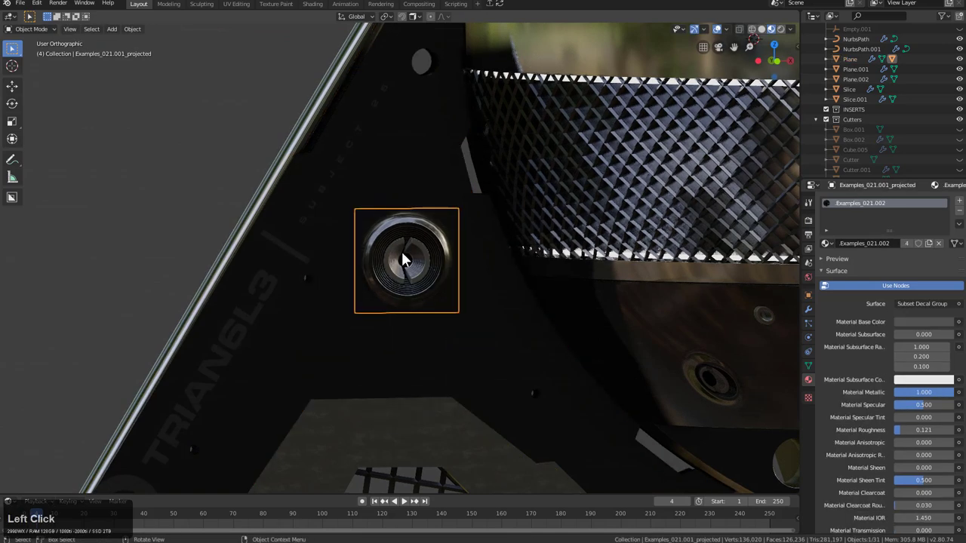
Step: Mirror the projected Examples_021 decal about the leg plate across the Z axis
scroll(401, 250, "down", 3)
middle_click_drag(402, 259, 410, 319)
left_click(372, 311)
left_click(515, 298)
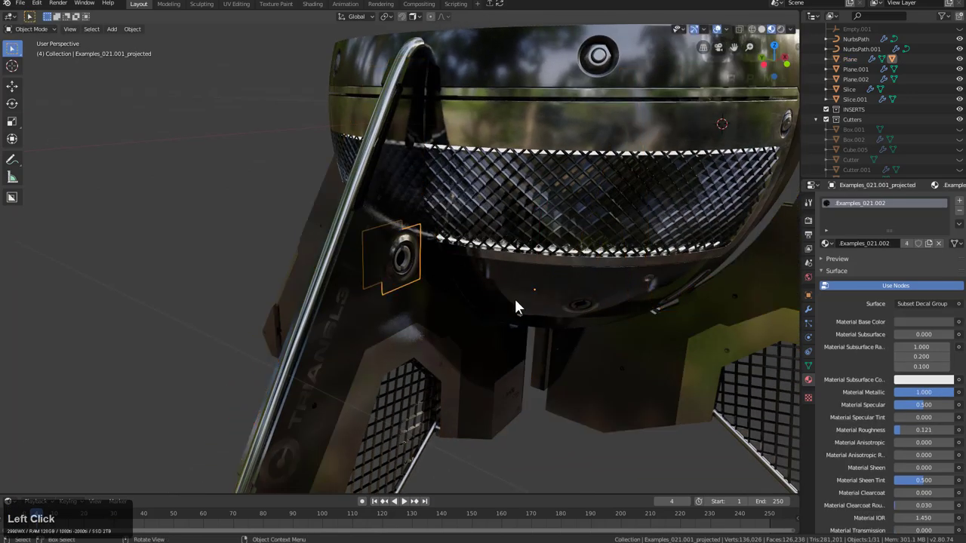
Step: Open the Examples_021 decal's modifiers in the HOps Helper and edit the name of its hops mirror modifier
middle_click_drag(515, 298, 404, 273)
left_click(405, 272)
key("ctrl+grave")
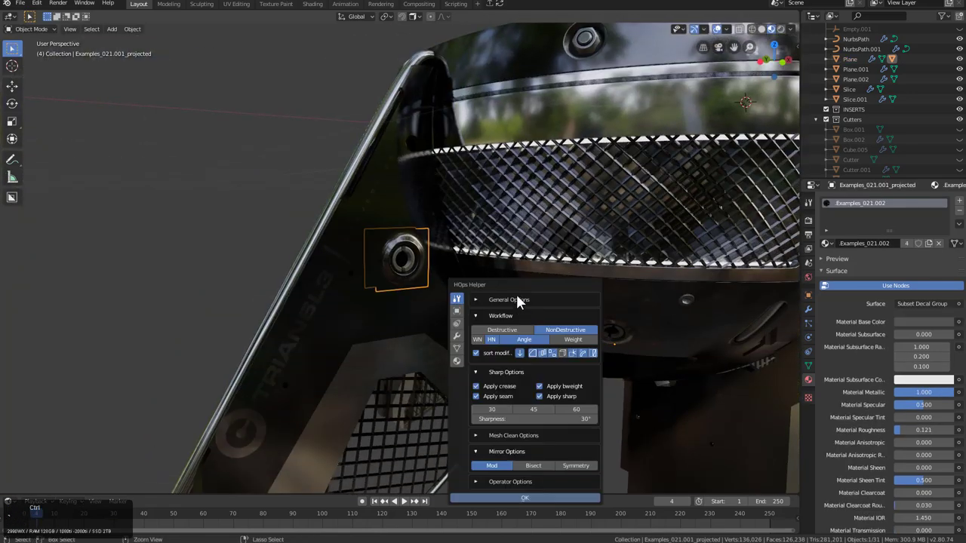
left_click(457, 335)
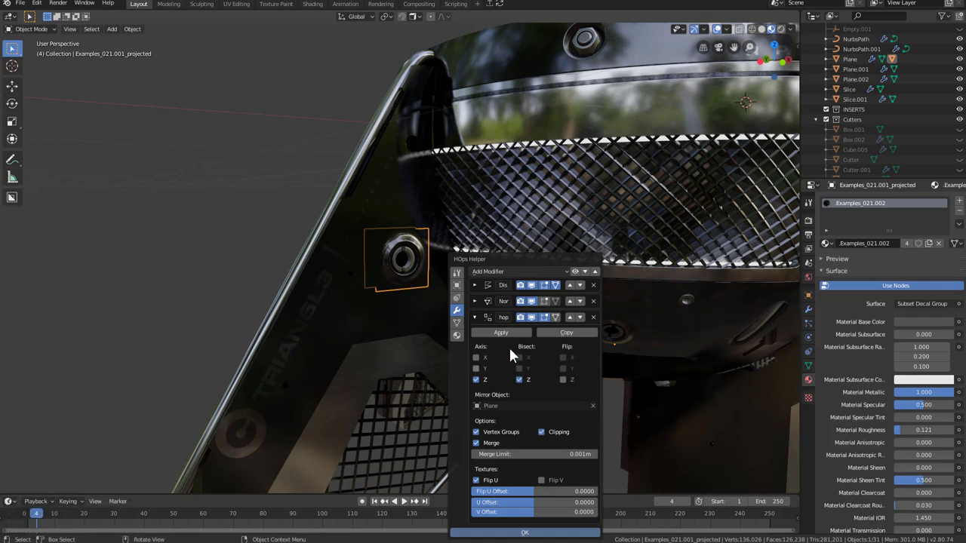
double_click(503, 317)
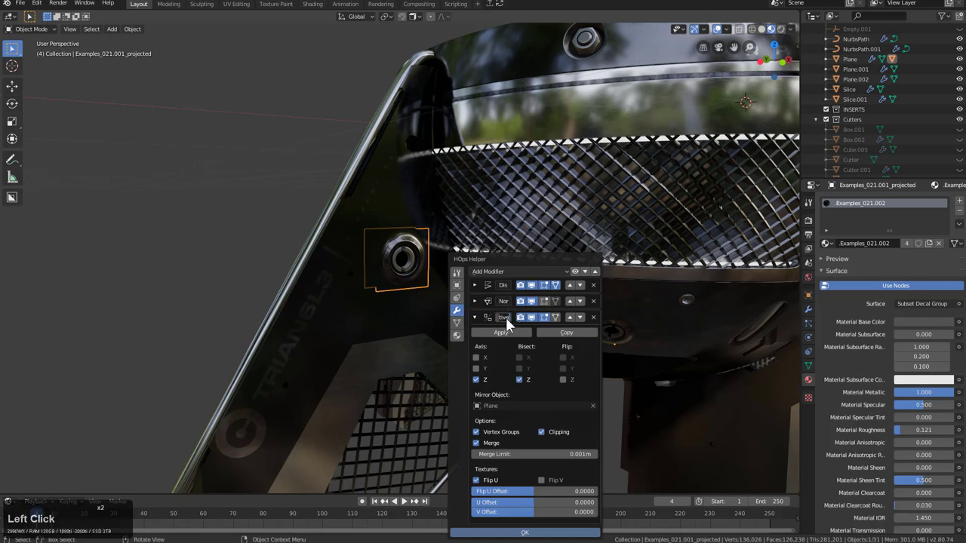
key("Home")
left_click(501, 319)
key("Home")
key("Return")
Step: Save the Blender file
scroll(481, 216, "down", 3)
middle_click_drag(481, 216, 490, 248)
key("ctrl+s")
Step: Unhide Empty.001 in the main collection and show that collection together with the decals
key("2")
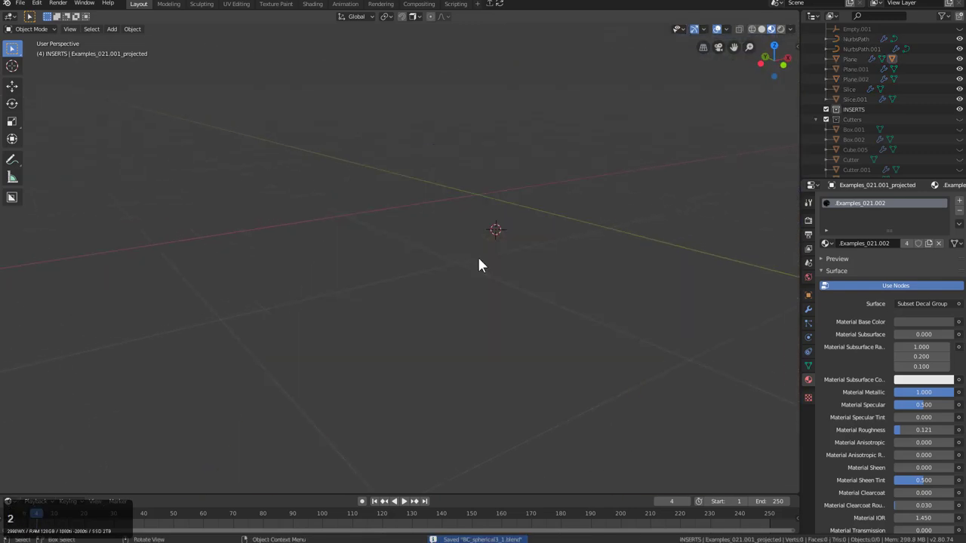
key("1")
key("alt+h")
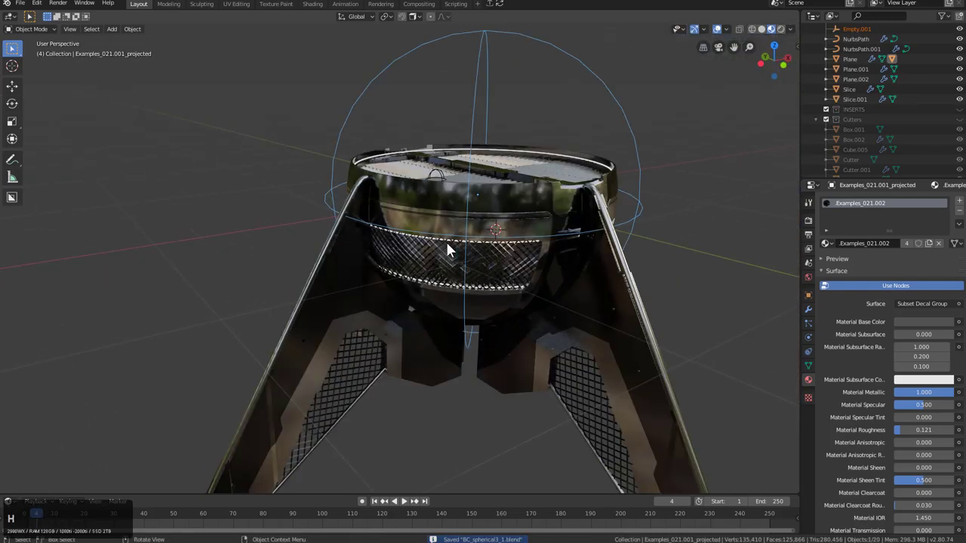
scroll(370, 294, "up", 3)
key("1")
key("2")
key("3")
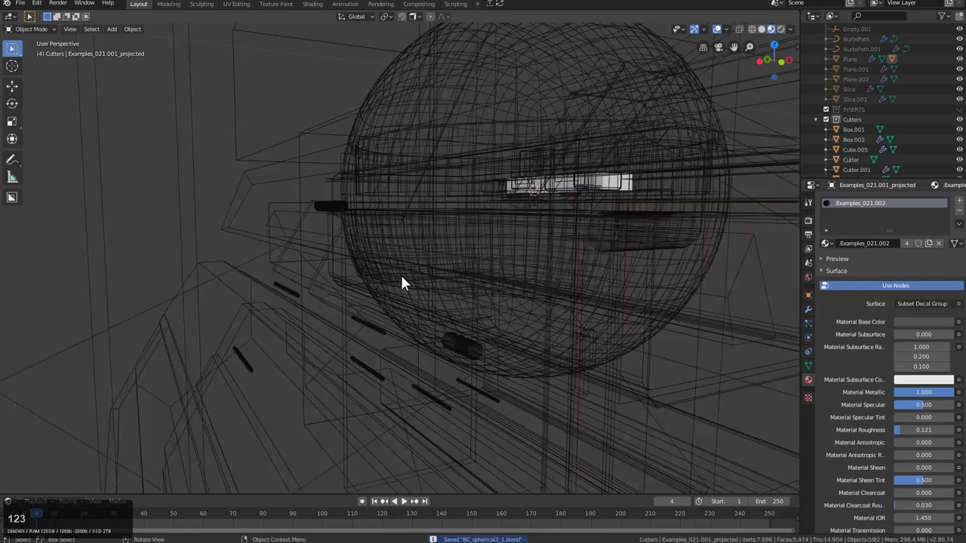
key("4")
key("1")
Step: Try to mirror the Examples_021 leg decal about Empty.001 across the X axis
left_click(349, 285)
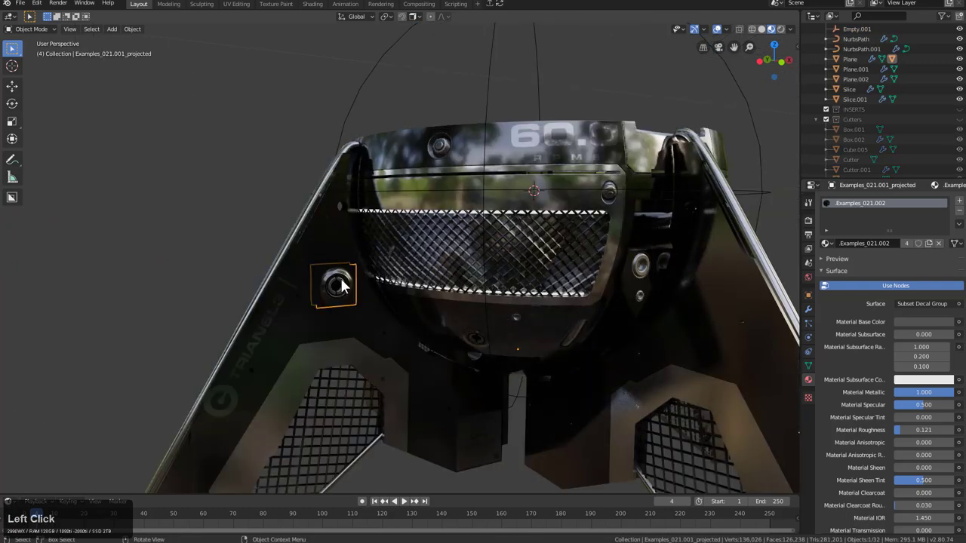
middle_click(351, 285)
scroll(351, 285, "down", 5)
left_click(457, 111, "shift")
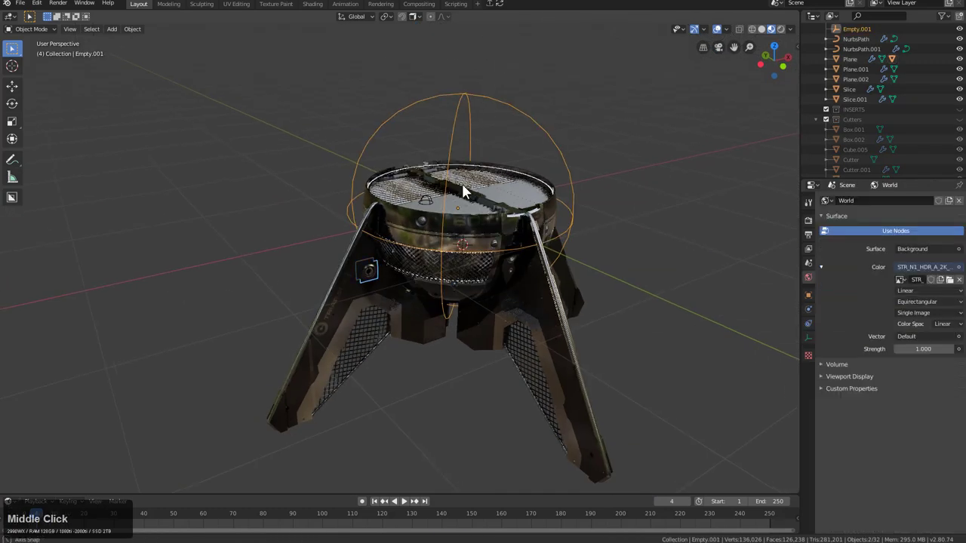
middle_click_drag(463, 185, 443, 190)
key("alt+x")
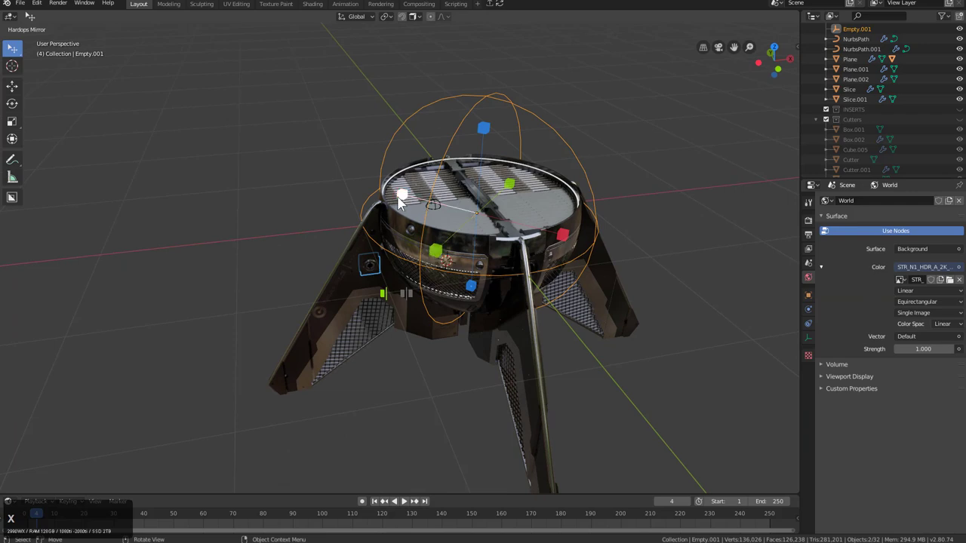
left_click(548, 243)
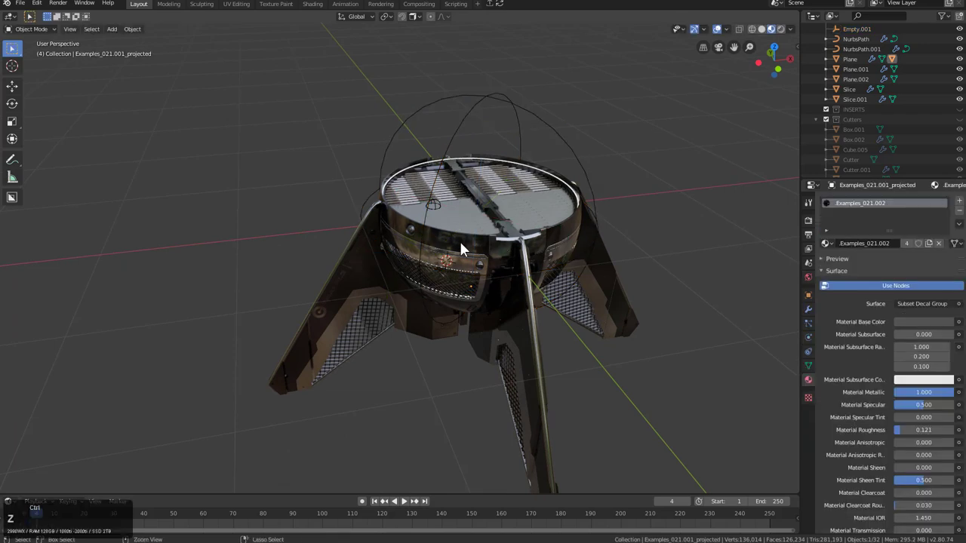
Step: Mirror the Examples_021 leg decal about Empty.001 in the opposite X direction and across the second horizontal axis to cover the other legs
middle_click(400, 265)
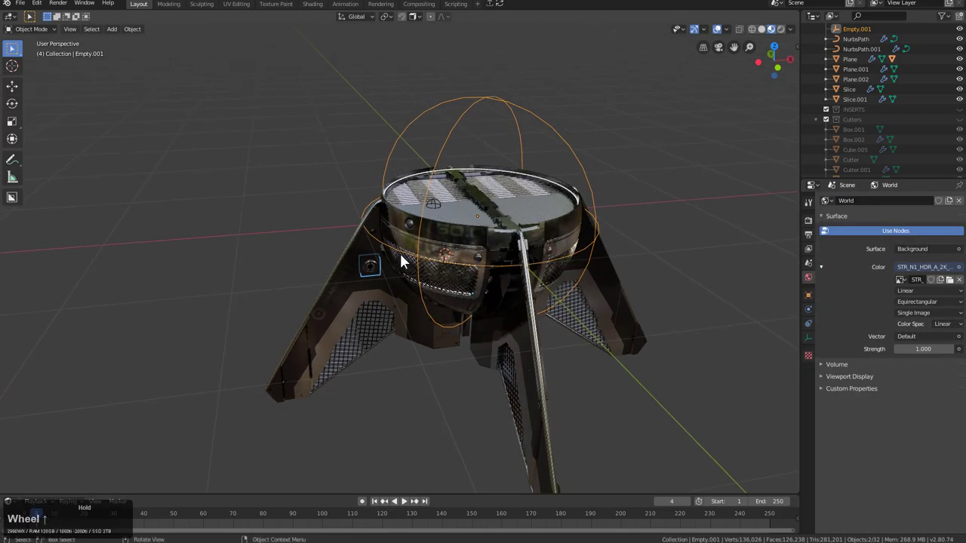
scroll(401, 264, "up", 2)
middle_click_drag(360, 270, 477, 180)
key("alt+x")
left_click(381, 166)
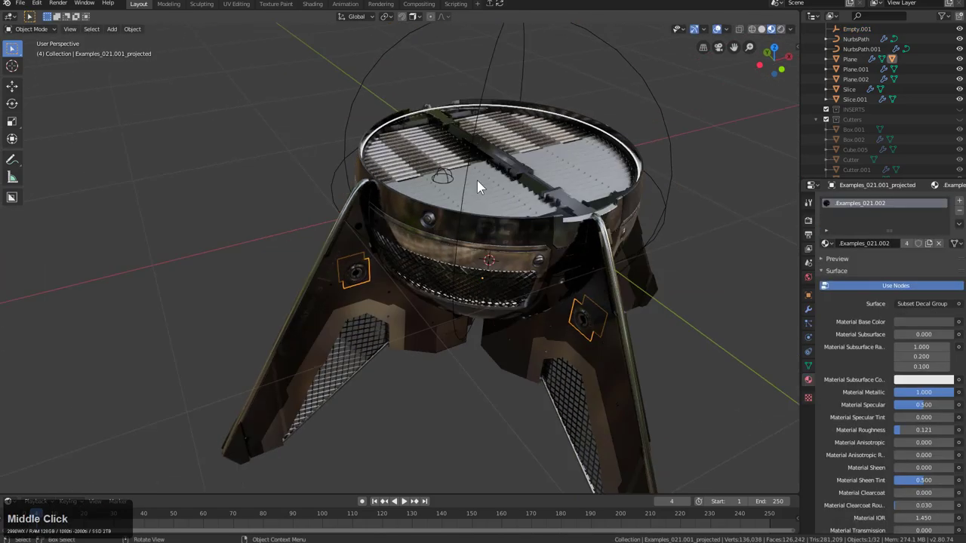
left_click(481, 86, "shift")
key("alt+x")
left_click(469, 225)
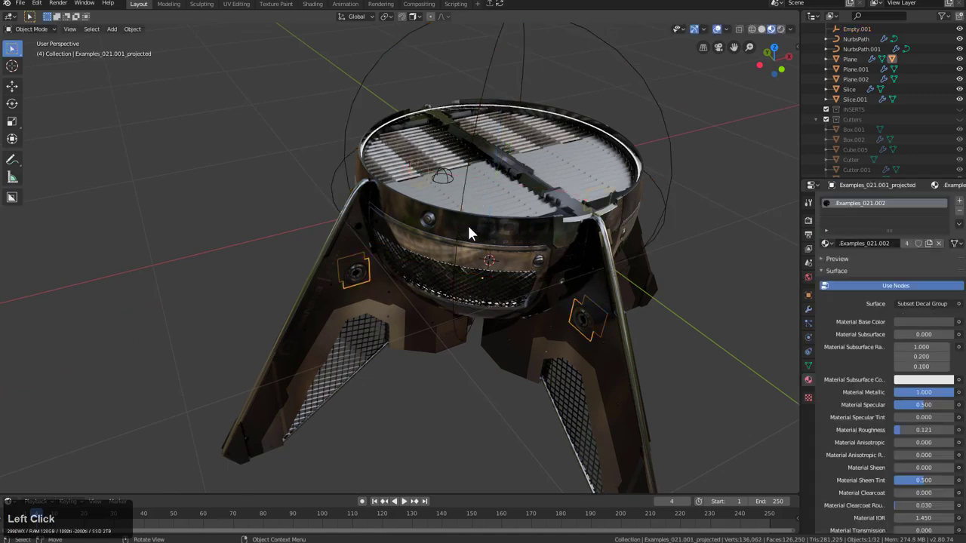
Step: Collapse the Cutters collection and make the Decals collection and its Info subcollection visible, leaving INSERTS hidden
middle_click_drag(468, 226, 474, 271)
scroll(430, 222, "down", 2)
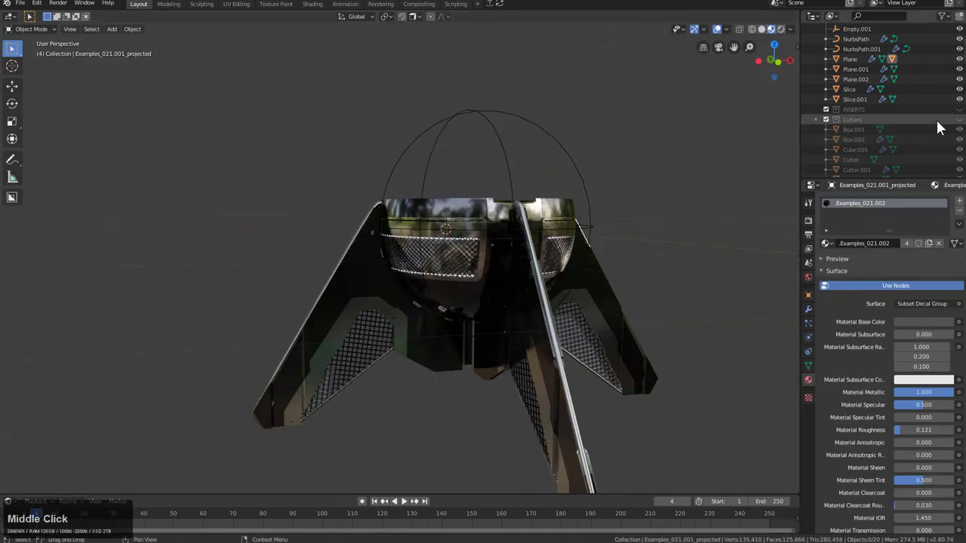
left_click(959, 109)
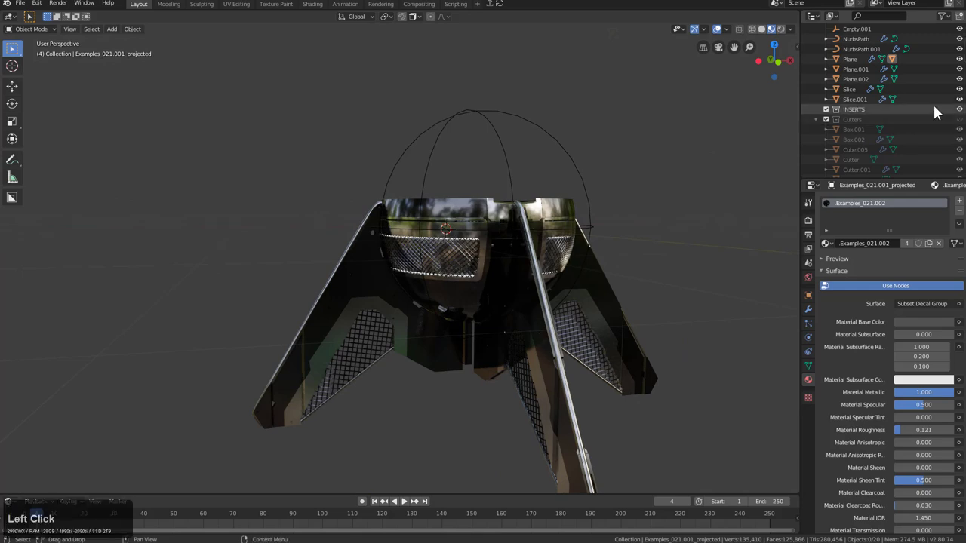
left_click(959, 110)
left_click(816, 120)
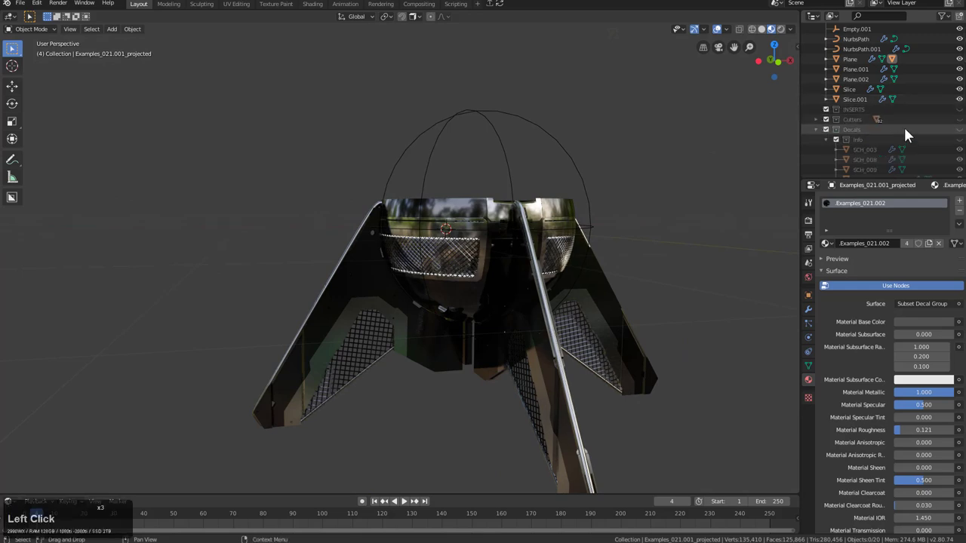
left_click(959, 129)
left_click(959, 140)
middle_click_drag(576, 194, 577, 193)
scroll(924, 113, "down", 5)
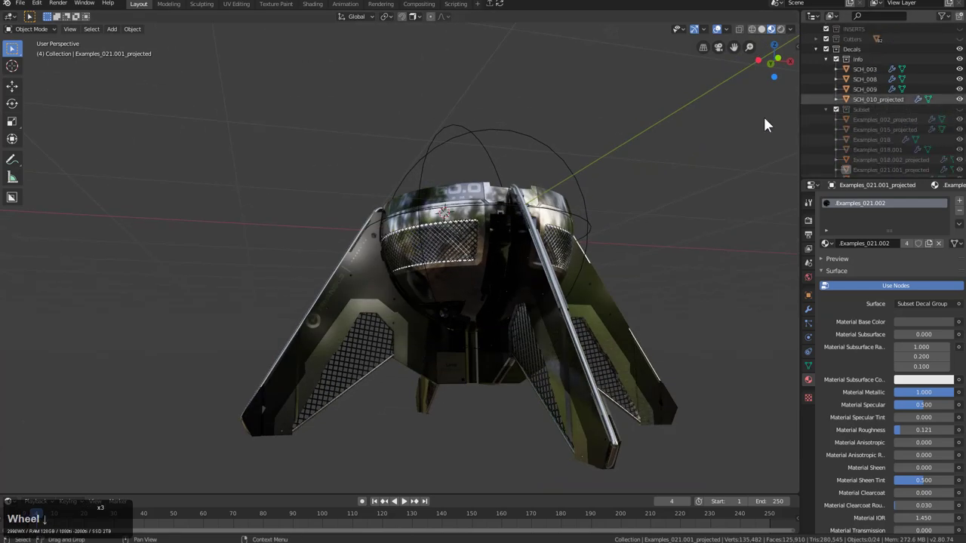
Step: Show the main collection together with the Decals collection and its subcollections, leaving INSERTS and Cutters hidden
key("2")
key("3")
key("4")
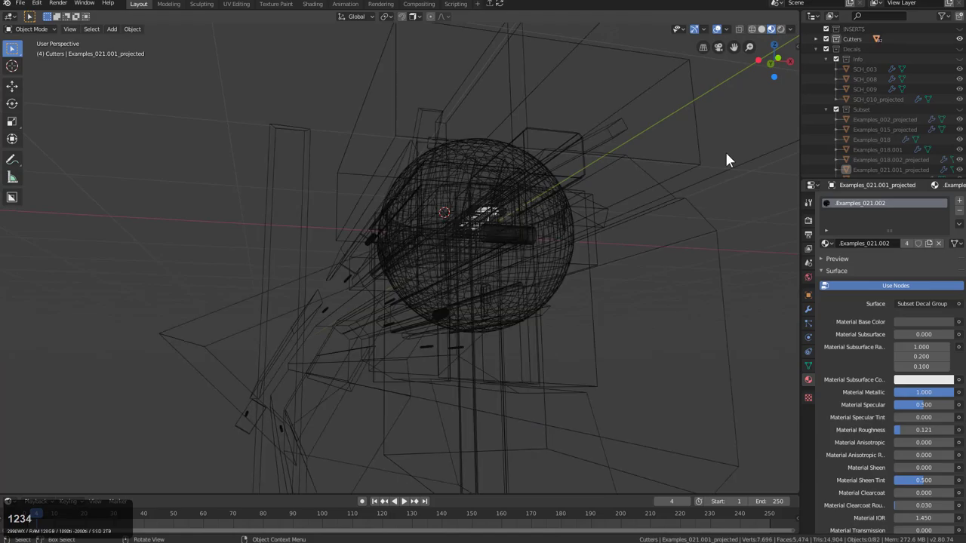
key("shift+1")
middle_click_drag(613, 179, 589, 243)
scroll(589, 243, "up", 3)
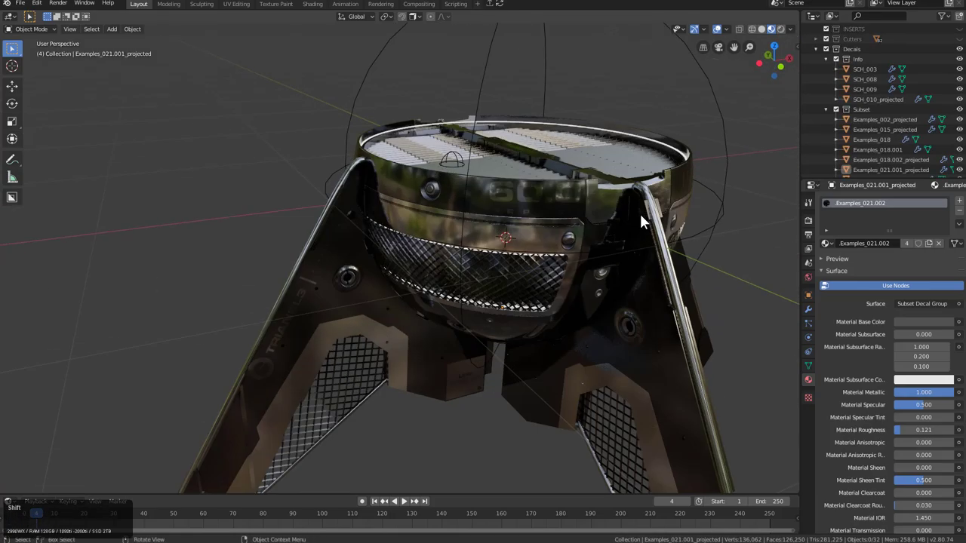
middle_click_drag(641, 214, 606, 224)
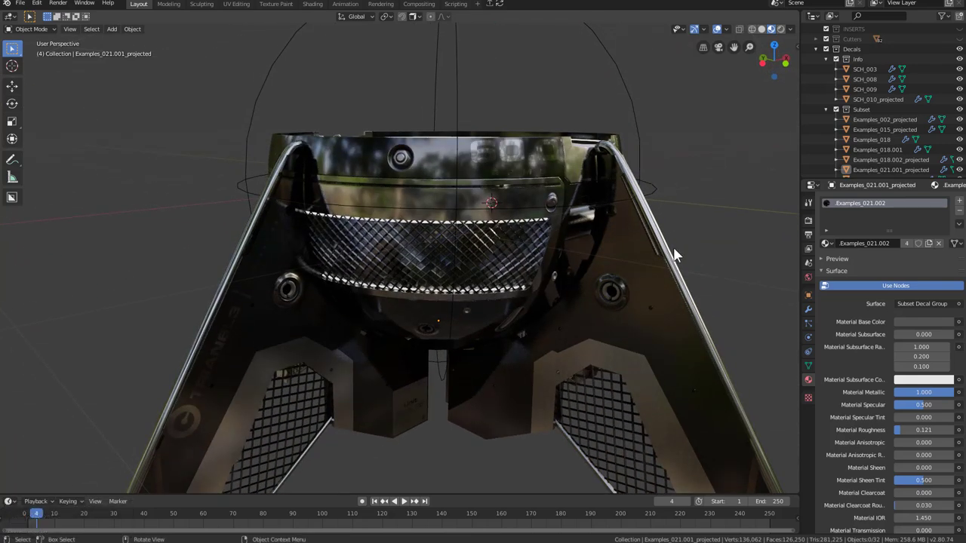
middle_click_drag(584, 278, 768, 156)
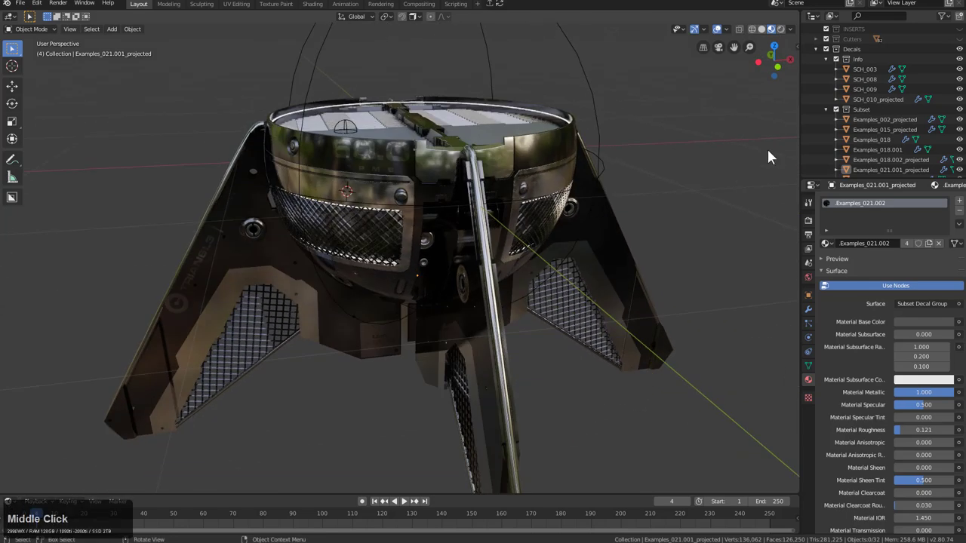
Step: Collapse the Decals collection and the main collection in the outliner, and save the file
left_click(813, 45)
scroll(819, 57, "up", 3)
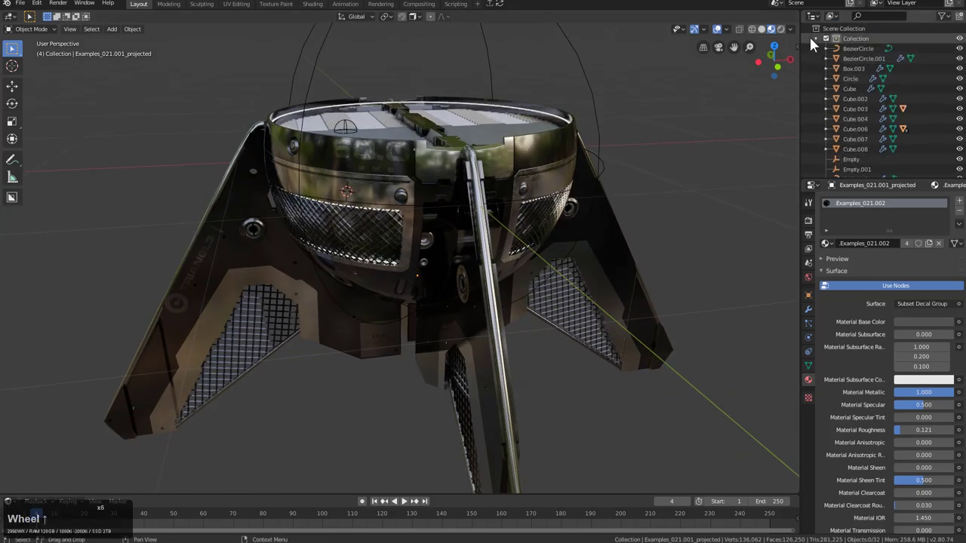
left_click(814, 37)
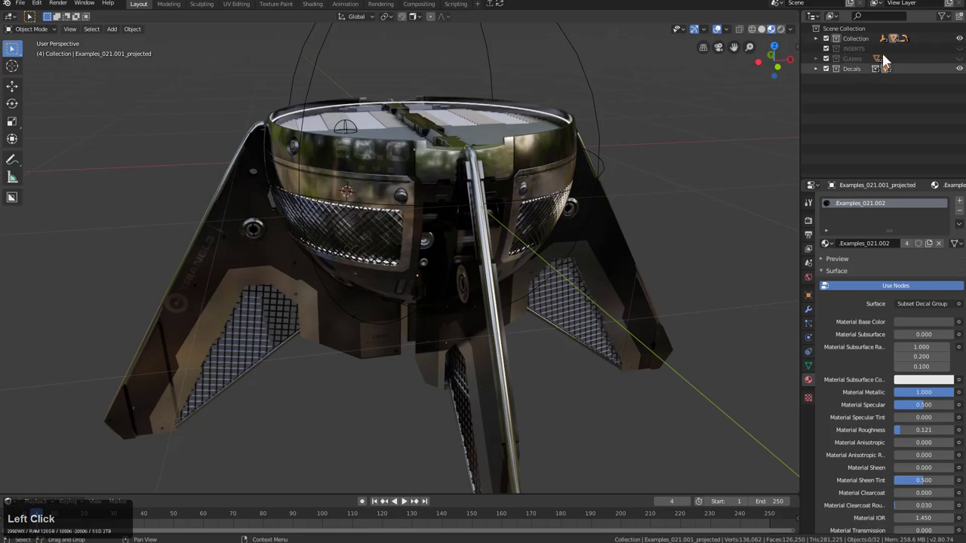
middle_click_drag(543, 223, 483, 219)
key("ctrl+s")
middle_click_drag(453, 231, 488, 240)
scroll(487, 240, "down", 1)
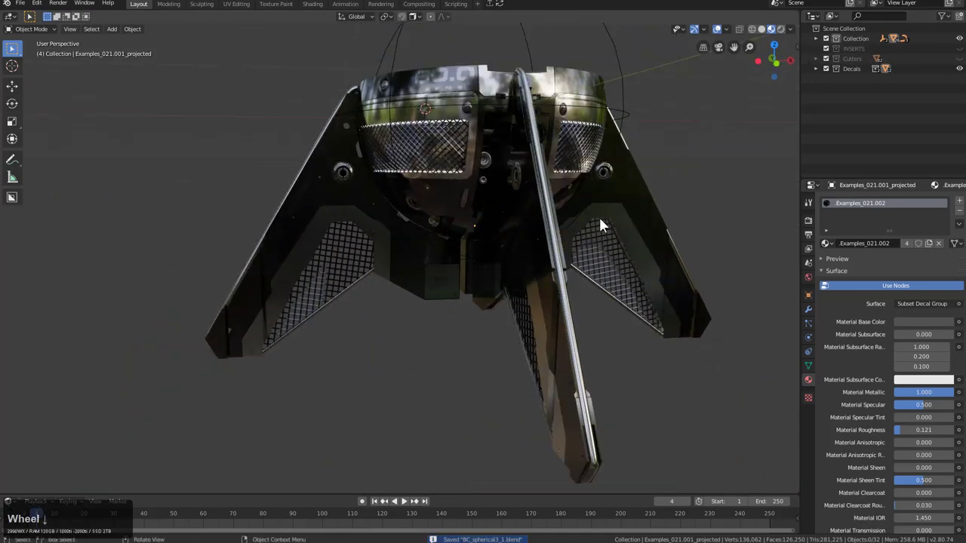
Step: Insert the perforated-hole decal Examples_008 from the Examples library and snap it onto the lower leg beside the outer edge rail
middle_click_drag(599, 222, 602, 195)
scroll(601, 192, "up", 4)
key("d")
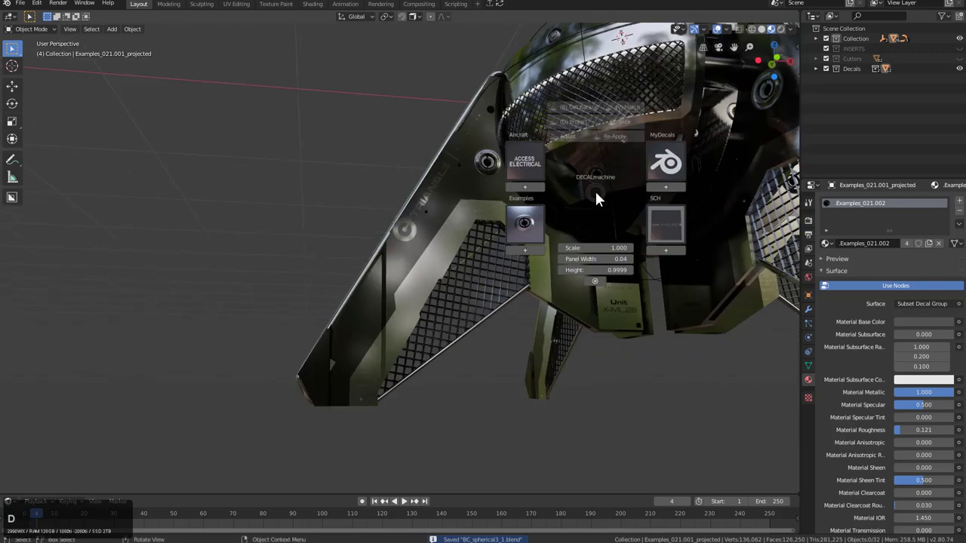
left_click(521, 221)
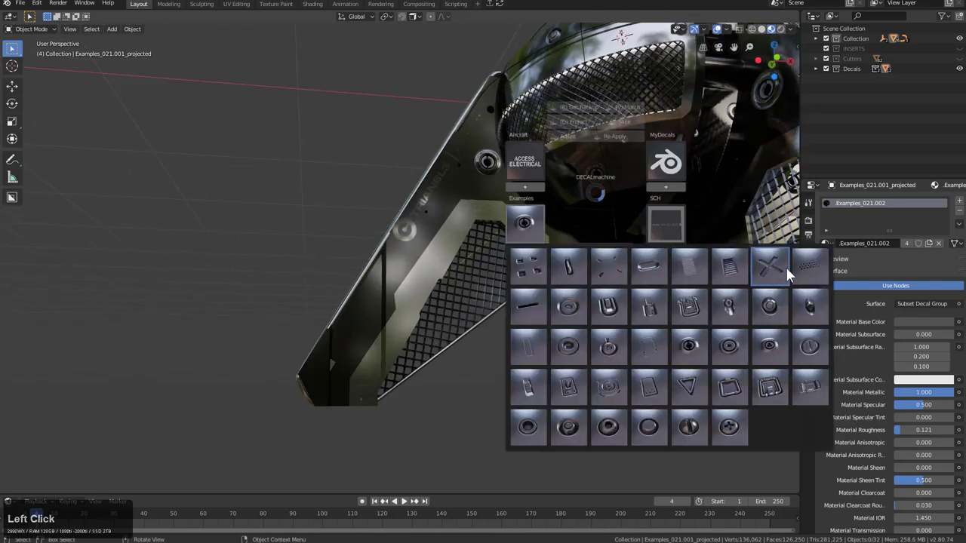
left_click(754, 264)
key("g")
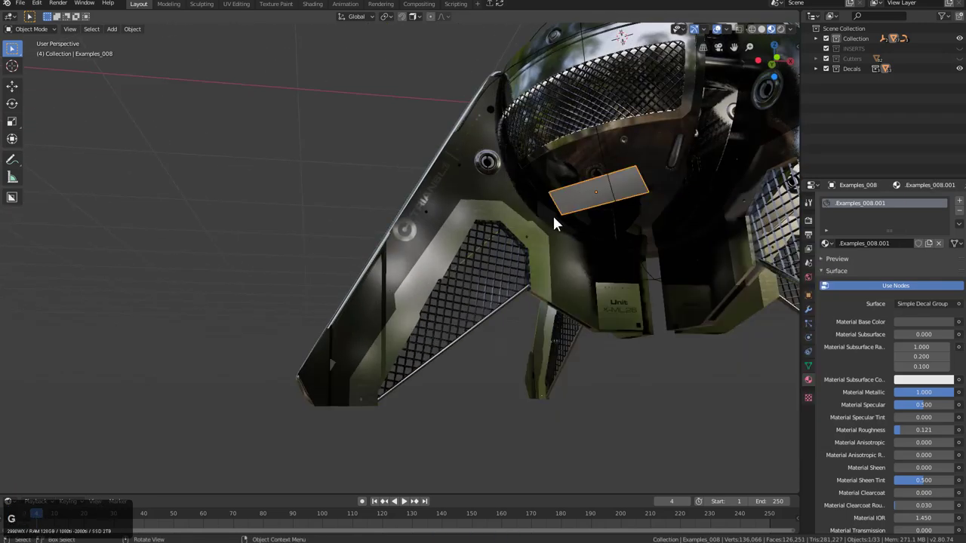
left_click(281, 330)
key("g")
left_click(358, 313, "ctrl")
key("KP_Decimal")
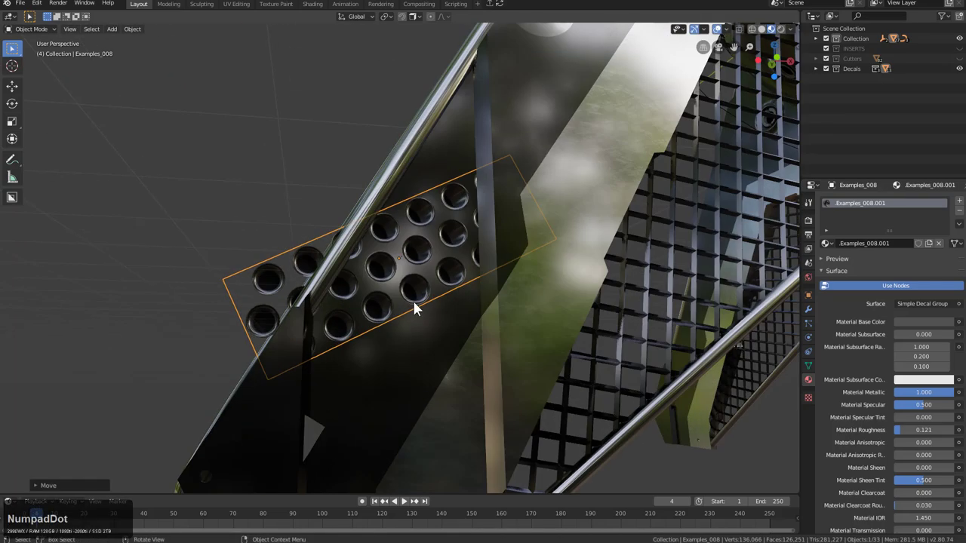
Step: Scale the Examples_008 decal down, rotate it parallel to the leg's outer edge and snap it into position beside the rail
key("s")
left_click(463, 238)
key("g")
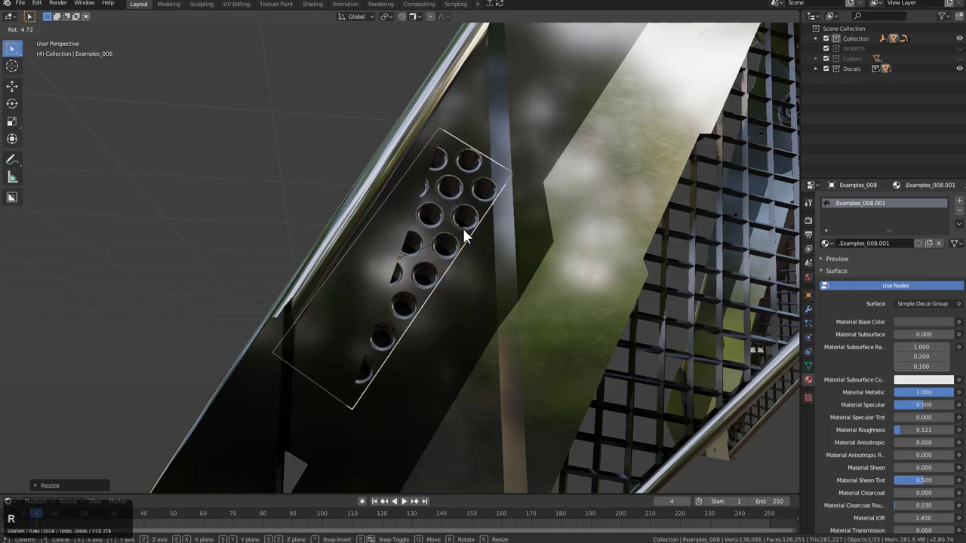
key("ctrl")
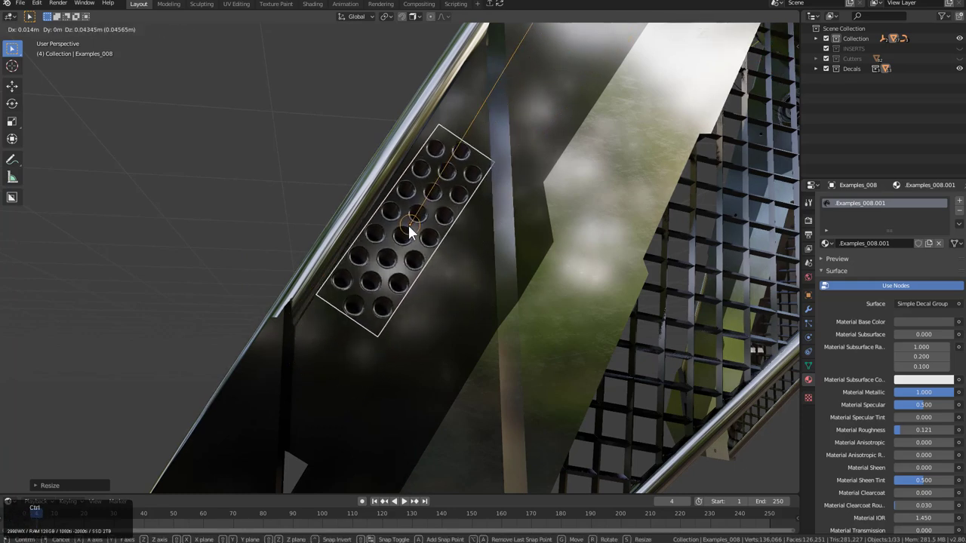
left_click(400, 245)
key("r")
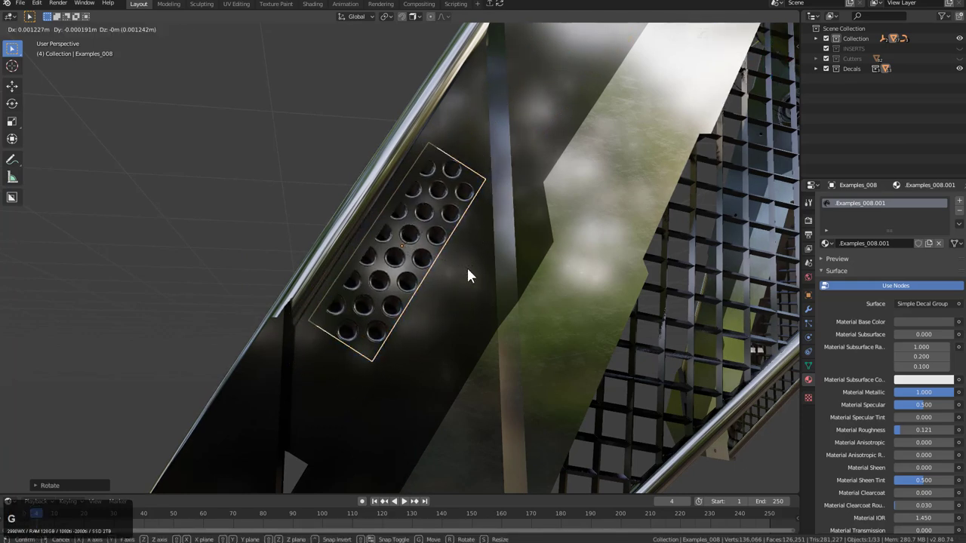
left_click(464, 270)
key("r")
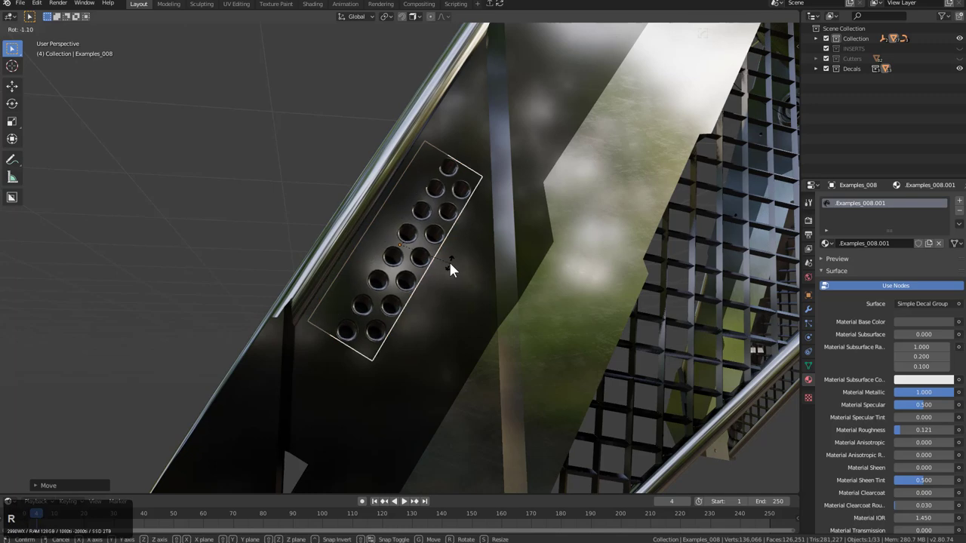
left_click(450, 265)
key("g")
key("ctrl")
left_click(405, 240)
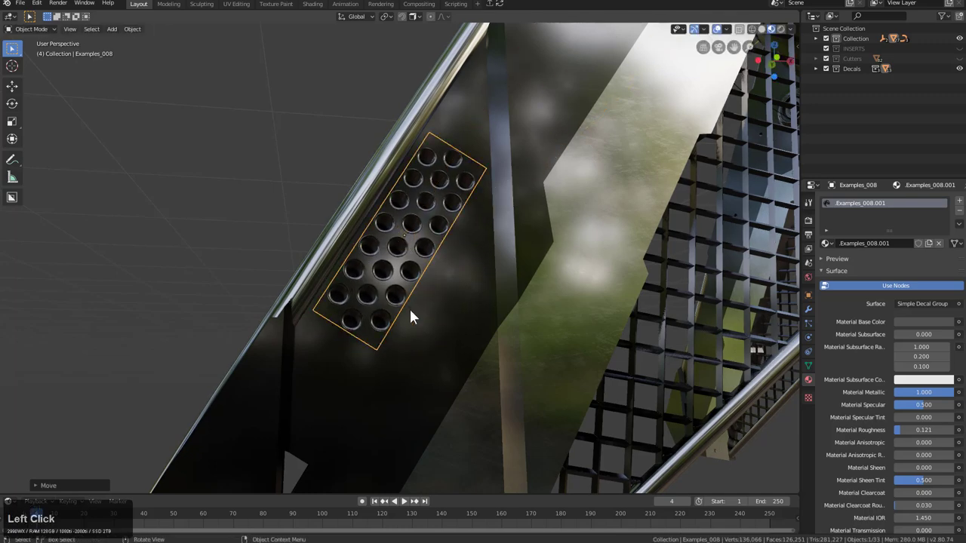
Step: Project the perforated Examples_008 decal onto the leg panel
left_click(446, 302)
middle_click_drag(448, 304, 485, 235)
key("d")
left_click(436, 200)
left_click(417, 237)
Step: Try to mirror the projected Examples_008 decal about the leg object Plane across the Z axis and check the leg's opposite face
key("alt+x")
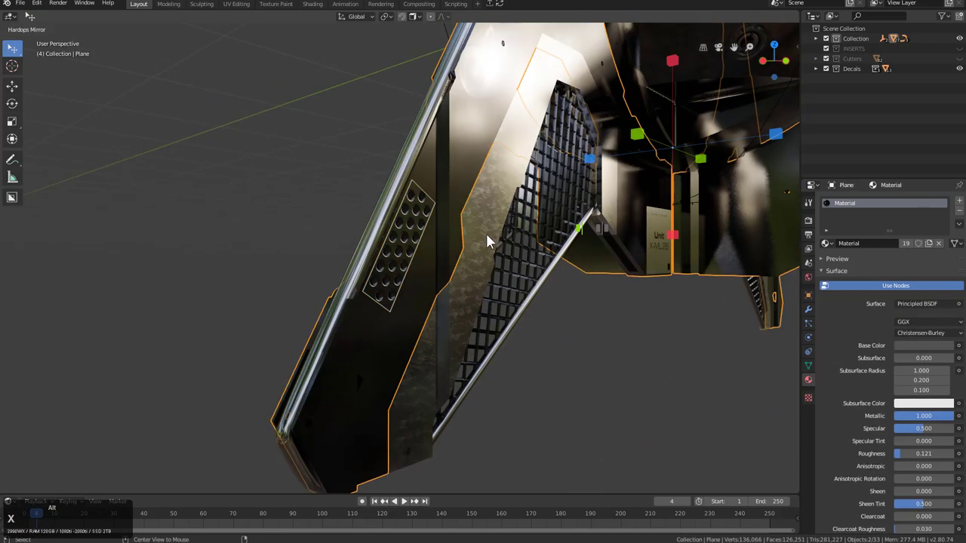
scroll(626, 202, "down", 2)
left_click(701, 166)
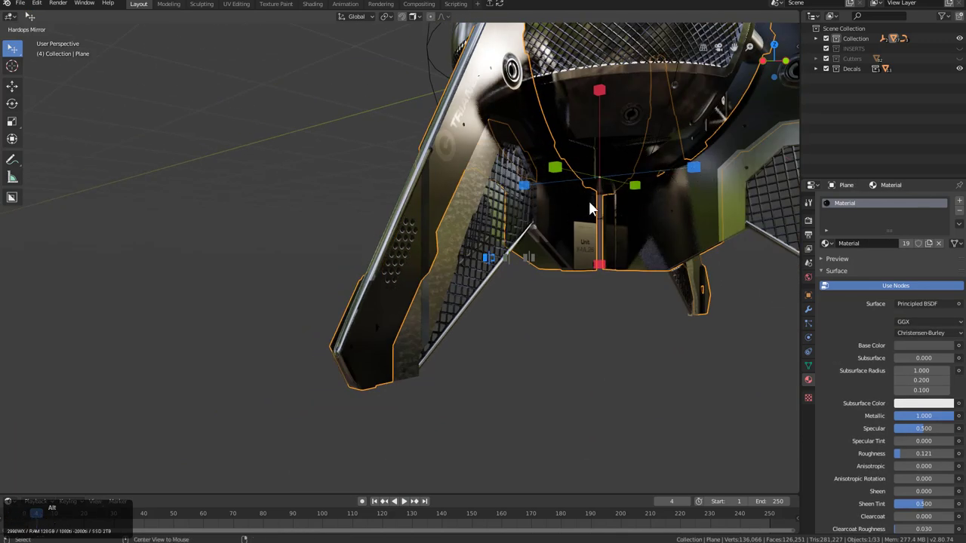
left_click(693, 168)
middle_click_drag(421, 221, 528, 218)
left_click(400, 237)
key("KP_Decimal")
left_click(427, 318)
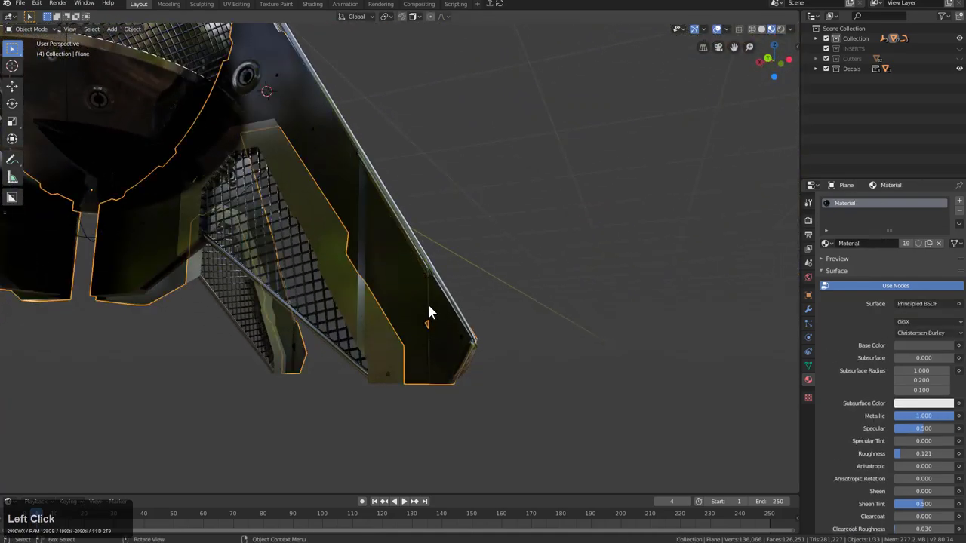
key("KP_Decimal")
middle_click_drag(282, 297, 446, 269)
key("KP_Decimal")
Step: Mirror the projected Examples_008 decal across the leg object Plane so that it covers both faces of the leg
left_click(407, 265)
left_click(374, 305, "shift")
key("alt+x")
left_click(368, 346)
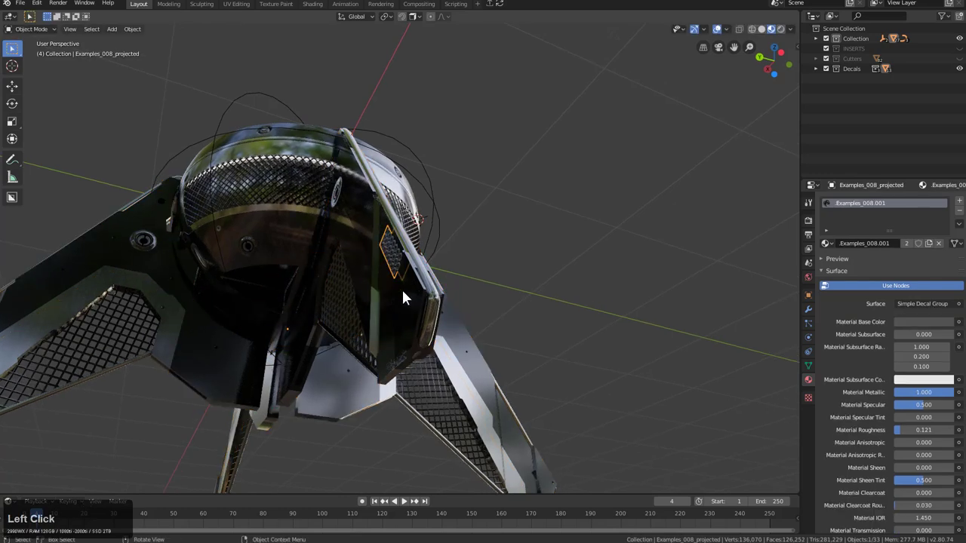
Step: Try to mirror the projected Examples_008 decal about Empty.001 onto the other legs, then undo the mirror
middle_click_drag(392, 256, 388, 189)
scroll(445, 195, "down", 3)
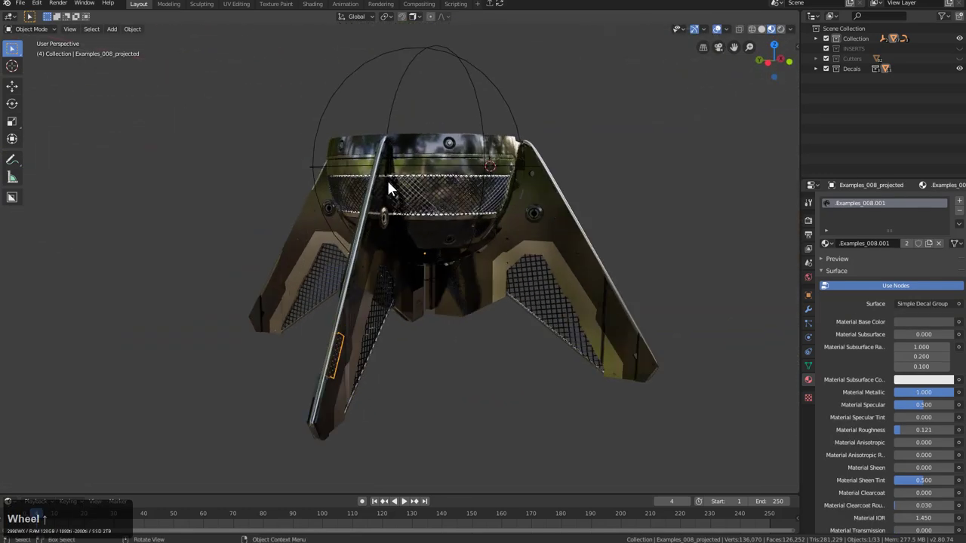
left_click(424, 123)
middle_click_drag(425, 123, 373, 123)
key("alt+x")
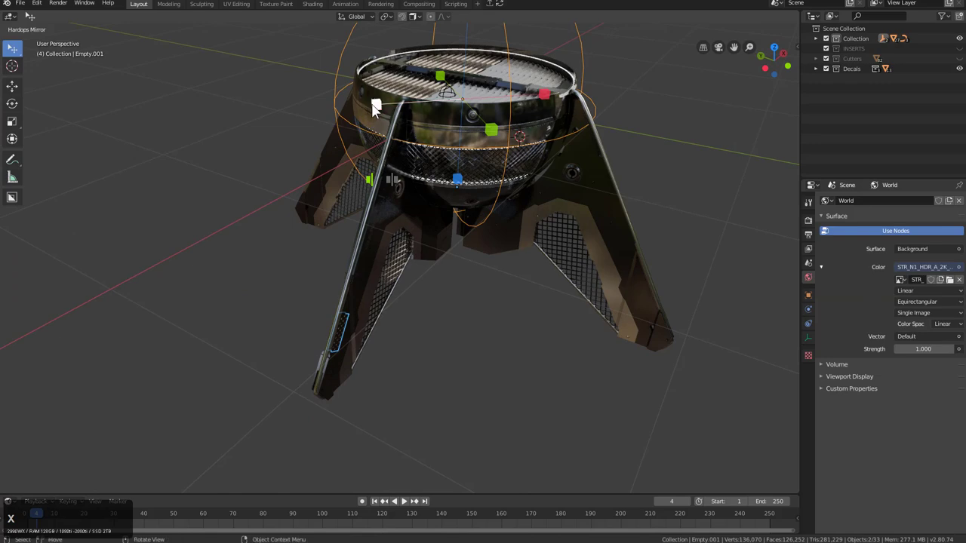
left_click(403, 158)
middle_click_drag(403, 159, 374, 158)
scroll(366, 204, "up", 2)
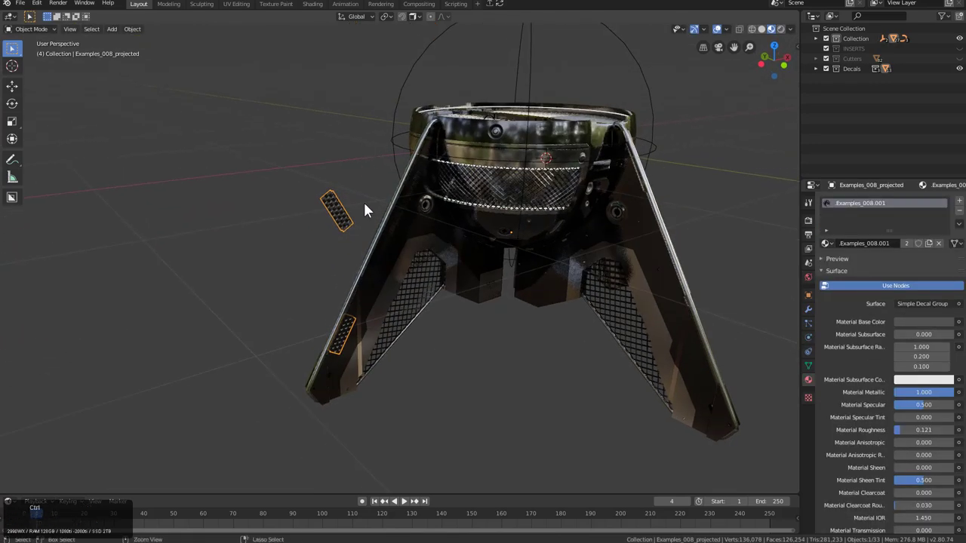
scroll(377, 243, "up", 2)
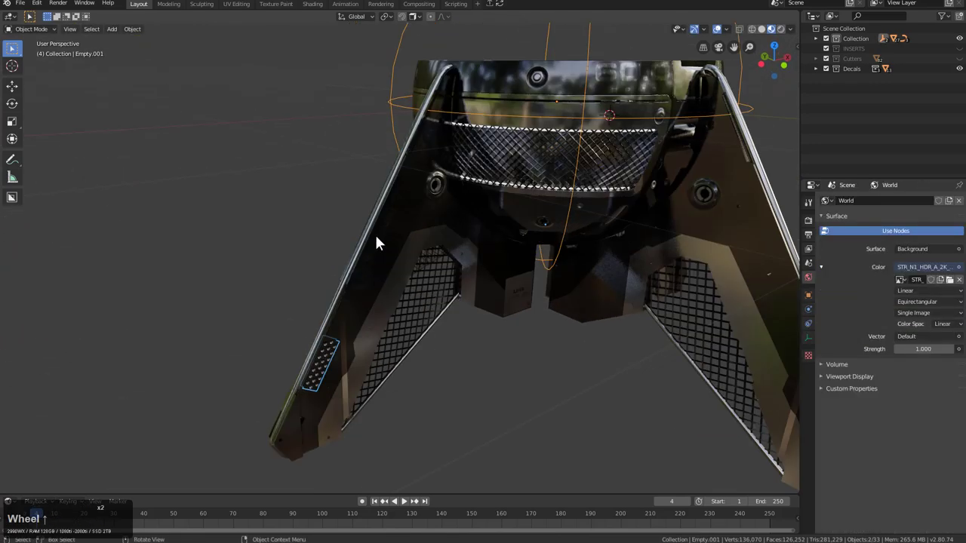
scroll(374, 234, "down", 2)
Step: Edit the name of the existing Hard Ops mirror modifier on the projected Examples_008 decal
left_click(344, 340)
key("ctrl+grave")
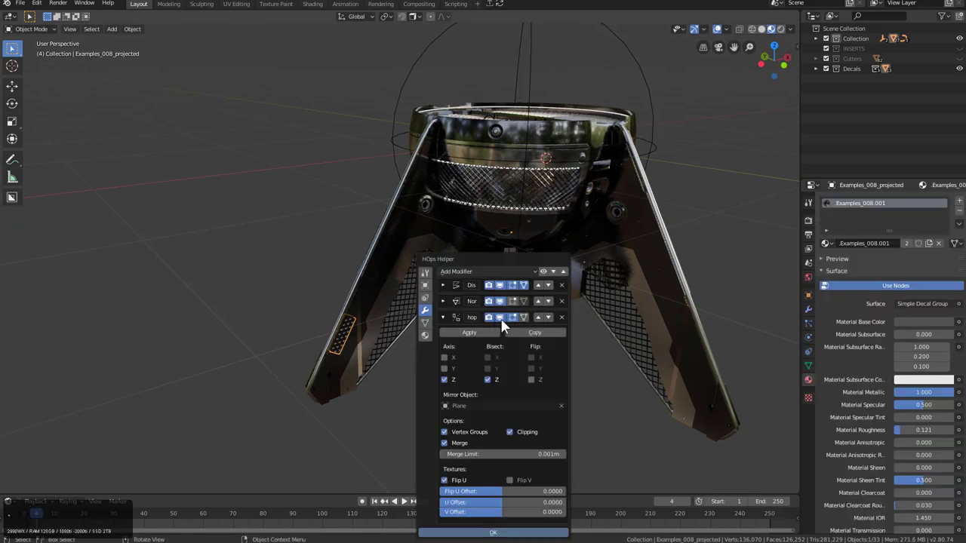
left_click(471, 318)
key("Home")
key("Return")
Step: Mirror the projected Examples_008 decal about Empty.001 across the X axis
left_click(326, 267)
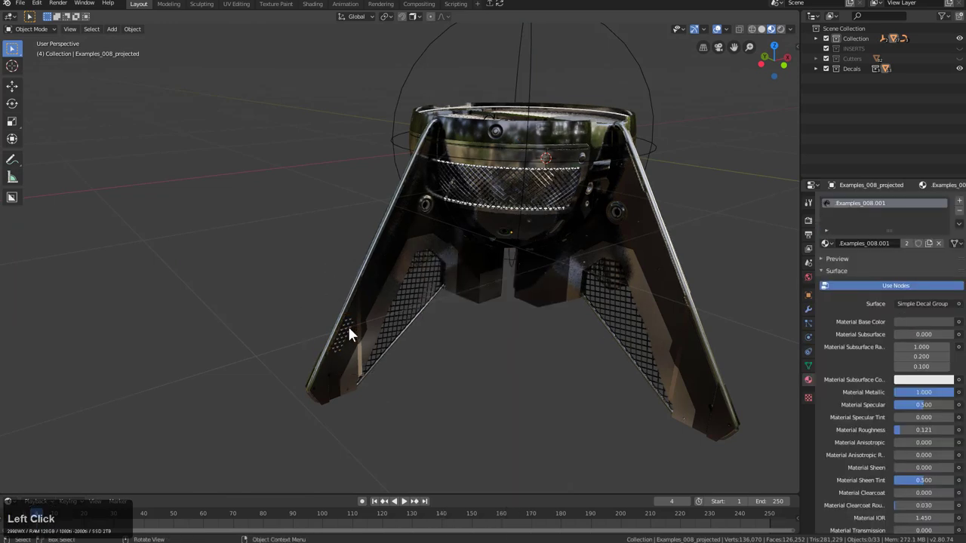
left_click(392, 123)
key("alt+x")
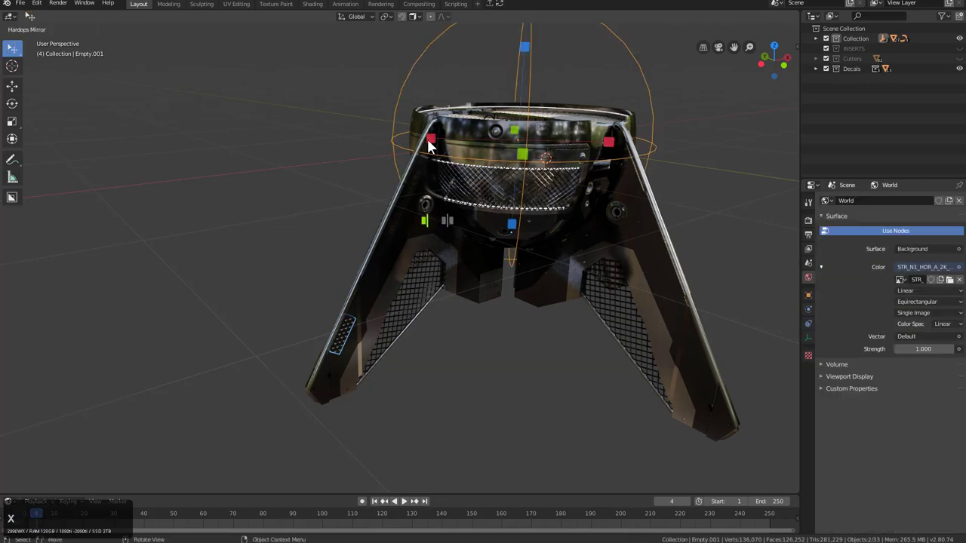
middle_click_drag(449, 175, 382, 115)
left_click(347, 96)
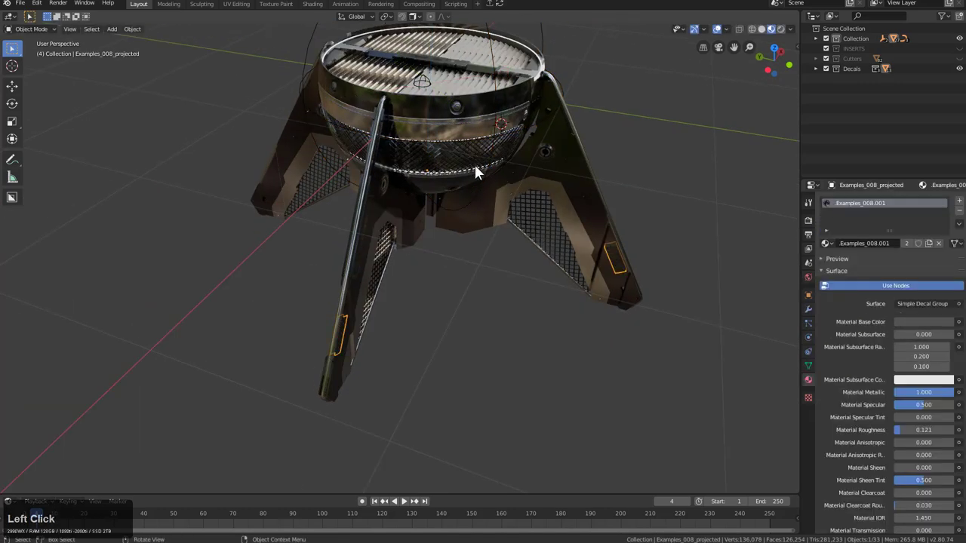
Step: Mirror the projected Examples_008 decal about Empty.001 across the Y axis to cover the remaining legs
middle_click_drag(473, 164, 488, 188, "shift")
middle_click_drag(495, 87, 495, 123, "shift")
key("alt+x")
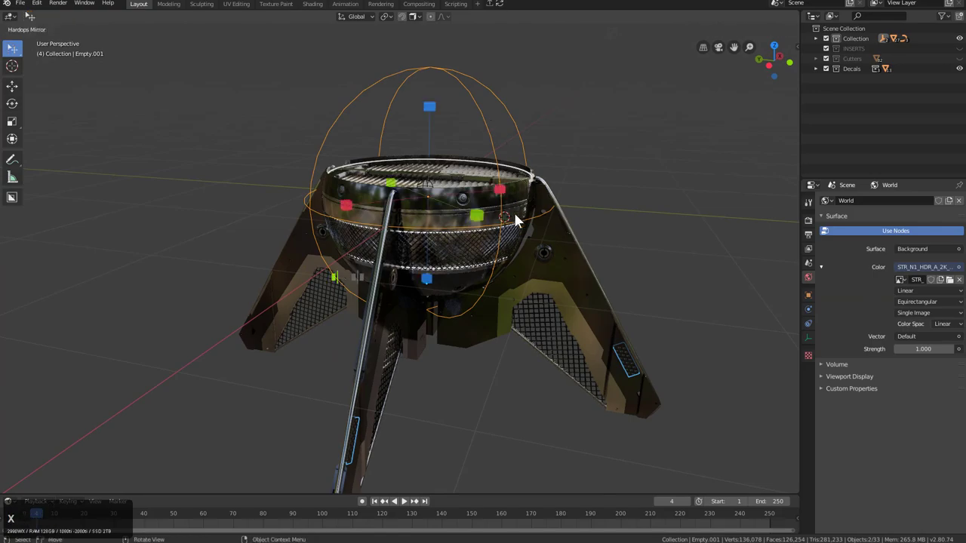
left_click(475, 217)
middle_click_drag(509, 213, 457, 269)
scroll(442, 194, "up", 6)
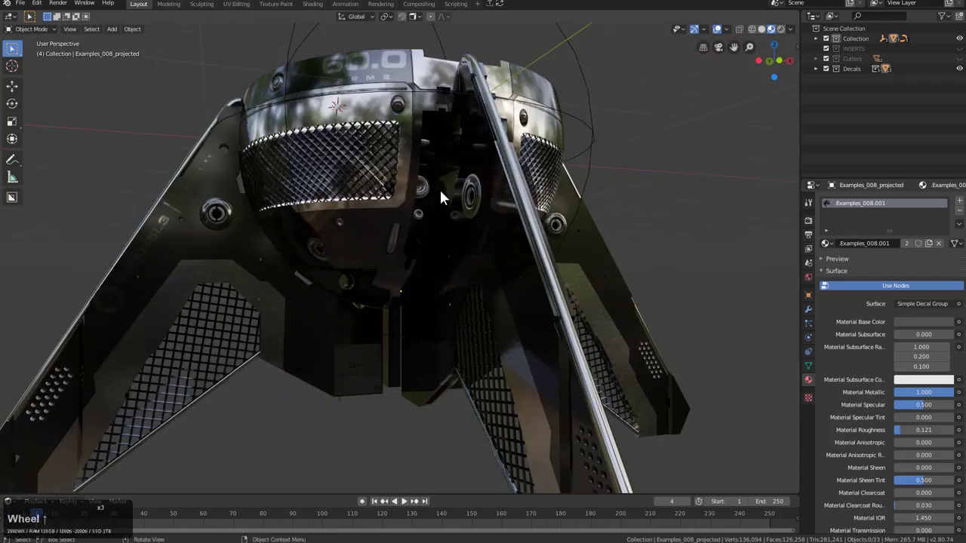
Step: Select the small round Examples_018 decal on the bowl's underside near the leg joint and resize it
left_click(478, 214)
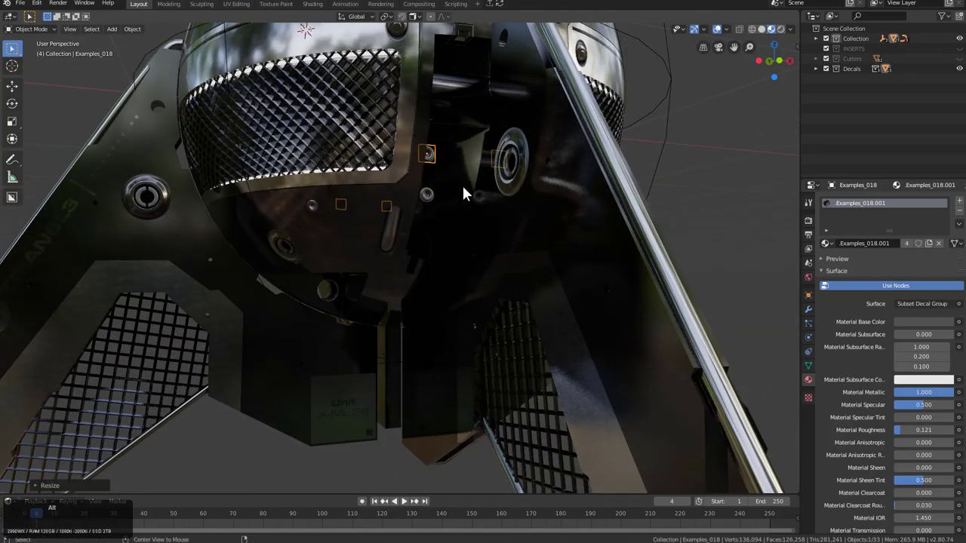
scroll(424, 233, "down", 3)
middle_click_drag(426, 240, 481, 309)
Step: Insert the slot decal Examples_009 from the Examples library and snap it onto the central bar across the bowl's top grille
scroll(420, 283, "down", 2)
scroll(452, 295, "up", 6)
key("d")
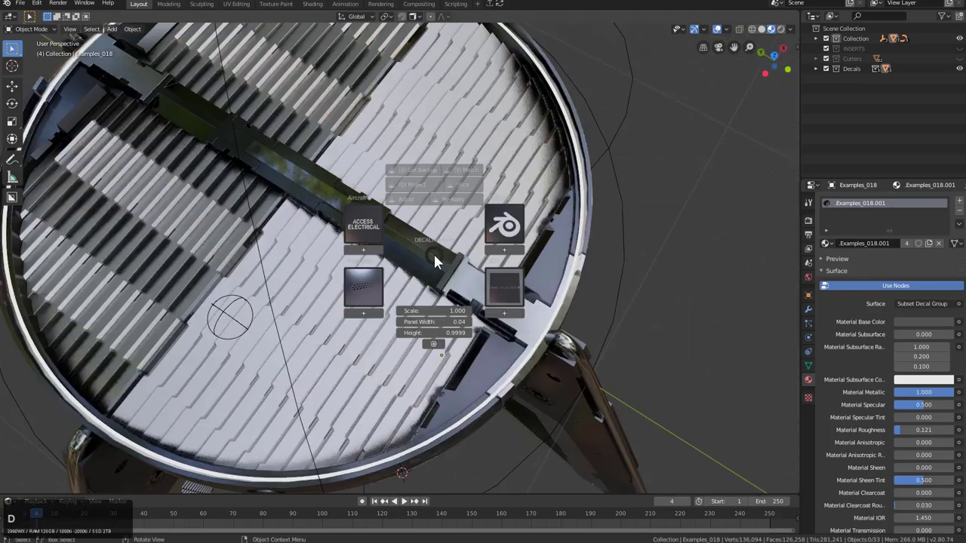
left_click(360, 302)
left_click(377, 292)
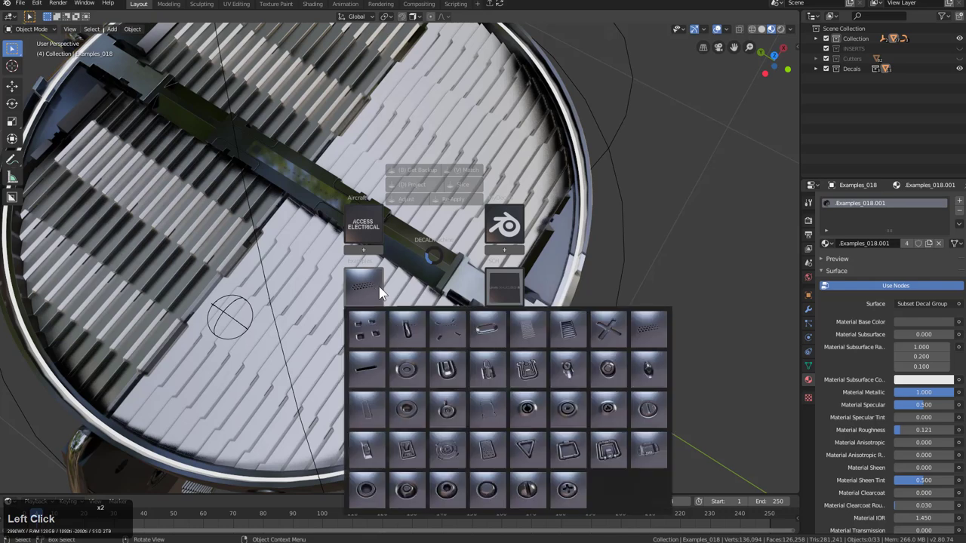
left_click(365, 366)
key("g")
key("ctrl")
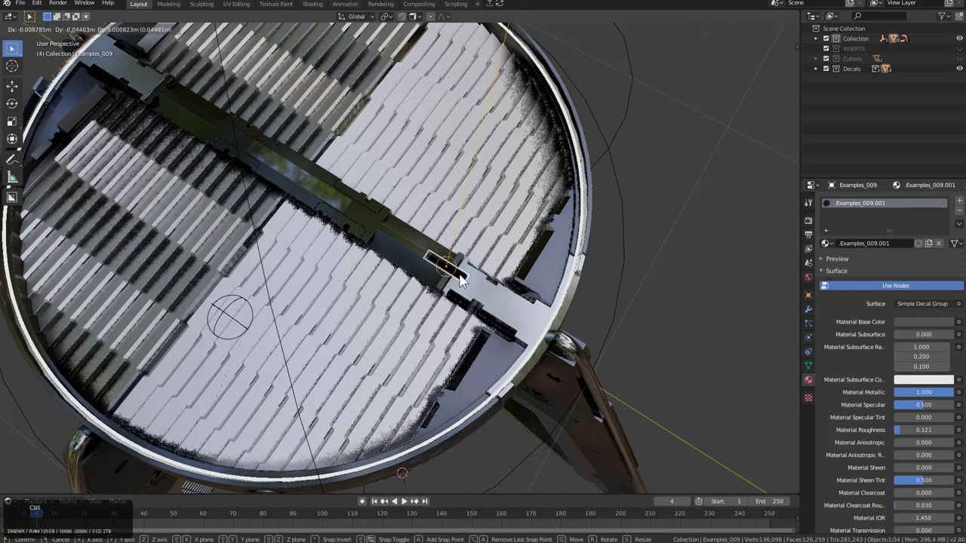
left_click(427, 260)
key("KP_Decimal")
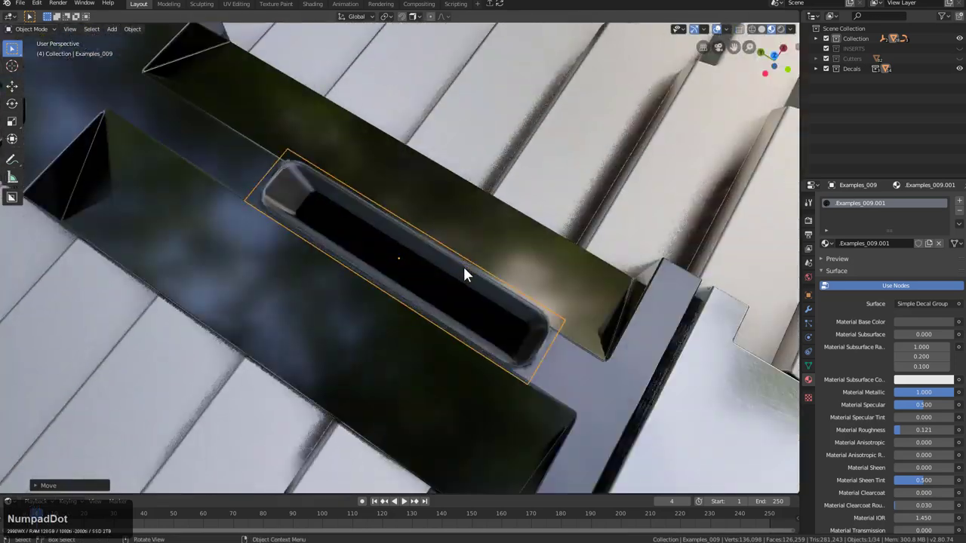
Step: Scale down the Examples_009 slot decal and shift it along the X axis to centre it on the grille's central bar
key("s")
left_click(471, 286)
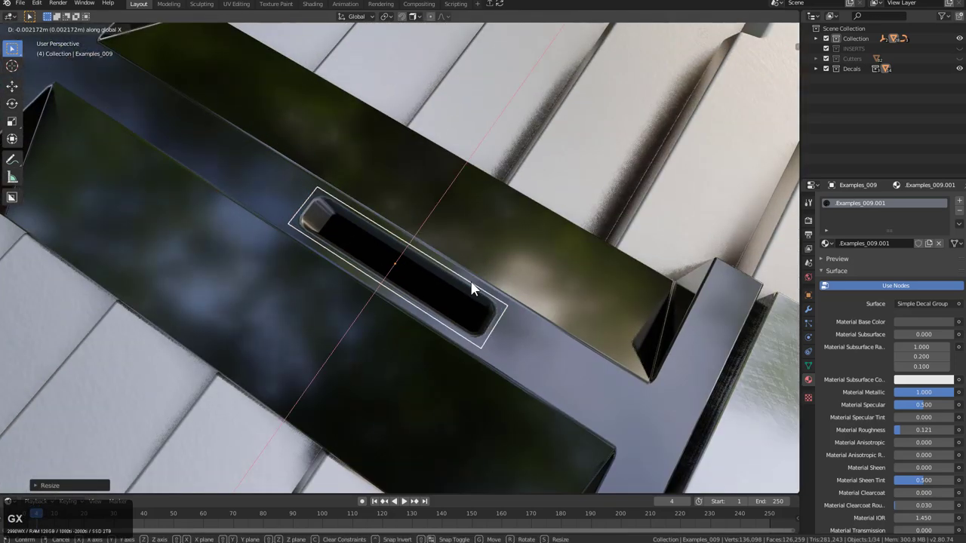
left_click(521, 302)
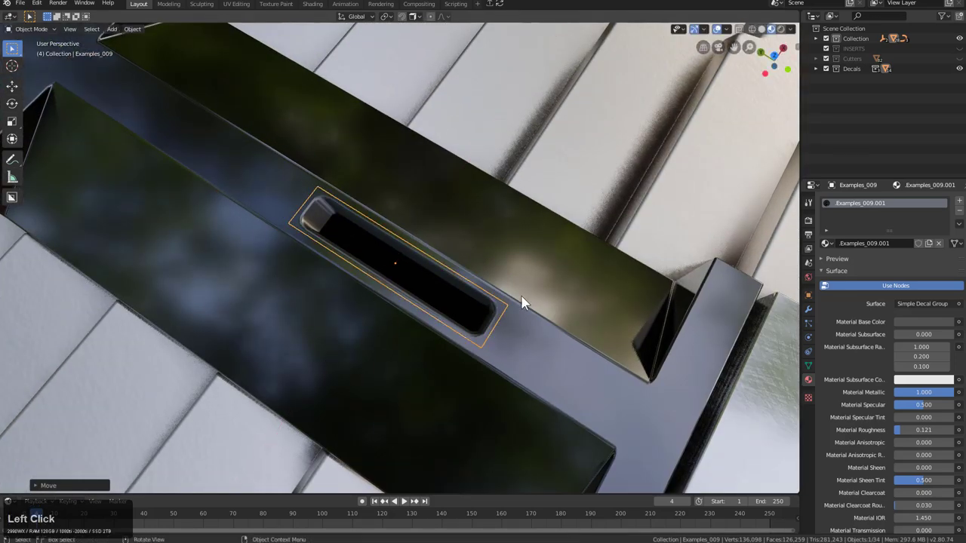
Step: Mirror the slot decal to the opposite end of the grille's central bar
scroll(490, 344, "down", 3)
scroll(423, 309, "down", 2)
middle_click_drag(399, 280, 474, 320)
key("x")
left_click(420, 310)
key("a")
scroll(564, 298, "up", 2)
Step: Duplicate the slot decal onto the bar's wider middle plate, scale it down and offset it along the X axis
key("shift+d")
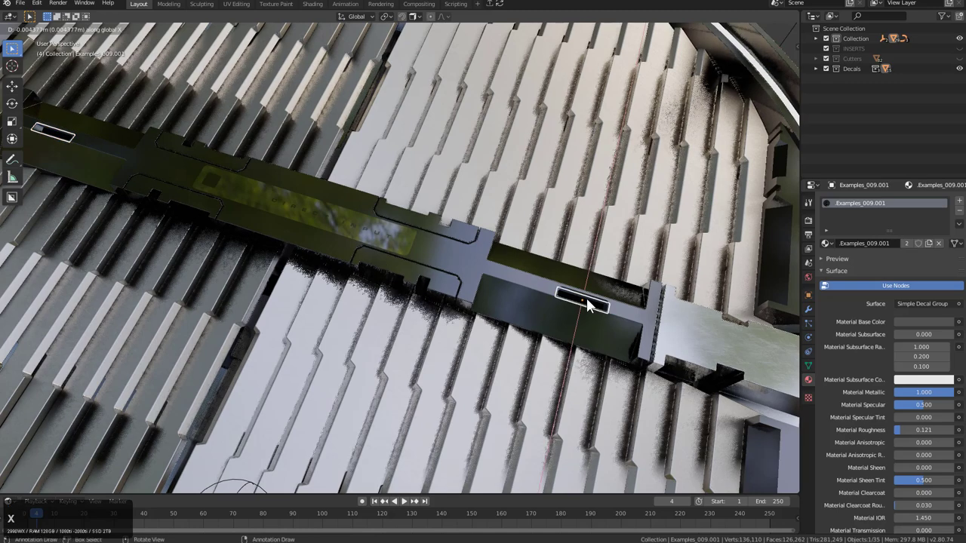
left_click(466, 270)
key("s")
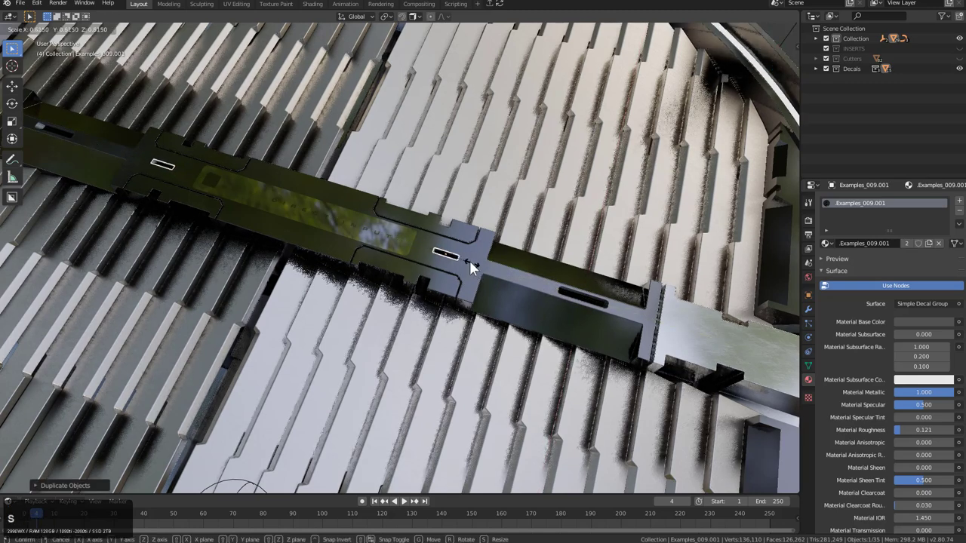
left_click(468, 260)
key("g")
key("x")
left_click(465, 271)
Step: Mirror the small slot decals to the other side of the bar, using Cube.006 as the mirror object
left_click(478, 278, "shift")
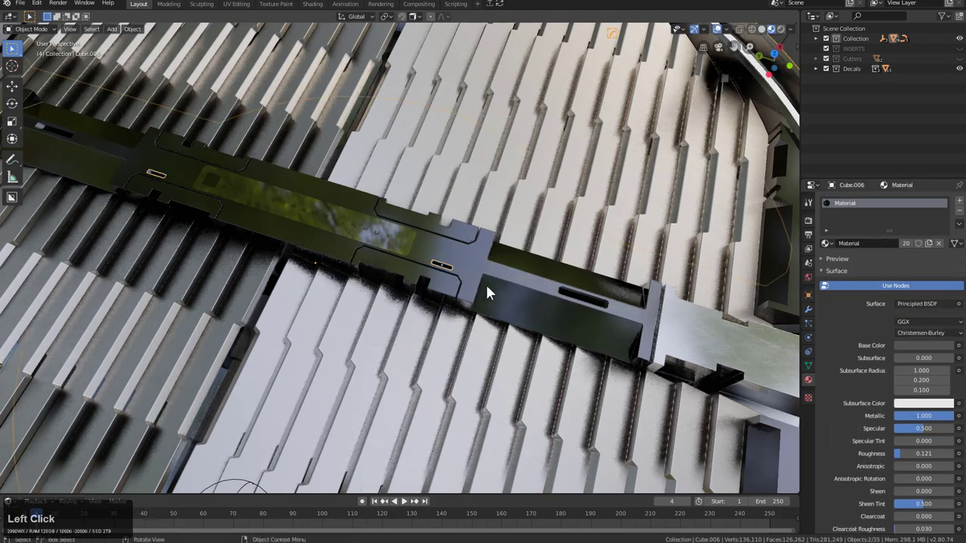
middle_click_drag(485, 282, 449, 262)
key("alt+x")
left_click(275, 346)
scroll(462, 279, "up", 6)
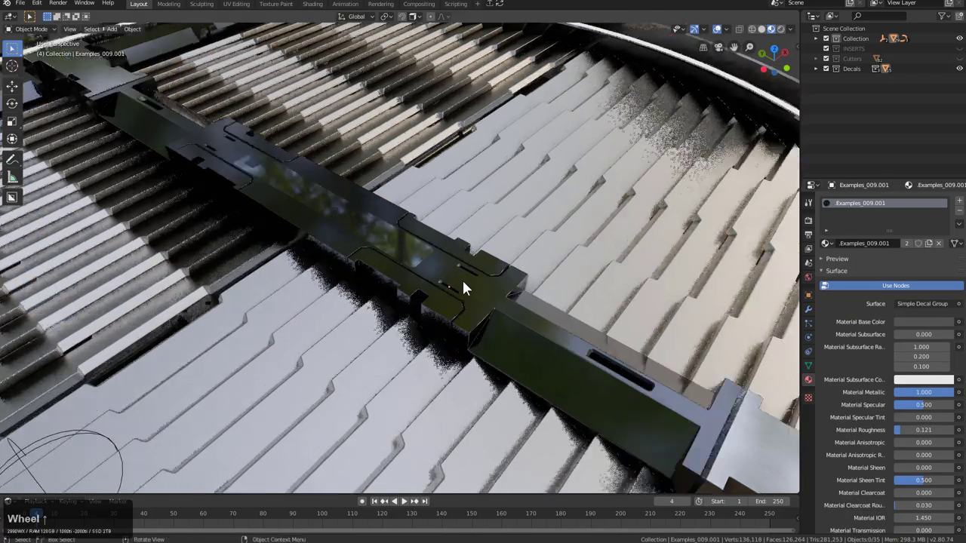
Step: Duplicate a small slot decal outward along the X axis and adjust the copy inside the grooved corner panel of the middle plate
left_click(527, 321)
middle_click_drag(528, 311, 532, 333)
key("shift+d")
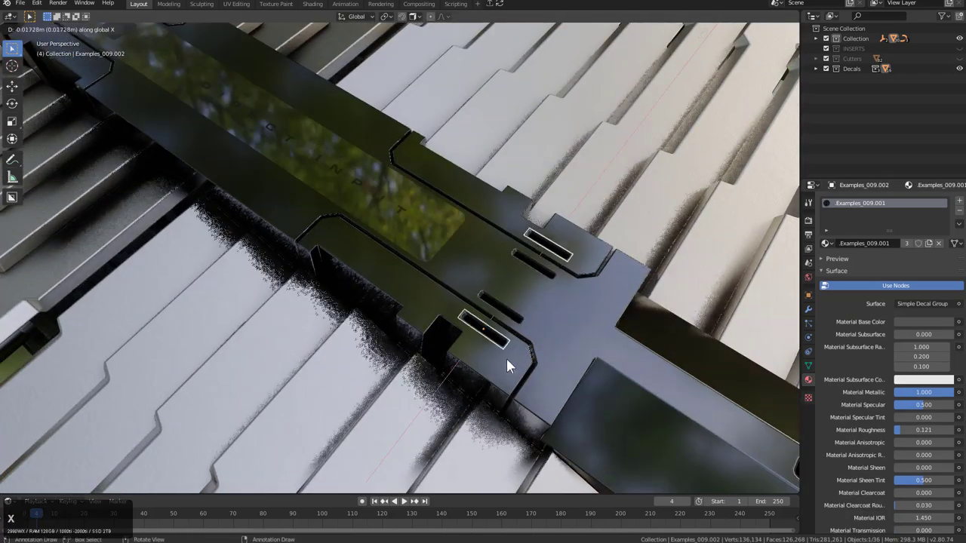
left_click(499, 379)
key("g")
key("x")
key("y")
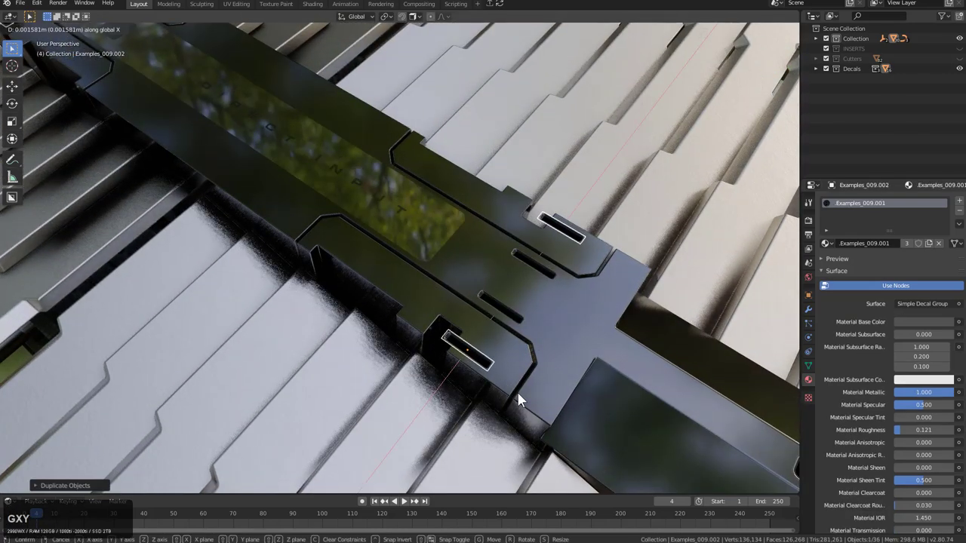
left_click(517, 393)
Step: Duplicate the outer slot decal about 0.16 m along the Y axis near the bar's edge, then deselect everything
key("shift+d")
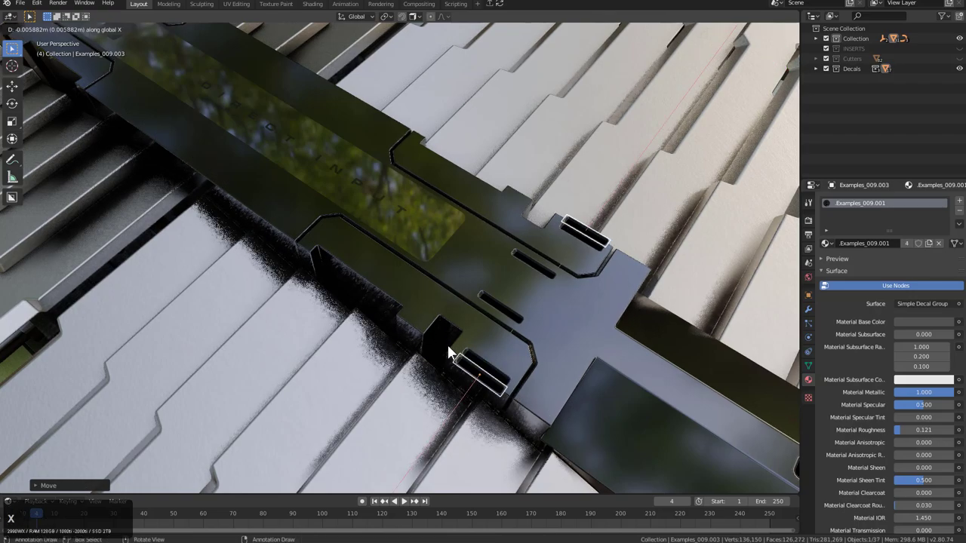
key("y")
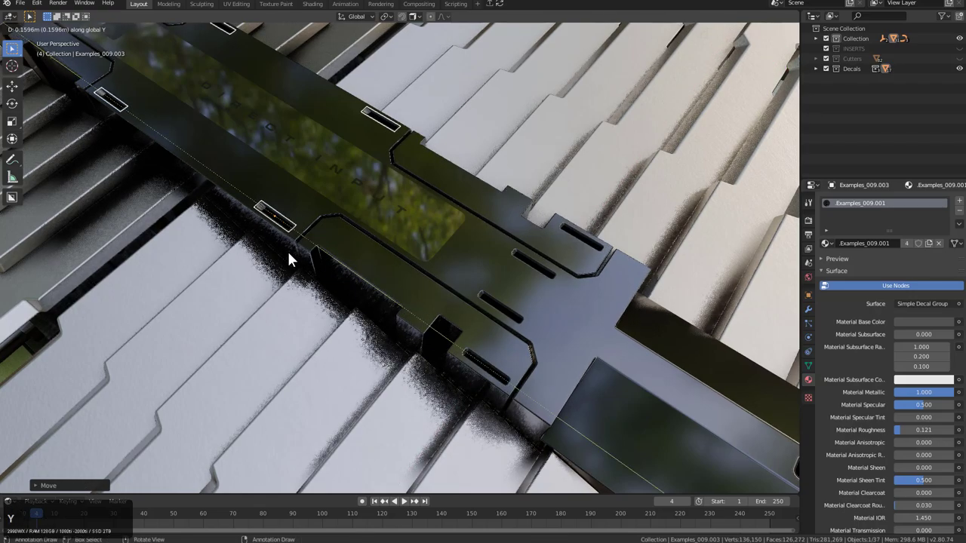
left_click(288, 250)
key("alt+a")
scroll(411, 290, "down", 7)
scroll(477, 317, "down", 4)
middle_click_drag(477, 310, 446, 298)
scroll(427, 311, "down", 2)
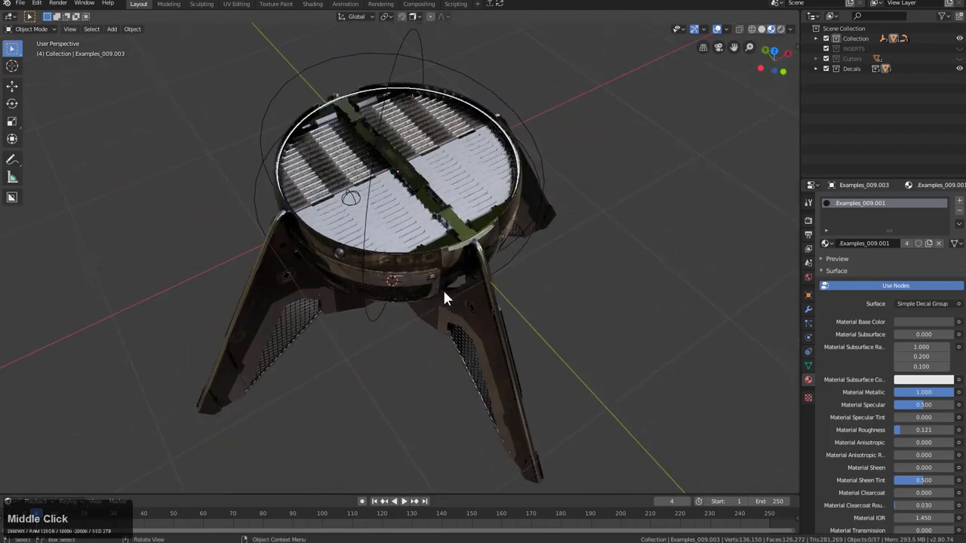
scroll(549, 298, "up", 2)
scroll(379, 271, "up", 2)
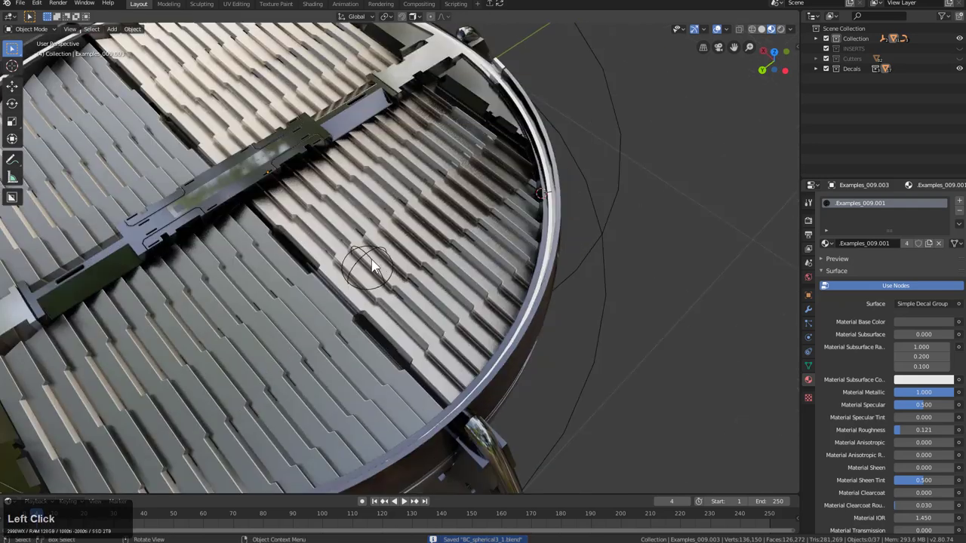
left_click(371, 260)
key("g")
key("x")
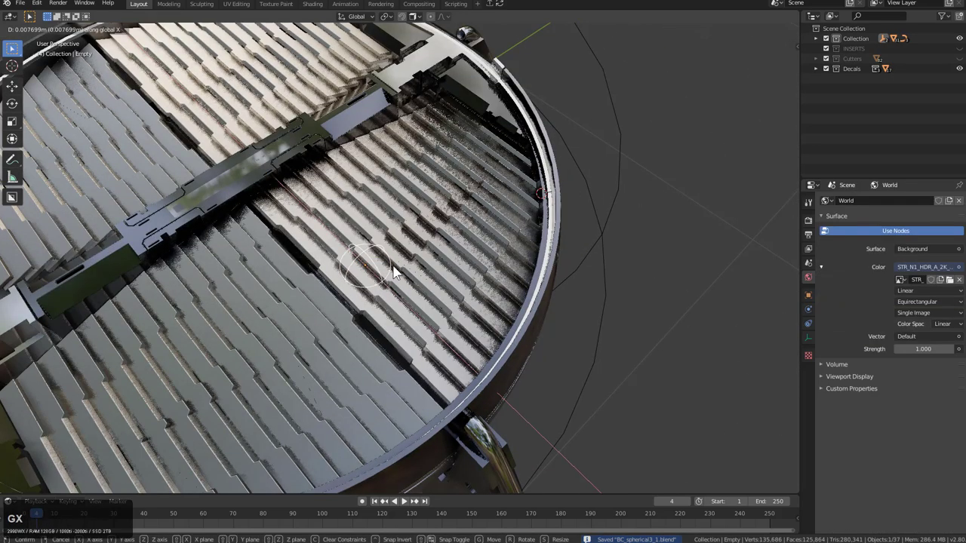
key("y")
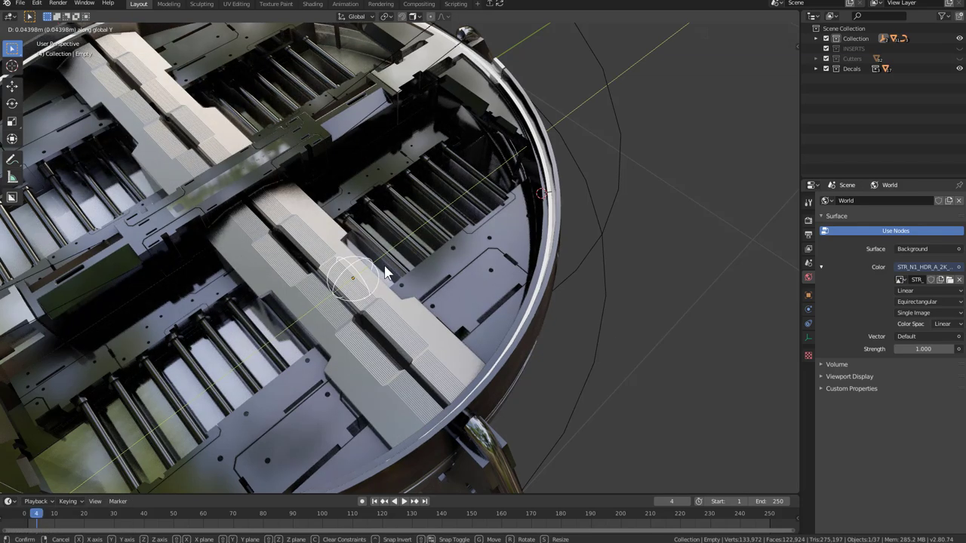
key("Escape")
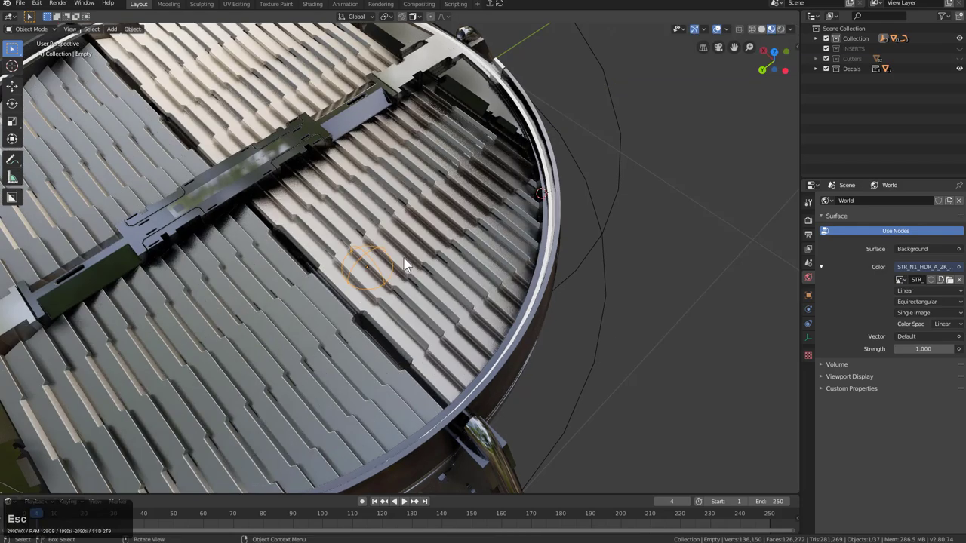
Step: Select all objects of the model and move them into the collection named Collection
middle_click_drag(400, 278, 387, 260)
scroll(387, 260, "down", 5)
scroll(403, 234, "up", 5)
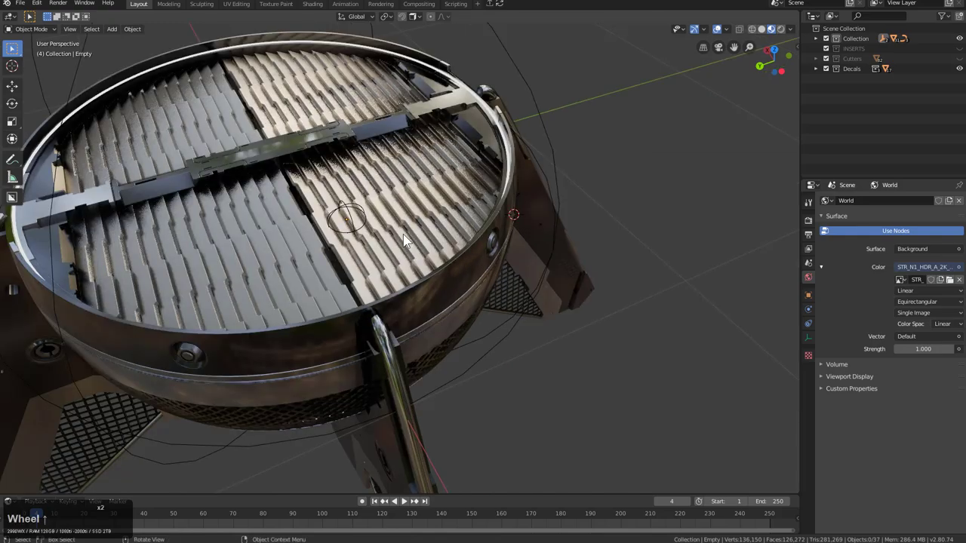
left_click(426, 239)
key("a")
scroll(507, 272, "down", 4)
middle_click_drag(507, 272, 448, 259)
key("m")
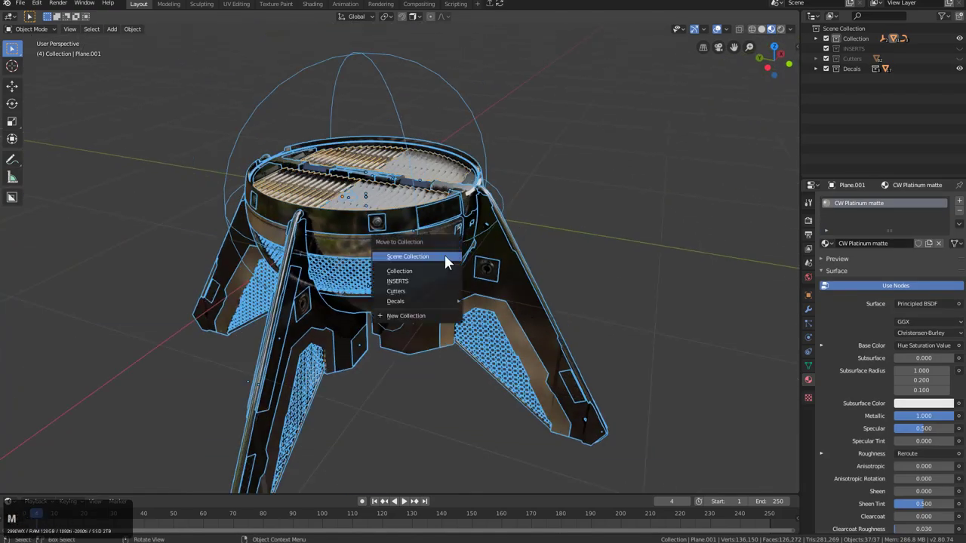
left_click(424, 273)
Step: Hide the slatted top grille and enter mesh editing on the rod object beneath it
scroll(401, 231, "up", 8)
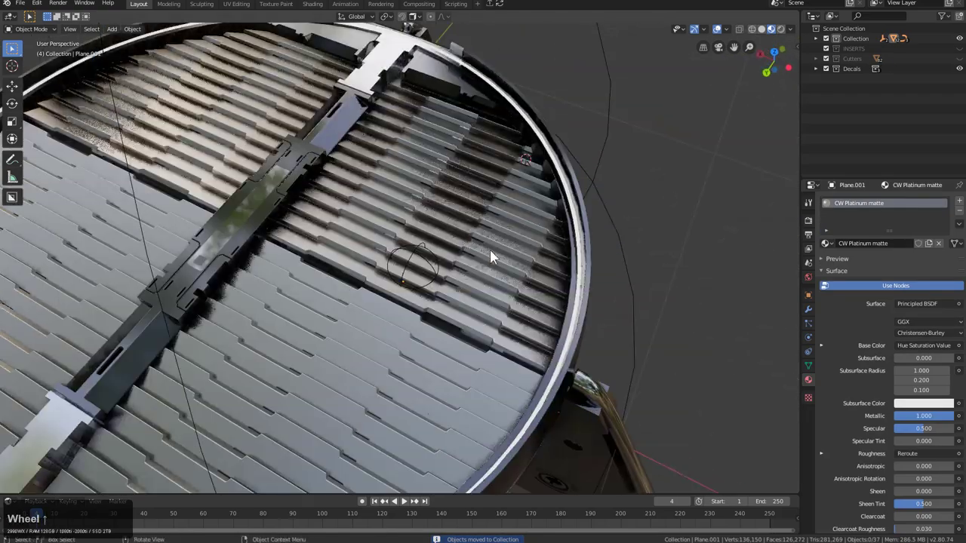
left_click(466, 240)
key("h")
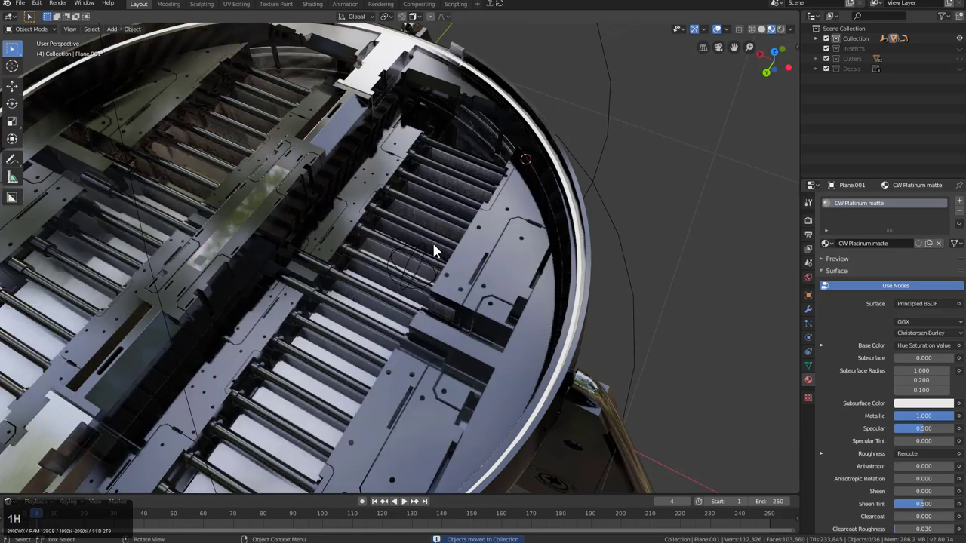
left_click(415, 263)
scroll(414, 258, "up", 2)
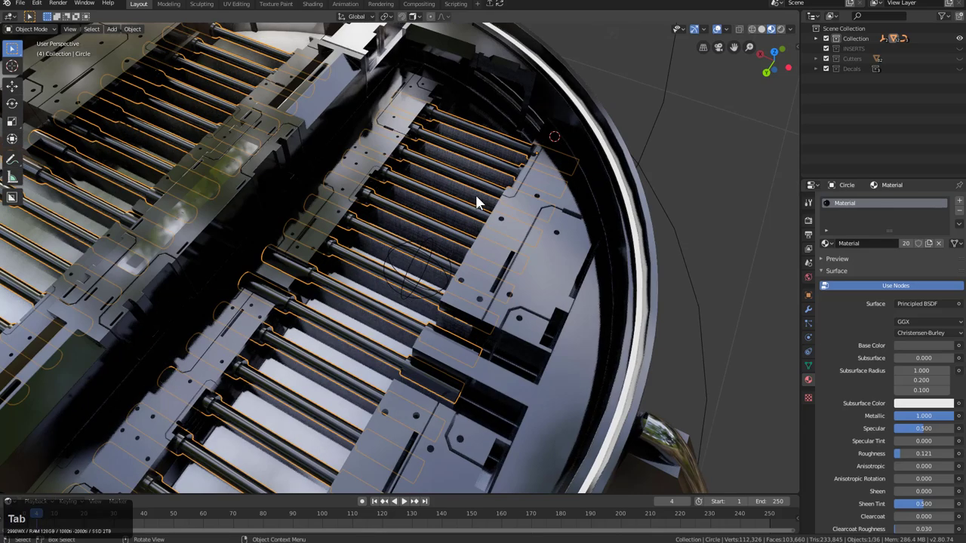
key("Tab")
middle_click_drag(477, 202, 457, 339)
scroll(483, 187, "up", 3)
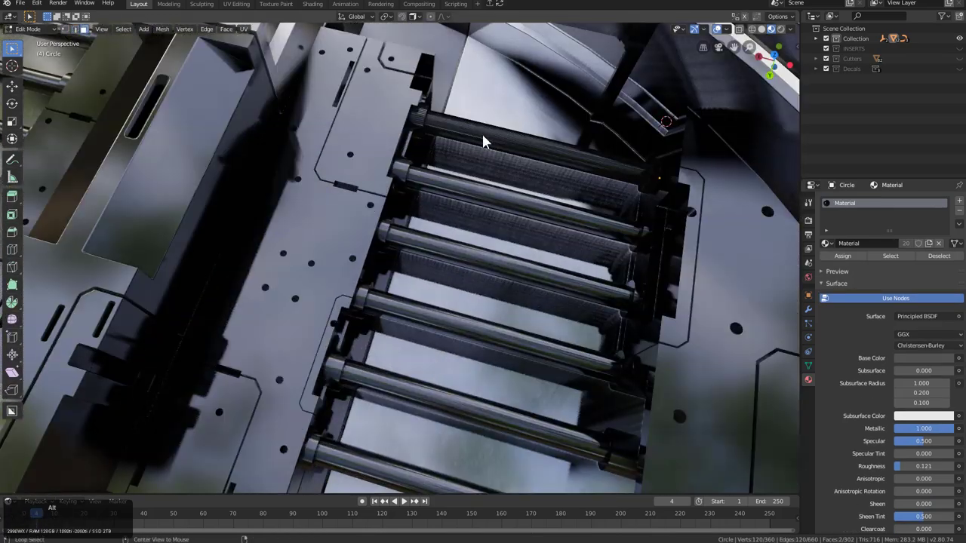
Step: Assign the Emit material to the long cylindrical faces of the rod and return to object mode
left_click(483, 142, "alt")
key("q")
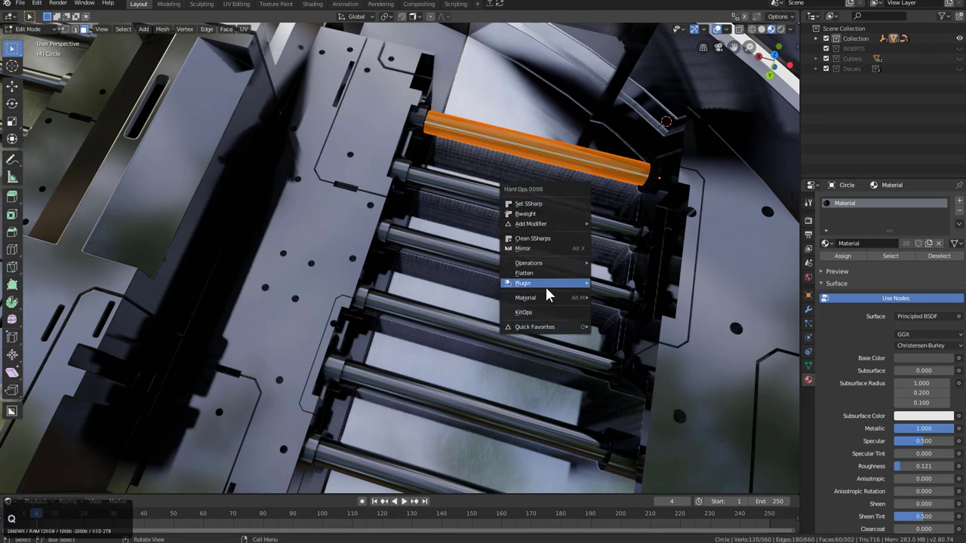
left_click(565, 296)
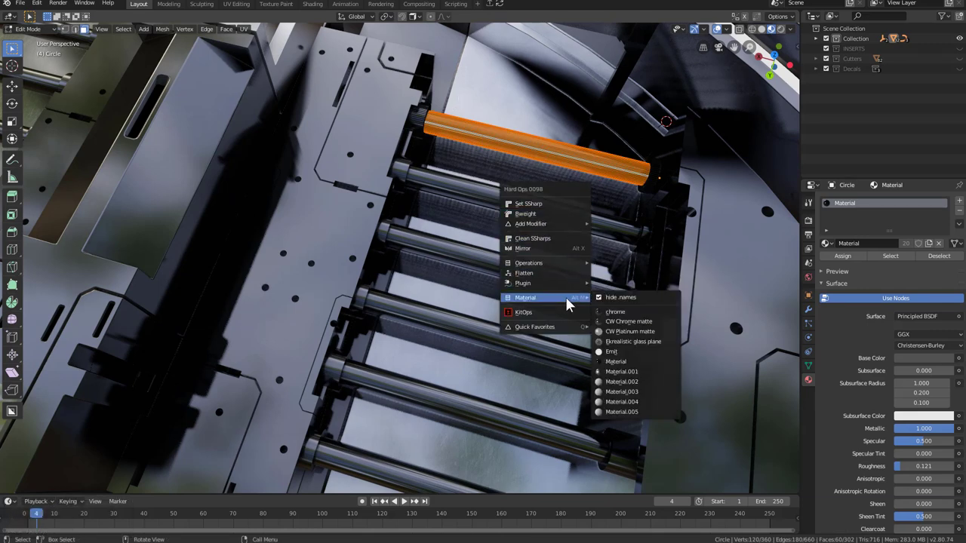
left_click(624, 353)
key("Tab")
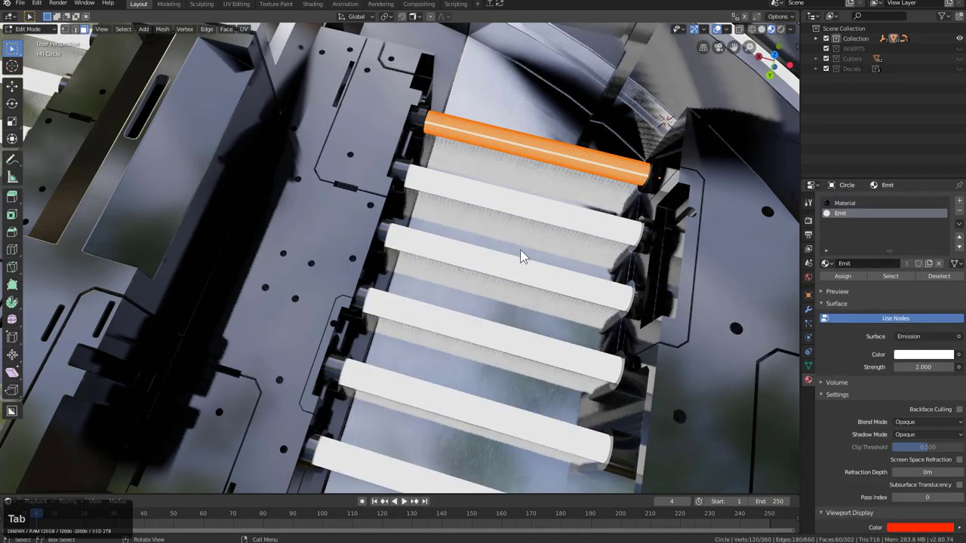
Step: Select the slatted grille together with its round Empty and move both about 0.009 m along the Y axis
scroll(520, 249, "down", 5)
middle_click_drag(510, 200, 502, 283)
scroll(503, 283, "up", 2)
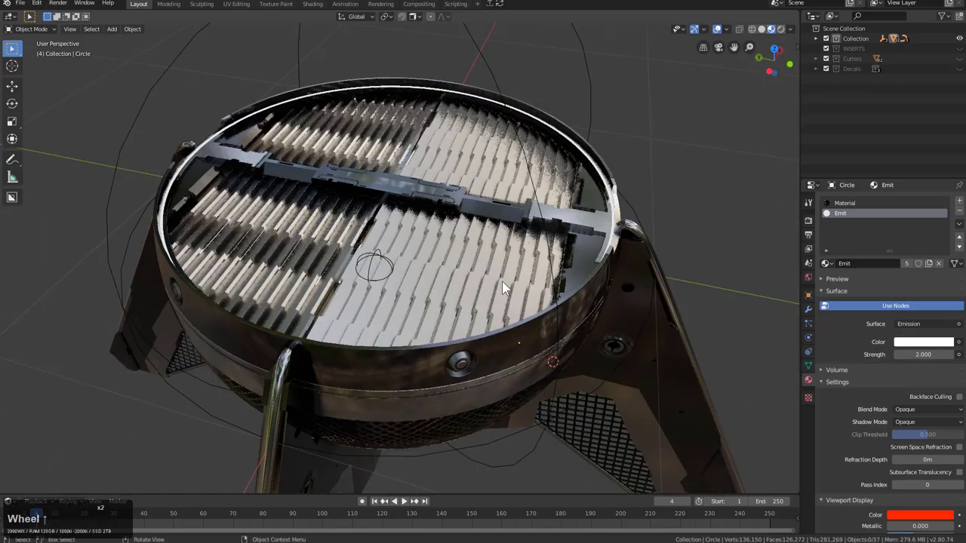
mouse_move(451, 269)
middle_mouse_down("shift")
mouse_move(366, 261)
mouse_move(457, 278)
middle_mouse_up("shift")
middle_click_drag(501, 253, 415, 308, "shift")
scroll(437, 263, "up", 3)
left_click(436, 272)
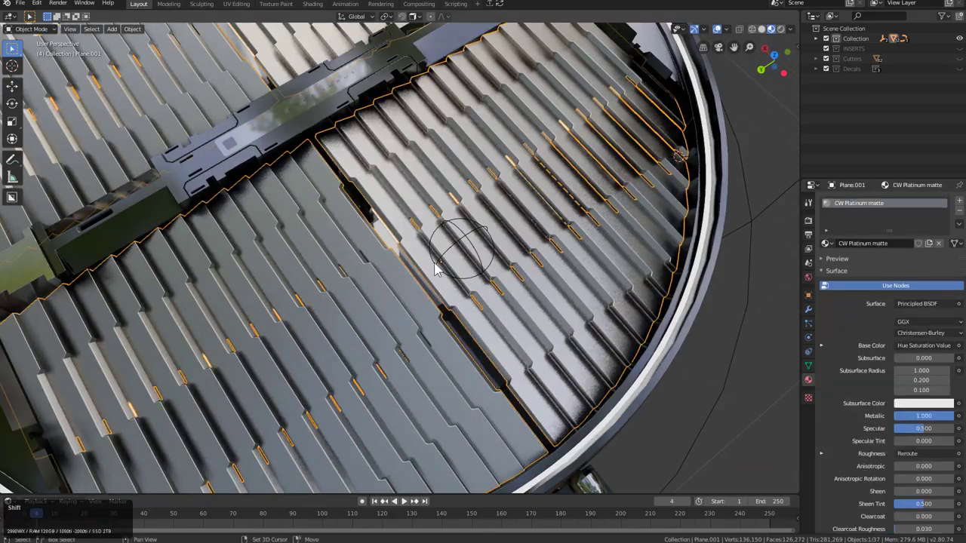
left_click(434, 270, "shift")
left_click(434, 270)
left_click(498, 257, "shift")
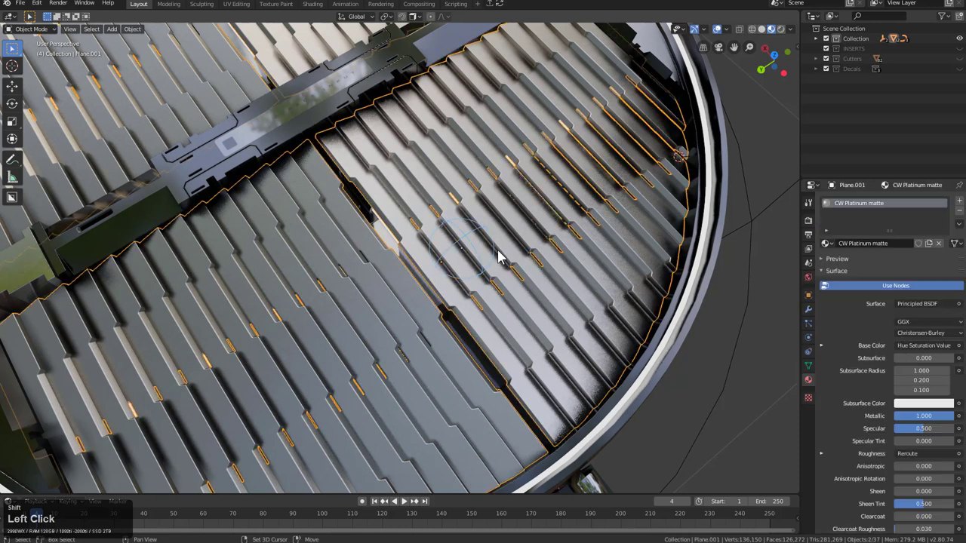
key("g")
key("x")
key("y")
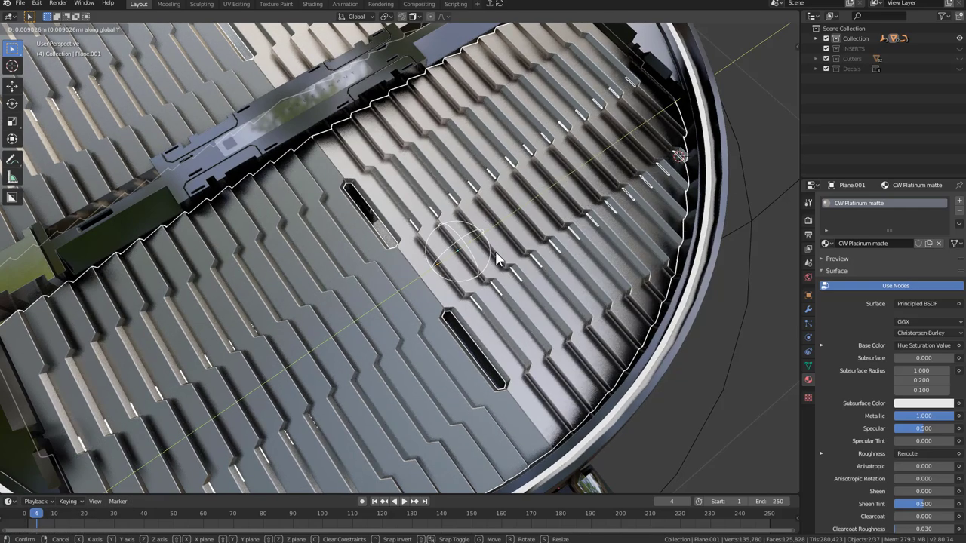
left_click(499, 259)
scroll(500, 259, "down", 4)
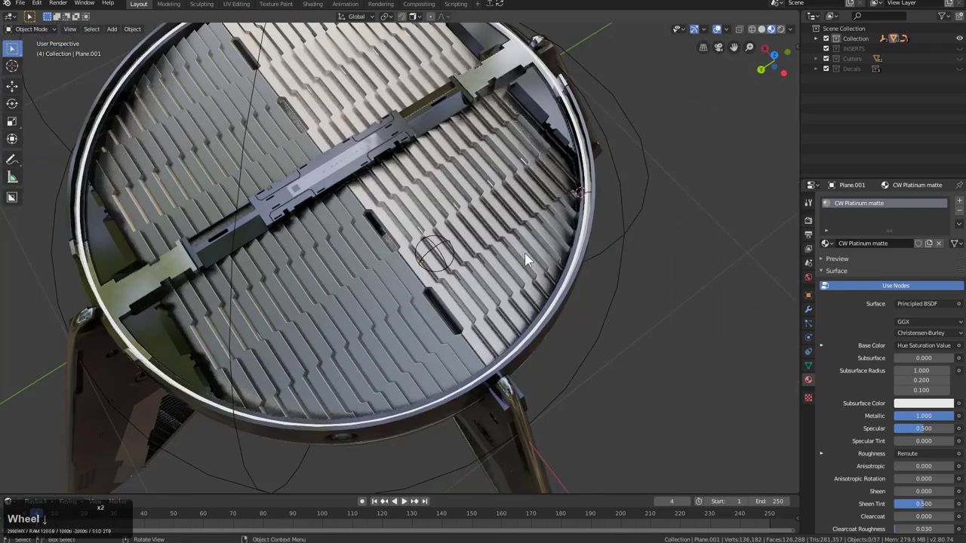
middle_click_drag(524, 258, 573, 272)
left_click(379, 203)
scroll(433, 221, "up", 4)
key("g")
key("x")
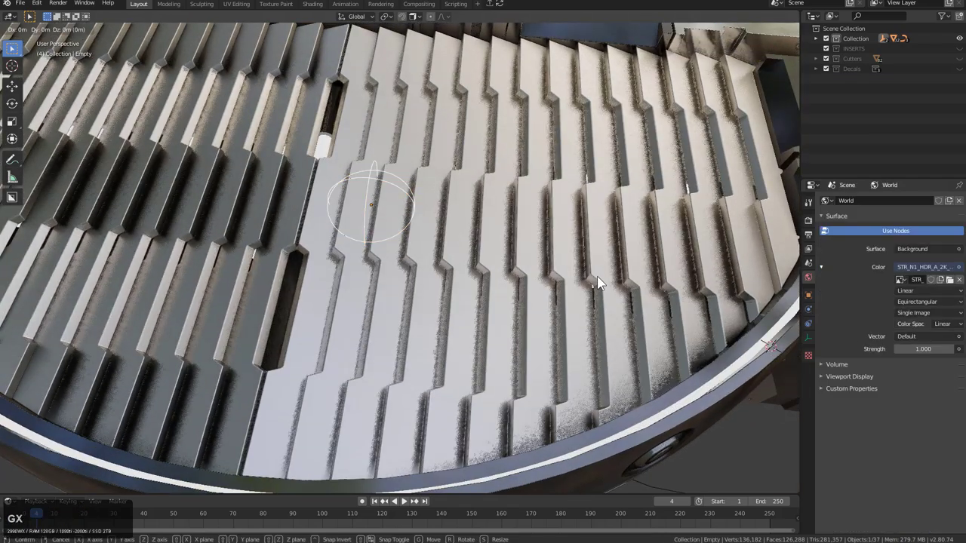
key("y")
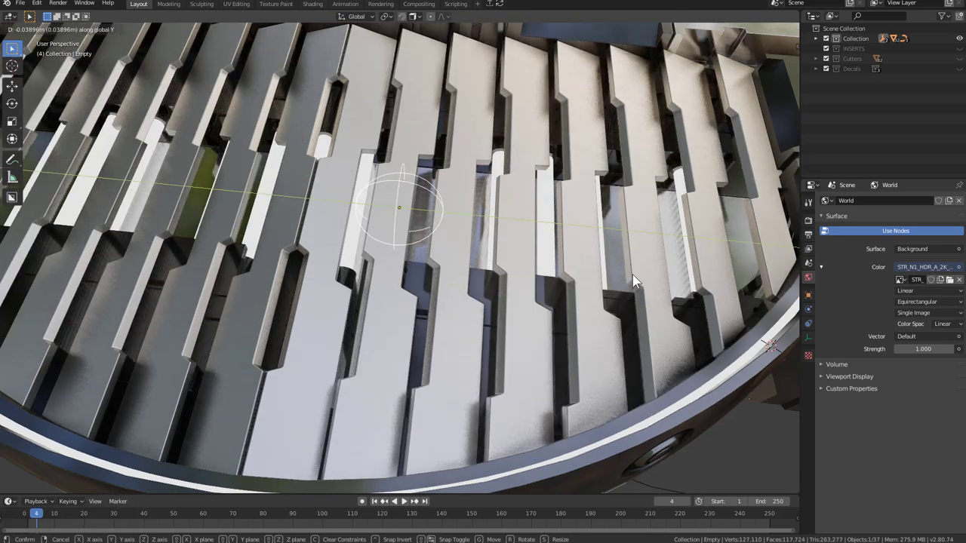
left_click(598, 268)
scroll(534, 259, "down", 8)
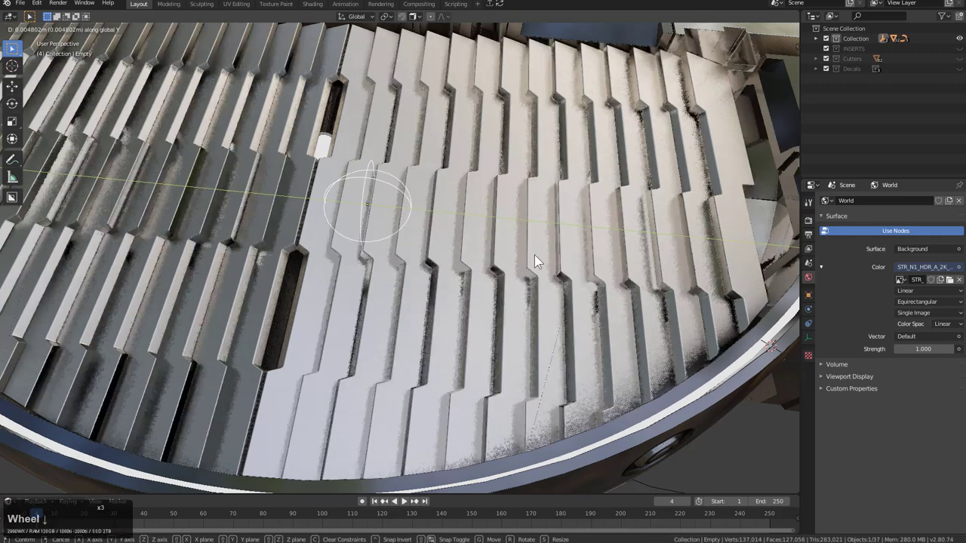
Step: Save the file
key("ctrl+s")
middle_click_drag(521, 270, 379, 179)
scroll(456, 276, "down", 1)
scroll(379, 178, "up", 2)
Step: Select the bowl's upper rim and raise its metallic material's roughness to about 0.306
left_click(386, 162)
scroll(430, 267, "up", 2)
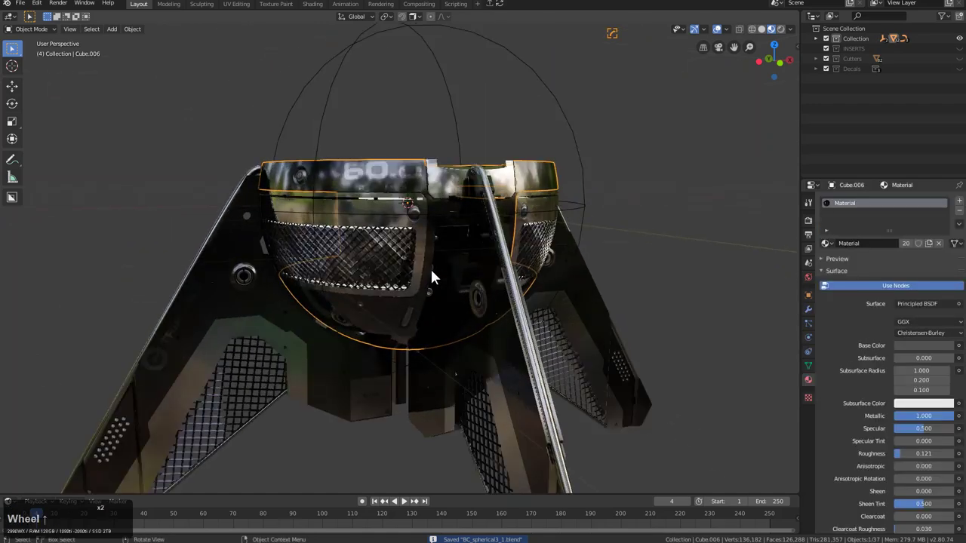
middle_click_drag(430, 267, 489, 228)
key("ctrl+grave")
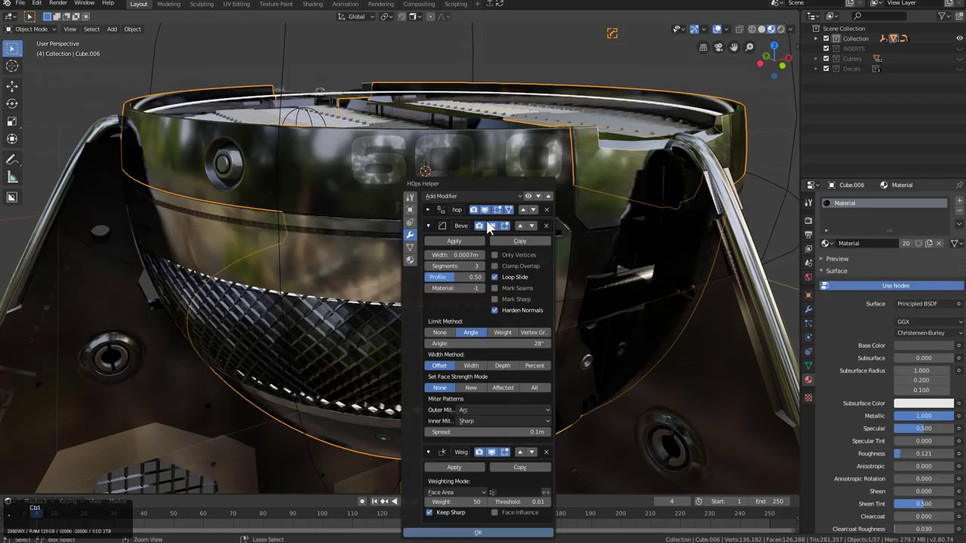
left_click(411, 260)
left_click(430, 274)
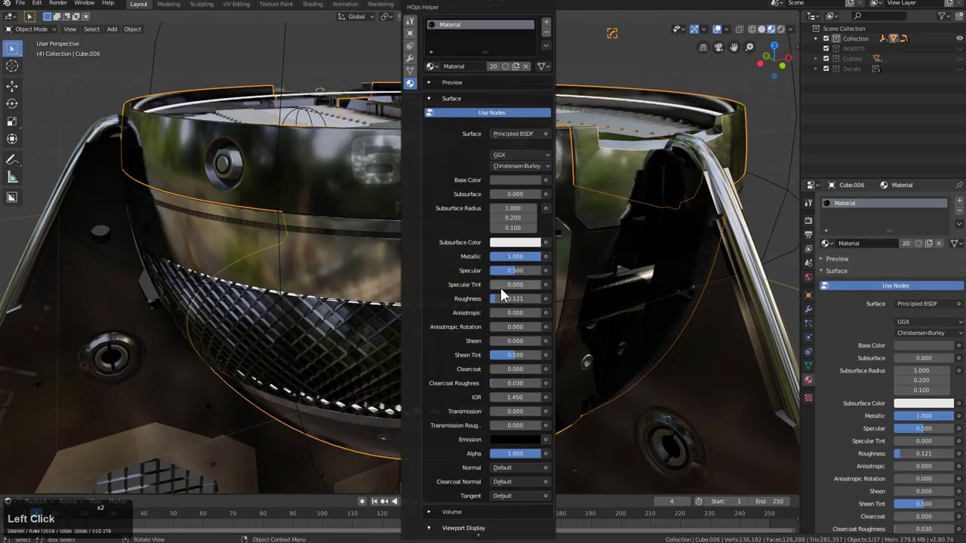
left_click_drag(500, 297, 510, 303)
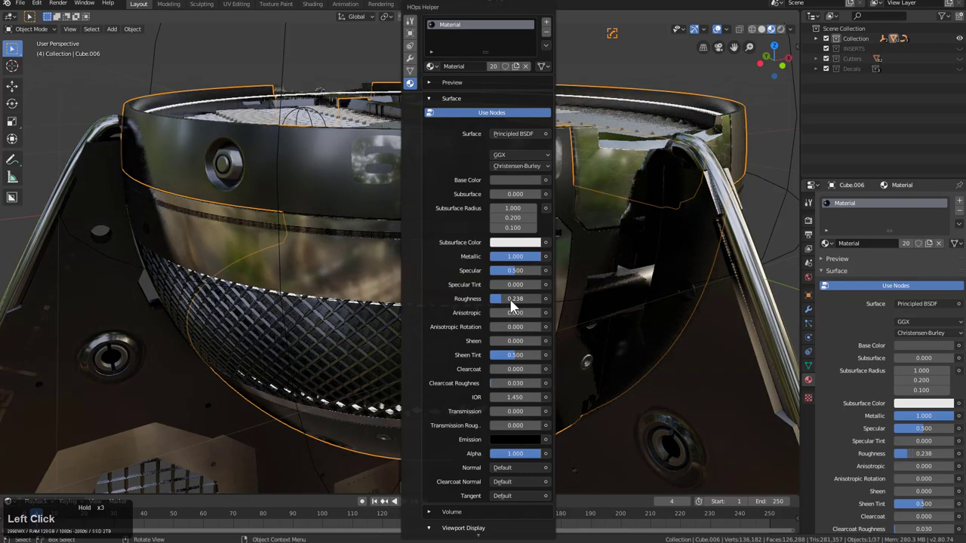
key("alt+a")
scroll(453, 290, "down", 1, "alt")
scroll(453, 290, "down", 3)
middle_click_drag(452, 290, 491, 308, "alt")
scroll(455, 294, "down", 2)
scroll(431, 274, "up", 3)
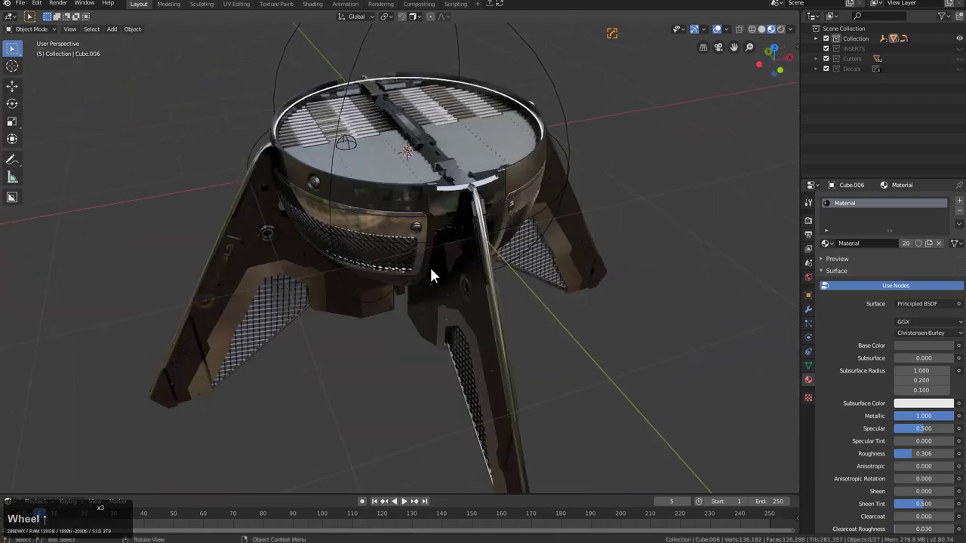
mouse_move(431, 274)
middle_mouse_down()
mouse_move(450, 279)
mouse_move(410, 301)
mouse_move(427, 282)
mouse_move(438, 289)
mouse_move(423, 267)
middle_mouse_up()
key("shift+a")
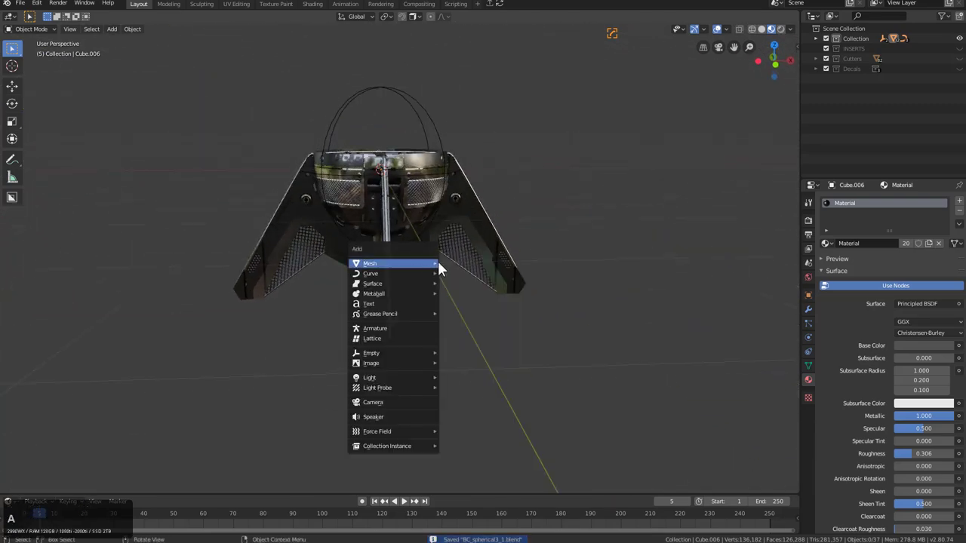
left_click(436, 263)
left_click(457, 264)
key("x")
left_click(421, 242)
Step: Reset the 3D cursor to the world origin and add a mesh plane there
middle_click_drag(420, 243, 443, 266)
scroll(407, 262, "up", 2)
scroll(400, 240, "up", 1)
key("shift+c")
key("shift+a")
left_click(427, 278)
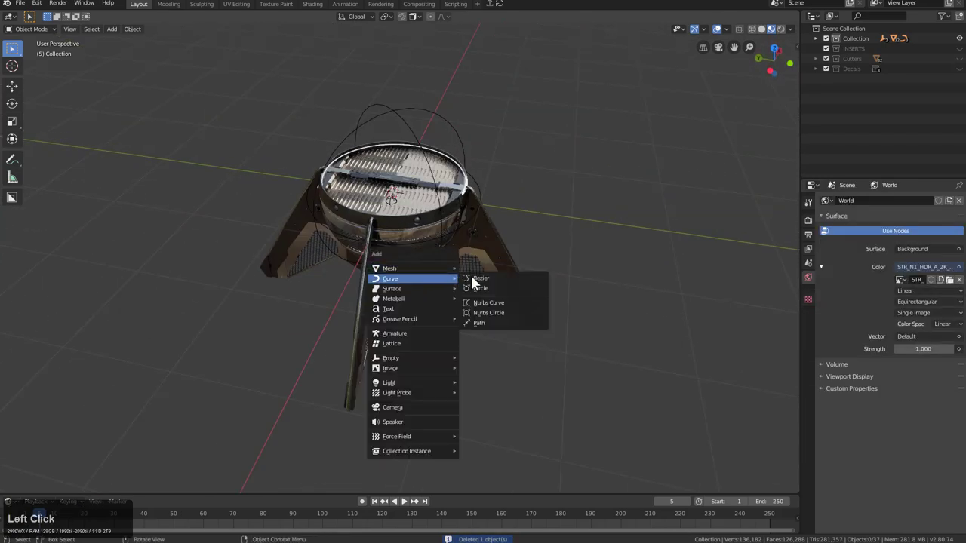
mouse_move(401, 268)
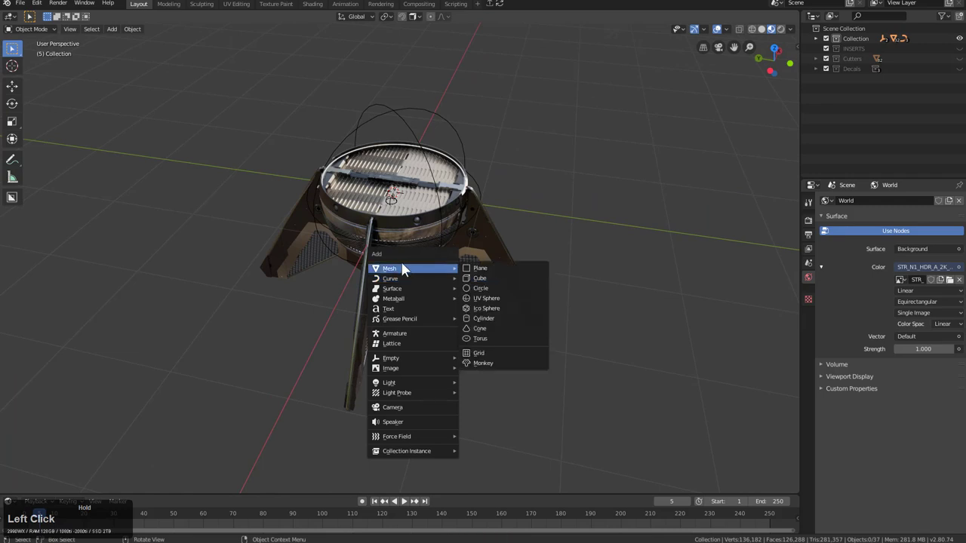
left_click(477, 271)
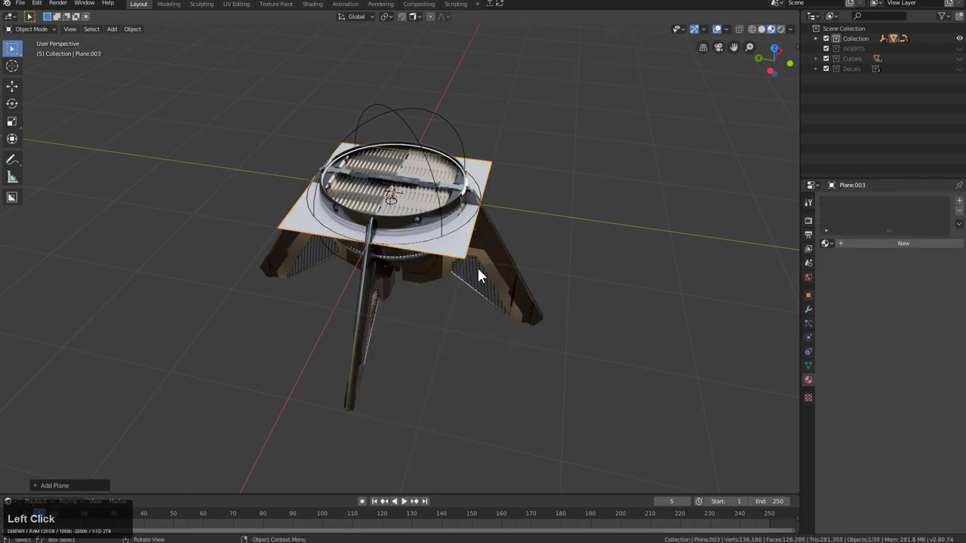
Step: Isolate the plane in top view and delete its corner vertex on the positive X and Y side
key("KP_7")
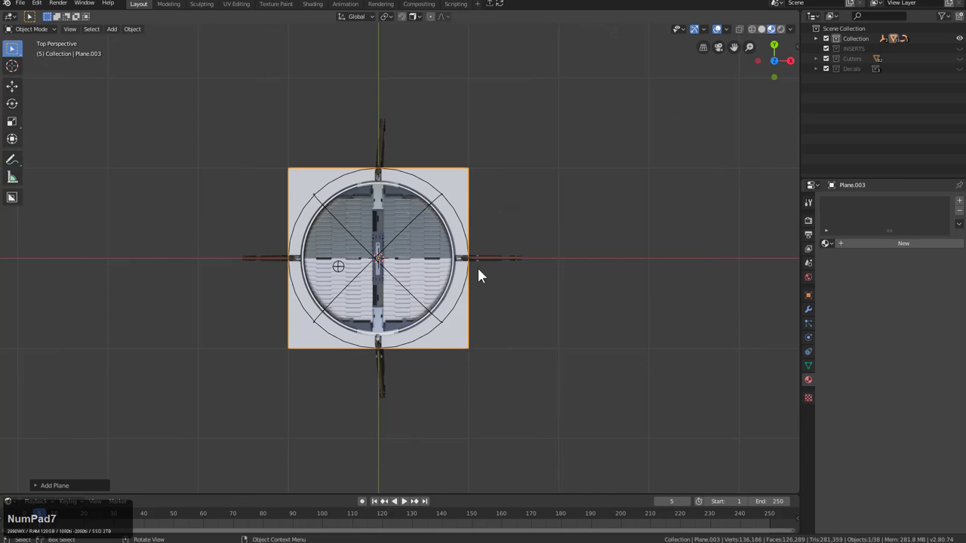
key("KP_Divide")
key("Tab")
scroll(478, 269, "down", 2)
left_click(516, 150)
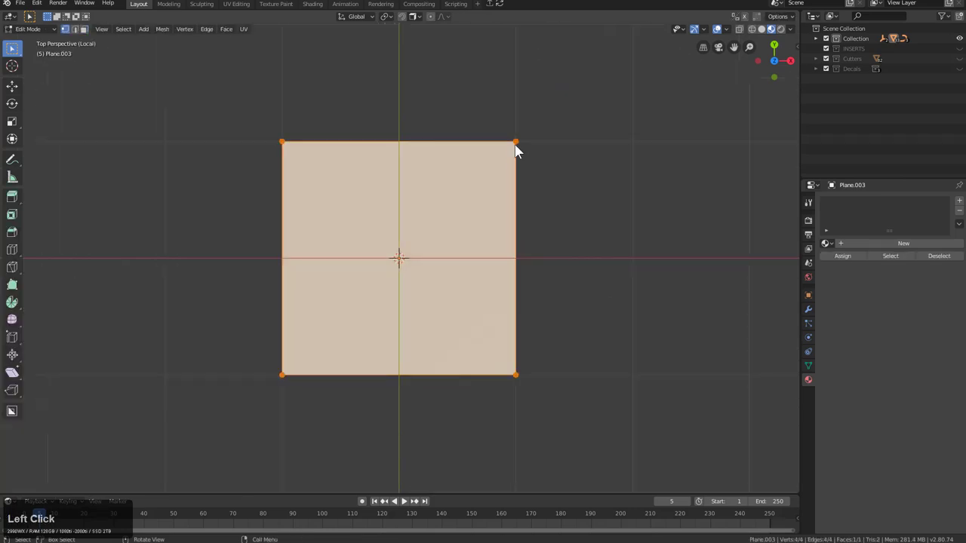
key("x")
left_click(514, 144)
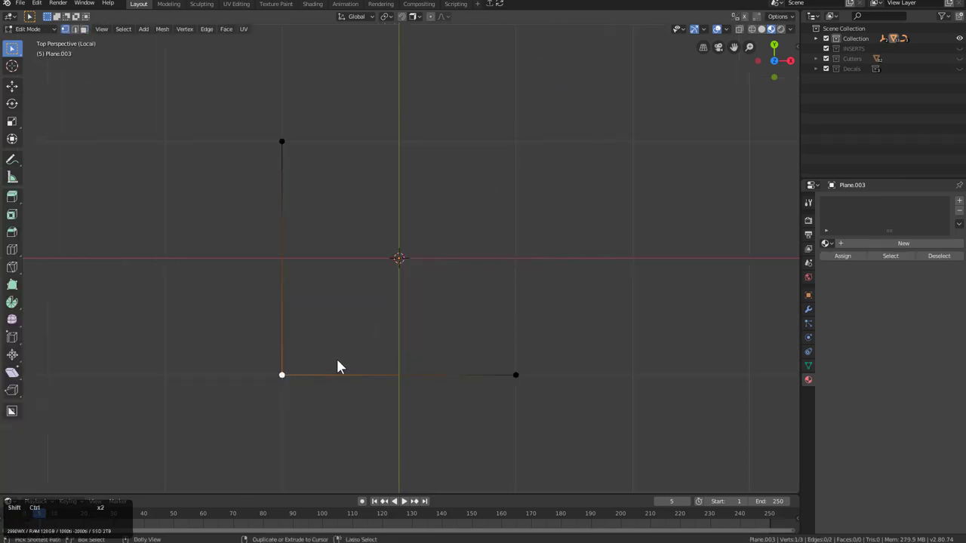
Step: Vertex-bevel the remaining corner of the L-shaped profile into a smooth arc with 13 segments and return to object mode
key("ctrl+shift+b")
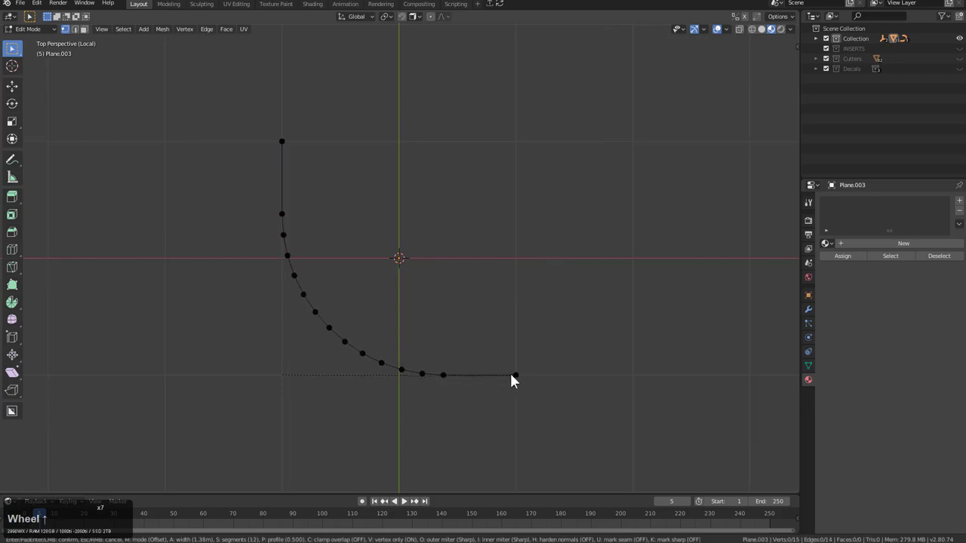
left_click(472, 370)
key("Tab")
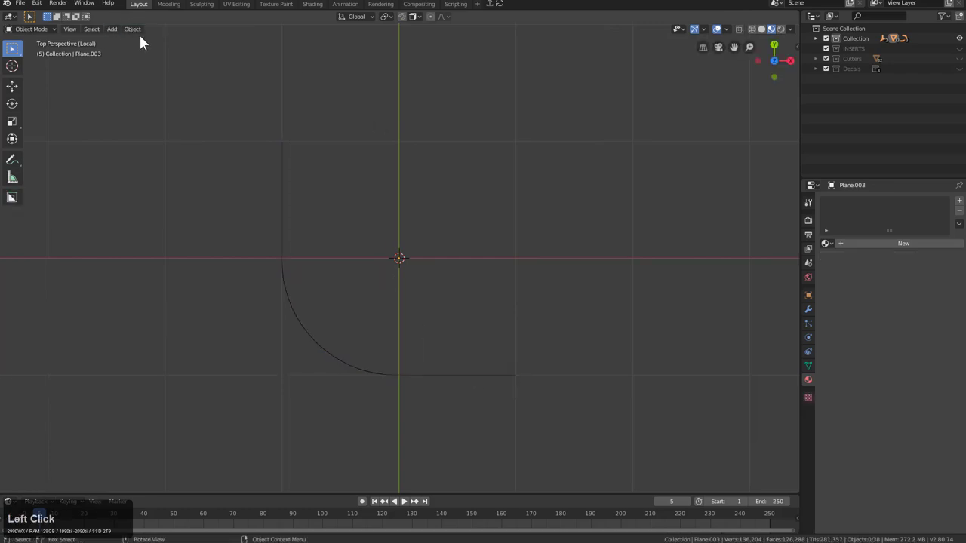
Step: Convert the rounded L-shaped profile from mesh to curve and leave the isolated view
left_click(133, 28)
left_click(191, 291)
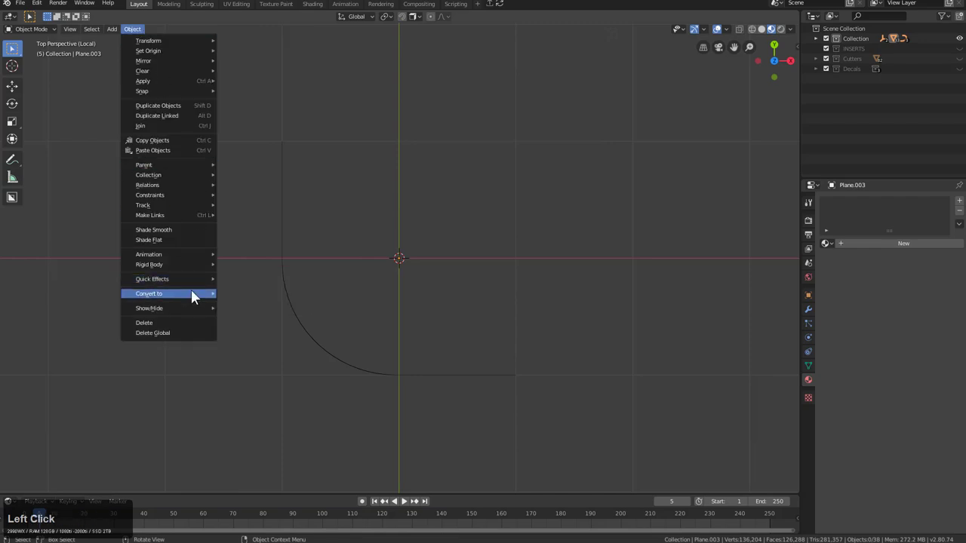
left_click(242, 305)
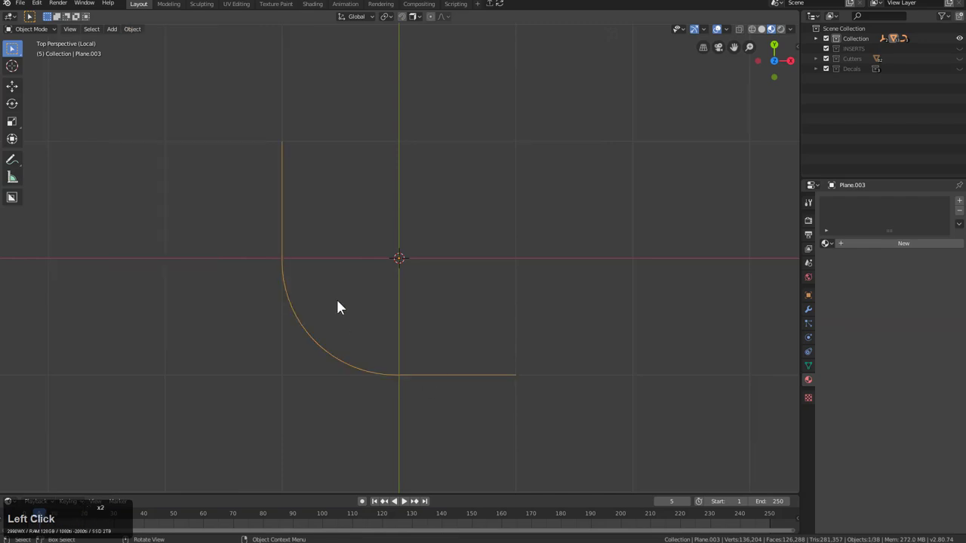
left_click(131, 30)
mouse_move(192, 293)
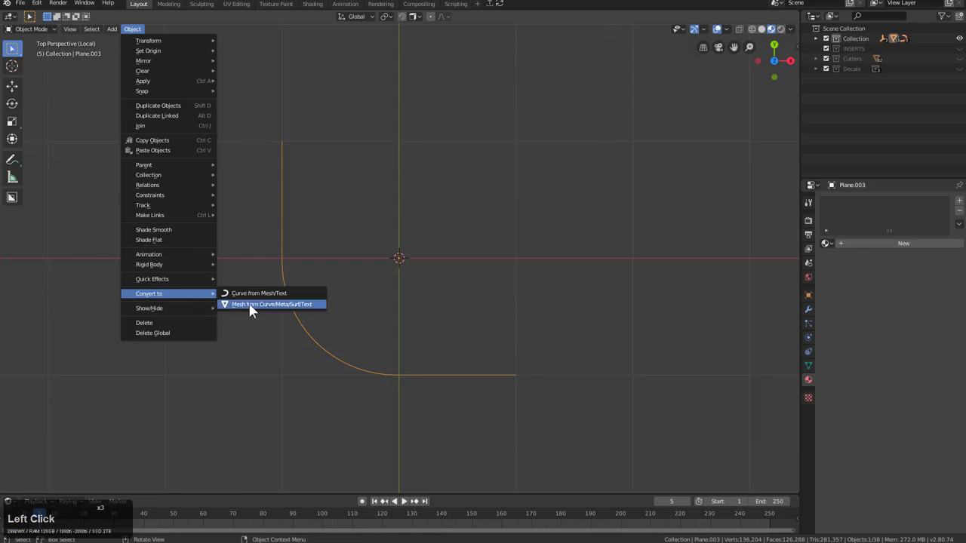
left_click(249, 294)
middle_click_drag(340, 270, 479, 203)
key("KP_Divide")
Step: Add a Bezier circle at the model's centre and scale it up until it surrounds the bowl
left_click(464, 181)
key("shift+a")
mouse_move(462, 206)
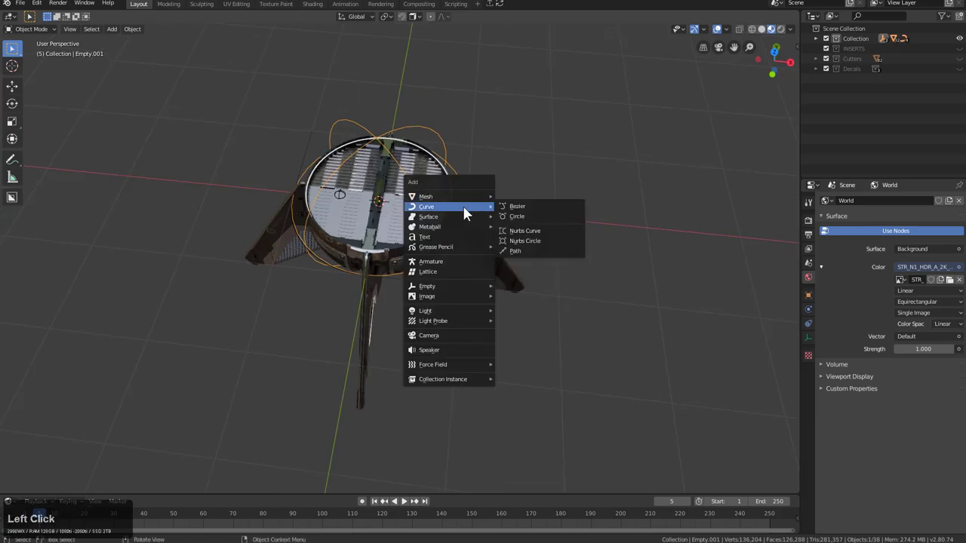
left_click(513, 218)
key("s")
left_click(465, 237)
key("q")
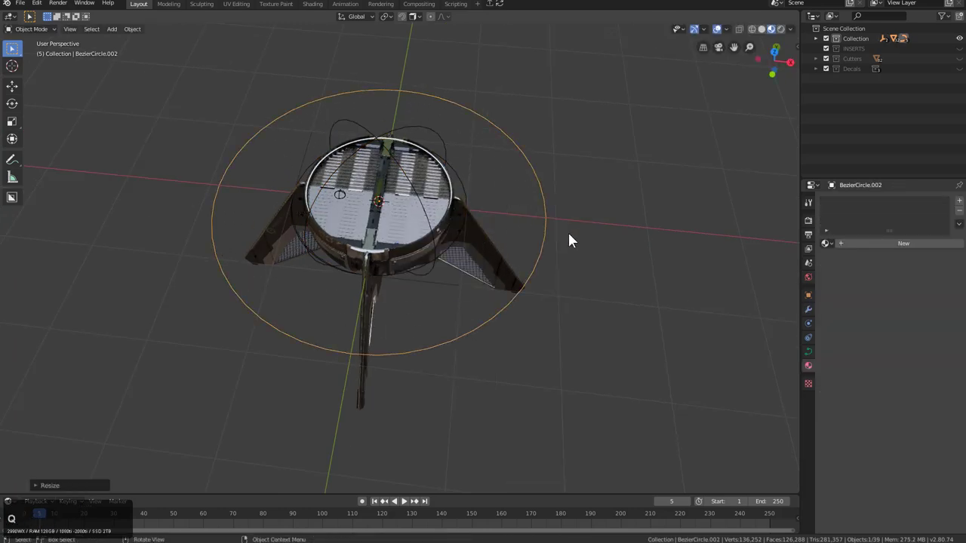
Step: Select the rounded profile curve and move it out to the negative X side of the model
scroll(498, 249, "up", 2)
middle_click_drag(462, 282, 422, 259)
left_click(464, 254)
key("g")
left_click(205, 265)
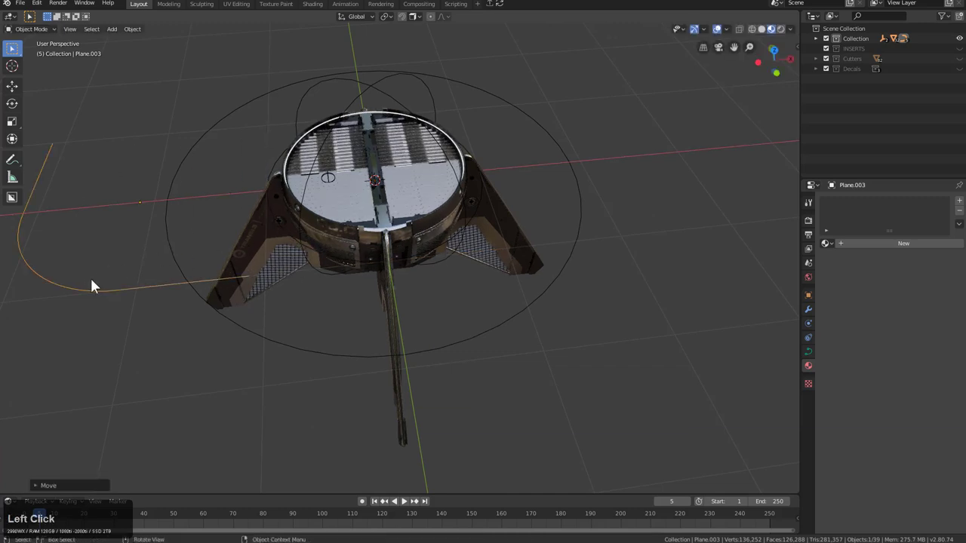
Step: Sweep the profile around the Bezier circle with Curve Taper to form a round backdrop
left_click(168, 198, "shift")
key("q")
left_click(164, 194)
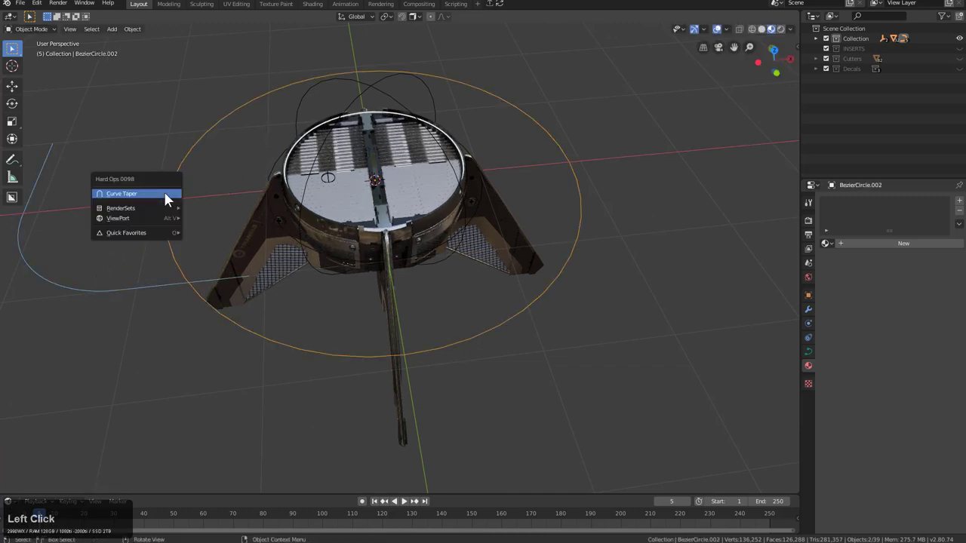
scroll(387, 230, "down", 3)
scroll(411, 219, "up", 3)
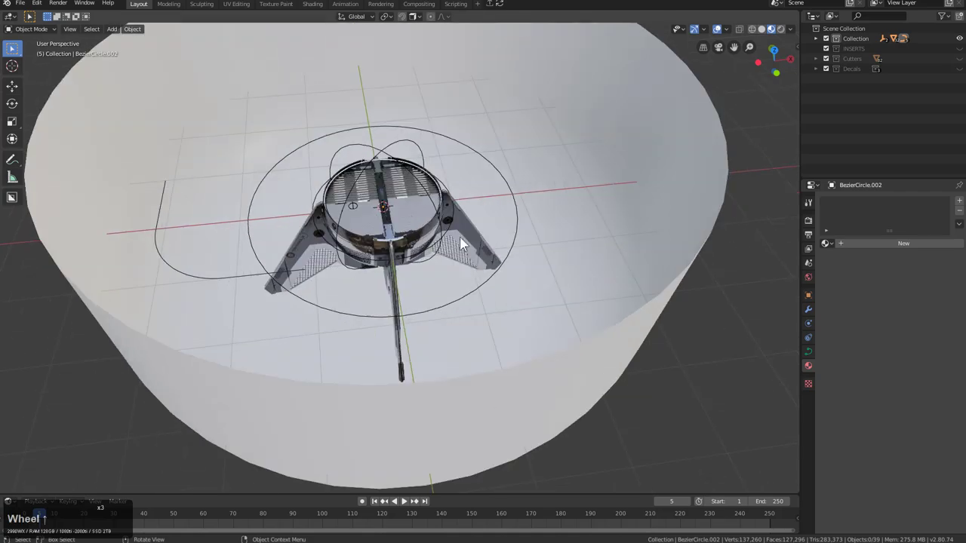
middle_click_drag(459, 236, 287, 315)
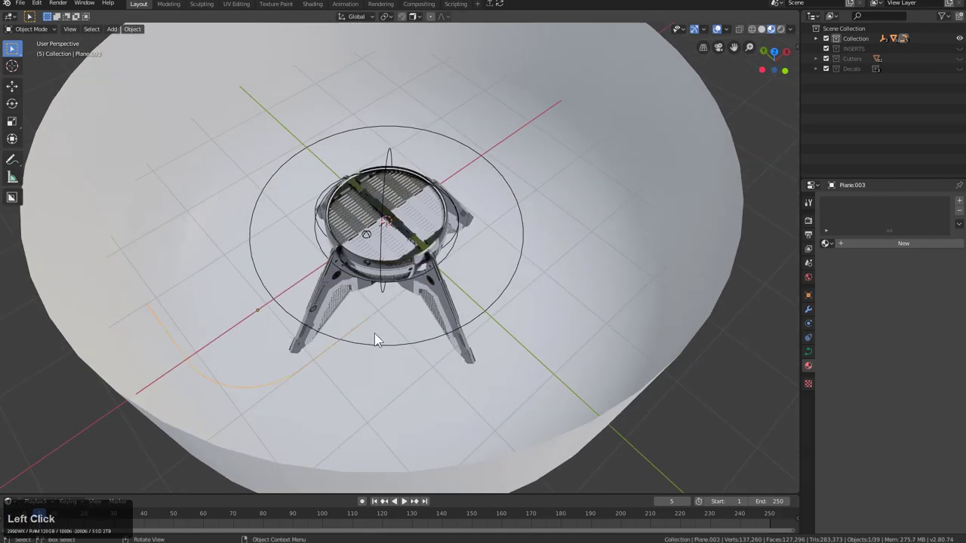
middle_click_drag(375, 339, 453, 213)
left_click(450, 211)
key("Tab")
scroll(473, 249, "up", 2)
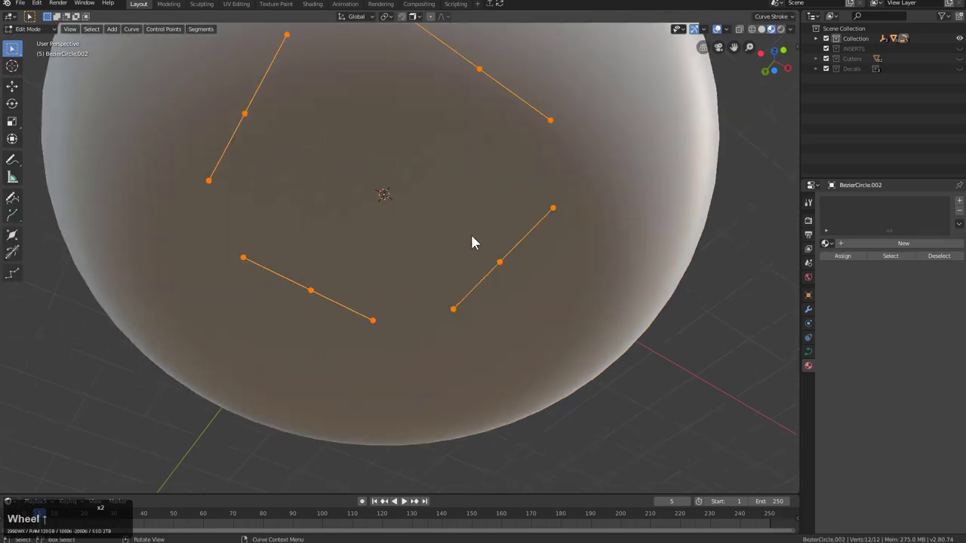
key("alt+s")
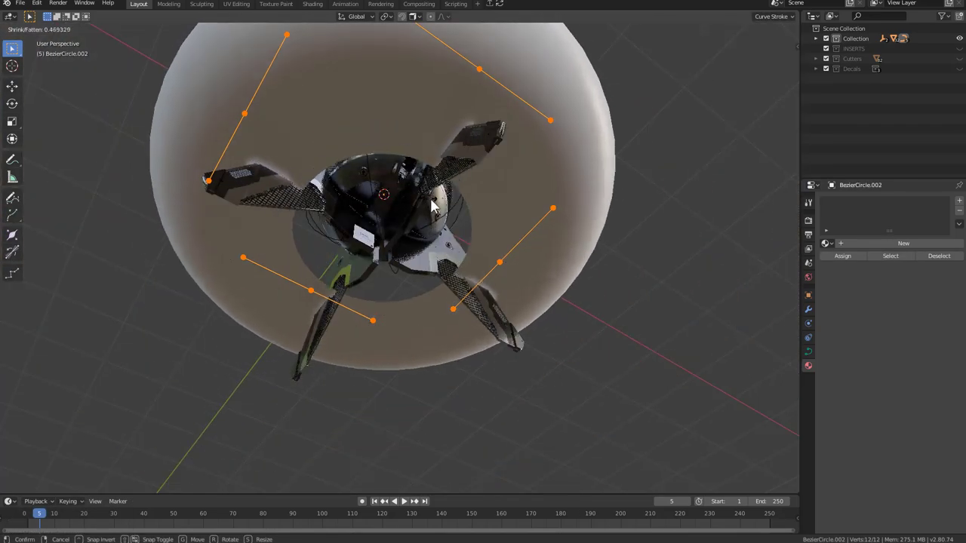
right_click(421, 189)
key("Tab")
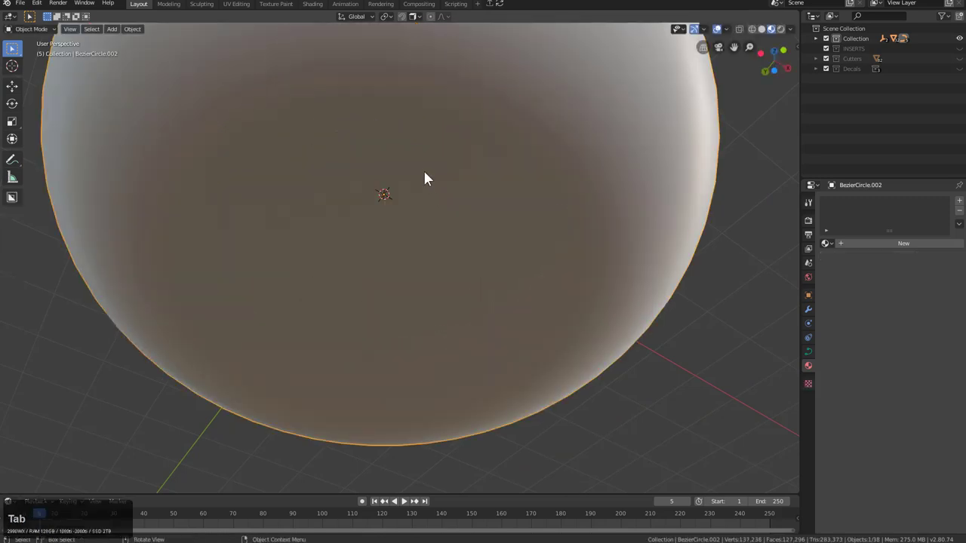
Step: Scale the circular backdrop up so it extends far around the model
scroll(426, 181, "down", 3)
key("s")
left_click(533, 251)
scroll(520, 246, "down", 5)
middle_click_drag(435, 209, 478, 173)
Step: Edit the backdrop circle and apply Shrink/Fatten to all its control points to close the hole in the floor
key("Tab")
scroll(474, 322, "up", 3)
key("alt+s")
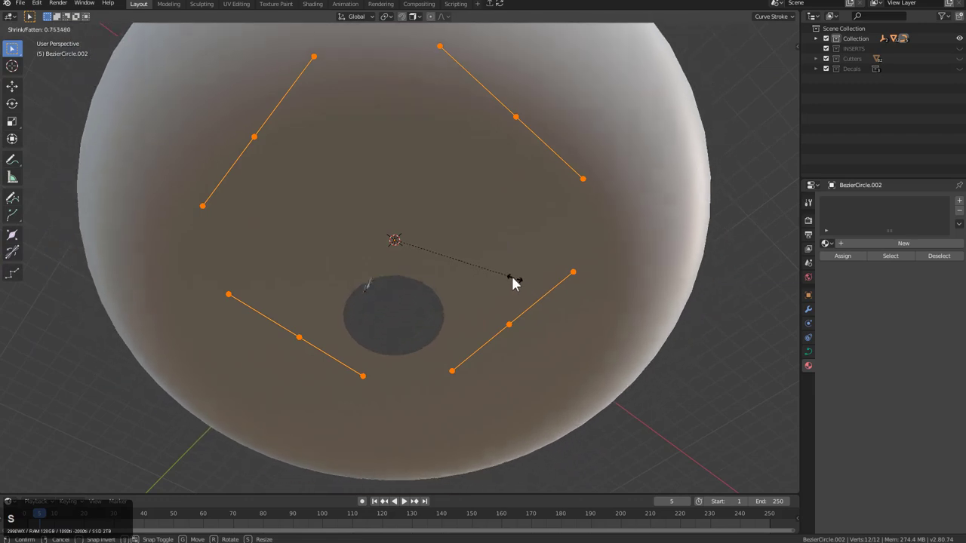
left_click(520, 291)
scroll(442, 209, "up", 3)
middle_click_drag(442, 209, 463, 203, "shift")
scroll(475, 252, "up", 1)
key("alt+s")
left_click(524, 271)
Step: Fine-tune the control points' Shrink/Fatten so the floor edges meet at the centre, and return to object mode
scroll(457, 203, "down", 3)
scroll(449, 203, "up", 3)
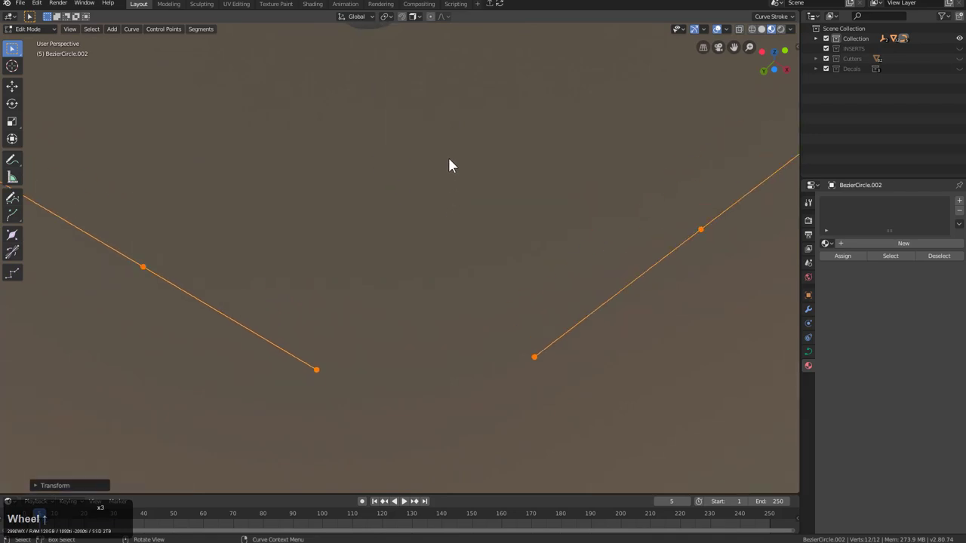
middle_click_drag(449, 165, 454, 191)
key("alt+s")
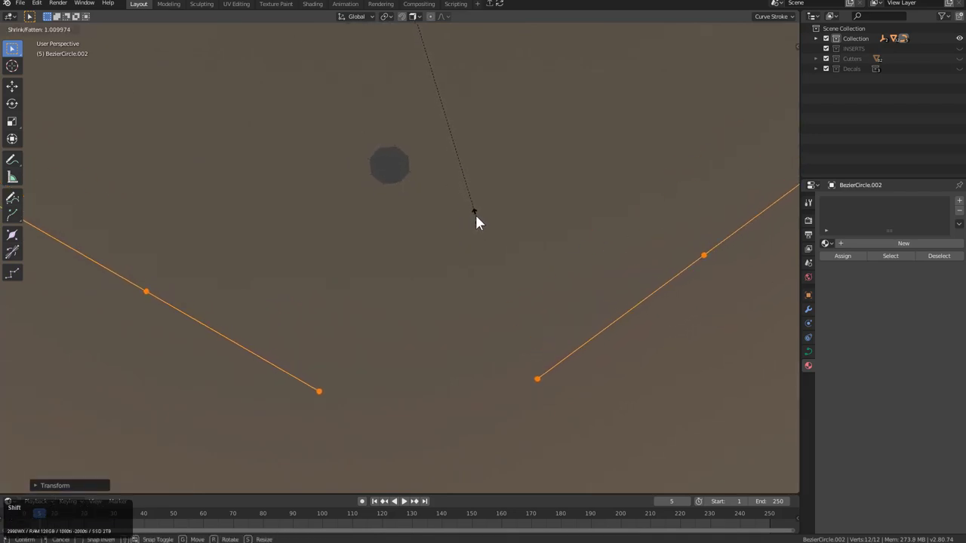
left_click(474, 212)
scroll(463, 200, "down", 3)
key("Tab")
Step: Move the backdrop down along the Z axis beneath the model's legs
middle_click_drag(445, 195, 434, 243)
scroll(440, 308, "down", 2)
key("g")
key("z")
left_click(437, 280)
Step: Show the backdrop in solid X-ray shading from the top orthographic view and clip the view to a strip across its centre
key("alt+z")
key("KP_7")
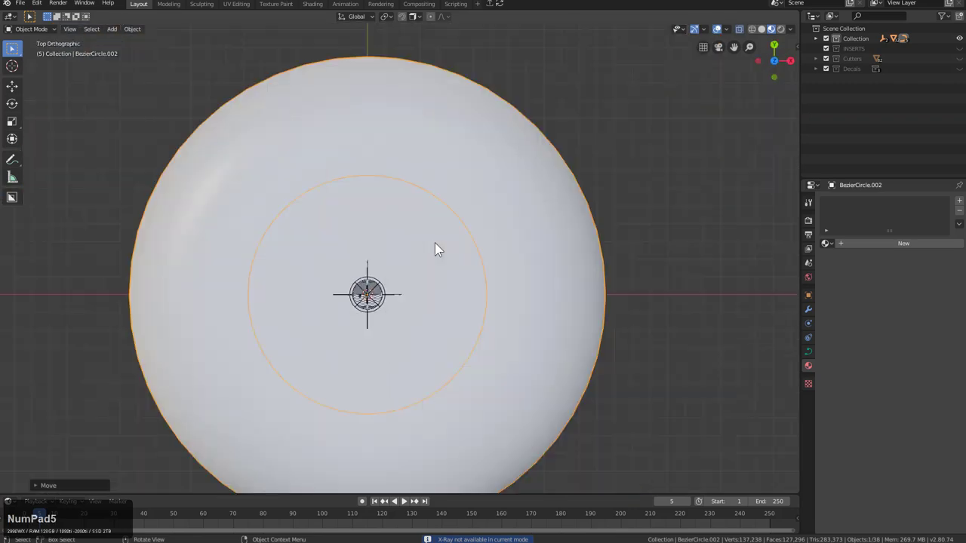
key("KP_5")
left_click(762, 29)
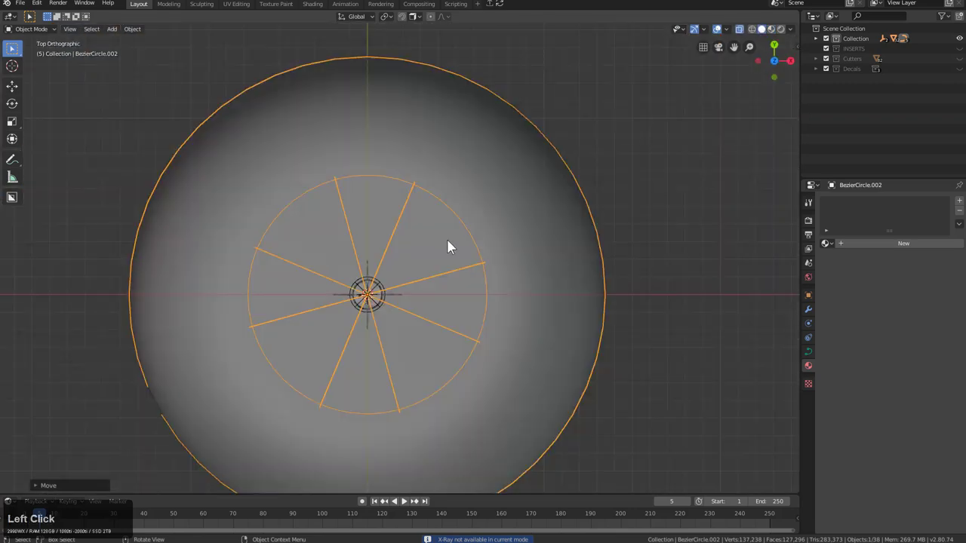
key("b")
left_click_drag(313, 264, 643, 342)
key("a")
left_click(487, 295)
Step: Use Adjust Curve on the backdrop to set 64 segments and a profile of 16
key("q")
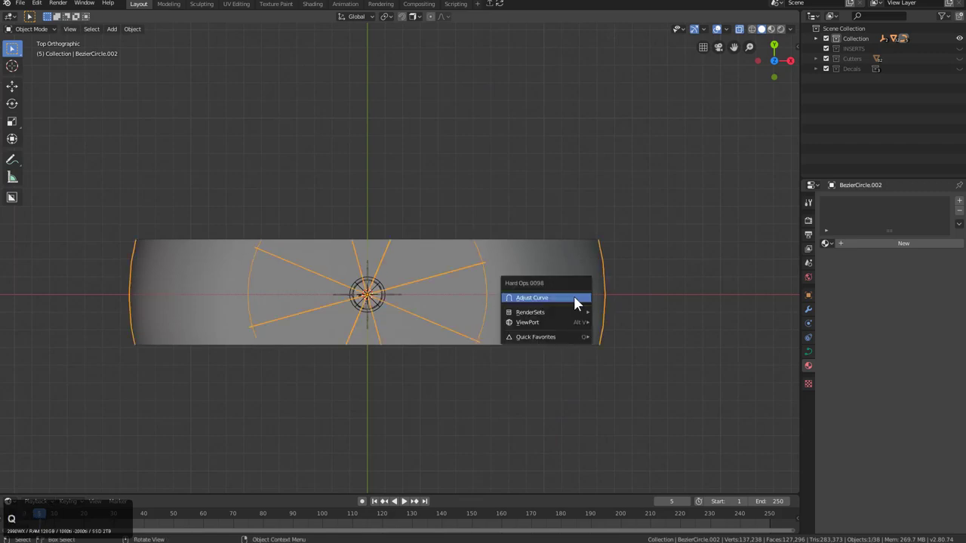
left_click(573, 296)
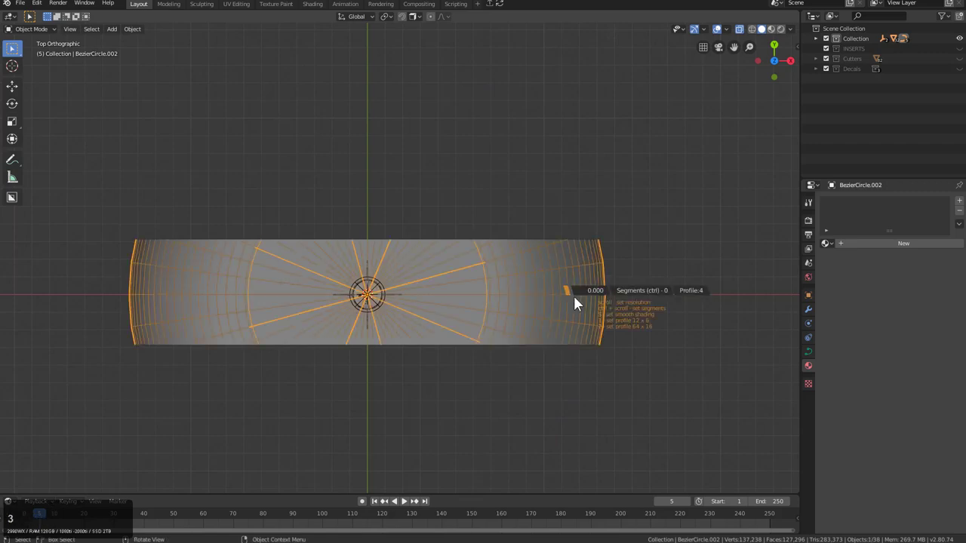
key("3")
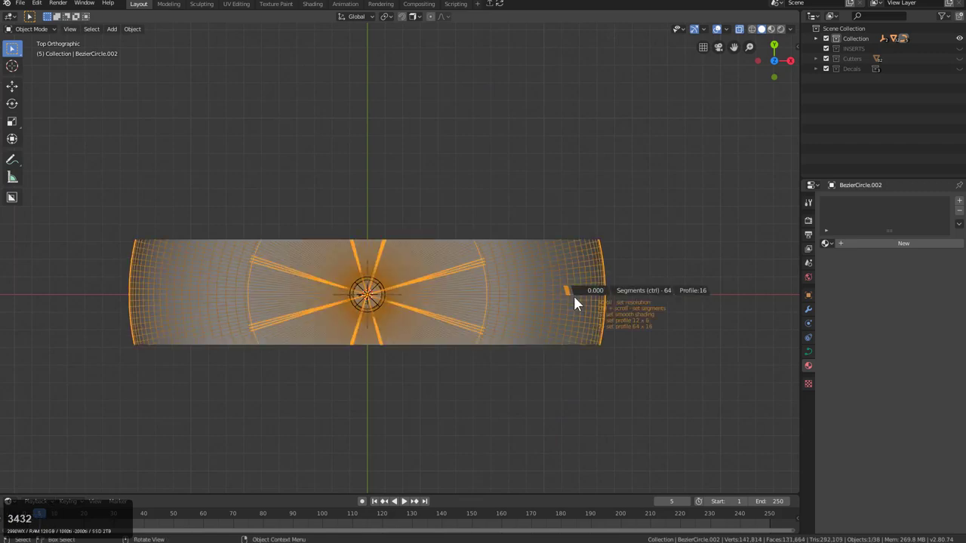
left_click(573, 294)
middle_click_drag(516, 289, 485, 258)
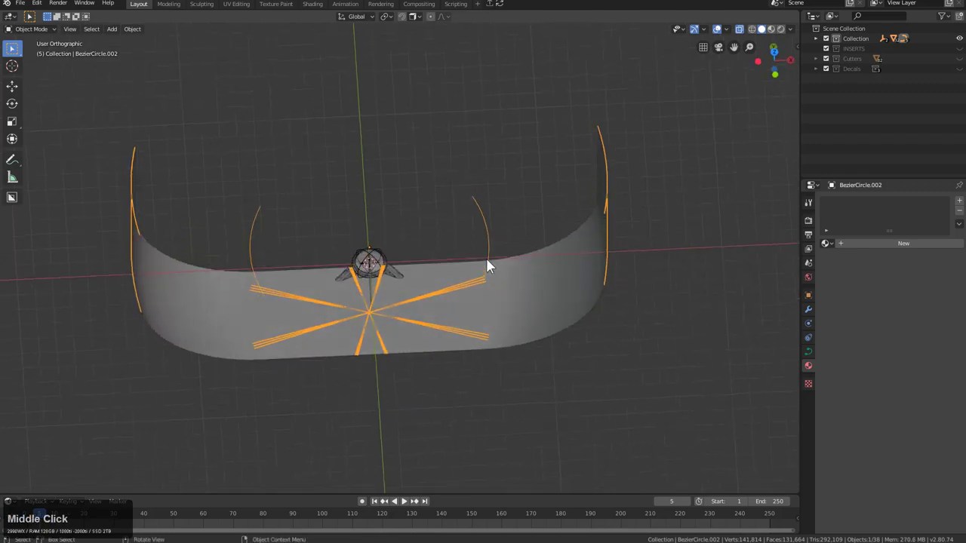
Step: Move the backdrop up along the Z axis in front view until its floor meets the bottoms of the model's legs
scroll(485, 256, "up", 3)
key("KP_1")
scroll(452, 304, "up", 3)
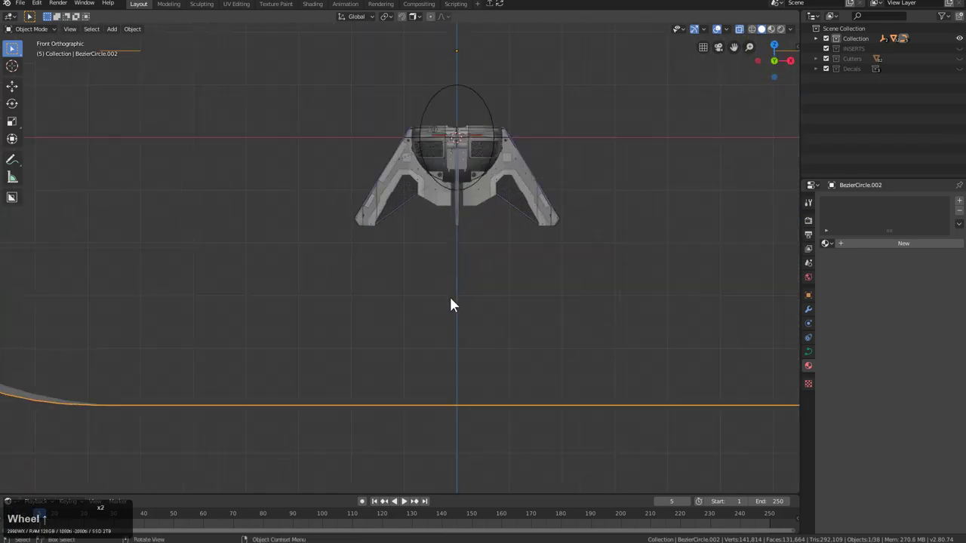
key("g")
key("z")
left_click(464, 121)
middle_click_drag(435, 227, 447, 291, "shift")
scroll(446, 290, "up", 6)
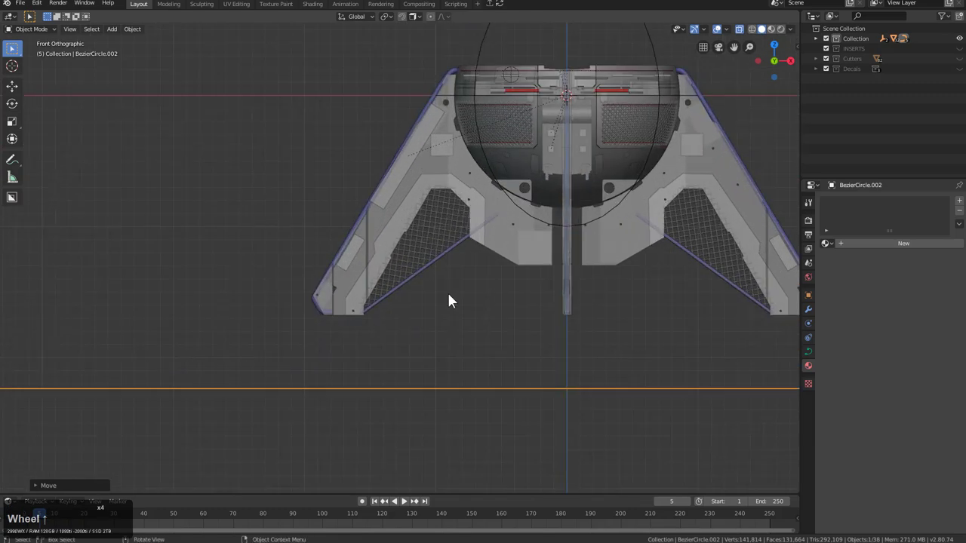
key("g")
key("z")
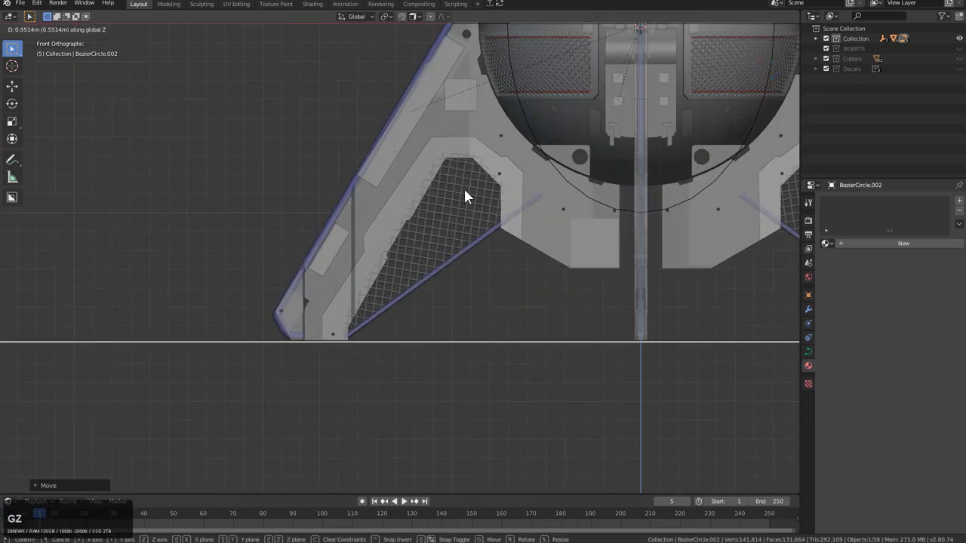
left_click(465, 197)
Step: Give the backdrop a new material with a grey base colour of value 0.5, and save the file
scroll(489, 275, "down", 3)
scroll(488, 274, "down", 6)
middle_click_drag(477, 287, 455, 371, "shift")
scroll(453, 368, "down", 3)
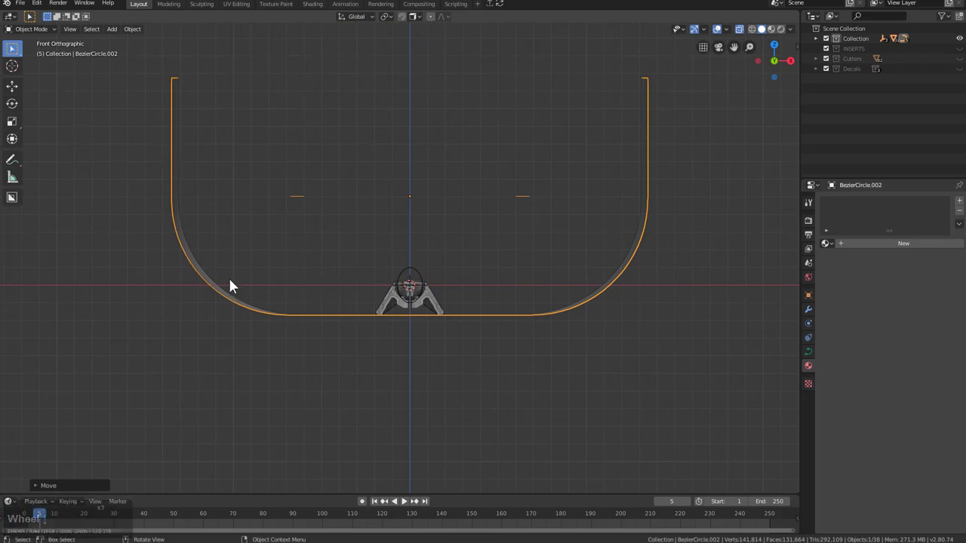
scroll(528, 270, "up", 2)
left_click(884, 242)
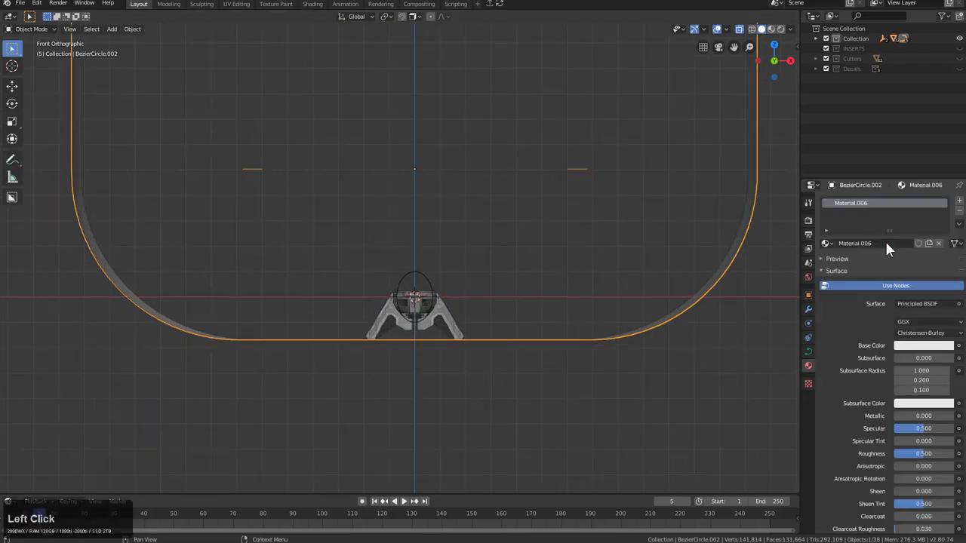
left_click(920, 347)
left_click_drag(946, 247, 946, 237)
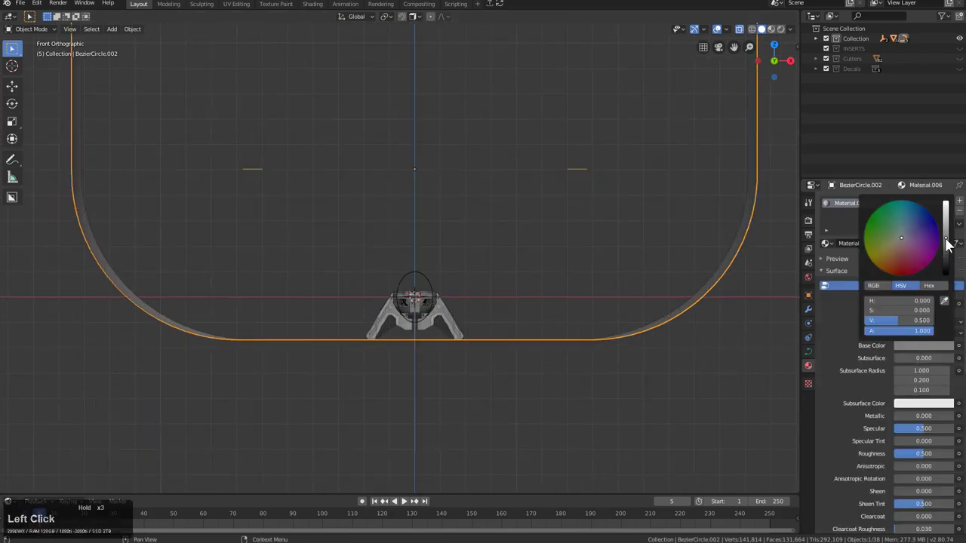
key("ctrl+s")
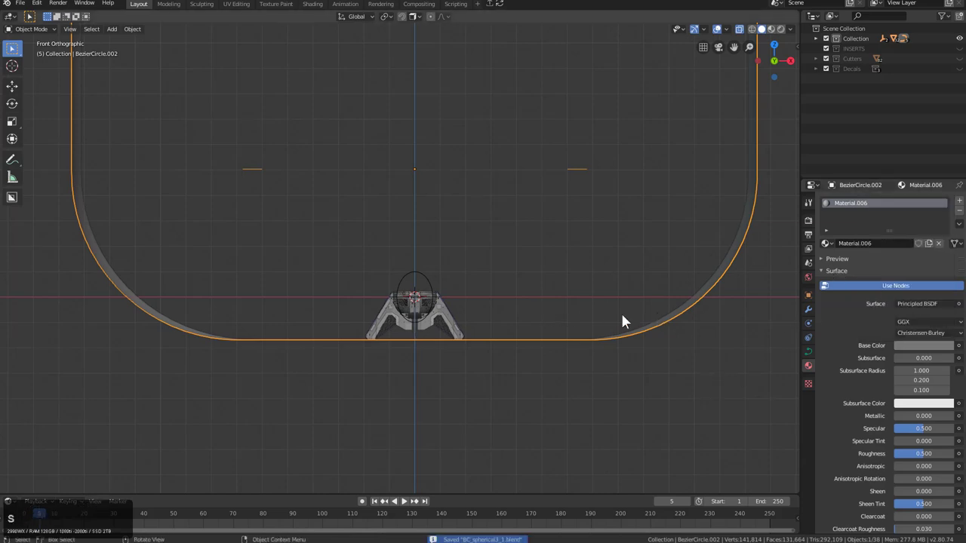
Step: Clear the view clipping and X-ray, and examine the bowl on the whole backdrop from the front and above in solid shading
middle_click_drag(621, 319, 475, 332)
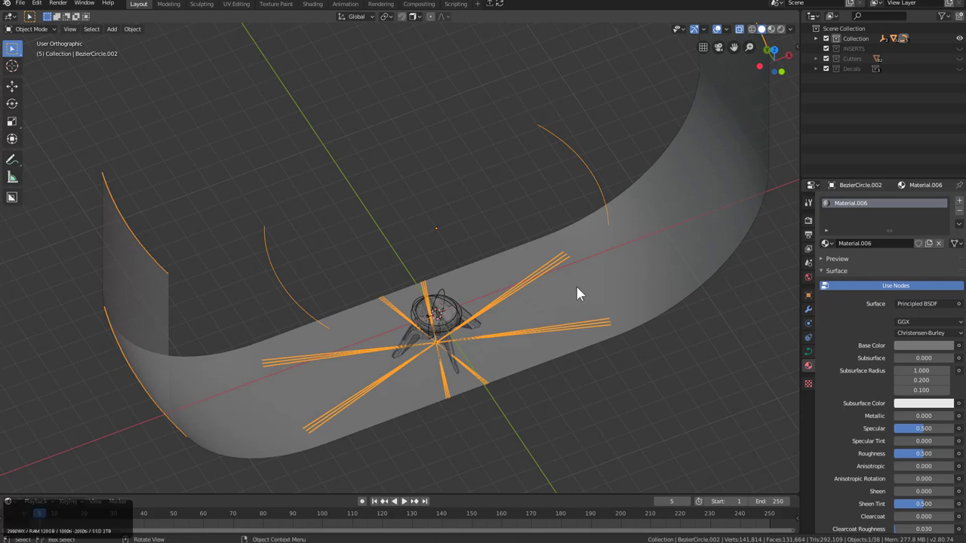
middle_click_drag(576, 284, 498, 351)
scroll(537, 273, "up", 3)
scroll(491, 334, "up", 3)
scroll(502, 343, "up", 3)
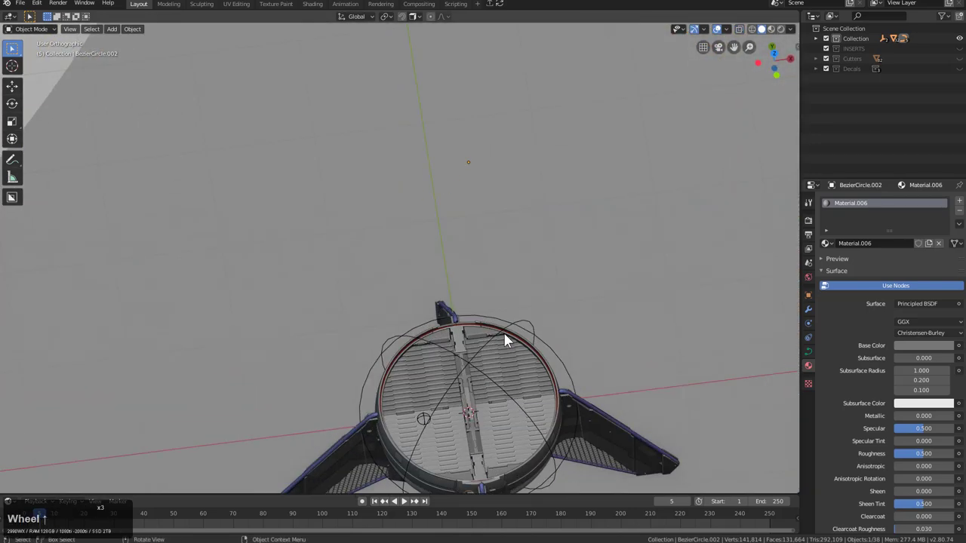
key("KP_1")
scroll(516, 346, "up", 2)
scroll(439, 258, "down", 2)
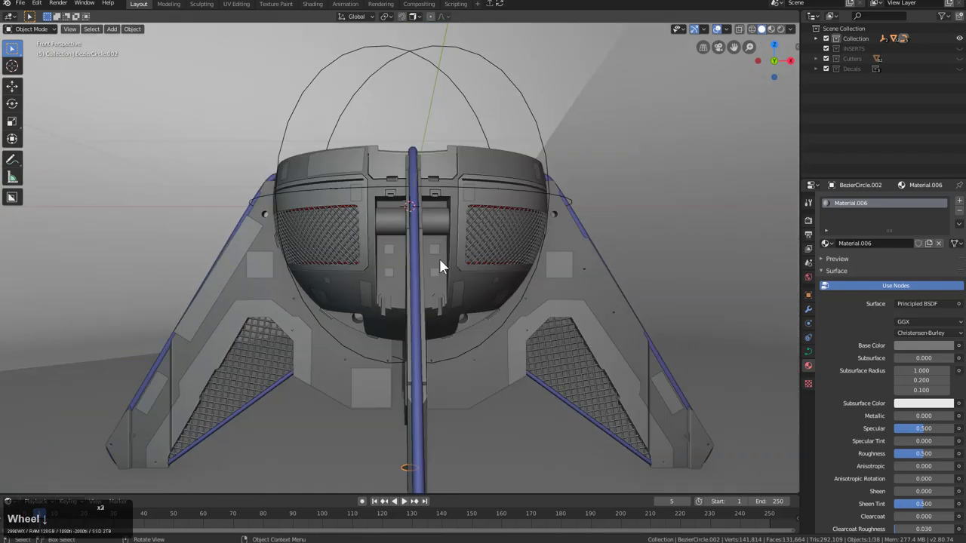
scroll(462, 268, "down", 4)
middle_click_drag(467, 271, 481, 226)
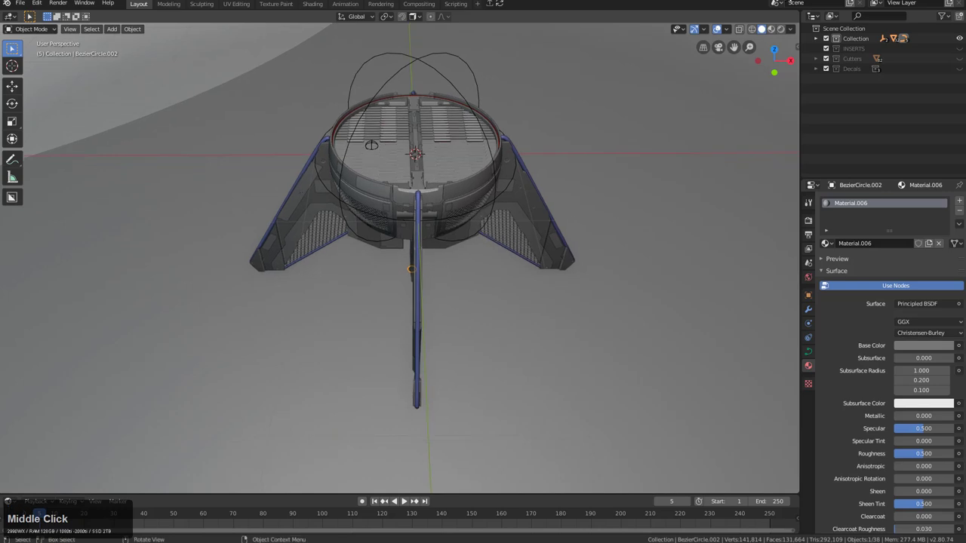
Step: Switch the viewport to rendered shading, check the bowl against the grey backdrop, and save the file
left_click(779, 30)
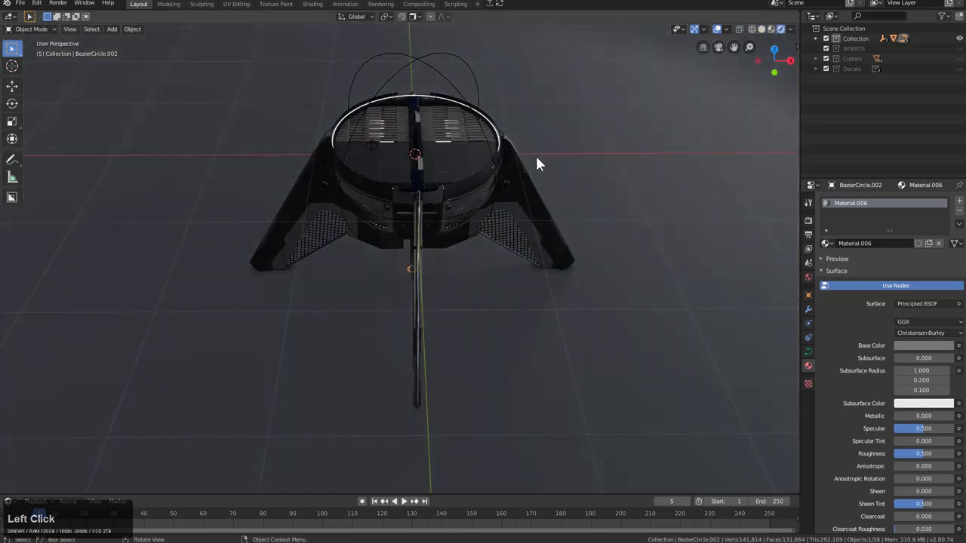
middle_click_drag(534, 154, 508, 164)
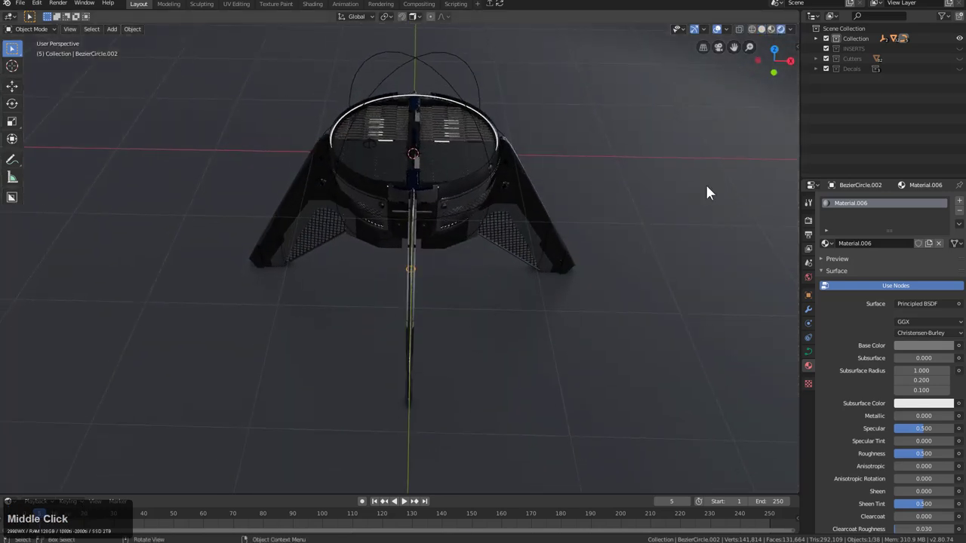
middle_click_drag(784, 309, 543, 283)
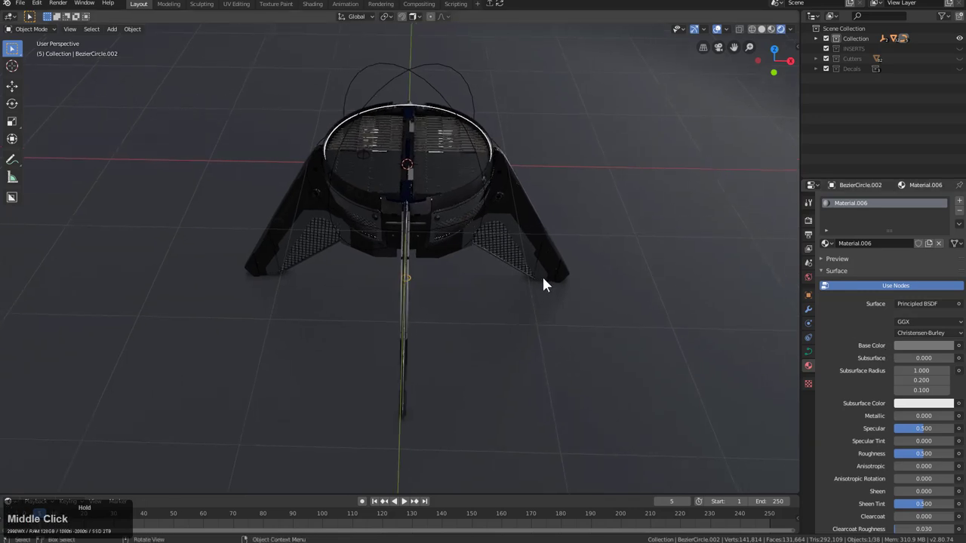
key("ctrl+s")
Step: Adjust the Shrink/Fatten of the backdrop's control points to close the floor's centre beneath the bowl, and return to object mode
middle_click_drag(470, 280, 572, 287)
scroll(501, 272, "up", 4)
scroll(573, 288, "up", 5)
key("Tab")
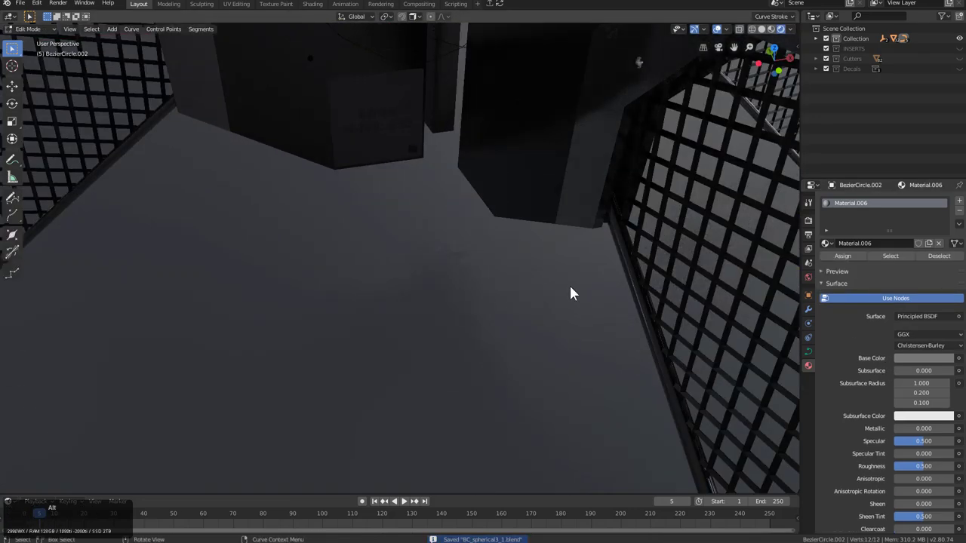
key("alt+s")
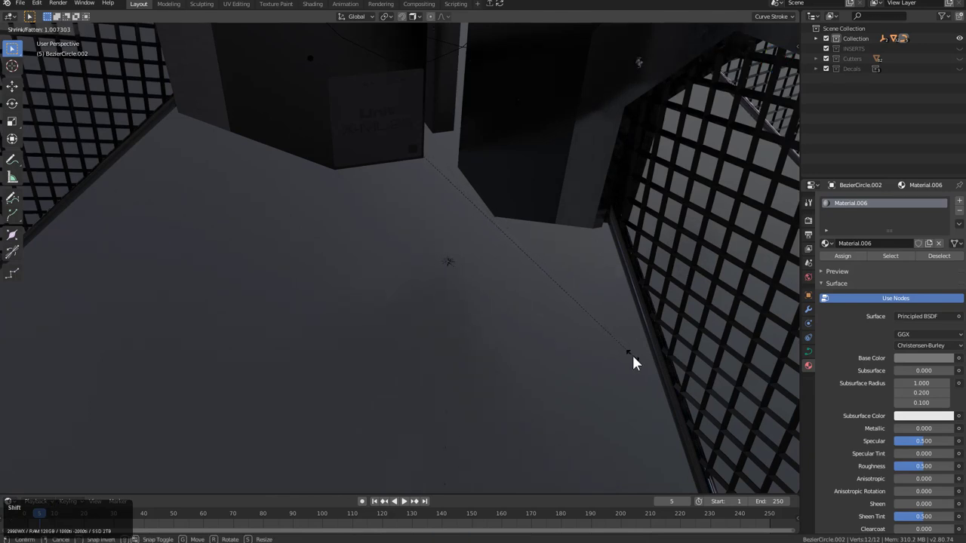
left_click(547, 258)
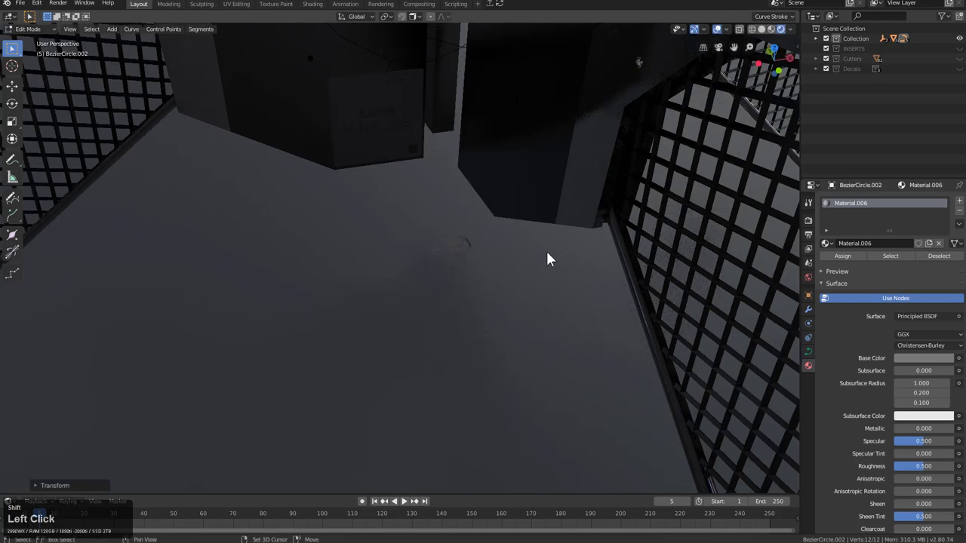
key("Tab")
scroll(545, 249, "down", 3)
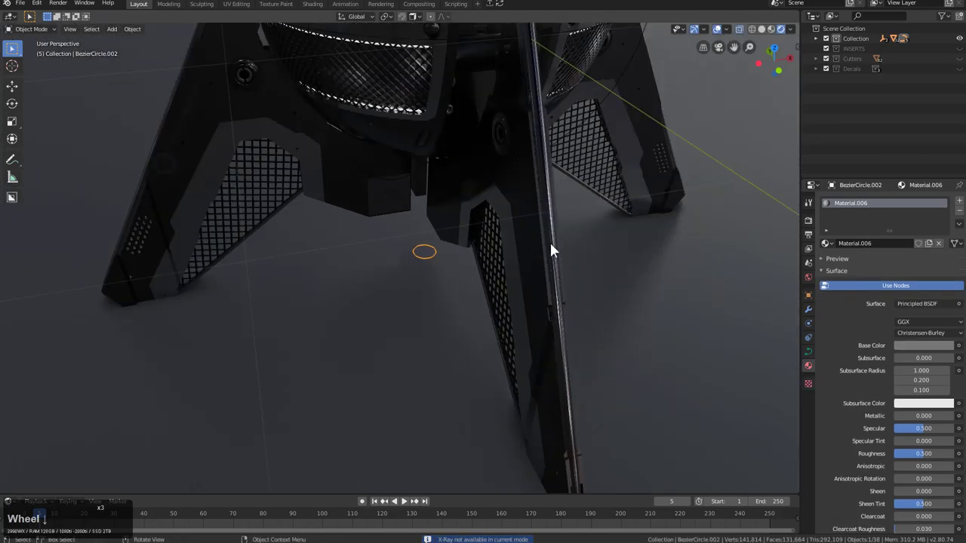
Step: Show the render settings, isolate the backdrop in local view and select it
left_click(808, 220)
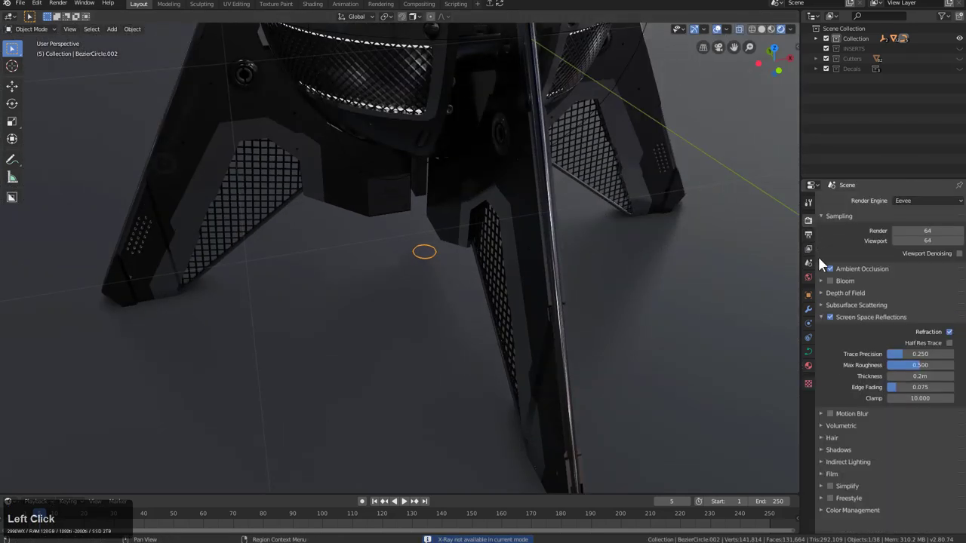
scroll(455, 267, "down", 5)
key("KP_Divide")
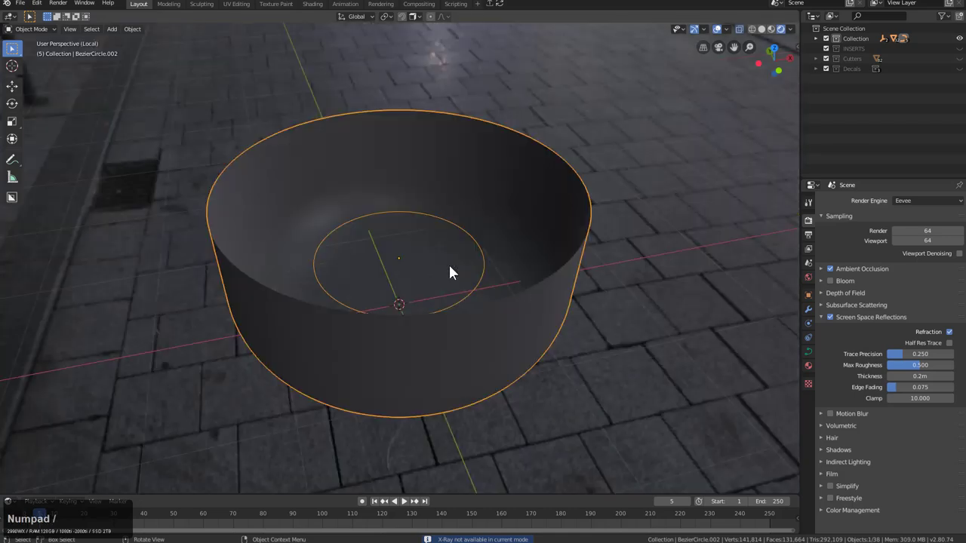
key("KP_Divide")
key("KP_Divide")
middle_click_drag(450, 272, 498, 282)
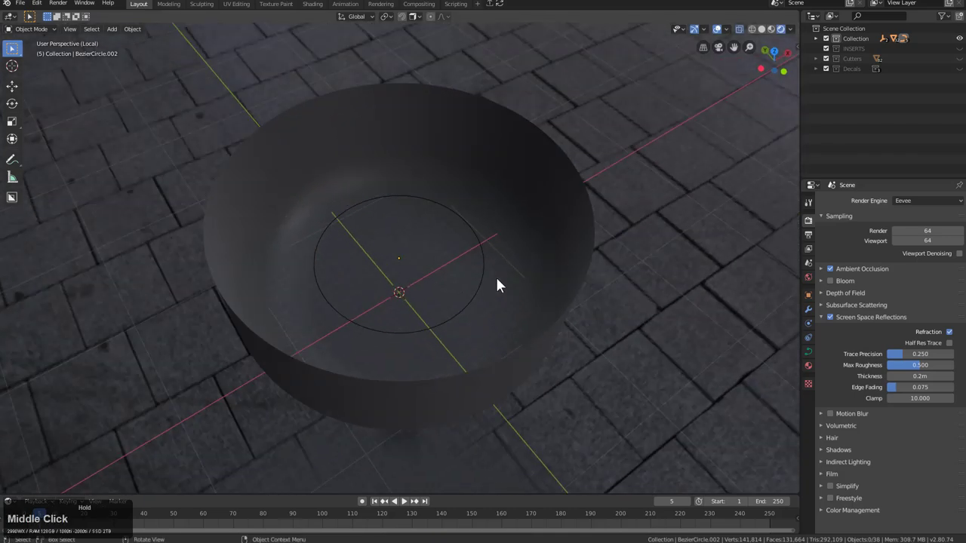
scroll(496, 281, "up", 3)
left_click(496, 281)
scroll(495, 275, "up", 5)
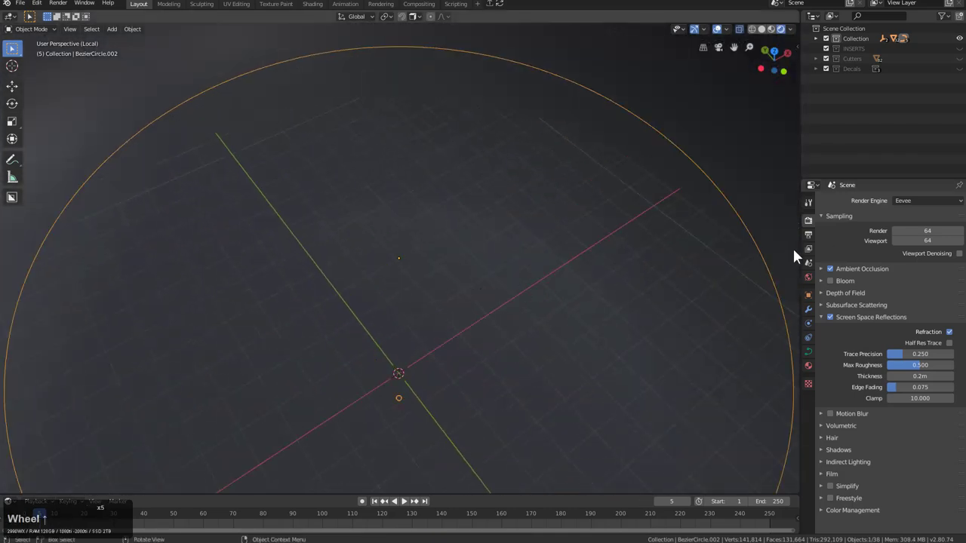
Step: Turn on the wireframe overlay for the viewport and examine the mesh around the backdrop floor's centre
key("q")
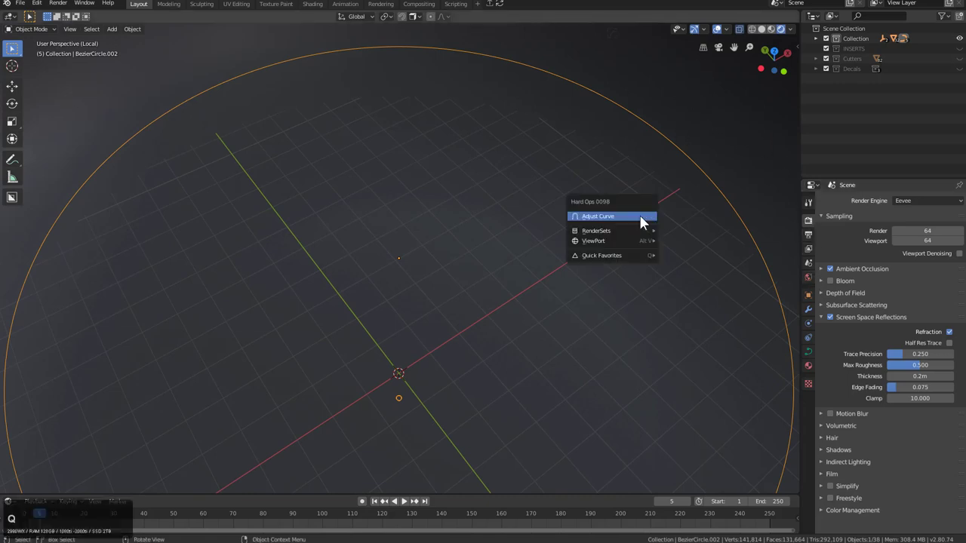
mouse_move(637, 242)
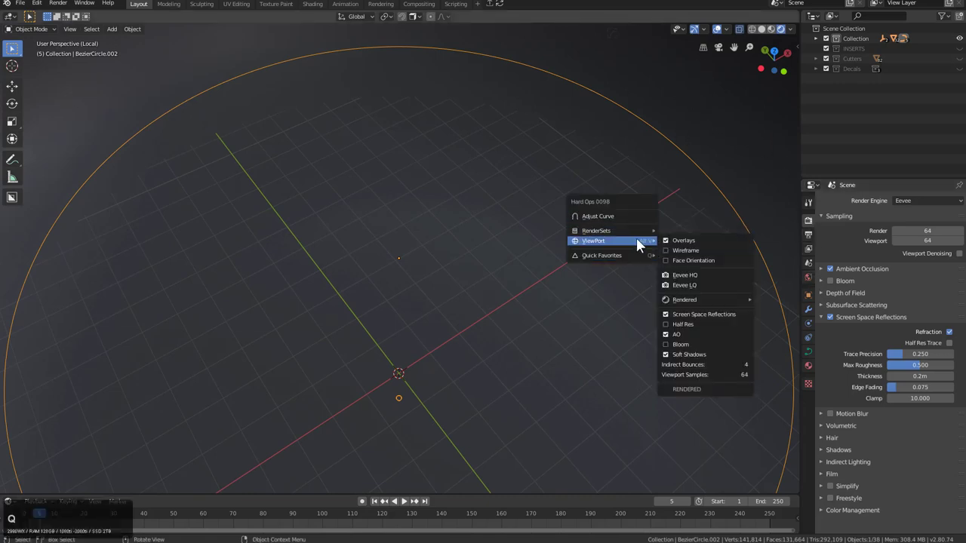
left_click(677, 250)
scroll(608, 207, "up", 3)
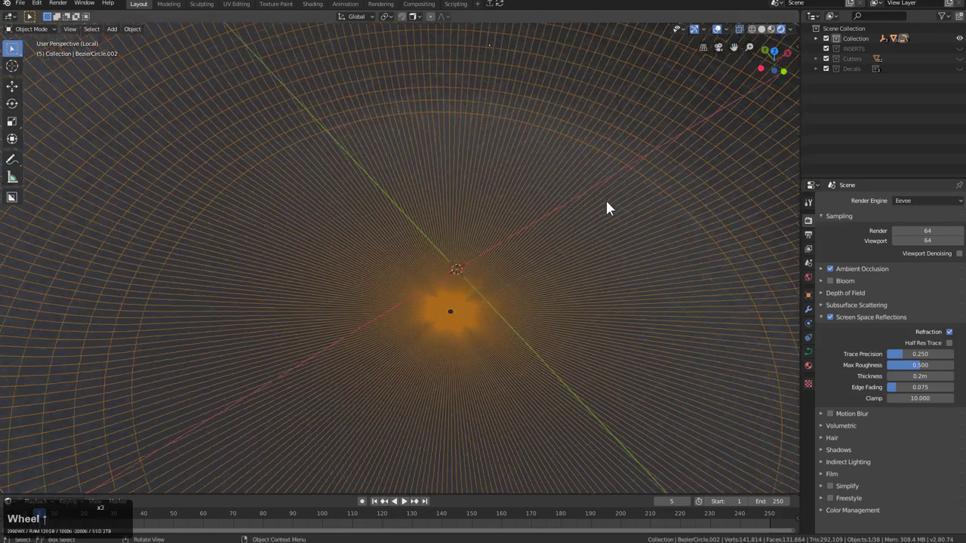
scroll(626, 335, "up", 2)
middle_click_drag(626, 335, 460, 194)
scroll(558, 325, "up", 10)
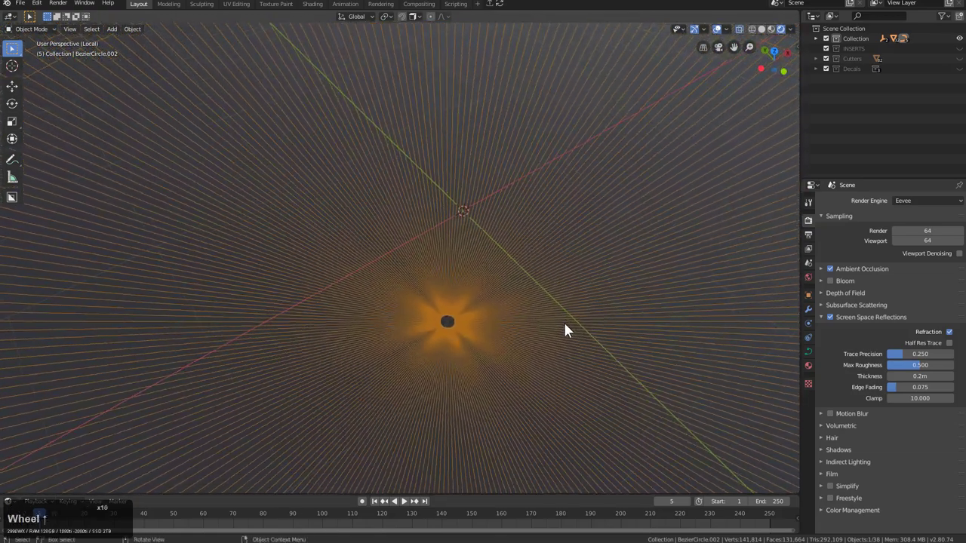
Step: Add a Decimate modifier to the backdrop and set it to Planar mode
key("q")
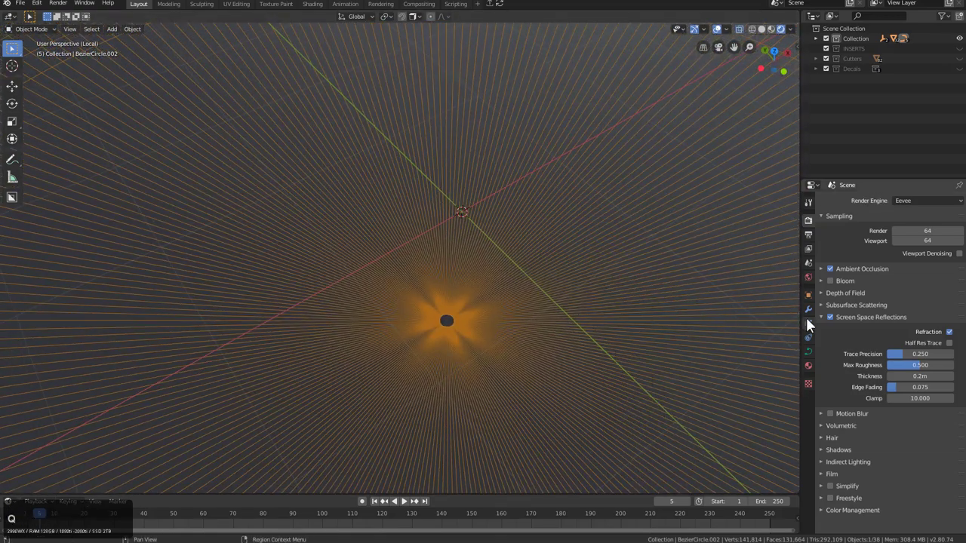
left_click(808, 310)
left_click(877, 200)
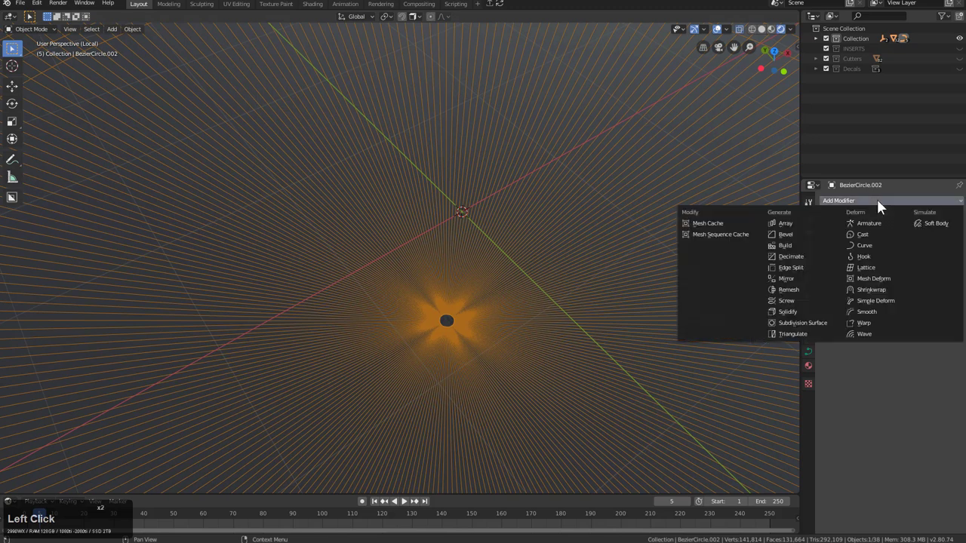
left_click(797, 260)
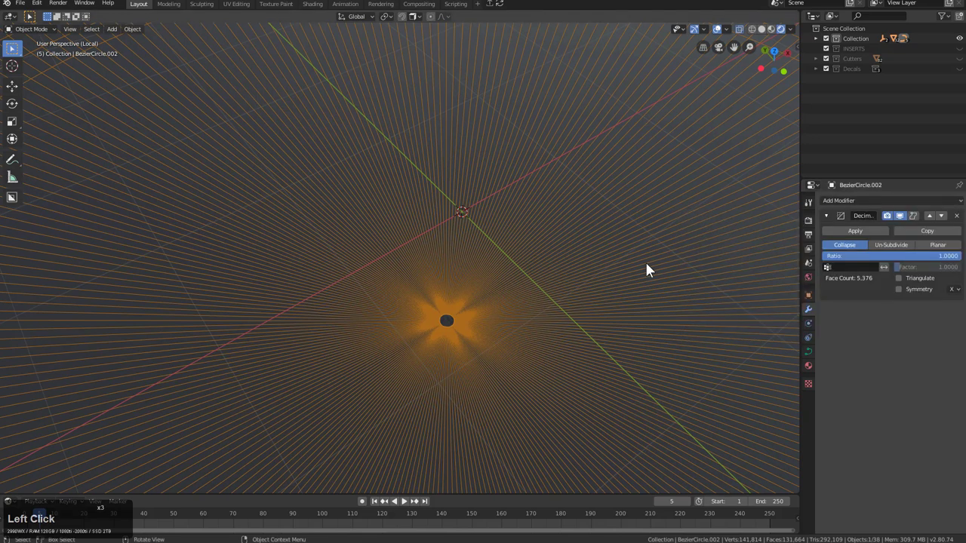
left_click(935, 245)
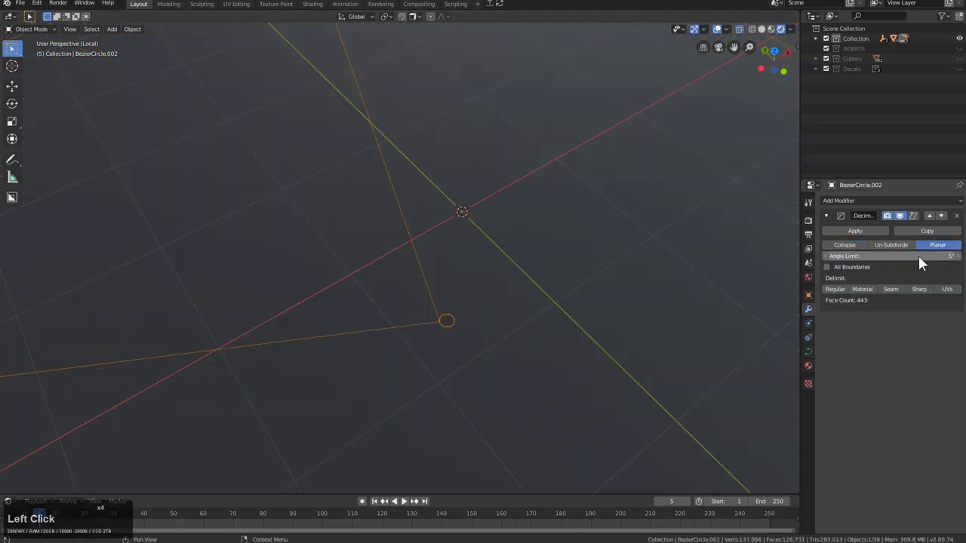
Step: Check the decimated floor mesh and reduce the Decimate modifier's angle limit to 0.02°
scroll(536, 270, "down", 1)
scroll(521, 257, "down", 3)
scroll(516, 248, "up", 3)
key("Tab")
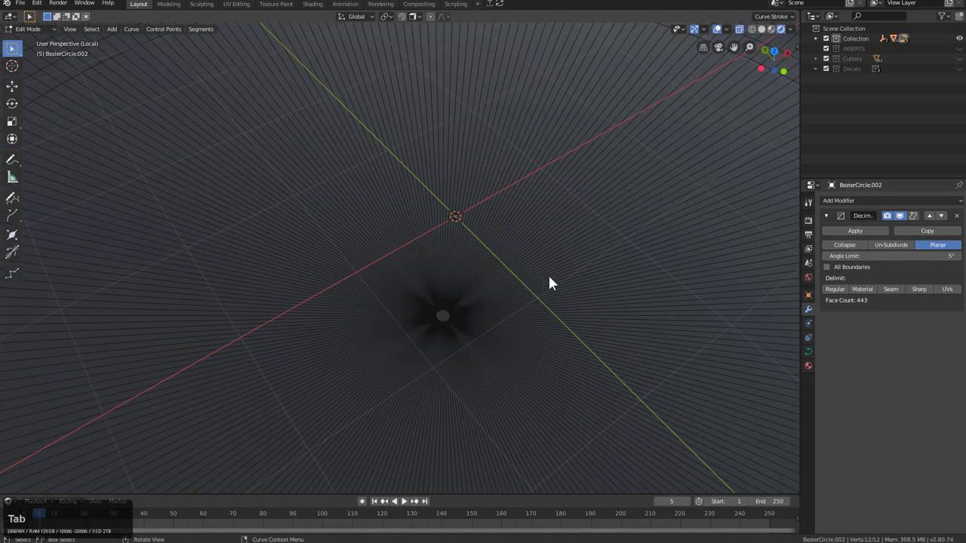
key("Tab")
scroll(548, 270, "down", 3)
scroll(547, 270, "down", 2)
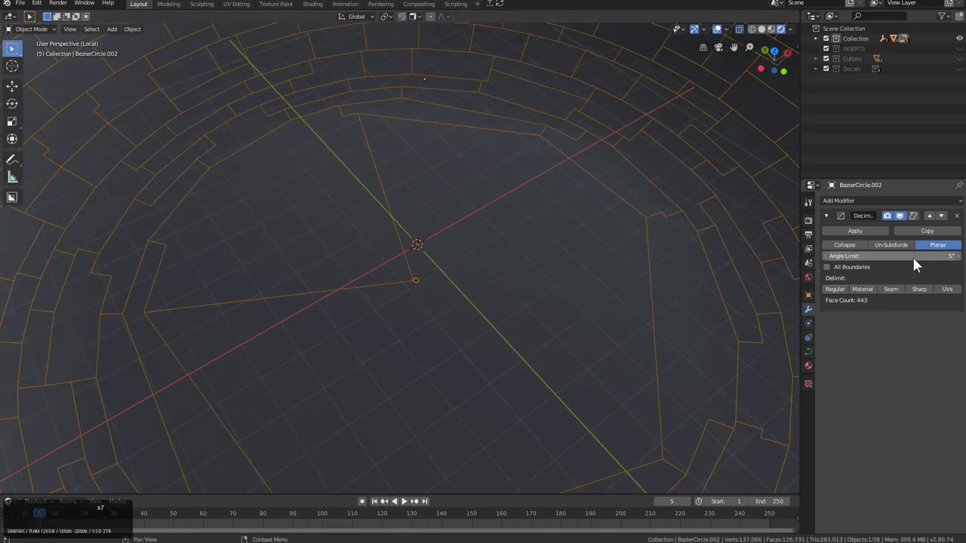
left_click_drag(912, 256, 888, 259)
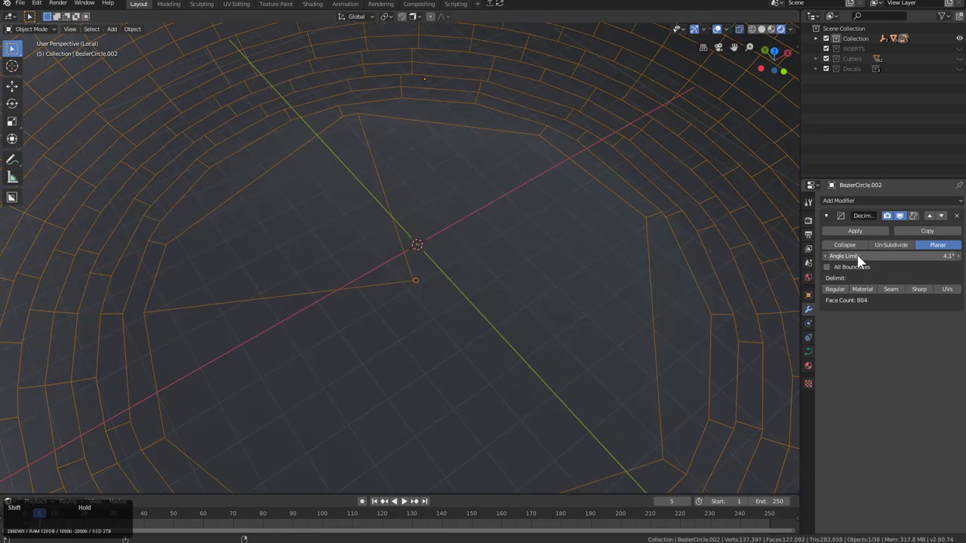
left_click_drag(811, 260, 657, 261, "shift")
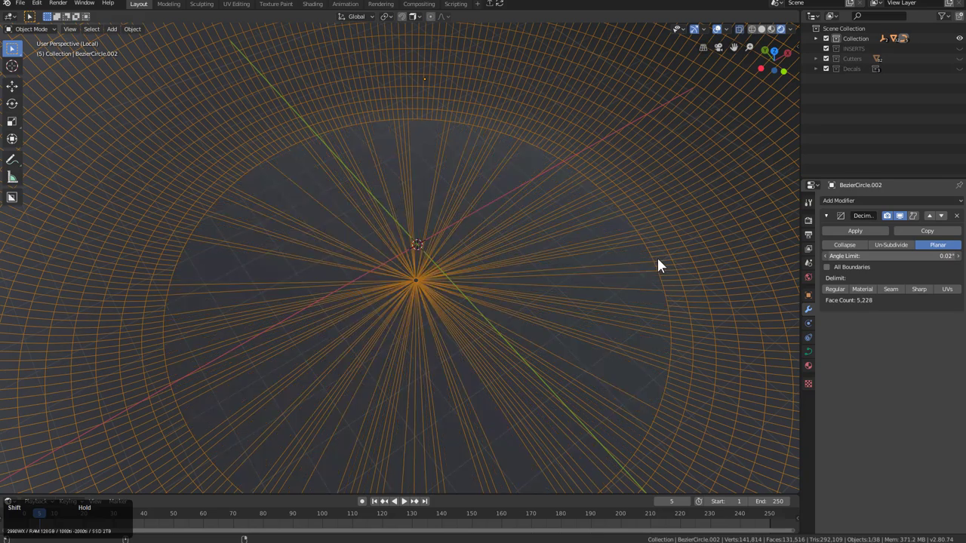
Step: Select all of the backdrop curve's points and apply Shrink/Fatten with a value of about 1.01
key("Tab")
middle_click_drag(567, 309, 520, 298)
key("a")
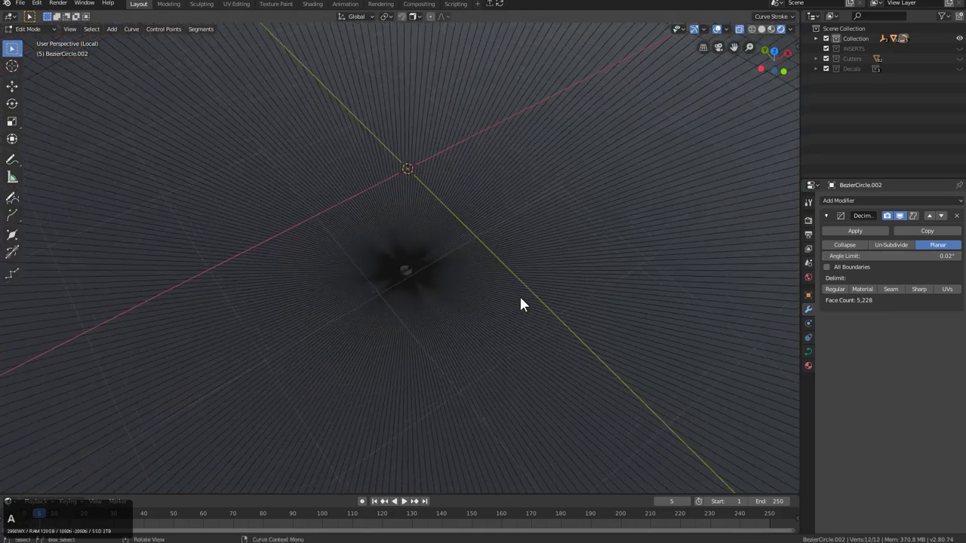
key("alt+s")
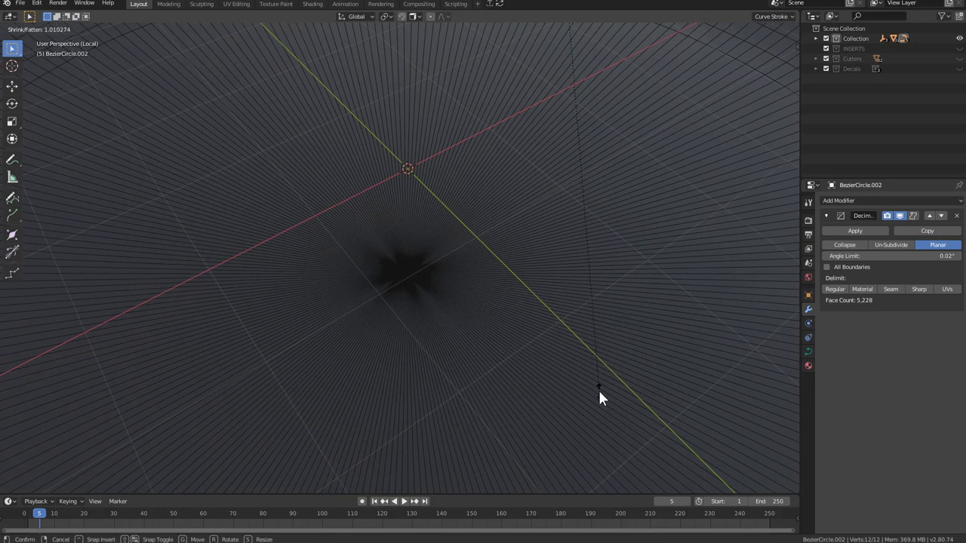
left_click(597, 387)
key("Tab")
scroll(558, 347, "down", 5)
key("alt+z")
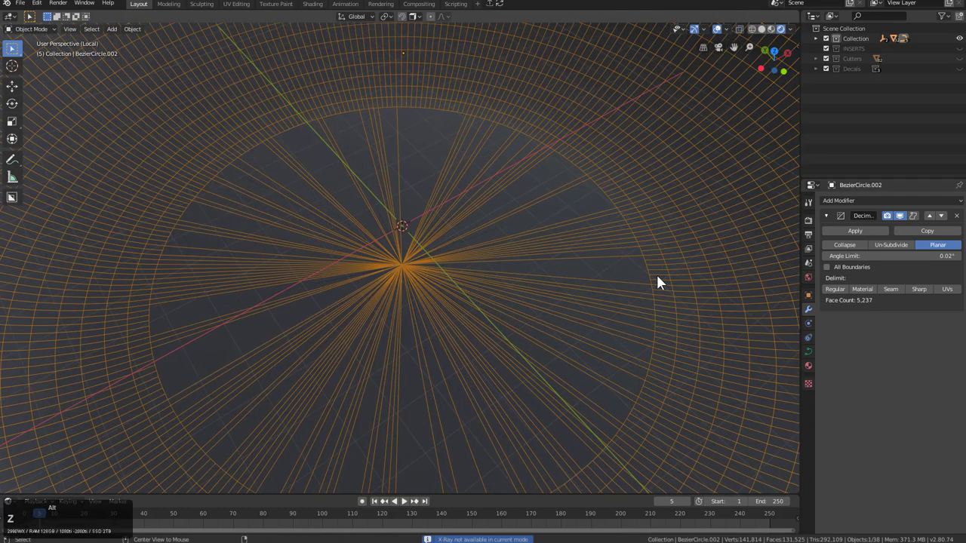
Step: Turn off the wireframe overlay in the viewport and examine the backdrop's shaded floor
key("q")
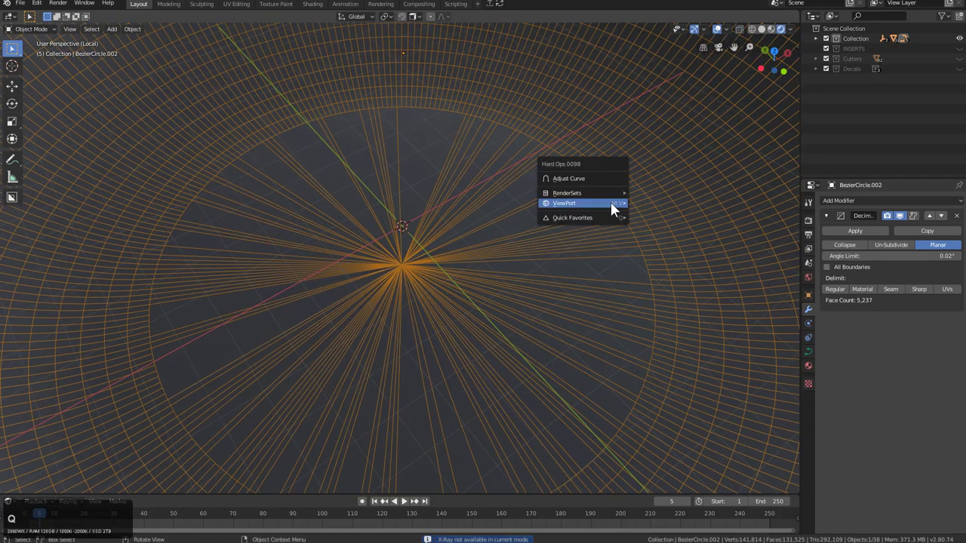
mouse_move(608, 201)
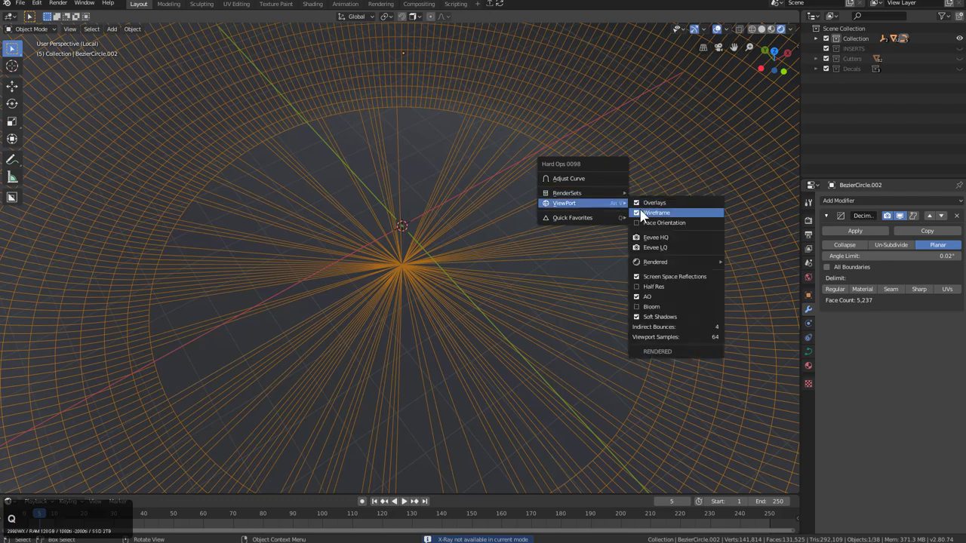
left_click(641, 213)
middle_click_drag(497, 269, 485, 284)
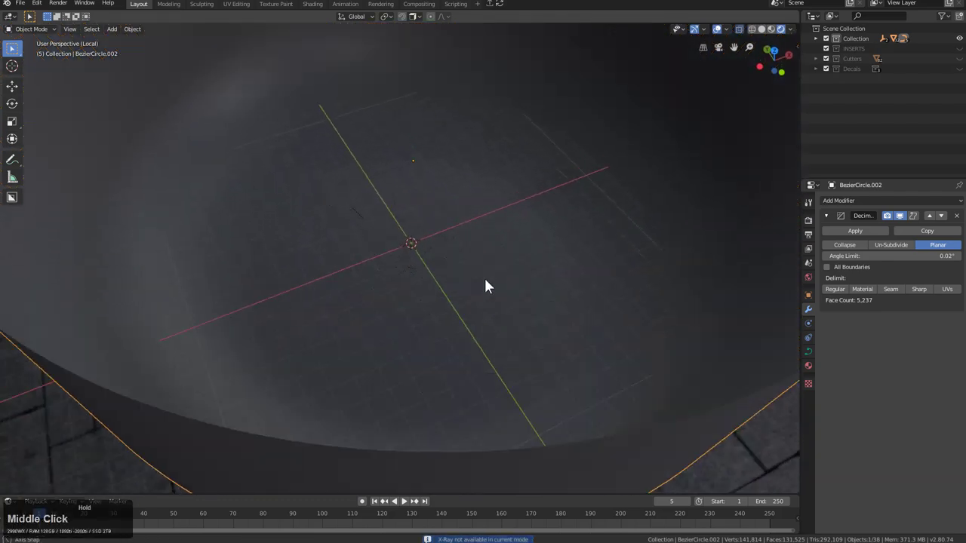
scroll(470, 286, "up", 4)
Step: Shrink/Fatten all of the backdrop curve's points twice, by about 0.996 each time, and return to Object Mode
key("Tab")
scroll(442, 219, "up", 1)
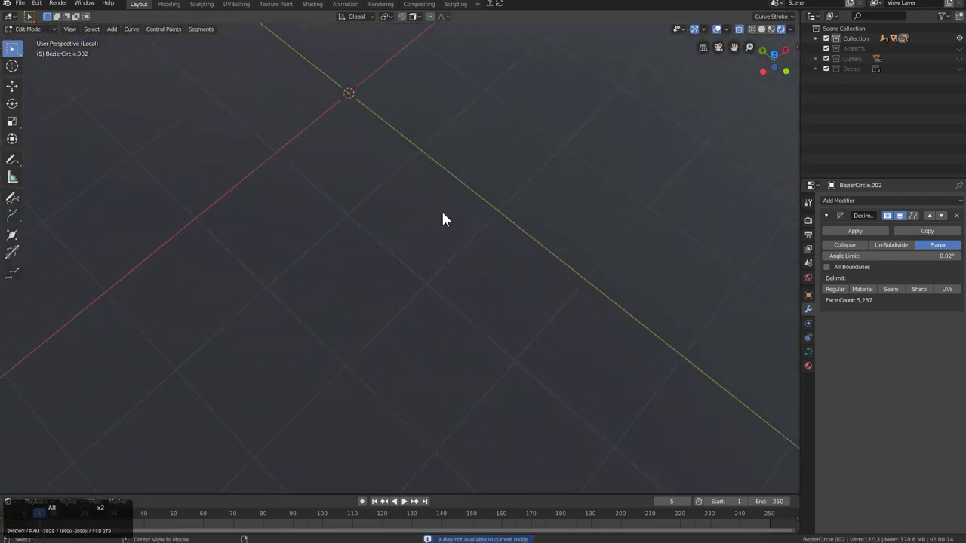
key("alt+s")
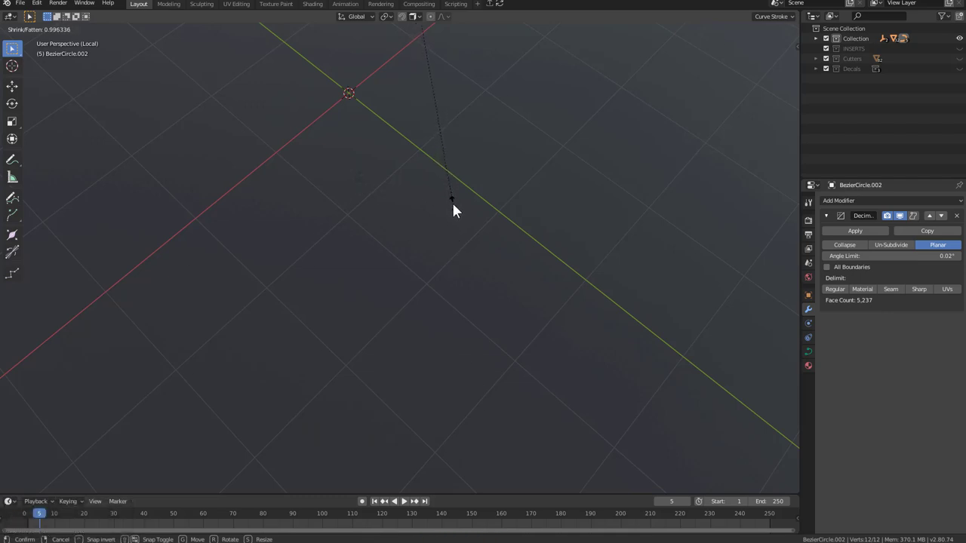
left_click(453, 208)
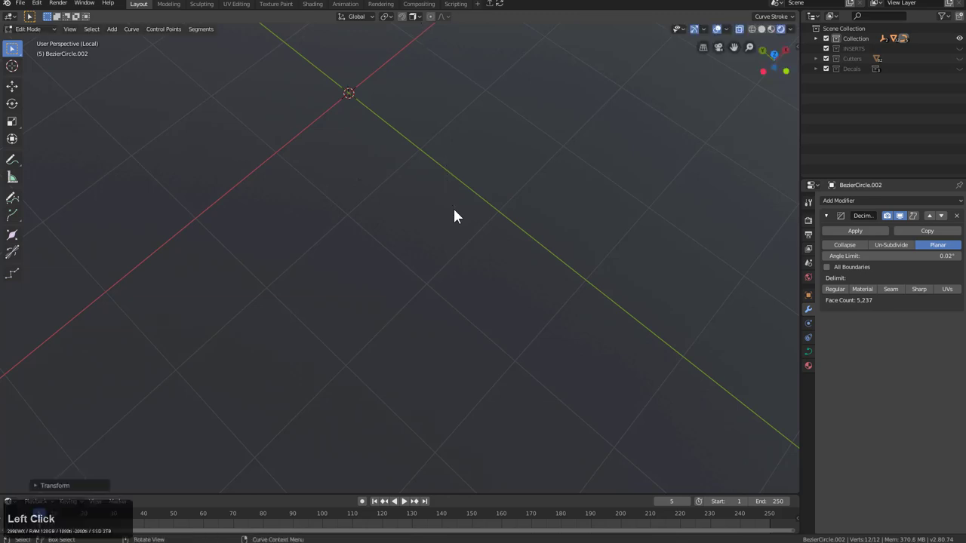
key("Tab")
key("Tab")
scroll(455, 211, "down", 1)
key("alt+s")
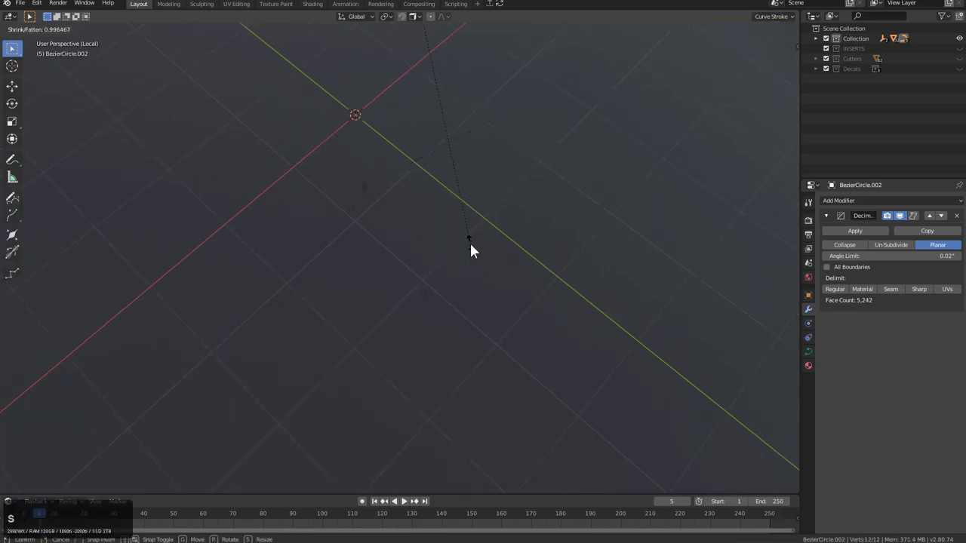
left_click(470, 243)
key("Tab")
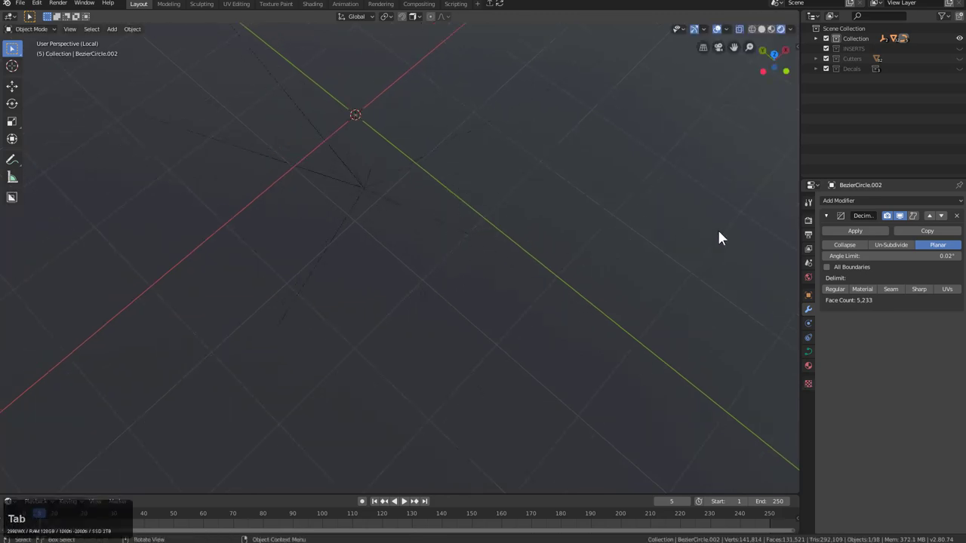
Step: Remove the Decimate modifier from the backdrop and leave local view to show the whole bowl scene
left_click(957, 218)
scroll(468, 233, "up", 5)
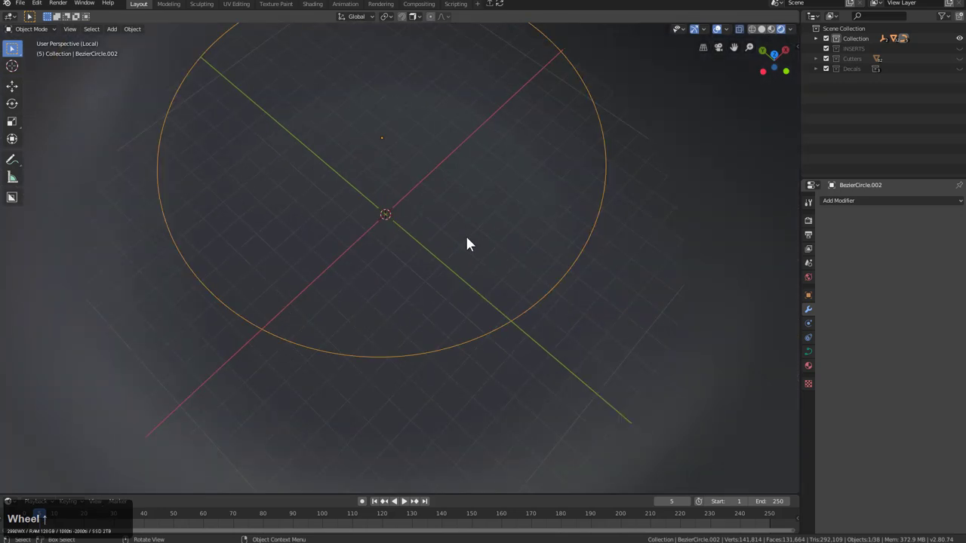
key("KP_Divide")
middle_click_drag(466, 237, 440, 273)
scroll(442, 273, "down", 2)
scroll(455, 215, "up", 2)
middle_click_drag(455, 216, 478, 226)
Step: Add an area light, raise it above the bowl and move it to about X -1.49 m, Y 0.45 m, Z 2.22 m
key("shift+a")
mouse_move(464, 330)
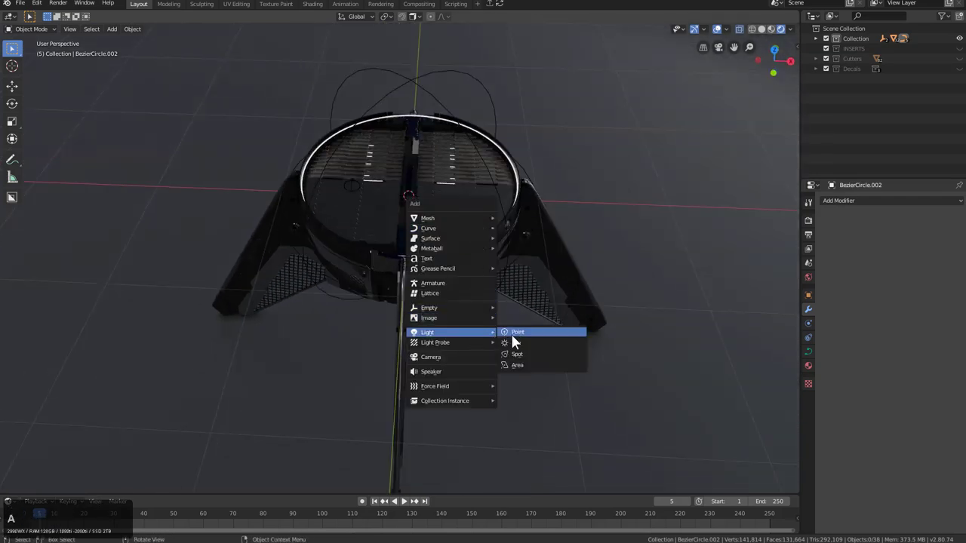
left_click(527, 362)
key("g")
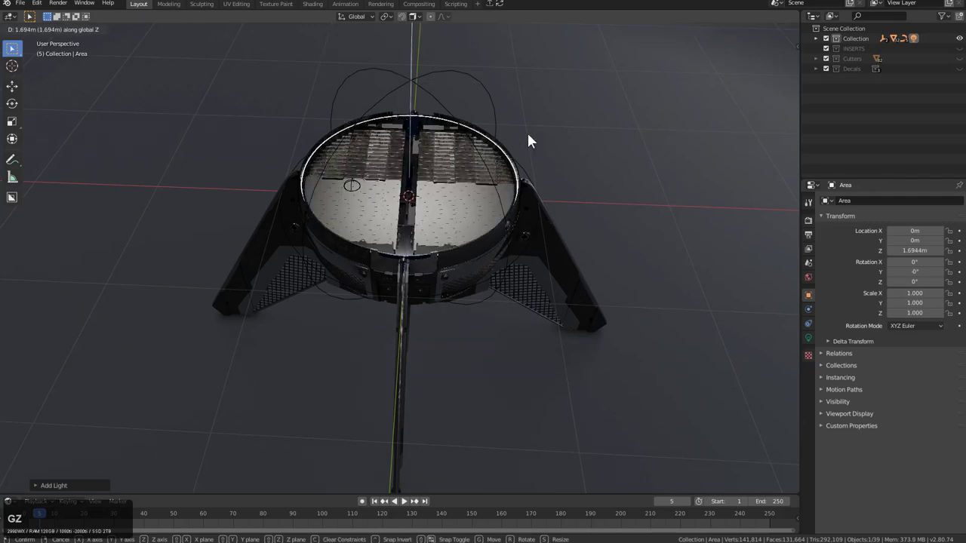
left_click(540, 153)
scroll(540, 153, "down", 3)
key("g")
left_click(445, 127)
middle_click_drag(446, 127, 420, 233)
Step: Make the area light track the spherical empty at the bowl's centre with the Make Track operation
left_click(430, 232)
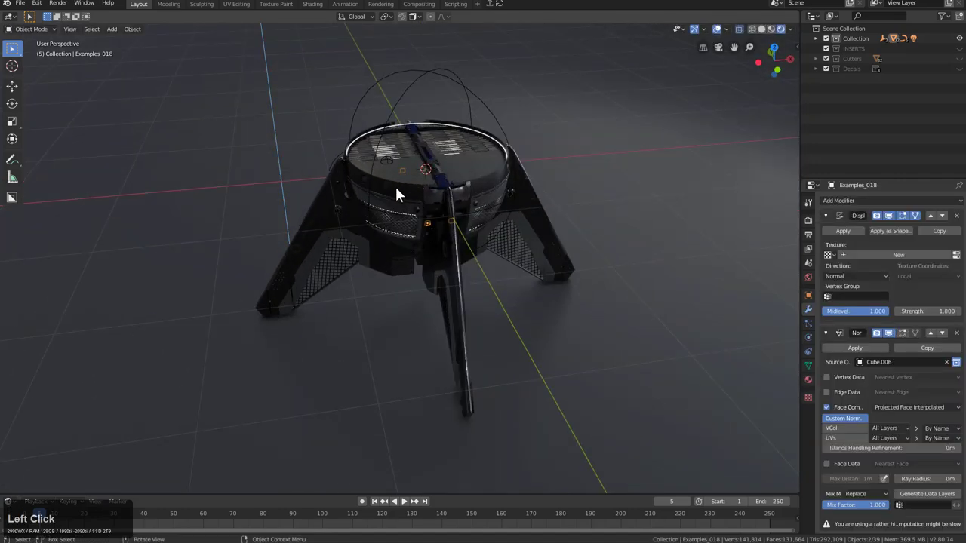
scroll(344, 153, "down", 3)
left_click(329, 101)
scroll(355, 114, "up", 2)
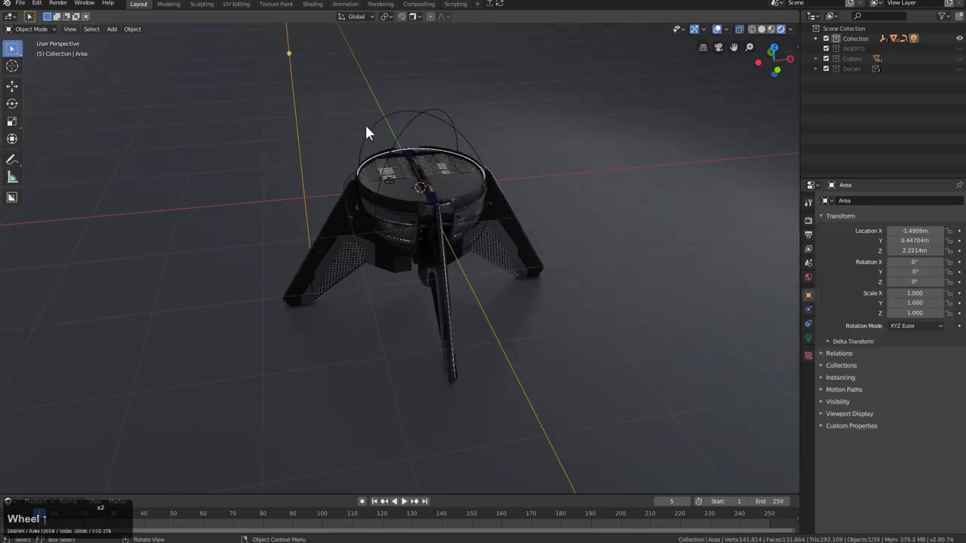
left_click(424, 119)
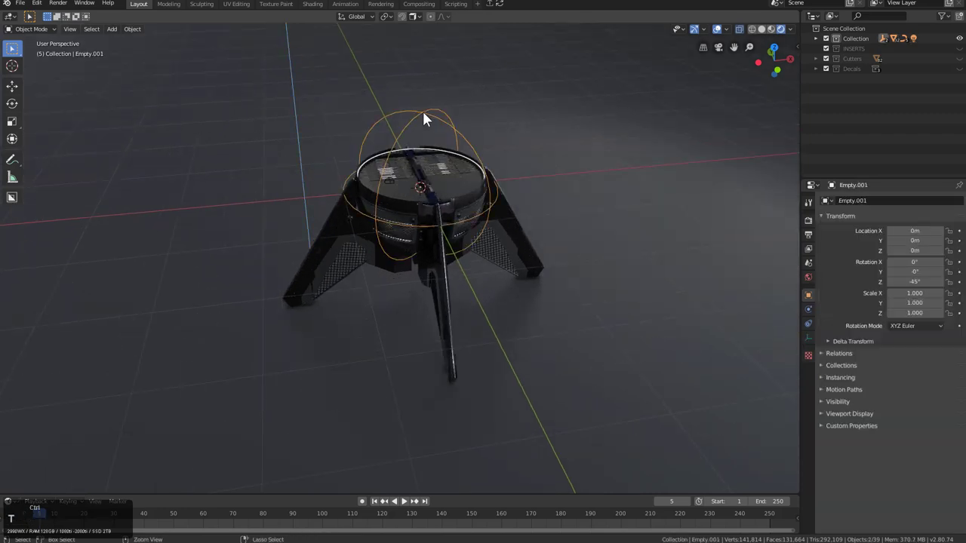
key("ctrl")
key("space")
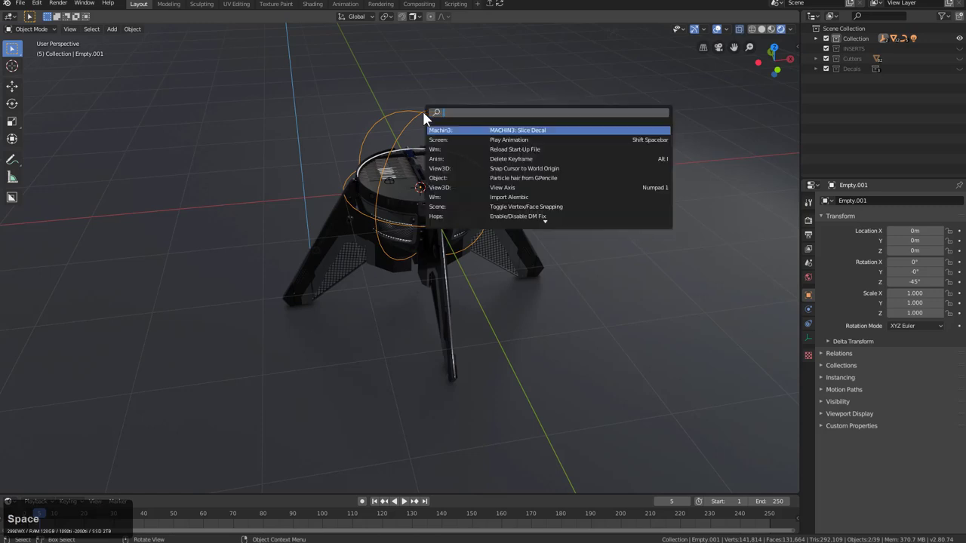
type("track")
key("Down")
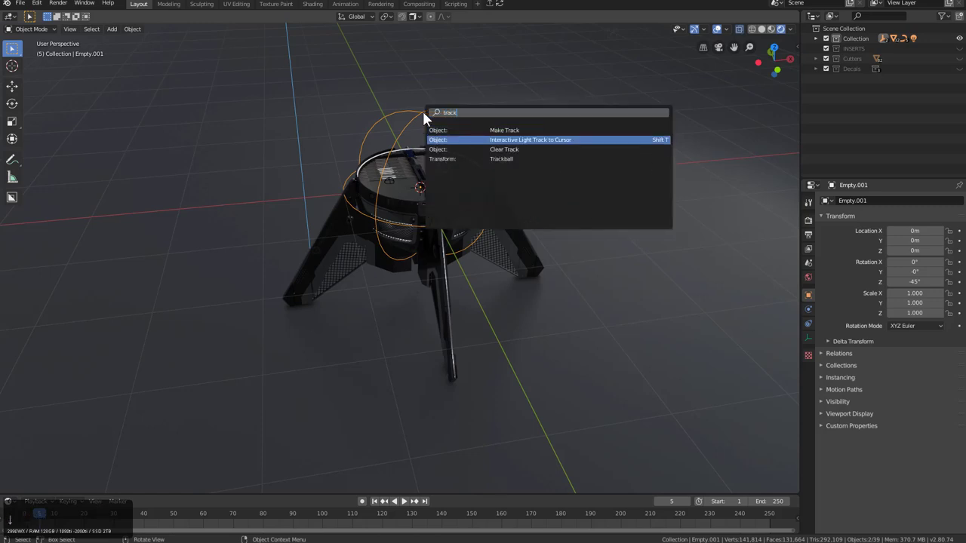
key("Up")
key("Return")
key("Down")
key("Return")
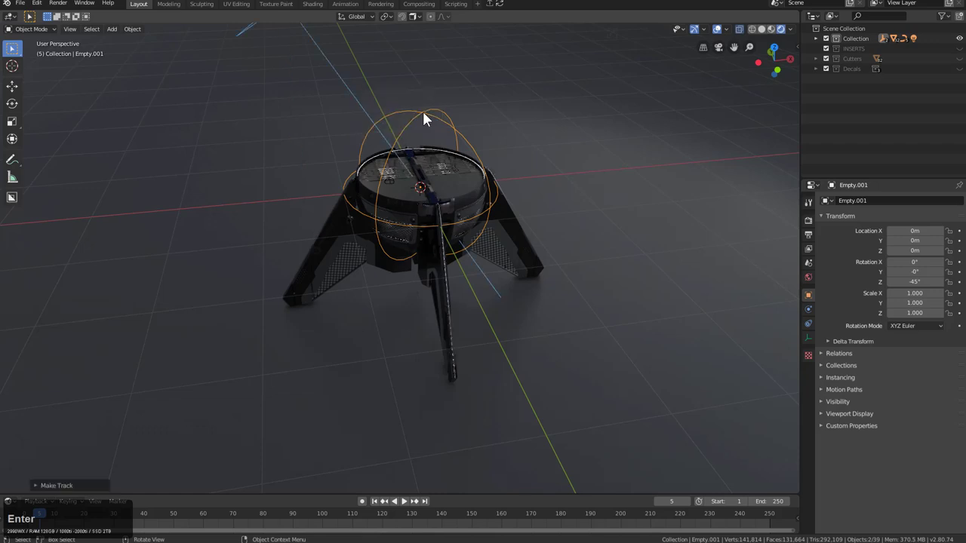
Step: Try an energy of 1000 W on the area light and settle on 100 W
middle_click_drag(424, 106, 368, 120)
left_click(365, 128)
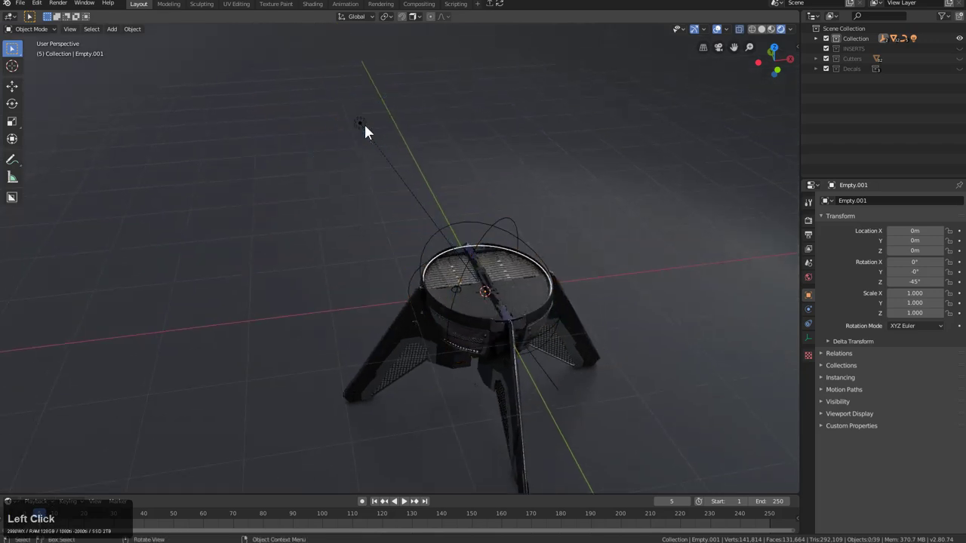
left_click(364, 125)
key("q")
left_click(439, 95)
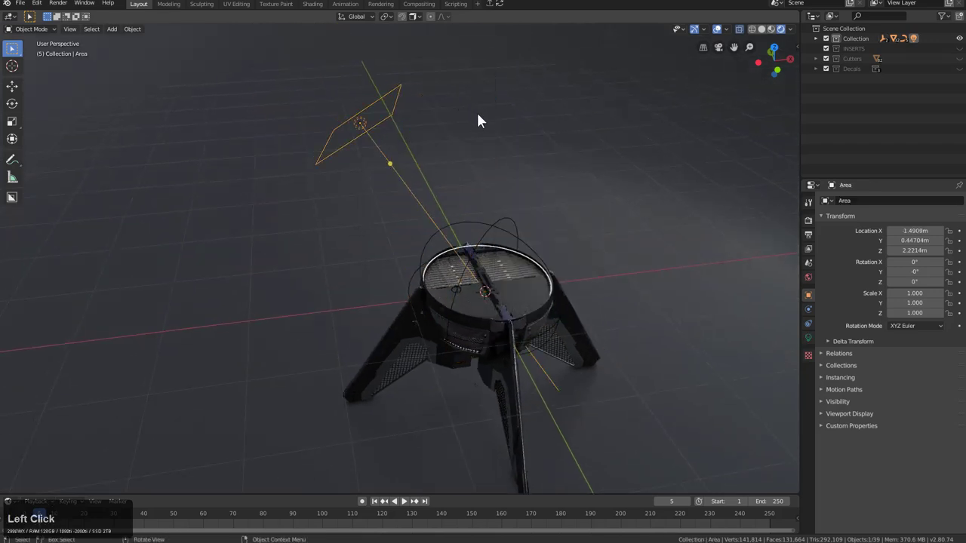
key("q")
left_click(464, 103)
type("1000")
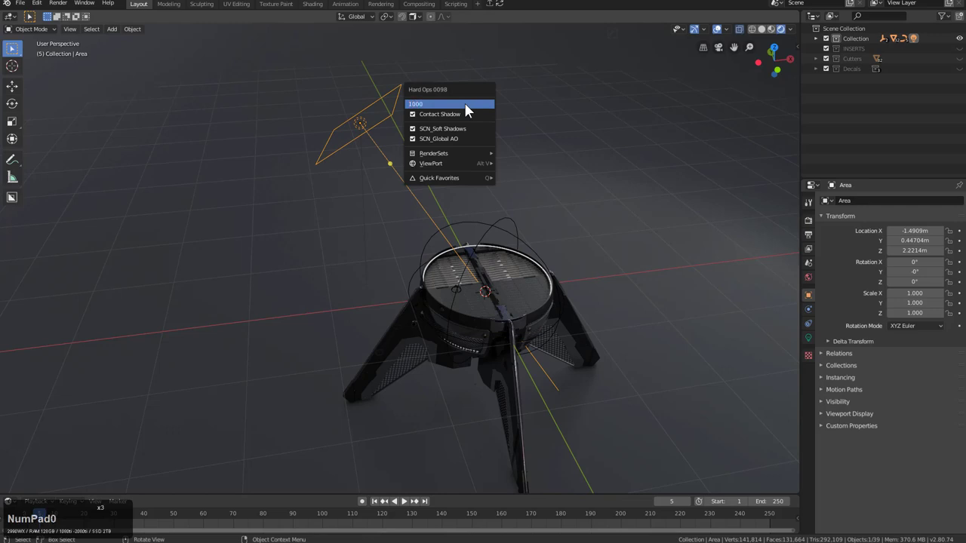
key("KP_Enter")
type("q")
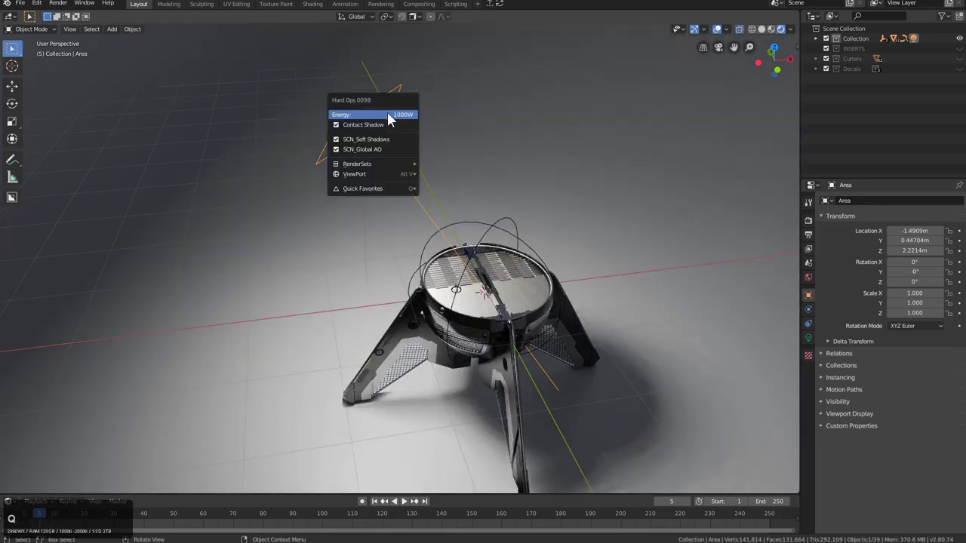
type("100")
key("KP_Enter")
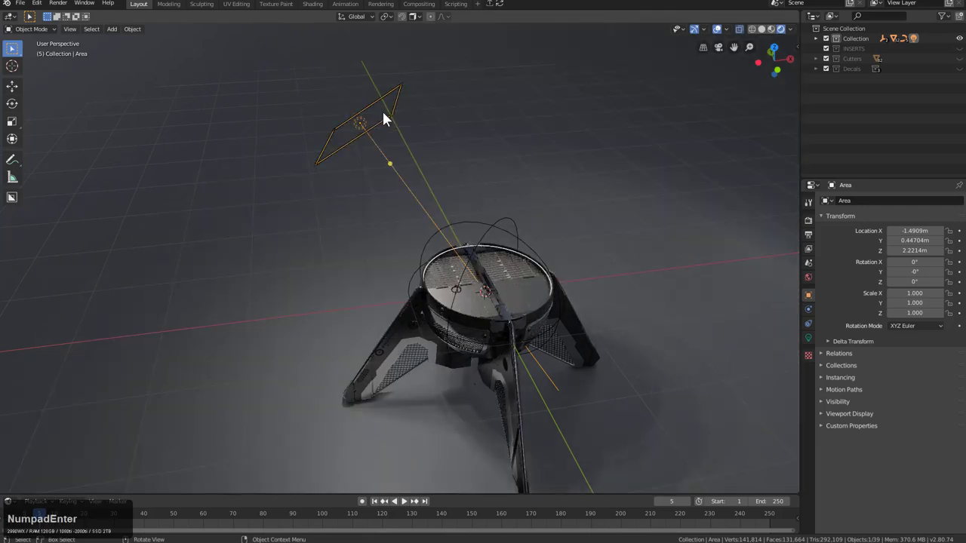
Step: Apply the Eevee HQ viewport preset and move the area light to about X -3.24 m, Y 1.06 m, Z 2.60 m
key("g")
left_click(533, 236)
key("q")
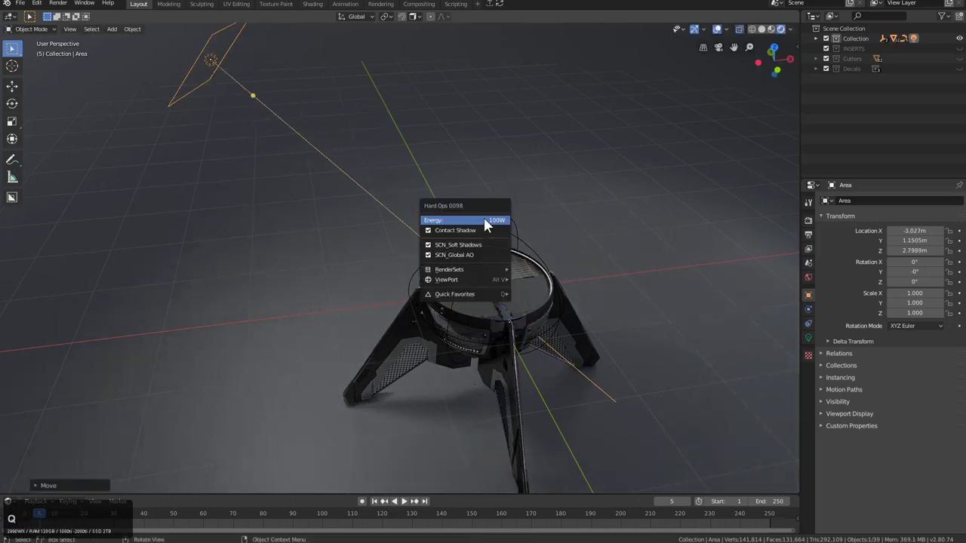
key("v")
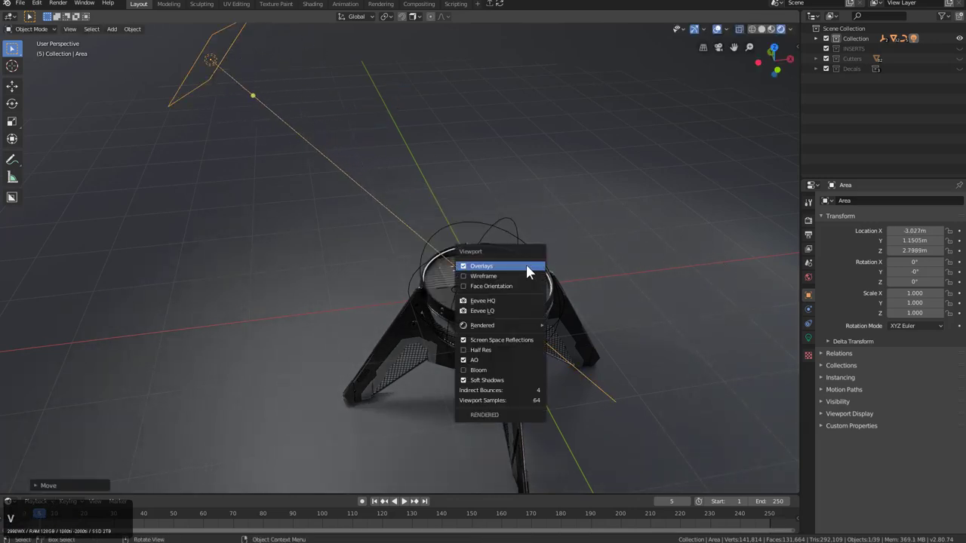
left_click(484, 301)
scroll(483, 294, "up", 3)
key("g")
left_click(442, 275)
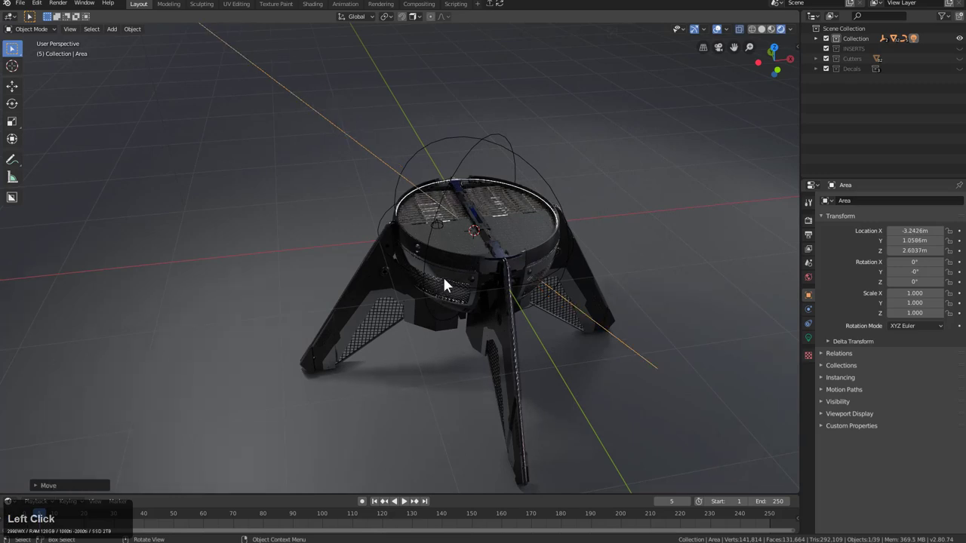
Step: Duplicate the area light, place the copy at about X 2.33 m, Y -2.19 m, Z 3.47 m and edit its energy
scroll(441, 273, "down", 4)
mouse_move(430, 269)
middle_mouse_down()
mouse_move(397, 257)
mouse_move(423, 260)
middle_mouse_up()
key("shift+d")
left_click(688, 198)
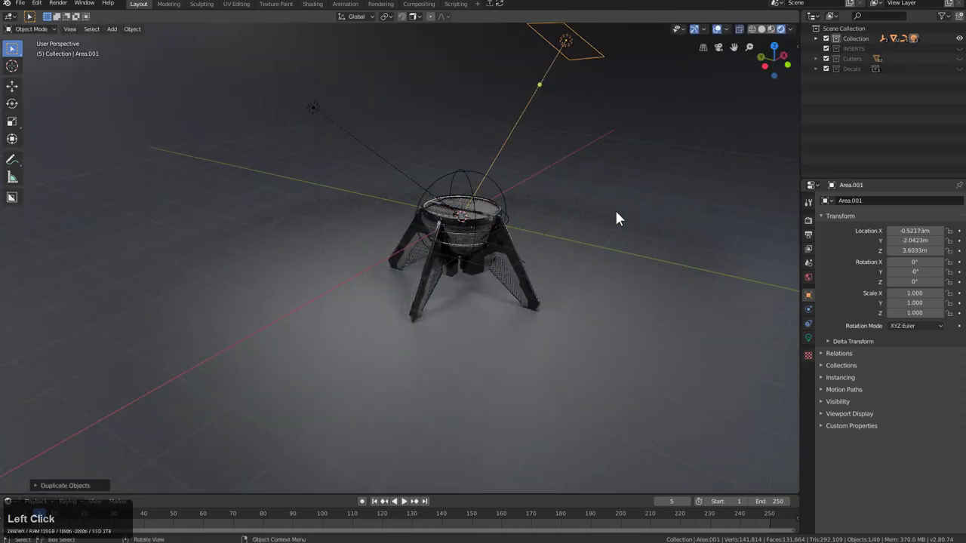
middle_click_drag(615, 210, 463, 205)
key("g")
left_click(671, 216)
key("q")
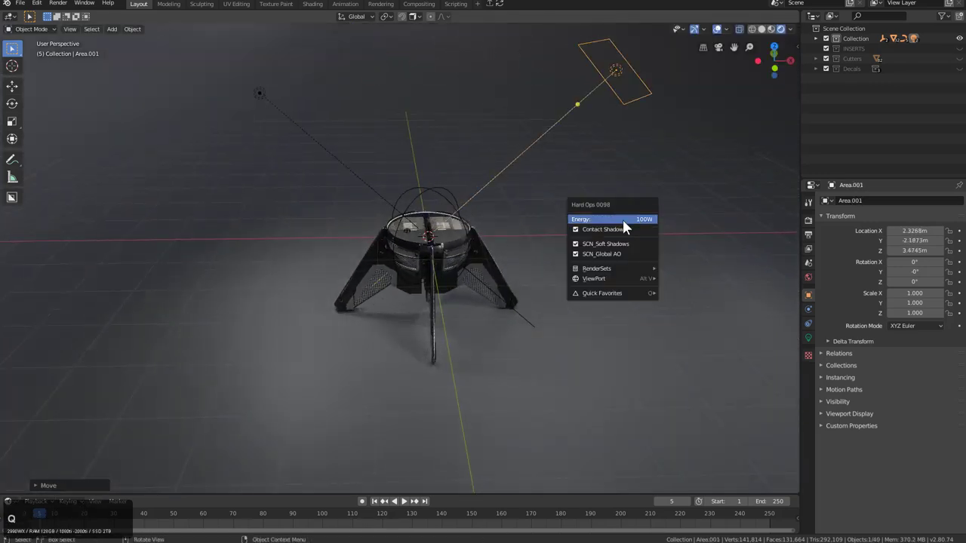
left_click(622, 218)
key("KP_Enter")
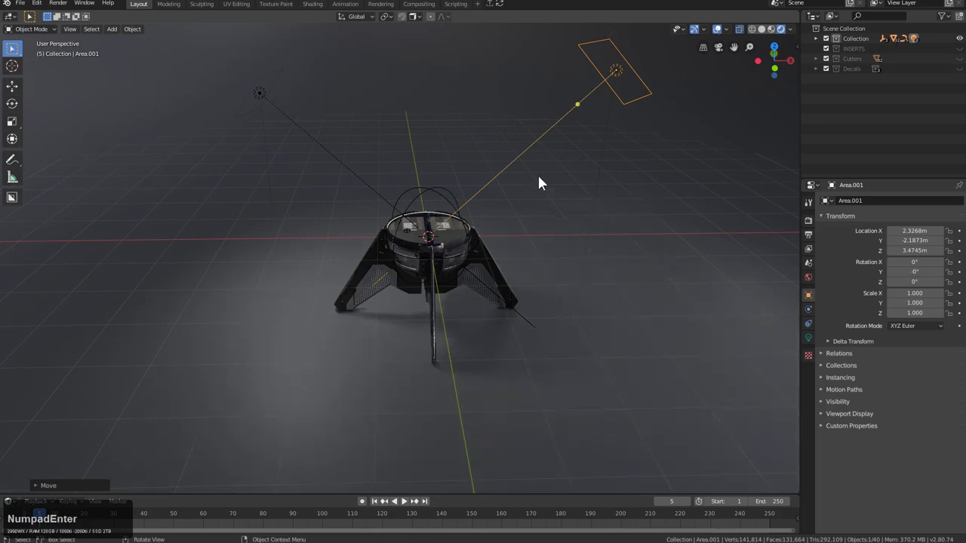
Step: Lower the duplicated area light and move it farther out to the side of the bowl
key("g")
left_click(543, 279)
key("g")
middle_click(560, 233)
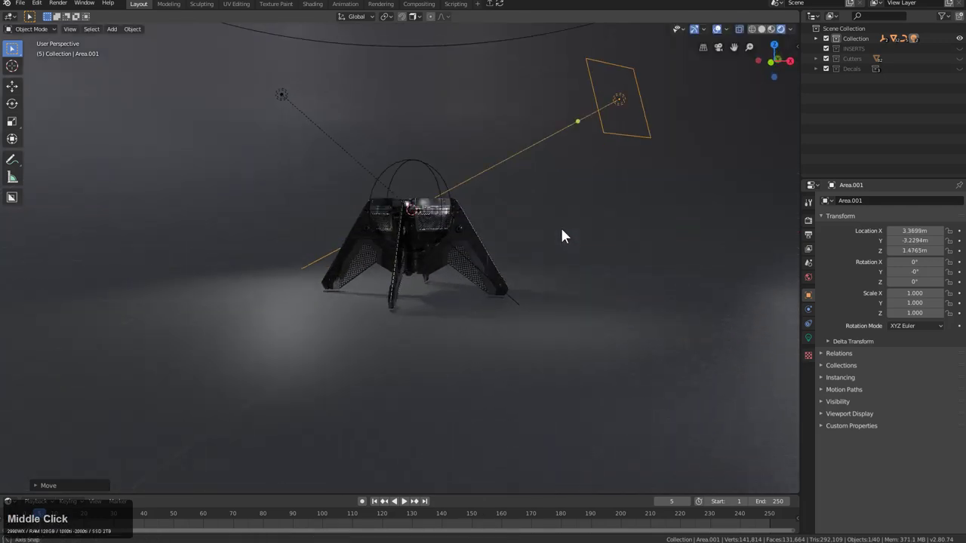
left_click(589, 260)
middle_click_drag(591, 265, 618, 279)
scroll(605, 271, "down", 3)
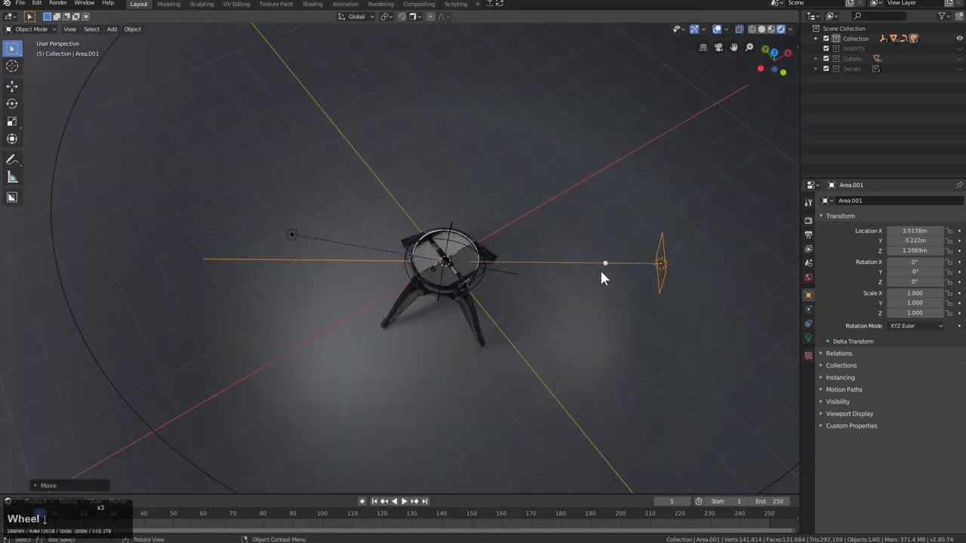
key("g")
left_click(590, 300)
Step: Move the original area light to about X -1.58 m, Y 1.22 m and lower it along the Z axis
left_click(293, 233)
key("g")
left_click(359, 175)
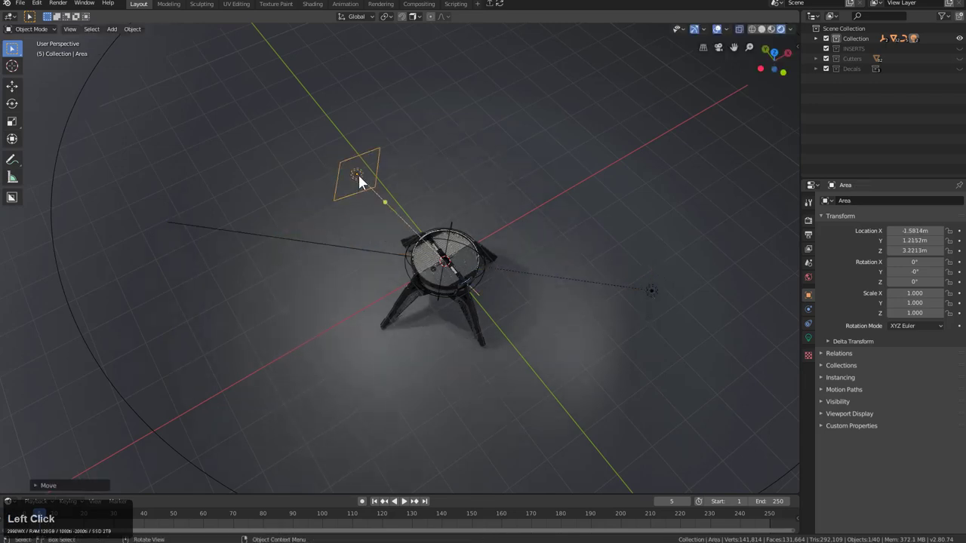
middle_click_drag(361, 178, 458, 224)
scroll(453, 162, "up", 2)
scroll(452, 162, "down", 5)
key("g")
key("z")
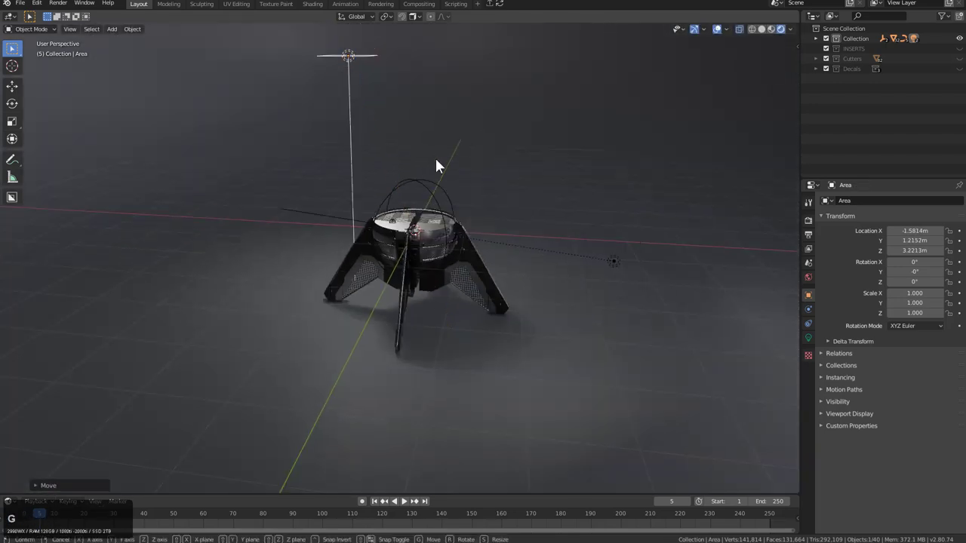
left_click(431, 264)
left_click(537, 257)
Step: Reposition the original area light beside the bowl at about X -0.27 m, Y 5.01 m, Z 0.52 m
middle_click_drag(455, 235, 539, 211)
scroll(519, 203, "up", 1)
key("g")
left_click(313, 218)
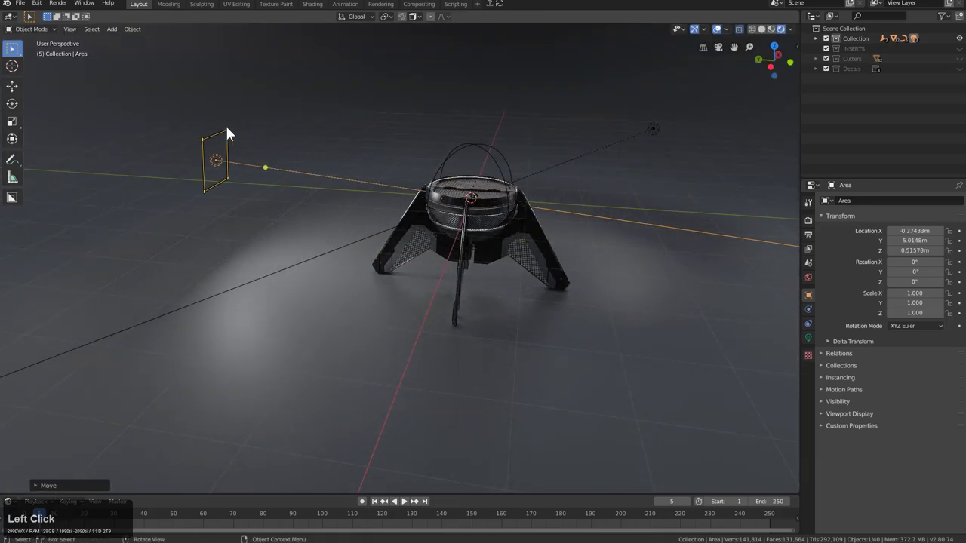
Step: Enlarge the area light, change its shape to Rectangle and resize it to about 8.97 m by 1.87 m
left_click_drag(225, 128, 287, 98)
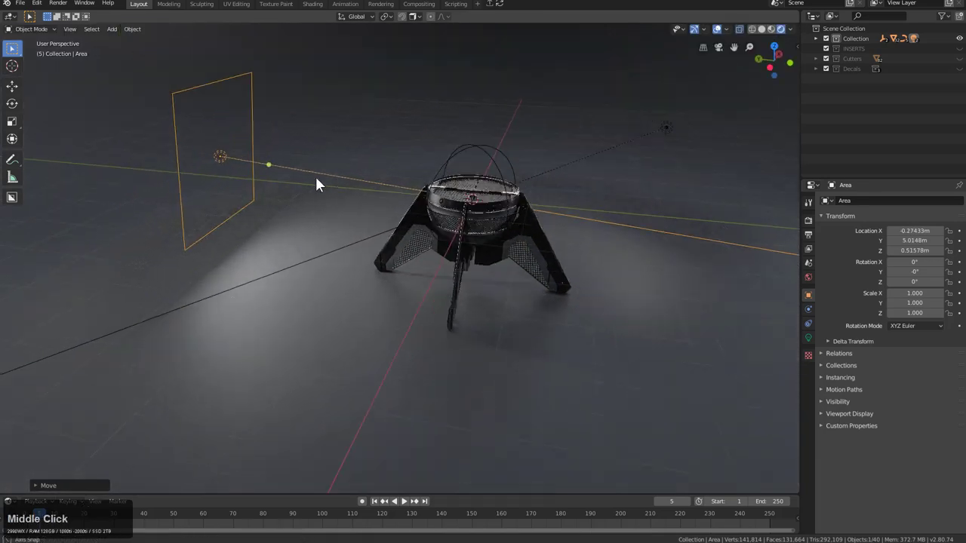
middle_click_drag(317, 183, 304, 177)
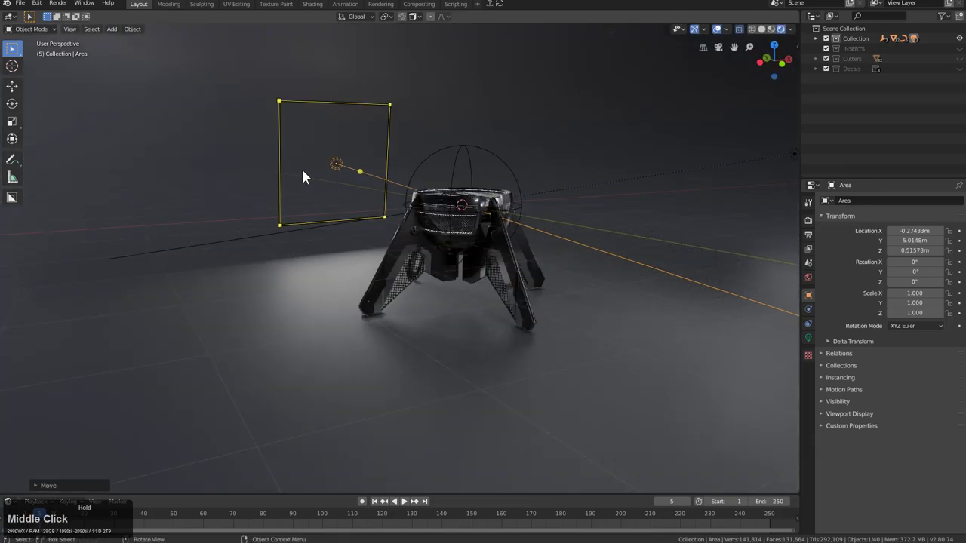
left_click(808, 219)
left_click(807, 338)
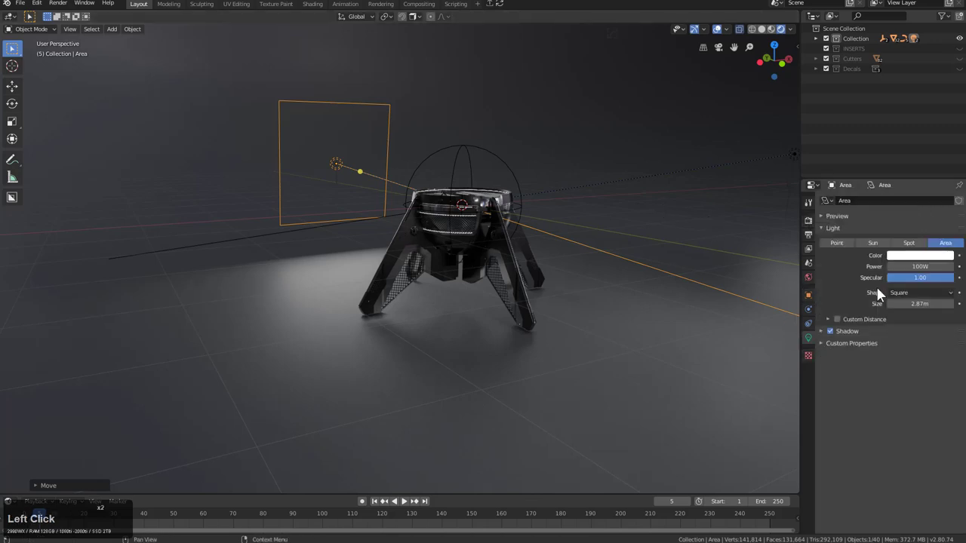
left_click(912, 293)
left_click(906, 316)
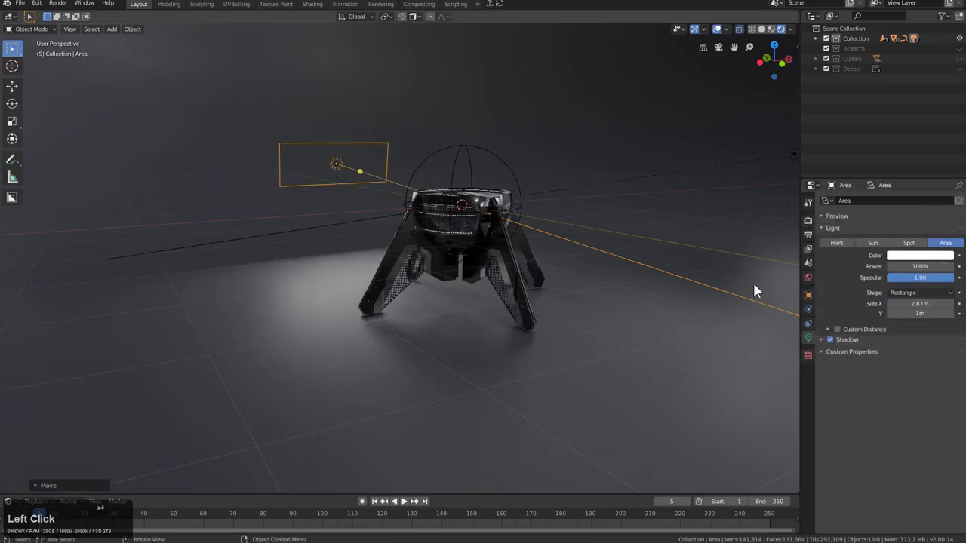
left_click_drag(280, 147, 15, 86)
Step: Shift the wide rectangular area light sideways along the bowl and adjust its height along the Z axis
key("g")
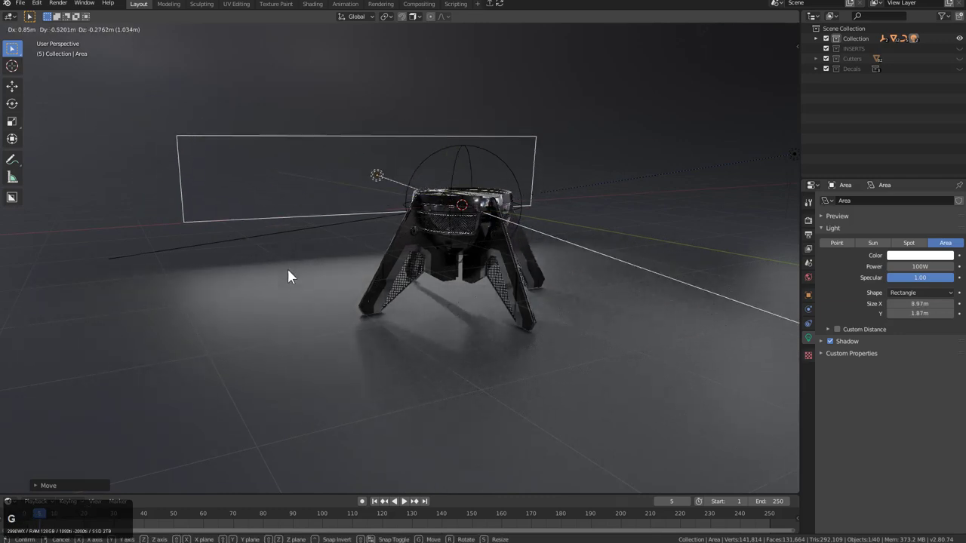
left_click(291, 286)
middle_click_drag(291, 287, 390, 212)
key("g")
key("z")
left_click(313, 231)
Step: Set the roughness of the round backdrop's material to about 0.252
key("KP_Decimal")
scroll(410, 248, "up", 3)
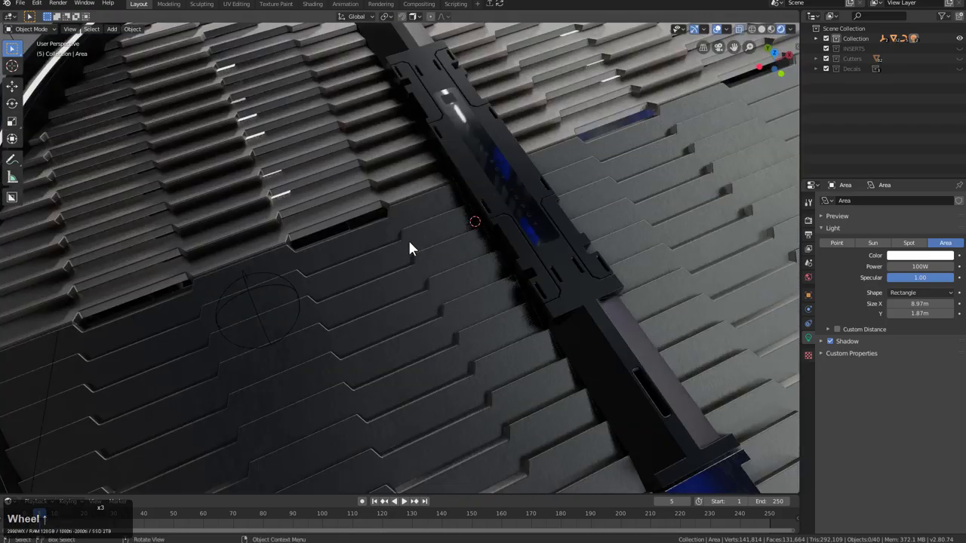
scroll(411, 250, "down", 5)
middle_click_drag(415, 252, 395, 203)
key("KP_Decimal")
left_click(408, 310)
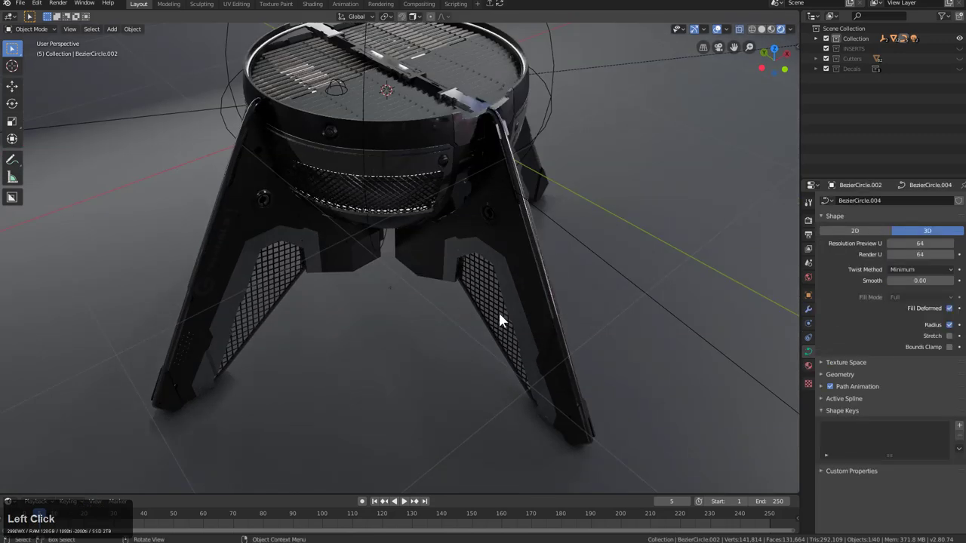
left_click(808, 365)
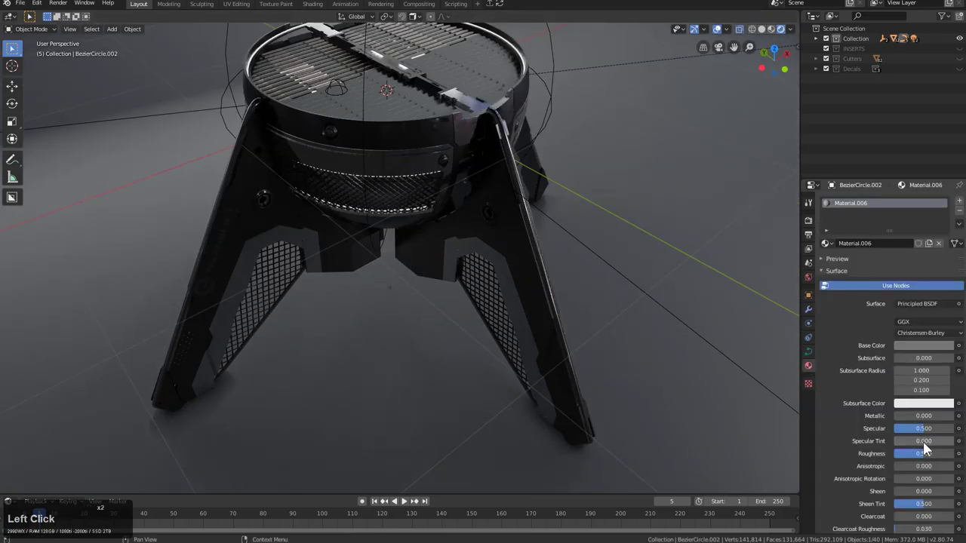
mouse_move(924, 453)
left_mouse_down()
mouse_move(898, 445)
mouse_move(910, 444)
left_mouse_up()
middle_click_drag(707, 340, 689, 130)
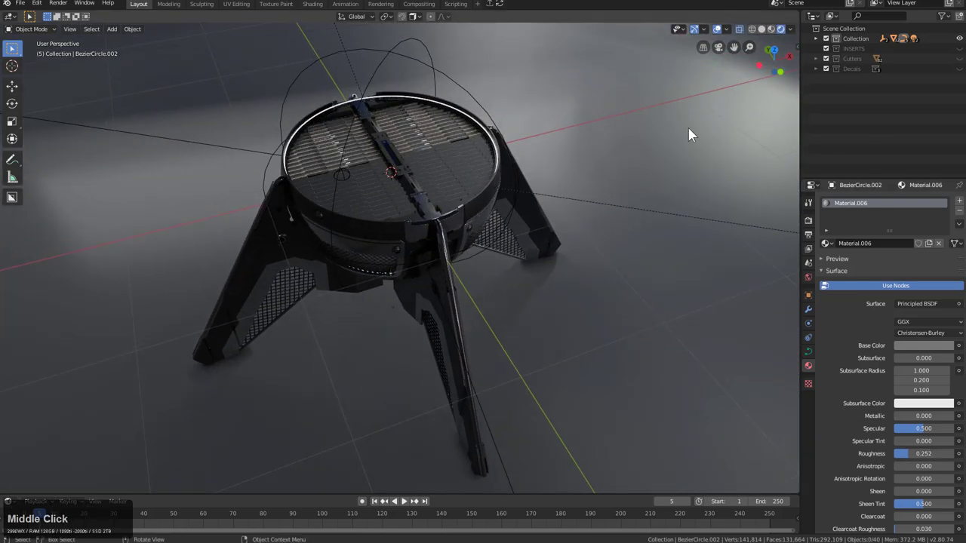
Step: Hide the viewport overlays, then add an irradiance volume light probe and scale it up
left_click(716, 30)
mouse_move(554, 280)
middle_mouse_down("shift")
mouse_move(556, 252)
mouse_move(555, 272)
middle_mouse_up("shift")
key("shift+a")
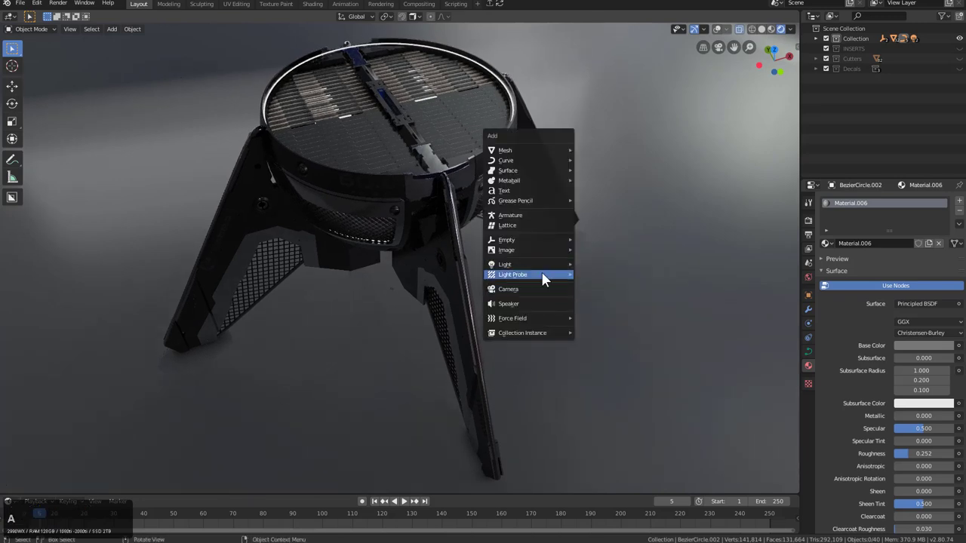
left_click(546, 276)
left_click(577, 296)
key("s")
left_click(612, 345)
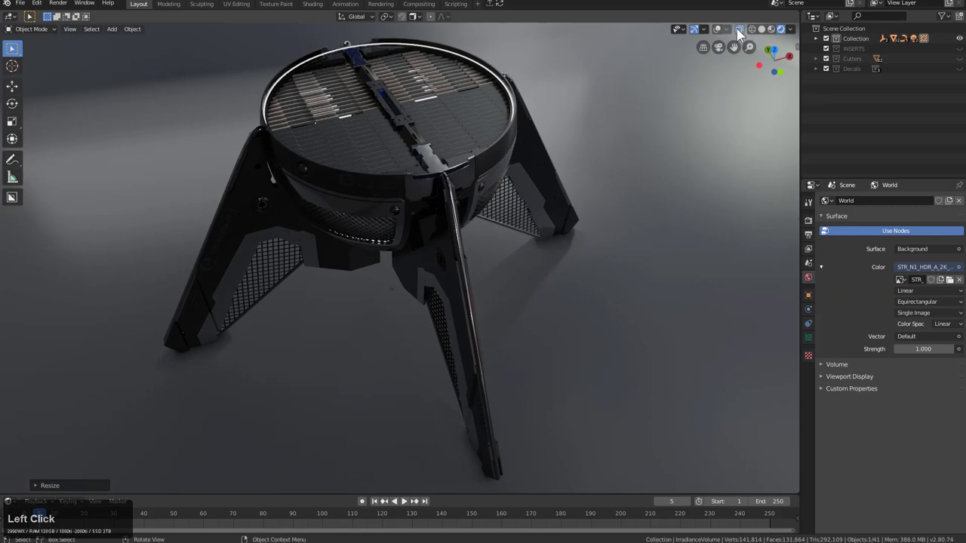
Step: Show the viewport overlays again and scale the irradiance volume up further around the scene
left_click(717, 29)
scroll(526, 211, "down", 2)
scroll(513, 212, "down", 11)
middle_click_drag(511, 213, 532, 228)
scroll(533, 228, "down", 2)
key("s")
left_click(672, 354)
scroll(463, 211, "down", 5)
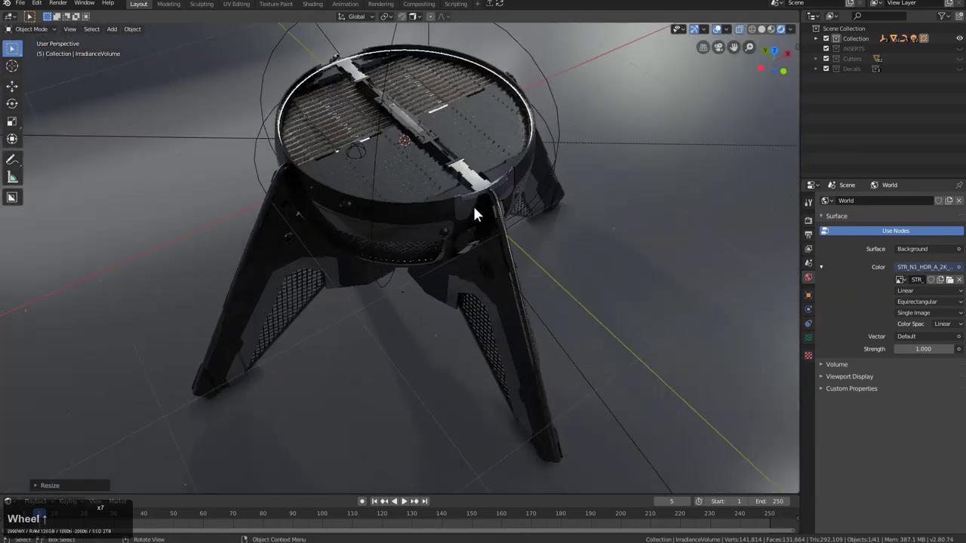
Step: Add a reflection cubemap light probe around the bowl and scale it
middle_click_drag(473, 204, 488, 214)
key("shift+a")
mouse_move(498, 219)
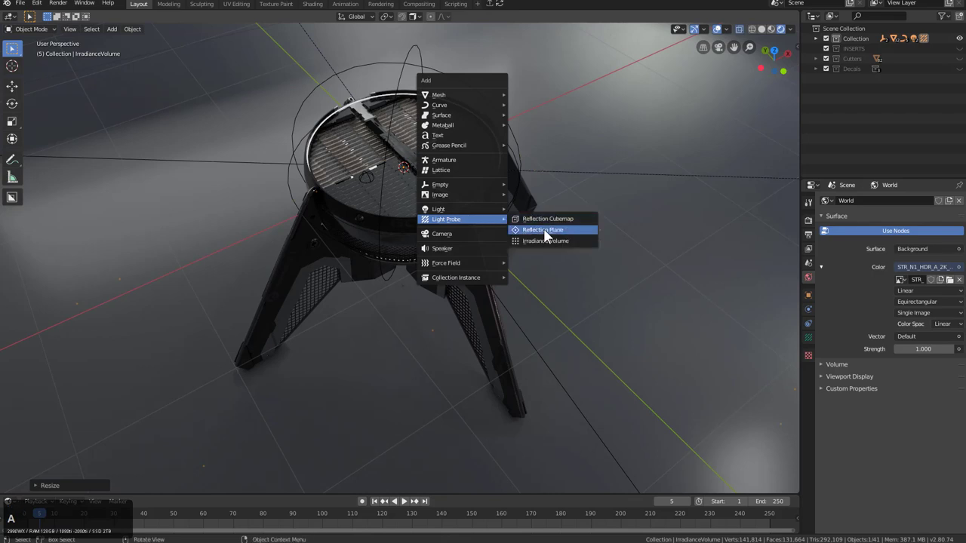
left_click(555, 217)
key("s")
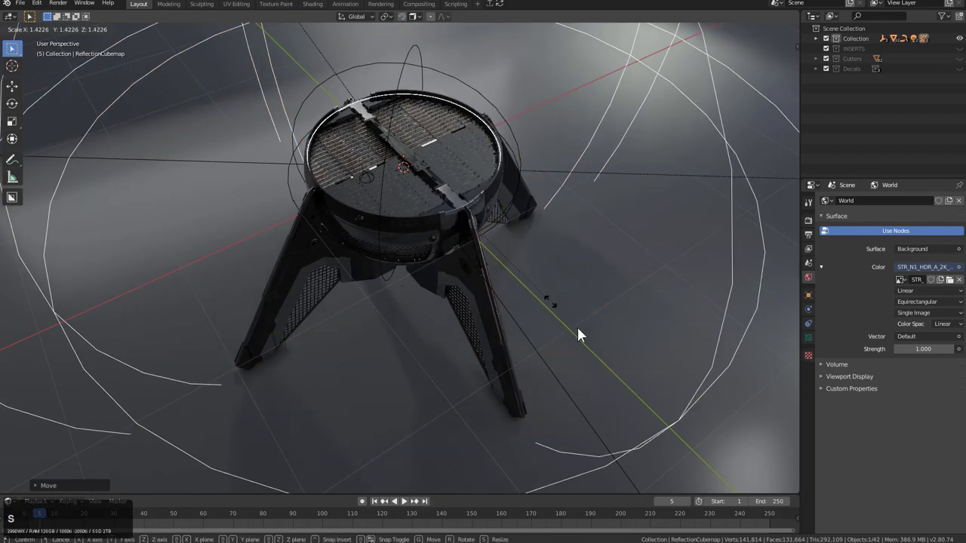
left_click(468, 221)
key("shift+a")
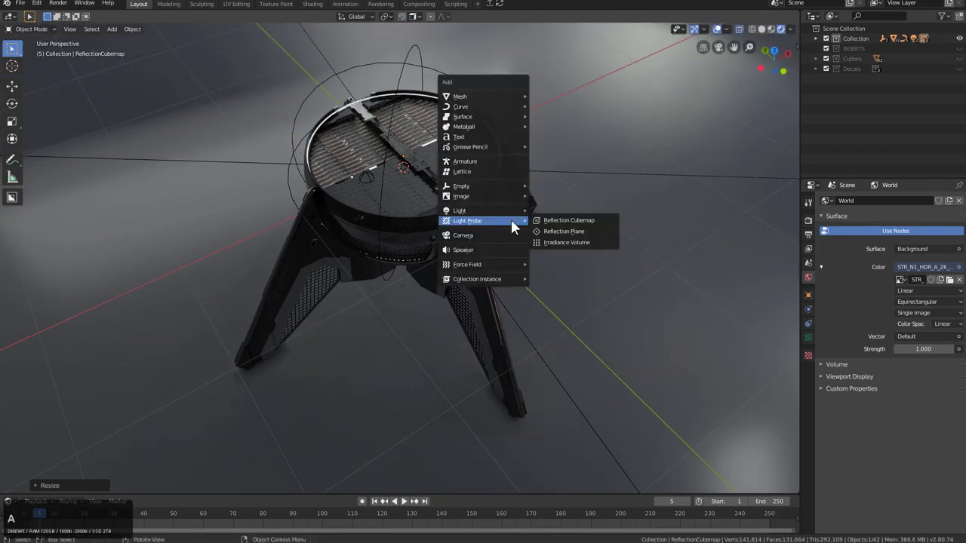
mouse_move(491, 264)
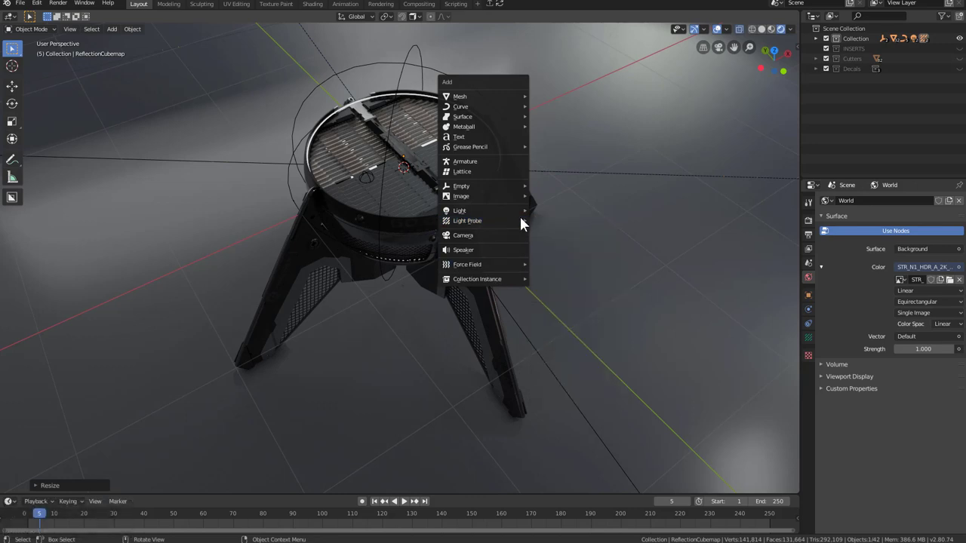
key("Escape")
Step: Slide the small empty on top of the bowl along global Y to open and re-close the slatted cover, then deselect it
scroll(464, 186, "up", 2)
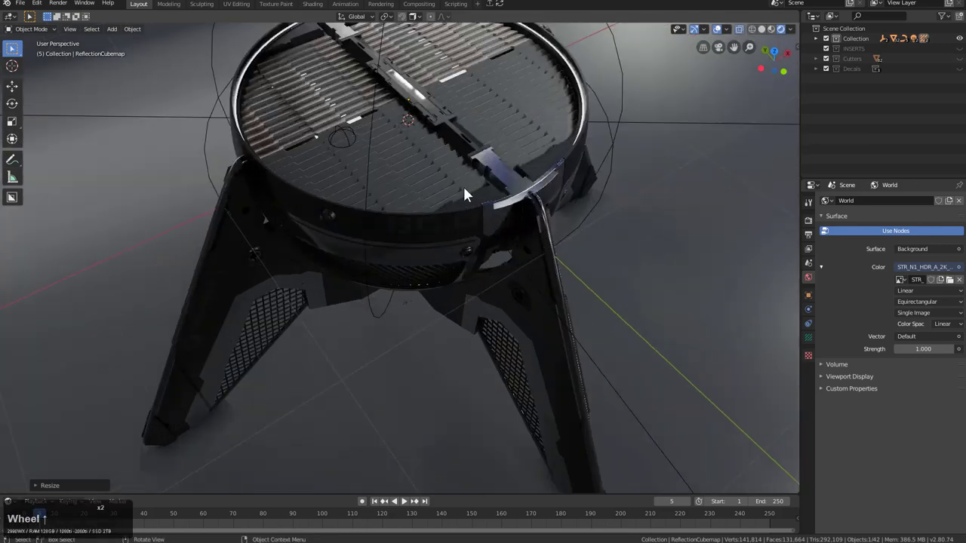
left_click(346, 133)
key("g")
key("x")
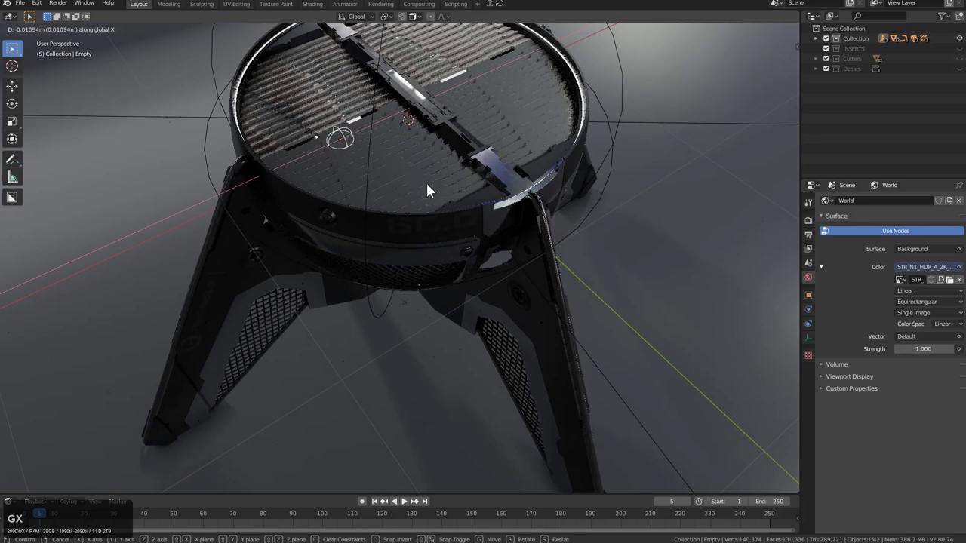
key("y")
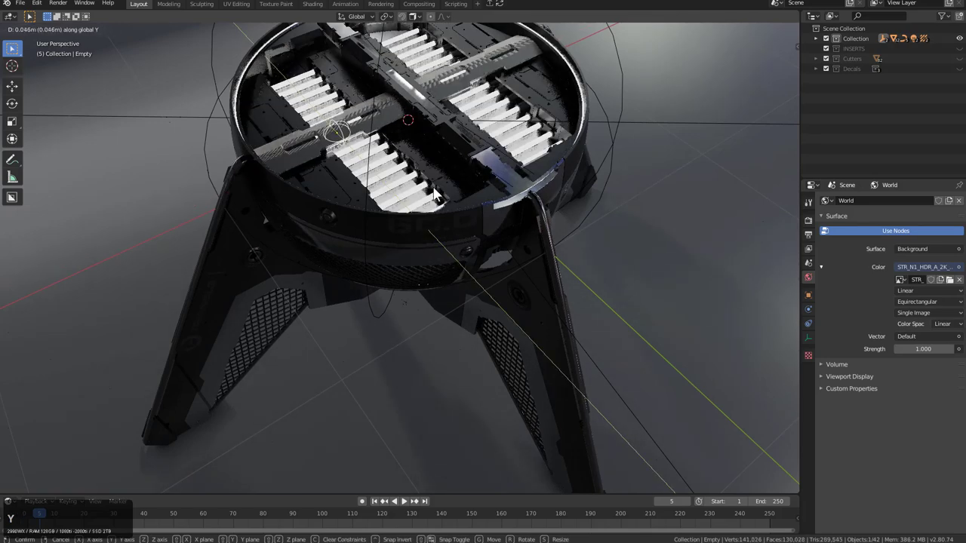
key("shift")
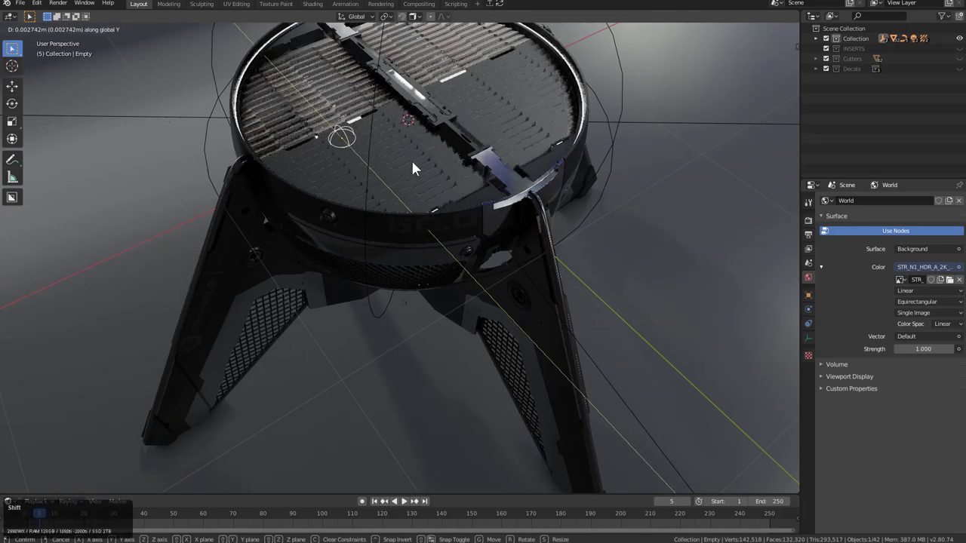
mouse_move(388, 128)
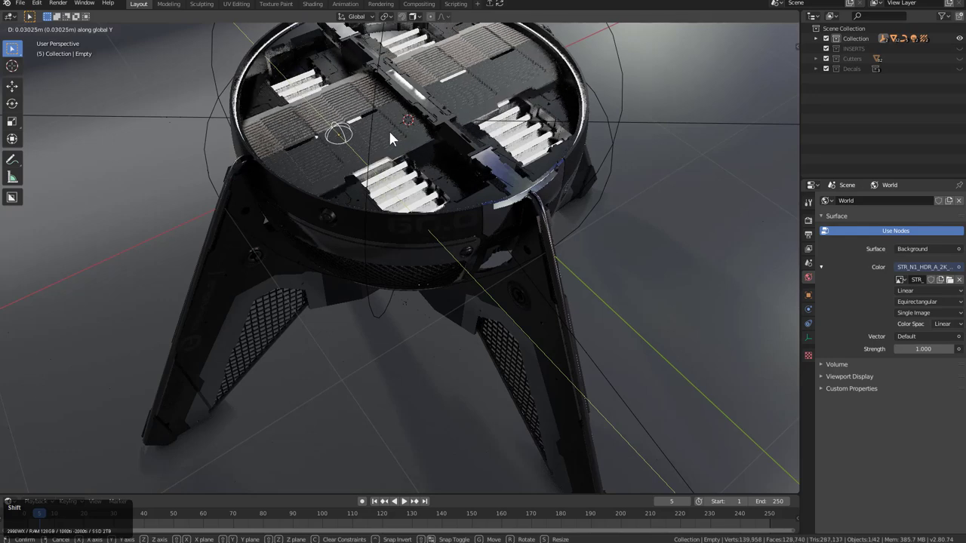
mouse_move(421, 154)
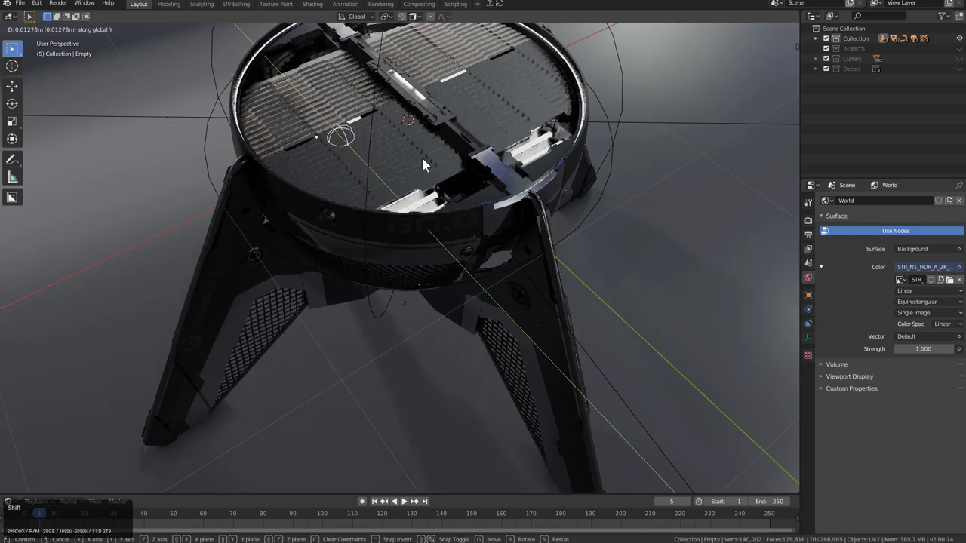
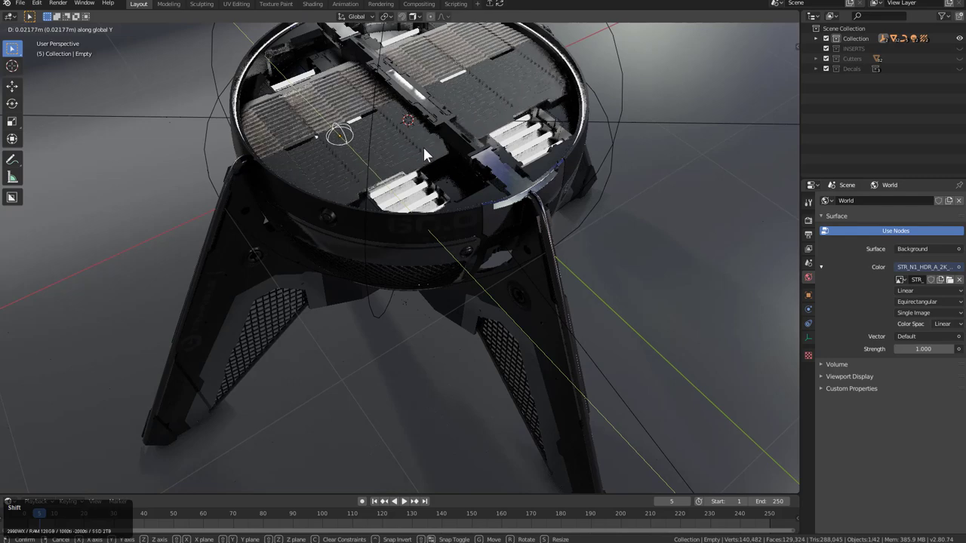
left_click(457, 171)
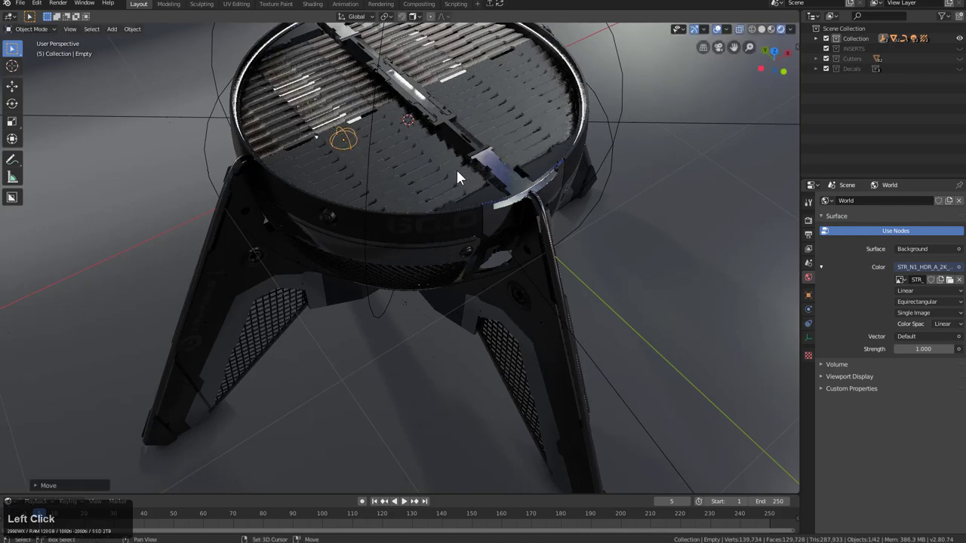
scroll(510, 222, "down", 4)
left_click(513, 225)
scroll(472, 193, "up", 2)
middle_click_drag(512, 225, 478, 216)
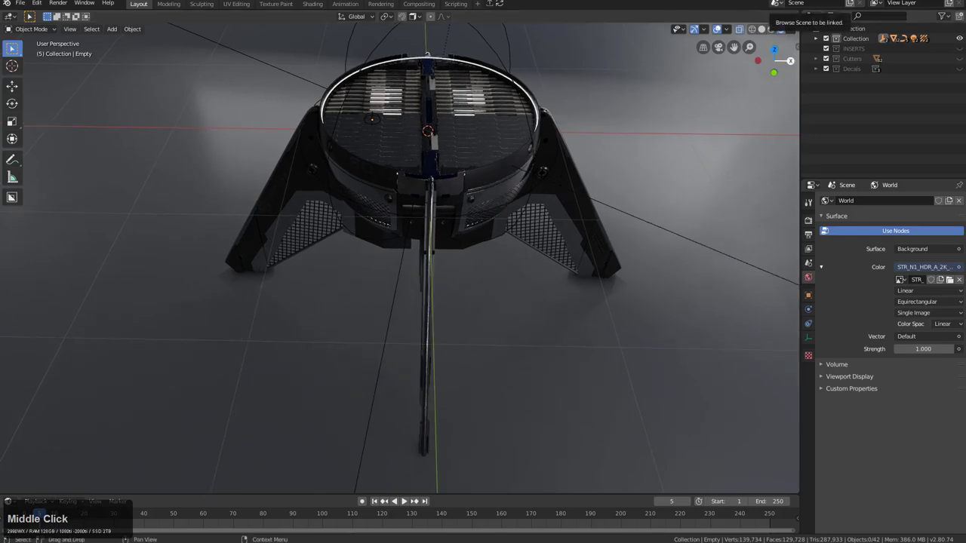